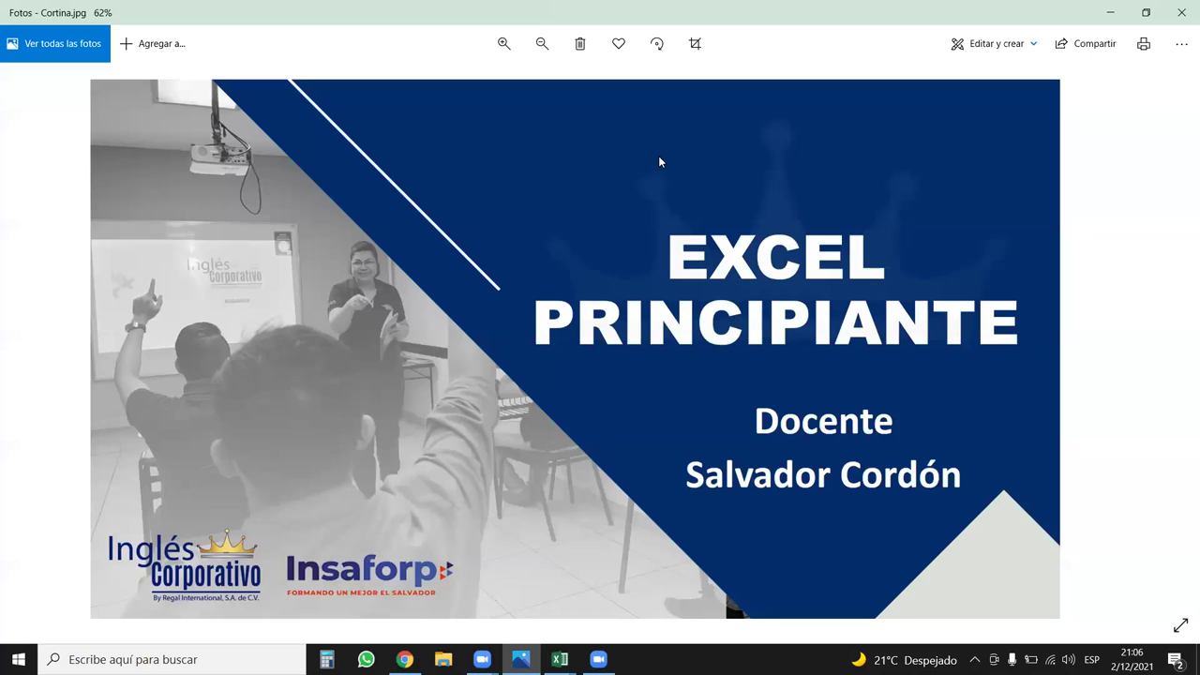
Switch from the Photos cover image back to the práctica 9-10-pm Excel workbook
{"action": "left_click", "coordinate": [1108, 11]}
Select cells and the vendor table B3:F18 on Hoja1
{"action": "left_click", "coordinate": [393, 513]}
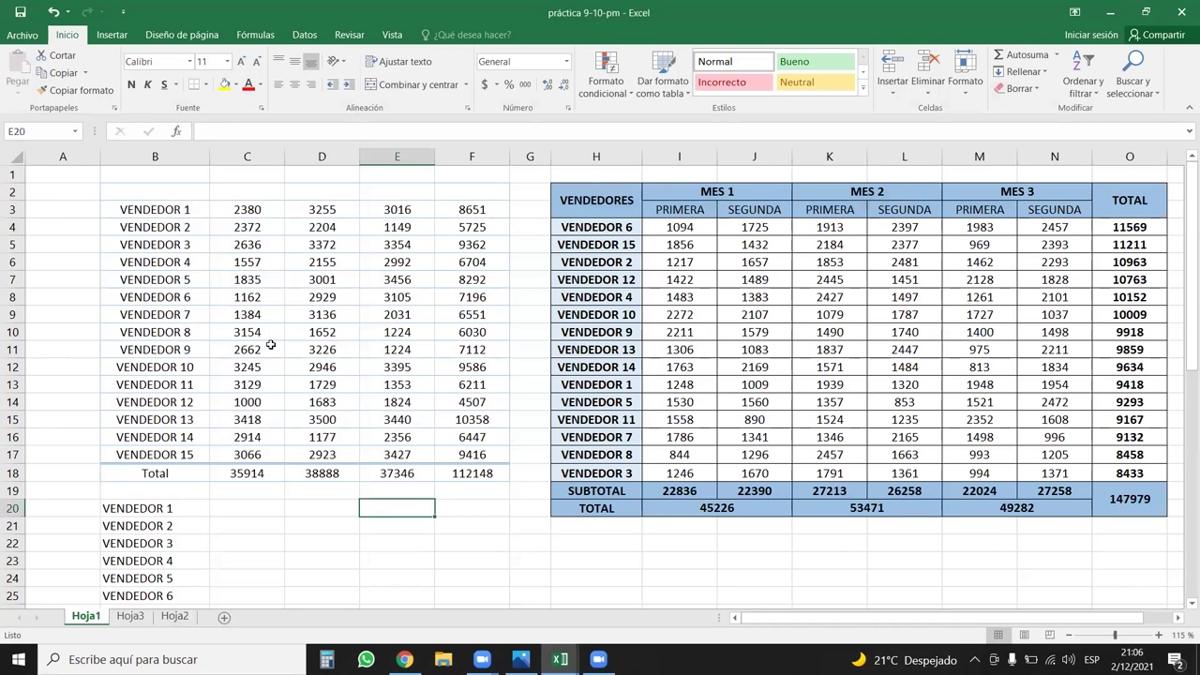
{"action": "left_click", "coordinate": [270, 345]}
{"action": "scroll", "coordinate": [394, 366], "scroll_direction": "down", "scroll_amount": 6}
{"action": "scroll", "coordinate": [356, 385], "scroll_direction": "up", "scroll_amount": 6}
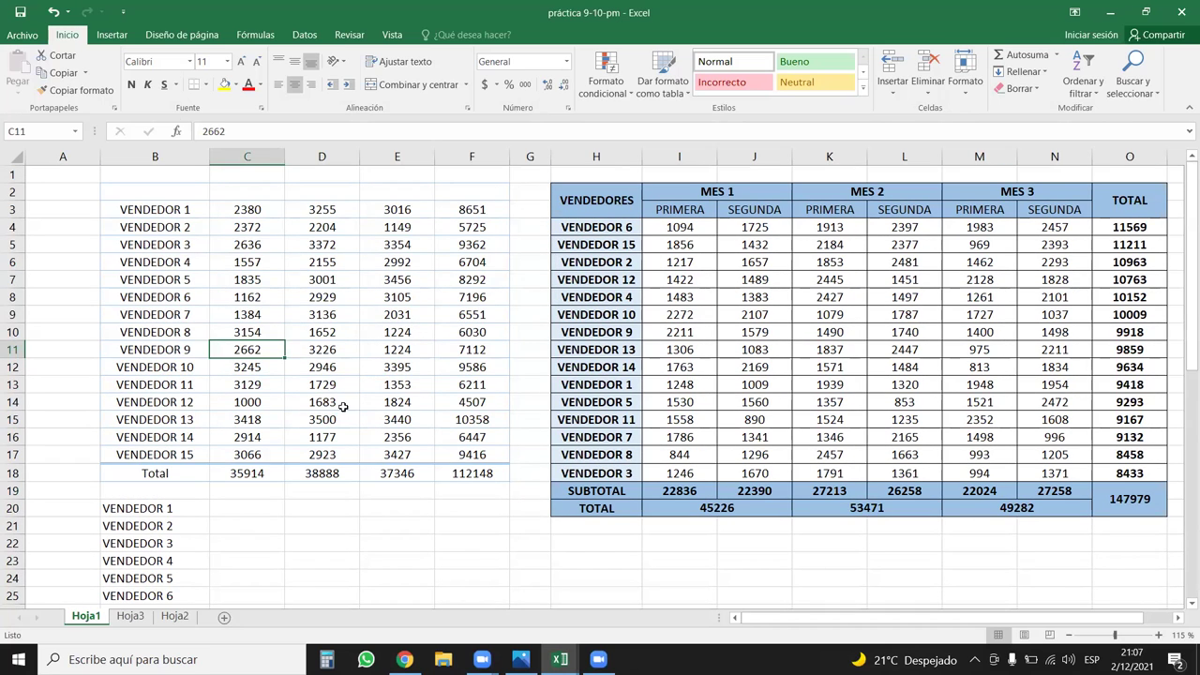
{"action": "left_click_drag", "start_coordinate": [176, 211], "coordinate": [480, 474]}
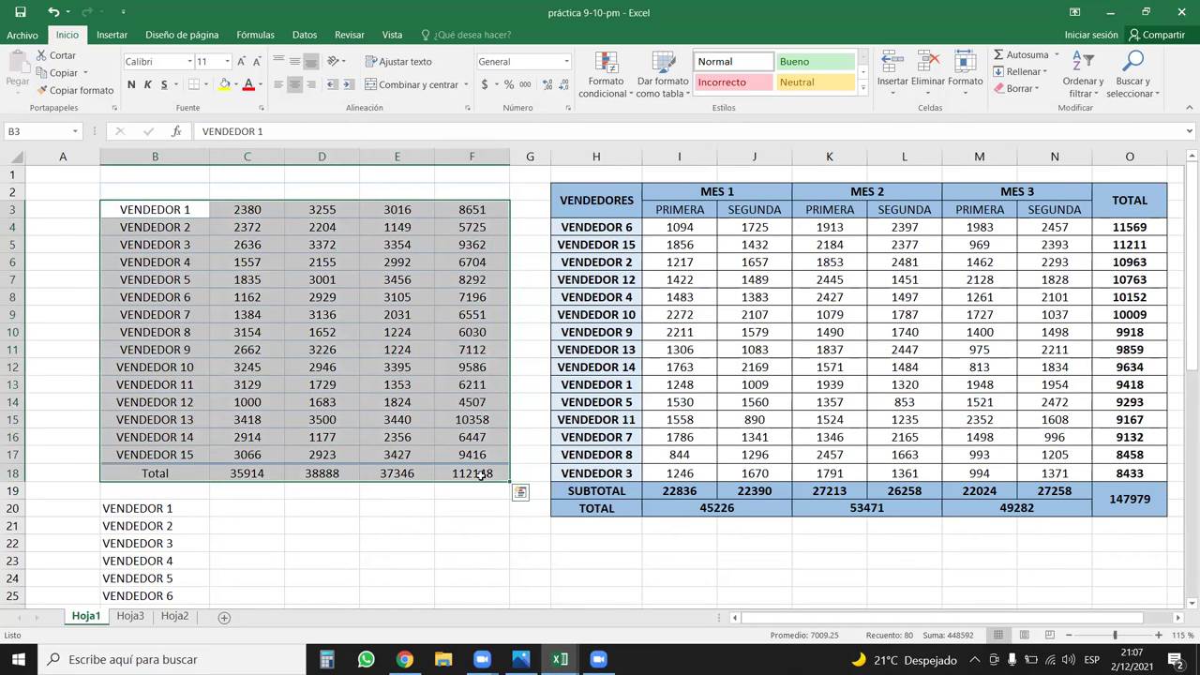
{"action": "left_click", "coordinate": [323, 371]}
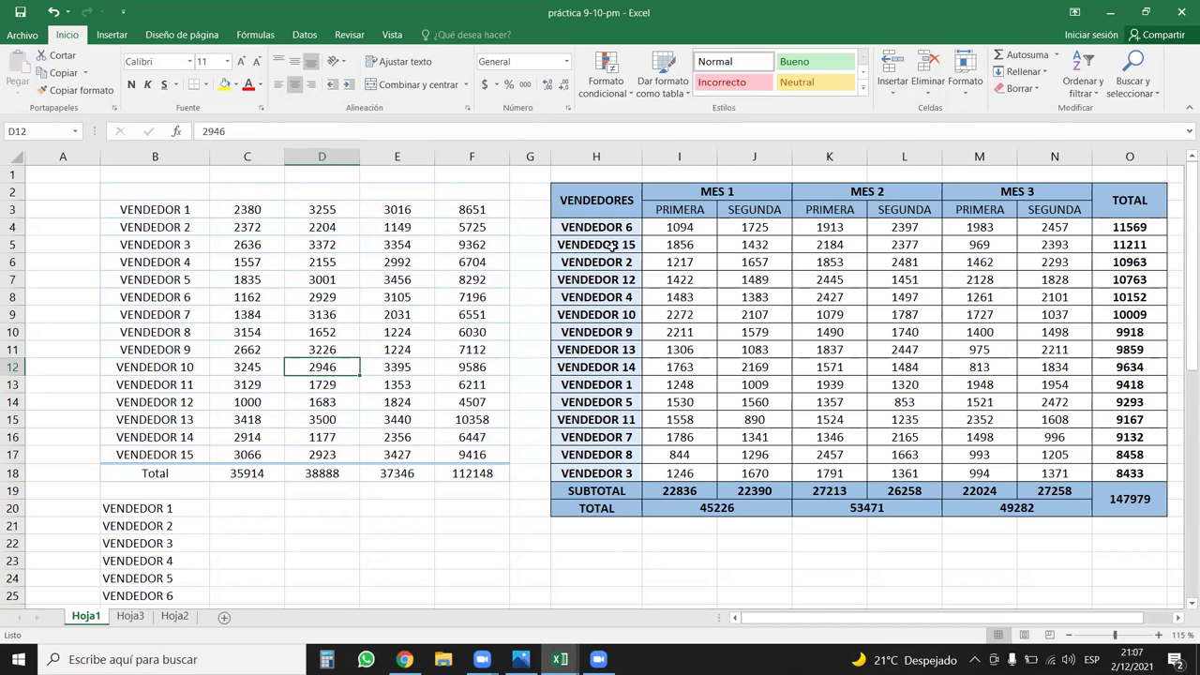
Select the monthly vendors table at H2 and the whole table B2:F18, then go to Hoja3
{"action": "left_click_drag", "start_coordinate": [597, 199], "coordinate": [1054, 455]}
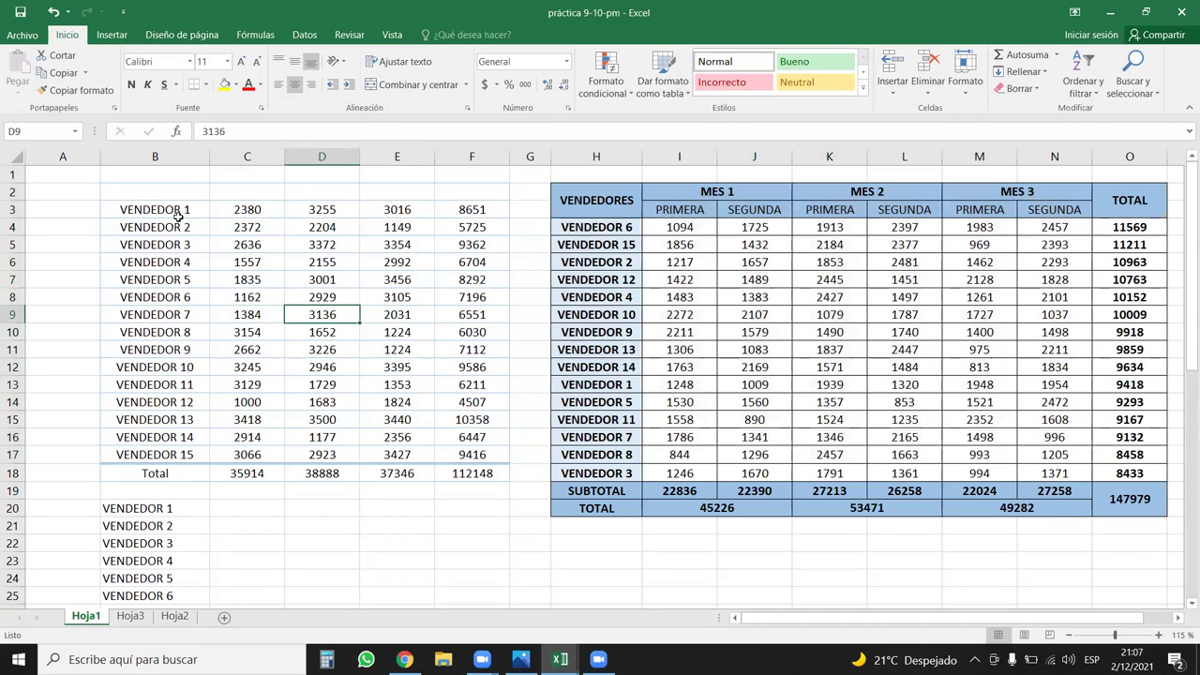
{"action": "left_click_drag", "start_coordinate": [176, 210], "coordinate": [463, 474]}
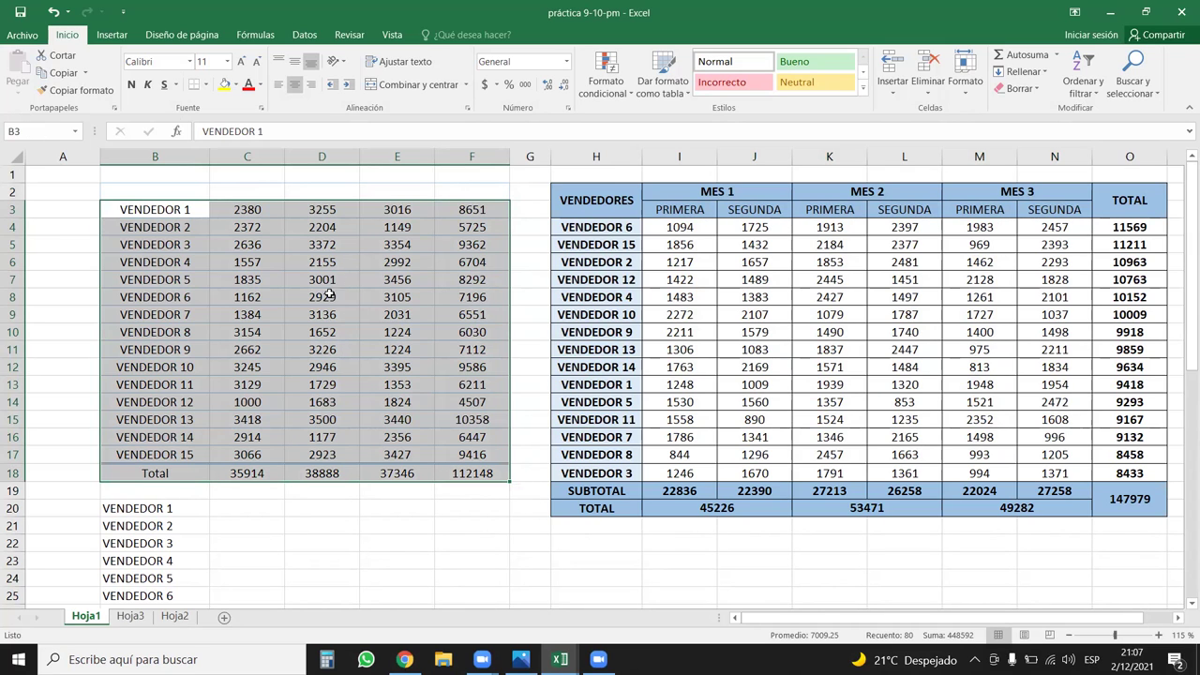
{"action": "left_click", "coordinate": [220, 259]}
{"action": "left_click_drag", "start_coordinate": [177, 210], "coordinate": [487, 456]}
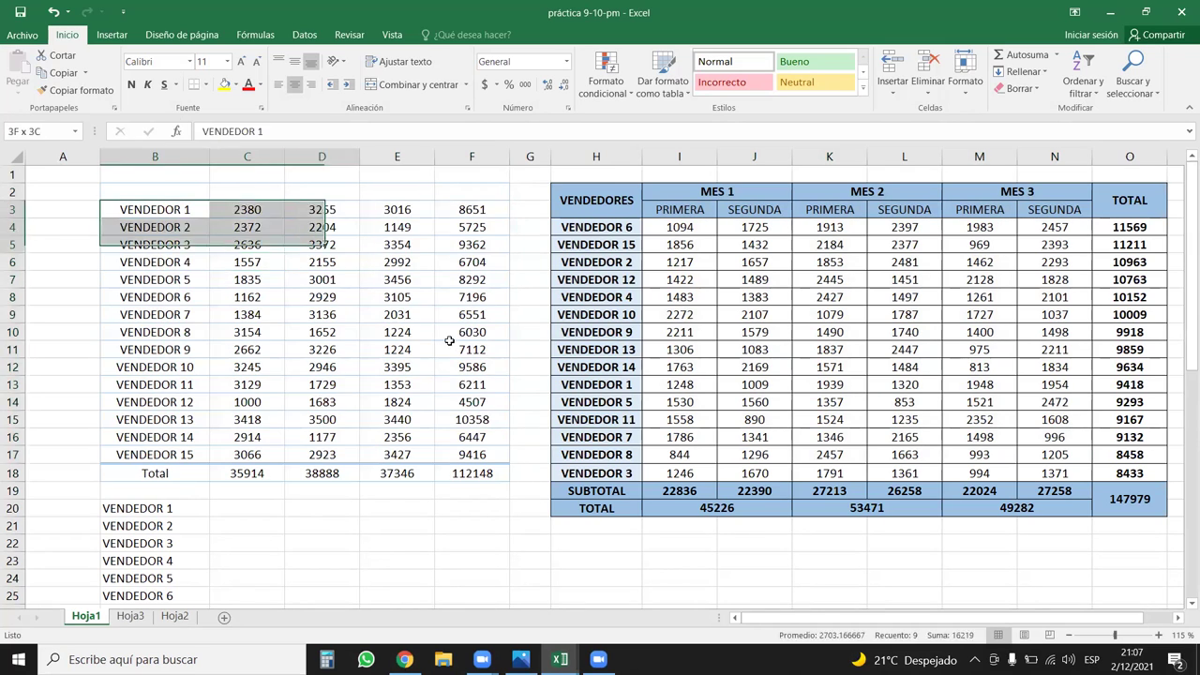
{"action": "left_click_drag", "start_coordinate": [183, 193], "coordinate": [468, 465]}
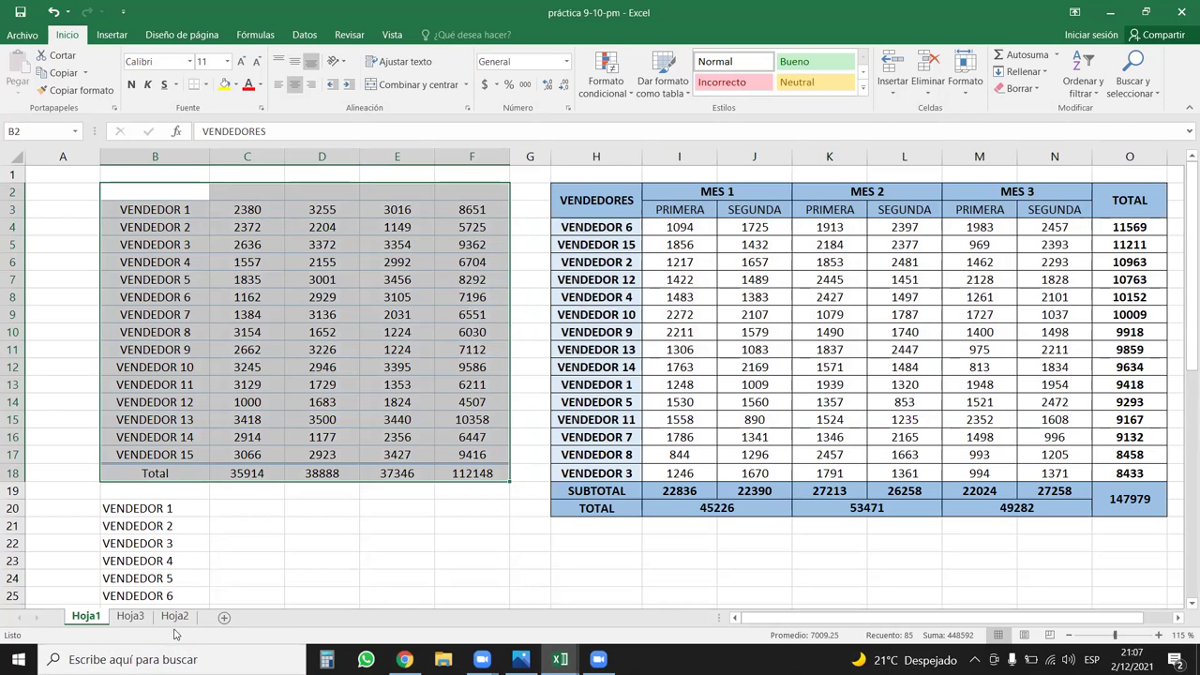
{"action": "left_click", "coordinate": [130, 616]}
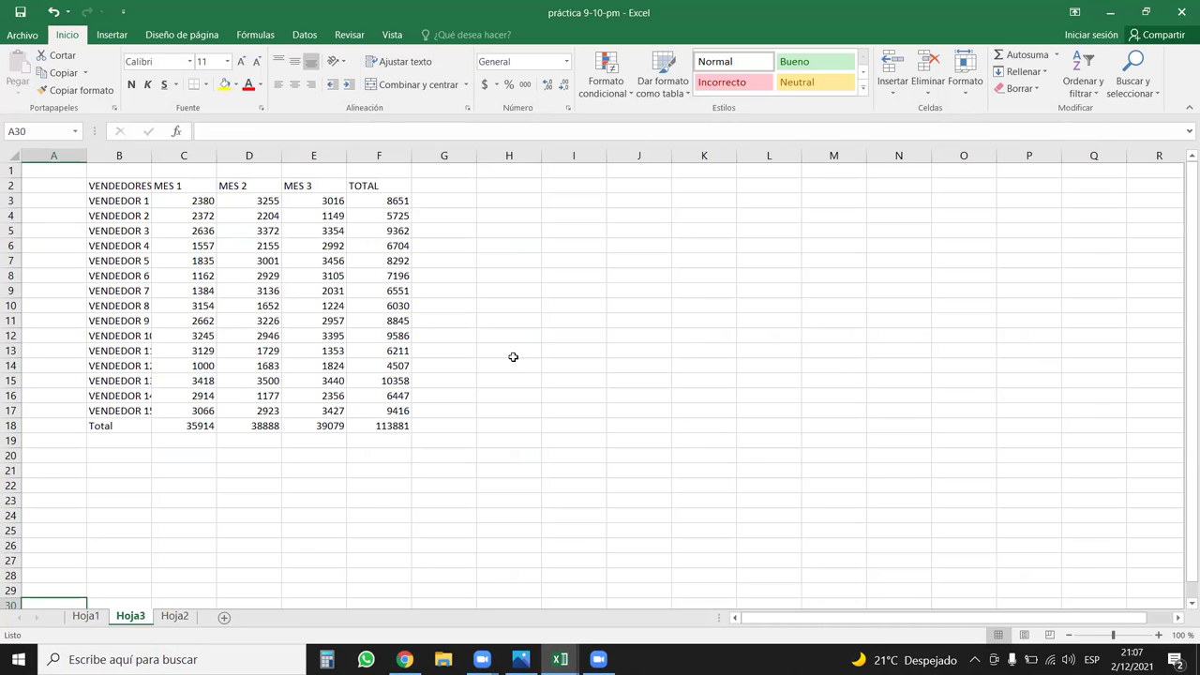
AutoFit column B to names like VENDEDOR 10, then narrow it slightly
{"action": "left_click_drag", "start_coordinate": [147, 185], "coordinate": [417, 430]}
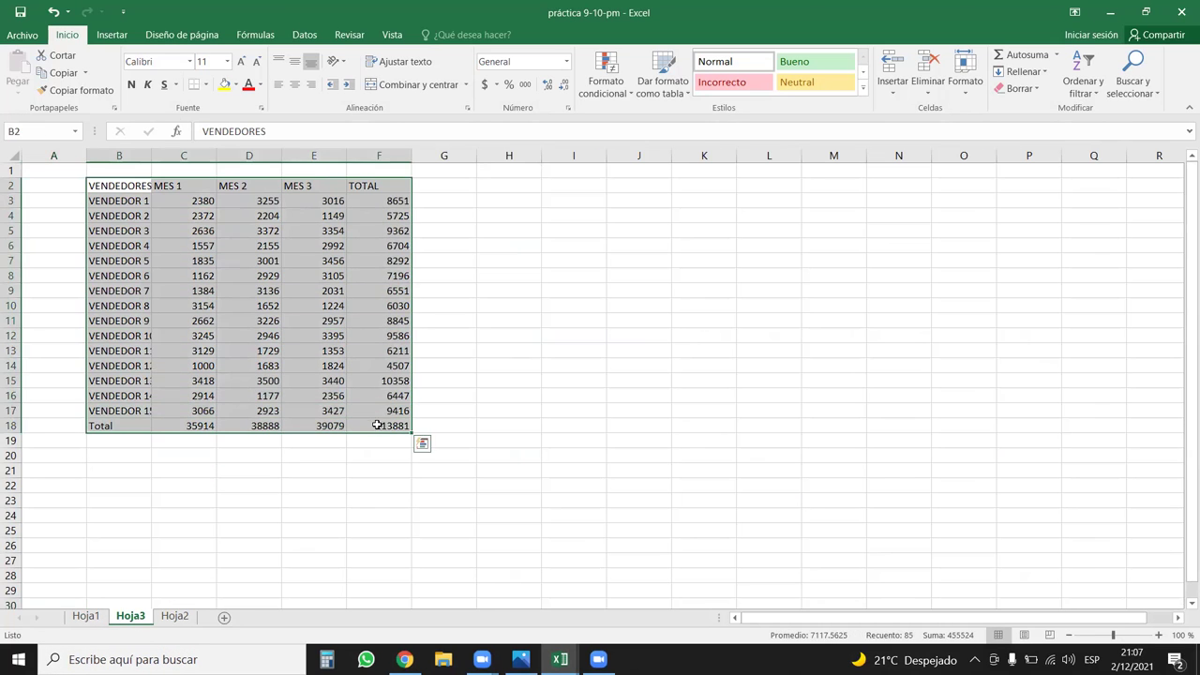
{"action": "double_click", "coordinate": [151, 156]}
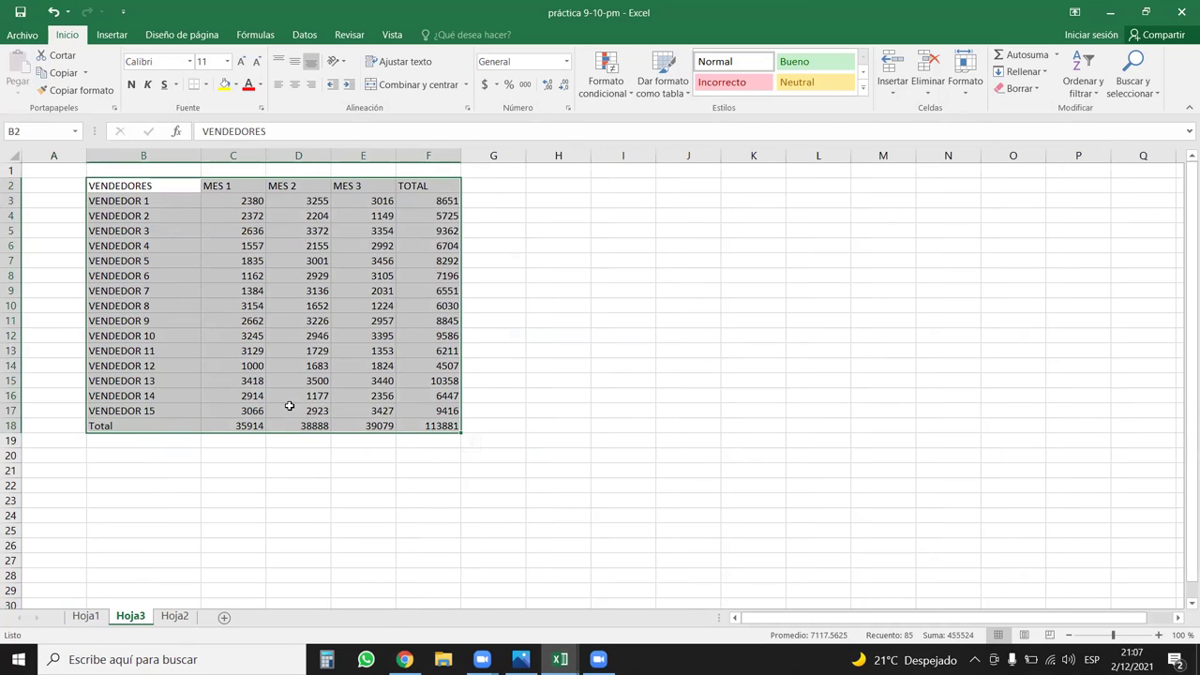
{"action": "left_click", "coordinate": [298, 366]}
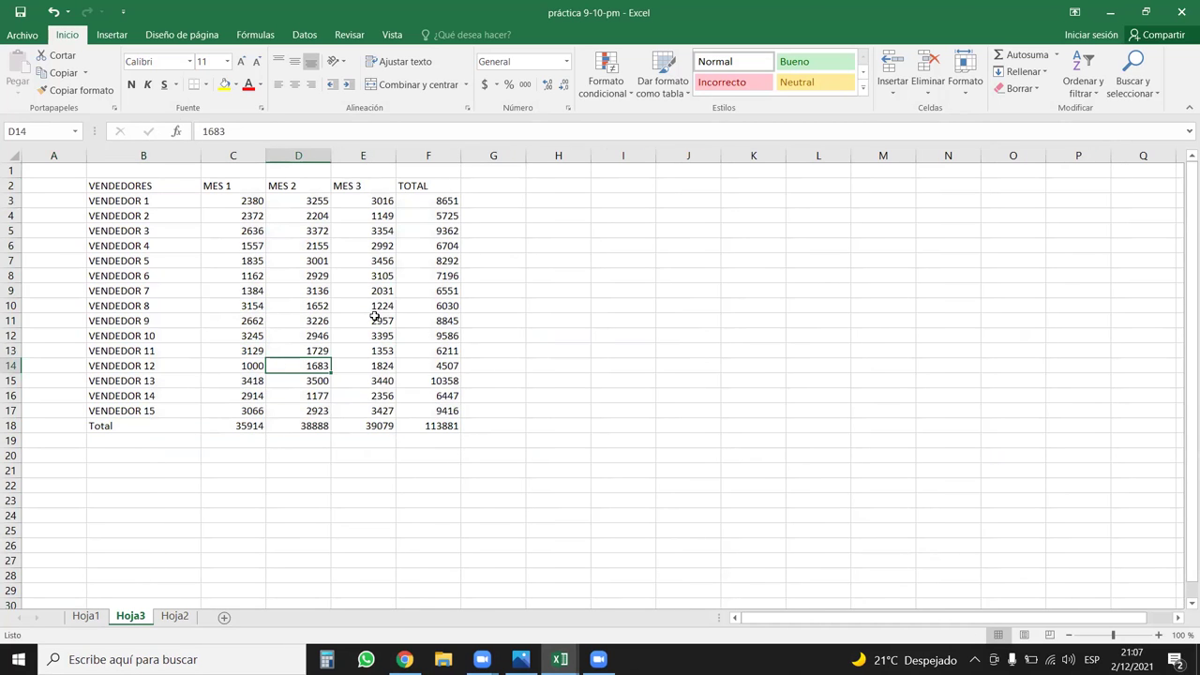
{"action": "left_click", "coordinate": [255, 272]}
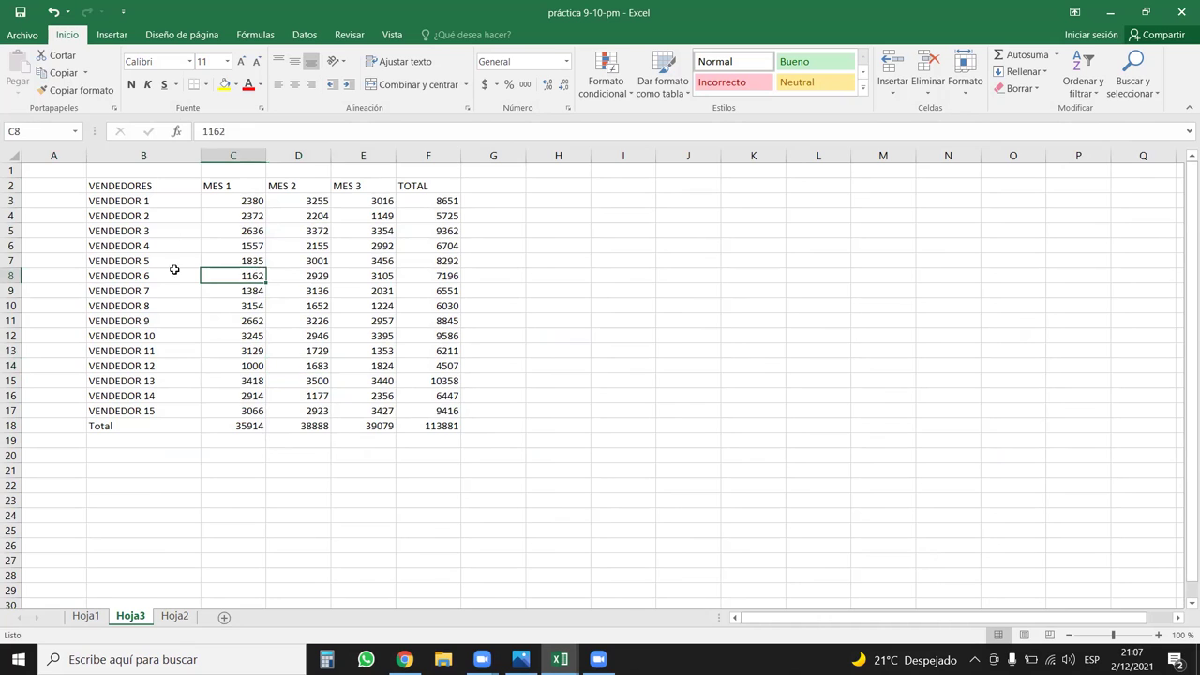
{"action": "left_click_drag", "start_coordinate": [201, 156], "coordinate": [177, 155]}
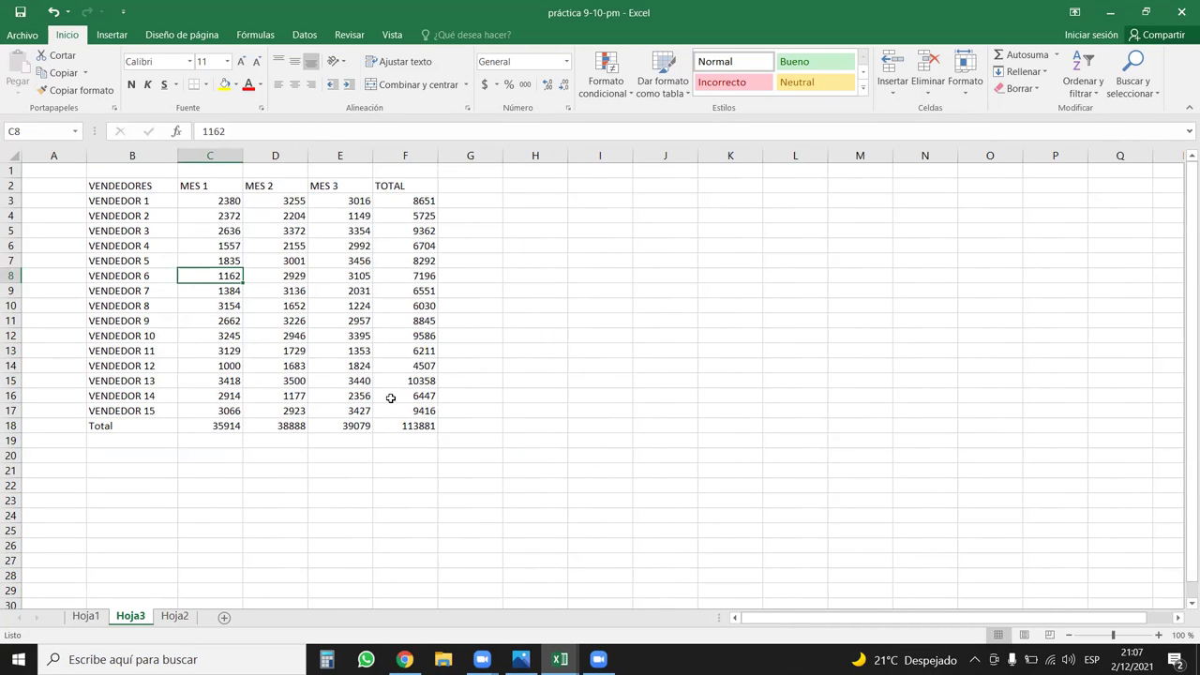
{"action": "mouse_move", "coordinate": [552, 655]}
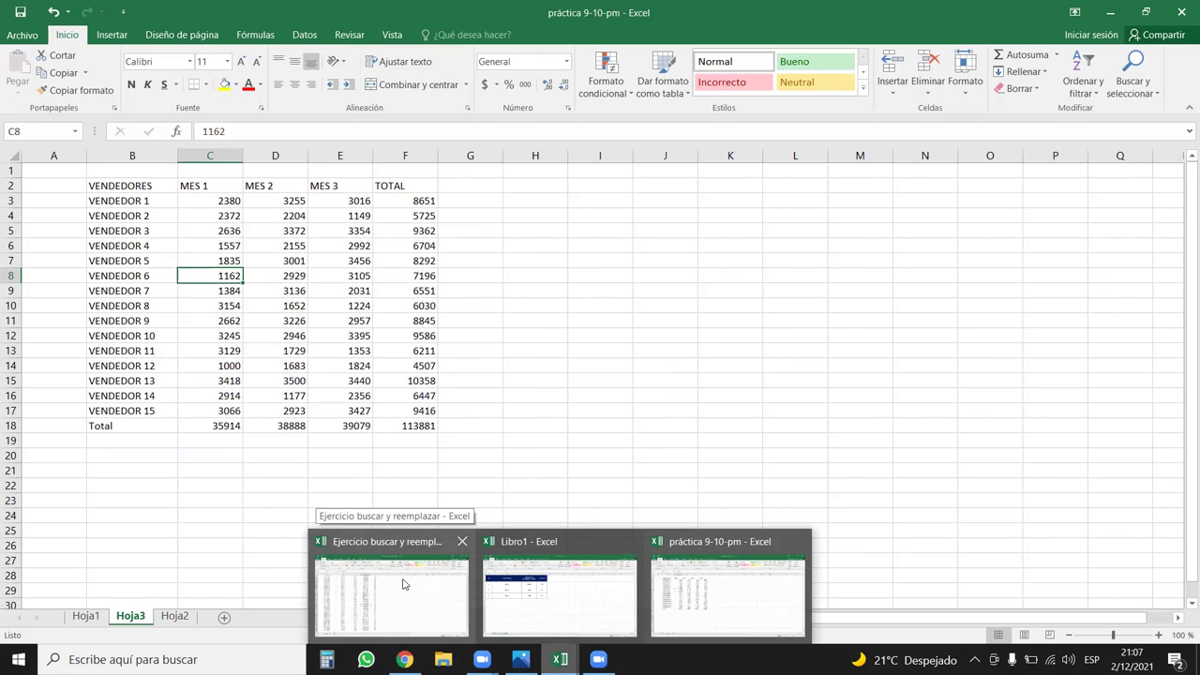
{"action": "left_click", "coordinate": [403, 584]}
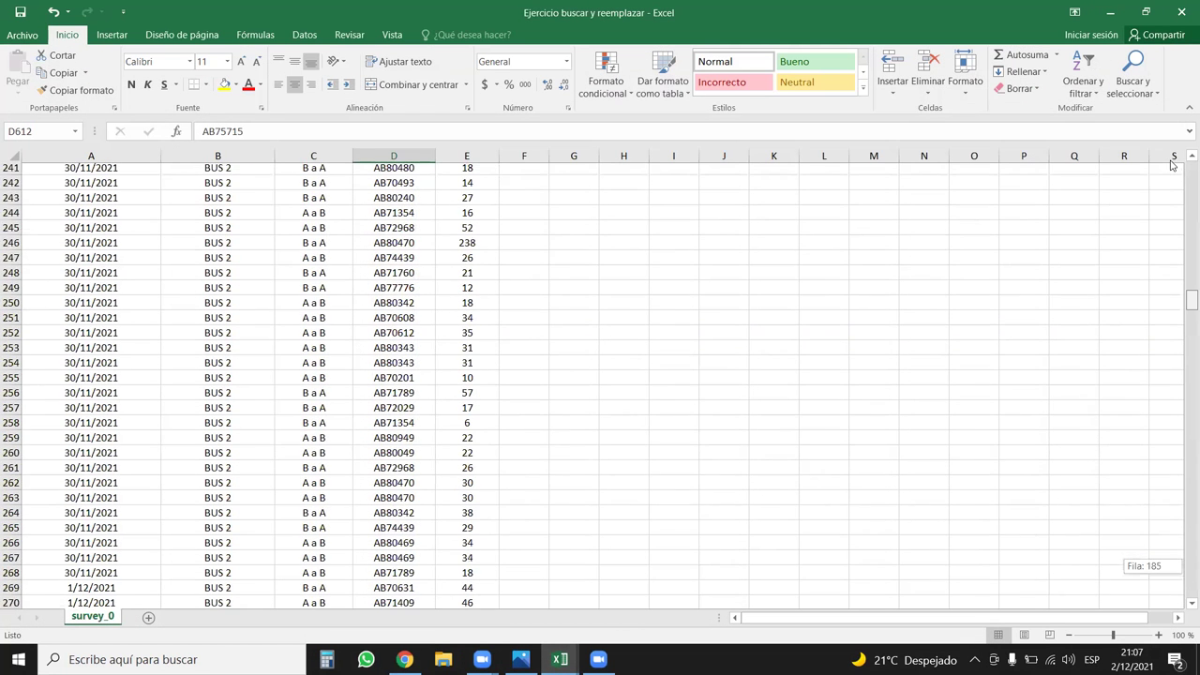
{"action": "left_click_drag", "start_coordinate": [1184, 562], "coordinate": [1004, 182]}
{"action": "left_click", "coordinate": [120, 245]}
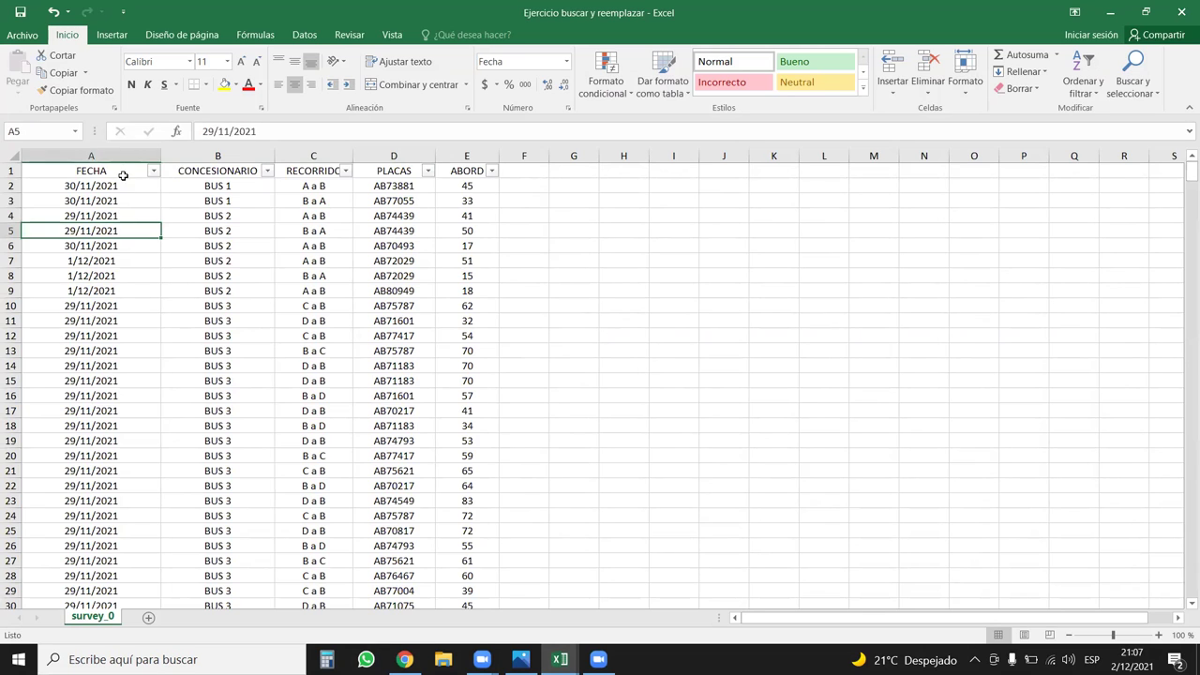
{"action": "left_click", "coordinate": [113, 171]}
{"action": "key", "text": "ctrl+shift+Down"}
{"action": "key", "text": "ctrl+shift+Right"}
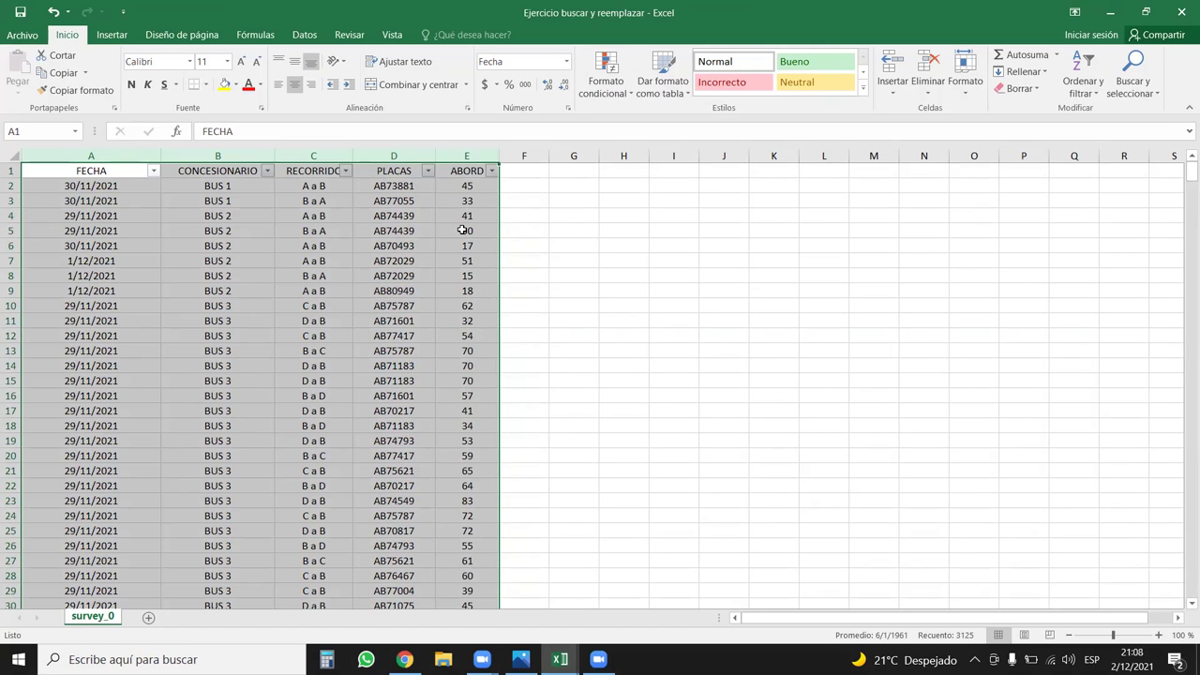
{"action": "left_click", "coordinate": [1110, 13]}
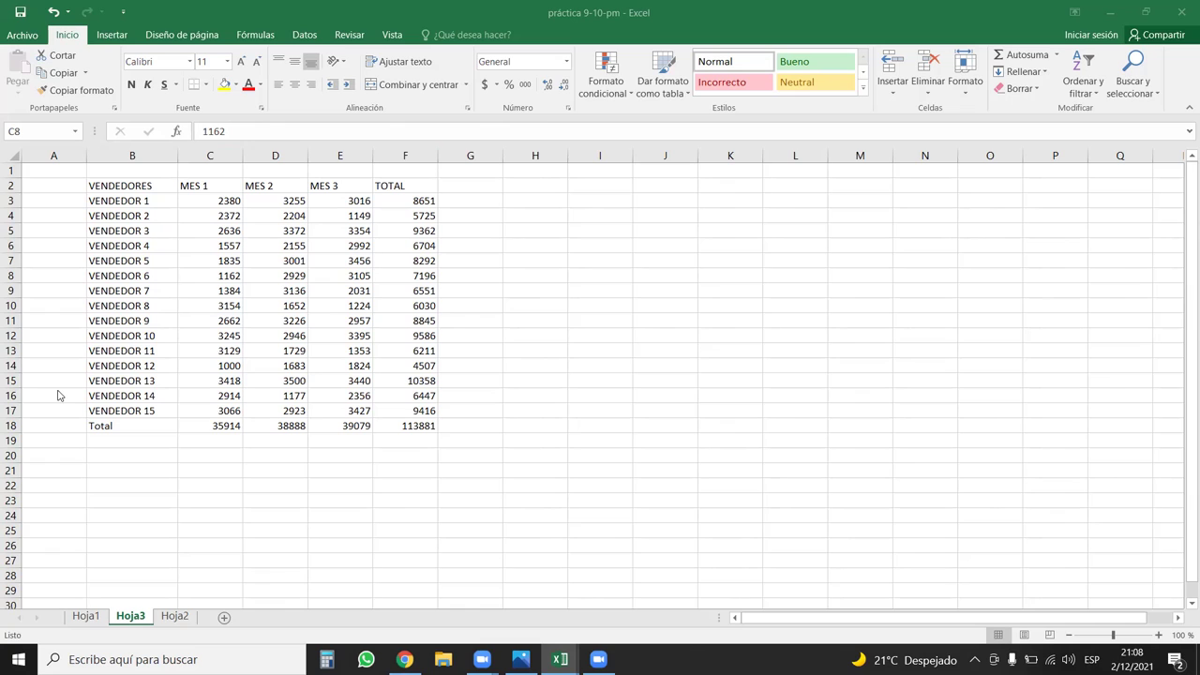
Clear the Total figures in row 18 so the table ends at VENDEDOR 15
{"action": "left_click", "coordinate": [12, 424]}
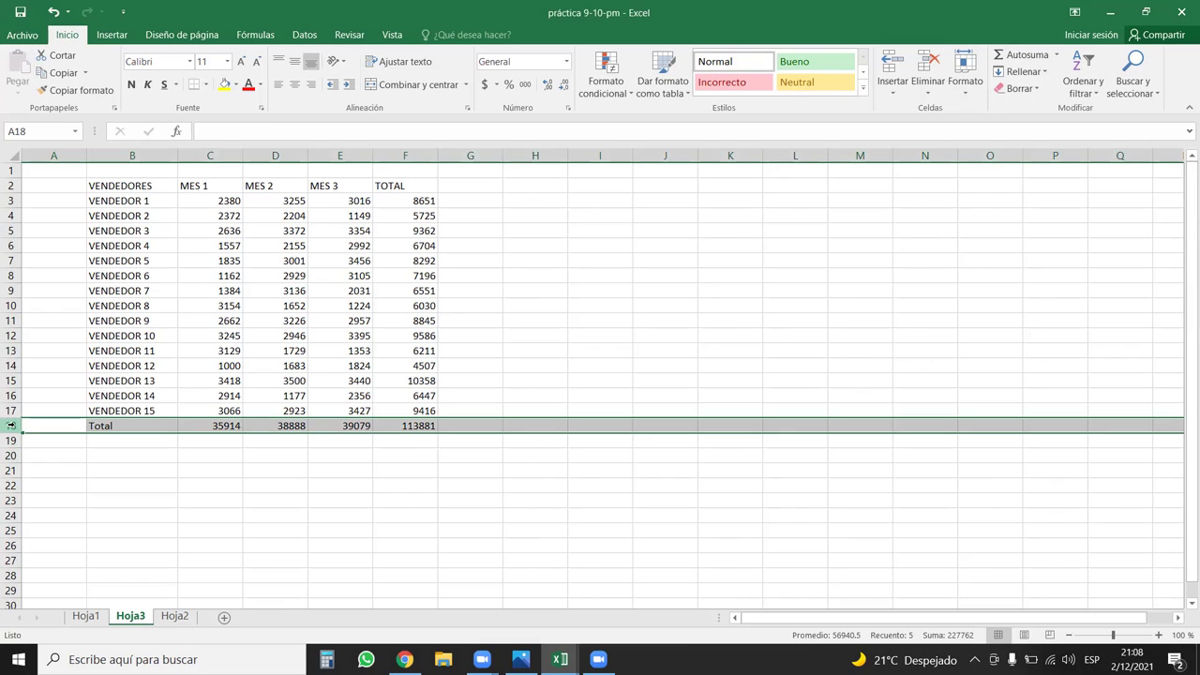
{"action": "key", "text": "Delete"}
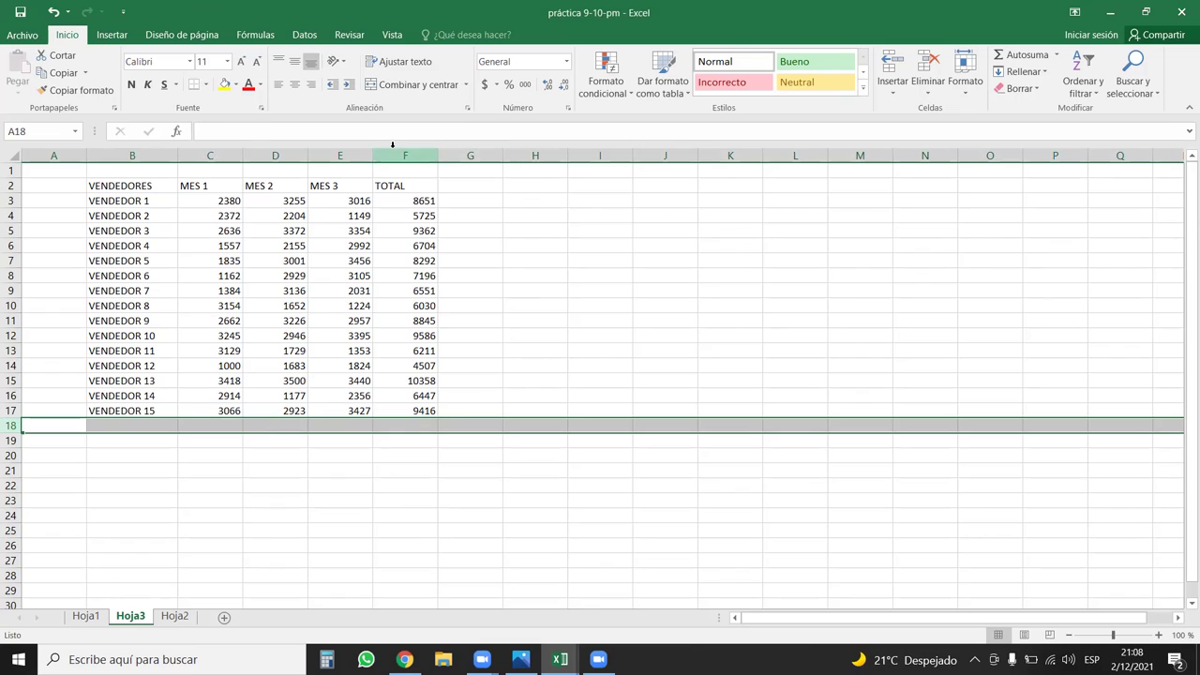
{"action": "left_click", "coordinate": [219, 262]}
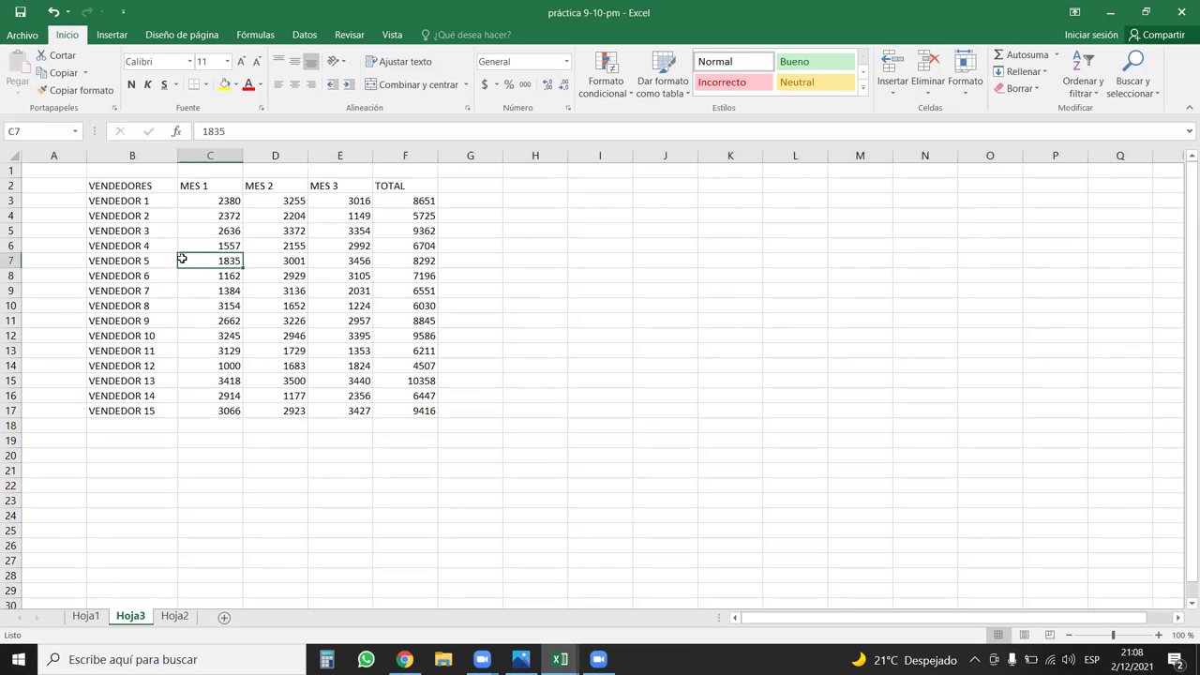
{"action": "left_click", "coordinate": [234, 218]}
{"action": "left_click", "coordinate": [220, 306]}
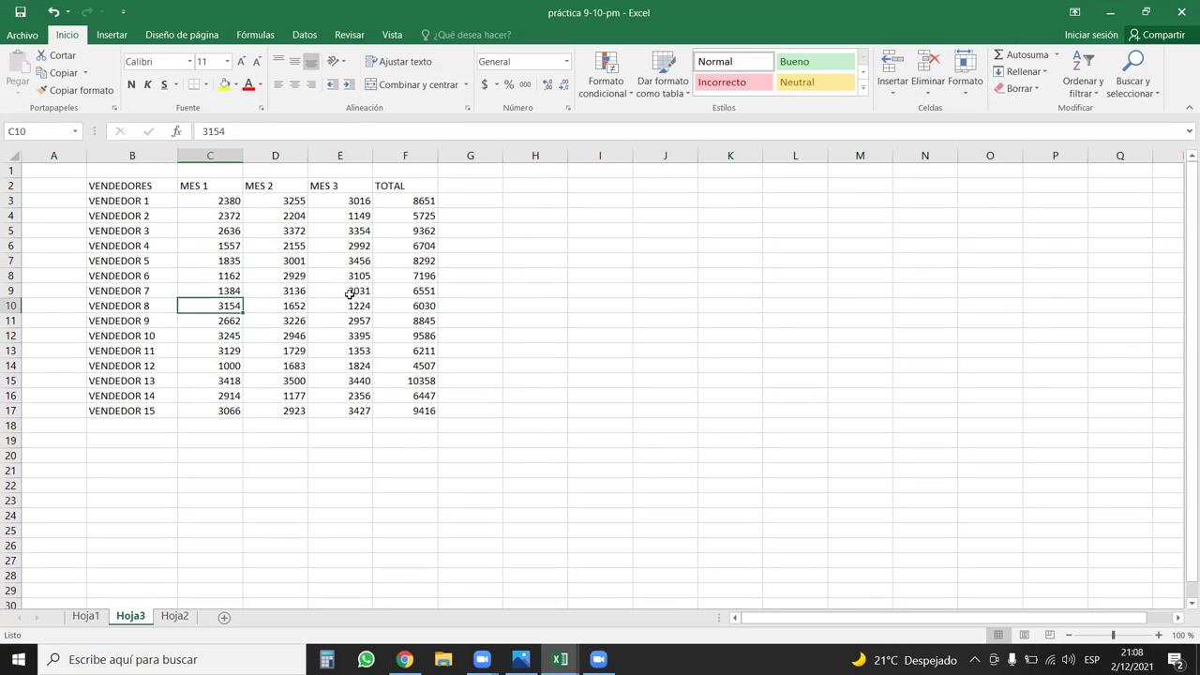
{"action": "left_click", "coordinate": [340, 290]}
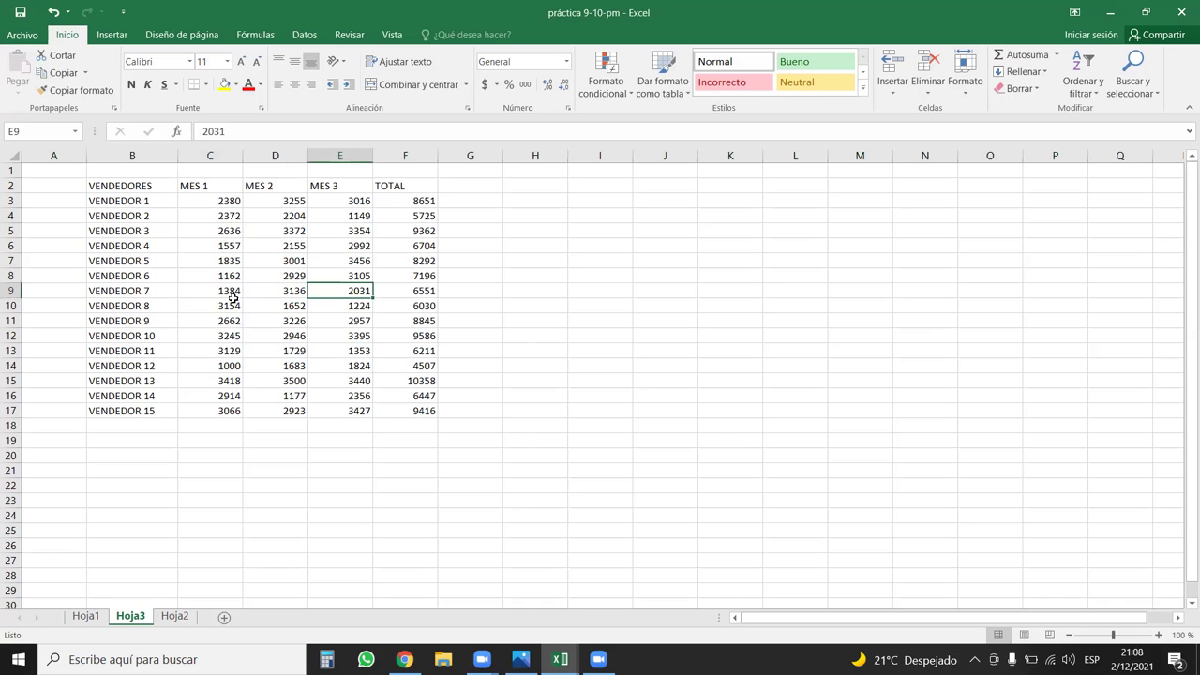
Convert $B$2:$F$17 into table Tabla1 with headers via Insertar > Tabla
{"action": "left_click", "coordinate": [111, 35]}
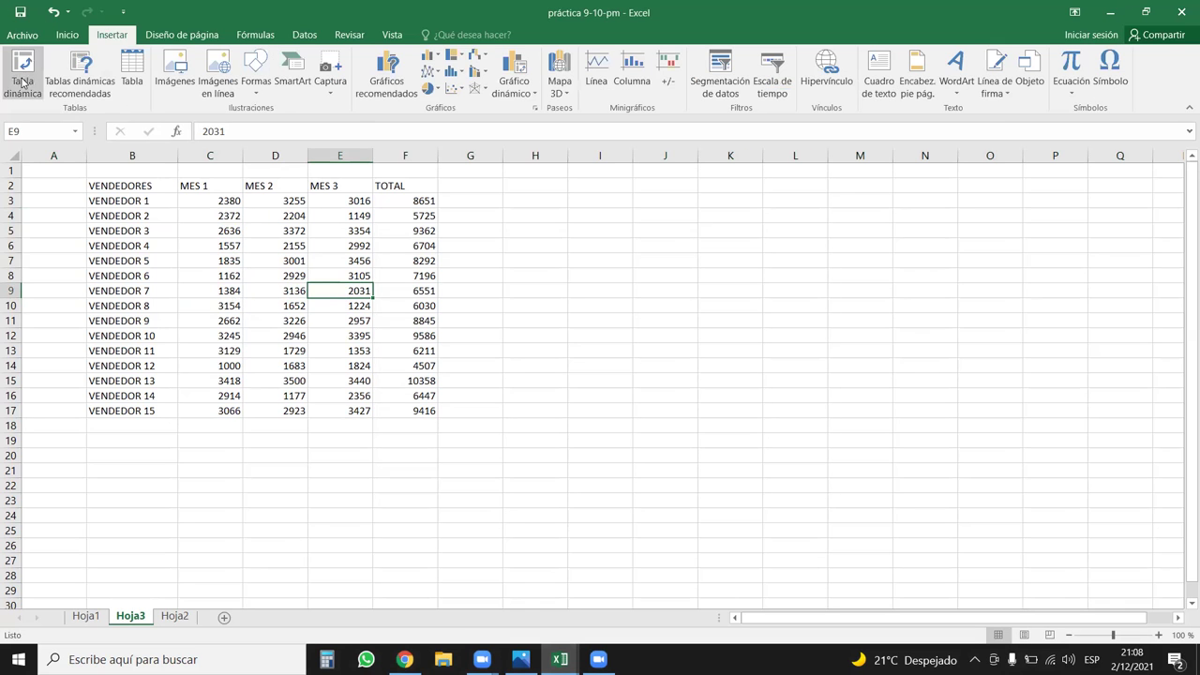
{"action": "left_click", "coordinate": [132, 67]}
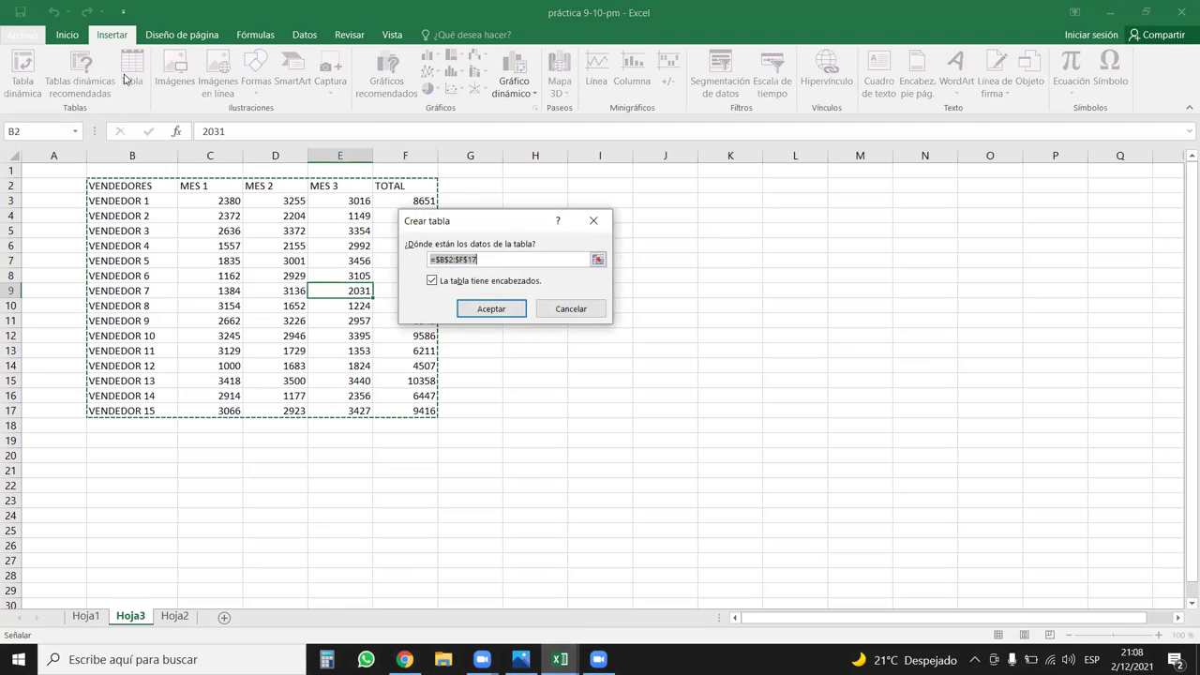
{"action": "left_click", "coordinate": [491, 308]}
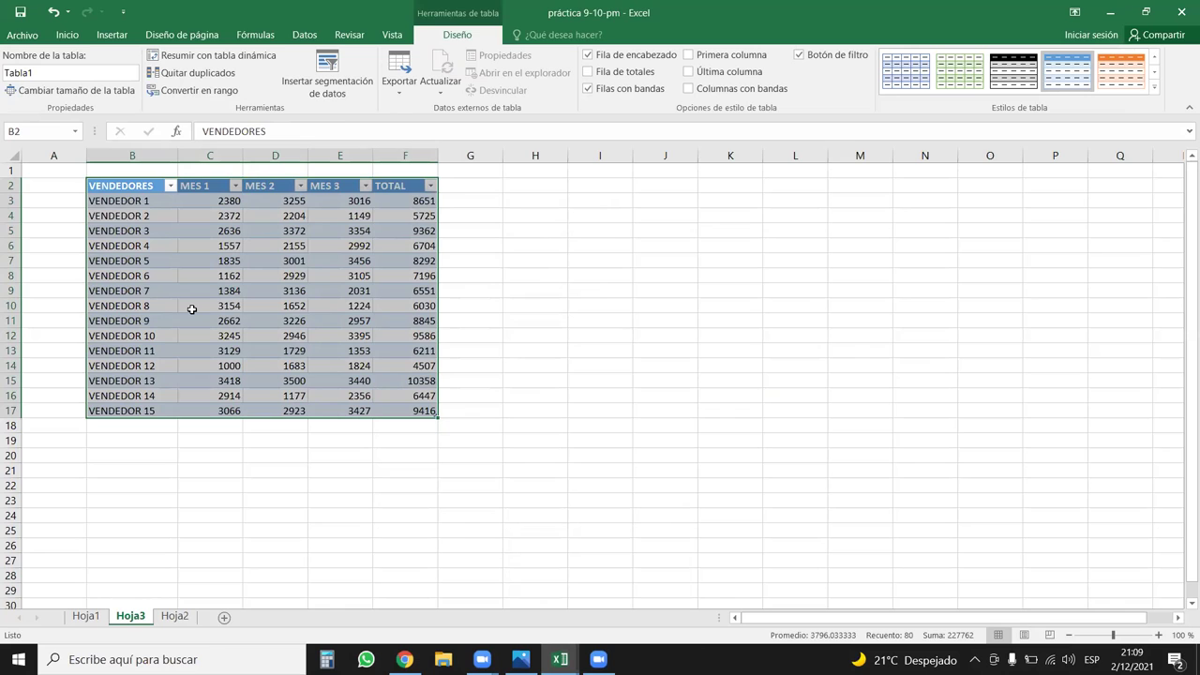
{"action": "left_click", "coordinate": [272, 290]}
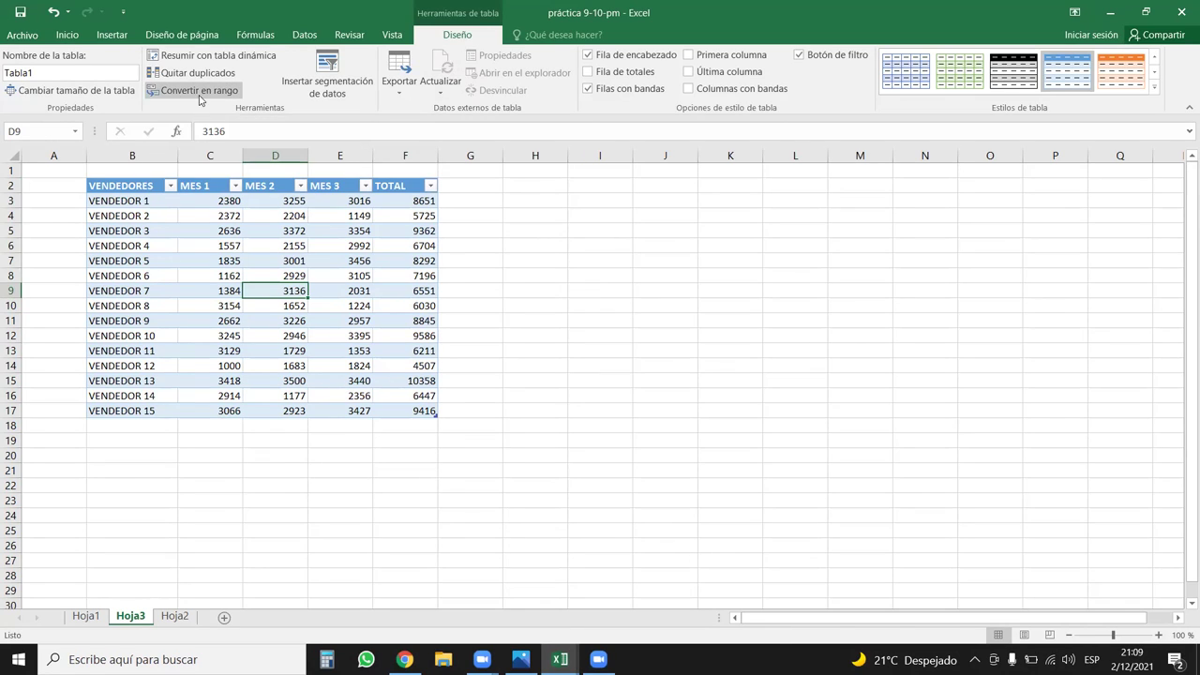
{"action": "left_click", "coordinate": [207, 273]}
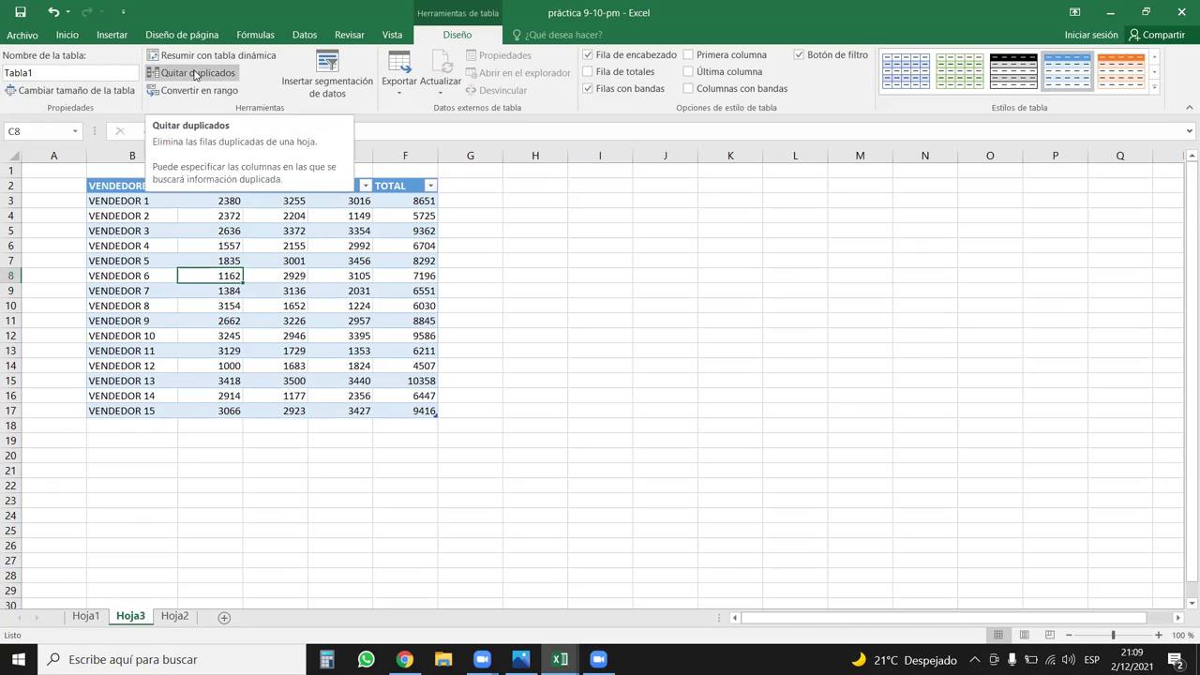
Duplicate the VENDEDOR 7 and VENDEDOR 2 rows into rows 18 and 19
{"action": "left_click", "coordinate": [237, 303]}
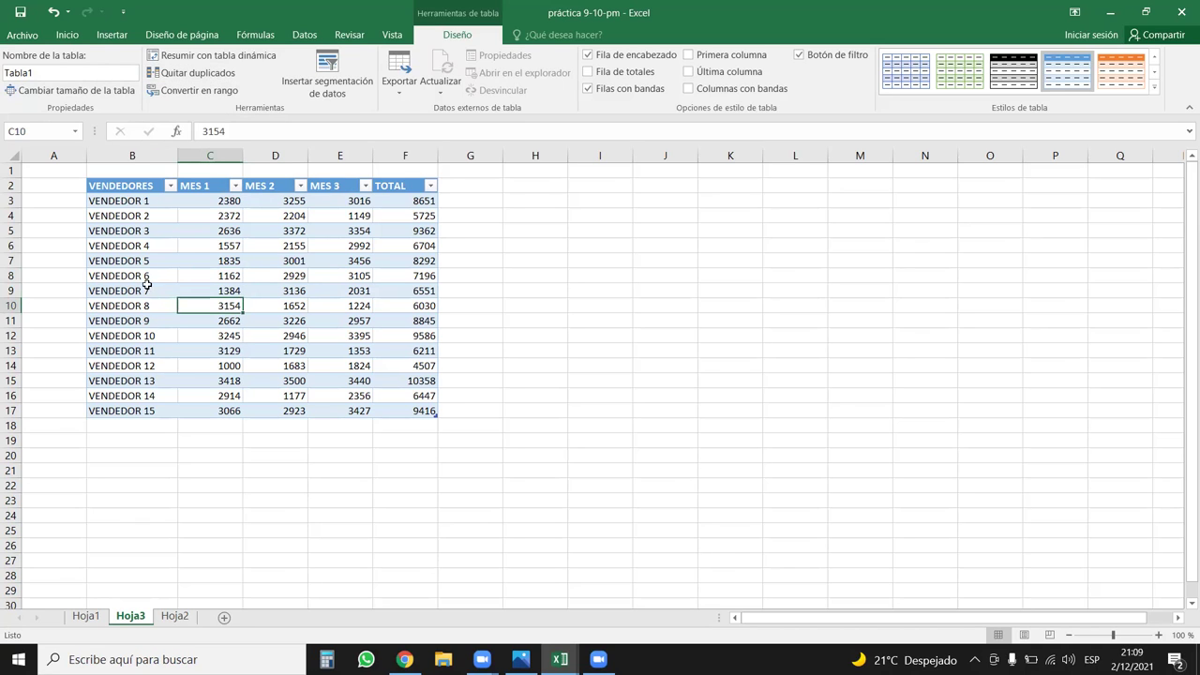
{"action": "left_click_drag", "start_coordinate": [102, 292], "coordinate": [286, 293]}
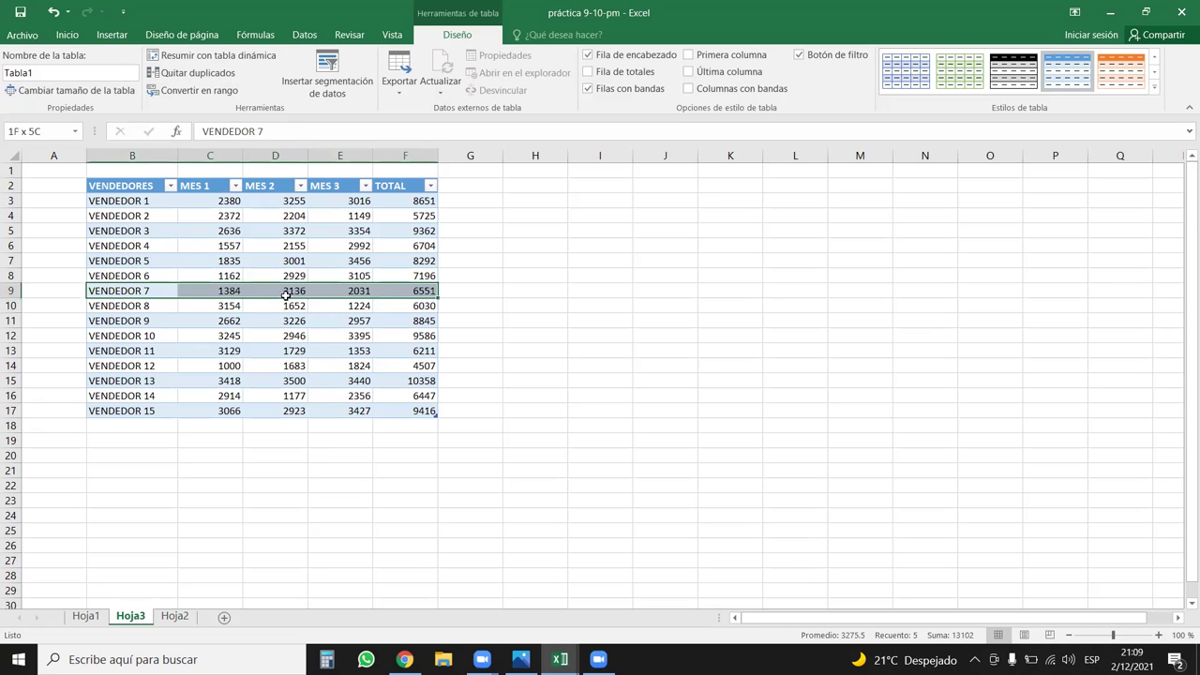
{"action": "key", "text": "ctrl+c"}
{"action": "left_click", "coordinate": [156, 425]}
{"action": "key", "text": "ctrl+v"}
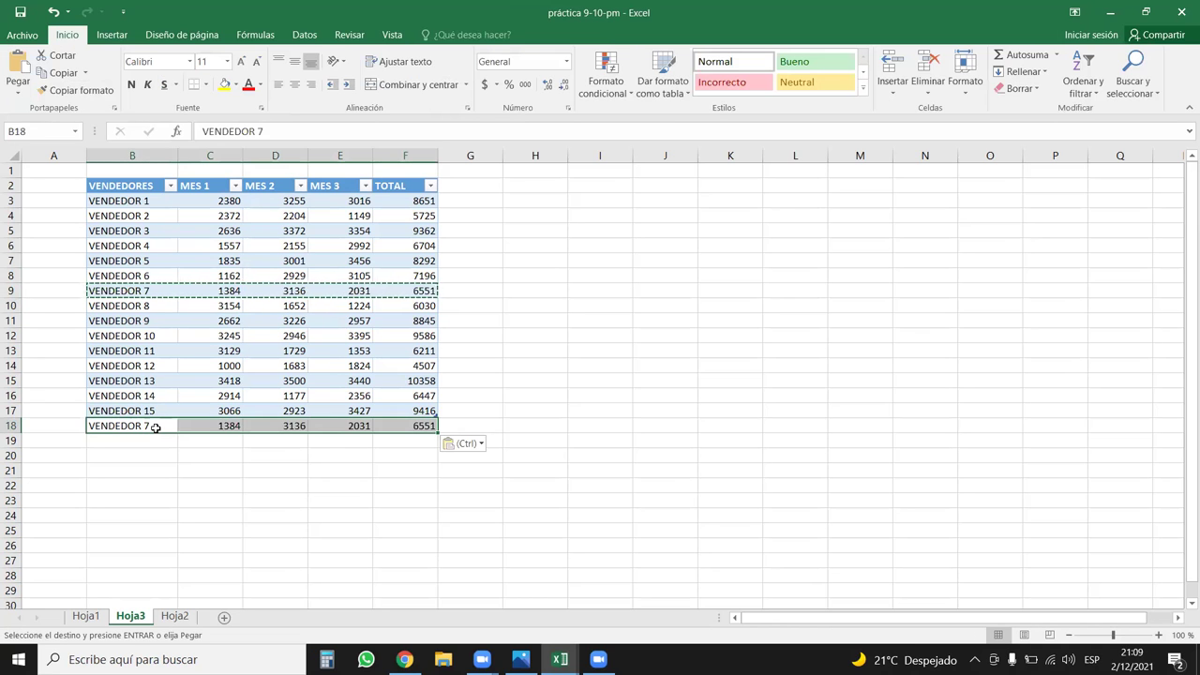
{"action": "left_click", "coordinate": [126, 214]}
{"action": "key", "text": "ctrl"}
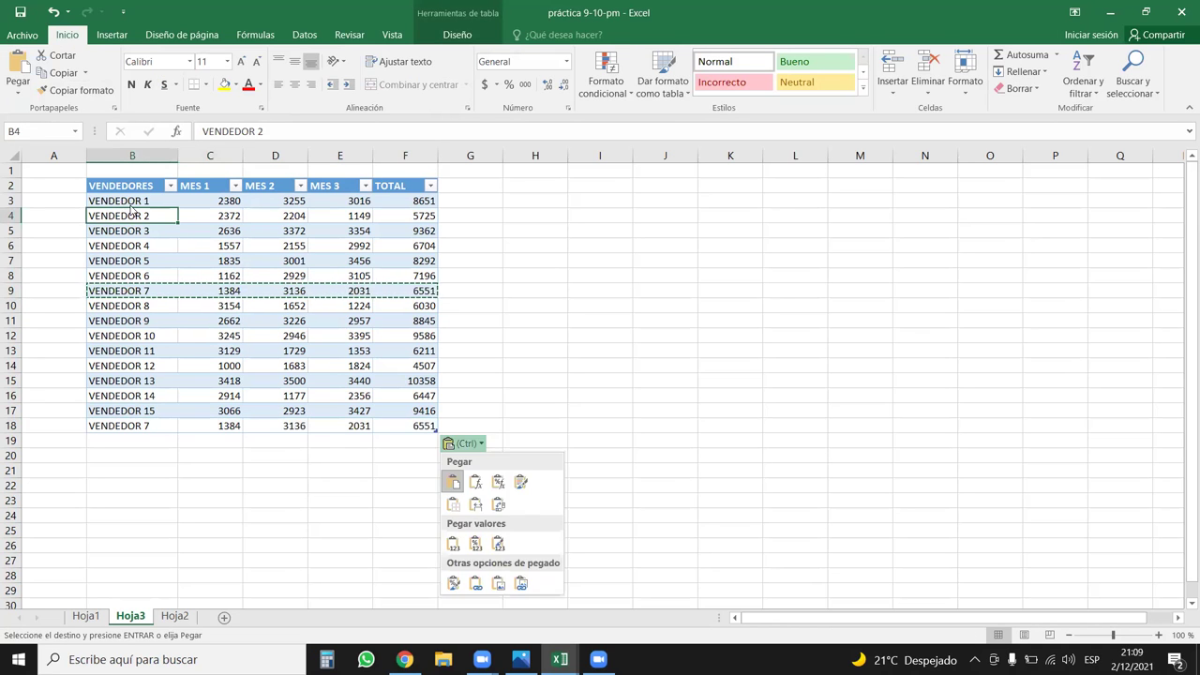
{"action": "left_click_drag", "start_coordinate": [161, 214], "coordinate": [409, 219]}
{"action": "key", "text": "ctrl+c"}
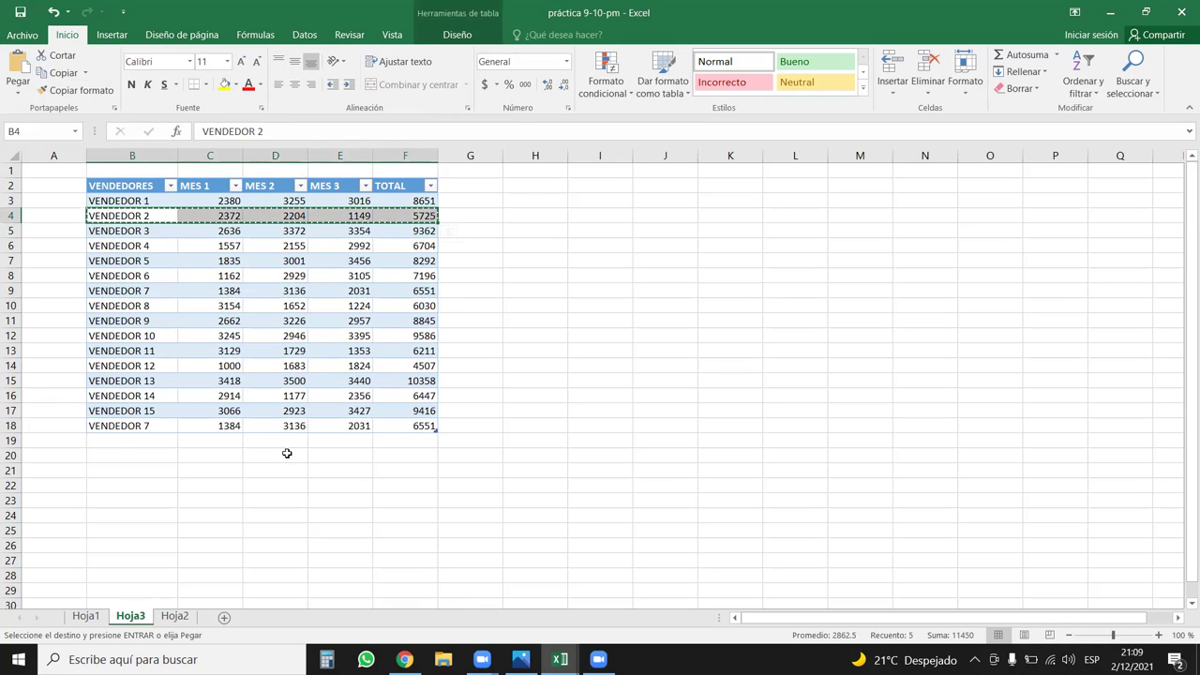
{"action": "left_click", "coordinate": [116, 441]}
{"action": "key", "text": "ctrl+v"}
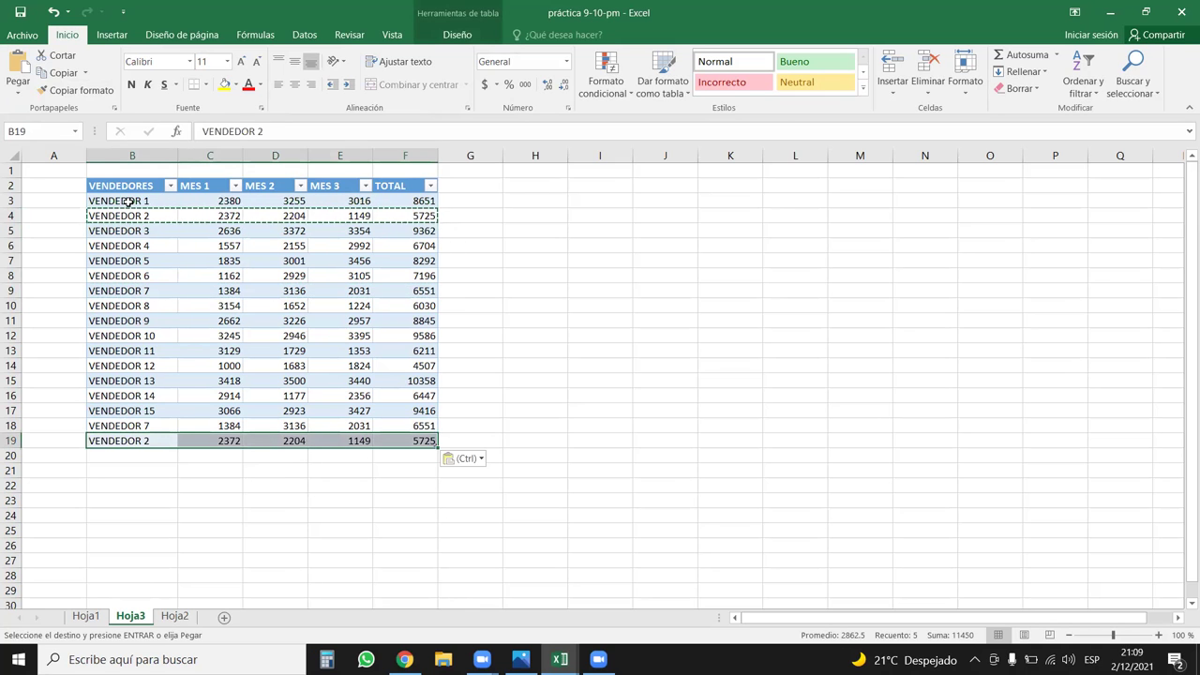
Duplicate the VENDEDOR 12 row into row 20 and clear the copy marquee
{"action": "left_click_drag", "start_coordinate": [131, 365], "coordinate": [391, 362]}
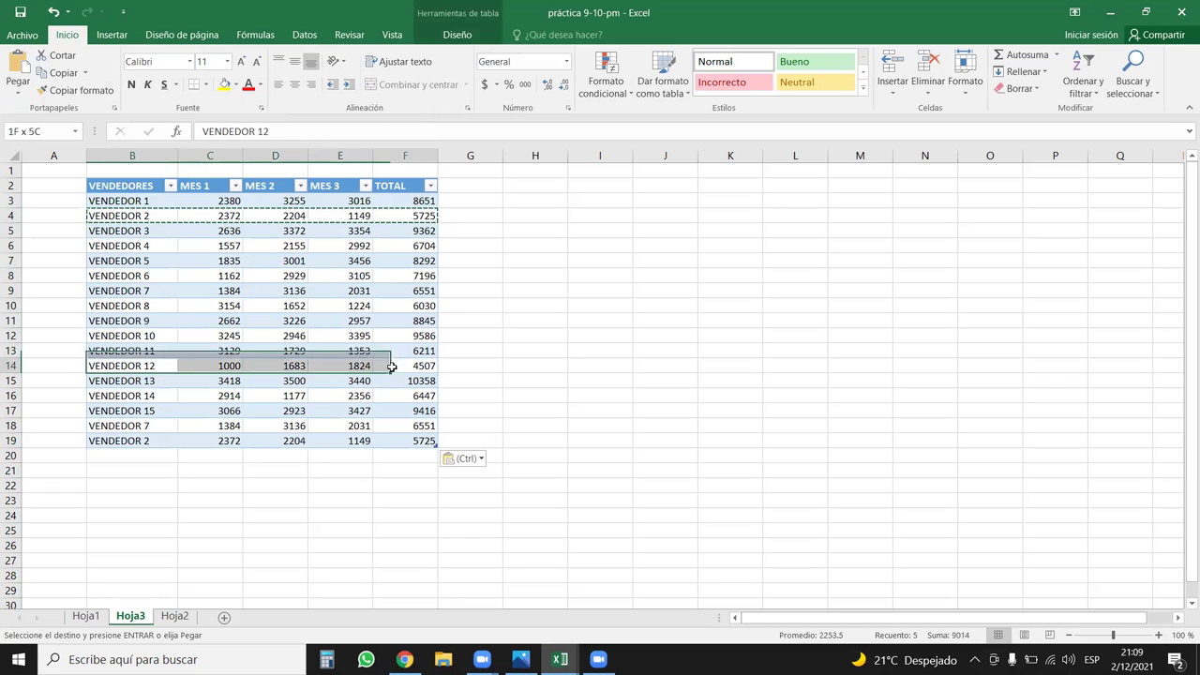
{"action": "key", "text": "ctrl+c"}
{"action": "left_click", "coordinate": [126, 458]}
{"action": "key", "text": "ctrl+v"}
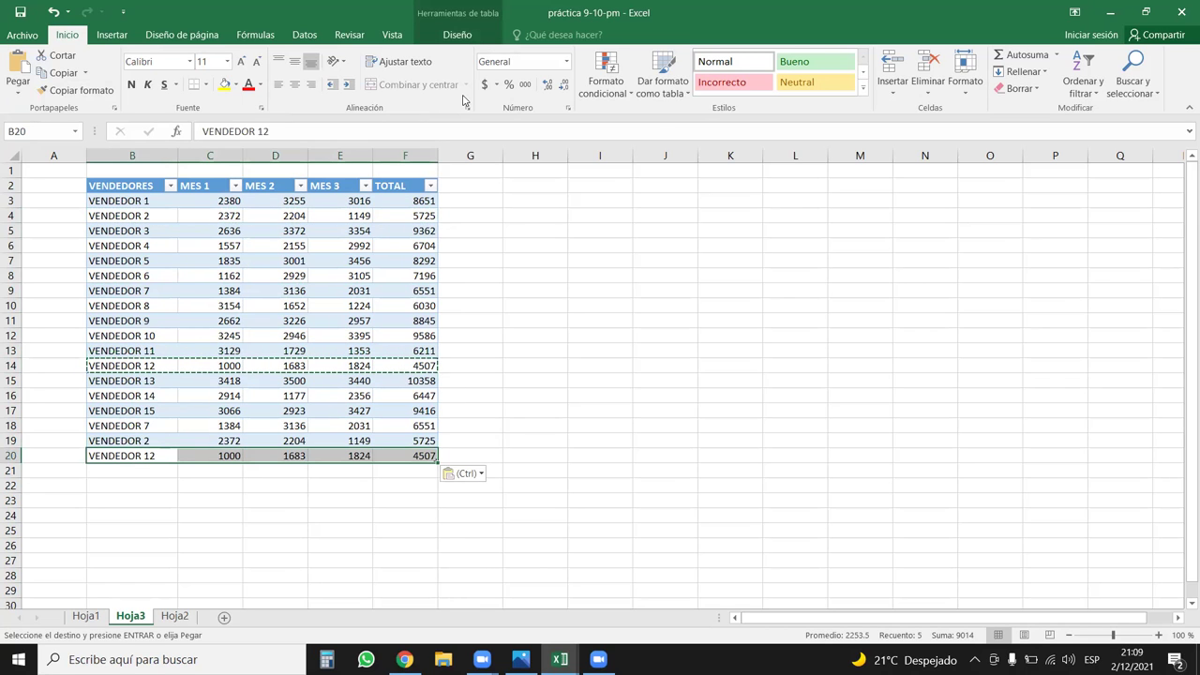
{"action": "left_click", "coordinate": [617, 216]}
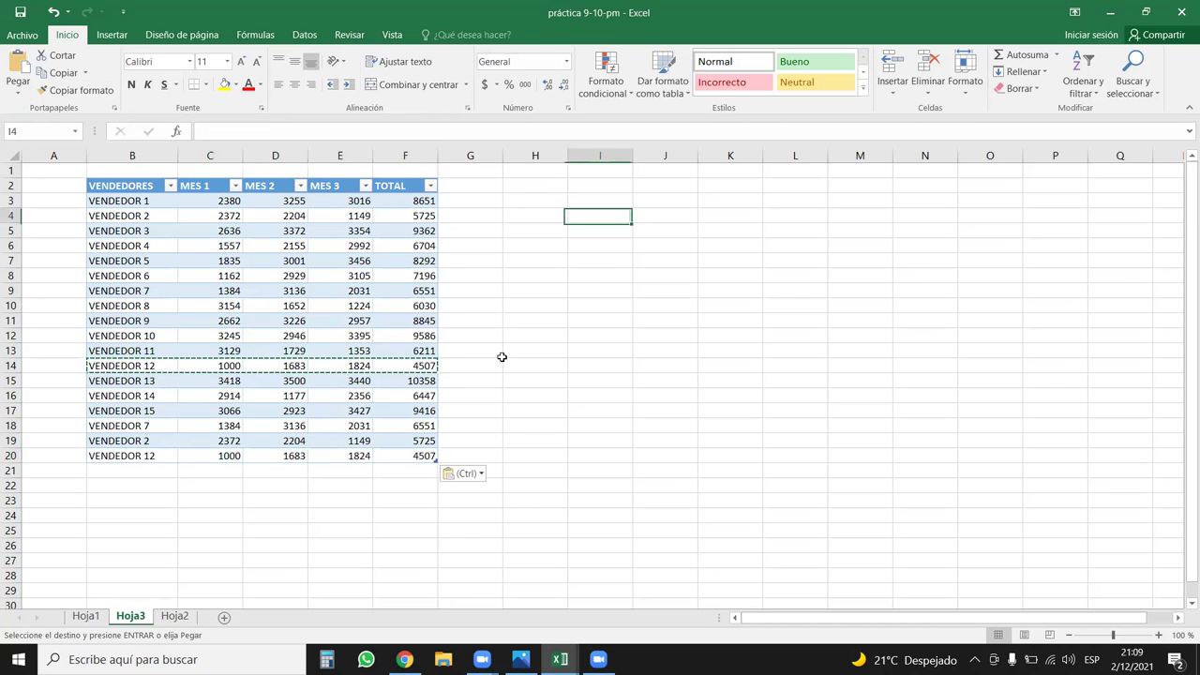
{"action": "left_click", "coordinate": [207, 352]}
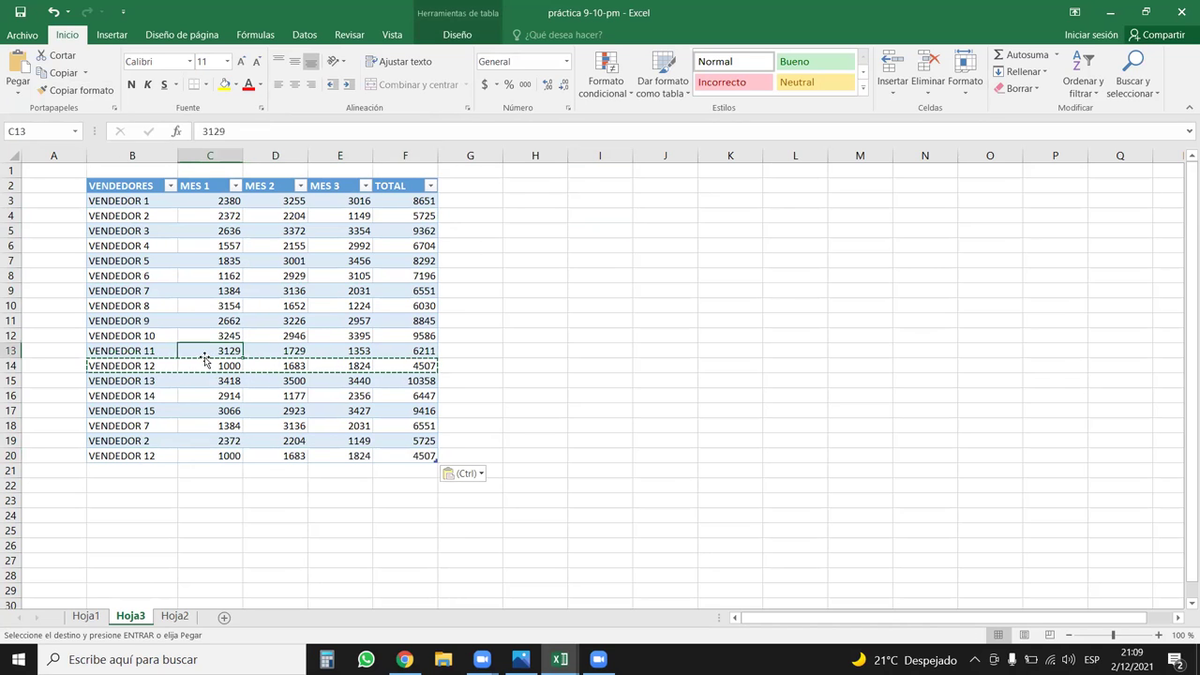
{"action": "left_click", "coordinate": [129, 381]}
{"action": "left_click_drag", "start_coordinate": [158, 199], "coordinate": [123, 456]}
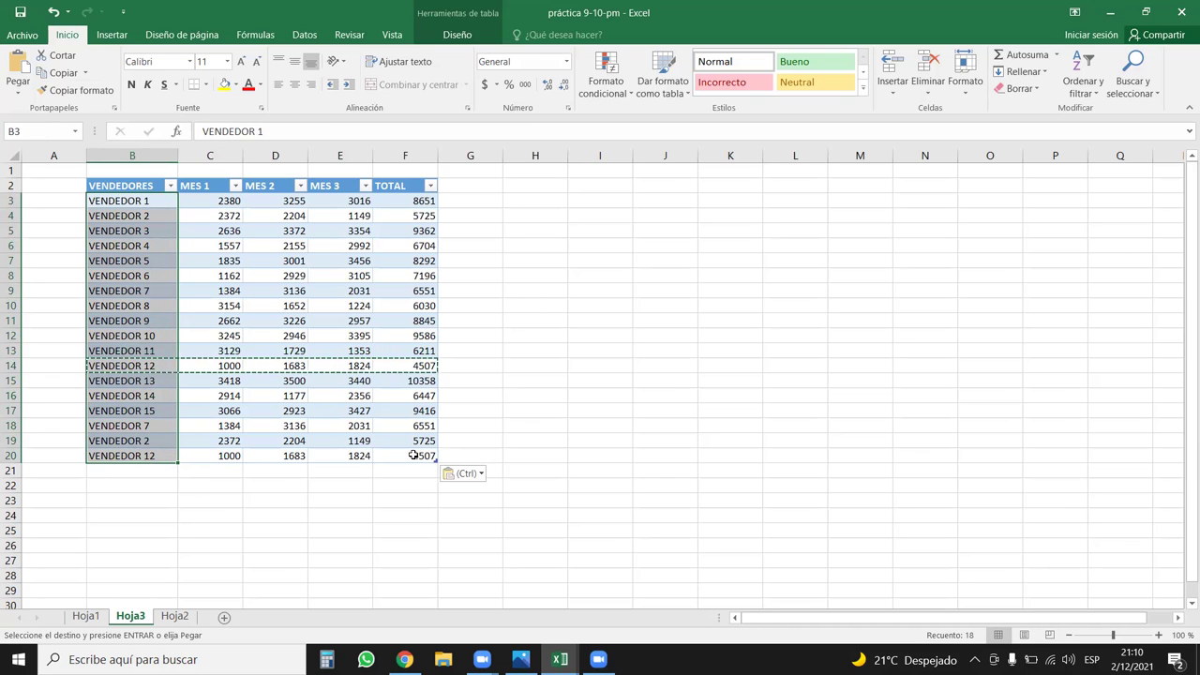
{"action": "key", "text": "Escape"}
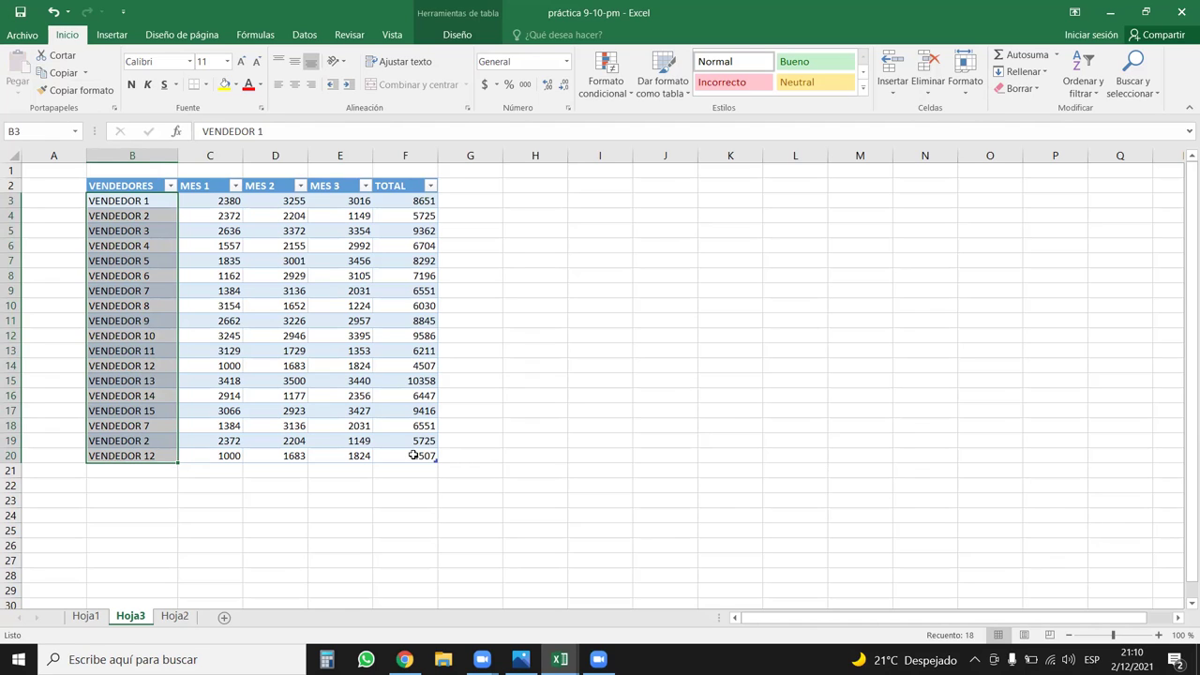
Apply Duplicar valores conditional formatting with Relleno rojo claro to column B
{"action": "left_click_drag", "start_coordinate": [123, 155], "coordinate": [421, 157]}
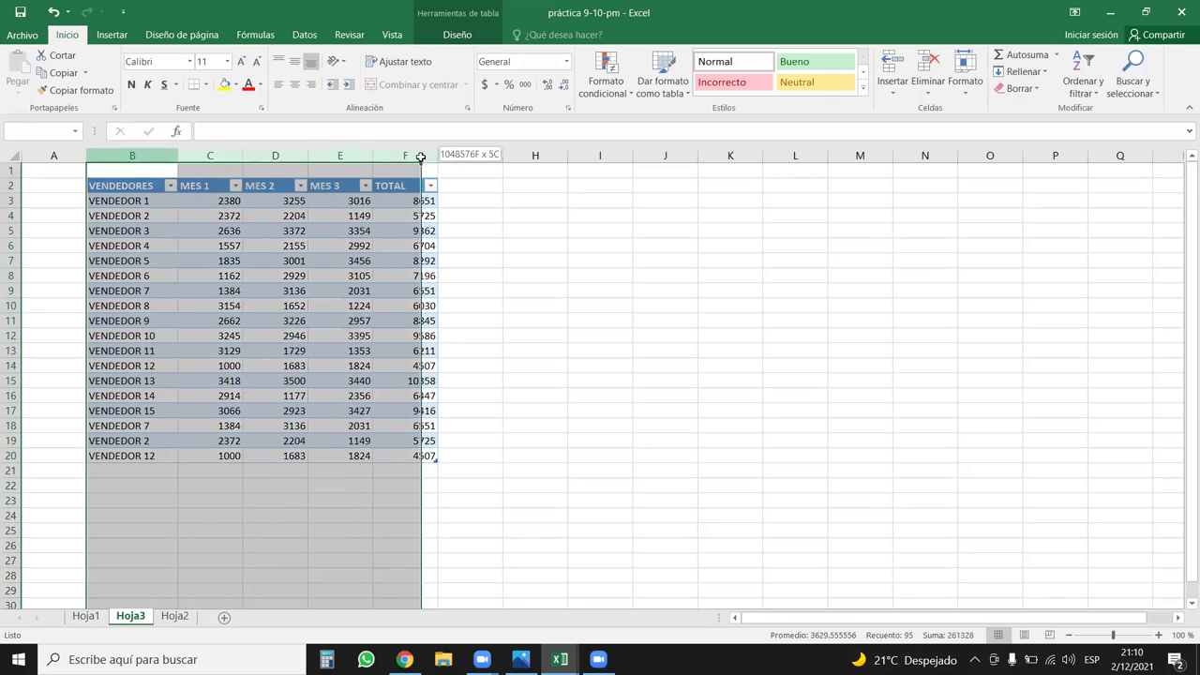
{"action": "left_click", "coordinate": [262, 288]}
{"action": "left_click_drag", "start_coordinate": [212, 156], "coordinate": [405, 157]}
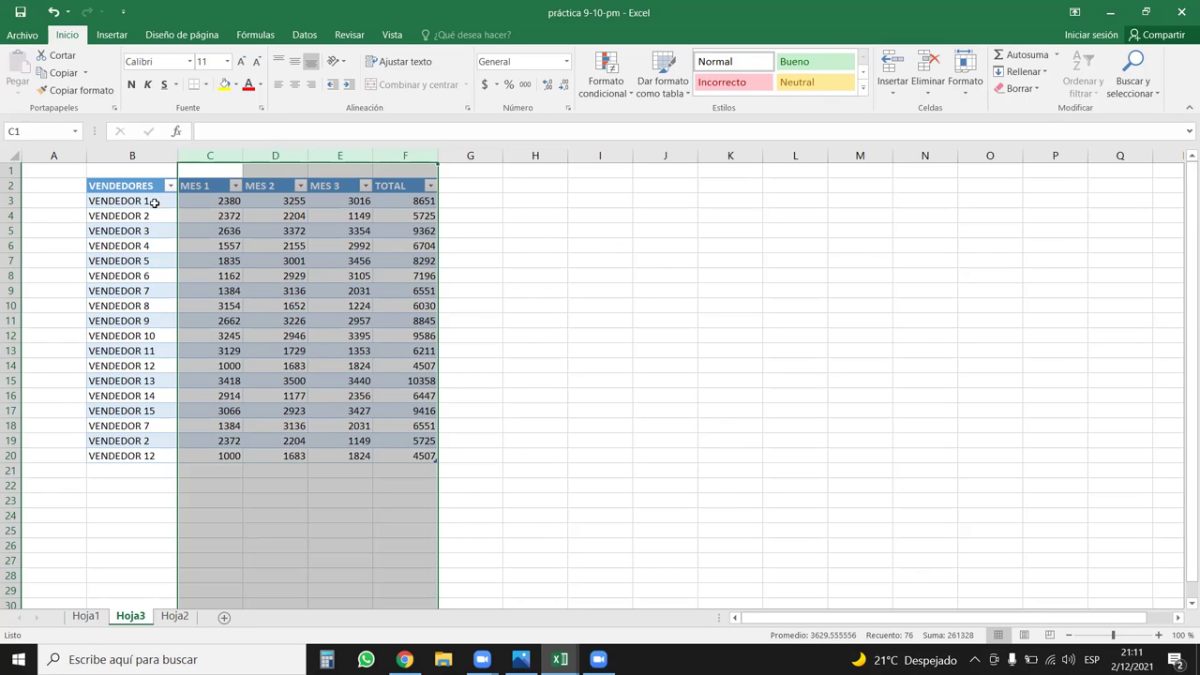
{"action": "left_click", "coordinate": [158, 152]}
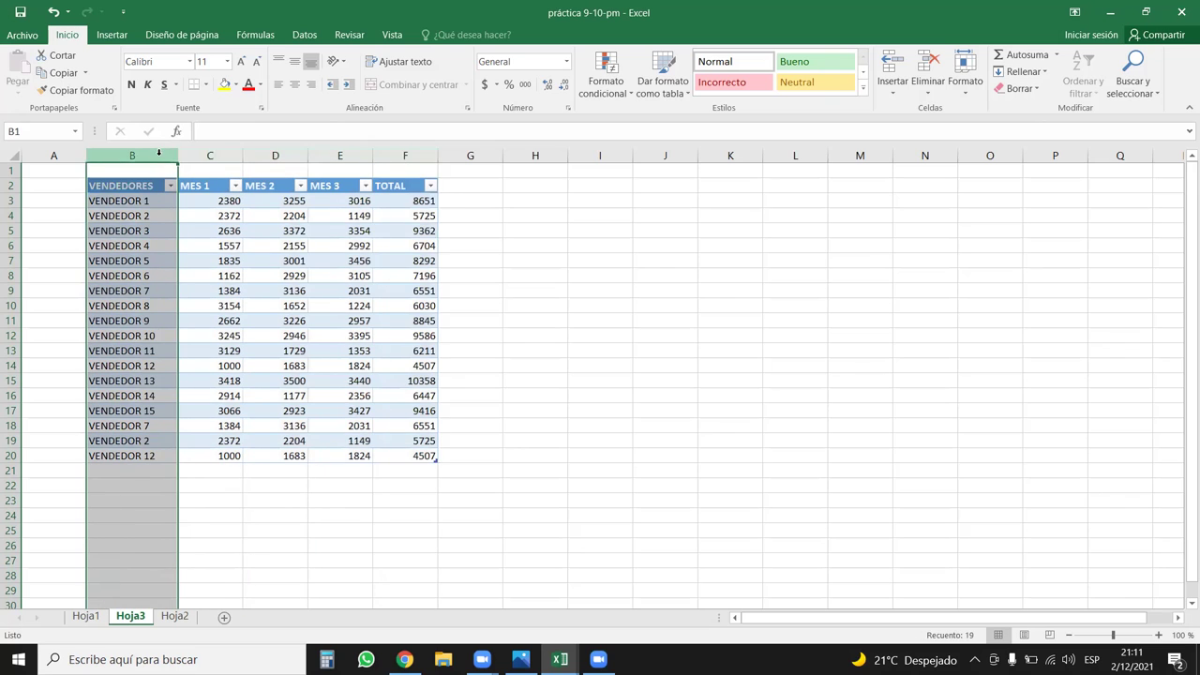
{"action": "left_click", "coordinate": [605, 76]}
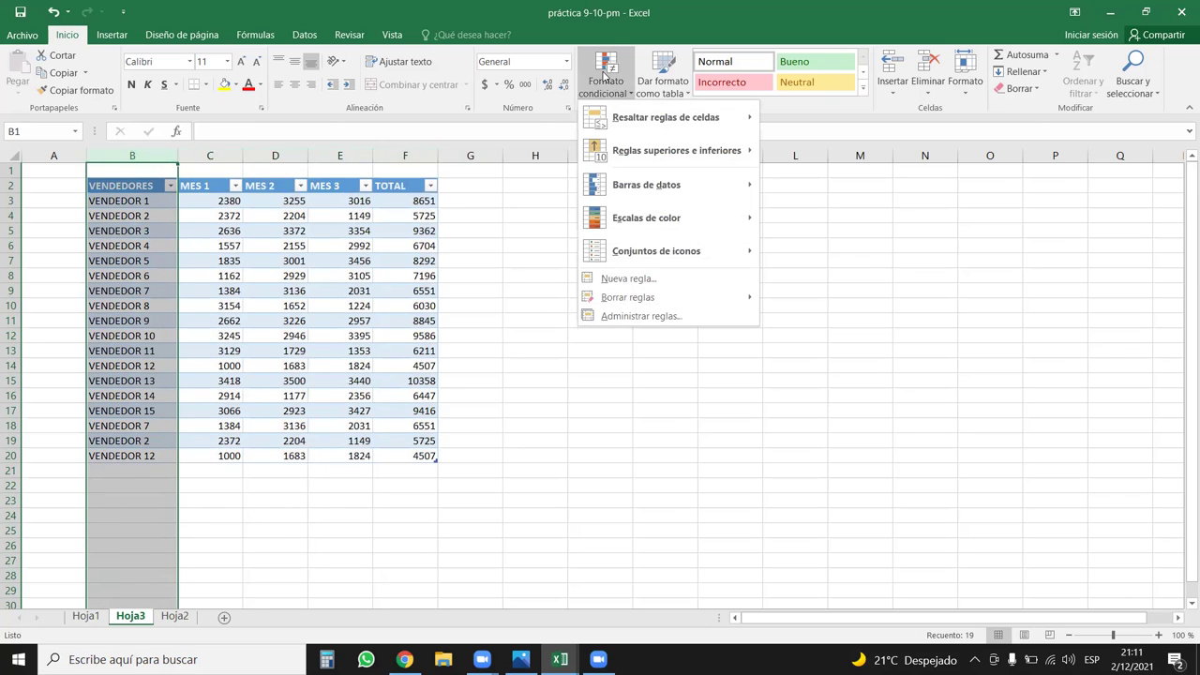
{"action": "mouse_move", "coordinate": [722, 115]}
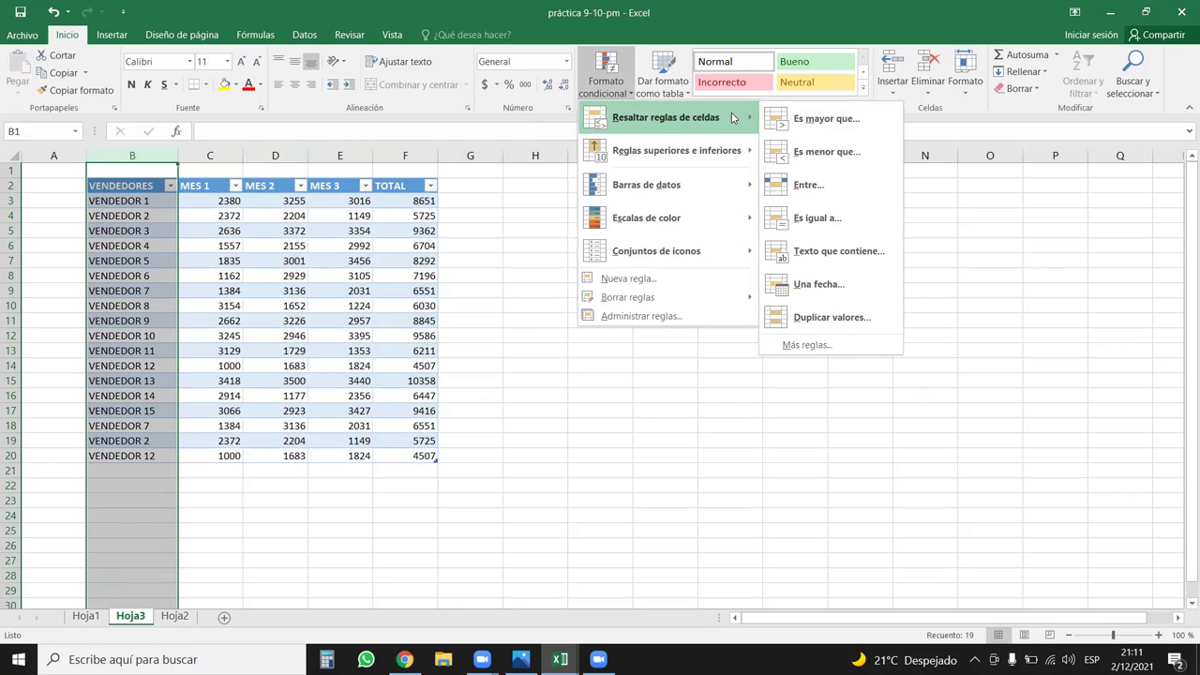
{"action": "left_click", "coordinate": [830, 318]}
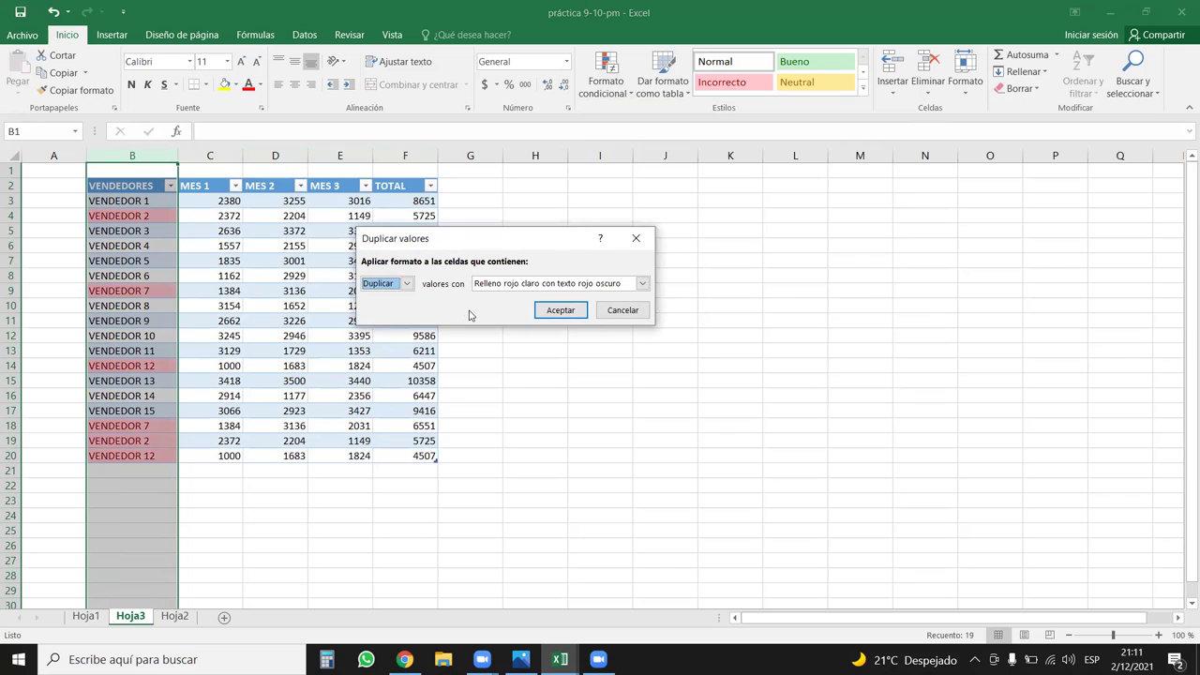
{"action": "left_click", "coordinate": [561, 309]}
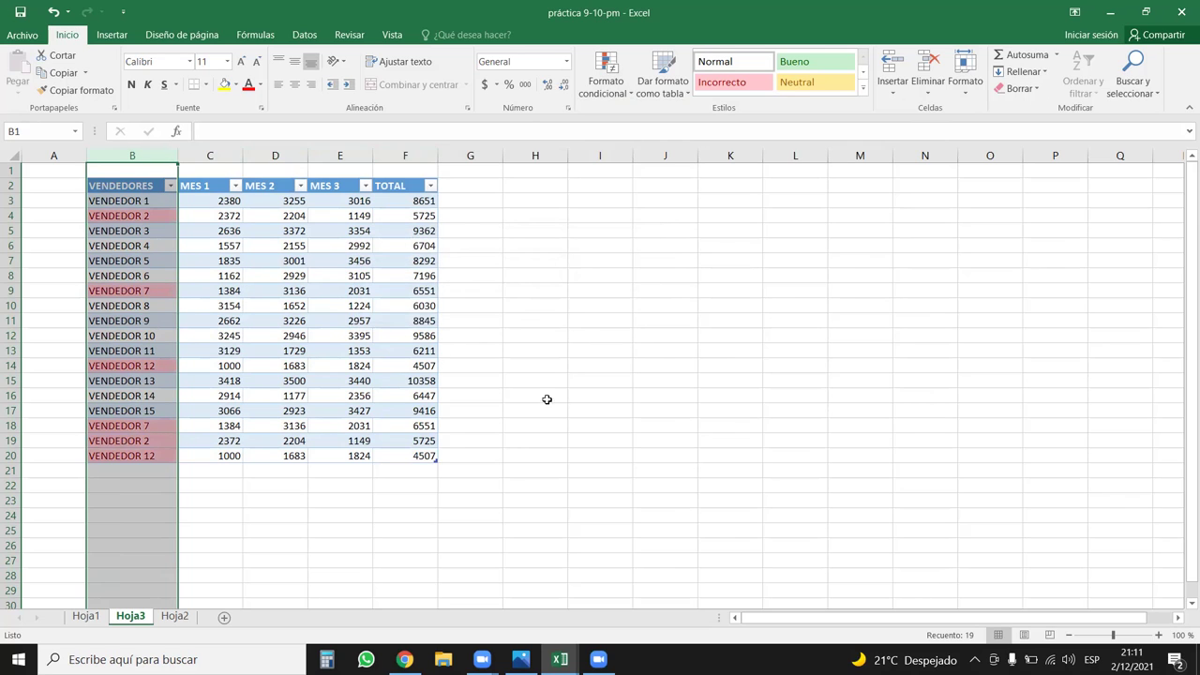
{"action": "left_click", "coordinate": [577, 397]}
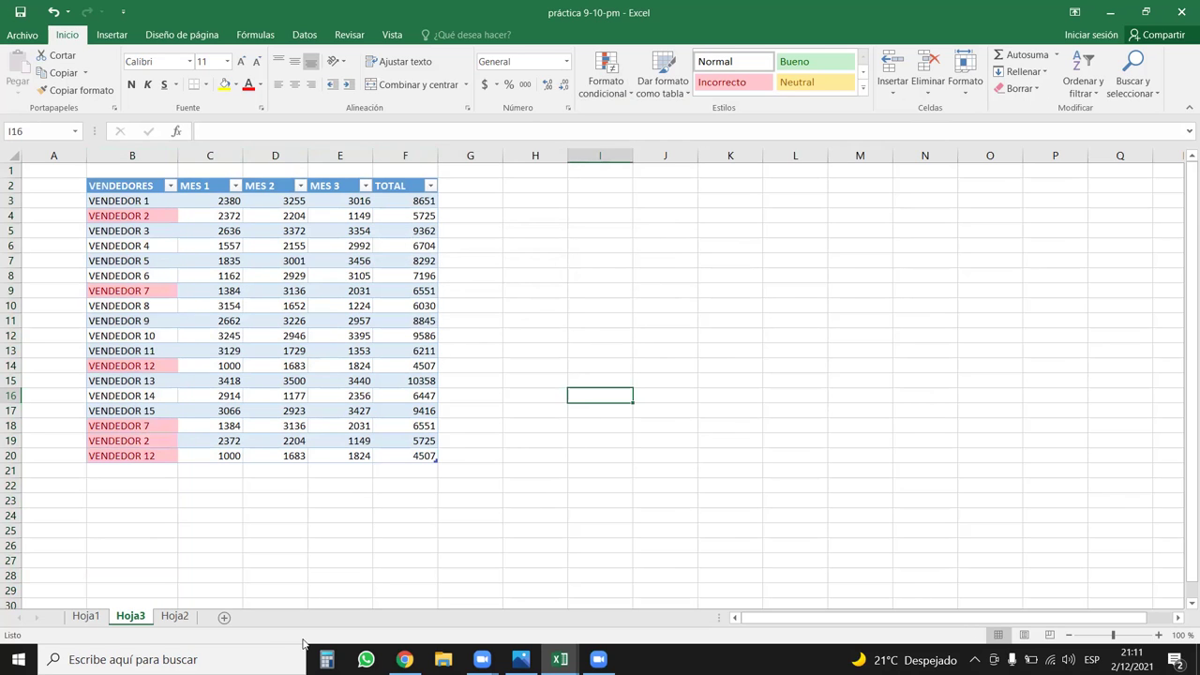
{"action": "left_click", "coordinate": [173, 510]}
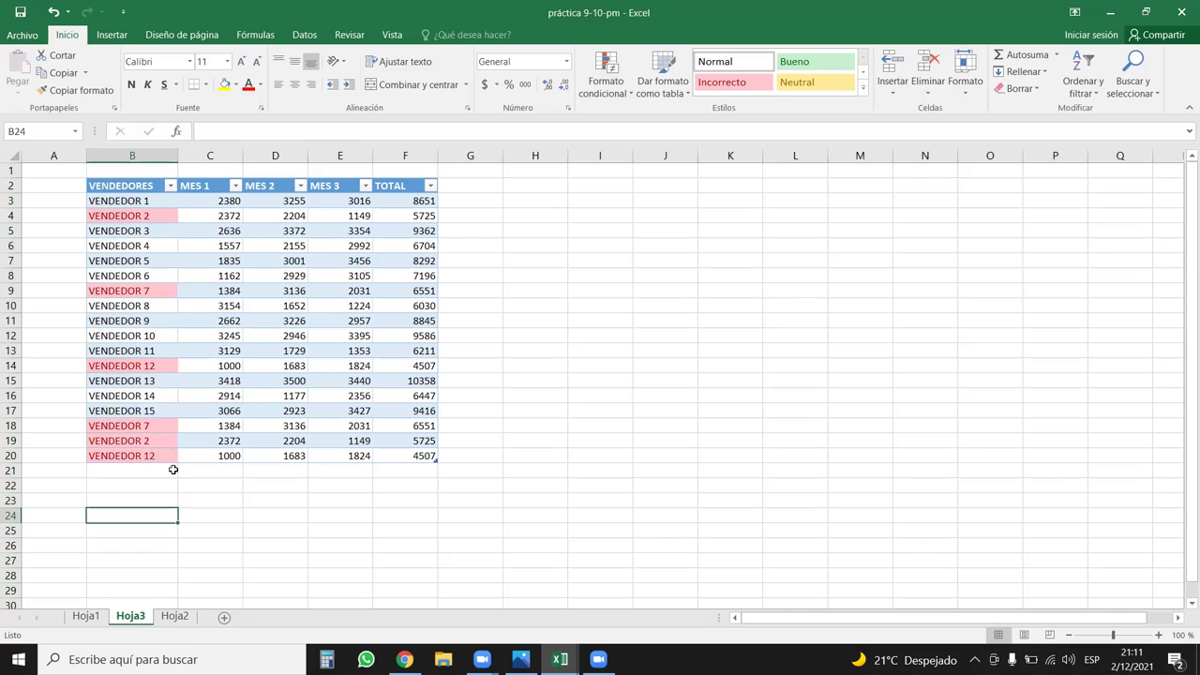
Select repeated rows 18–20, then launch Quitar duplicados from the table's Diseño tab
{"action": "left_click_drag", "start_coordinate": [11, 426], "coordinate": [11, 456]}
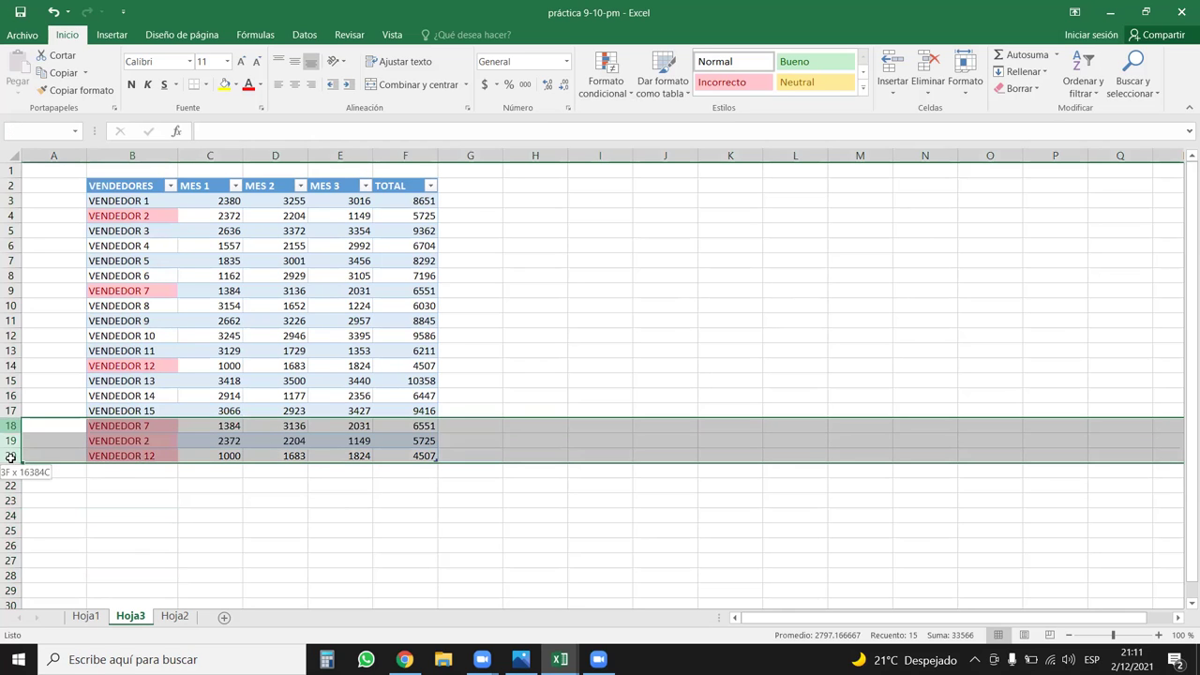
{"action": "left_click", "coordinate": [189, 279]}
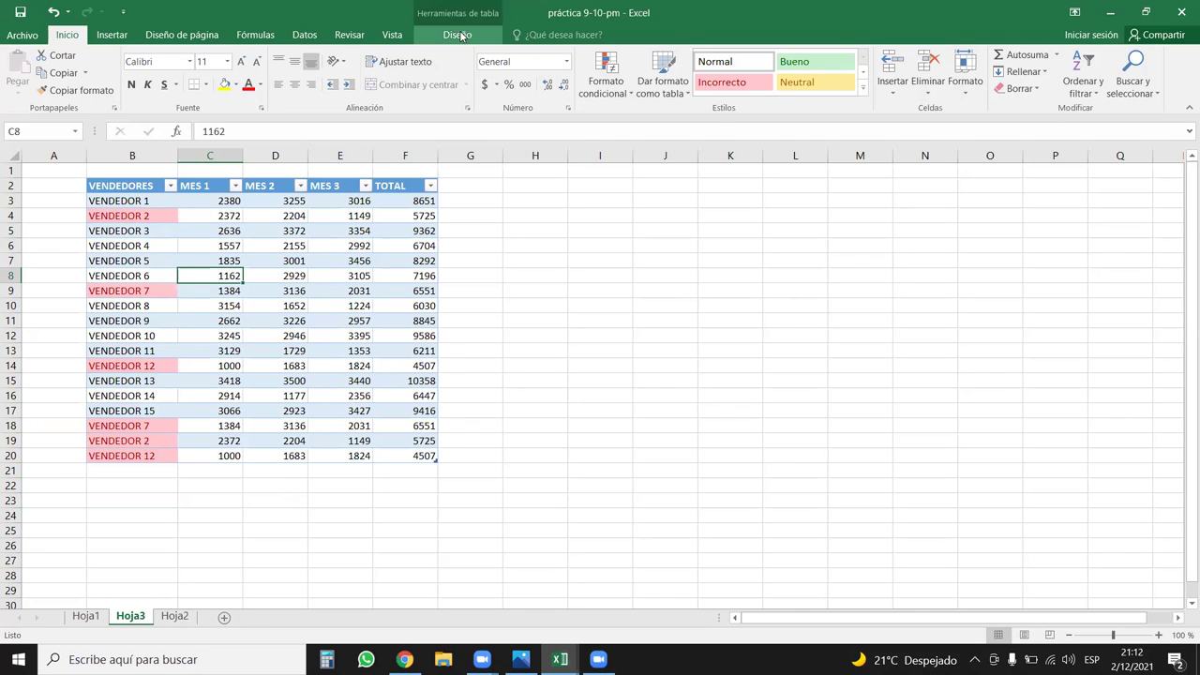
{"action": "left_click", "coordinate": [458, 36]}
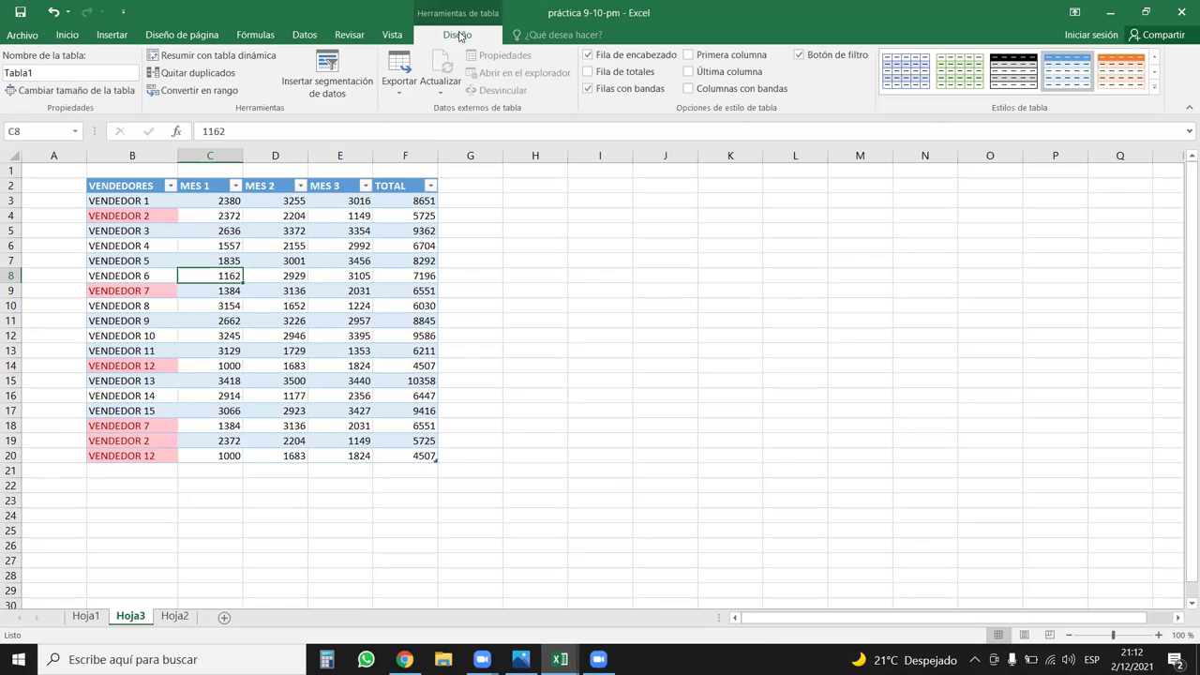
{"action": "left_click", "coordinate": [190, 80]}
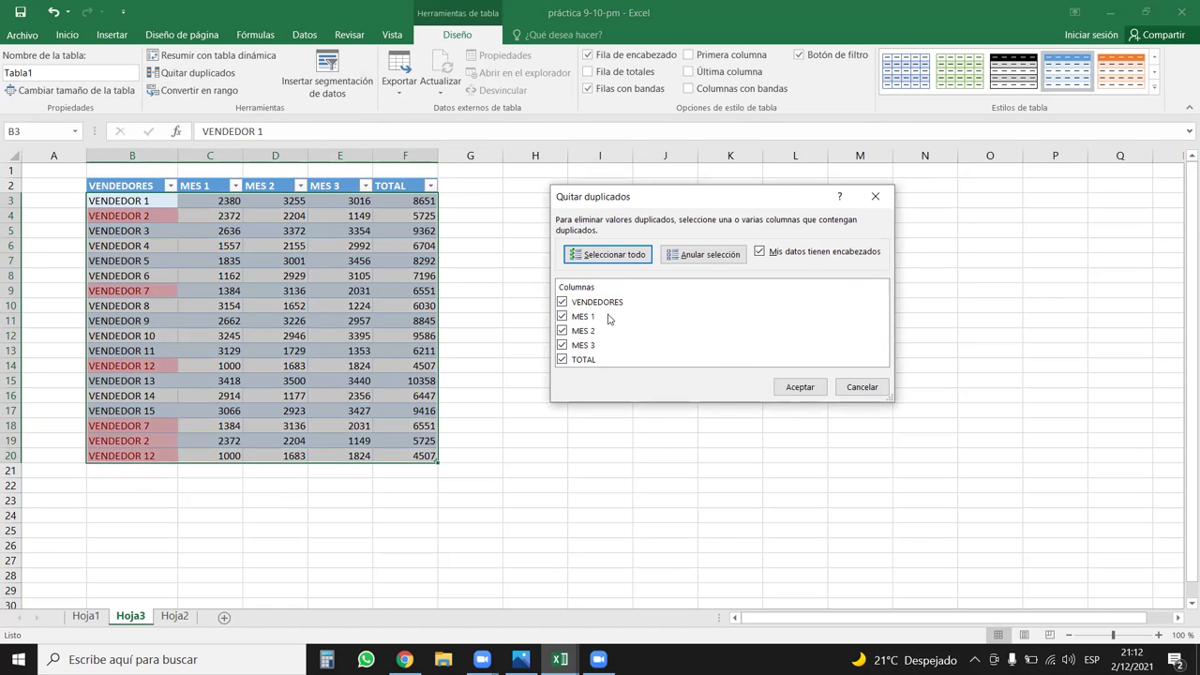
Remove duplicates comparing only VENDEDORES, deleting 3 rows and keeping 15 unique vendors
{"action": "left_click", "coordinate": [562, 316]}
{"action": "left_click", "coordinate": [562, 330]}
{"action": "left_click", "coordinate": [562, 345]}
{"action": "left_click", "coordinate": [561, 359]}
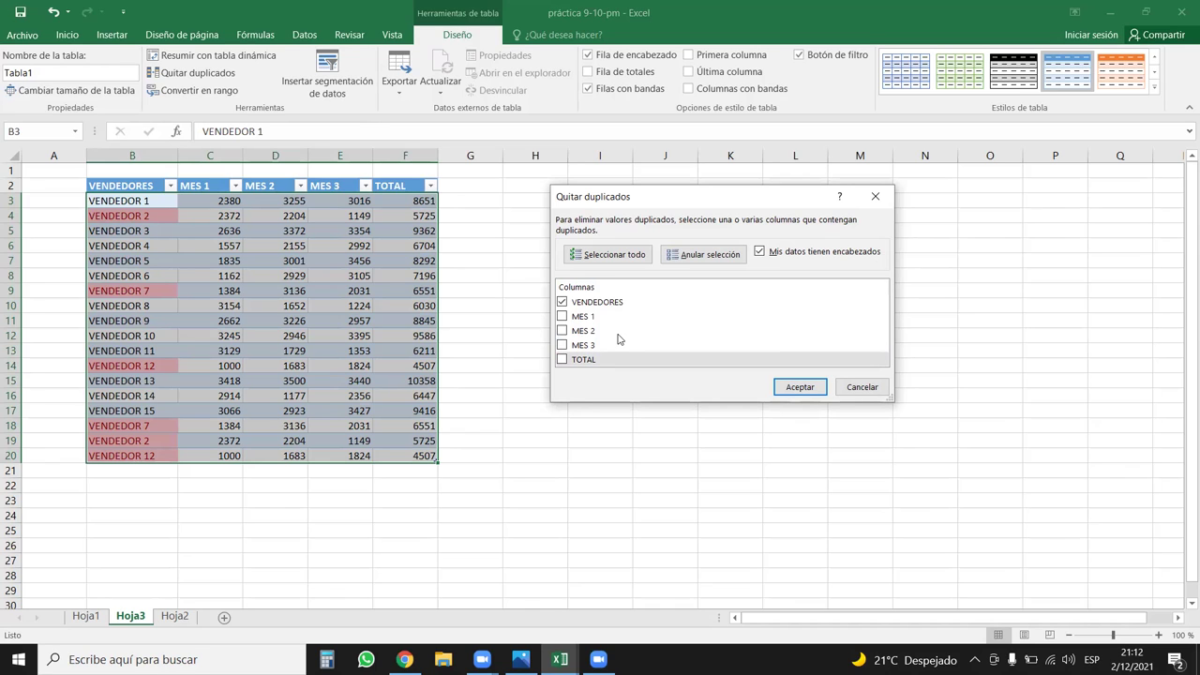
{"action": "left_click", "coordinate": [799, 386]}
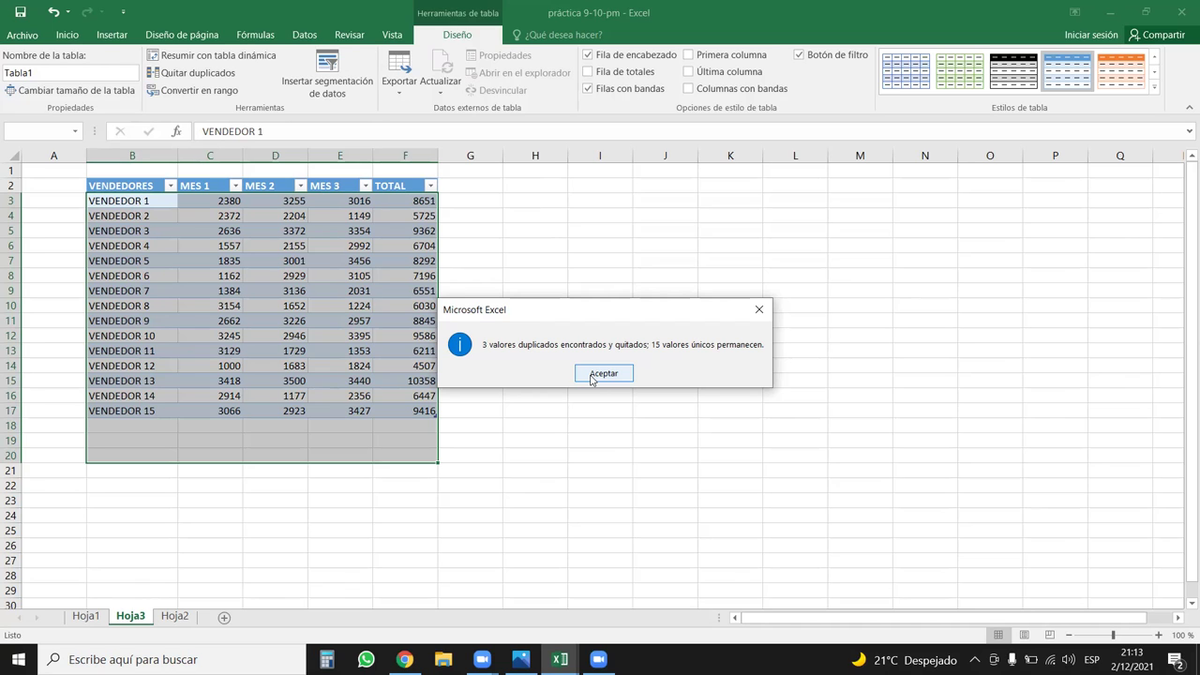
{"action": "left_click", "coordinate": [591, 379]}
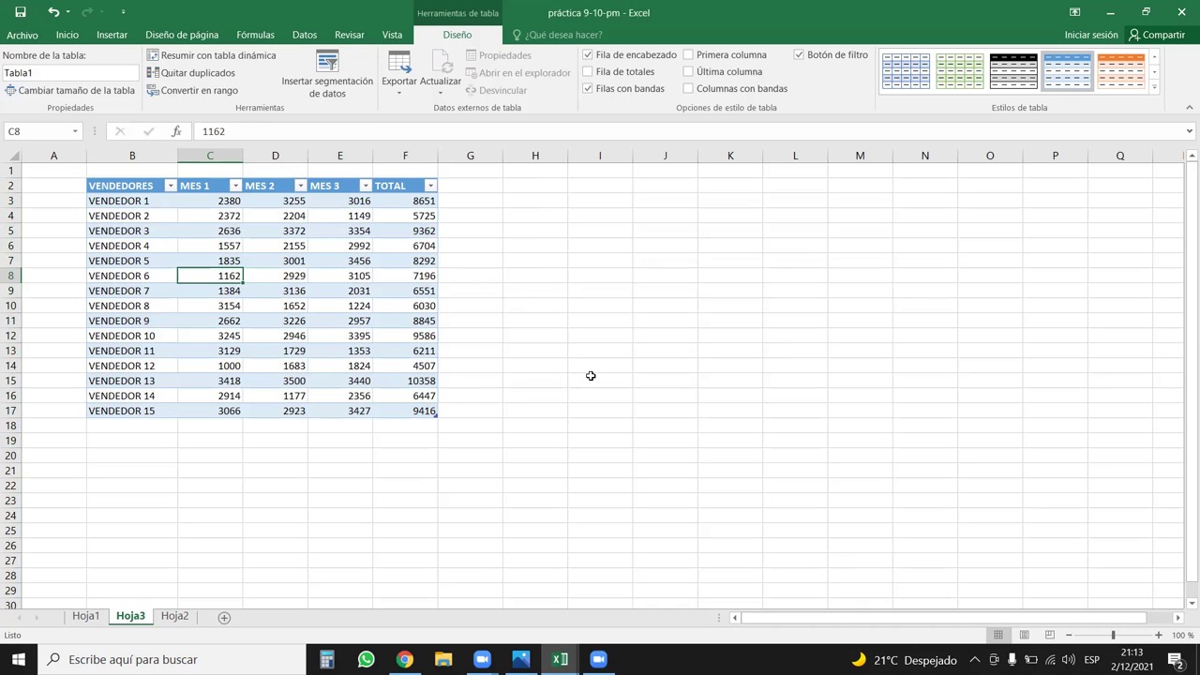
In Ejercicio buscar y reemplazar, copy the survey_0 sheet using Mover o copiar with Crear una copia
{"action": "mouse_move", "coordinate": [560, 659]}
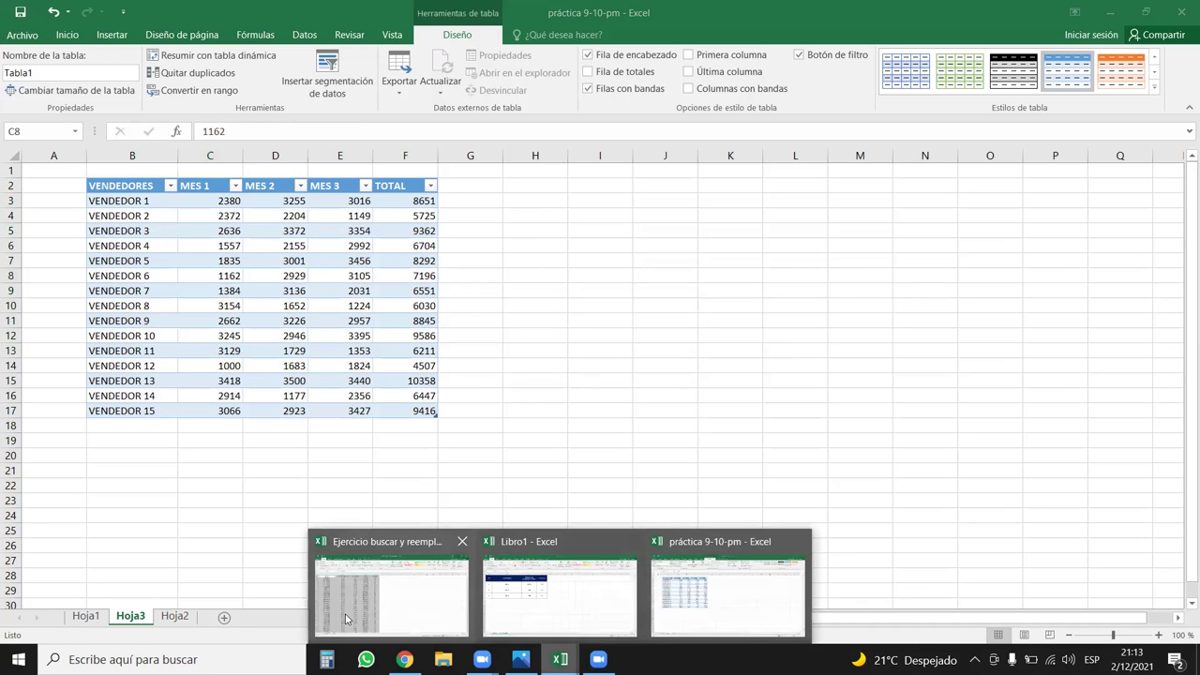
{"action": "left_click", "coordinate": [346, 619]}
{"action": "scroll", "coordinate": [409, 354], "scroll_direction": "down", "scroll_amount": 4}
{"action": "scroll", "coordinate": [410, 354], "scroll_direction": "down", "scroll_amount": 10}
{"action": "scroll", "coordinate": [409, 358], "scroll_direction": "down", "scroll_amount": 10}
{"action": "scroll", "coordinate": [406, 375], "scroll_direction": "down", "scroll_amount": 5}
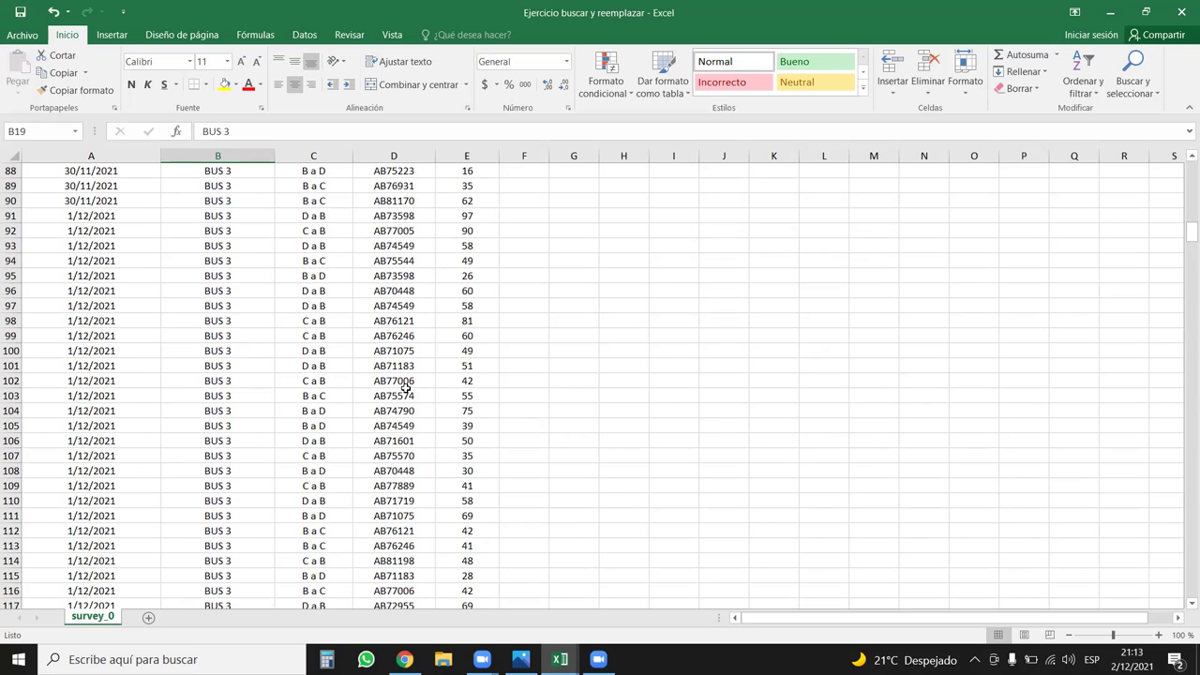
{"action": "right_click", "coordinate": [116, 617]}
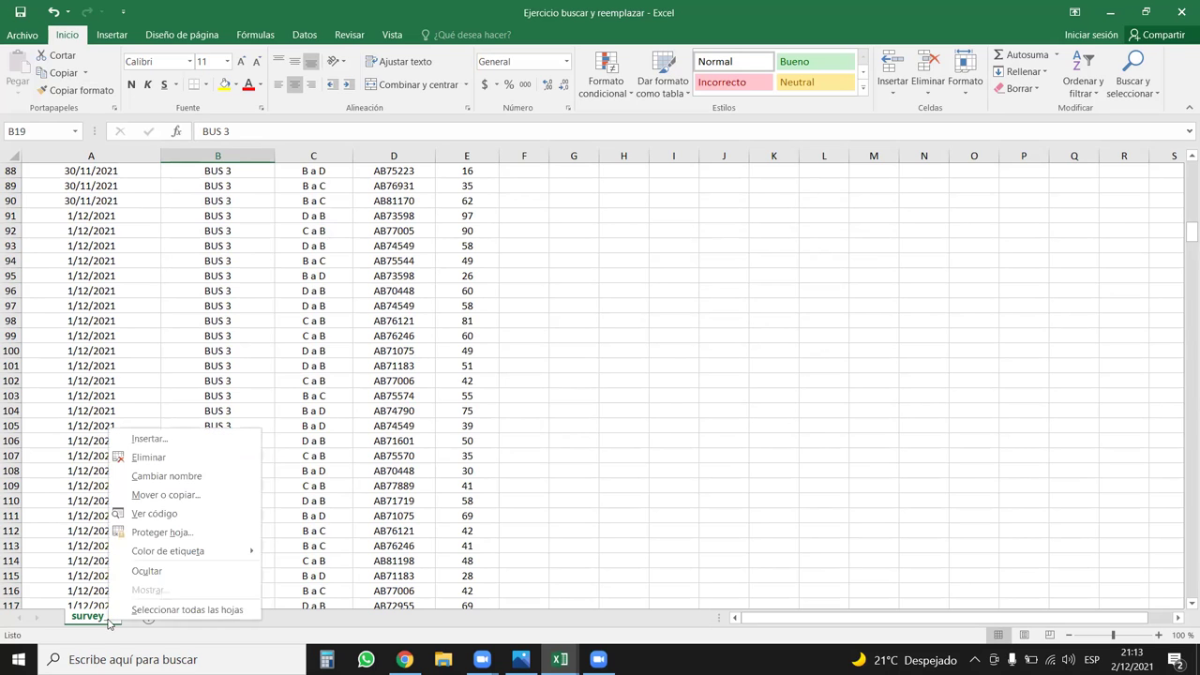
{"action": "left_click", "coordinate": [150, 494]}
{"action": "left_click", "coordinate": [57, 559]}
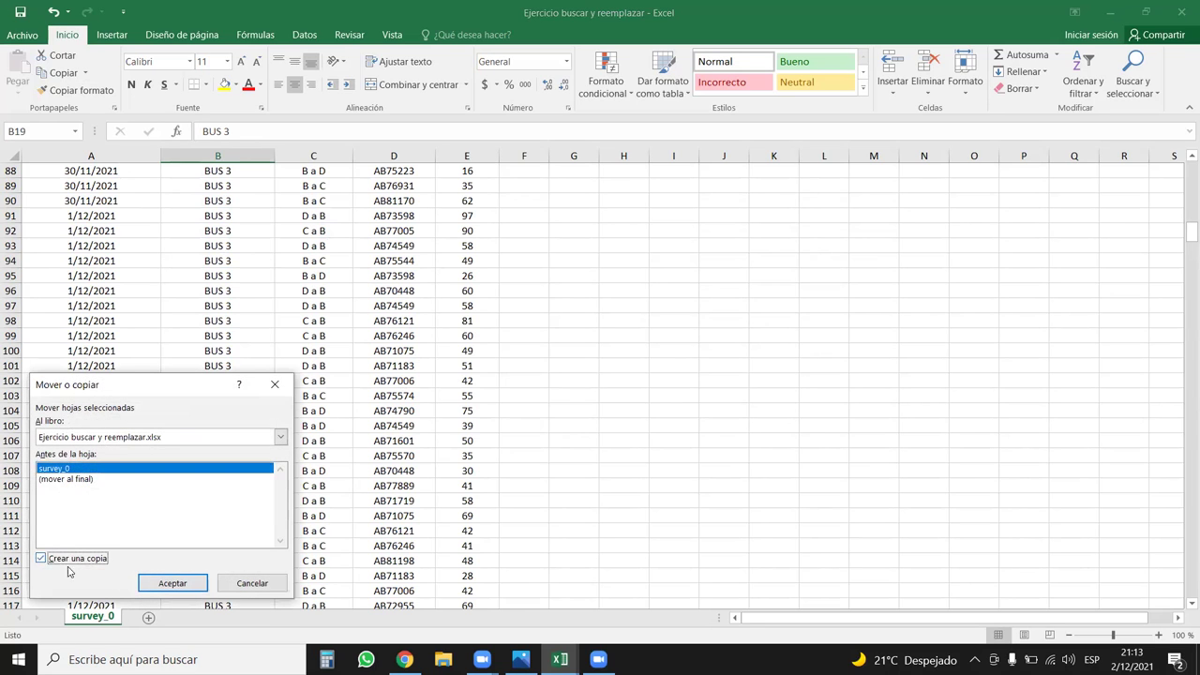
{"action": "left_click", "coordinate": [173, 583]}
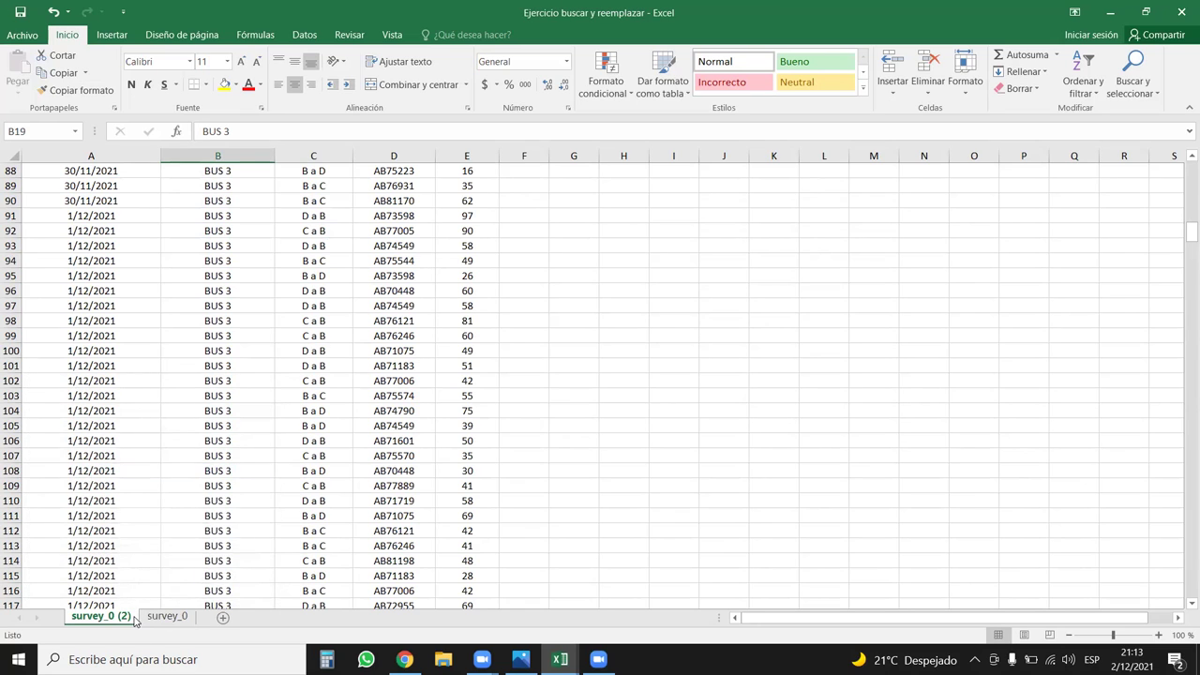
Delete the survey_0 (2) copy, leaving only survey_0
{"action": "right_click", "coordinate": [118, 618]}
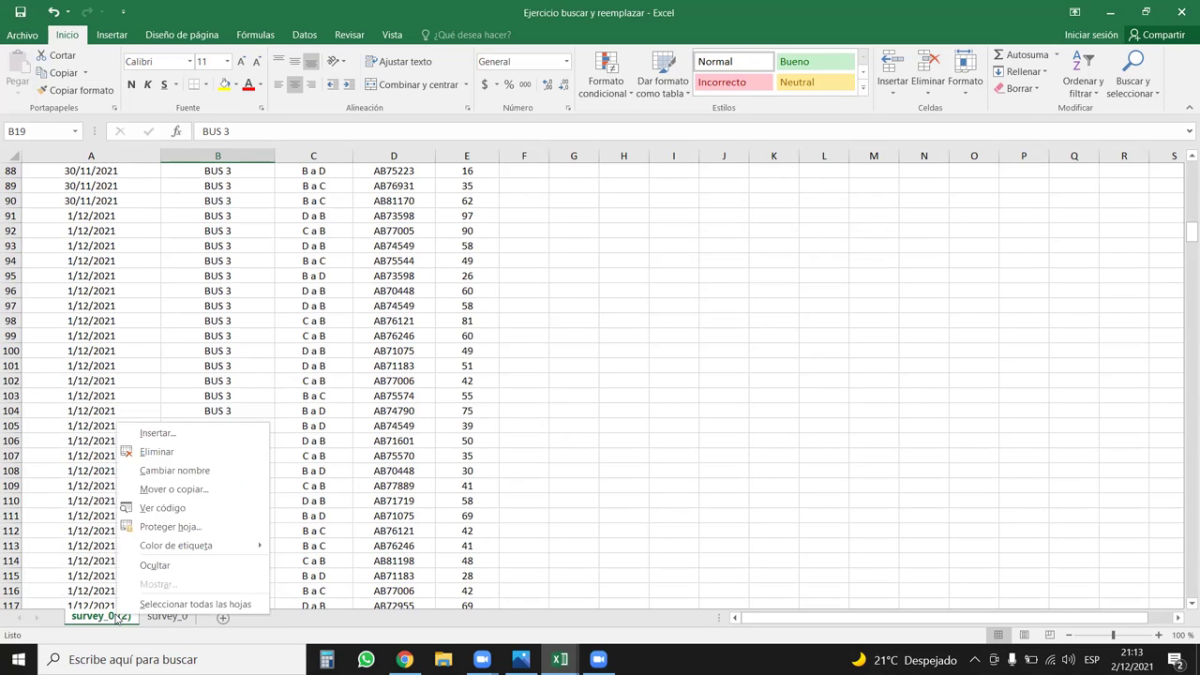
{"action": "left_click", "coordinate": [132, 452]}
{"action": "left_click", "coordinate": [570, 372]}
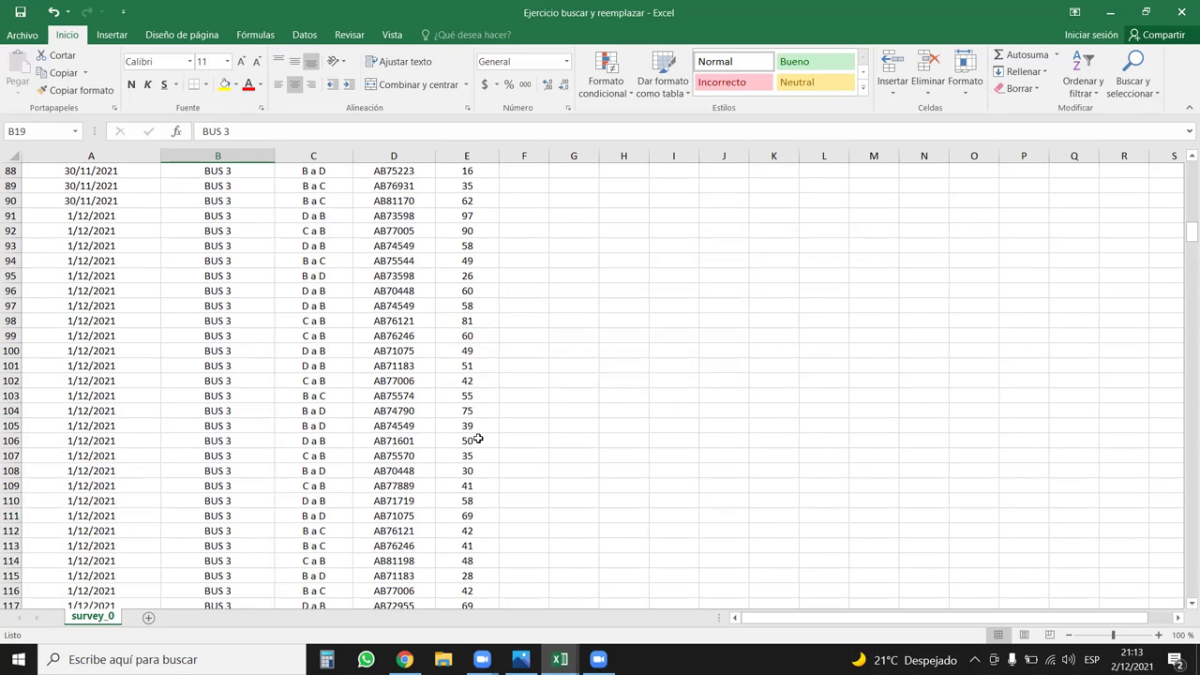
{"action": "left_click", "coordinate": [379, 272]}
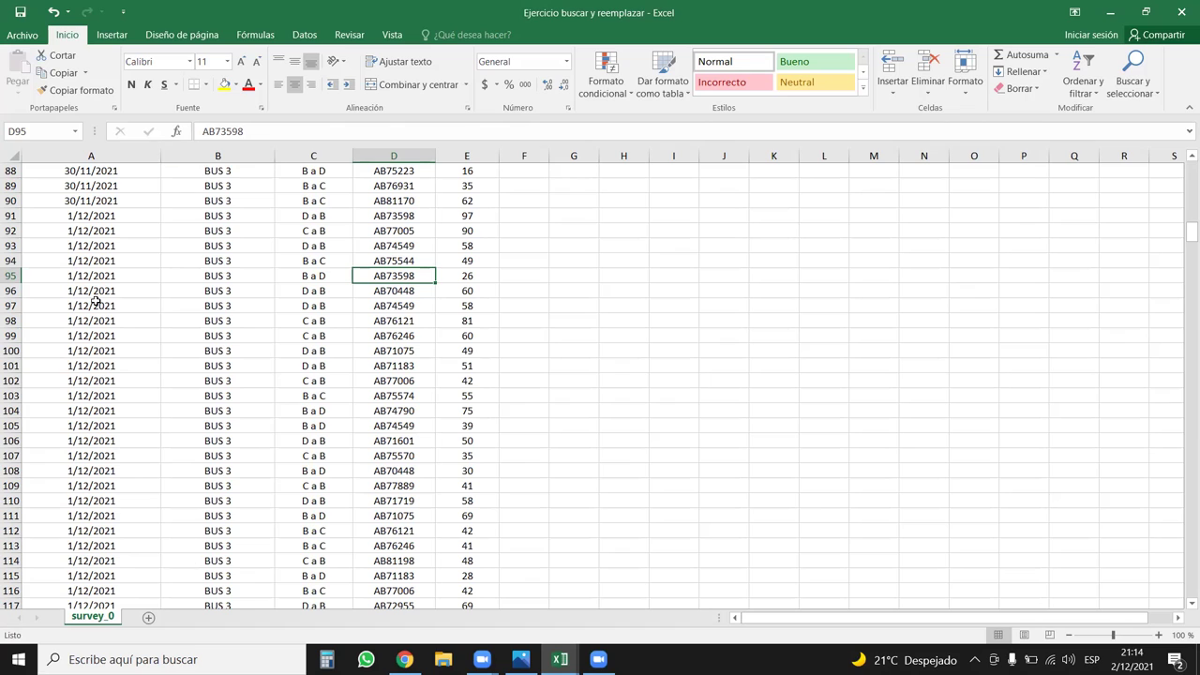
Open Mover o copiar for survey_0, tick the copy option, then close the dialog
{"action": "right_click", "coordinate": [89, 622]}
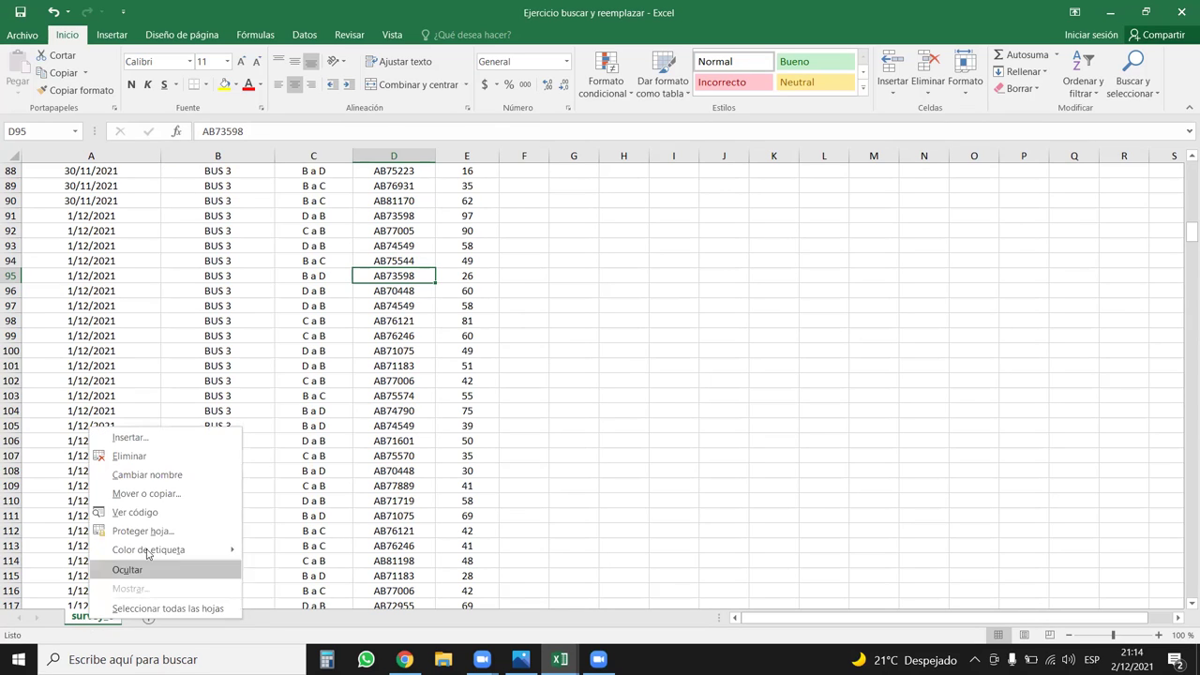
{"action": "left_click", "coordinate": [169, 495]}
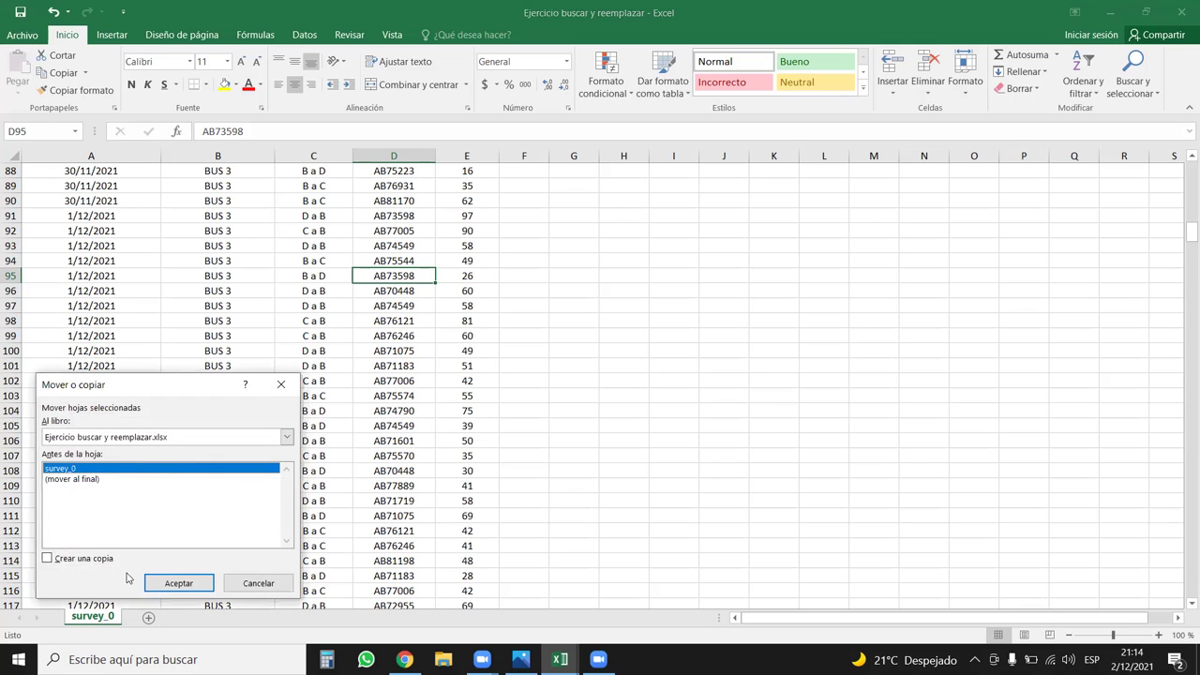
{"action": "left_click", "coordinate": [91, 560]}
{"action": "left_click", "coordinate": [189, 583]}
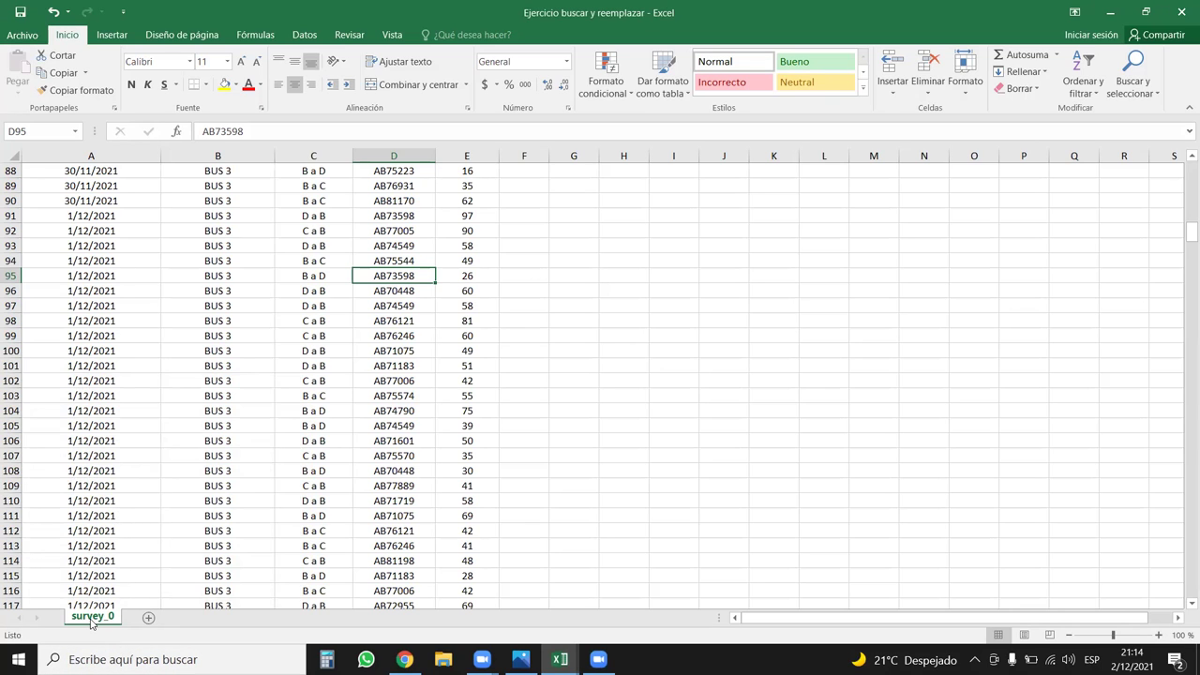
Drag-copy survey_0 to place one copy after it and another copy before it
{"action": "left_click_drag", "start_coordinate": [91, 617], "coordinate": [139, 623], "text": "ctrl"}
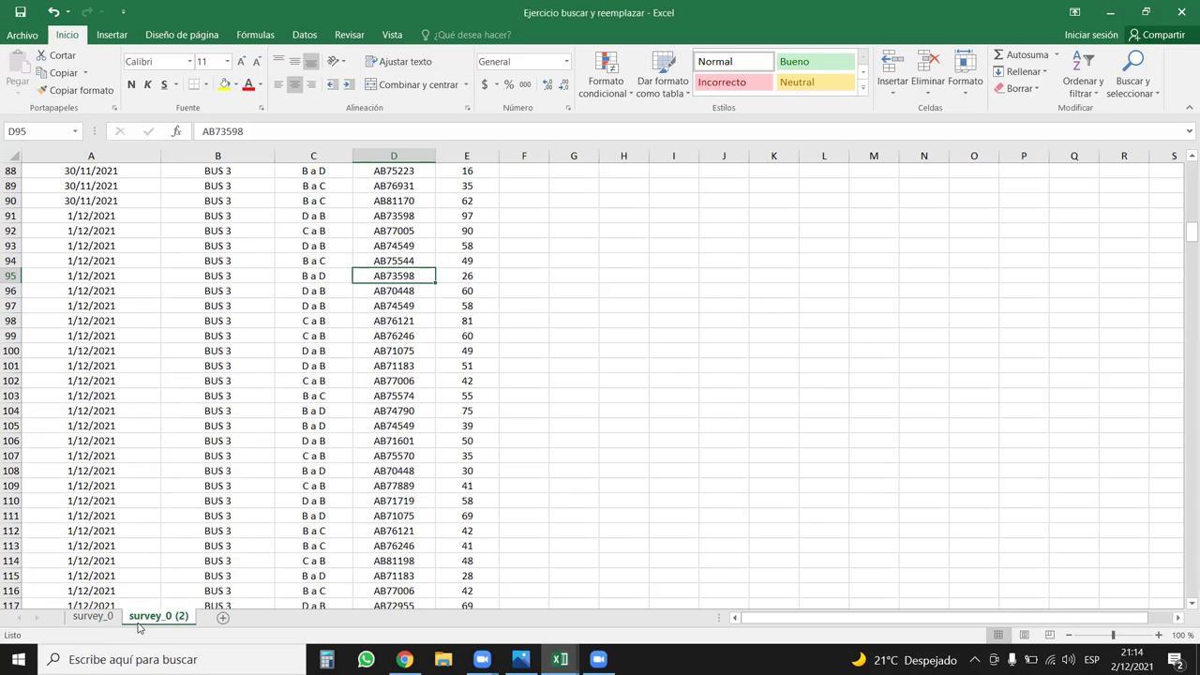
{"action": "left_click", "coordinate": [108, 619], "text": "ctrl"}
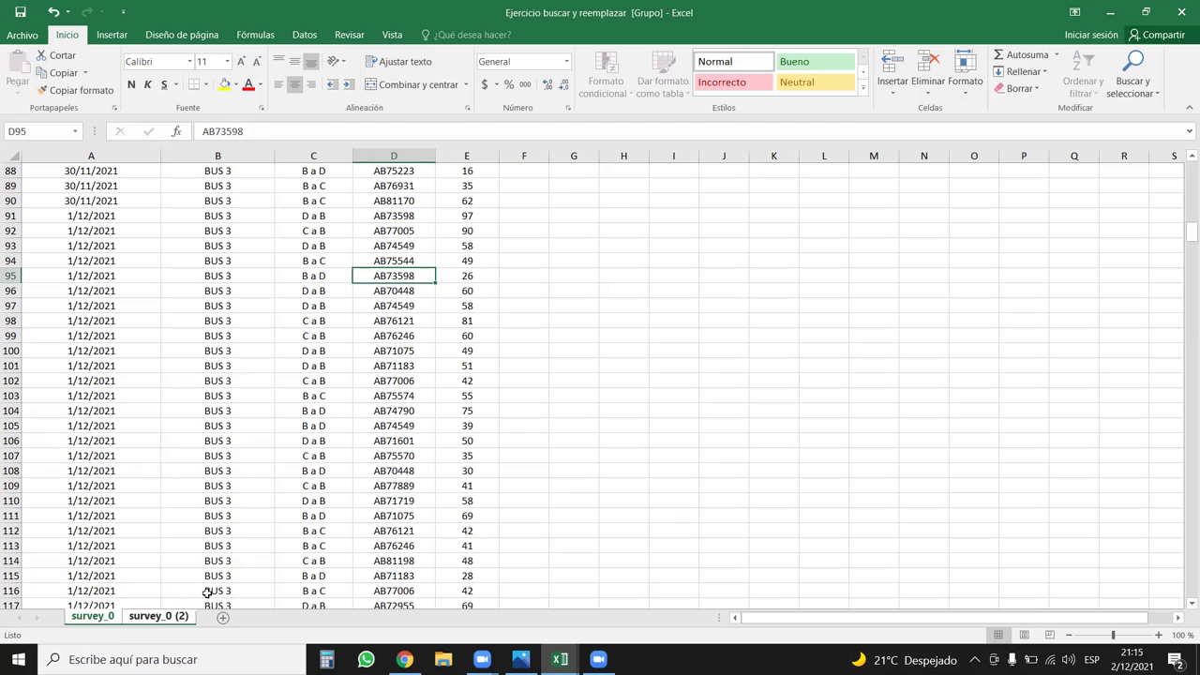
{"action": "left_click", "coordinate": [187, 549]}
{"action": "left_click", "coordinate": [142, 620]}
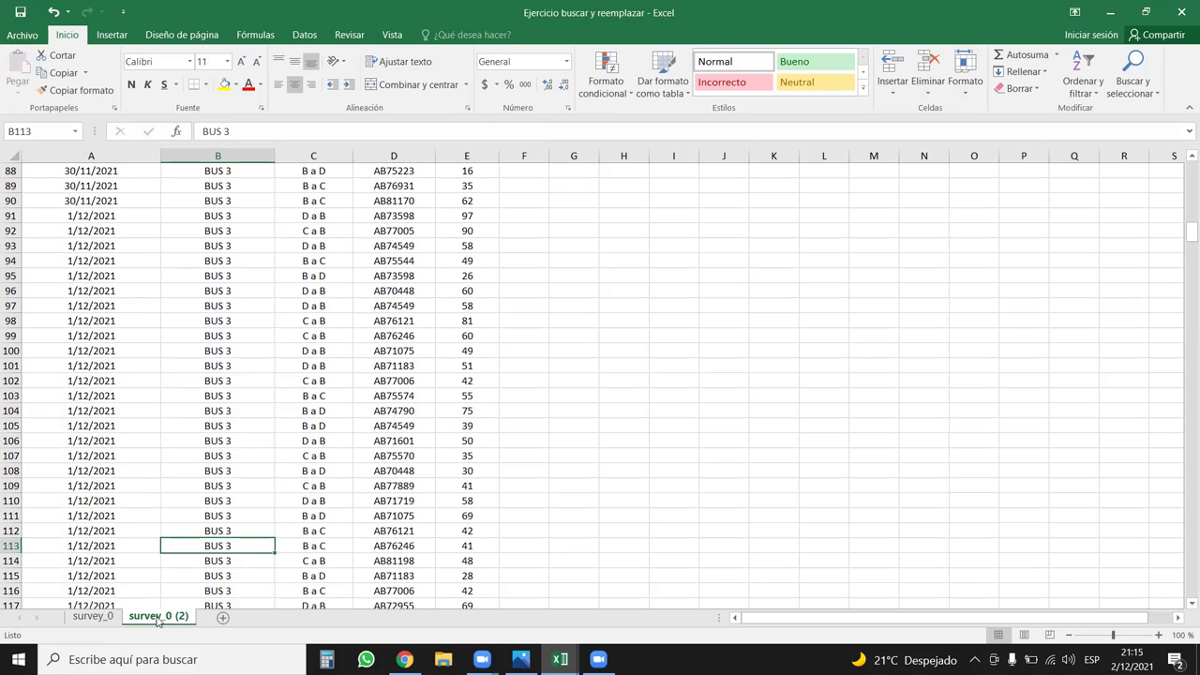
{"action": "mouse_move", "coordinate": [158, 619]}
{"action": "left_mouse_down"}
{"action": "mouse_move", "coordinate": [226, 614]}
{"action": "mouse_move", "coordinate": [37, 619]}
{"action": "left_mouse_up"}
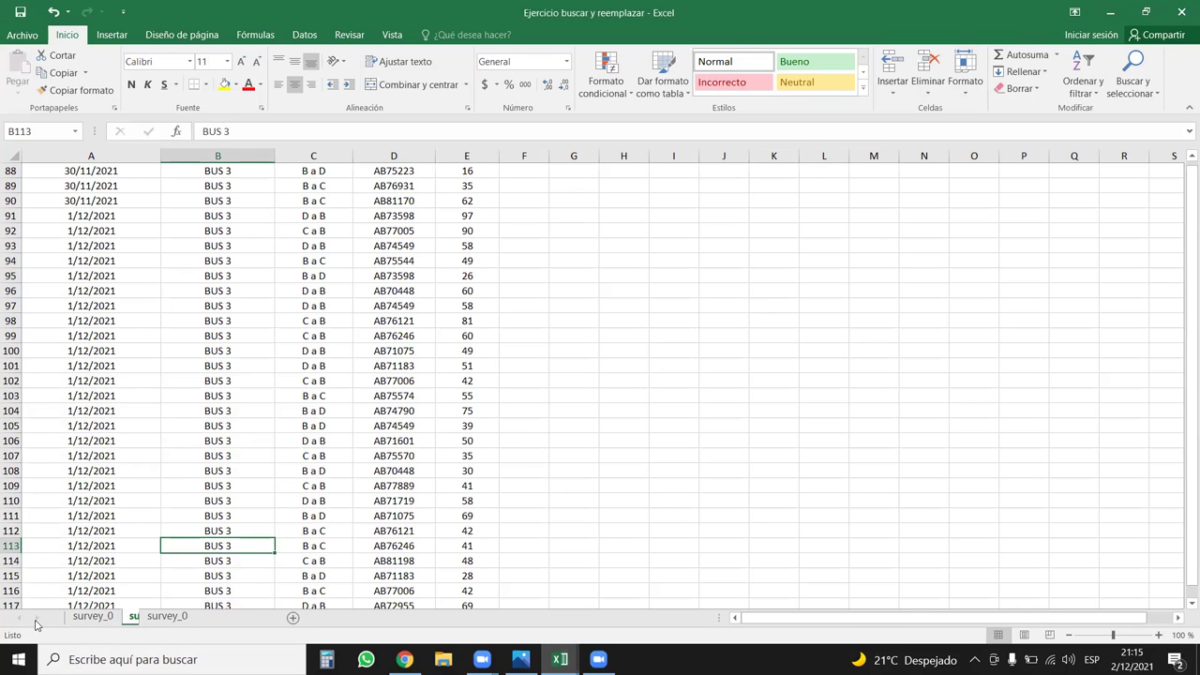
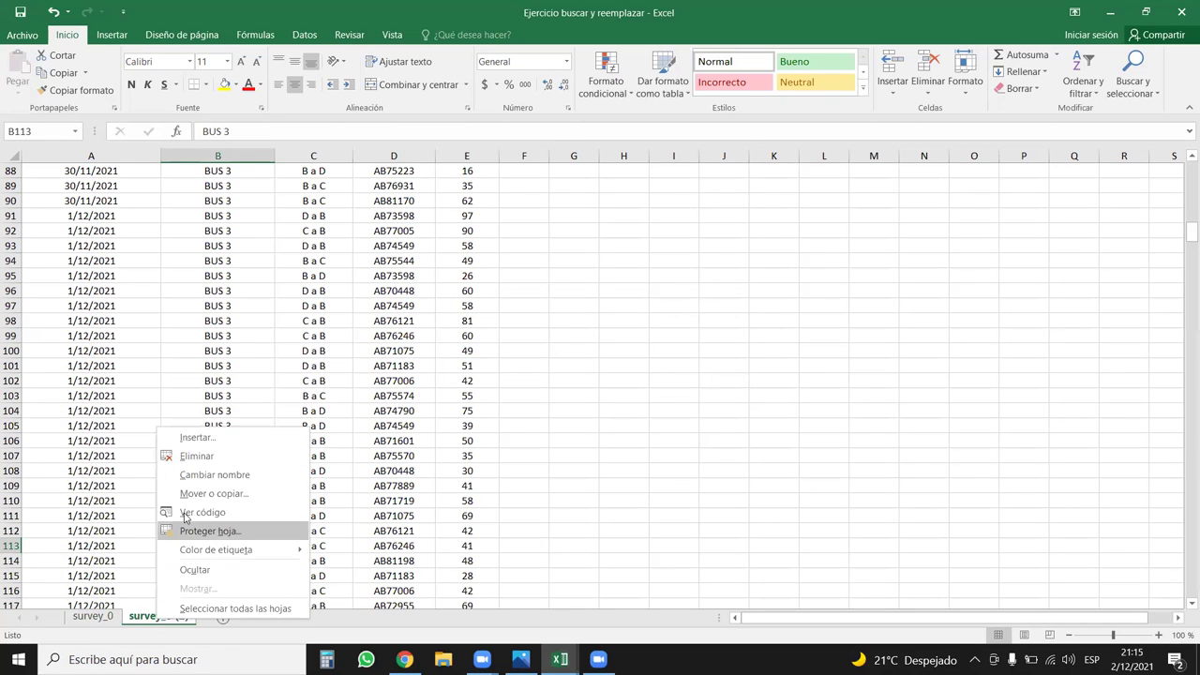
Delete the survey_0 (2) sheet
{"action": "left_click", "coordinate": [178, 454]}
{"action": "left_click", "coordinate": [568, 373]}
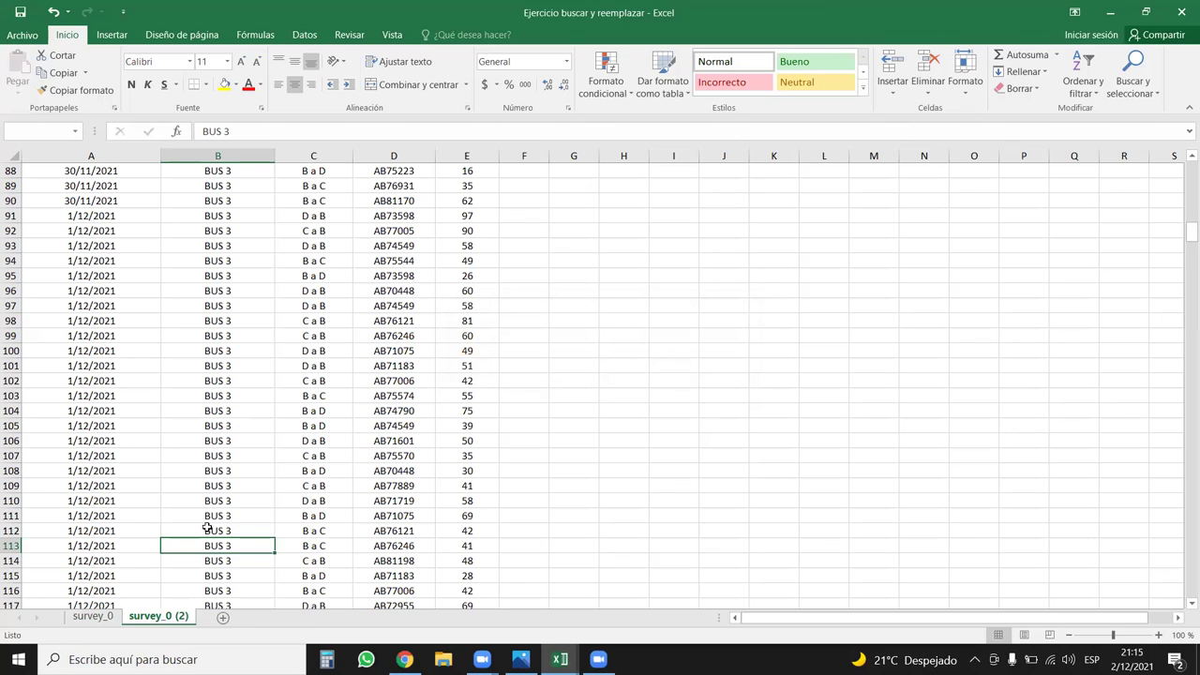
{"action": "right_click", "coordinate": [92, 617]}
{"action": "left_click", "coordinate": [71, 623]}
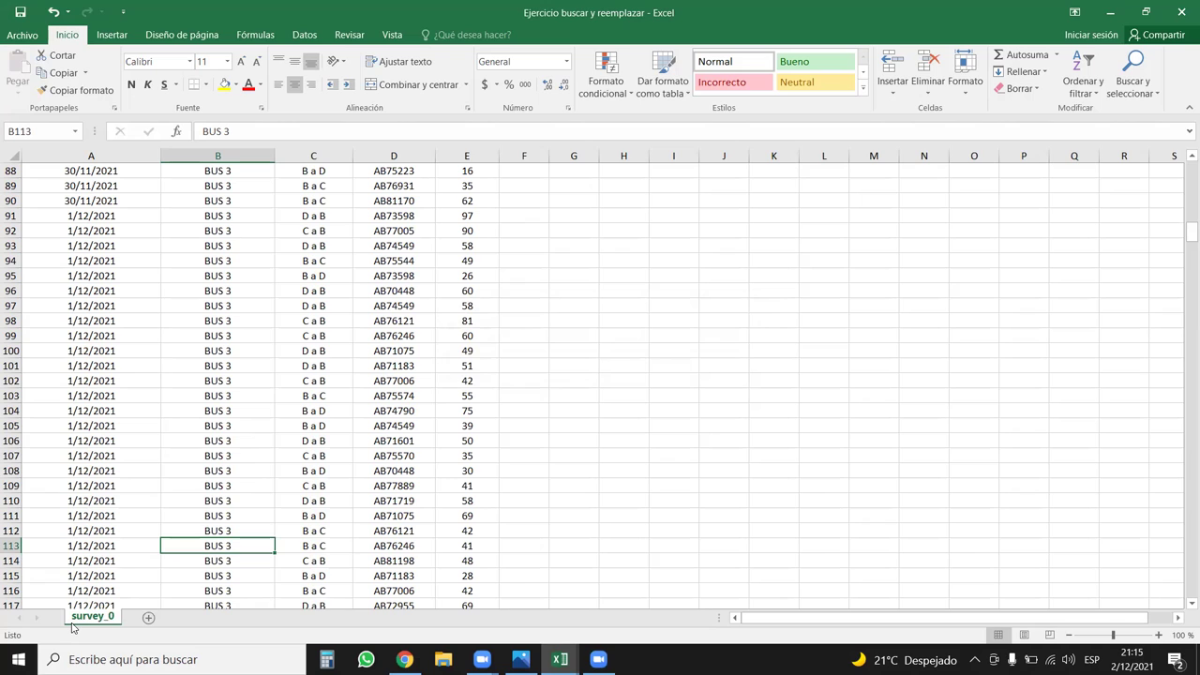
Make a fresh copy of the survey_0 sheet and return to survey_0
{"action": "left_click_drag", "start_coordinate": [75, 628], "coordinate": [126, 624]}
{"action": "left_click", "coordinate": [199, 503]}
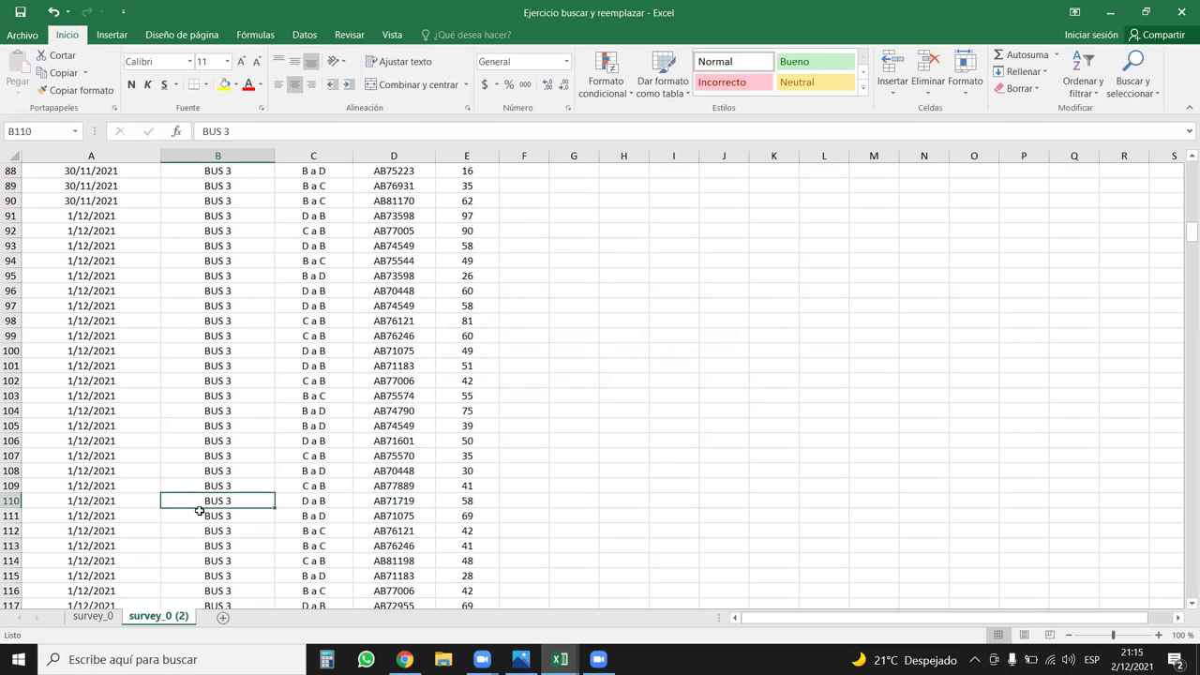
{"action": "left_click", "coordinate": [96, 619]}
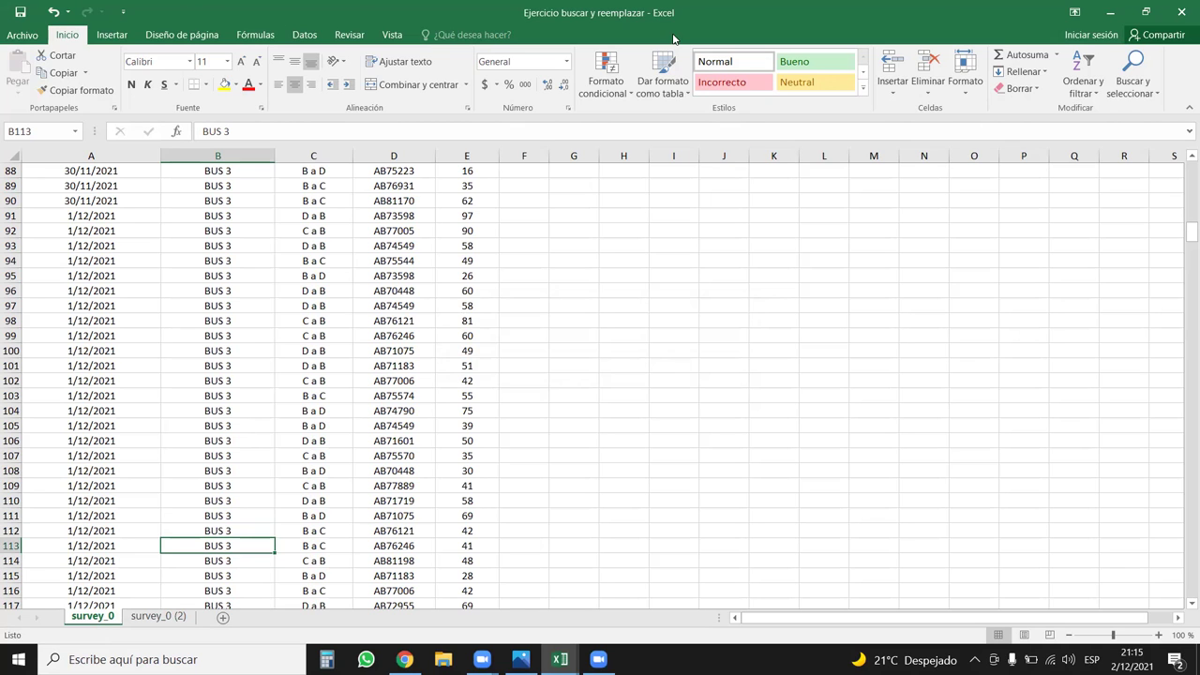
Highlight duplicate values in column D (PLACAS) with light red fill and dark red text
{"action": "left_click", "coordinate": [424, 275]}
{"action": "key", "text": "ctrl+Up"}
{"action": "key", "text": "Down"}
{"action": "left_click", "coordinate": [401, 155]}
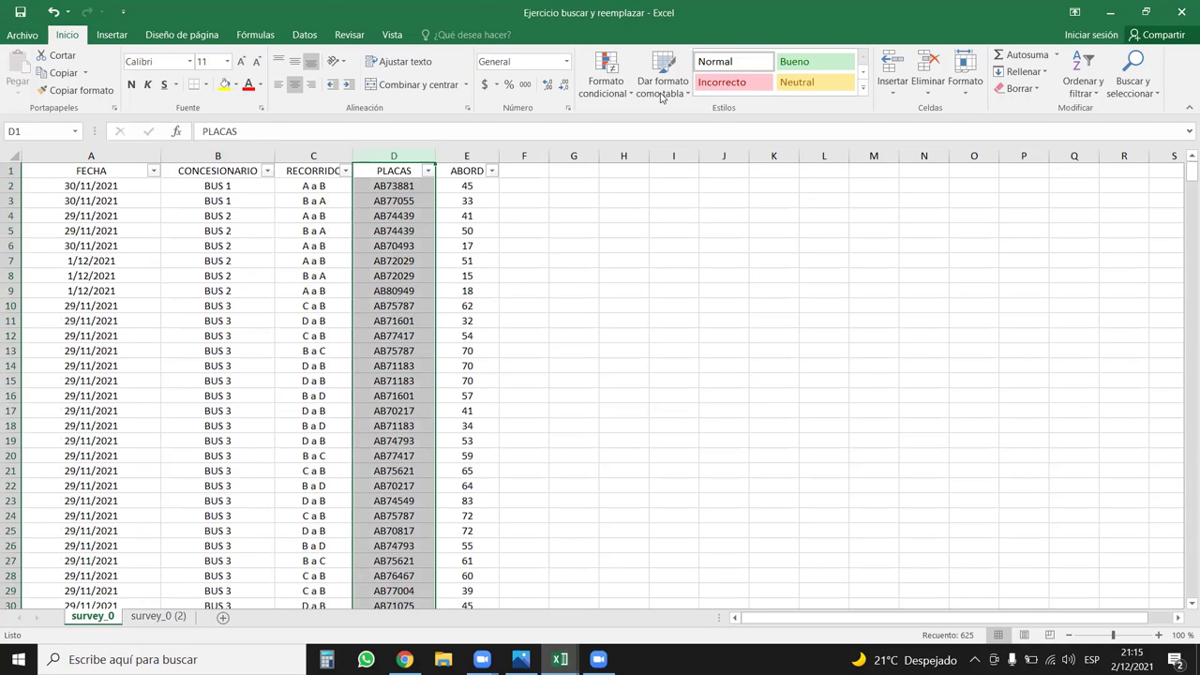
{"action": "left_click", "coordinate": [607, 94]}
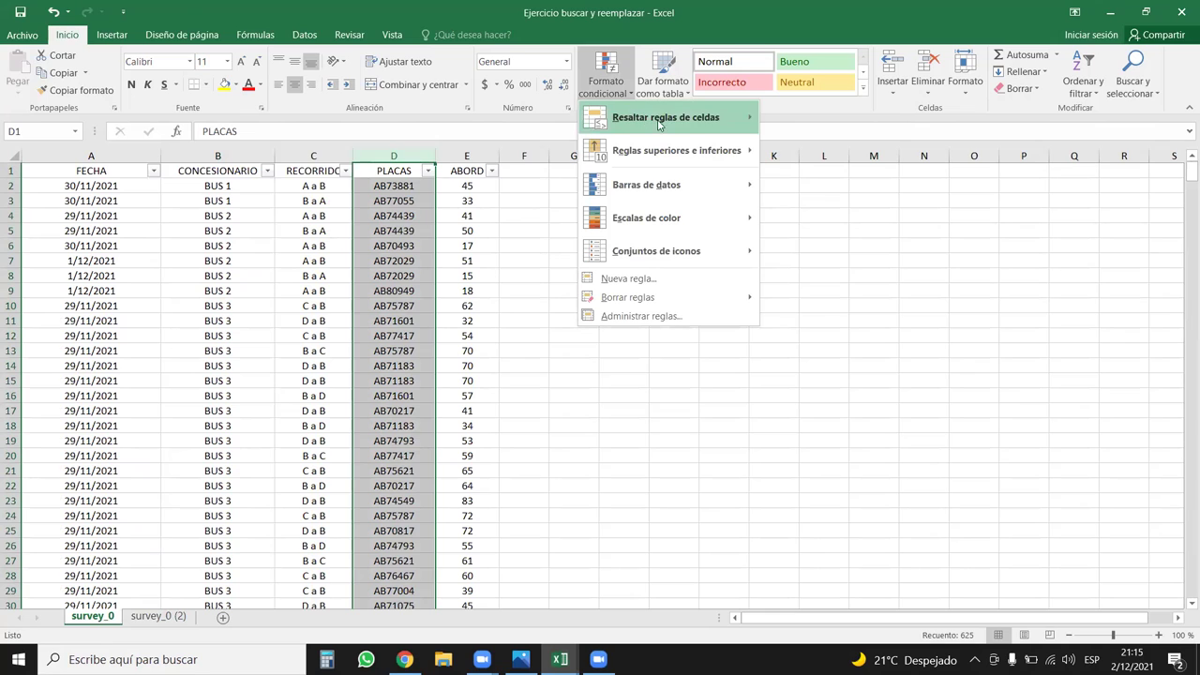
{"action": "mouse_move", "coordinate": [690, 127]}
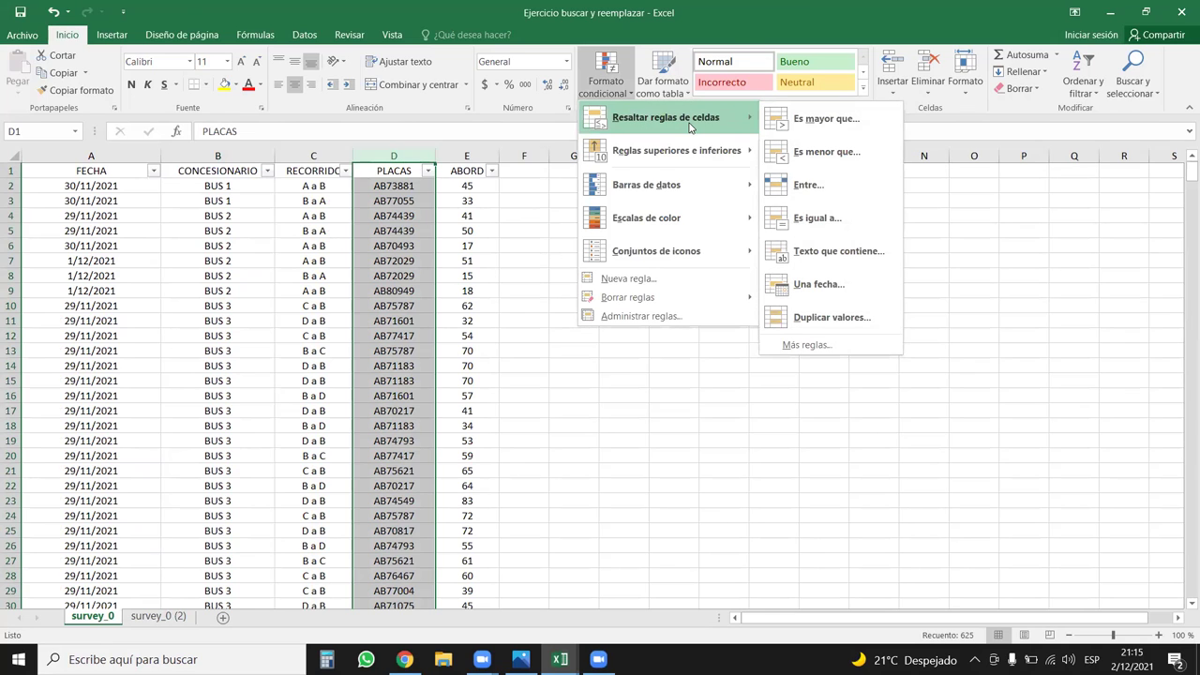
{"action": "left_click", "coordinate": [856, 320]}
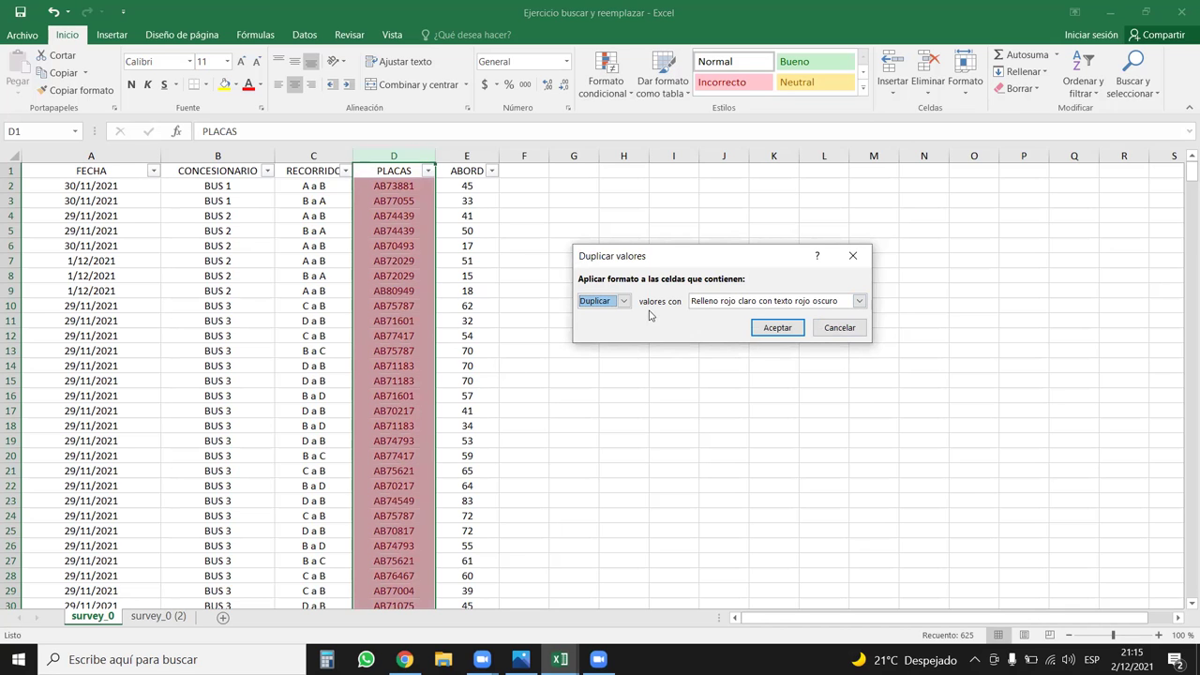
{"action": "left_click", "coordinate": [777, 327]}
{"action": "scroll", "coordinate": [538, 432], "scroll_direction": "down", "scroll_amount": 12}
{"action": "scroll", "coordinate": [538, 432], "scroll_direction": "down", "scroll_amount": 5}
{"action": "scroll", "coordinate": [538, 431], "scroll_direction": "down", "scroll_amount": 6}
{"action": "scroll", "coordinate": [532, 451], "scroll_direction": "down", "scroll_amount": 7}
{"action": "scroll", "coordinate": [532, 451], "scroll_direction": "down", "scroll_amount": 10}
{"action": "scroll", "coordinate": [531, 451], "scroll_direction": "down", "scroll_amount": 8}
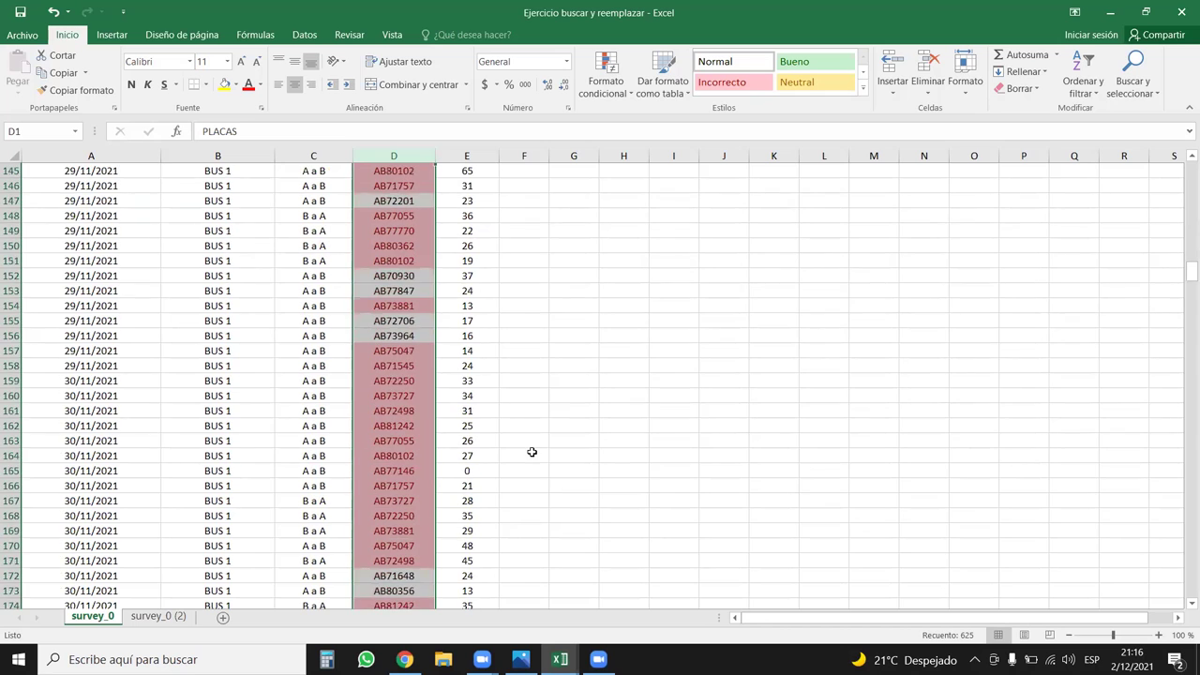
{"action": "scroll", "coordinate": [531, 451], "scroll_direction": "down", "scroll_amount": 8}
{"action": "scroll", "coordinate": [531, 452], "scroll_direction": "down", "scroll_amount": 4}
{"action": "scroll", "coordinate": [531, 452], "scroll_direction": "down", "scroll_amount": 5}
{"action": "scroll", "coordinate": [530, 452], "scroll_direction": "down", "scroll_amount": 7}
{"action": "scroll", "coordinate": [530, 452], "scroll_direction": "down", "scroll_amount": 3}
{"action": "scroll", "coordinate": [469, 464], "scroll_direction": "down", "scroll_amount": 9}
{"action": "scroll", "coordinate": [359, 501], "scroll_direction": "down", "scroll_amount": 11}
{"action": "scroll", "coordinate": [359, 501], "scroll_direction": "down", "scroll_amount": 7}
{"action": "scroll", "coordinate": [359, 501], "scroll_direction": "down", "scroll_amount": 4}
{"action": "scroll", "coordinate": [367, 490], "scroll_direction": "down", "scroll_amount": 6}
{"action": "scroll", "coordinate": [367, 490], "scroll_direction": "down", "scroll_amount": 6}
{"action": "scroll", "coordinate": [367, 489], "scroll_direction": "down", "scroll_amount": 6}
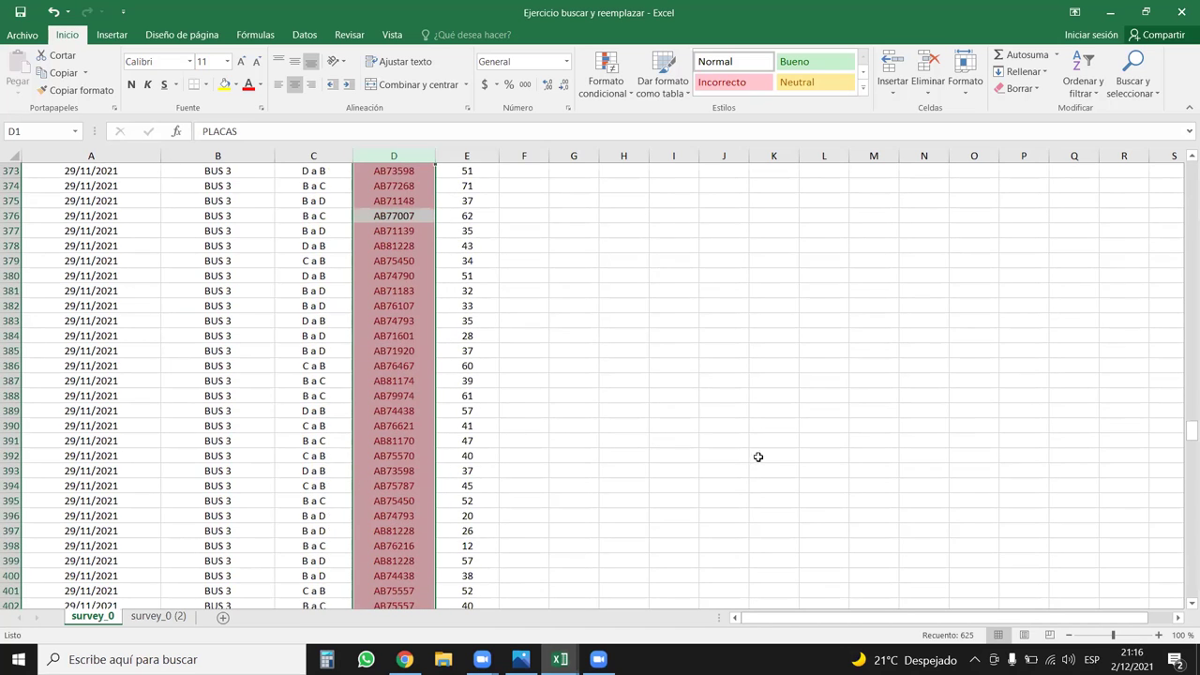
{"action": "left_click_drag", "start_coordinate": [1183, 436], "coordinate": [1182, 522]}
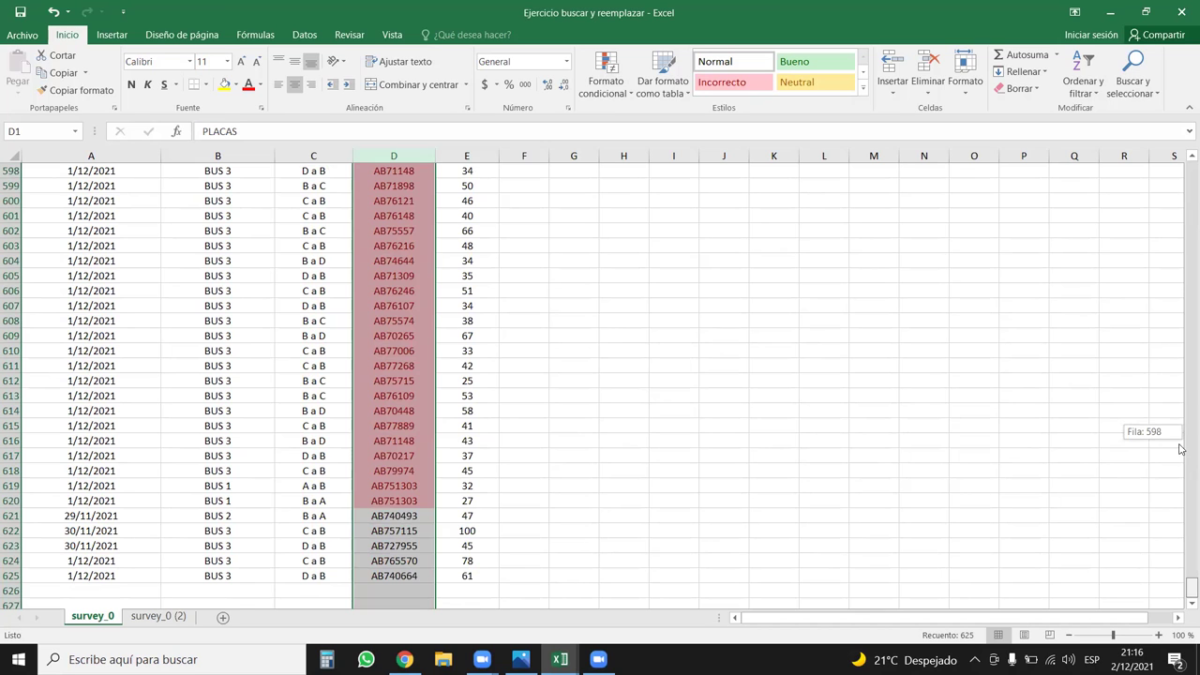
{"action": "left_click_drag", "start_coordinate": [1181, 614], "coordinate": [1183, 160]}
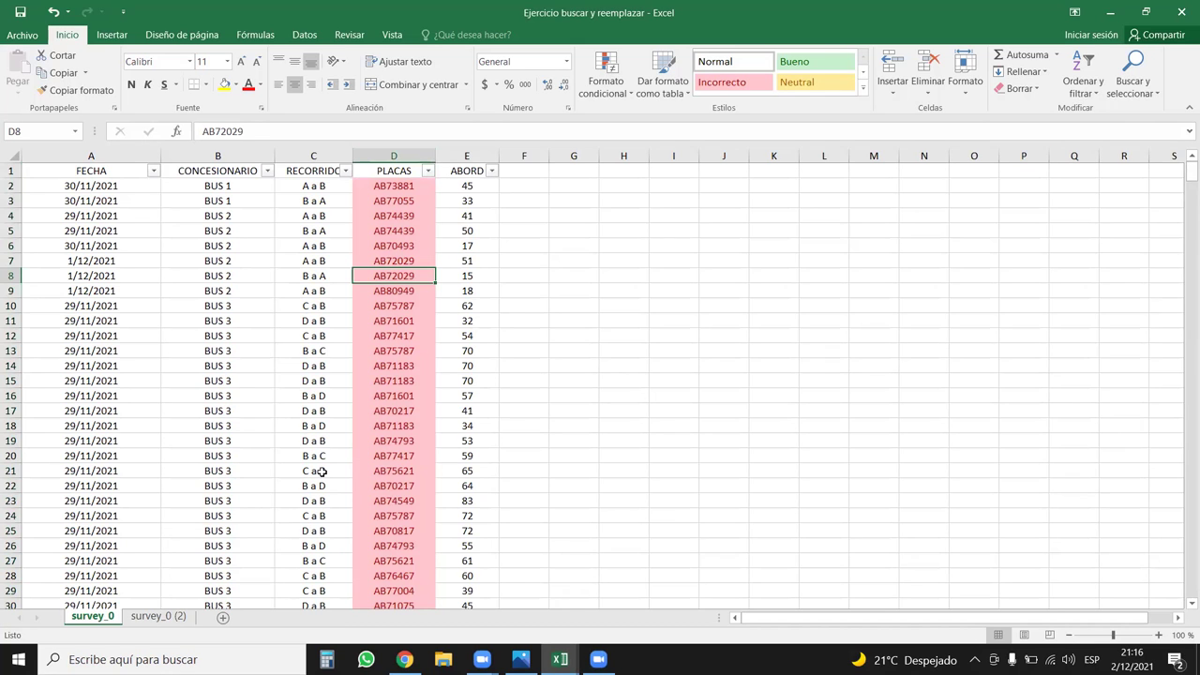
Convert the data range $A$1:$E$625 into a table with headers
{"action": "left_click", "coordinate": [394, 205]}
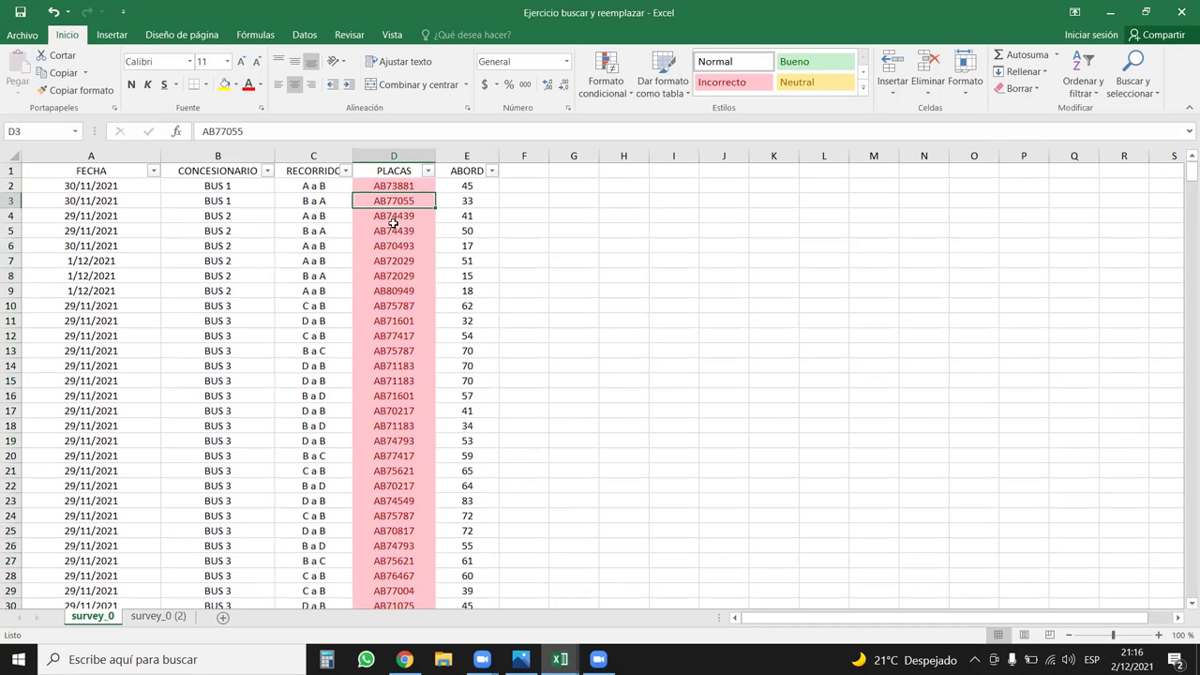
{"action": "left_click", "coordinate": [186, 349]}
{"action": "left_click", "coordinate": [112, 38]}
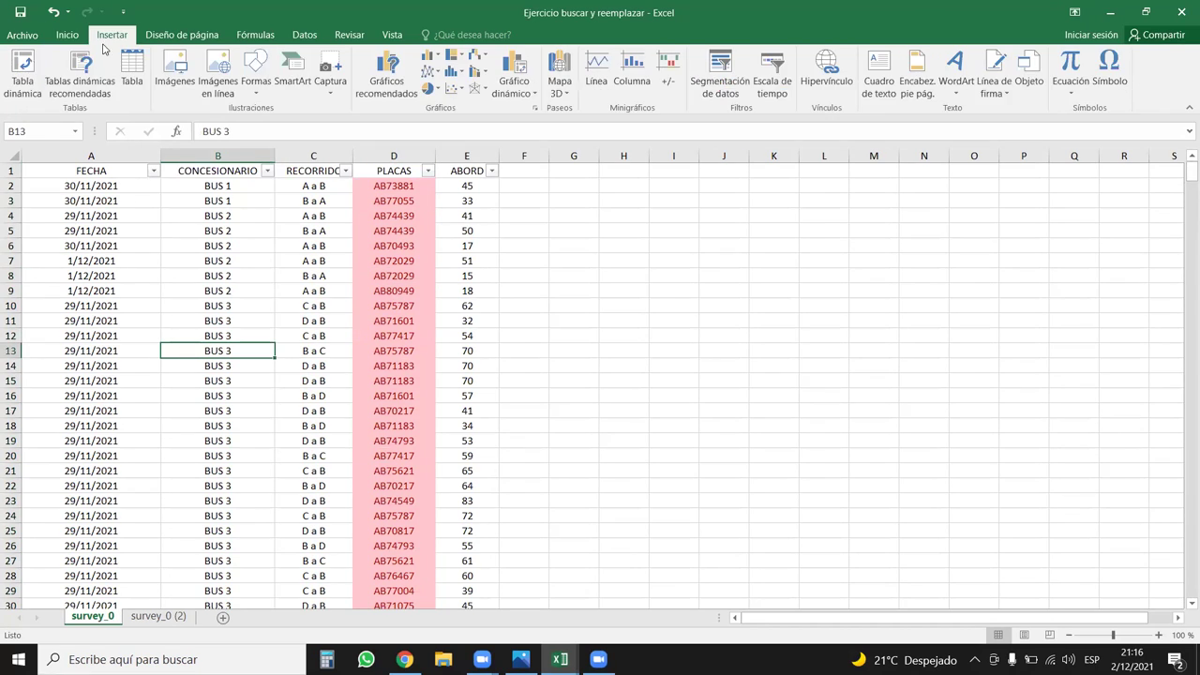
{"action": "left_click", "coordinate": [132, 74]}
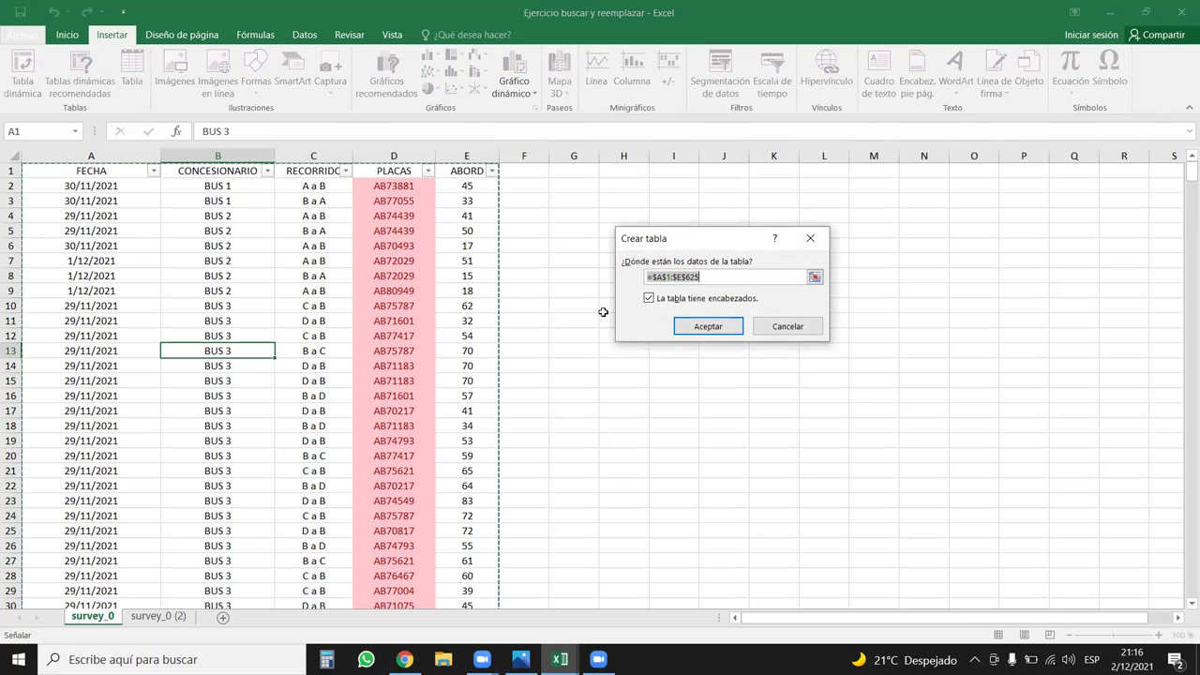
{"action": "left_click", "coordinate": [702, 327]}
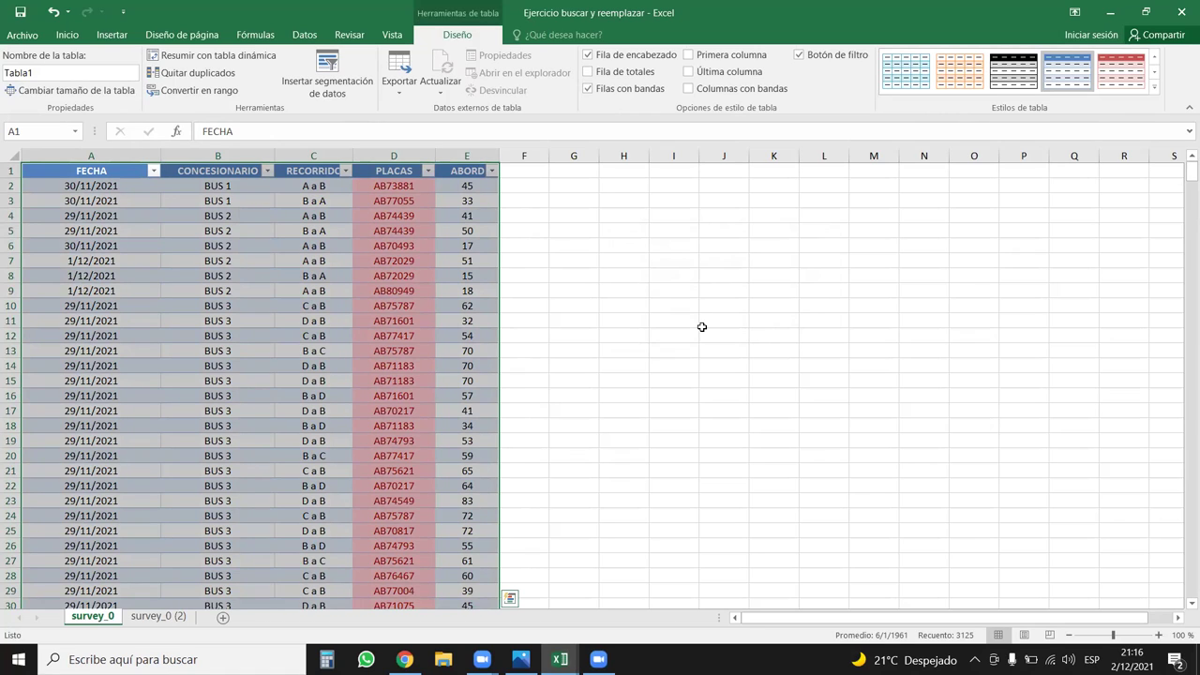
Remove duplicate rows from the table, comparing only the PLACAS column
{"action": "left_click", "coordinate": [197, 74]}
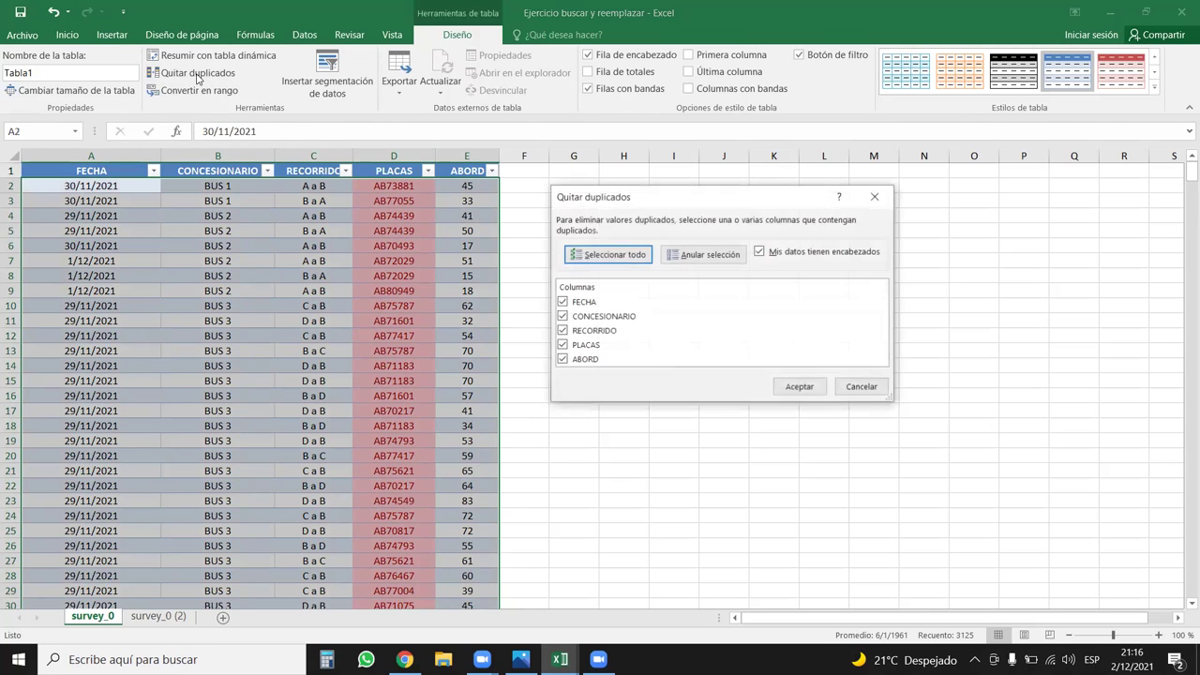
{"action": "left_click", "coordinate": [563, 302]}
{"action": "left_click", "coordinate": [562, 315]}
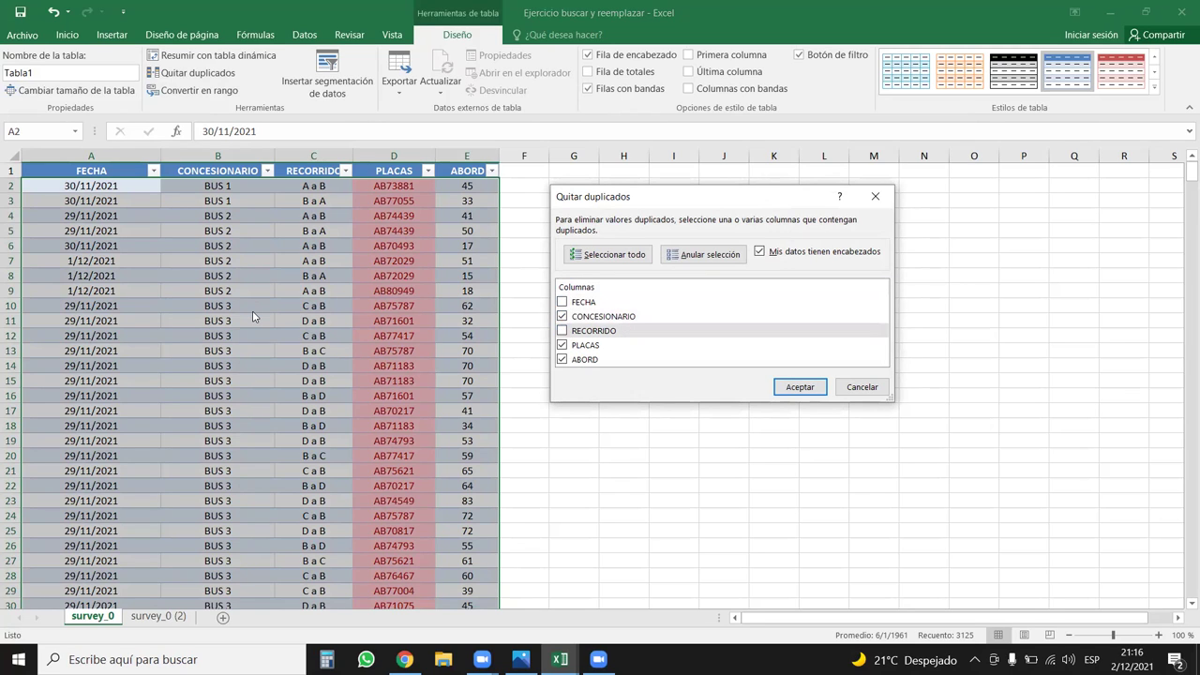
{"action": "left_click", "coordinate": [562, 317]}
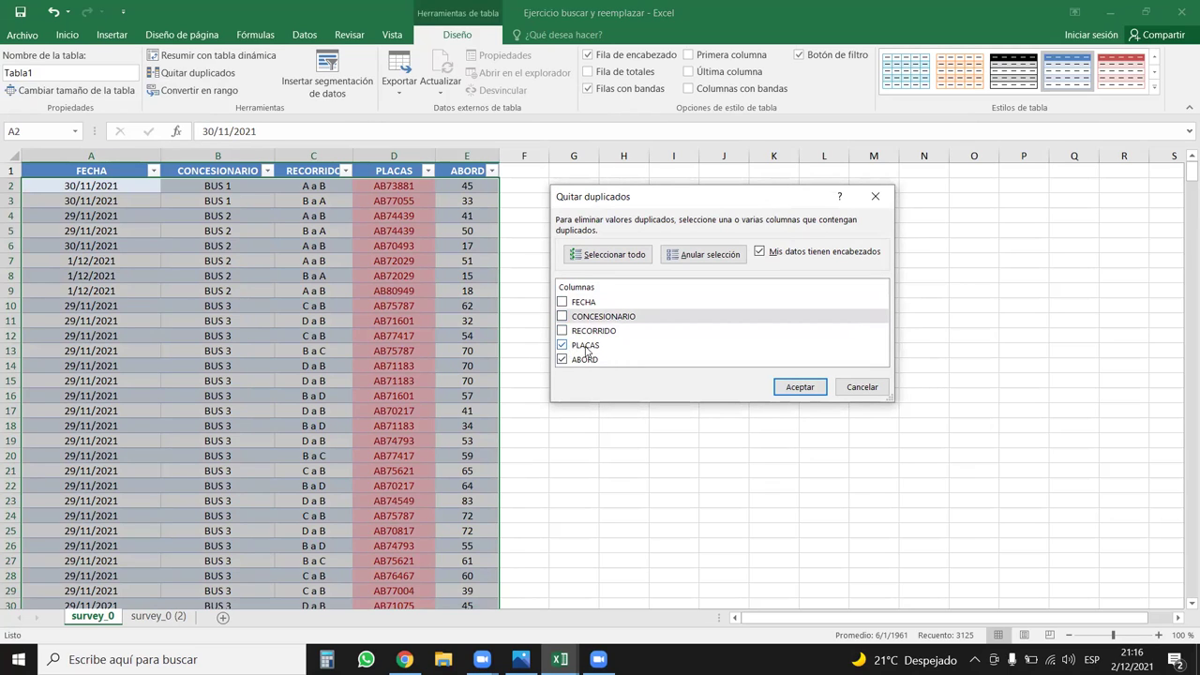
{"action": "left_click", "coordinate": [562, 360]}
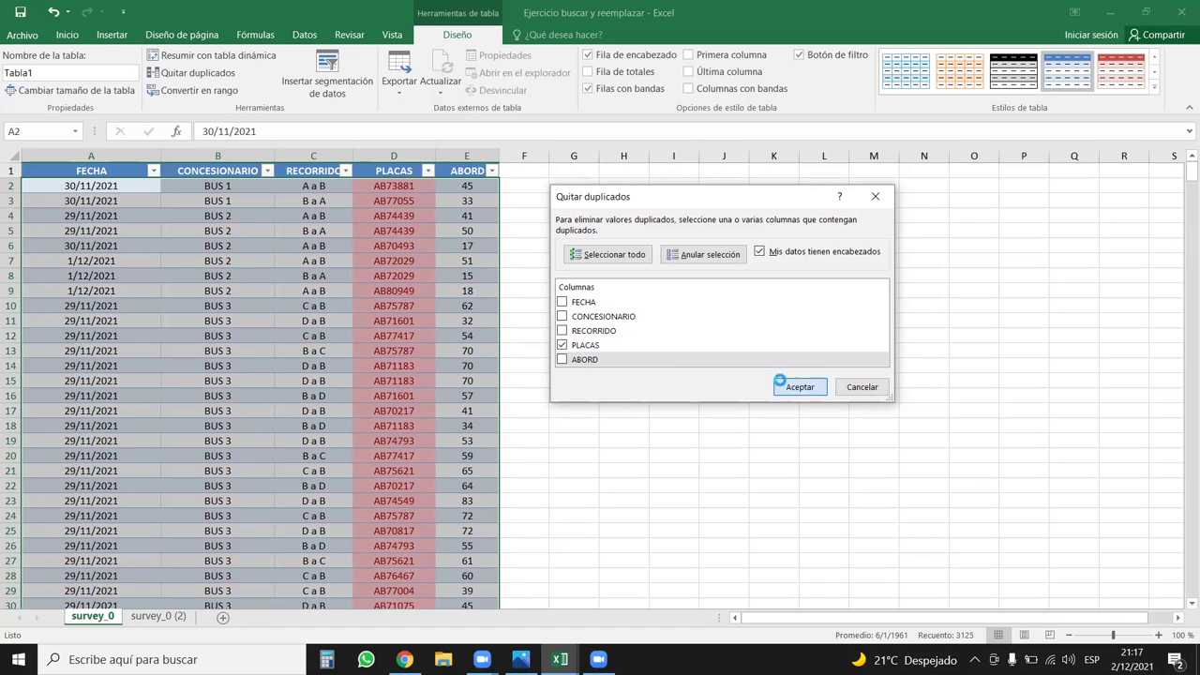
{"action": "left_click", "coordinate": [782, 384]}
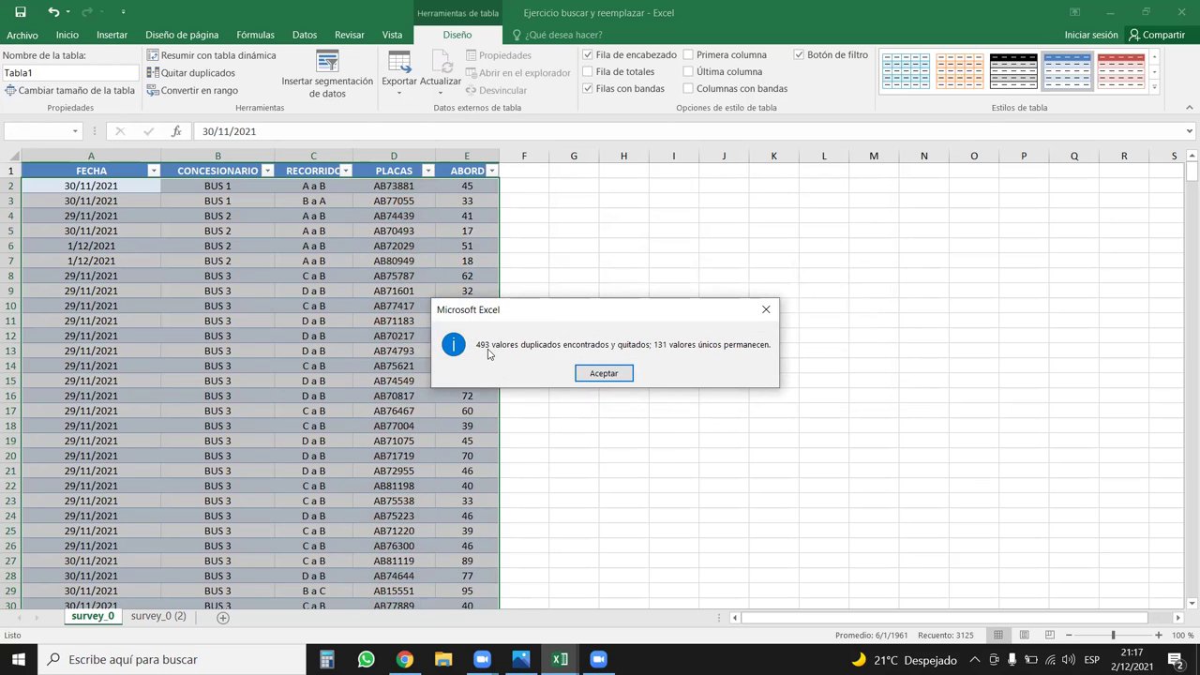
Dismiss the duplicates-removed summary and select the PLACAS values in Tabla1
{"action": "left_click", "coordinate": [604, 373]}
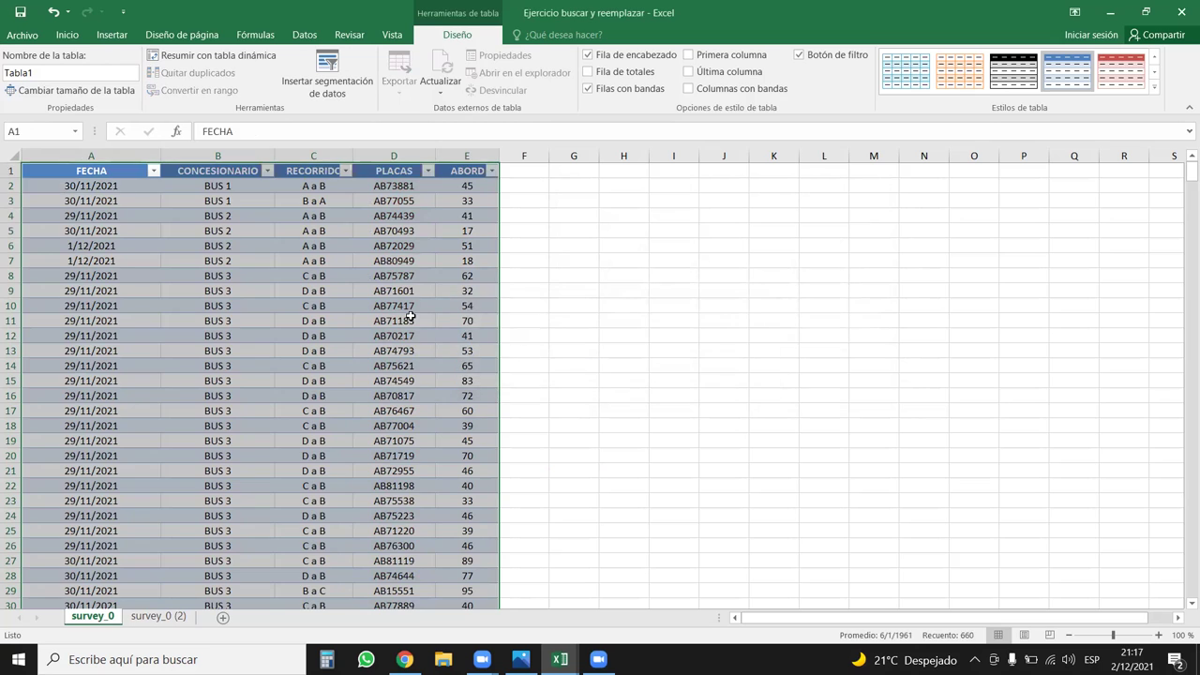
{"action": "left_click", "coordinate": [410, 317]}
{"action": "key", "text": "ctrl+Up"}
{"action": "key", "text": "ctrl+Down"}
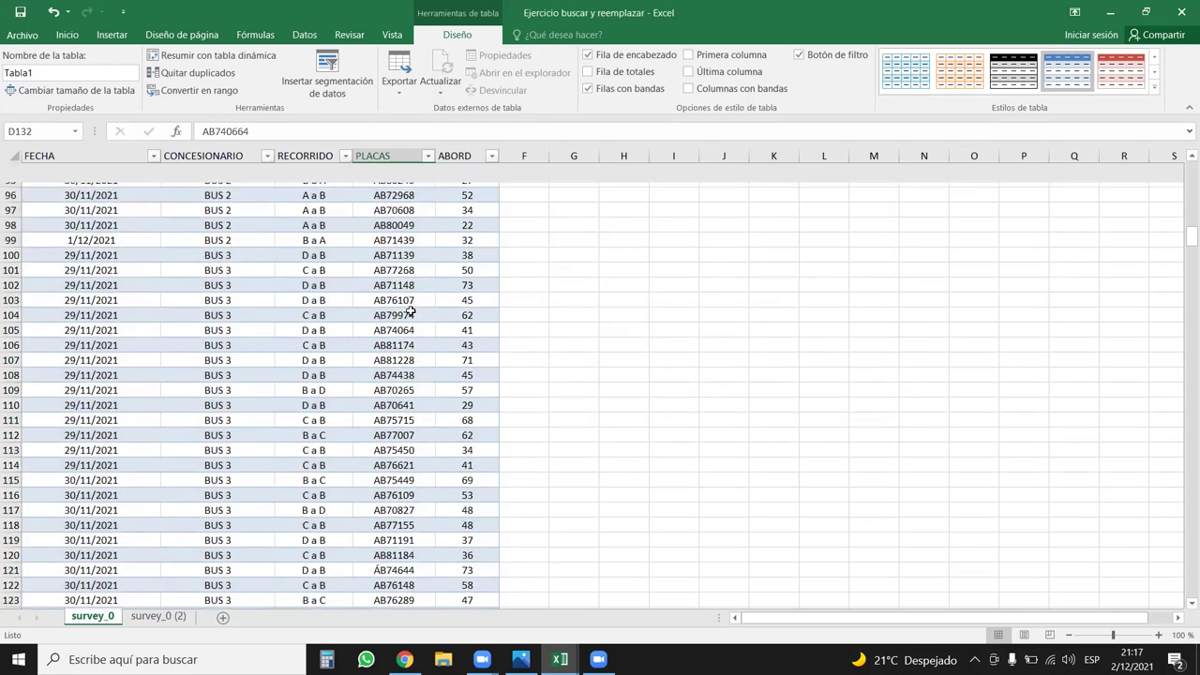
{"action": "key", "text": "ctrl+Up"}
{"action": "key", "text": "ctrl+shift+Down"}
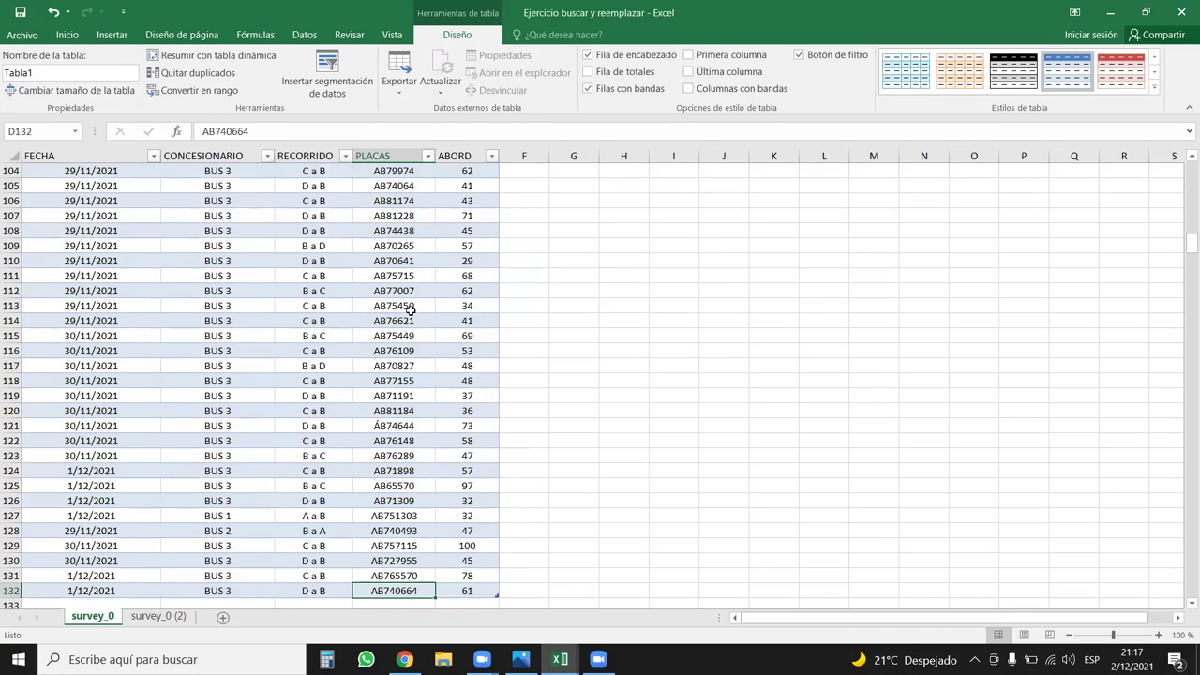
{"action": "scroll", "coordinate": [410, 310], "scroll_direction": "up", "scroll_amount": 20}
{"action": "scroll", "coordinate": [410, 310], "scroll_direction": "up", "scroll_amount": 3}
{"action": "left_click_drag", "start_coordinate": [410, 309], "coordinate": [410, 309]}
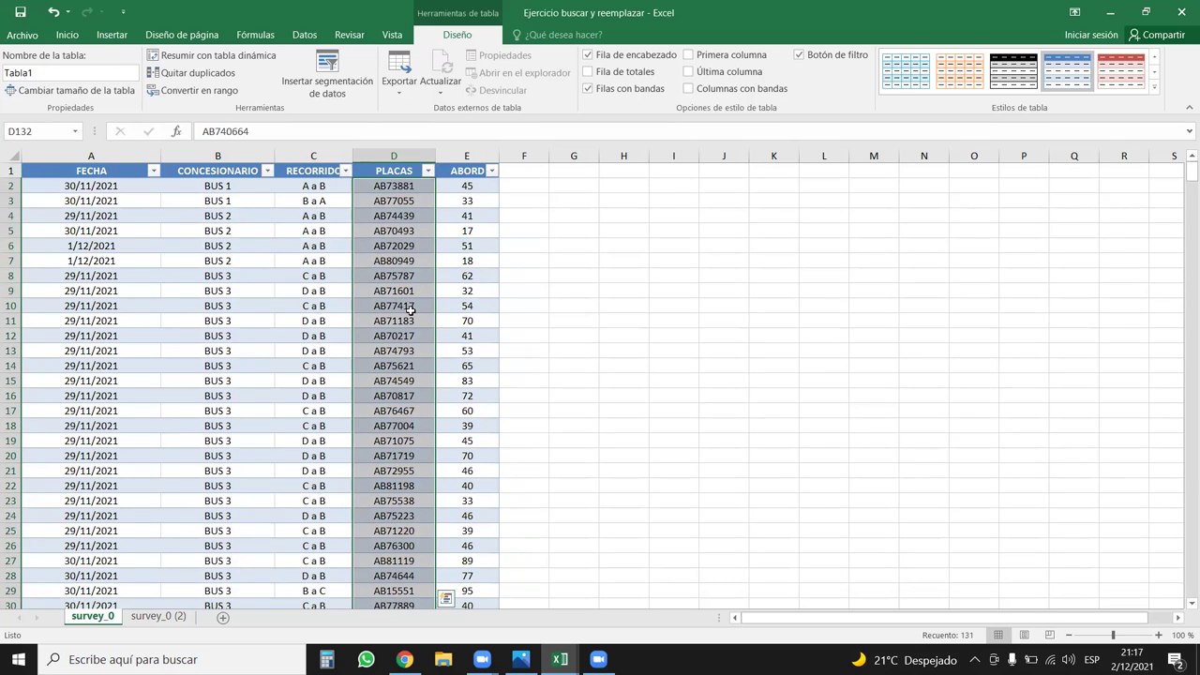
On survey_0 (2), select the plate values from D2 down to row 625
{"action": "left_click", "coordinate": [158, 616]}
{"action": "left_click", "coordinate": [340, 515]}
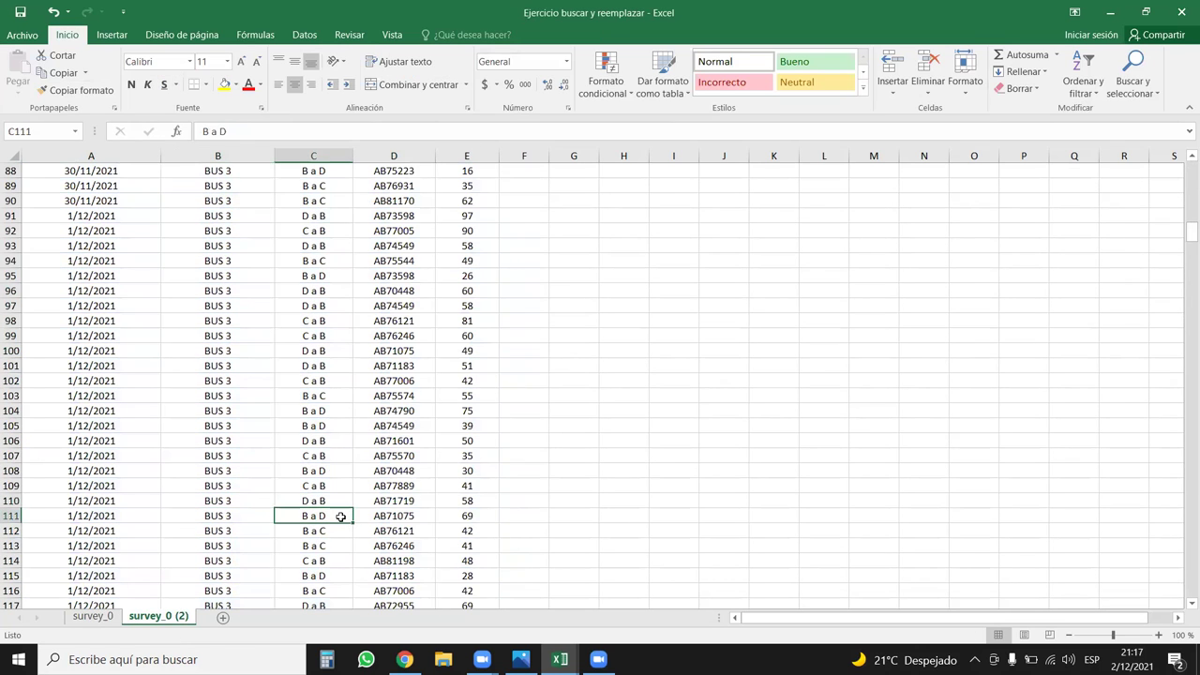
{"action": "key", "text": "Right"}
{"action": "key", "text": "ctrl+Down"}
{"action": "key", "text": "ctrl+Up"}
{"action": "key", "text": "Down"}
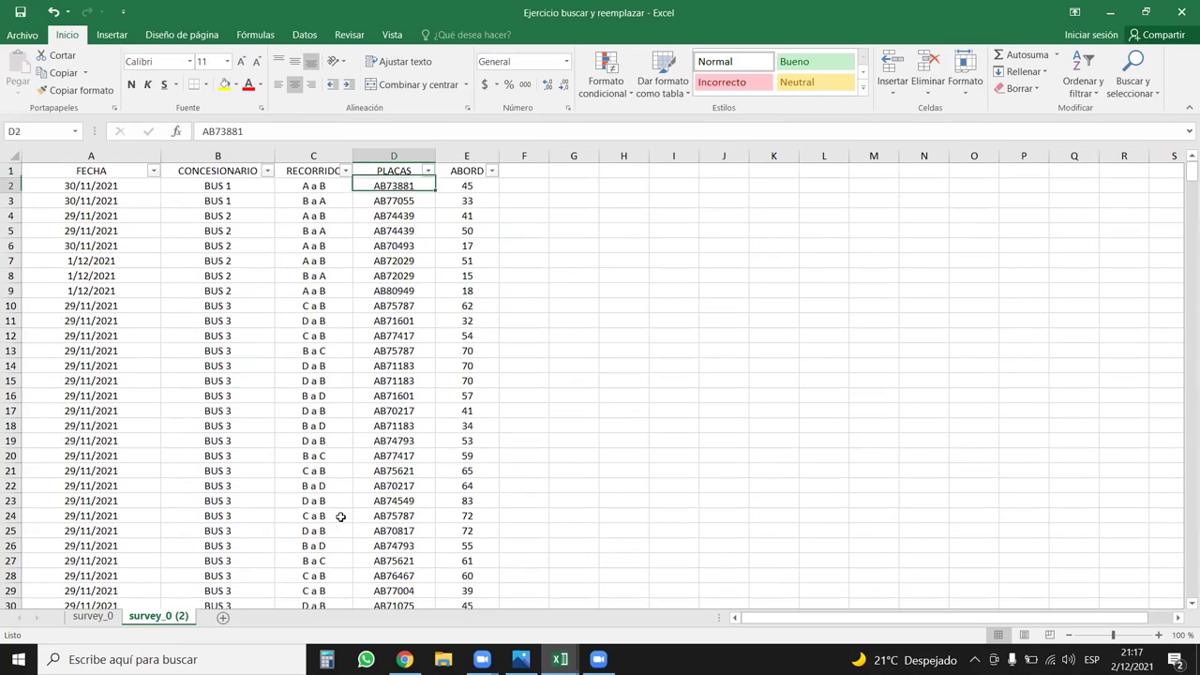
{"action": "key", "text": "ctrl+shift+Down"}
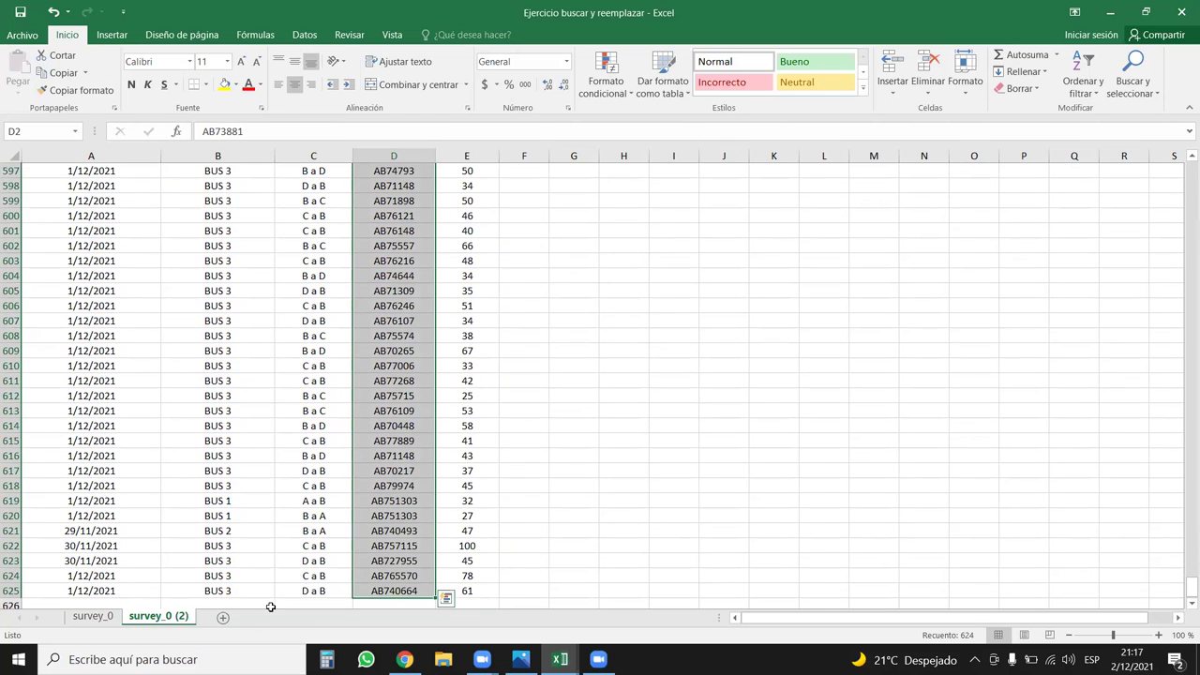
Review the ABORD column on survey_0, then switch to the práctica 9-10-pm workbook
{"action": "left_click", "coordinate": [92, 616]}
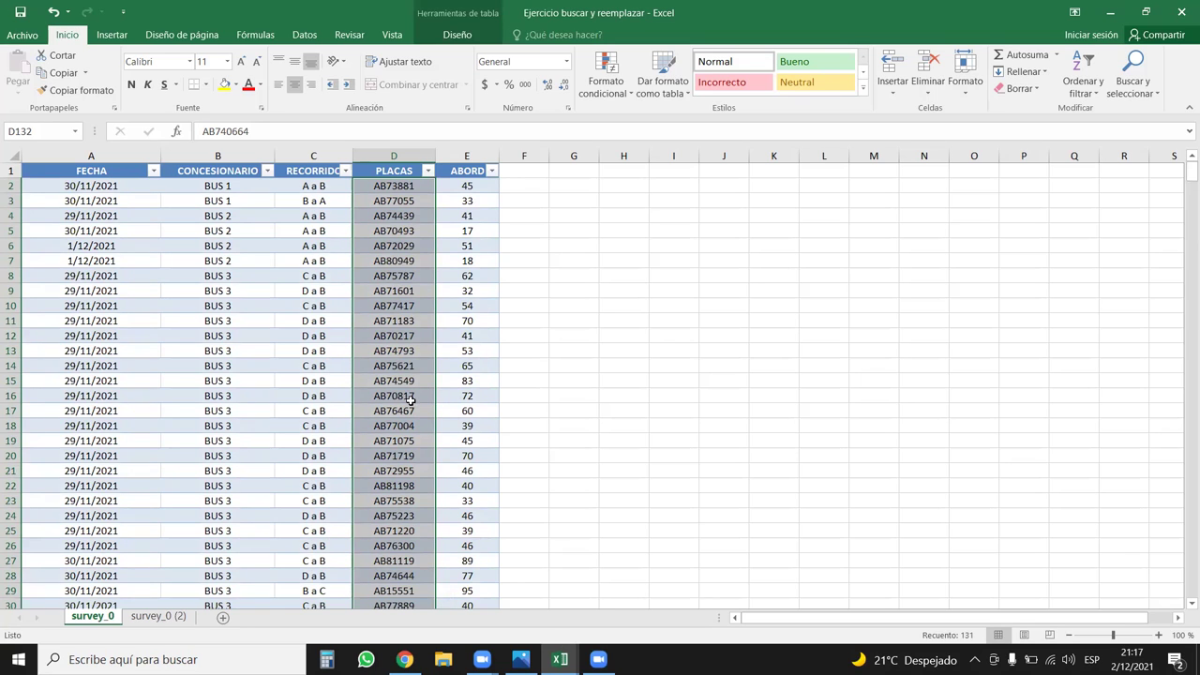
{"action": "left_click", "coordinate": [411, 397]}
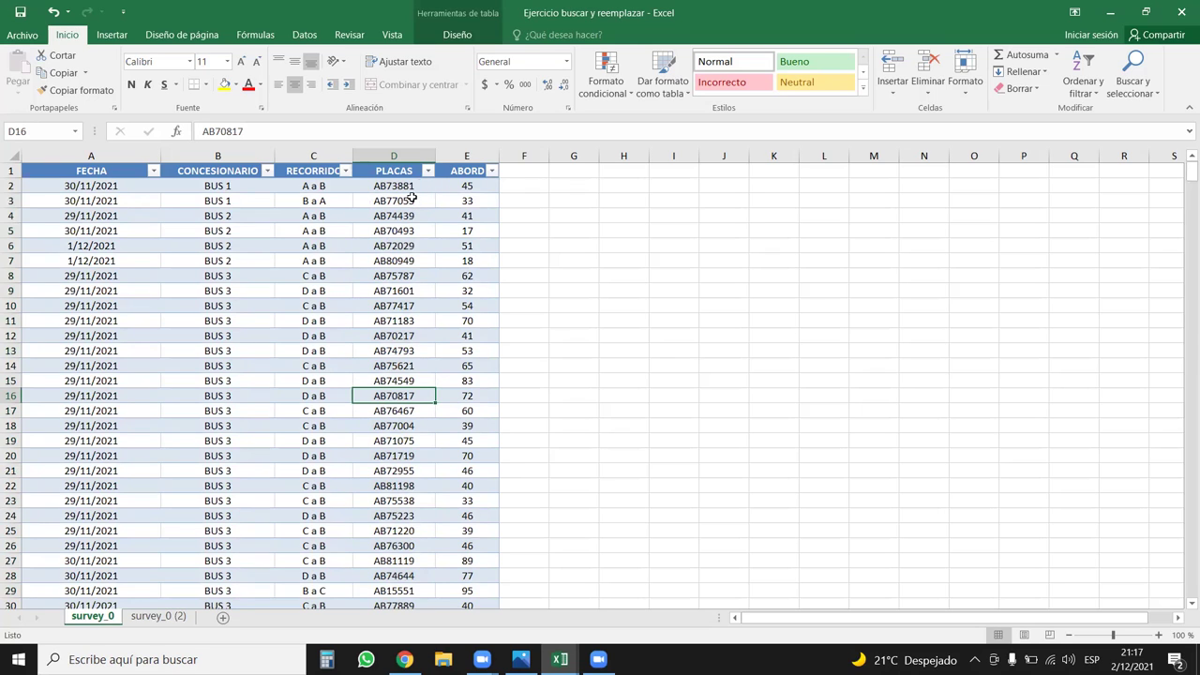
{"action": "left_click", "coordinate": [465, 153]}
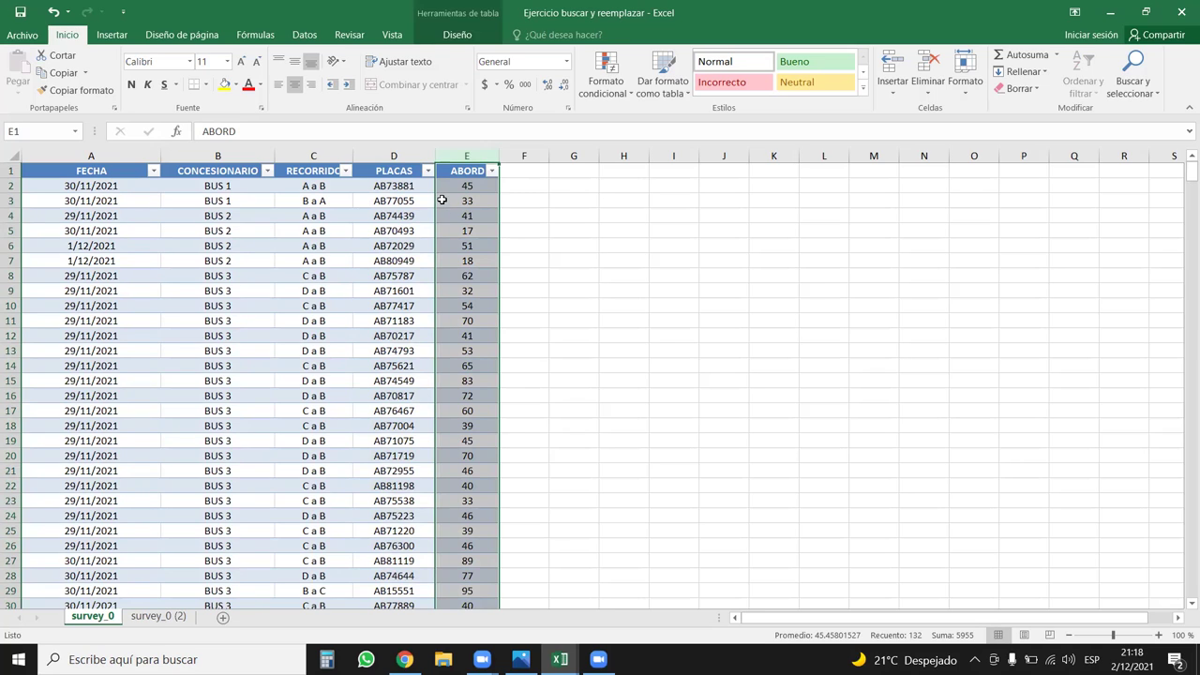
{"action": "left_click", "coordinate": [386, 202]}
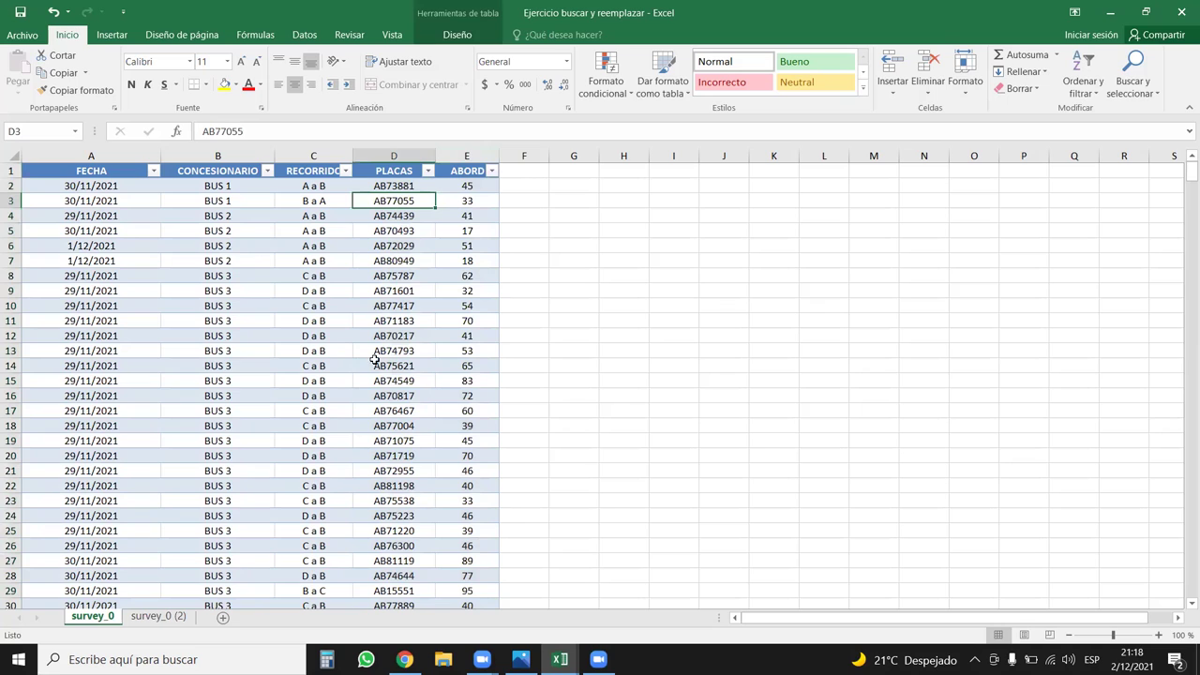
{"action": "left_click", "coordinate": [458, 35]}
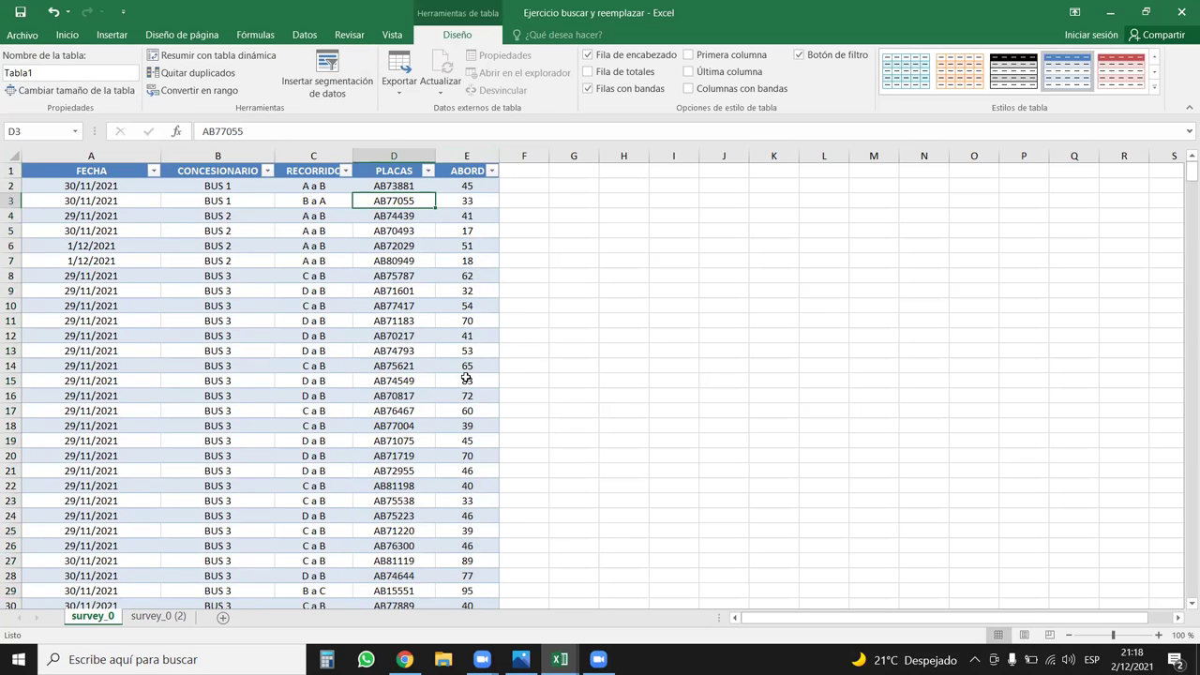
{"action": "left_click", "coordinate": [440, 472]}
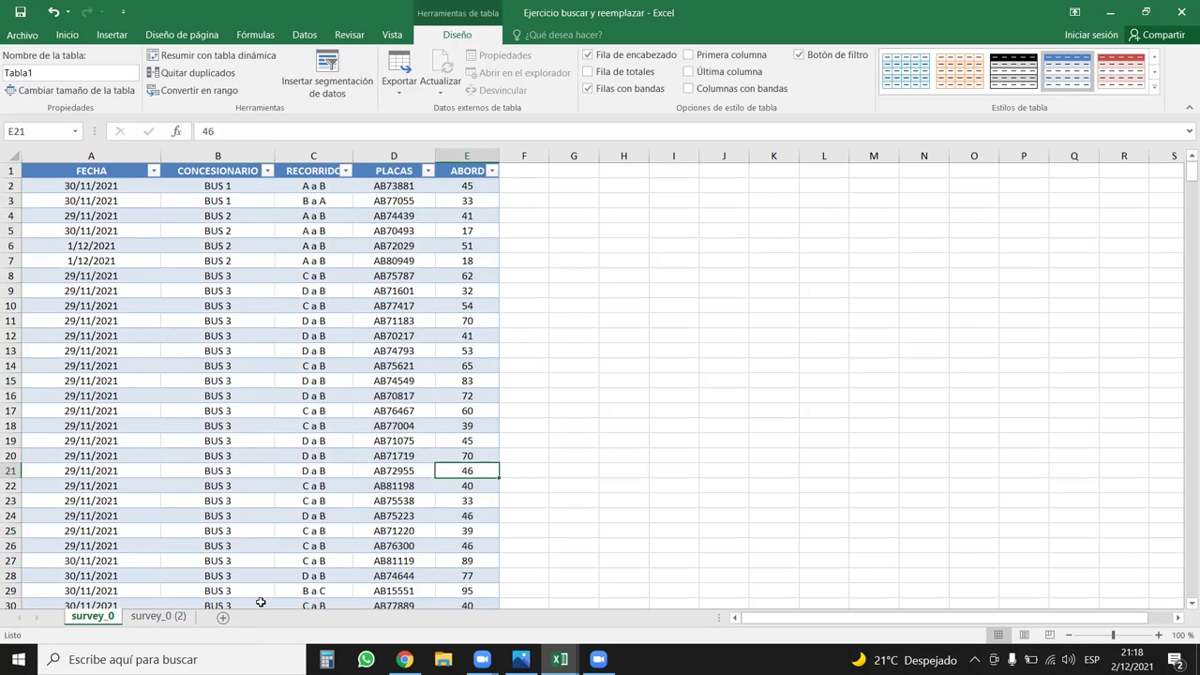
{"action": "key", "text": "ctrl+Tab"}
Give the VENDEDORES table a Total row (113881) with bold first and last columns, no banded columns
{"action": "left_click", "coordinate": [476, 517]}
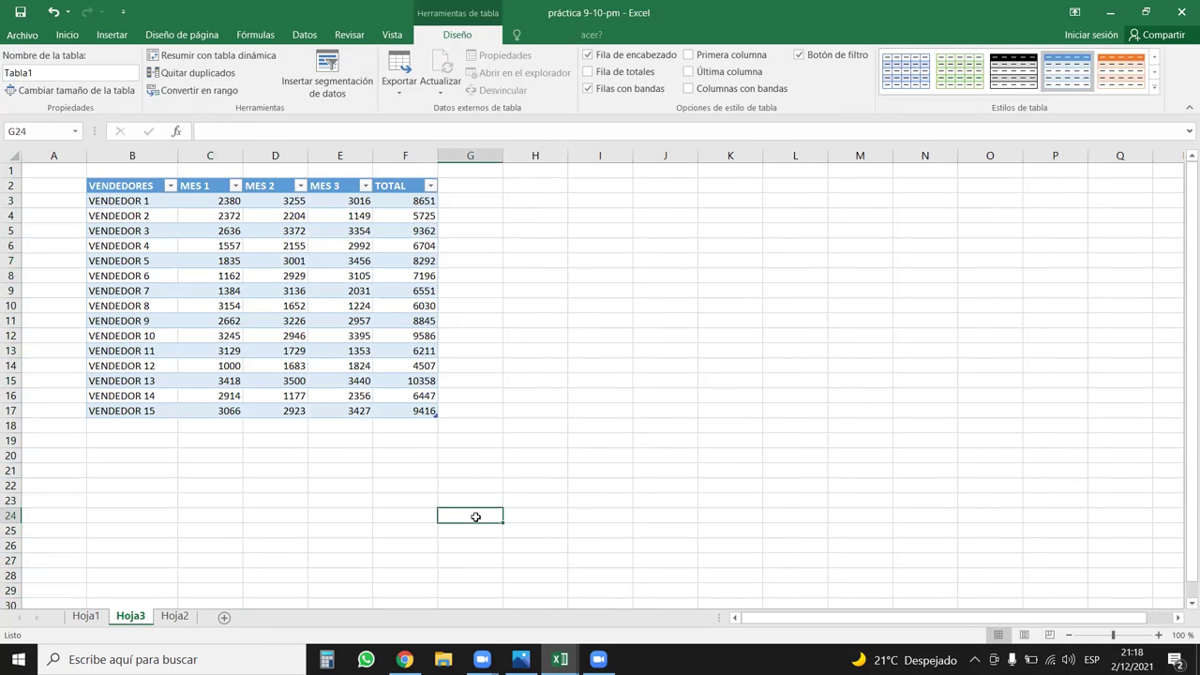
{"action": "left_click_drag", "start_coordinate": [159, 186], "coordinate": [423, 412]}
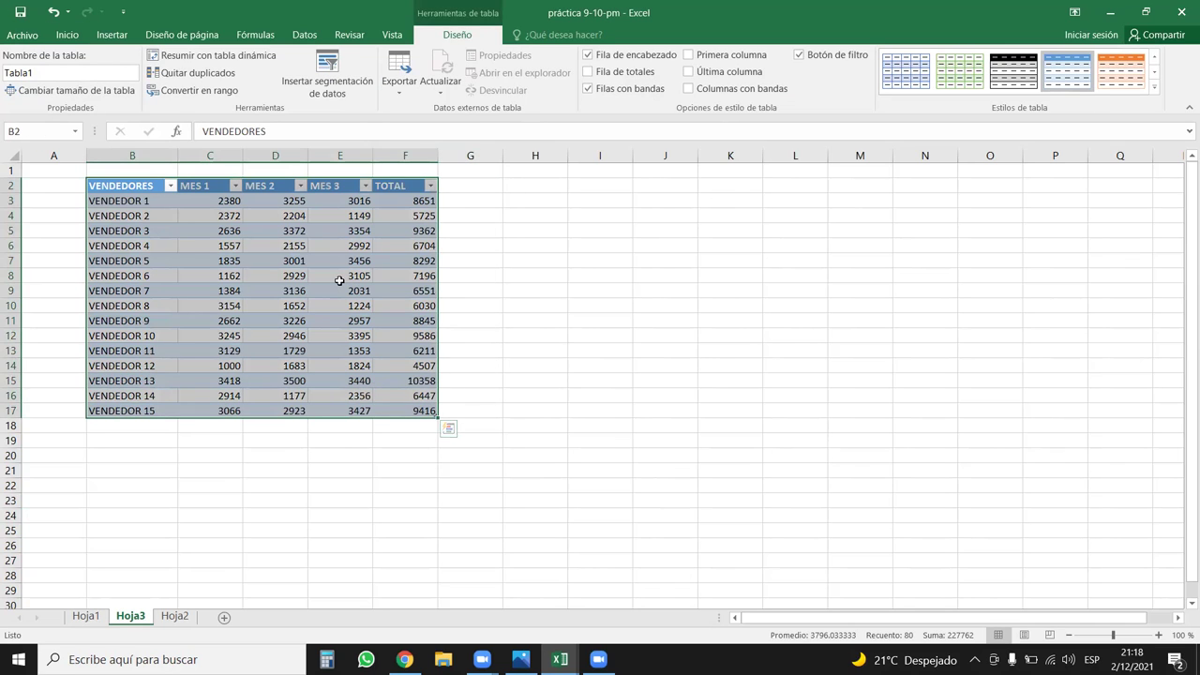
{"action": "left_click", "coordinate": [588, 72]}
{"action": "left_click", "coordinate": [688, 55]}
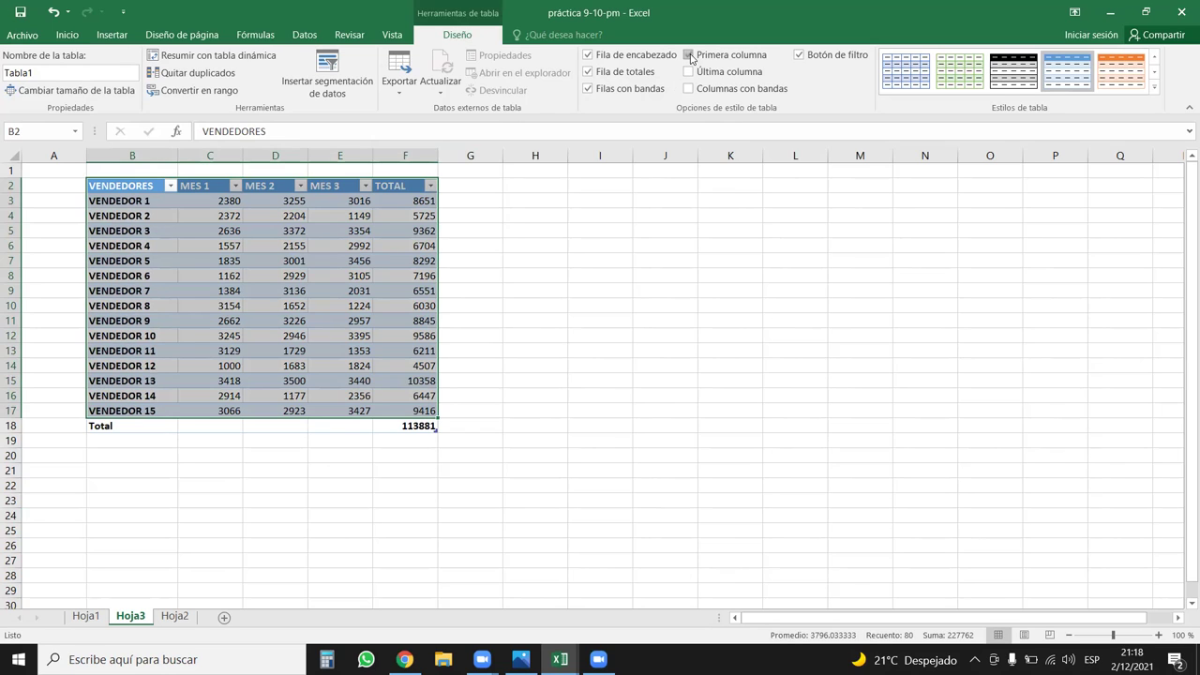
{"action": "left_click", "coordinate": [689, 72]}
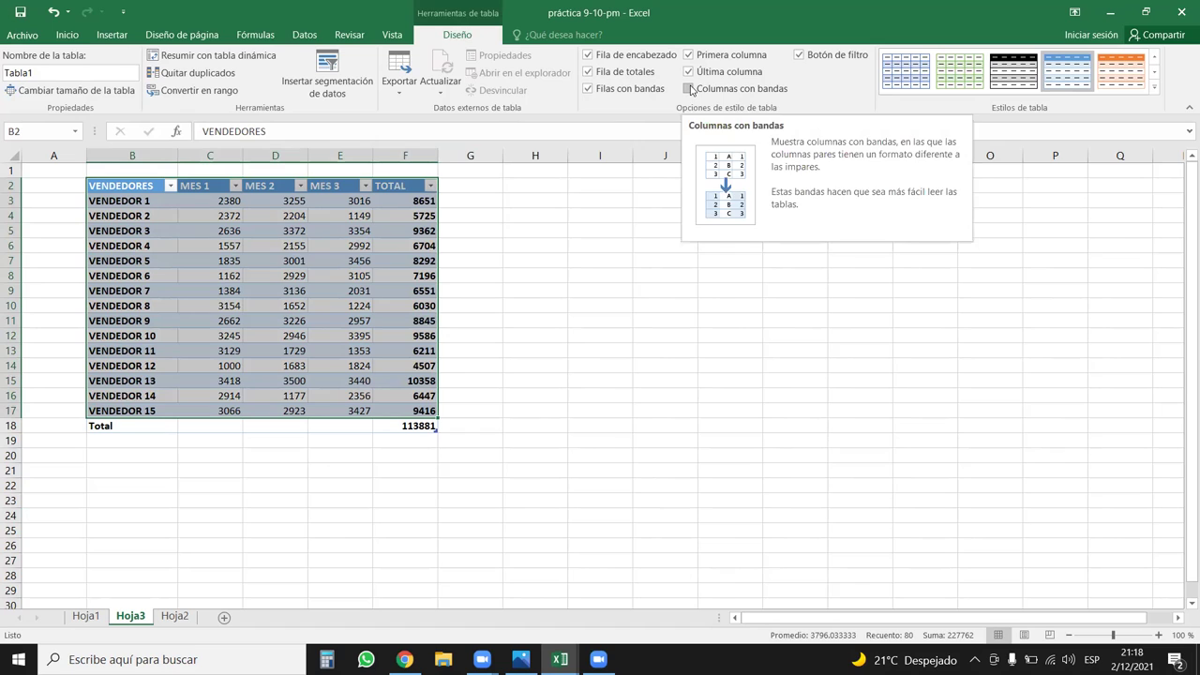
{"action": "left_click", "coordinate": [691, 89]}
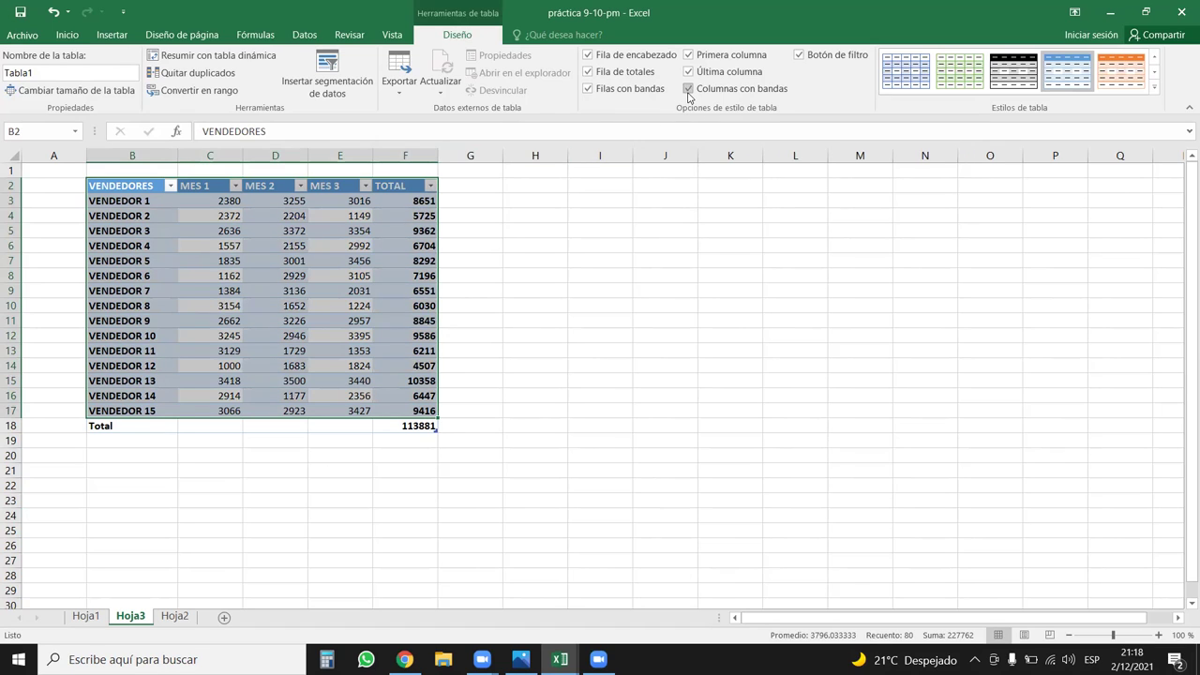
{"action": "left_click", "coordinate": [690, 91]}
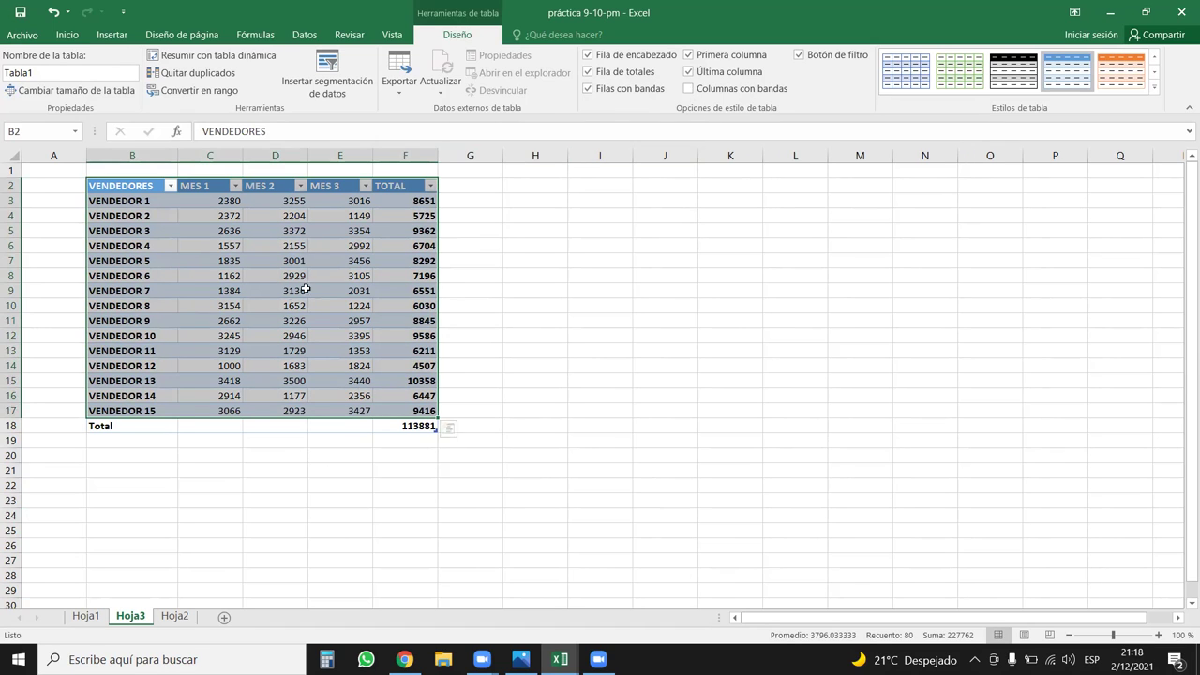
{"action": "left_click", "coordinate": [399, 424]}
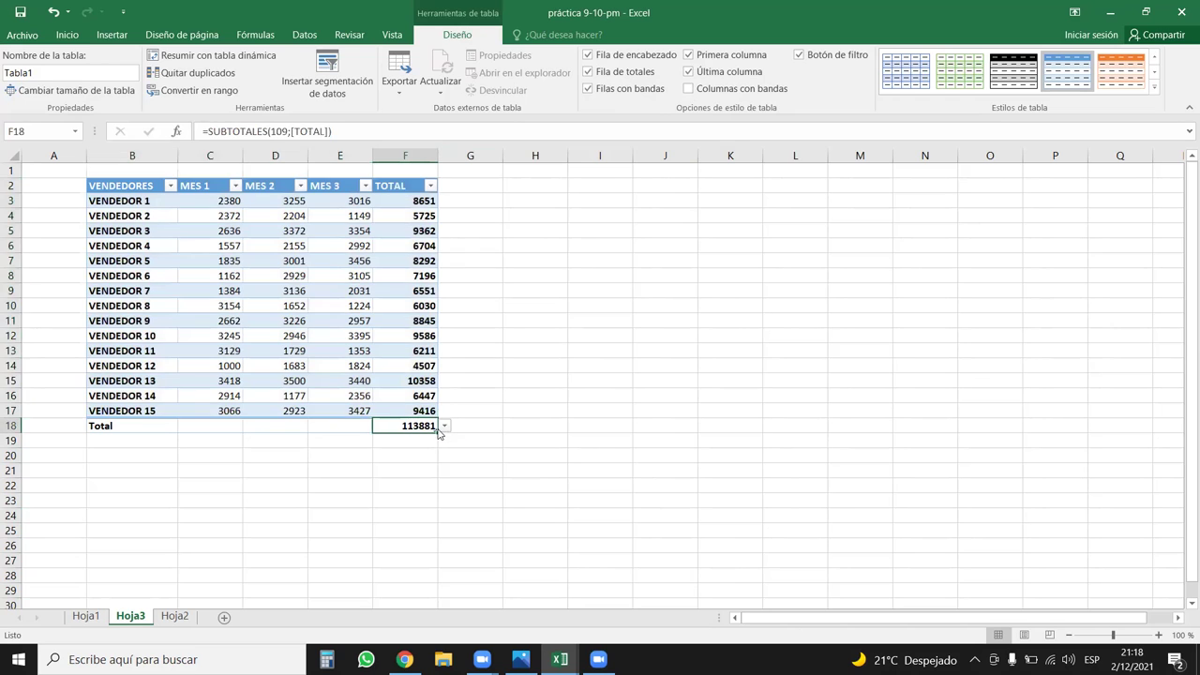
Extend the Total row to MES 1–3 and format C3:F18 as Contabilidad (accounting)
{"action": "left_click_drag", "start_coordinate": [436, 433], "coordinate": [215, 441]}
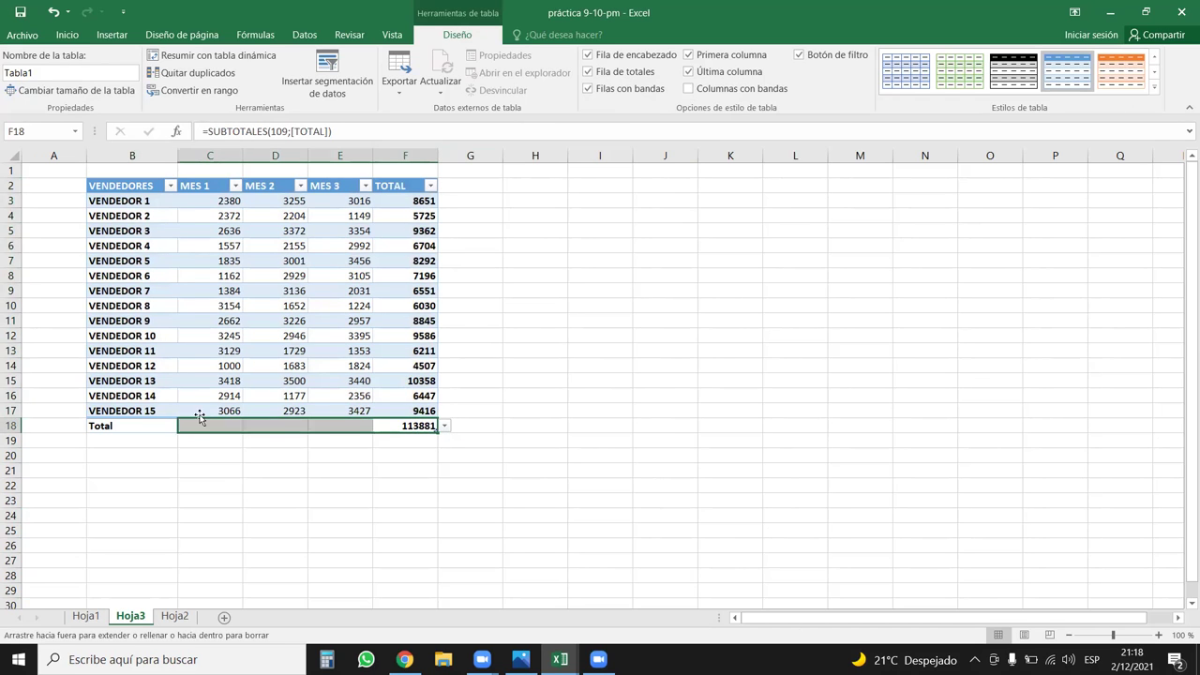
{"action": "left_click_drag", "start_coordinate": [230, 201], "coordinate": [429, 425]}
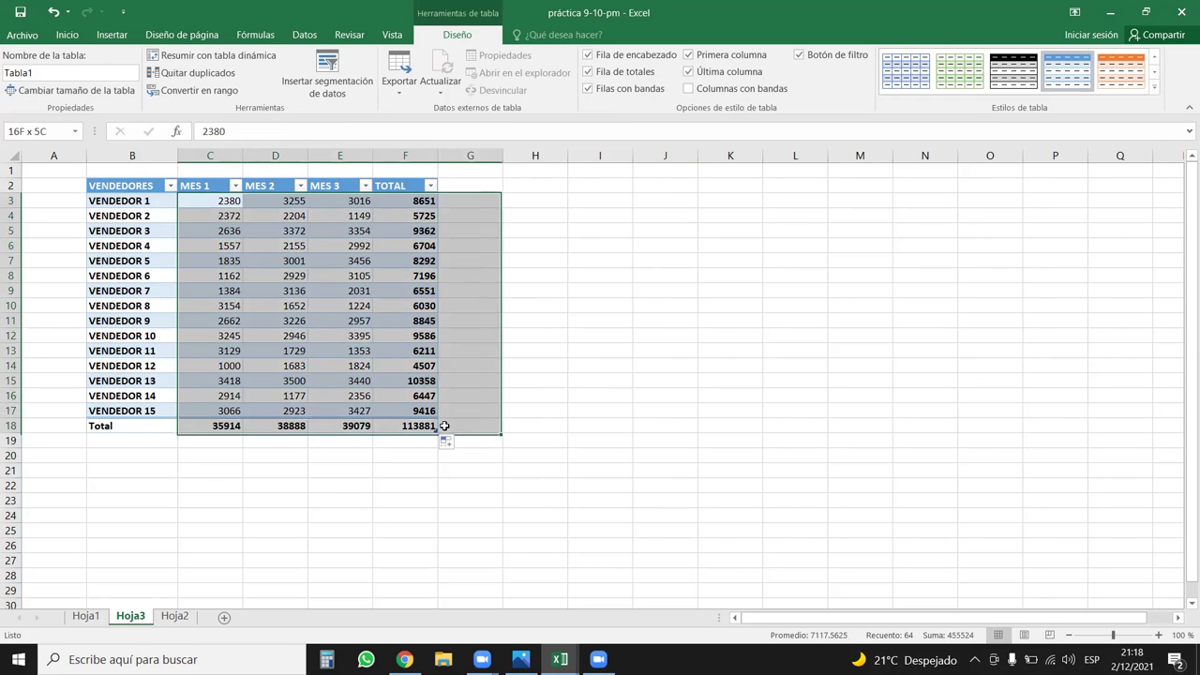
{"action": "left_click", "coordinate": [68, 34]}
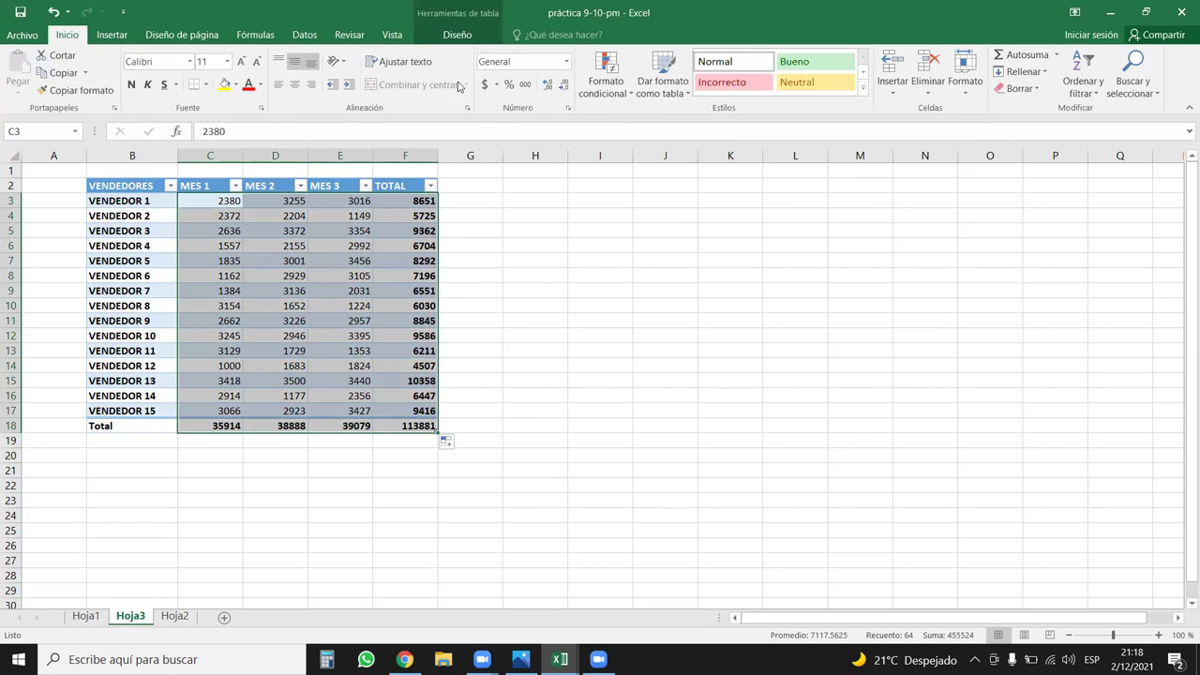
{"action": "left_click", "coordinate": [566, 62]}
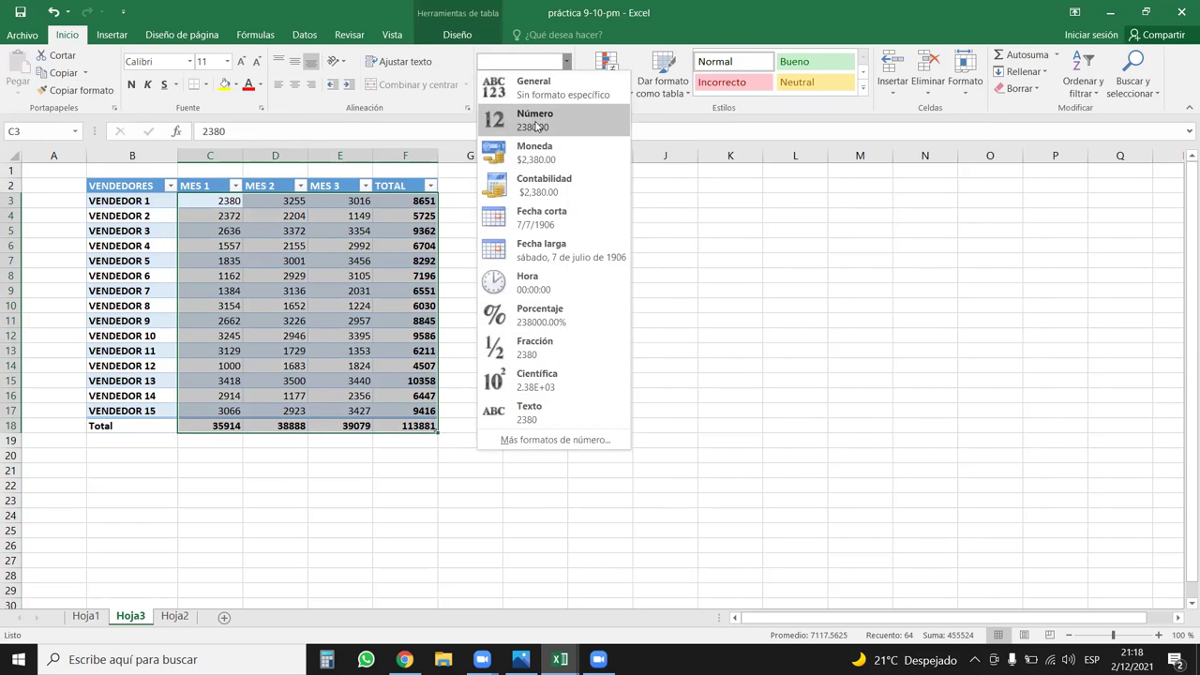
{"action": "left_click", "coordinate": [539, 184]}
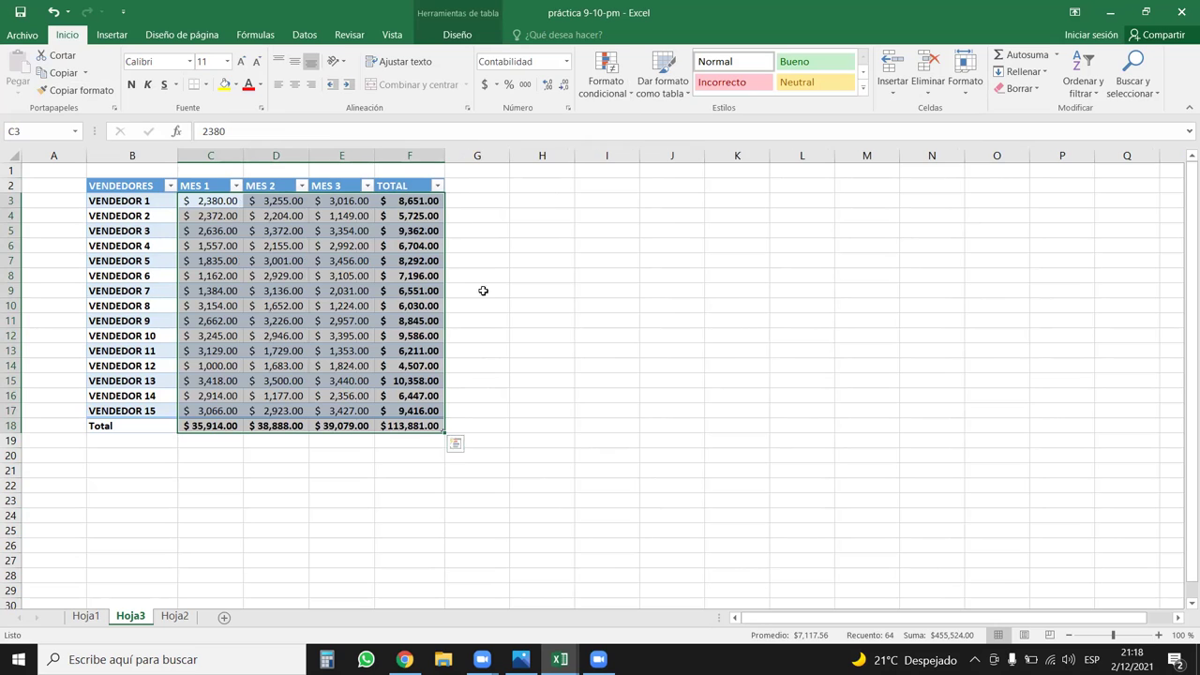
{"action": "left_click", "coordinate": [267, 276]}
Widen columns C through F to an equal width
{"action": "mouse_move", "coordinate": [214, 156]}
{"action": "left_mouse_down"}
{"action": "mouse_move", "coordinate": [428, 139]}
{"action": "mouse_move", "coordinate": [384, 155]}
{"action": "left_mouse_up"}
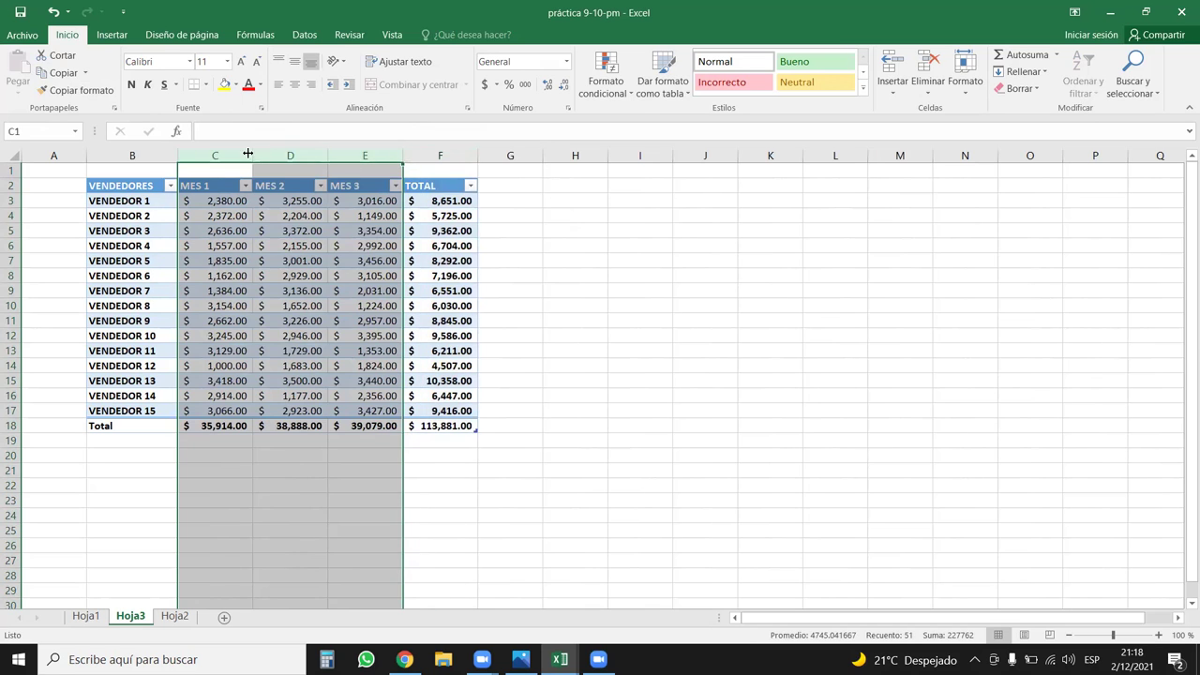
{"action": "left_click_drag", "start_coordinate": [246, 153], "coordinate": [446, 147]}
{"action": "left_click_drag", "start_coordinate": [177, 155], "coordinate": [189, 155]}
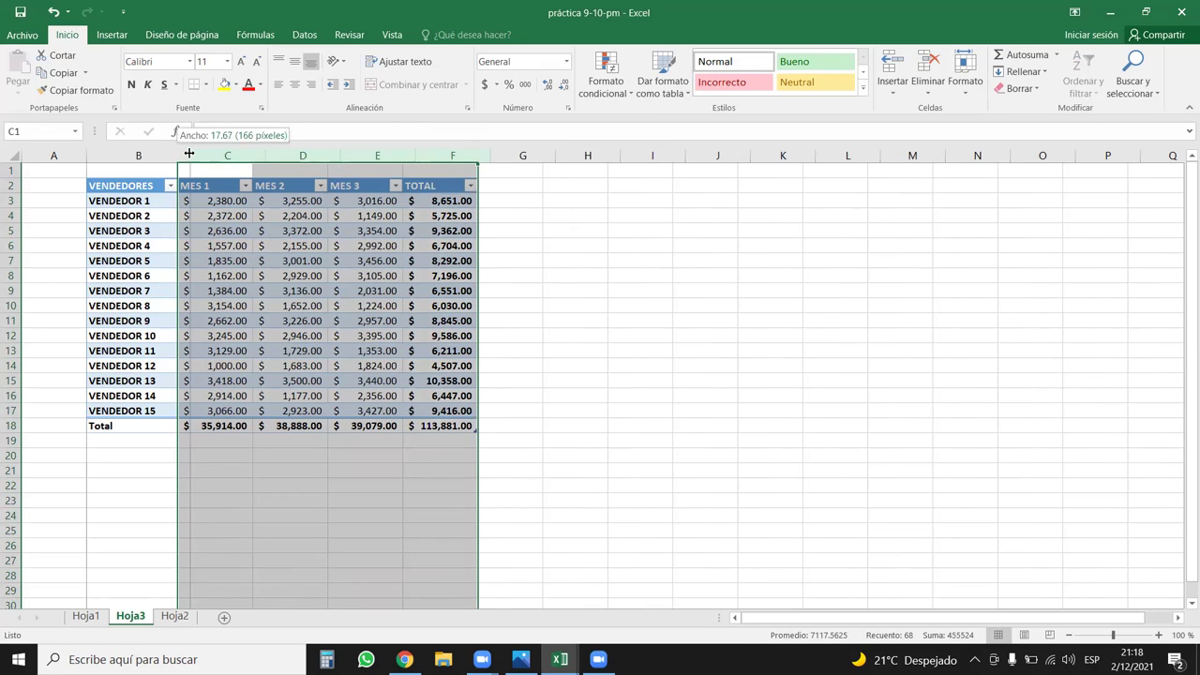
{"action": "key", "text": "ctrl+z"}
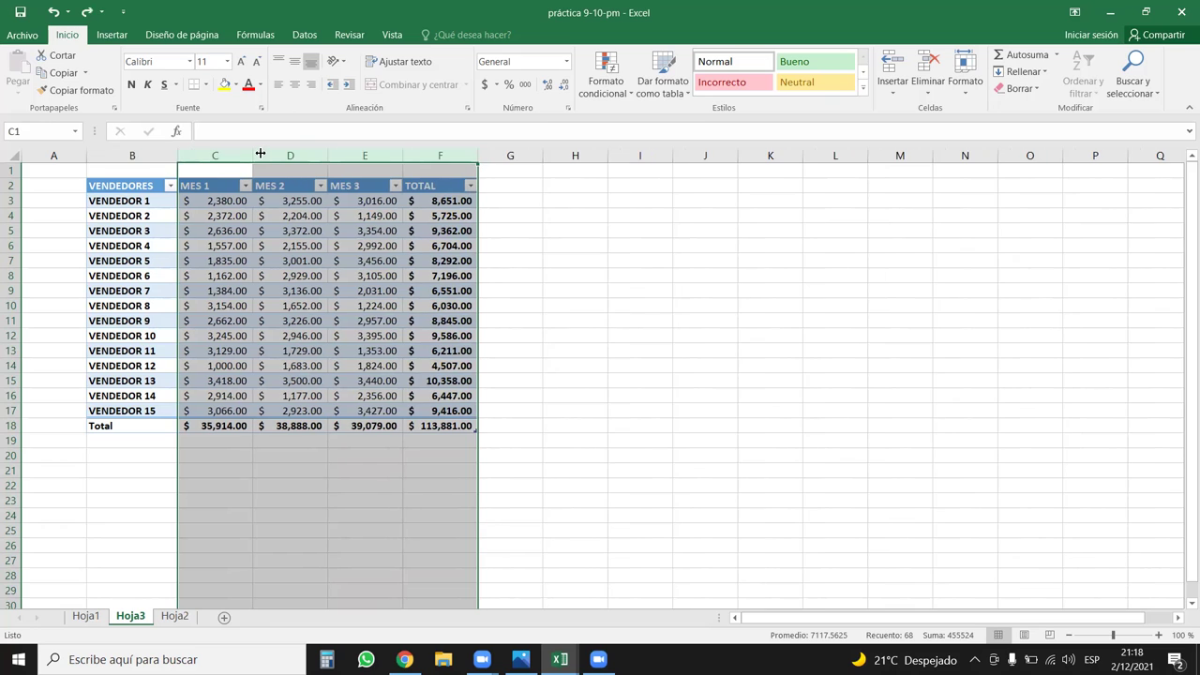
{"action": "left_click_drag", "start_coordinate": [253, 152], "coordinate": [263, 153]}
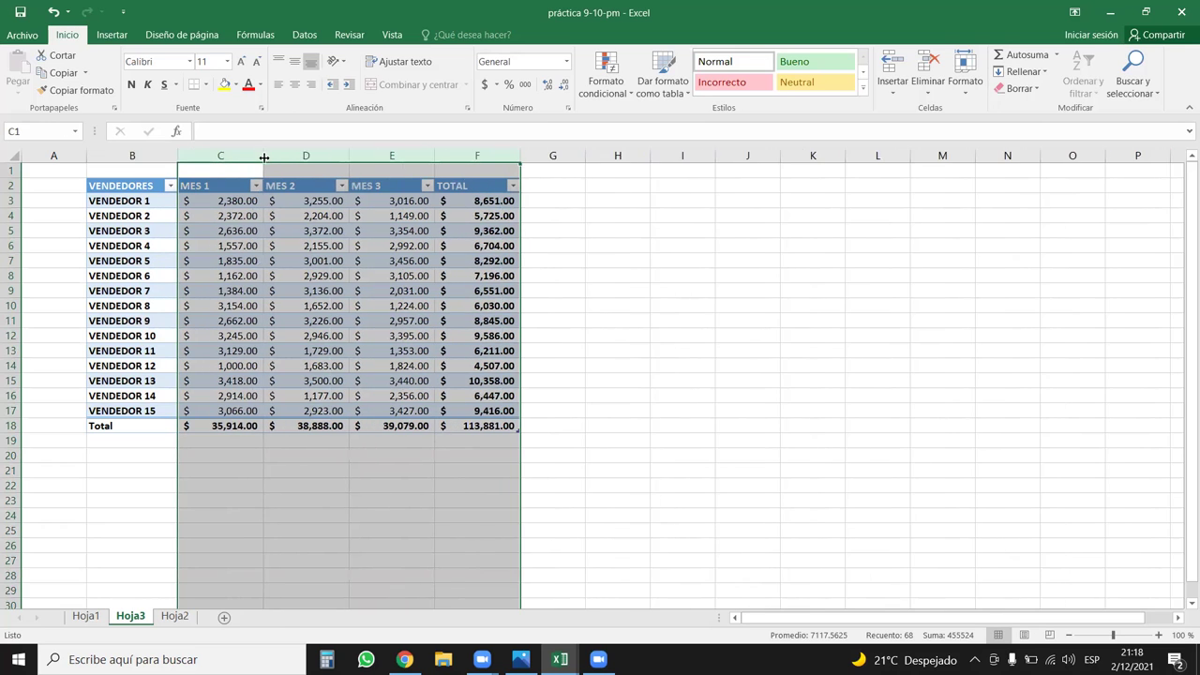
{"action": "left_click", "coordinate": [656, 242]}
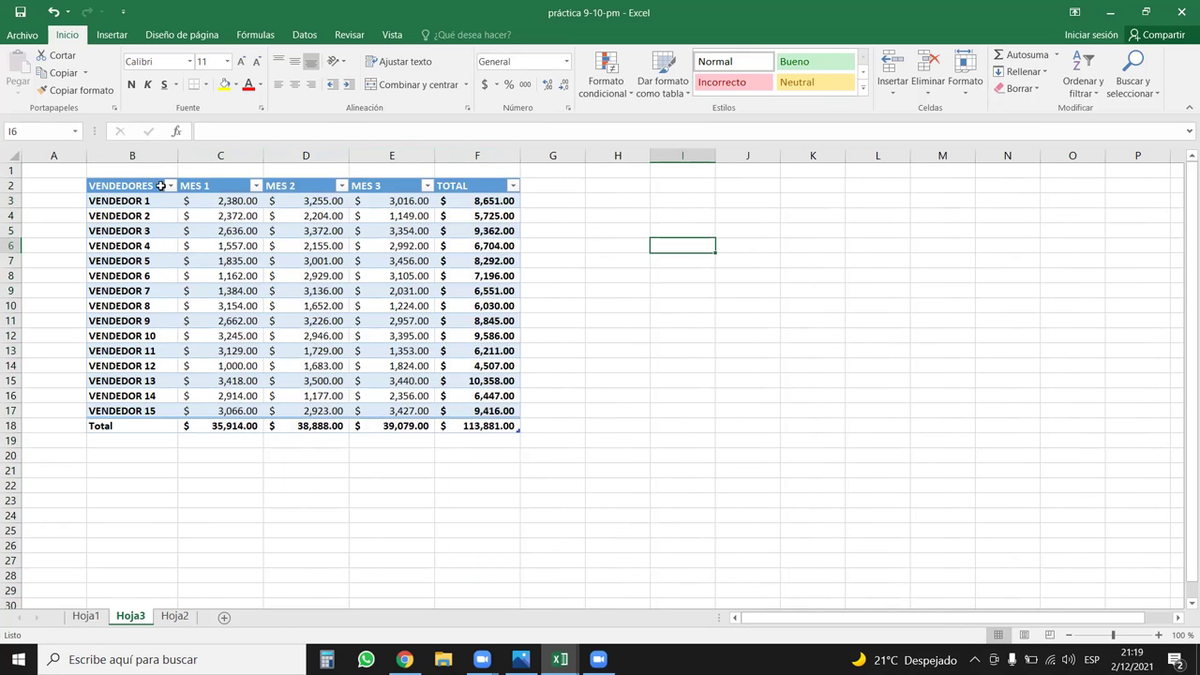
Center the header row B2:F2 and the vendor names VENDEDOR 1–15
{"action": "left_click_drag", "start_coordinate": [160, 186], "coordinate": [457, 185]}
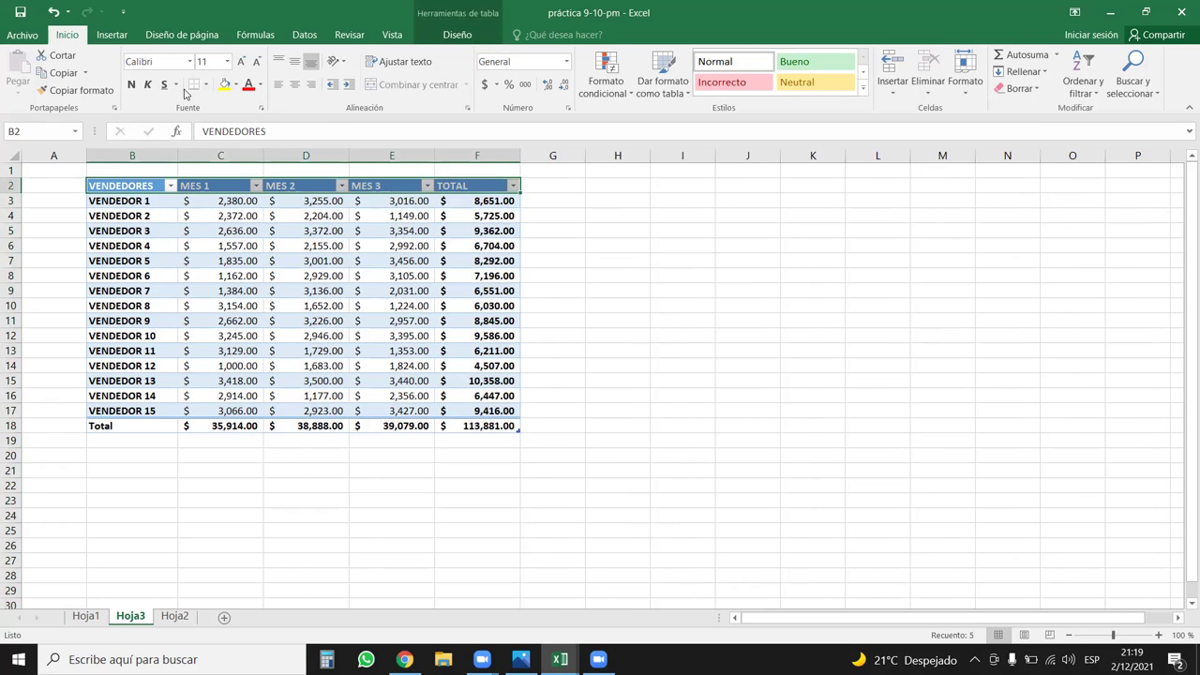
{"action": "left_click", "coordinate": [296, 86]}
{"action": "left_click_drag", "start_coordinate": [113, 202], "coordinate": [157, 413]}
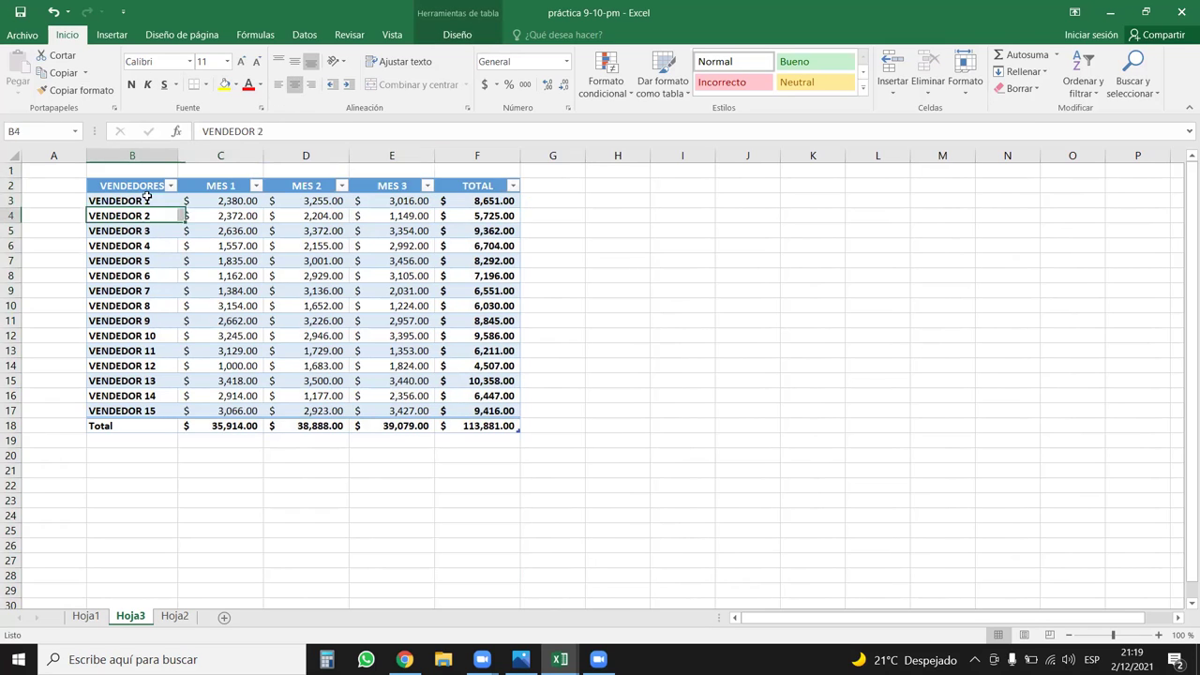
{"action": "left_click", "coordinate": [295, 84]}
{"action": "left_click", "coordinate": [561, 377]}
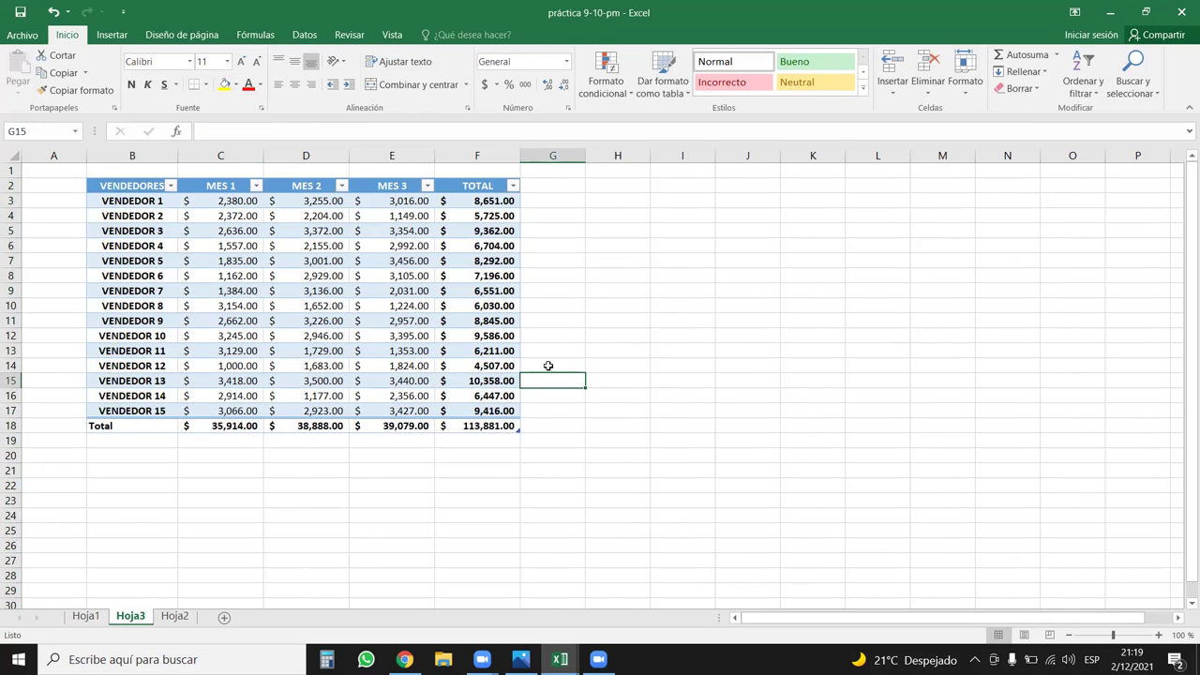
{"action": "left_click", "coordinate": [136, 426]}
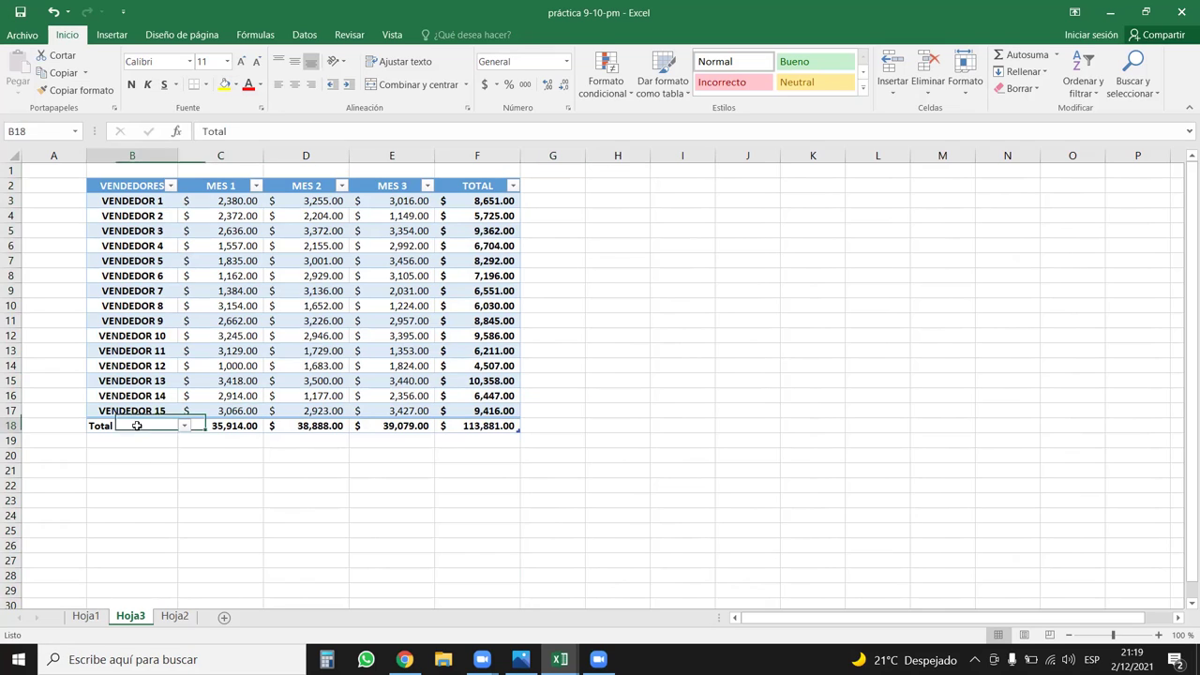
Center the Total label in B18 and apply a light grey banded table style
{"action": "left_click", "coordinate": [297, 85]}
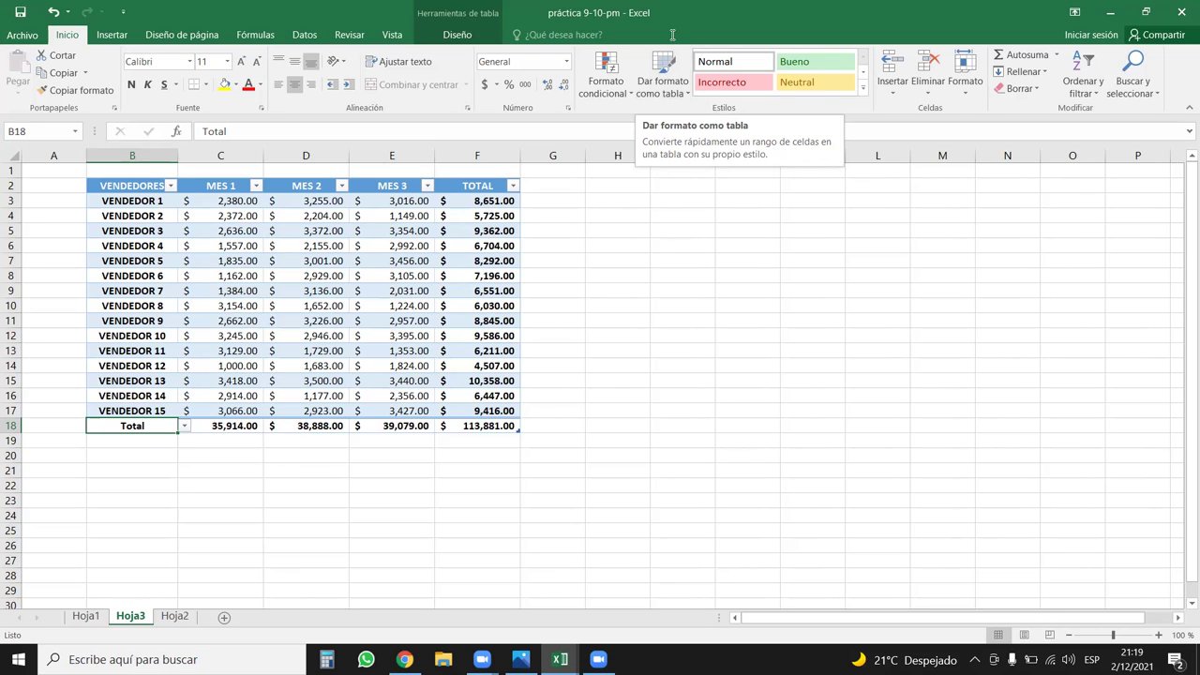
{"action": "left_click", "coordinate": [458, 35]}
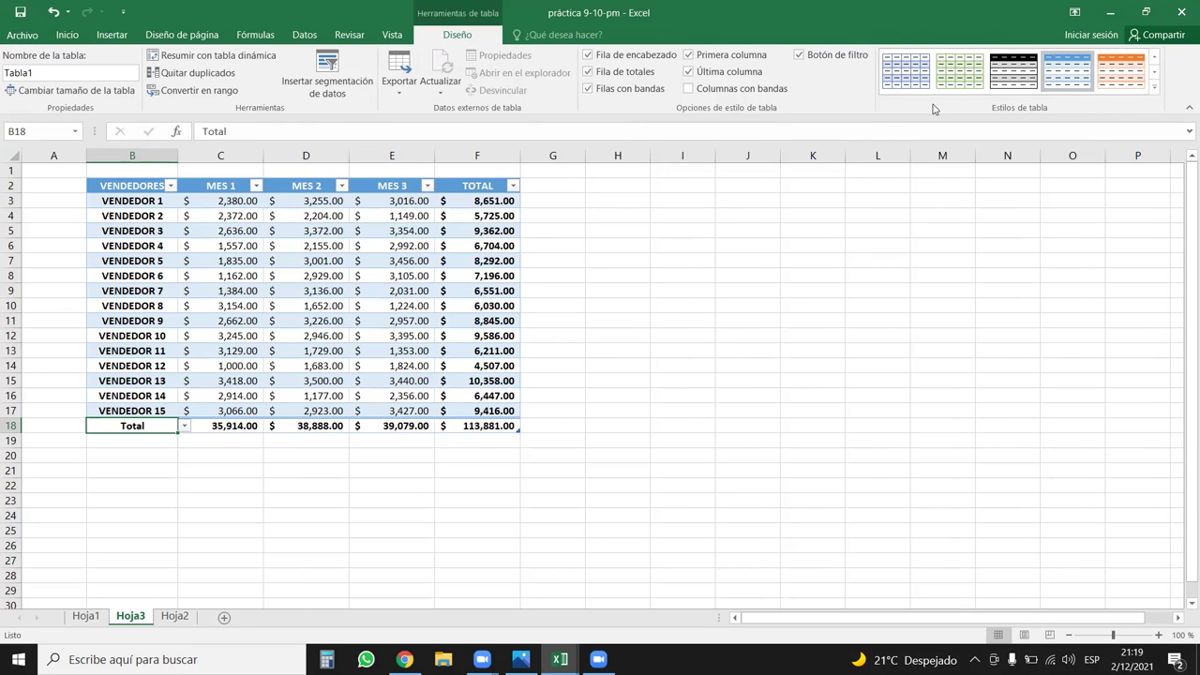
{"action": "left_click", "coordinate": [1154, 58]}
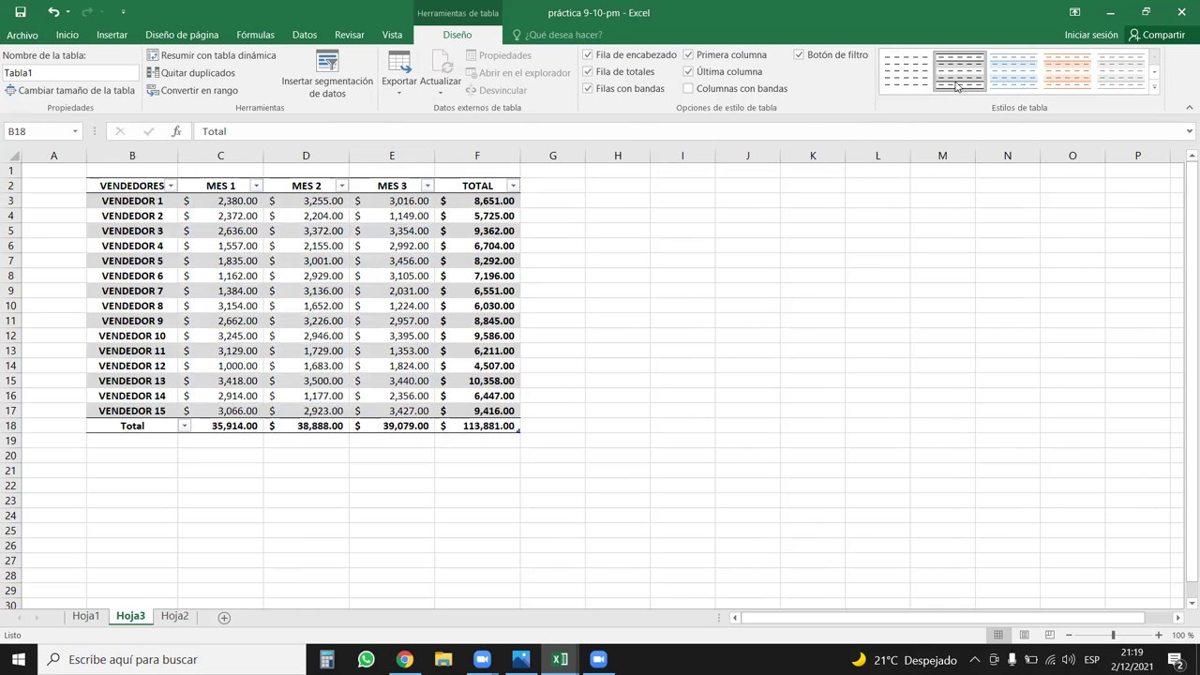
{"action": "left_click", "coordinate": [1154, 86]}
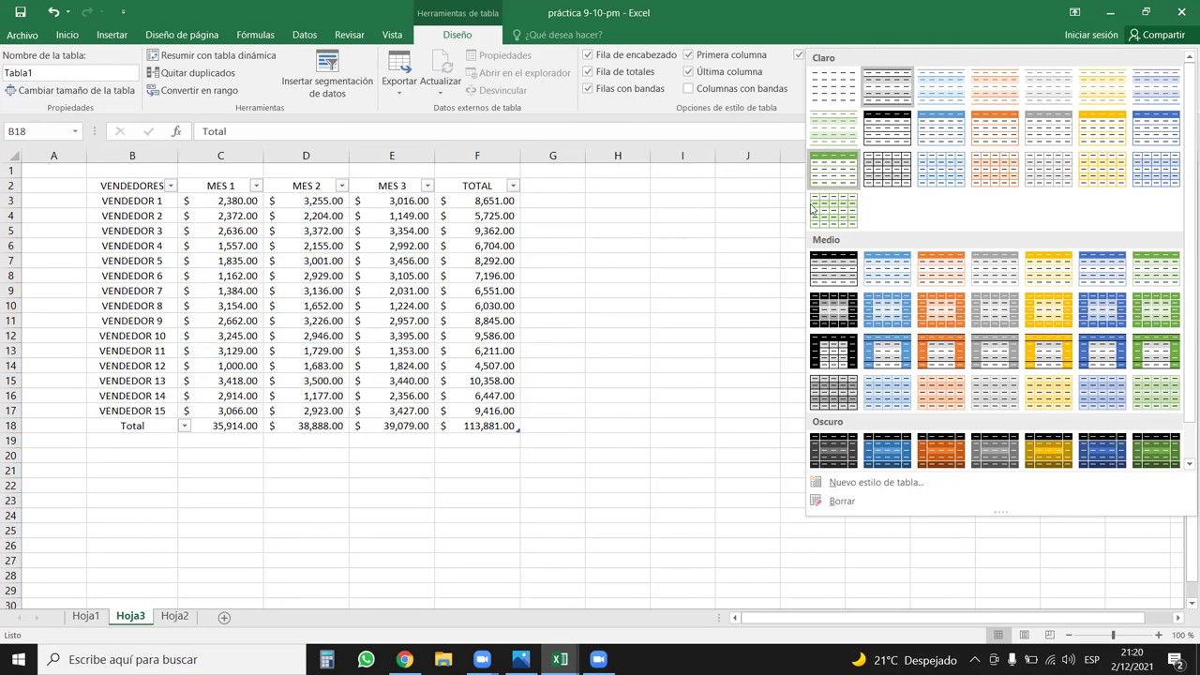
Create a new table style giving the whole table a thick red border
{"action": "left_click", "coordinate": [836, 481]}
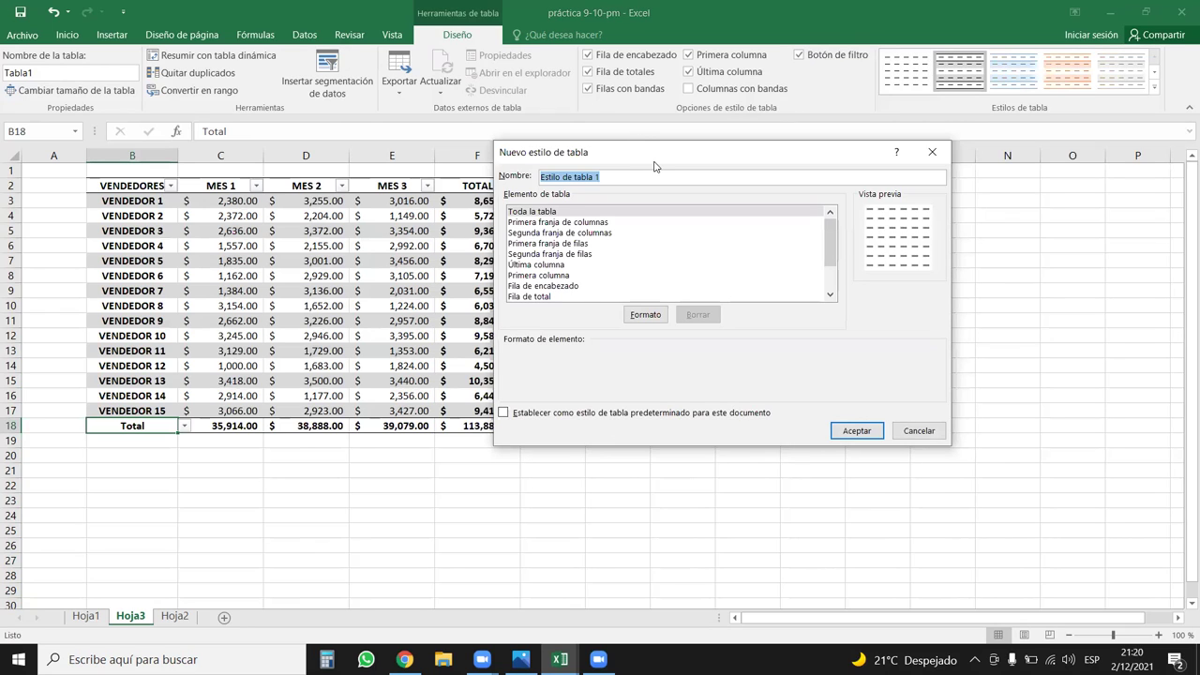
{"action": "left_click_drag", "start_coordinate": [655, 166], "coordinate": [769, 183]}
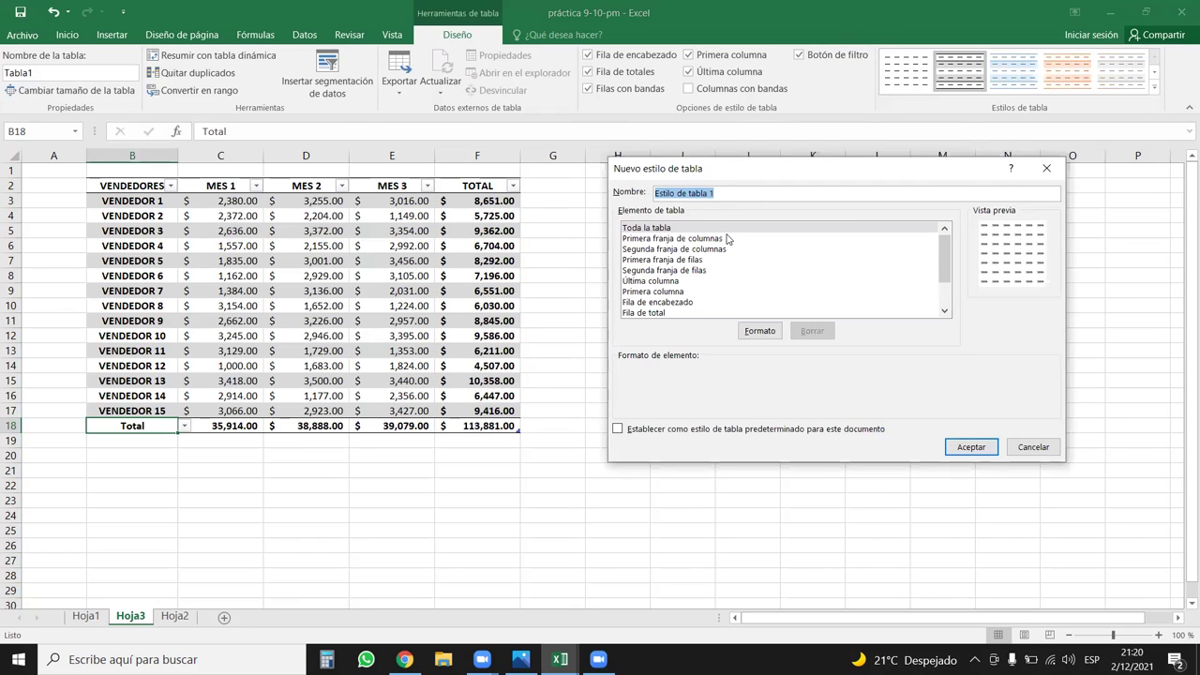
{"action": "left_click", "coordinate": [676, 229]}
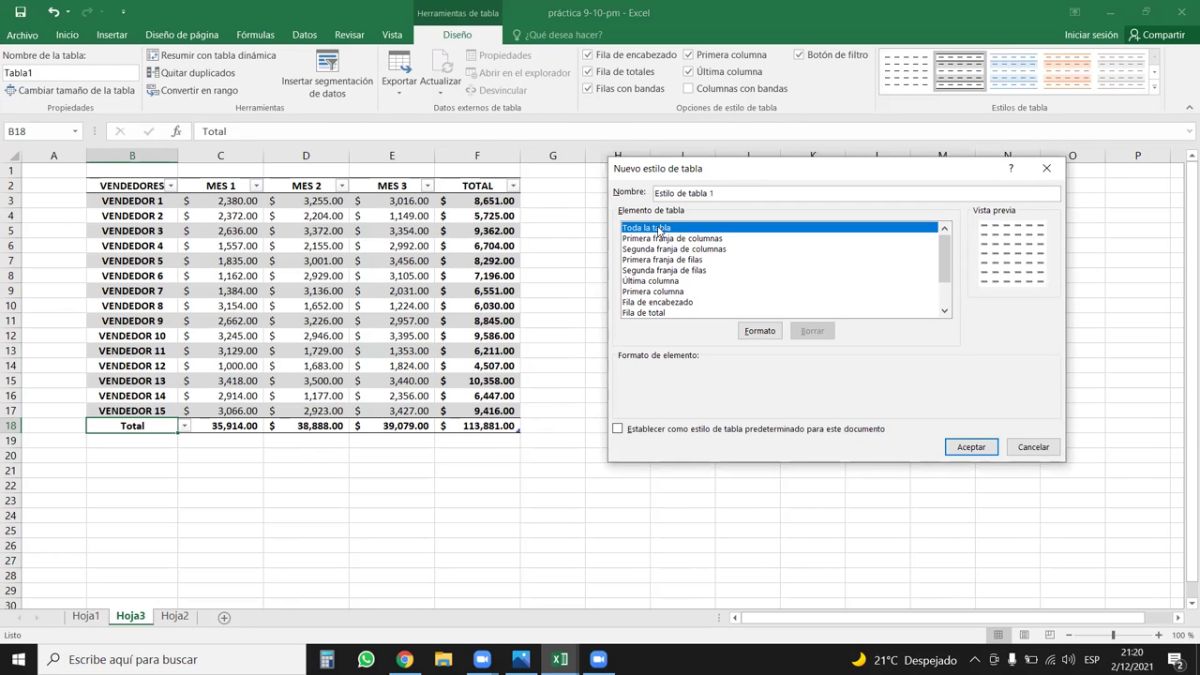
{"action": "left_click", "coordinate": [760, 331]}
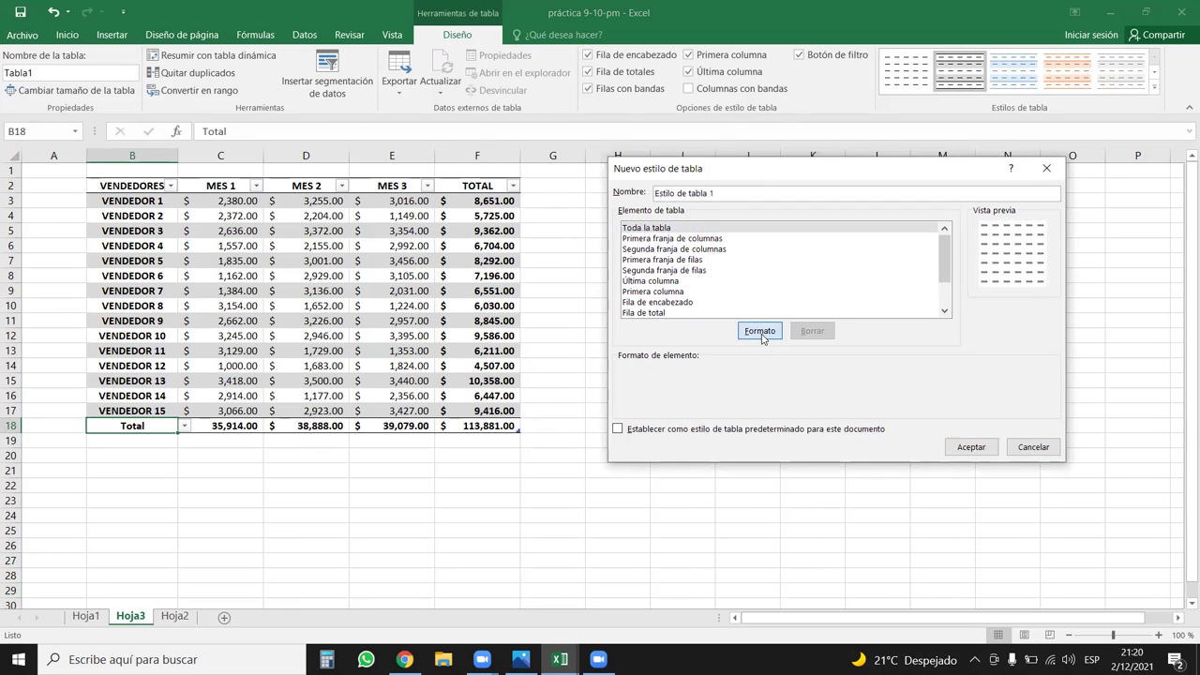
{"action": "left_click_drag", "start_coordinate": [599, 106], "coordinate": [647, 178]}
{"action": "left_click", "coordinate": [653, 165]}
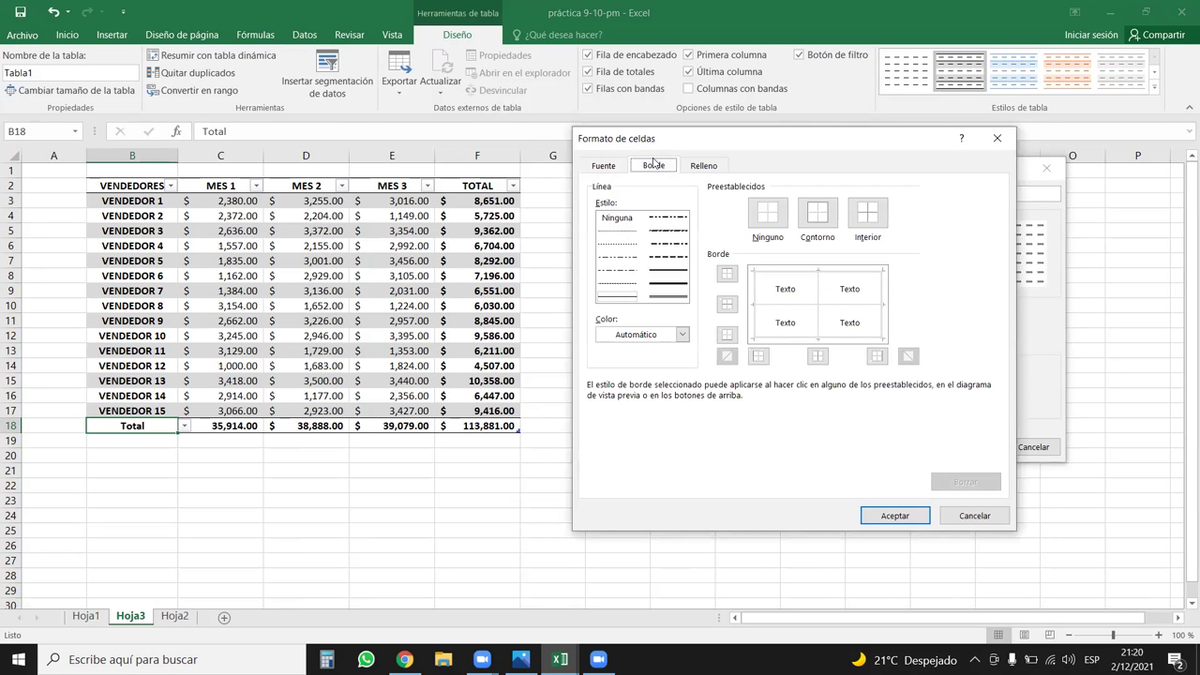
{"action": "left_click", "coordinate": [683, 333]}
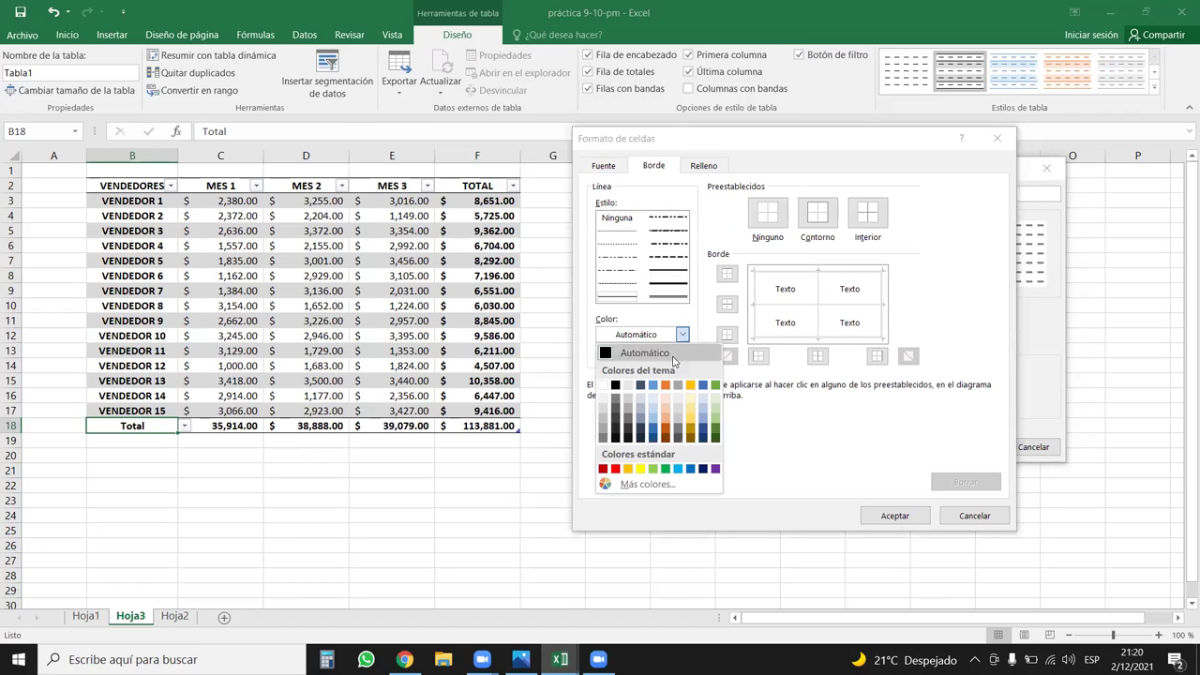
{"action": "left_click", "coordinate": [615, 469]}
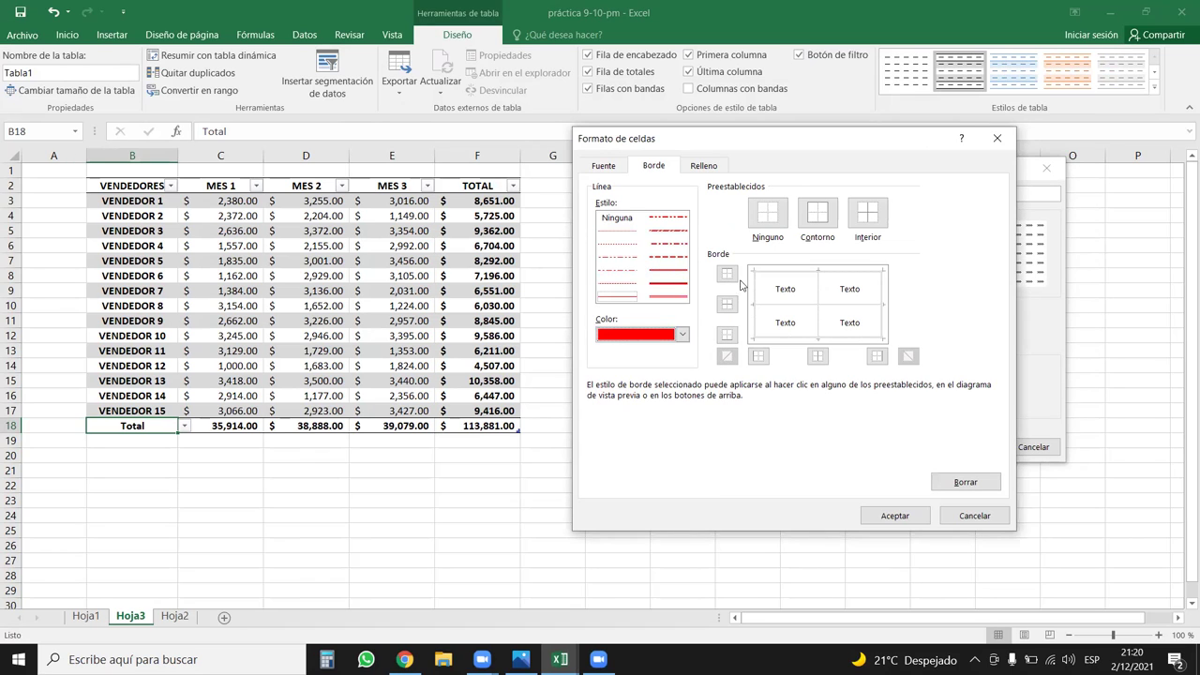
{"action": "left_click", "coordinate": [673, 289]}
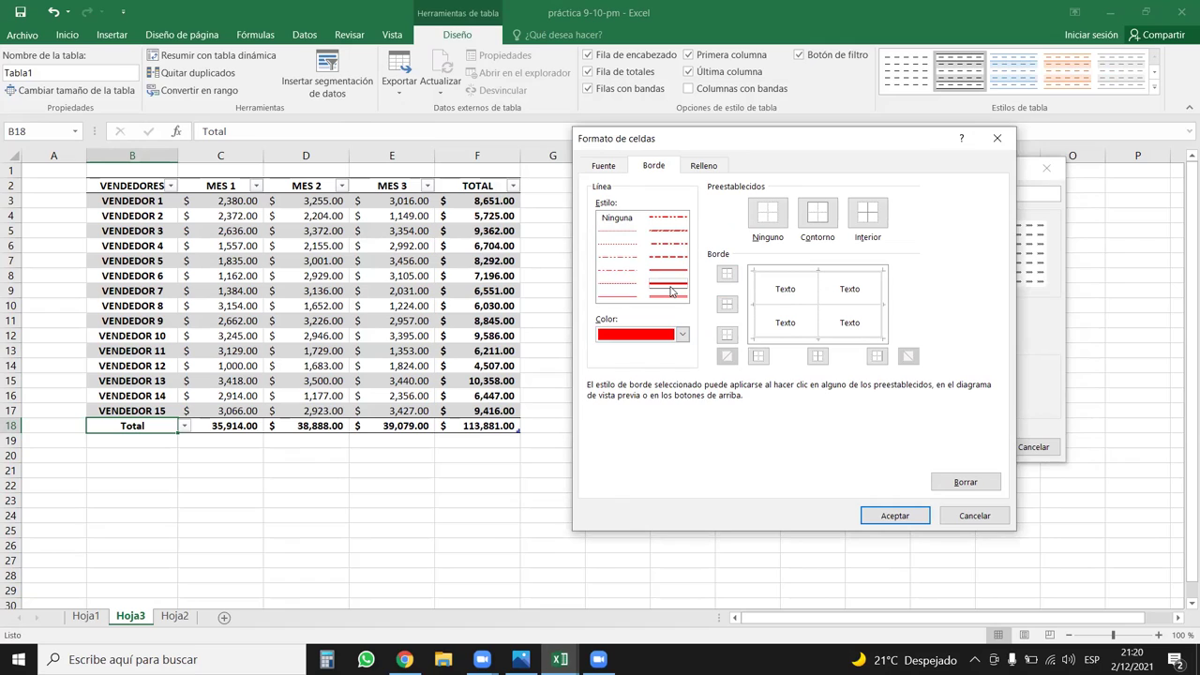
Give the custom table style red outer, bottom and inner vertical and horizontal borders
{"action": "left_click", "coordinate": [757, 309]}
{"action": "left_click", "coordinate": [785, 274]}
{"action": "left_click", "coordinate": [883, 295]}
{"action": "left_click", "coordinate": [849, 339]}
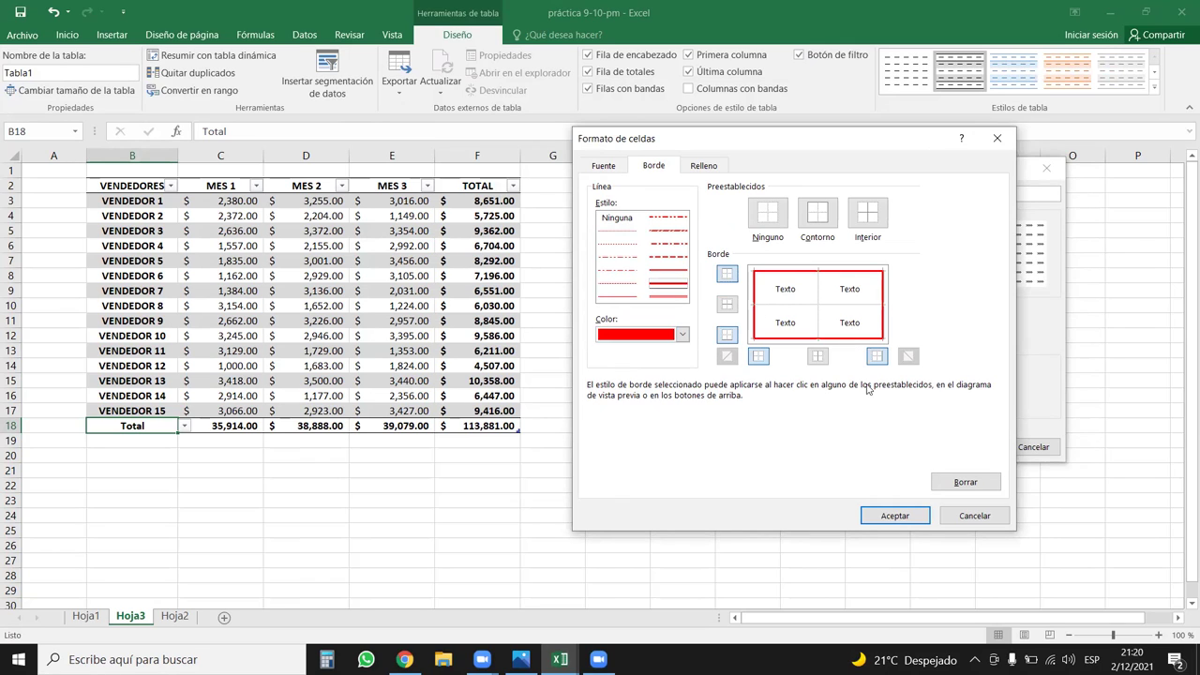
{"action": "left_click", "coordinate": [633, 300]}
{"action": "left_click", "coordinate": [817, 286]}
{"action": "left_click", "coordinate": [812, 307]}
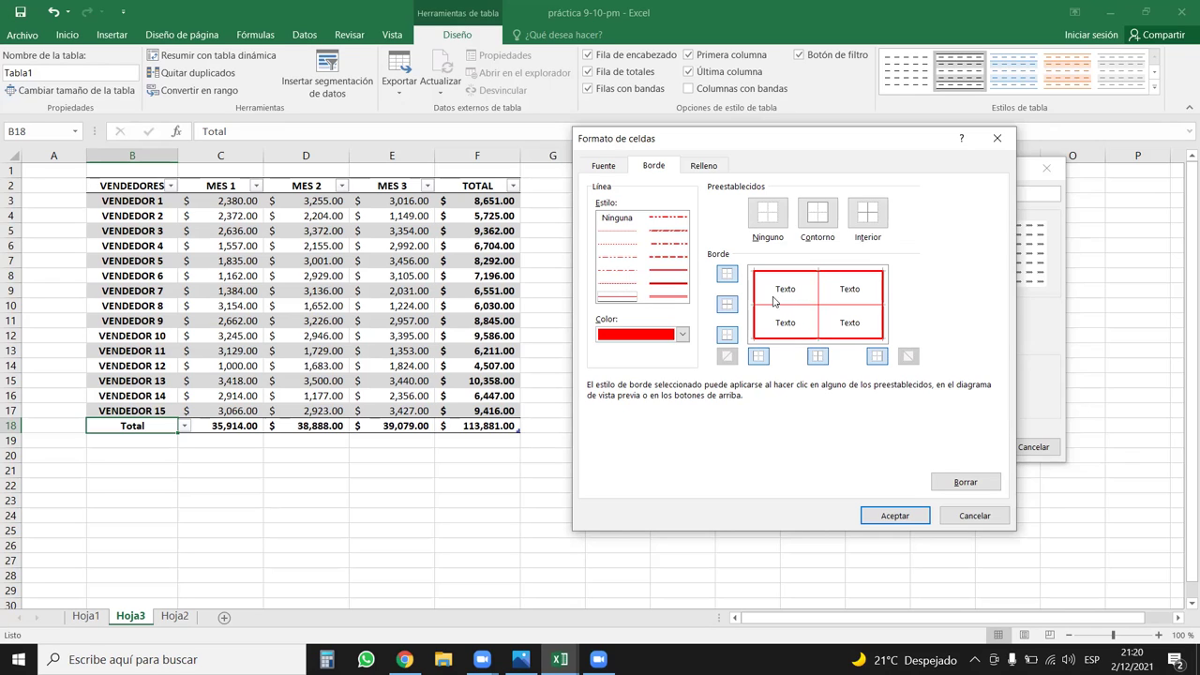
Confirm the red border formatting and save the new style as Estilo de tabla 1
{"action": "left_click", "coordinate": [698, 166]}
{"action": "left_click", "coordinate": [652, 173]}
{"action": "left_click", "coordinate": [895, 515]}
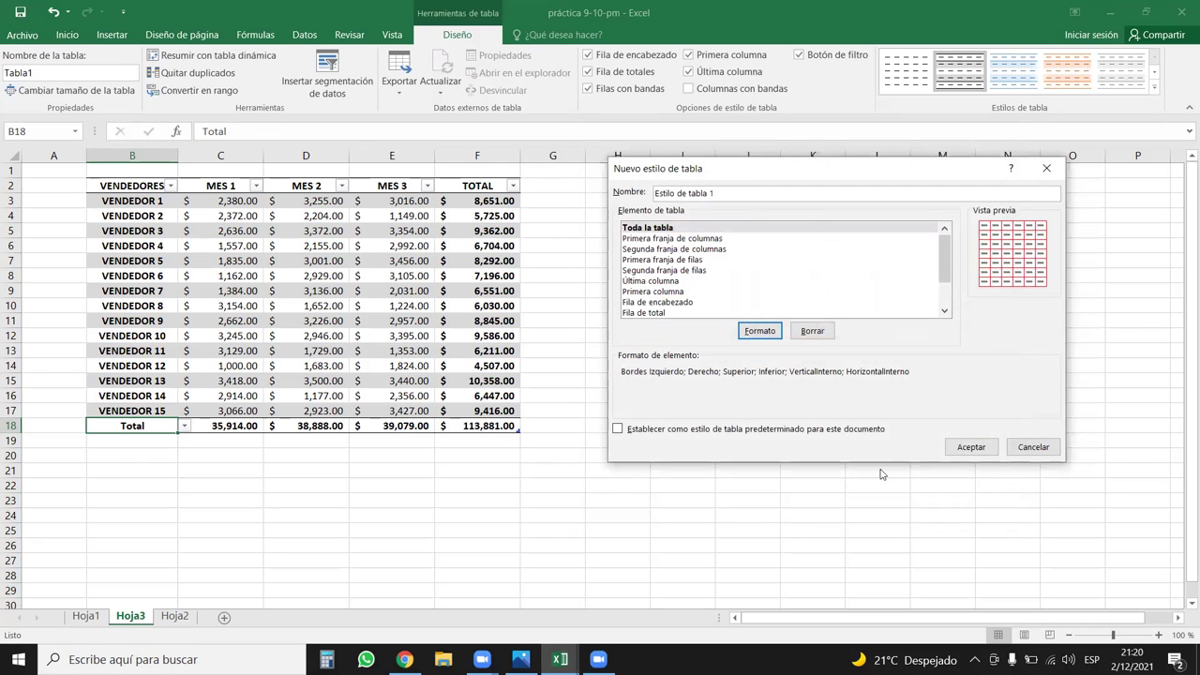
{"action": "left_click", "coordinate": [971, 447]}
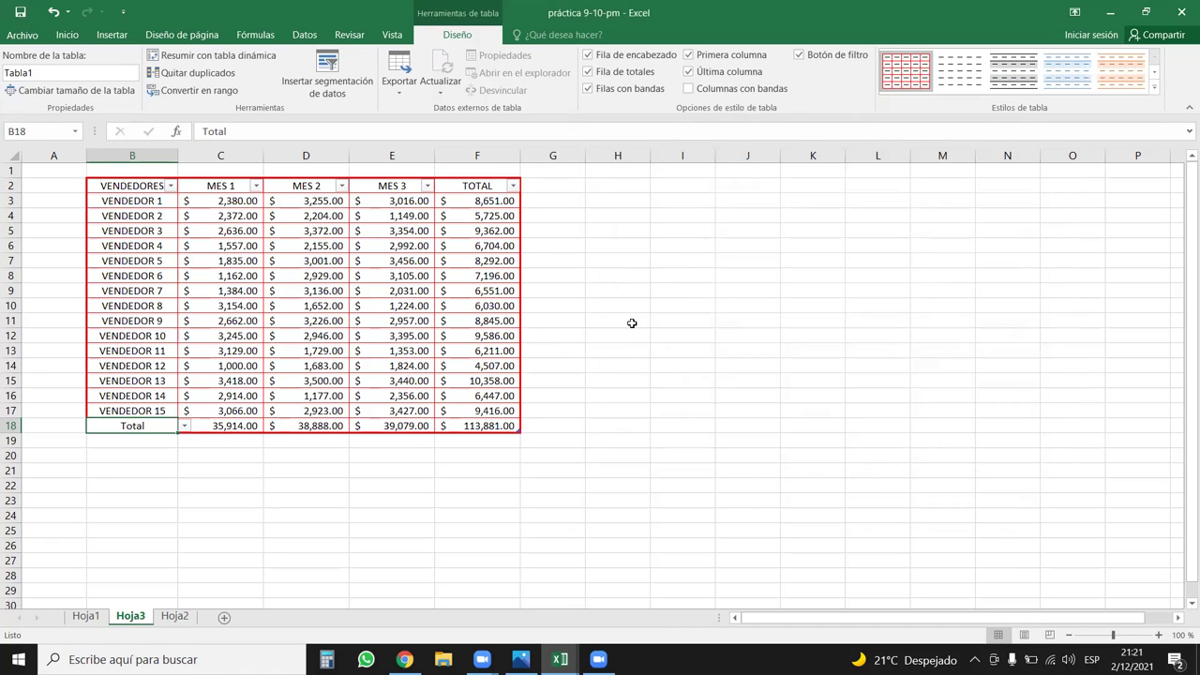
Select cell E13, then open the custom style's editor and close it unchanged
{"action": "left_click", "coordinate": [387, 351]}
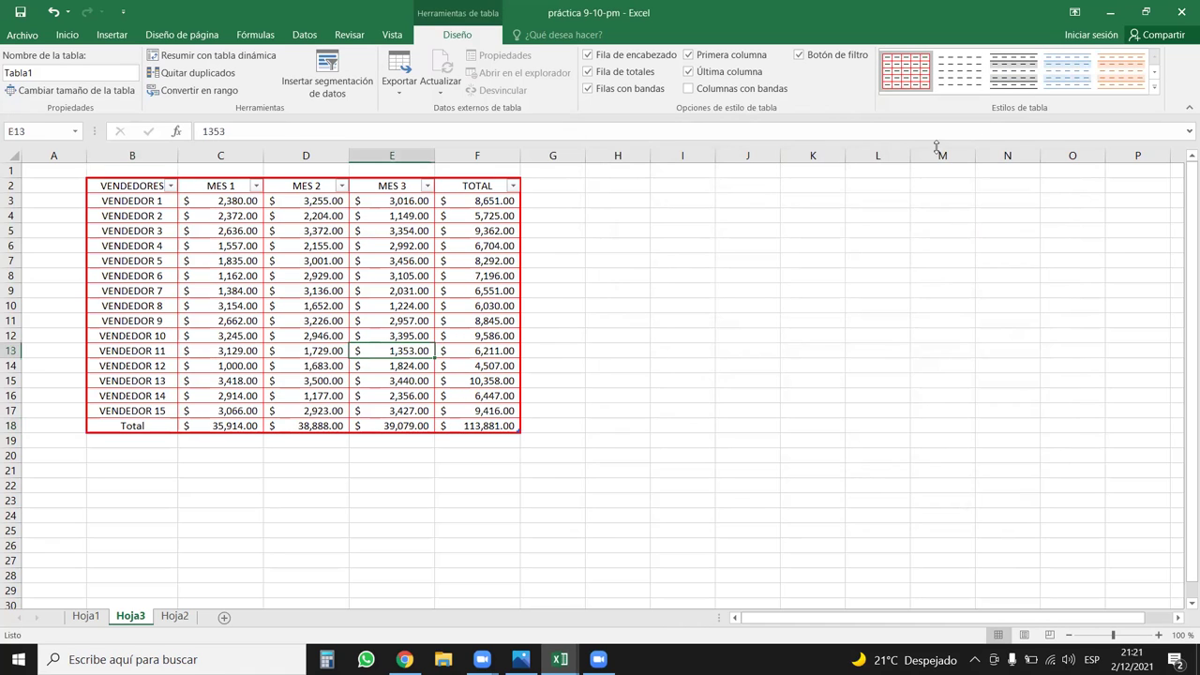
{"action": "right_click", "coordinate": [910, 74]}
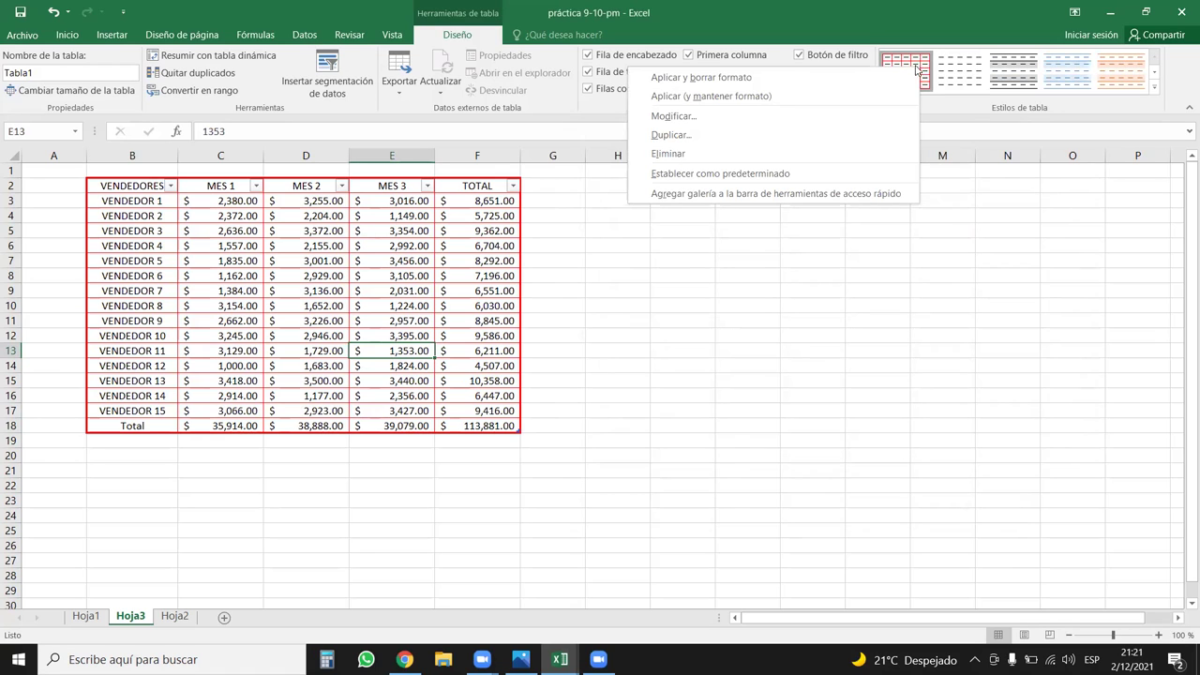
{"action": "left_click", "coordinate": [692, 116]}
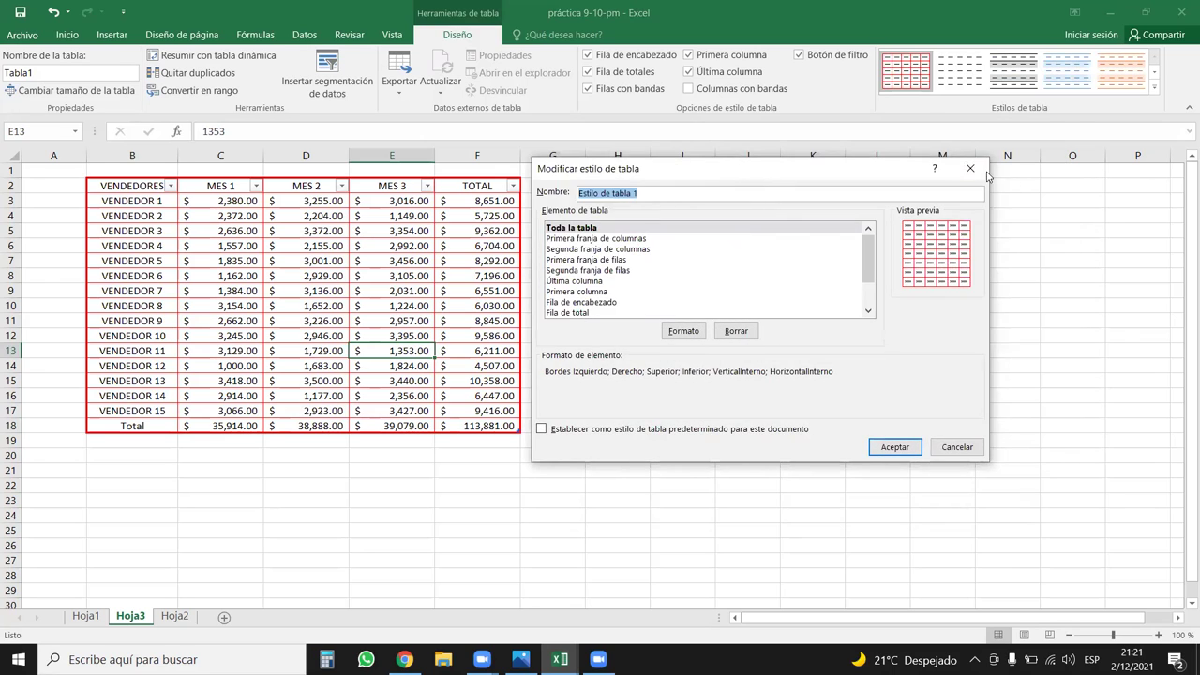
{"action": "left_click", "coordinate": [973, 170]}
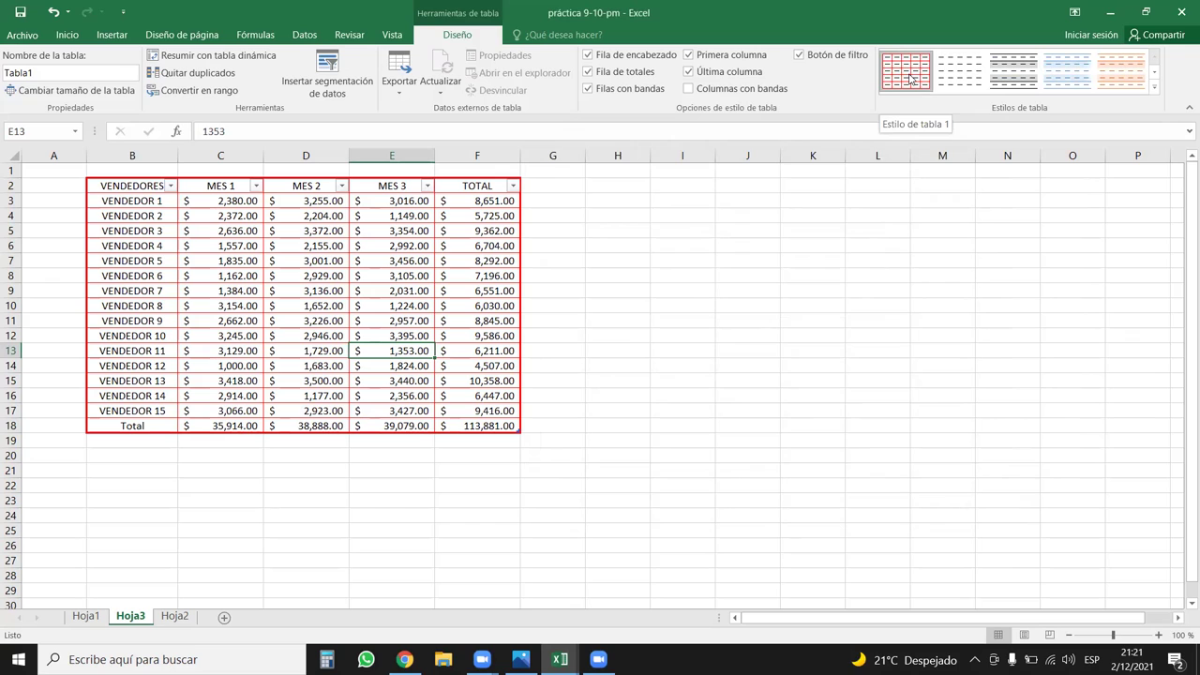
Duplicate the custom style as Estilo de tabla 1 2, then reapply the original red-bordered style
{"action": "right_click", "coordinate": [910, 79]}
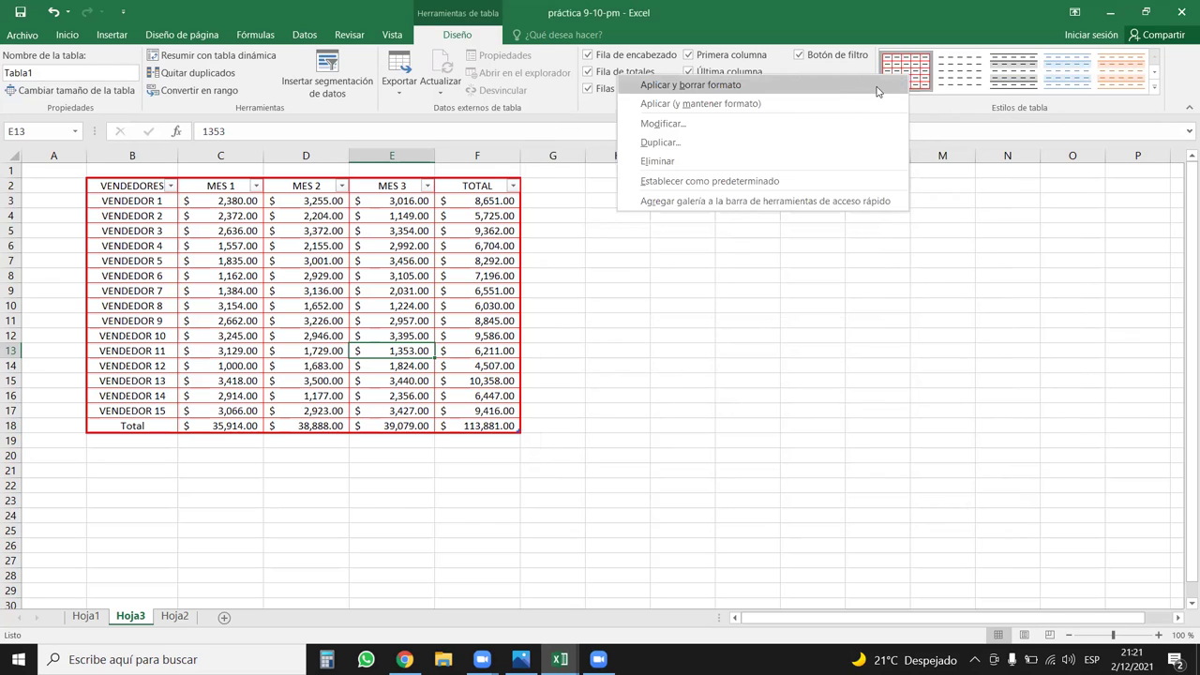
{"action": "left_click", "coordinate": [682, 143]}
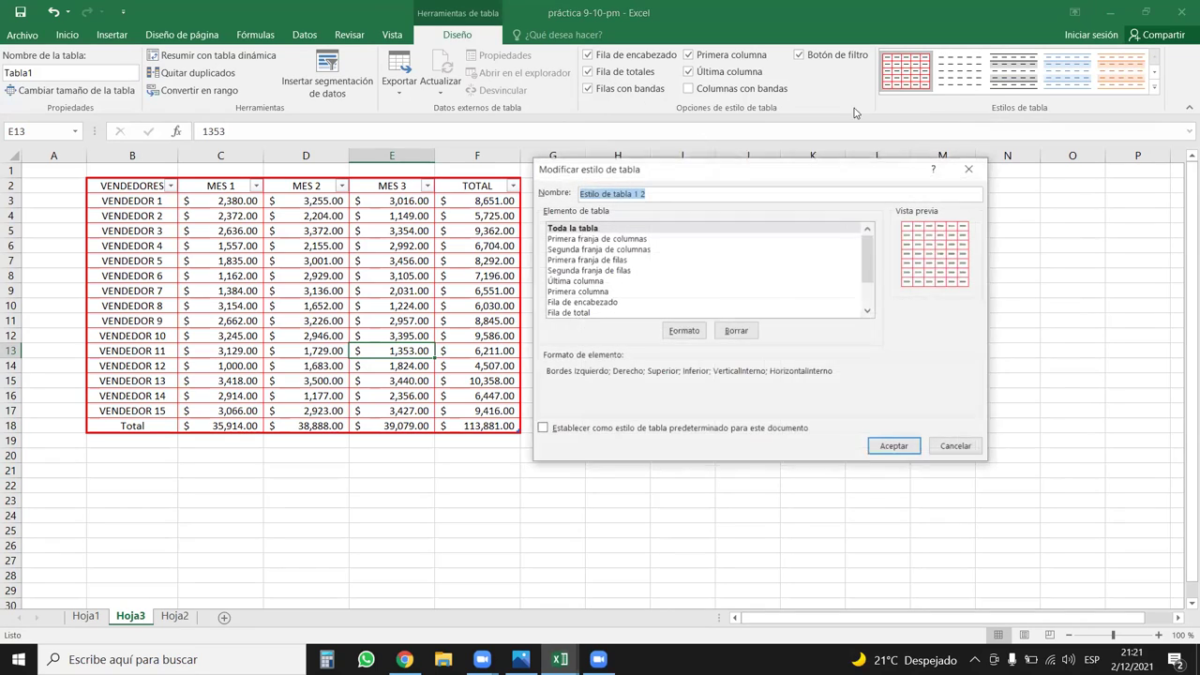
{"action": "left_click", "coordinate": [972, 172]}
{"action": "right_click", "coordinate": [906, 70]}
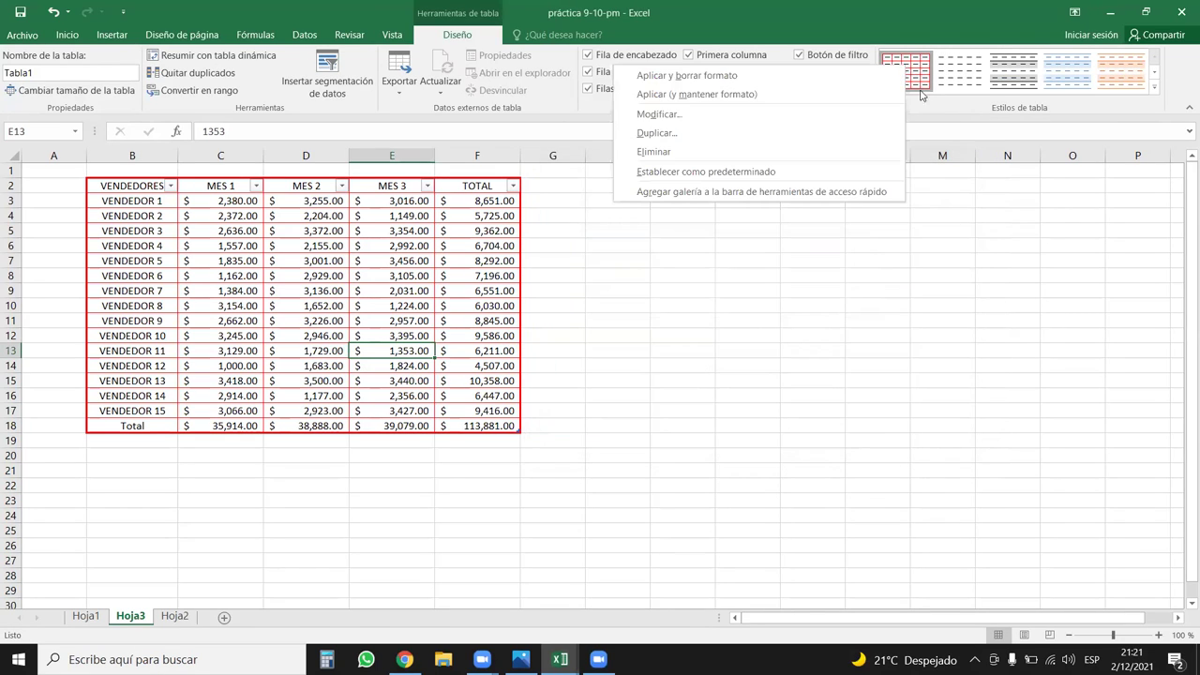
{"action": "left_click", "coordinate": [729, 137]}
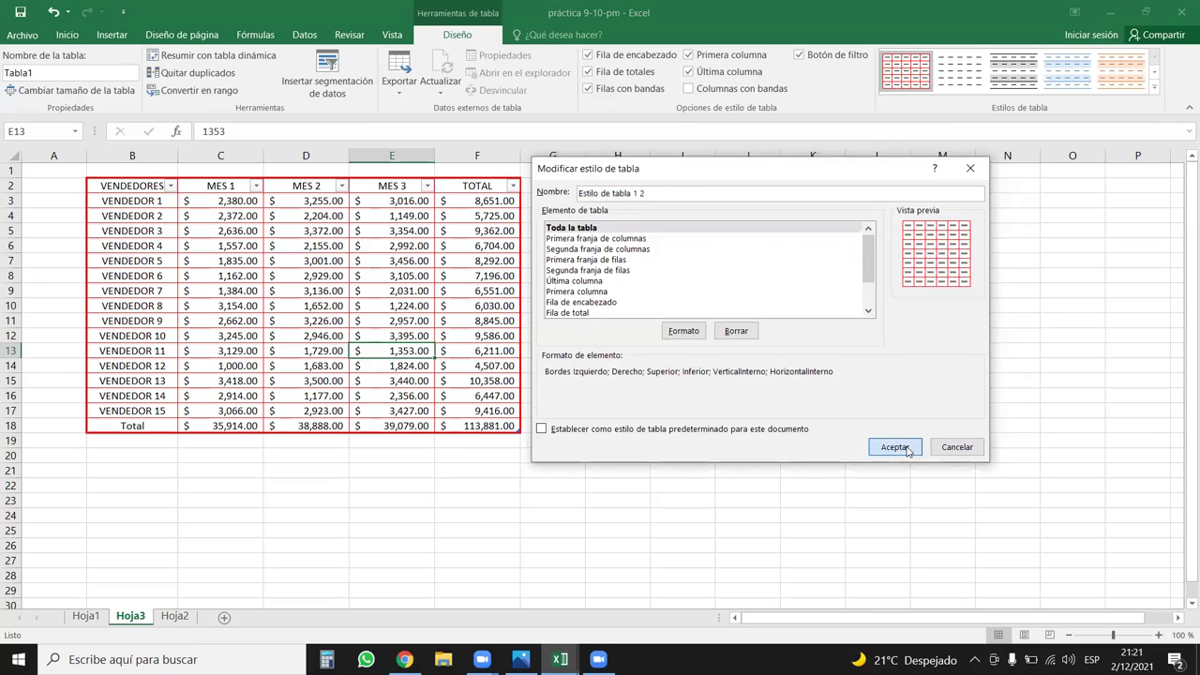
{"action": "left_click", "coordinate": [895, 446]}
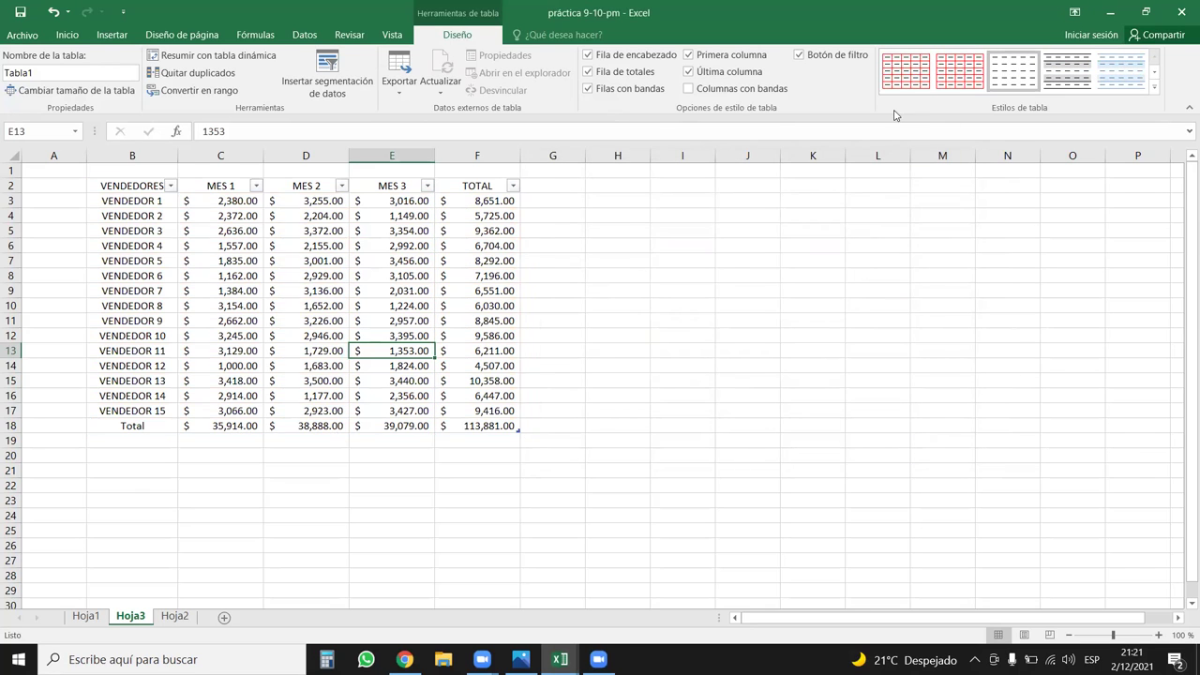
{"action": "left_click", "coordinate": [973, 84]}
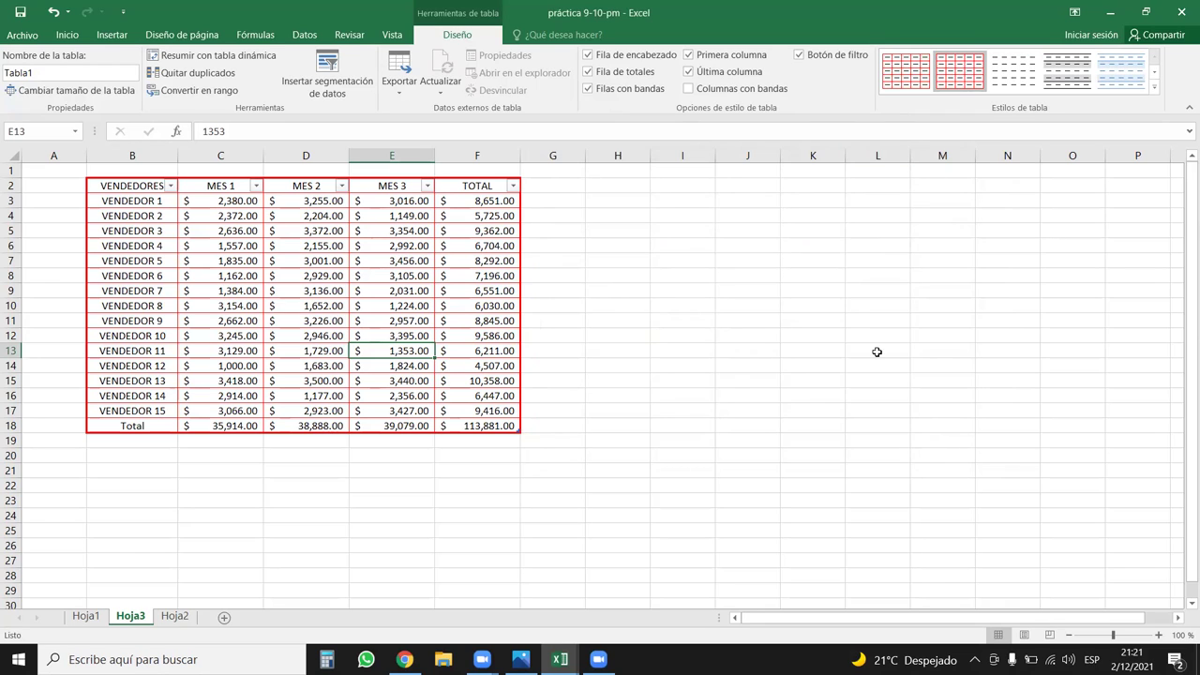
{"action": "left_click", "coordinate": [906, 72]}
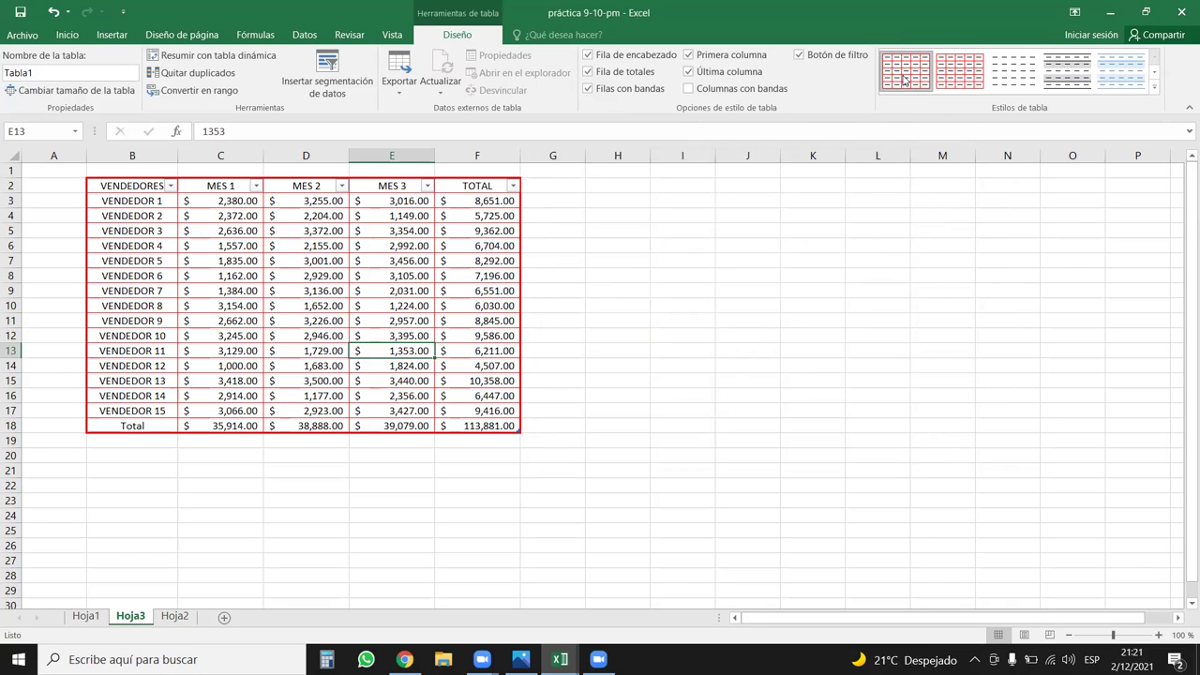
{"action": "right_click", "coordinate": [905, 75]}
Give the Primera franja de columnas element of Estilo de tabla 1 a light orange fill
{"action": "left_click", "coordinate": [969, 128]}
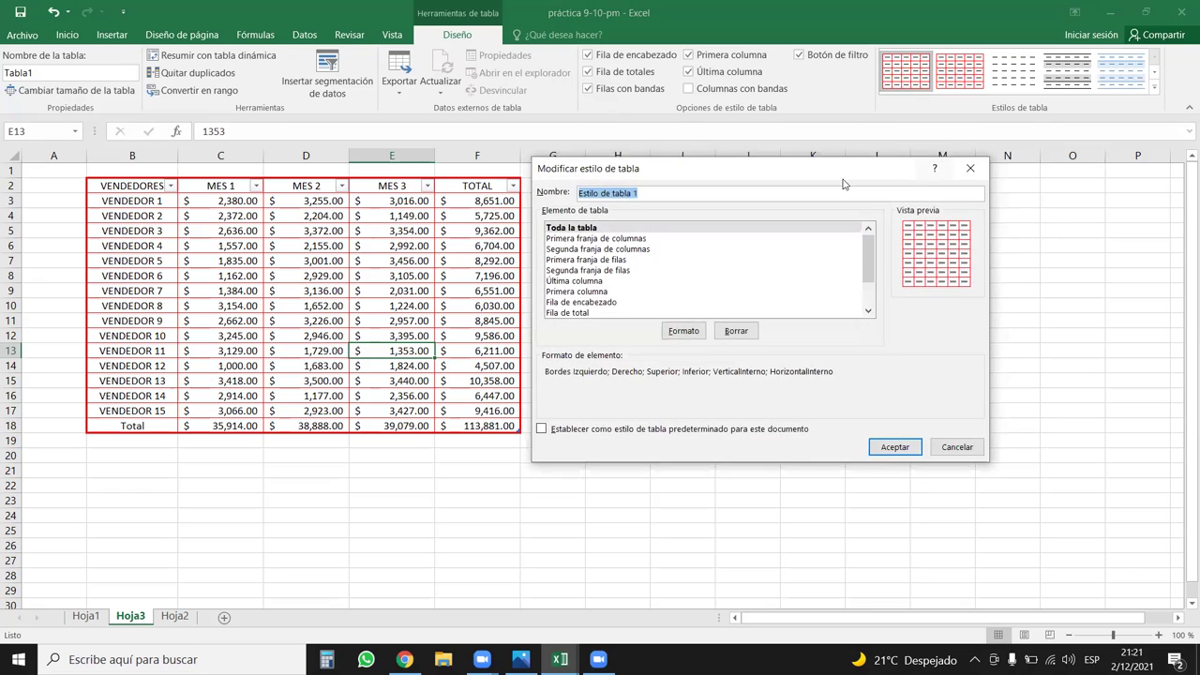
{"action": "left_click", "coordinate": [623, 239]}
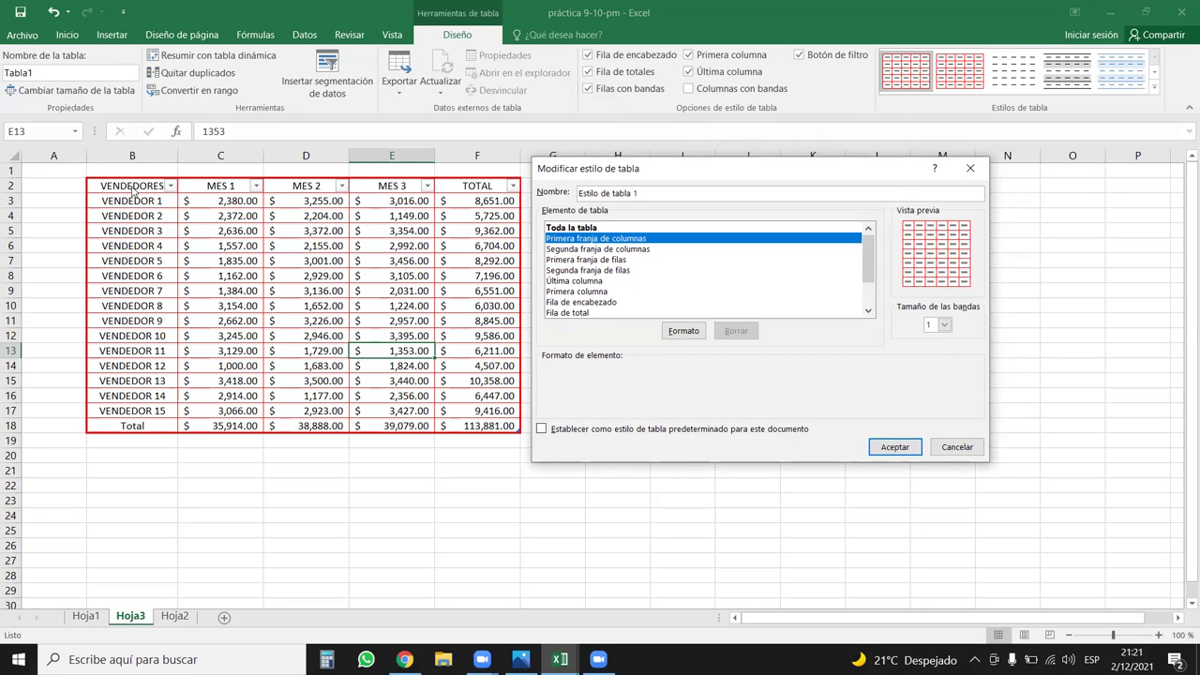
{"action": "left_click", "coordinate": [683, 330]}
{"action": "left_click", "coordinate": [572, 139]}
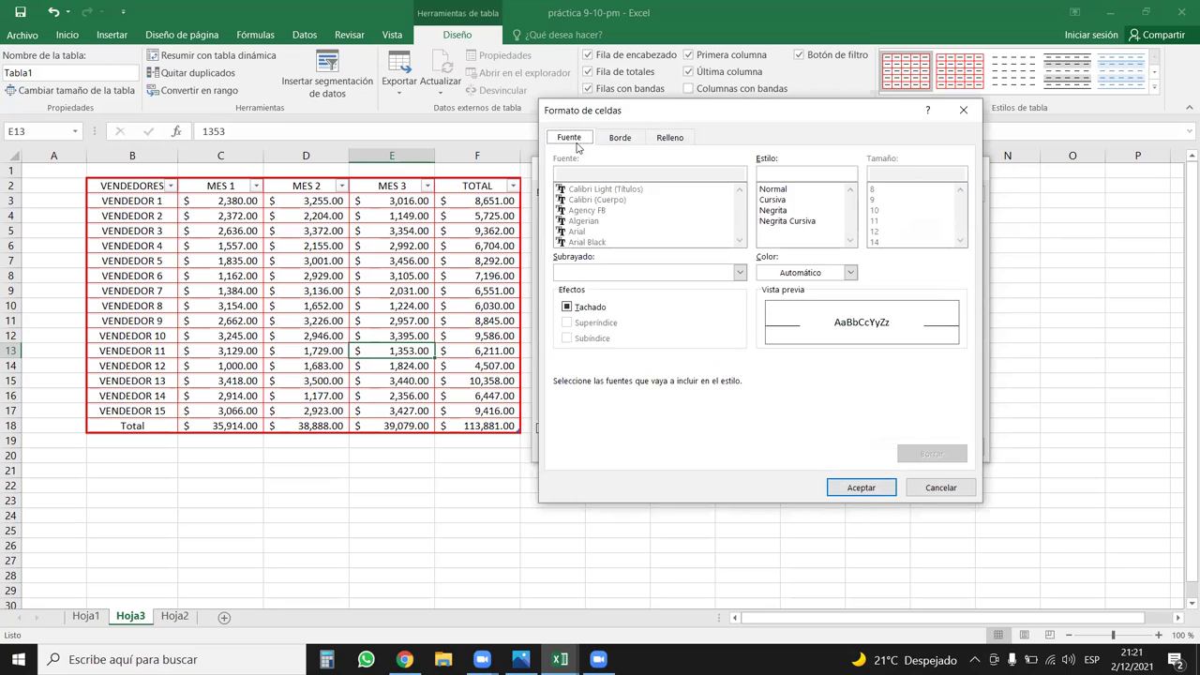
{"action": "left_click", "coordinate": [672, 137]}
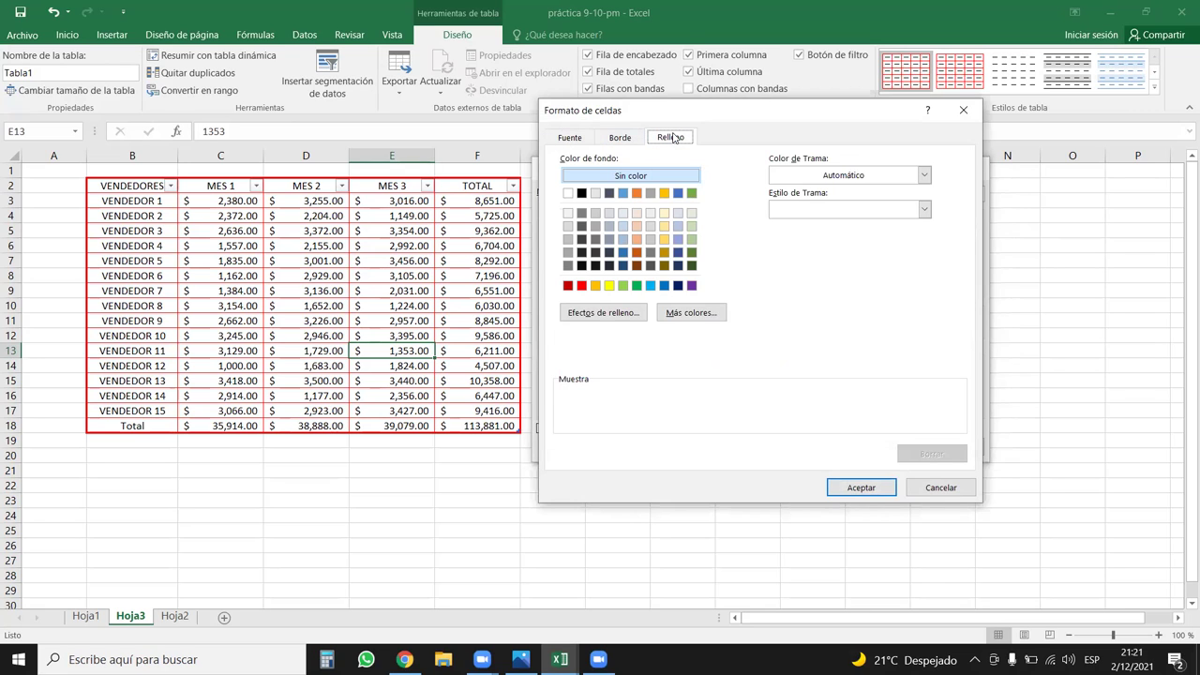
{"action": "left_click", "coordinate": [619, 139]}
{"action": "left_click", "coordinate": [673, 137]}
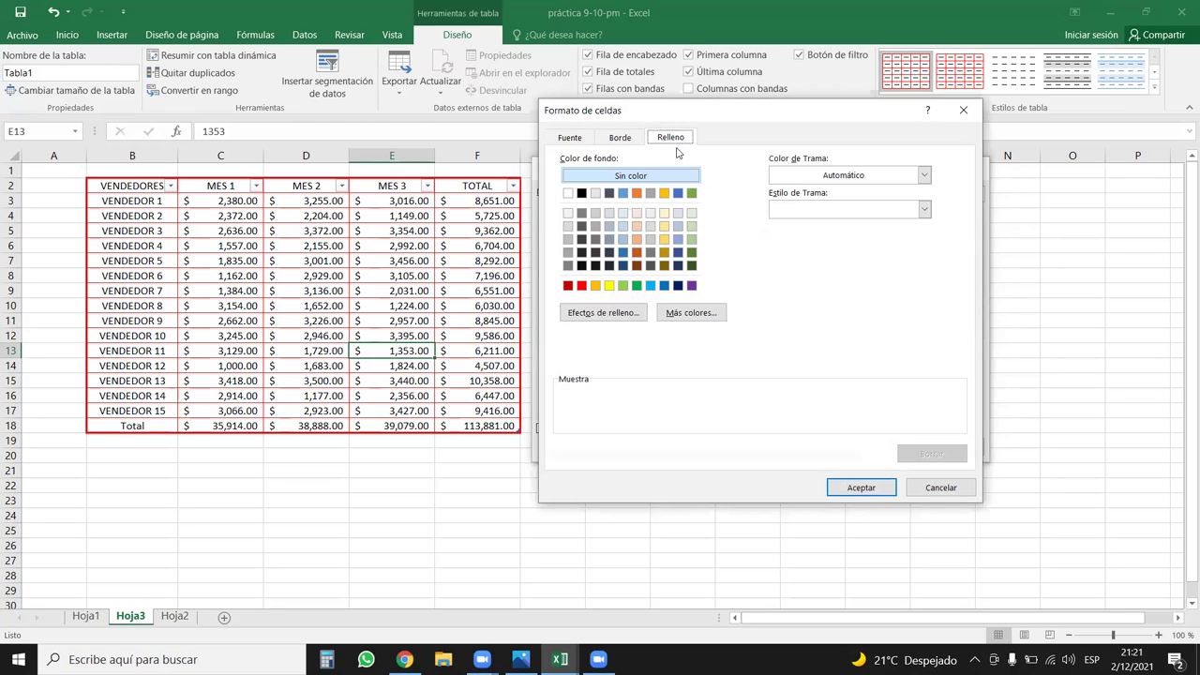
{"action": "left_click", "coordinate": [638, 229]}
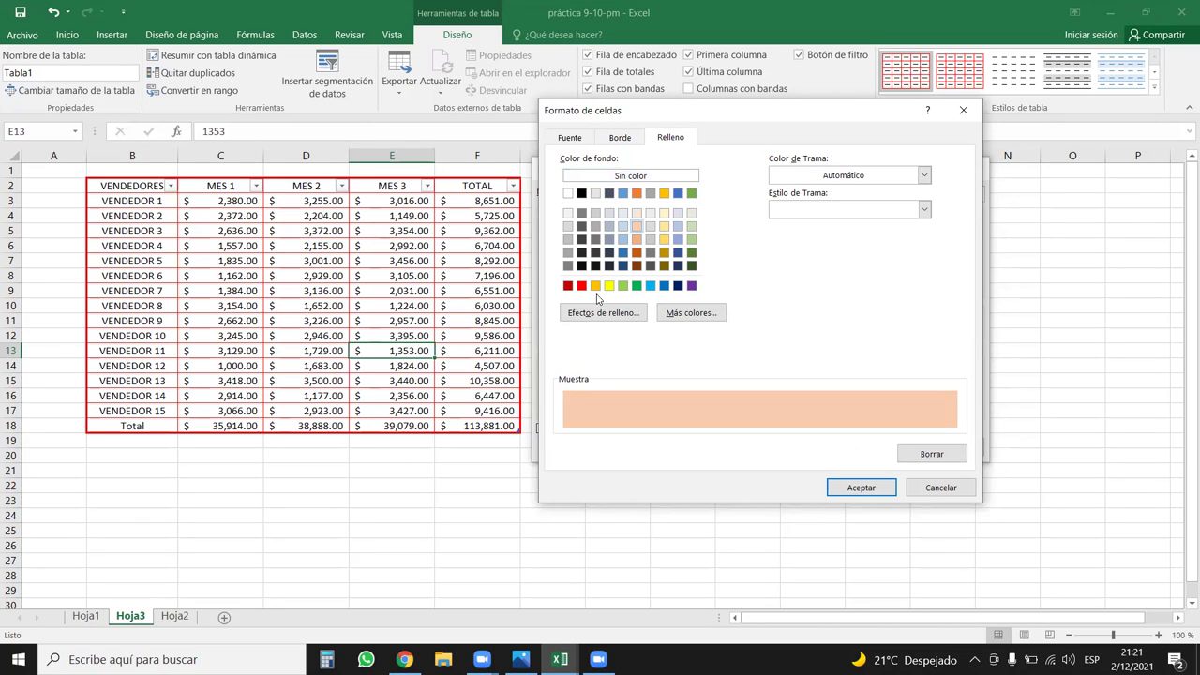
Make the first column stripe text bold red and save the style changes
{"action": "left_click", "coordinate": [624, 139]}
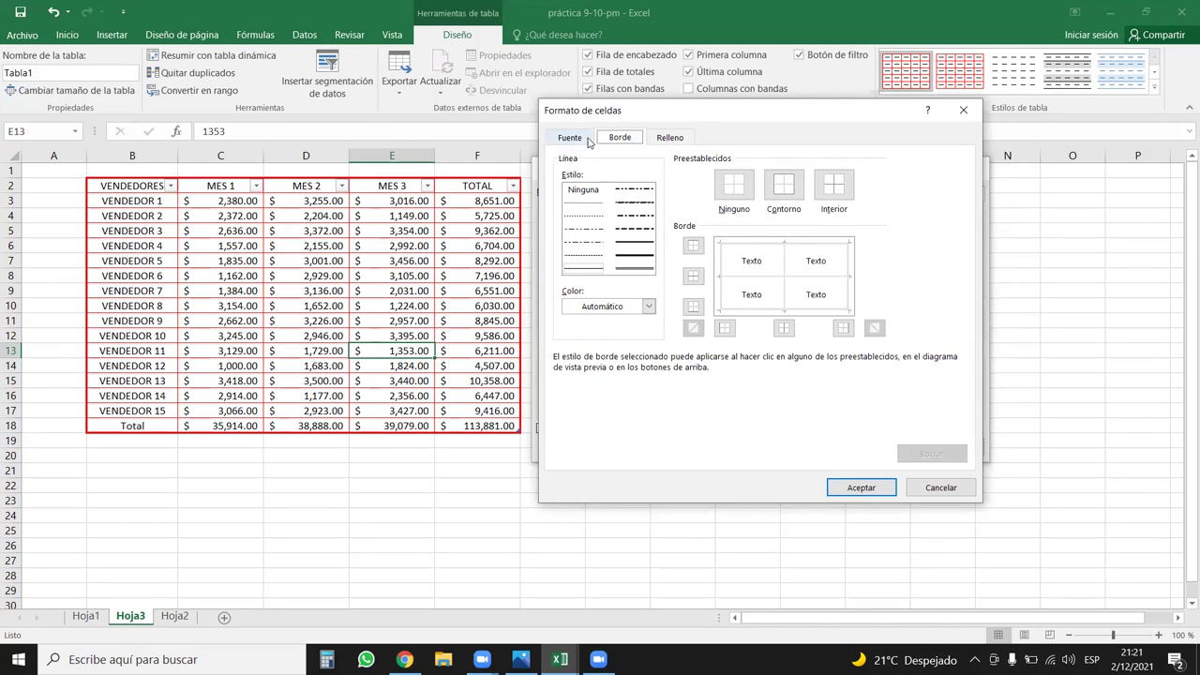
{"action": "left_click", "coordinate": [588, 139]}
{"action": "left_click", "coordinate": [851, 272]}
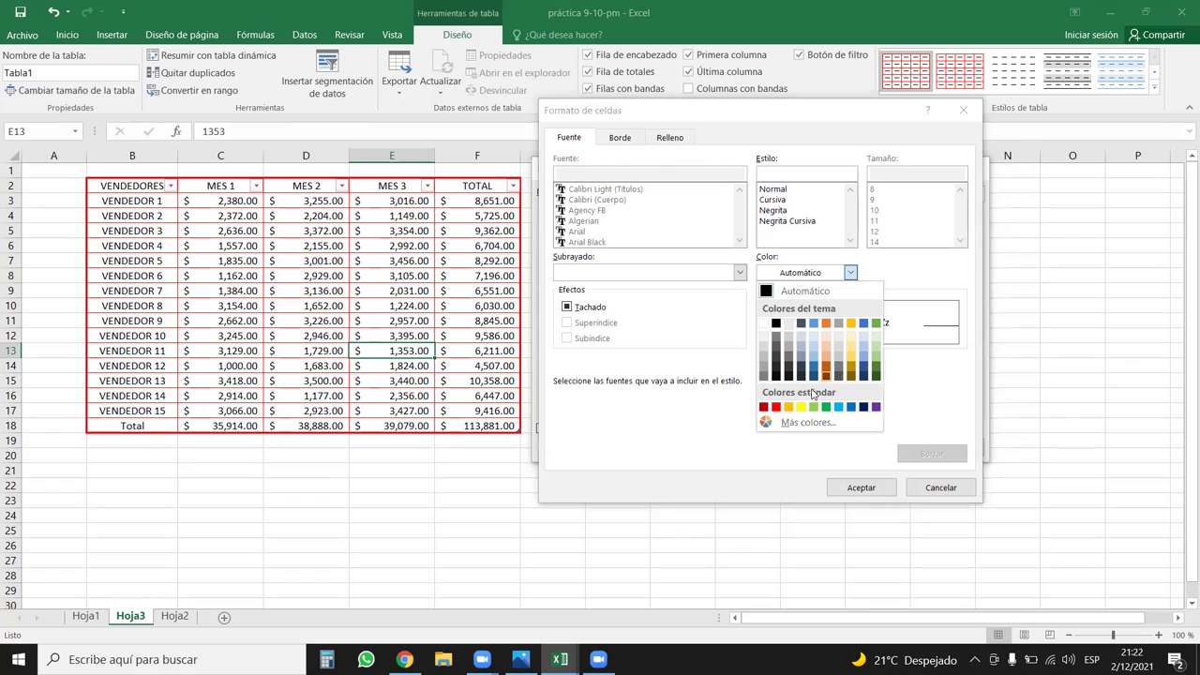
{"action": "left_click", "coordinate": [775, 406]}
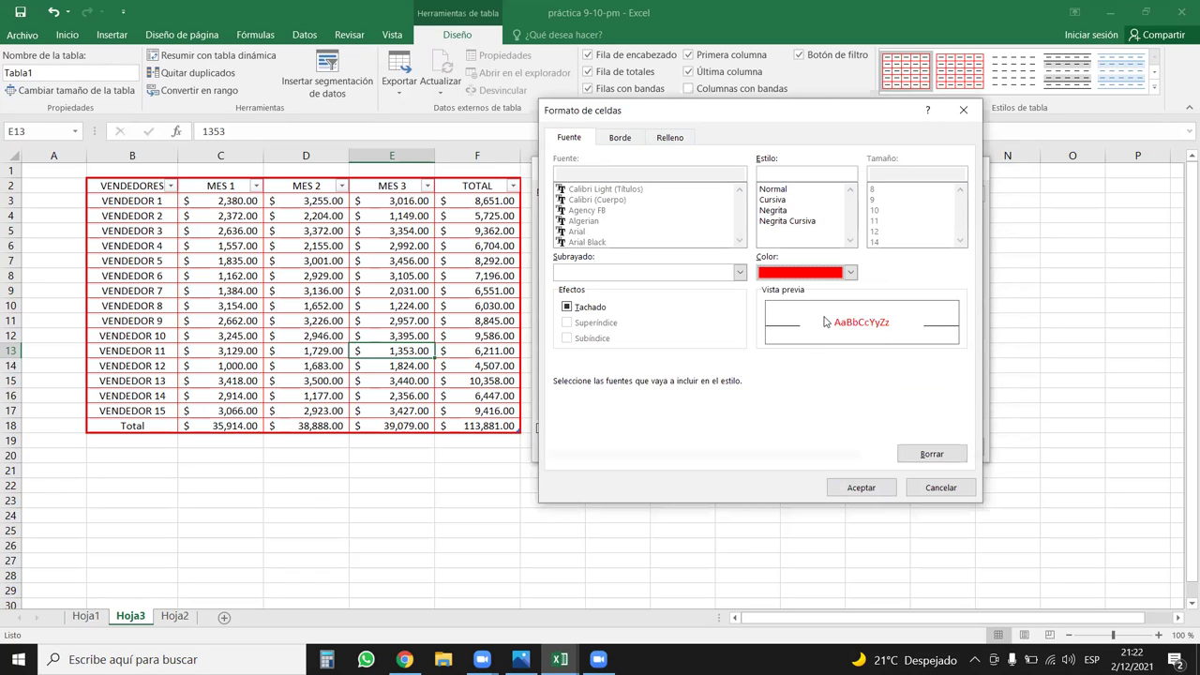
{"action": "left_click", "coordinate": [778, 190]}
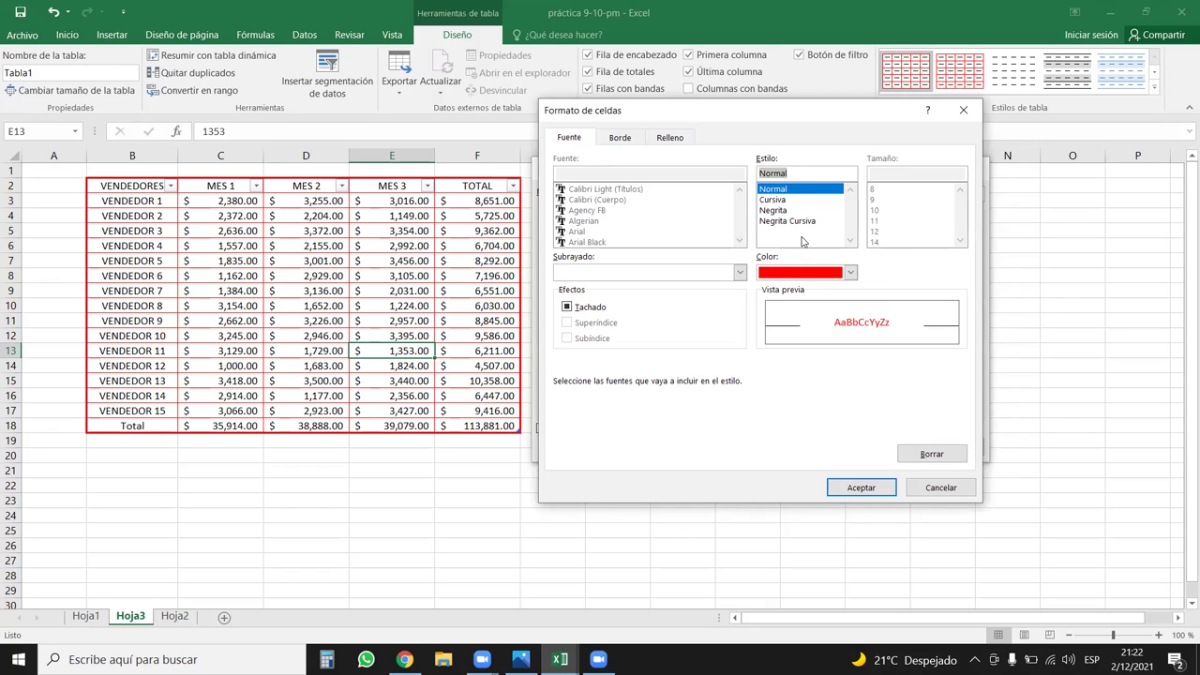
{"action": "left_click", "coordinate": [778, 210]}
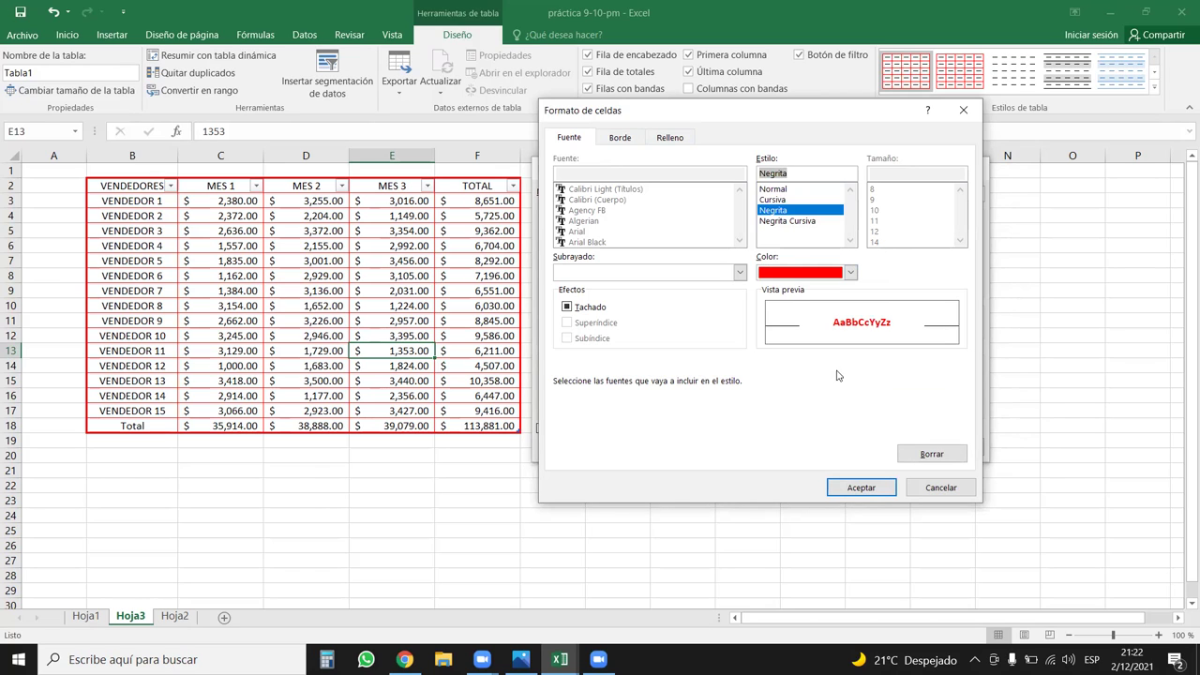
{"action": "left_click", "coordinate": [861, 488]}
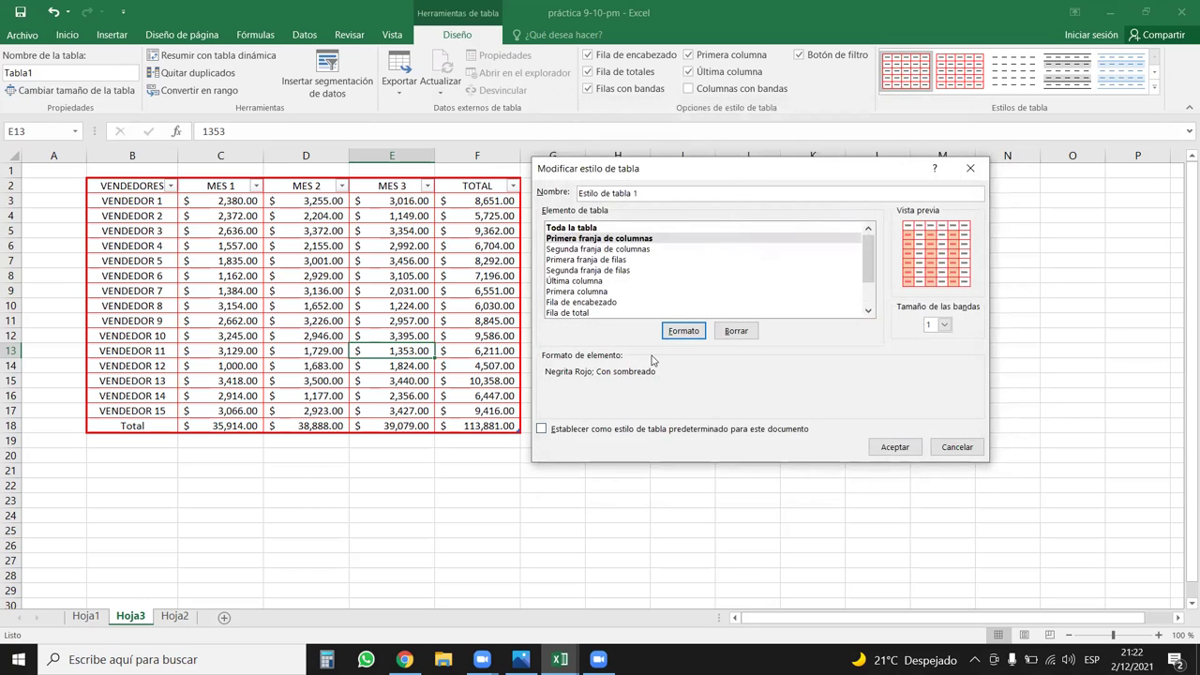
{"action": "left_click", "coordinate": [894, 448]}
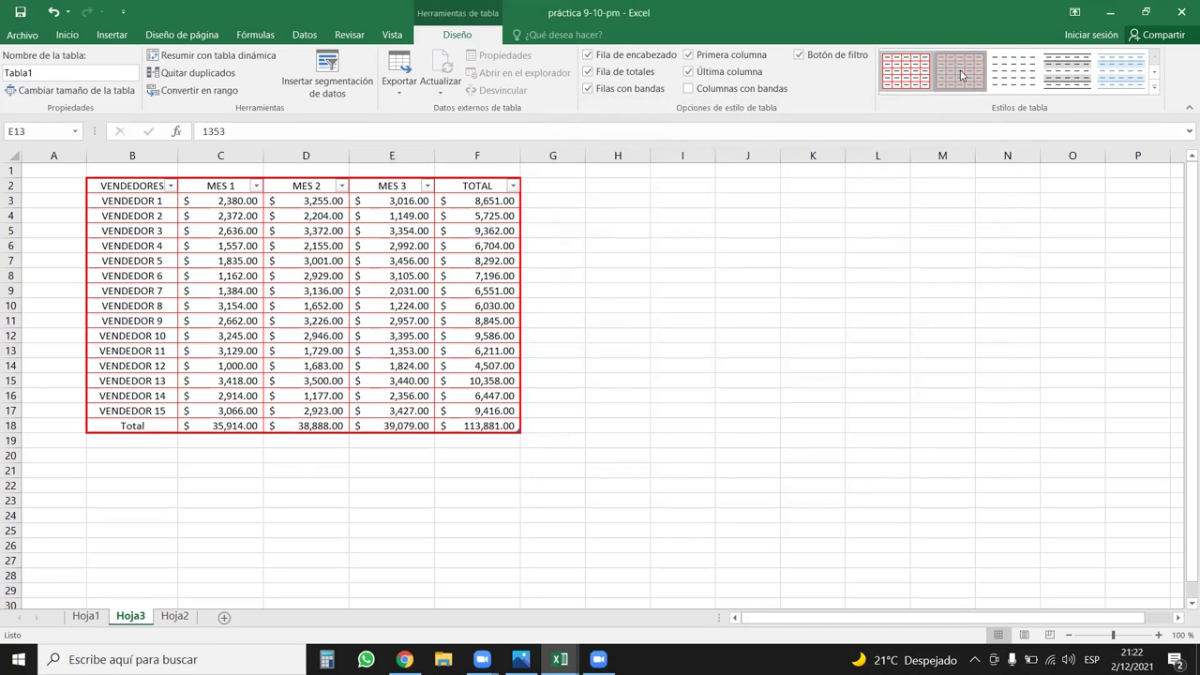
Select the sales table B2:F18 and apply the red custom table style
{"action": "key", "text": "Left"}
{"action": "left_click", "coordinate": [217, 228]}
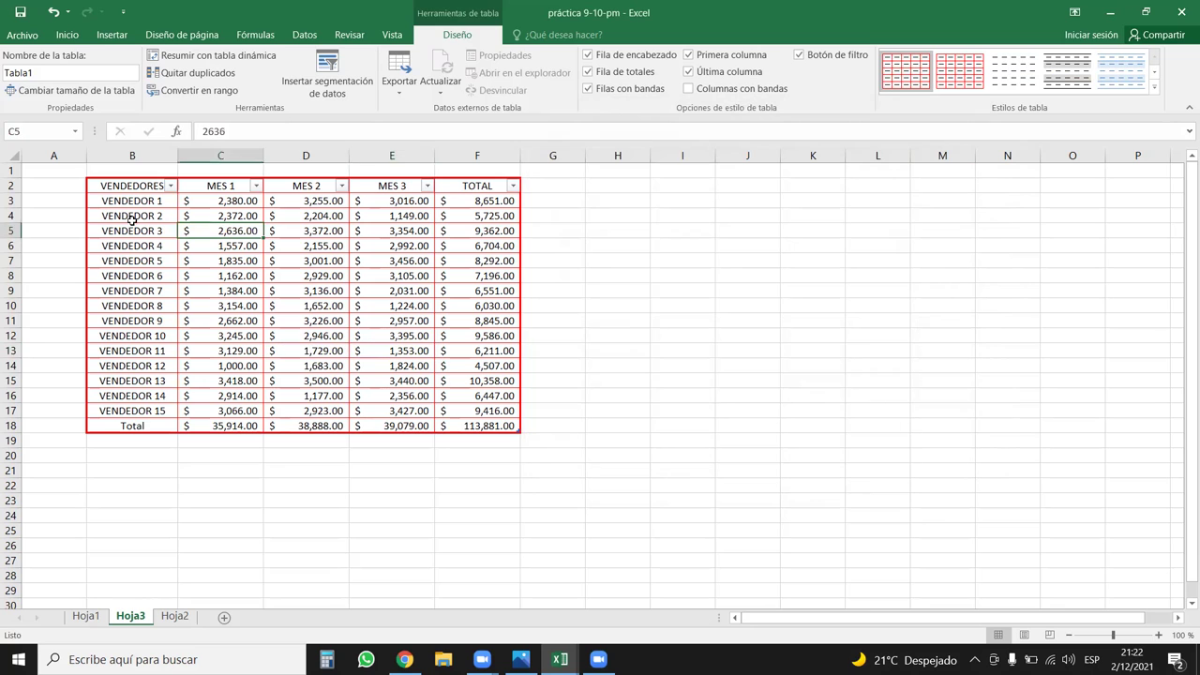
{"action": "left_click_drag", "start_coordinate": [148, 189], "coordinate": [509, 424]}
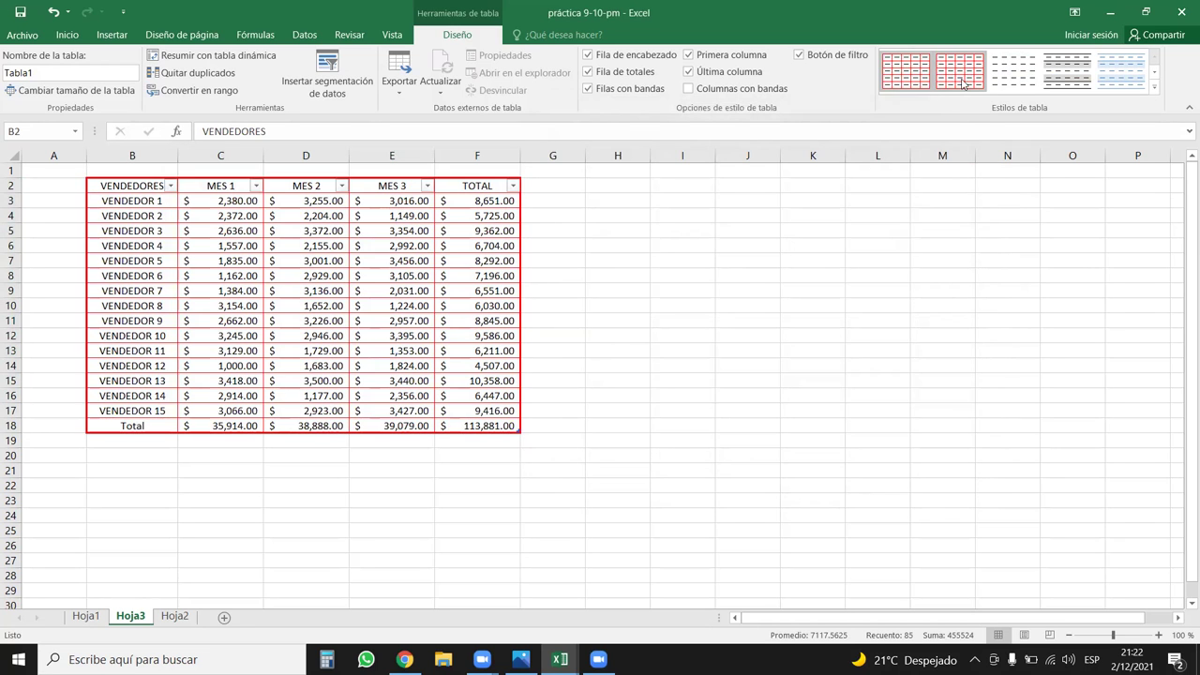
{"action": "left_click", "coordinate": [900, 77]}
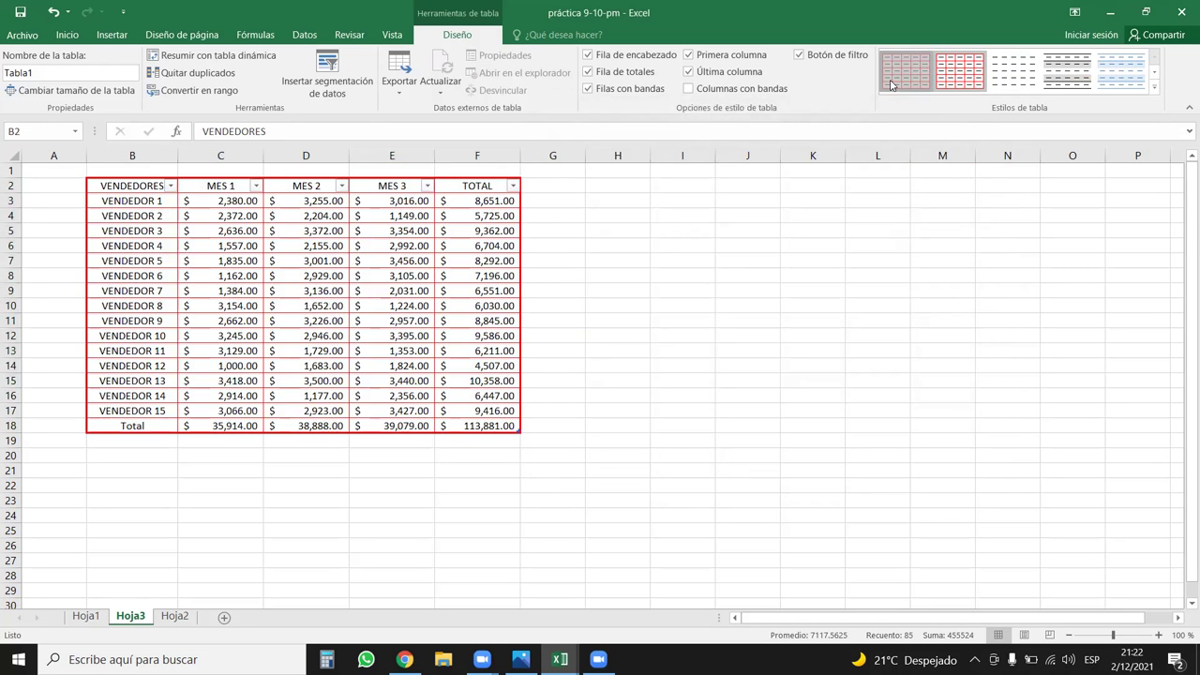
{"action": "left_click", "coordinate": [898, 82]}
Check the custom style's editor, then apply Estilo de tabla 1 from the Personalizada gallery
{"action": "right_click", "coordinate": [899, 82]}
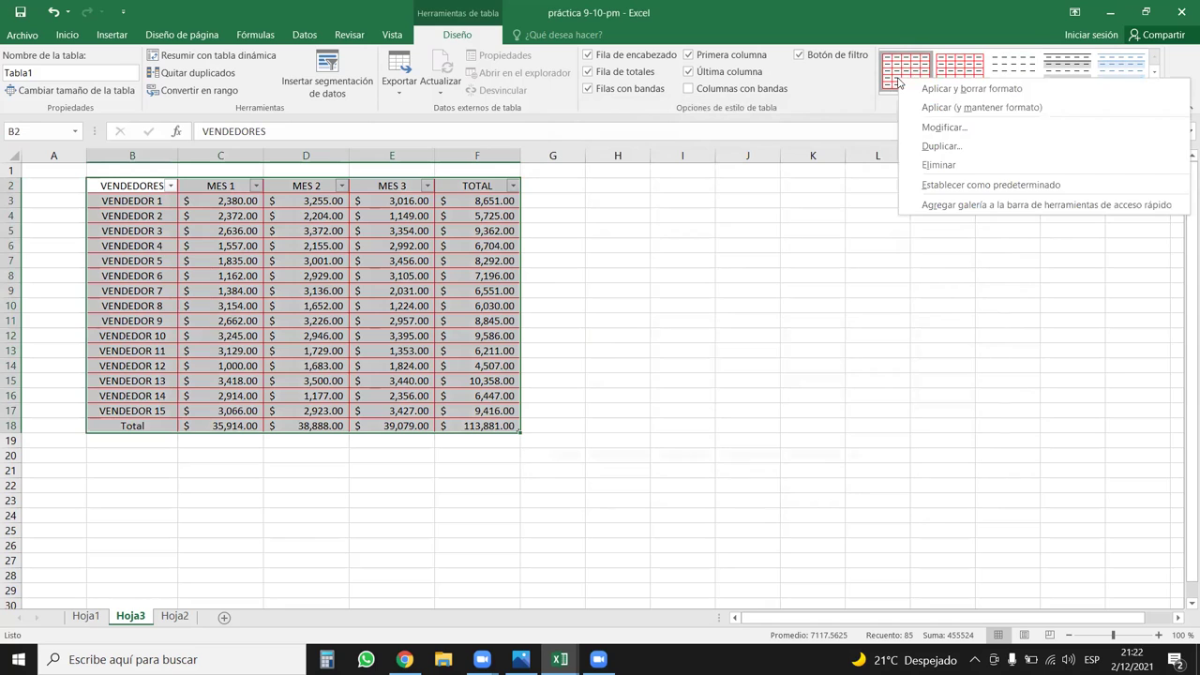
{"action": "left_click", "coordinate": [936, 125]}
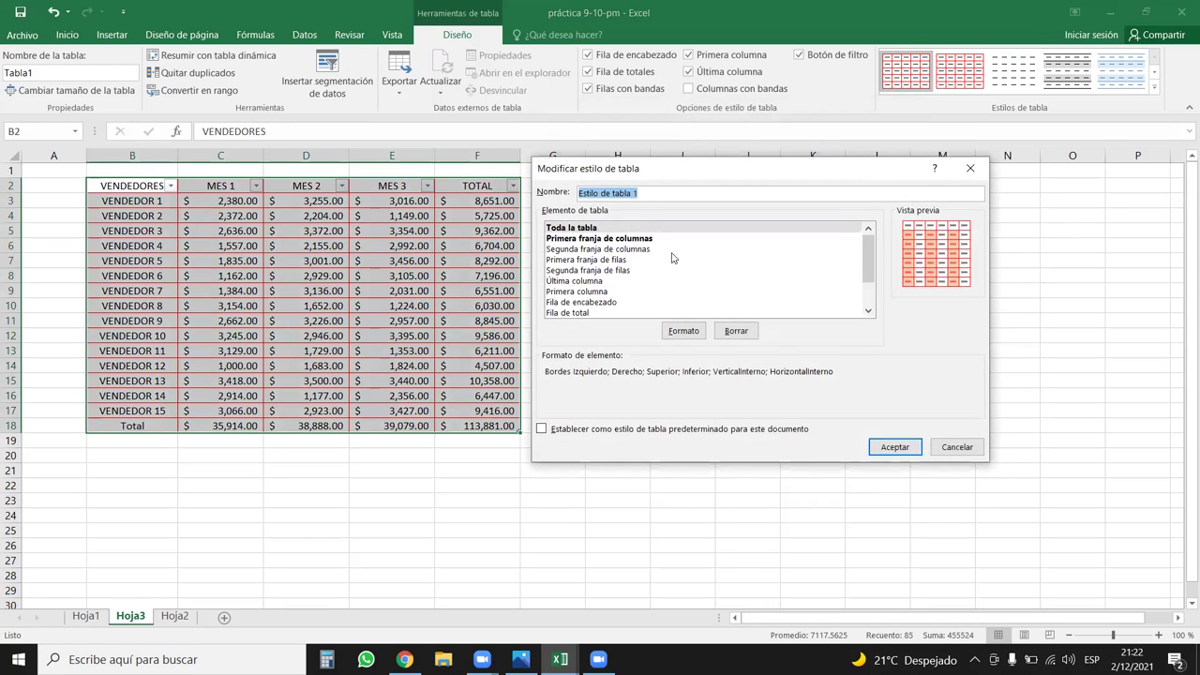
{"action": "left_click", "coordinate": [604, 229]}
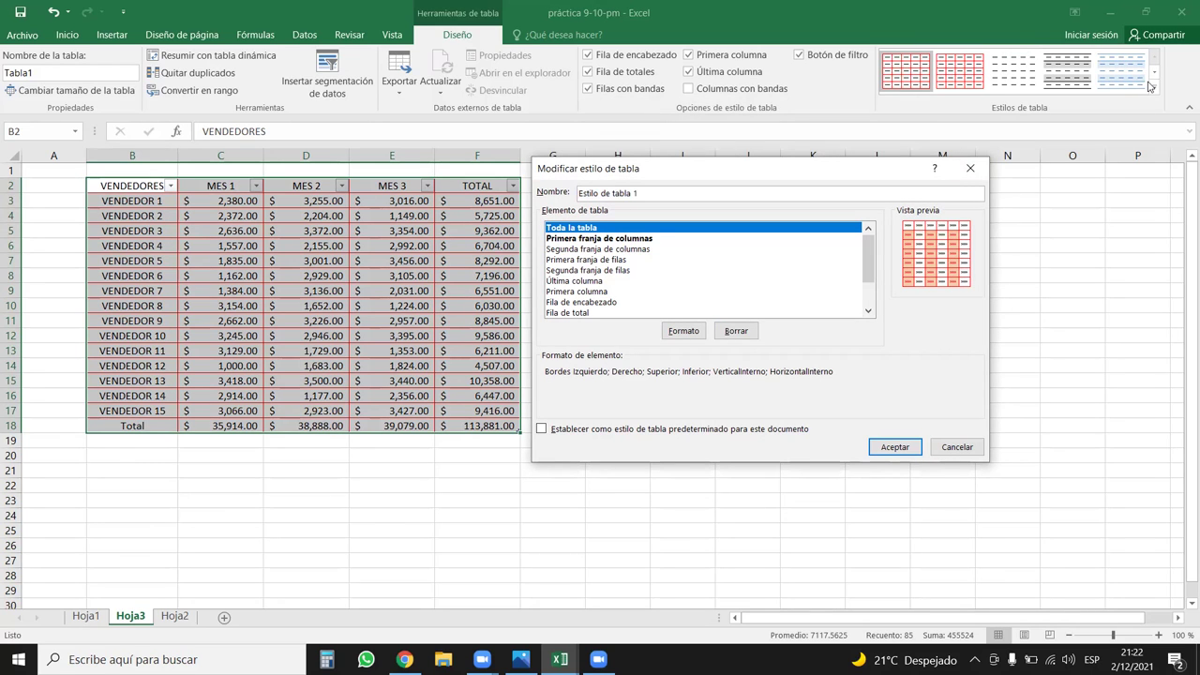
{"action": "left_click", "coordinate": [971, 168]}
{"action": "left_click", "coordinate": [1156, 89]}
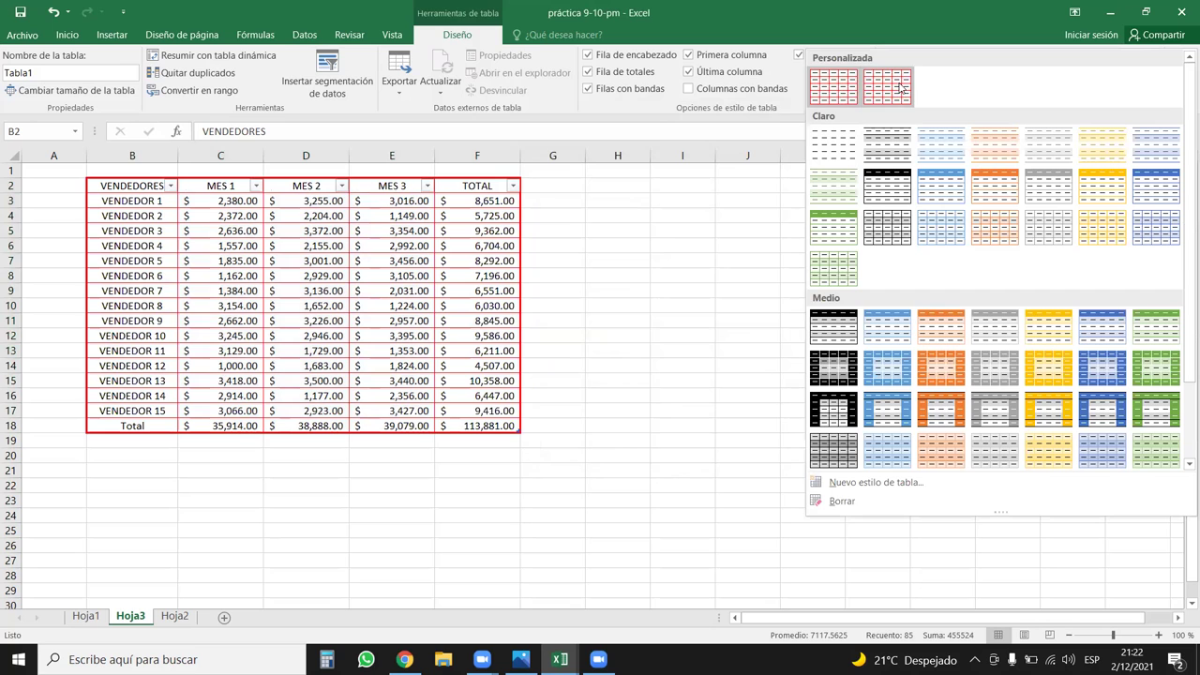
{"action": "left_click", "coordinate": [842, 100]}
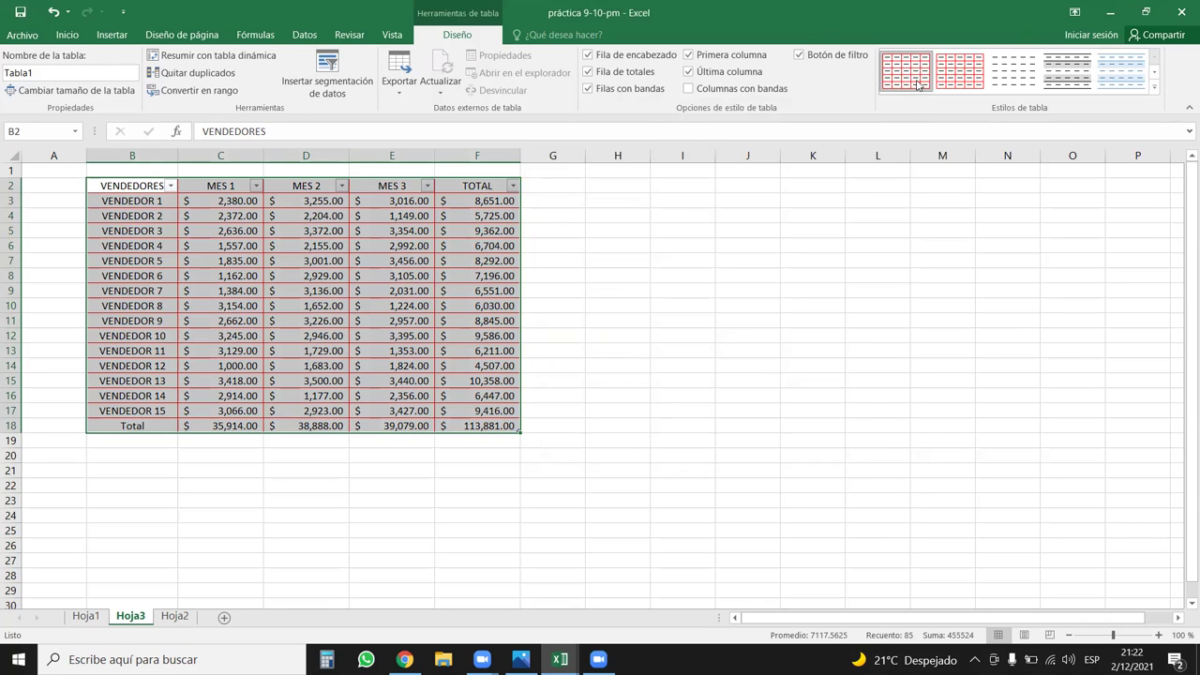
Set the Primera franja de columnas band size in Estilo de tabla 1 to 3 and save
{"action": "right_click", "coordinate": [902, 98]}
{"action": "left_click", "coordinate": [730, 133]}
{"action": "left_click", "coordinate": [596, 229]}
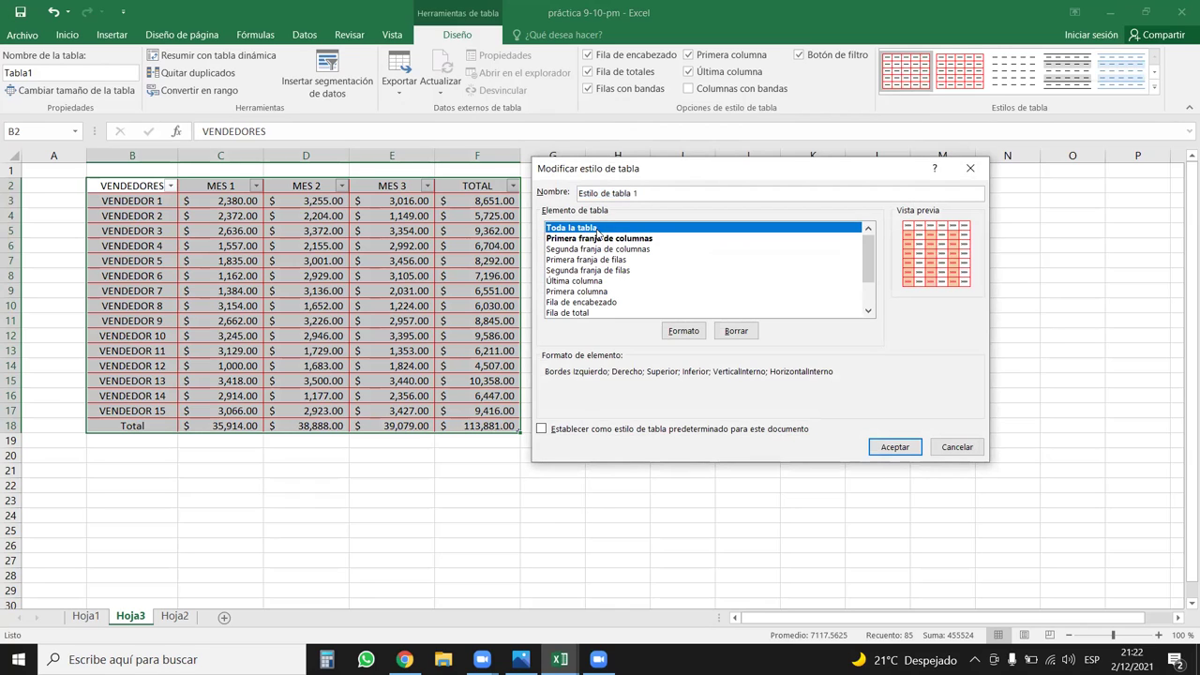
{"action": "left_click", "coordinate": [608, 239]}
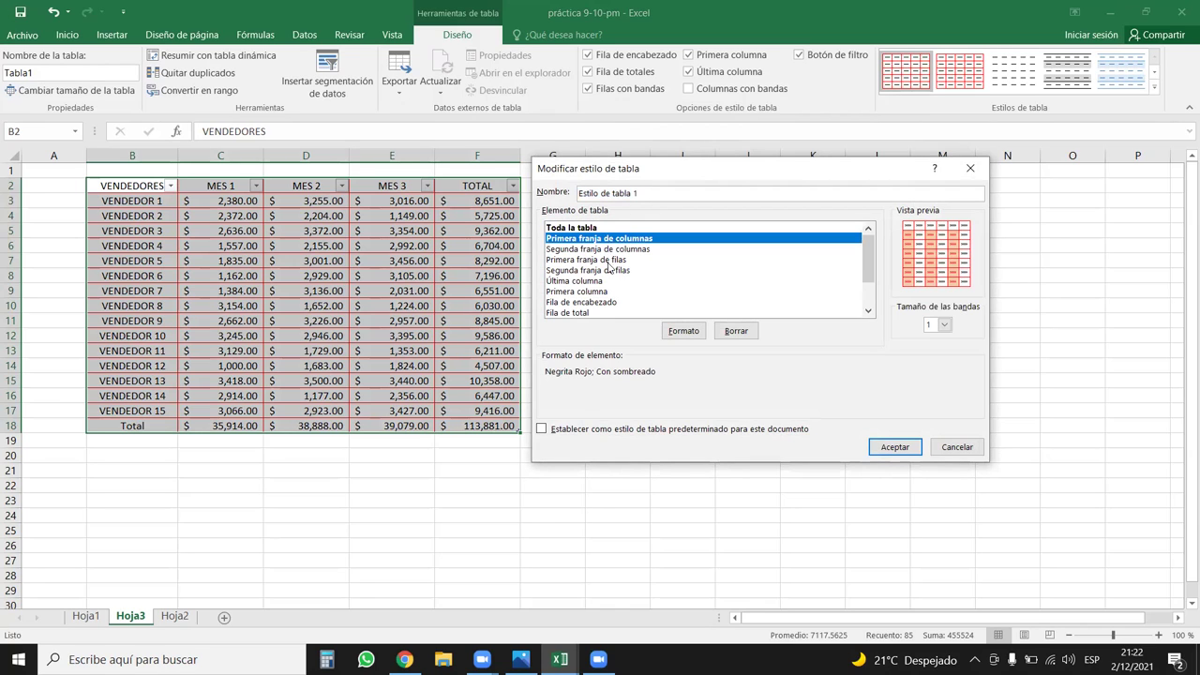
{"action": "left_click", "coordinate": [945, 324]}
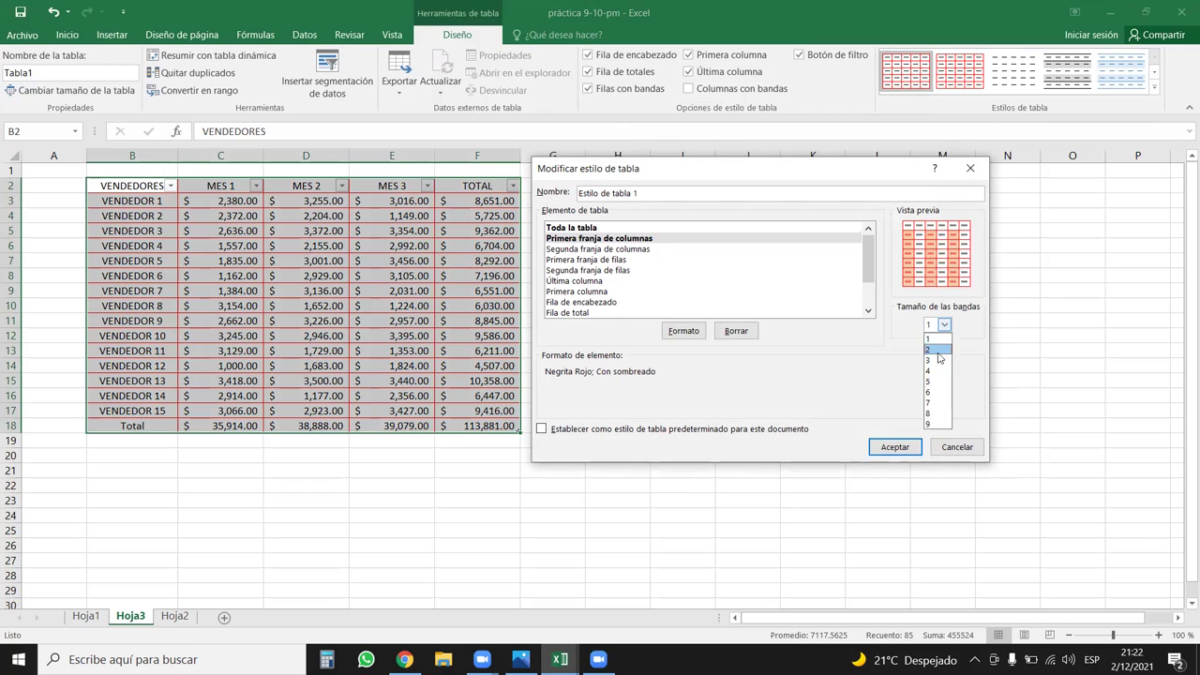
{"action": "left_click", "coordinate": [939, 350]}
{"action": "left_click", "coordinate": [945, 325]}
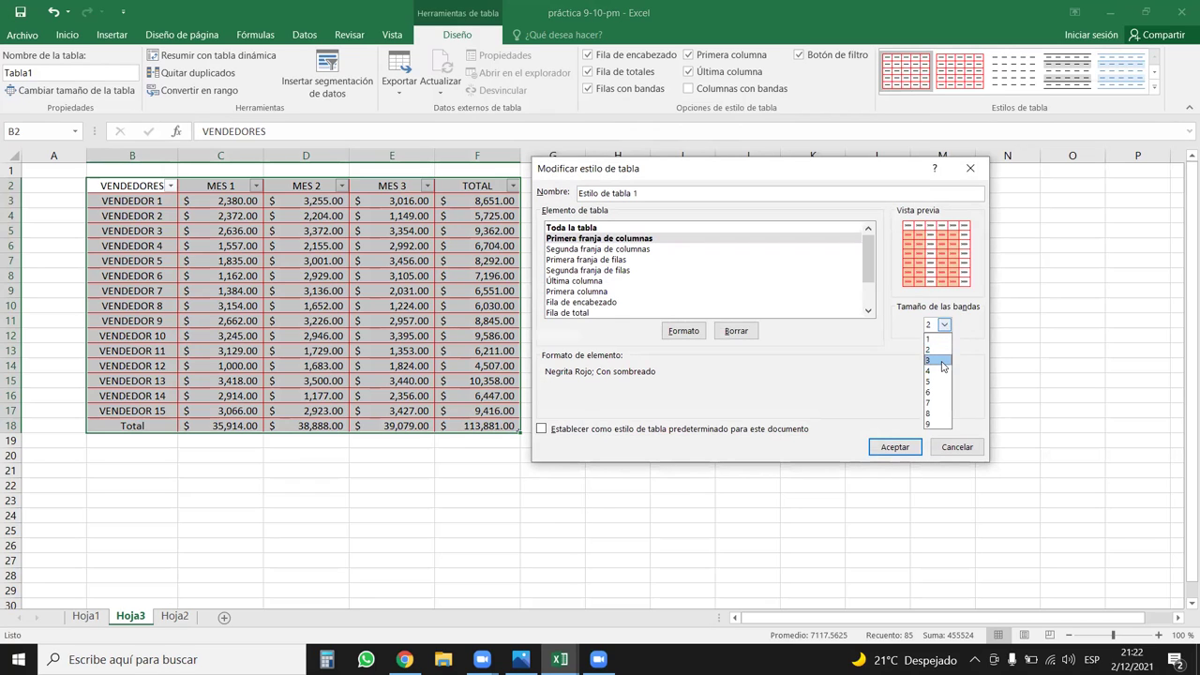
{"action": "left_click", "coordinate": [943, 362]}
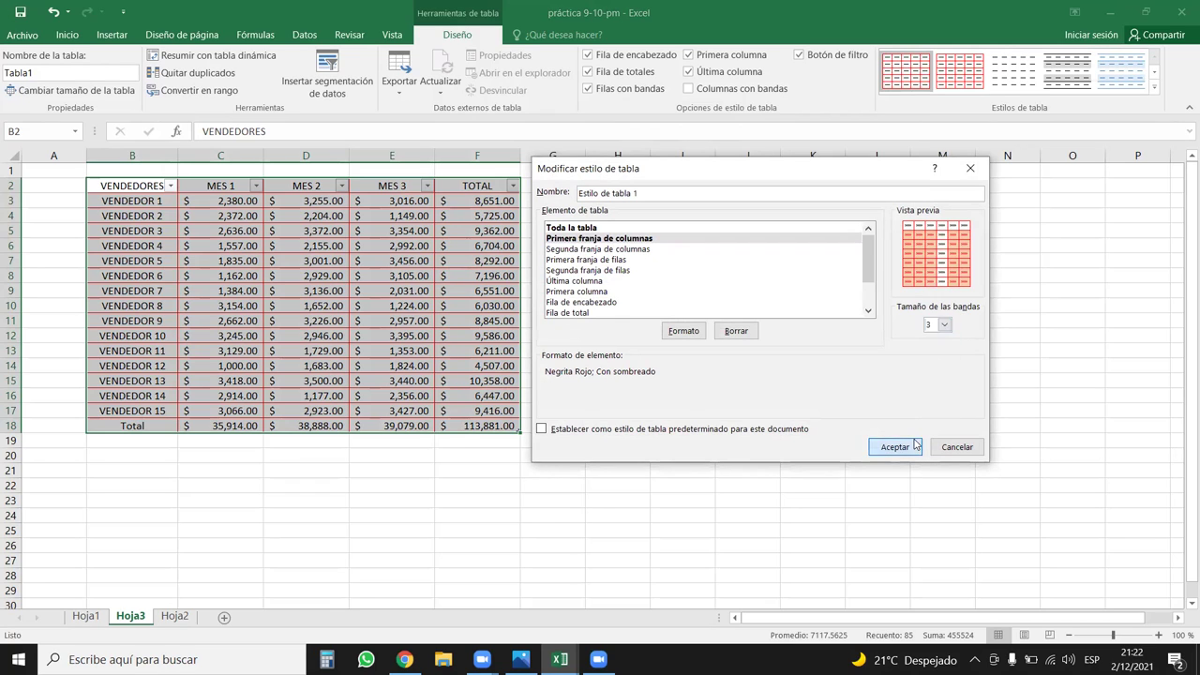
{"action": "left_click", "coordinate": [913, 438]}
{"action": "scroll", "coordinate": [955, 94], "scroll_direction": "up", "scroll_amount": 1}
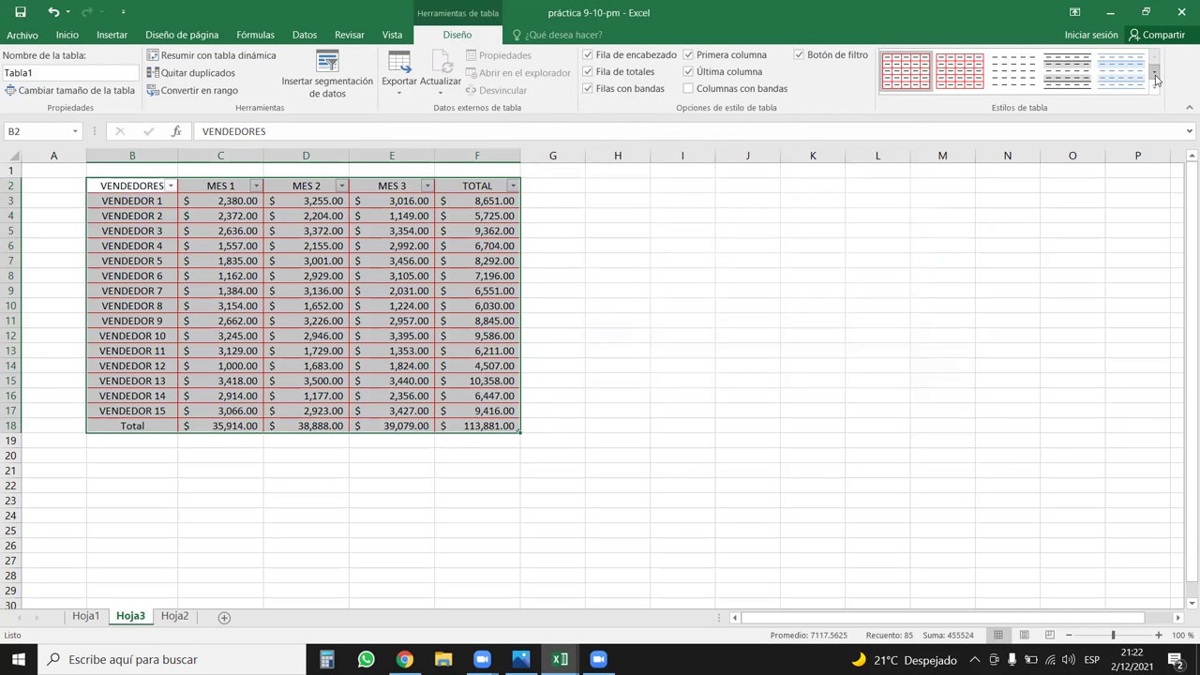
Open Estilo de tabla 1 for editing and select its Última columna element
{"action": "right_click", "coordinate": [917, 71]}
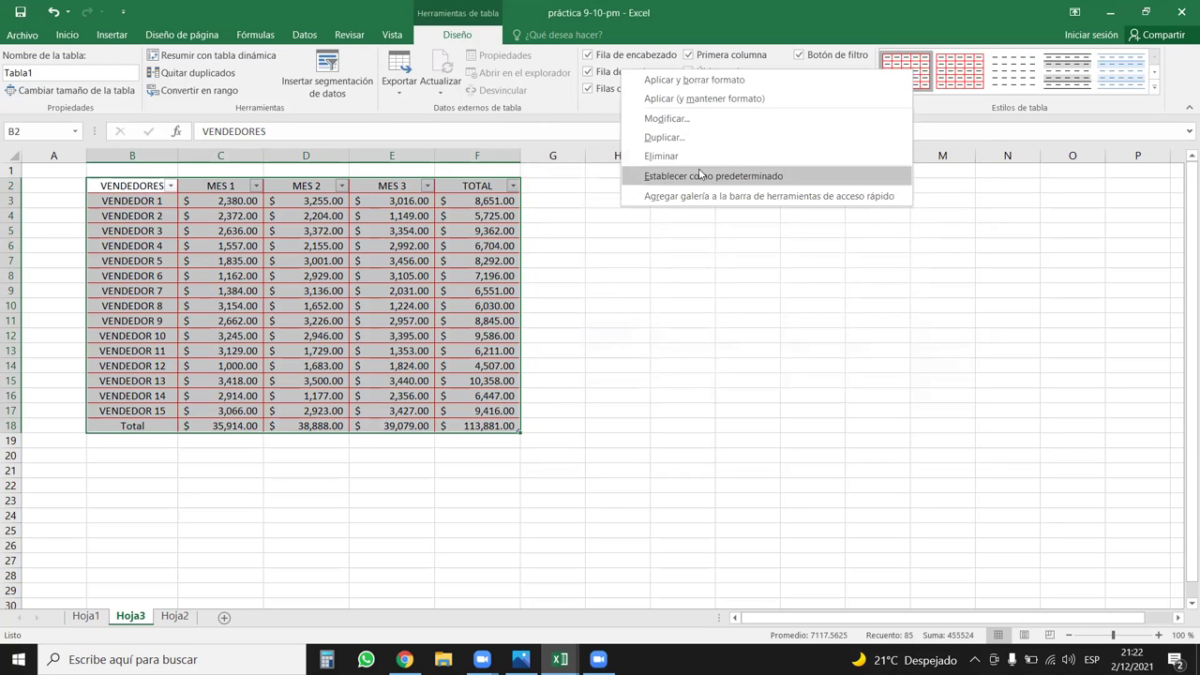
{"action": "left_click", "coordinate": [668, 118]}
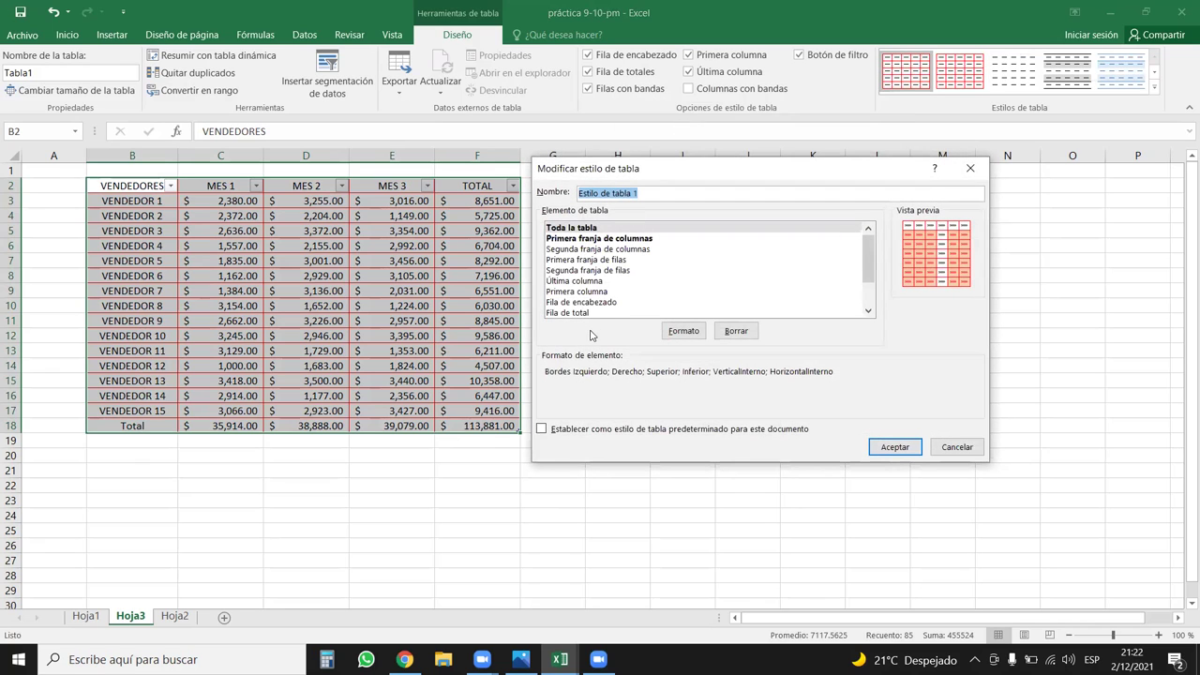
{"action": "left_click", "coordinate": [605, 239]}
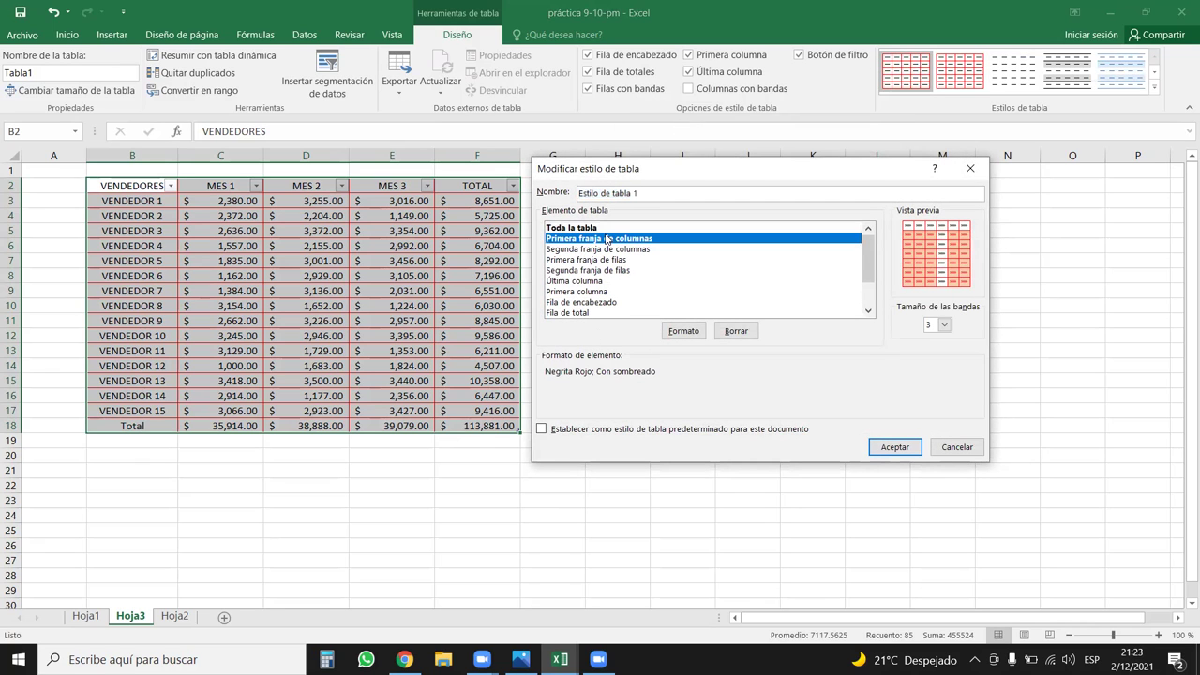
{"action": "left_click", "coordinate": [591, 229]}
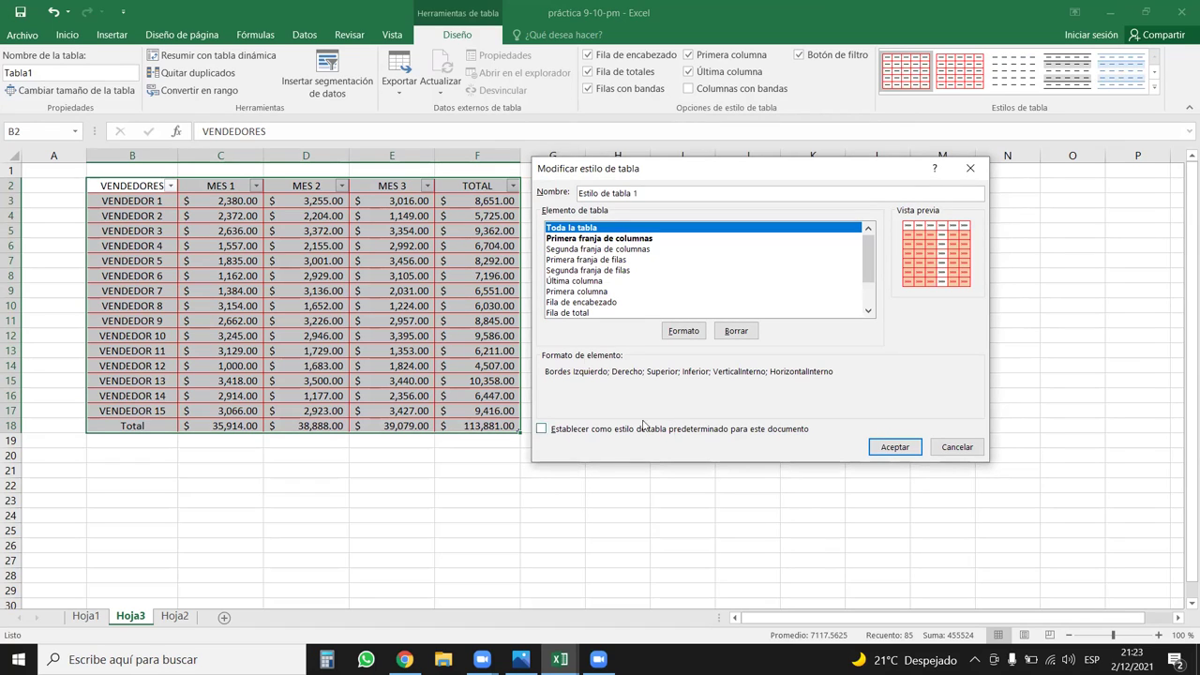
{"action": "left_click", "coordinate": [572, 239]}
{"action": "left_click", "coordinate": [576, 229]}
{"action": "left_click", "coordinate": [584, 240]}
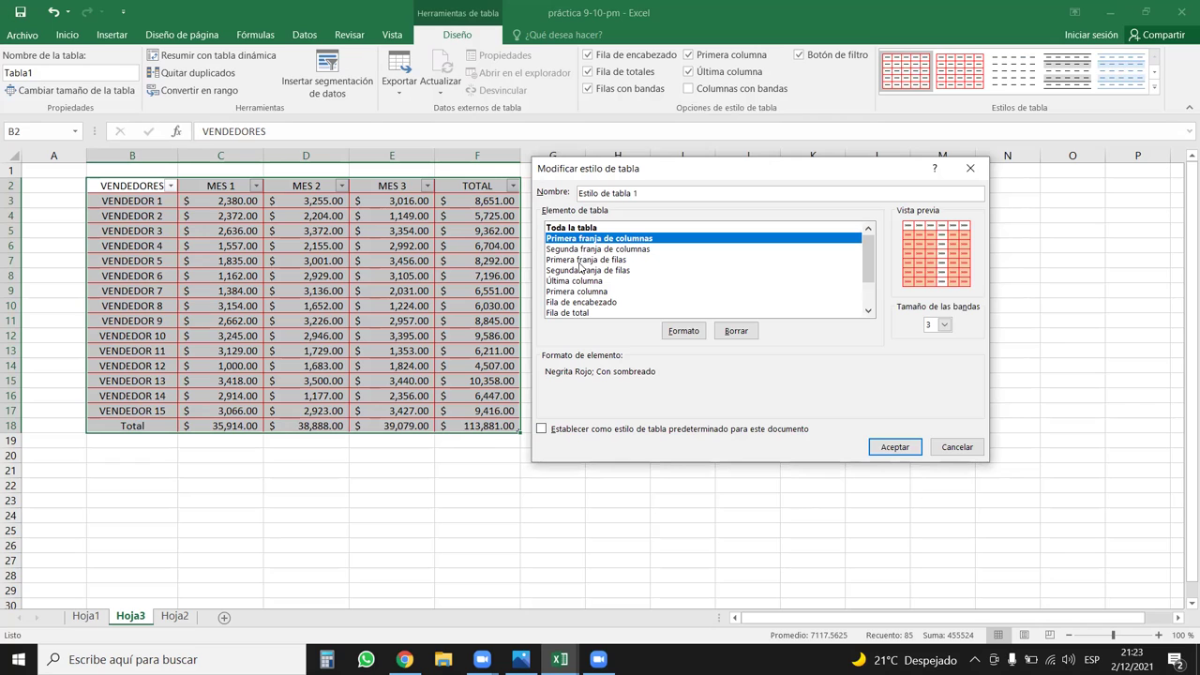
{"action": "left_click", "coordinate": [596, 282]}
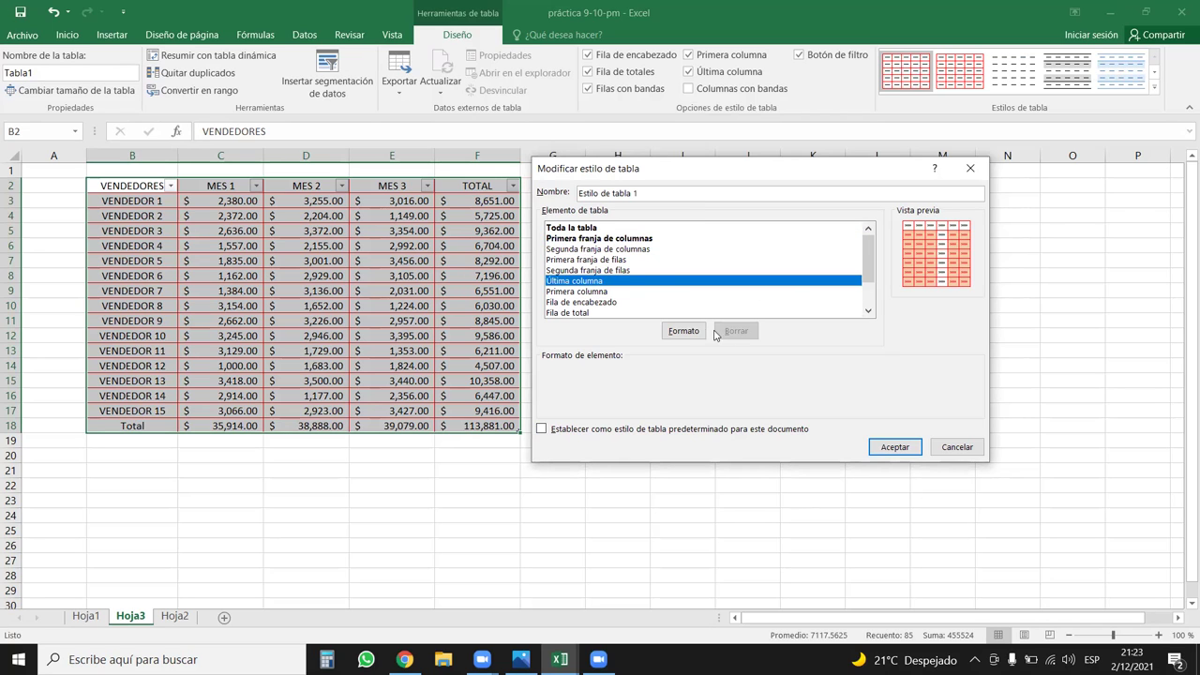
Format the last column text as bold green and save the style
{"action": "left_click", "coordinate": [683, 331]}
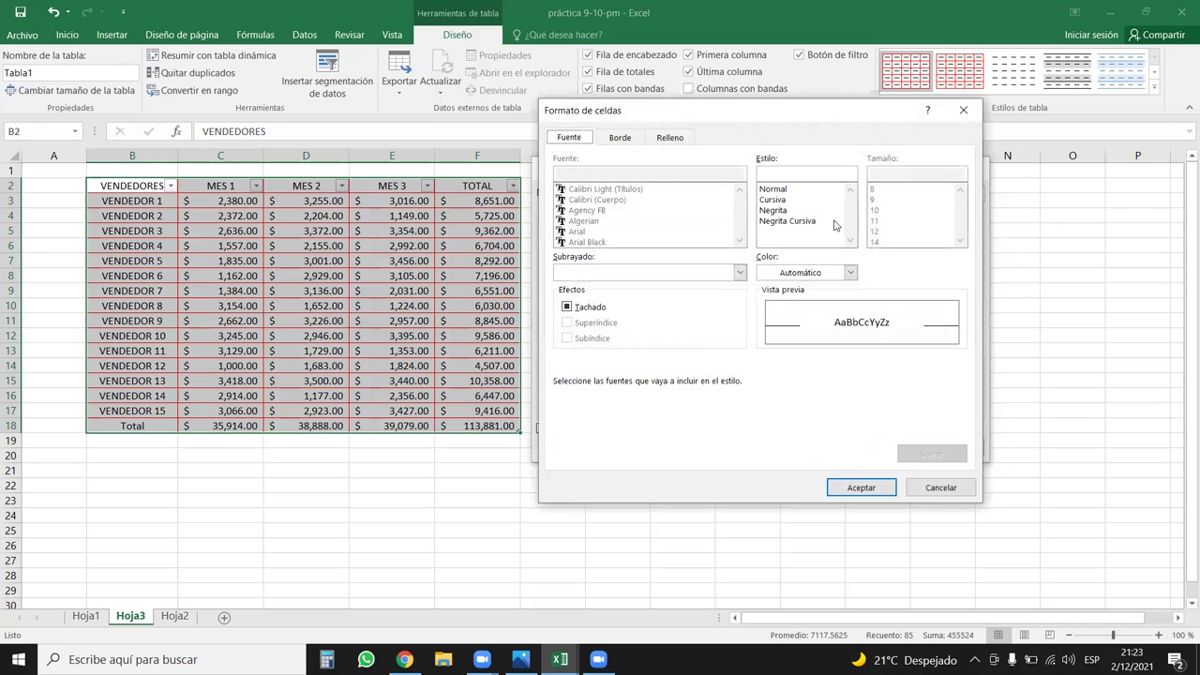
{"action": "left_click", "coordinate": [851, 272]}
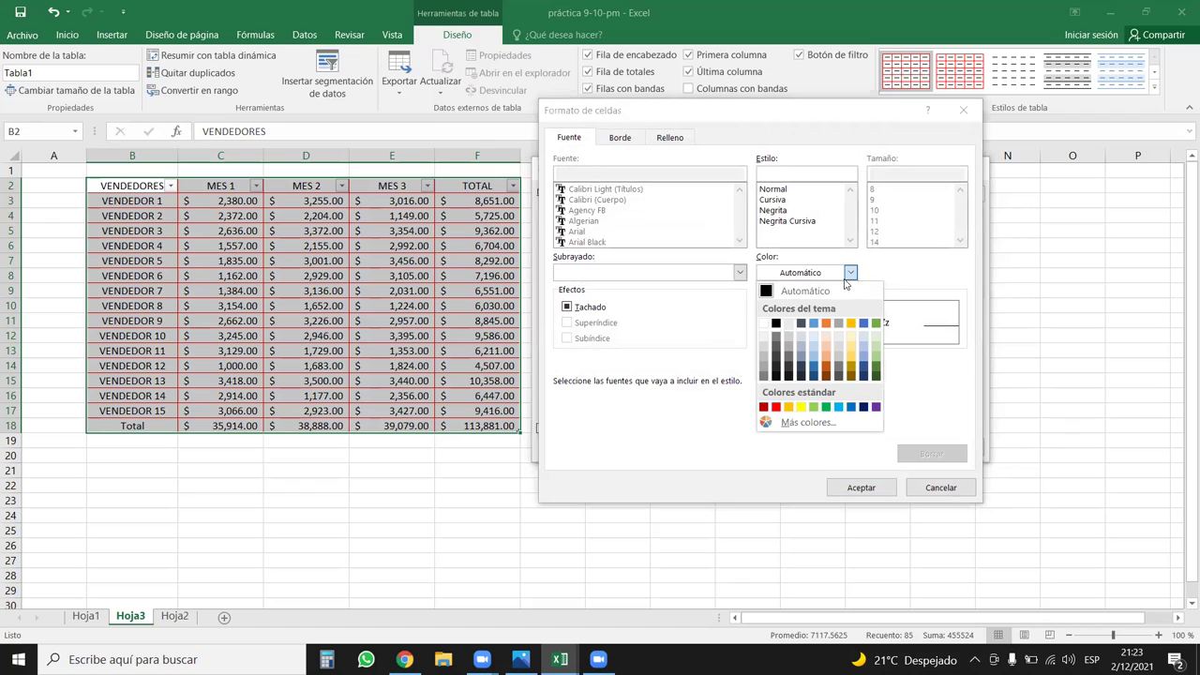
{"action": "left_click", "coordinate": [776, 324]}
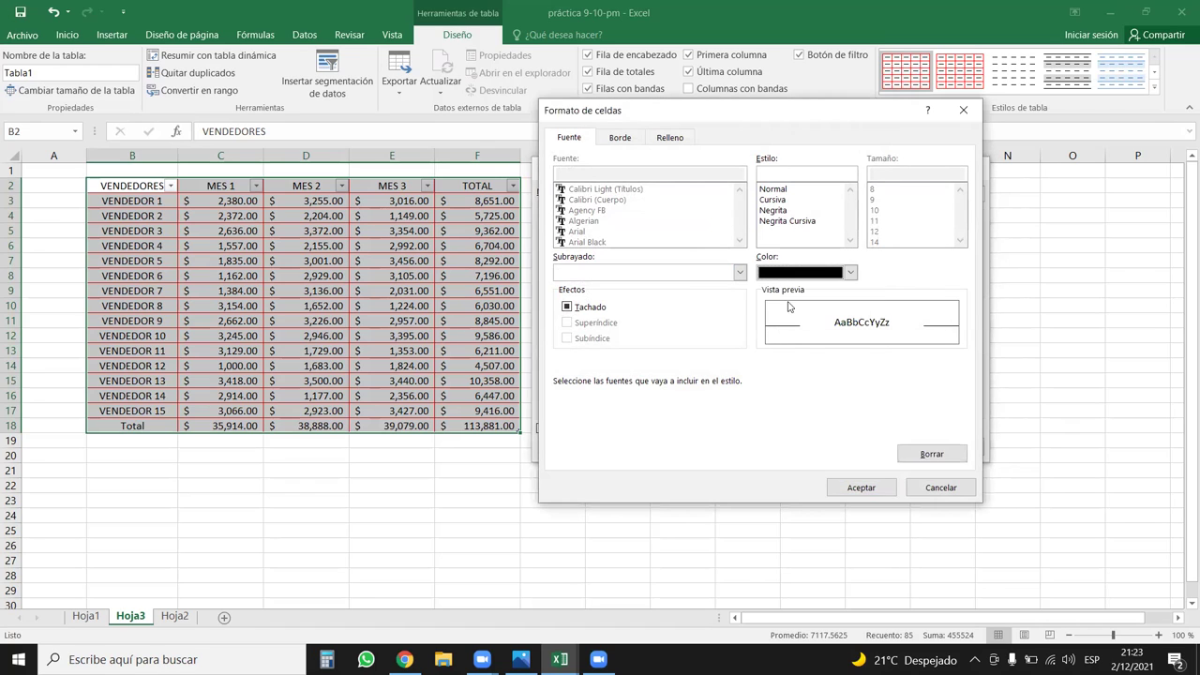
{"action": "left_click", "coordinate": [777, 190]}
{"action": "left_click", "coordinate": [781, 211]}
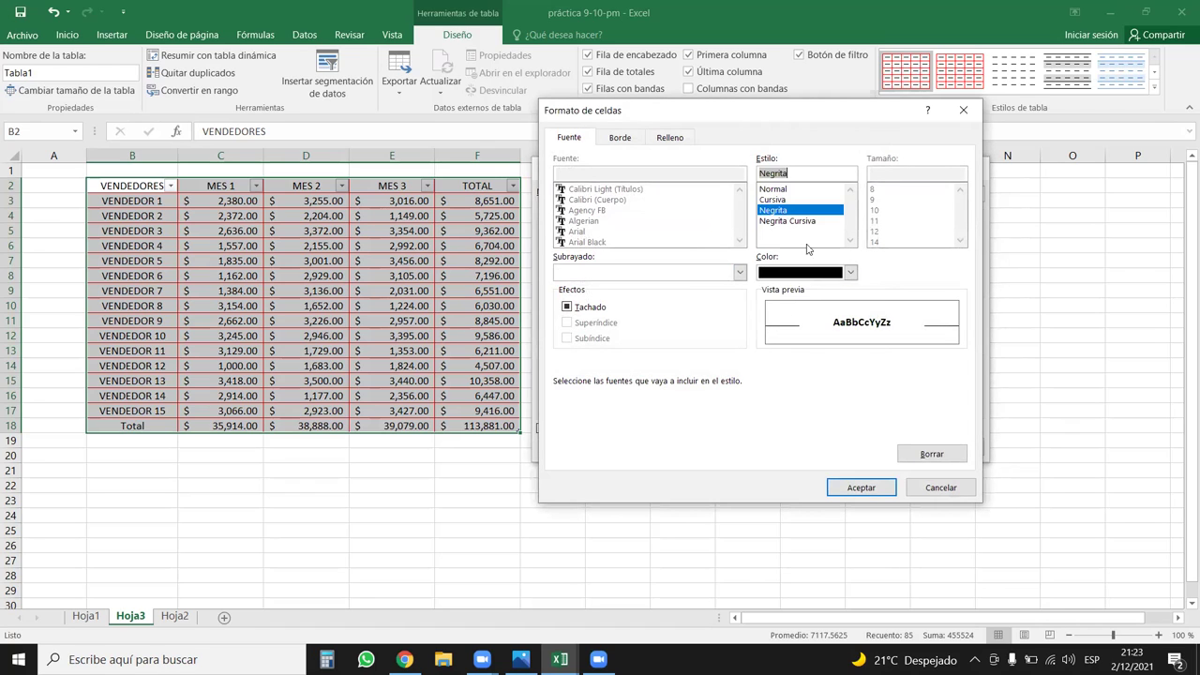
{"action": "left_click", "coordinate": [849, 273]}
{"action": "left_click", "coordinate": [828, 414]}
{"action": "left_click", "coordinate": [893, 483]}
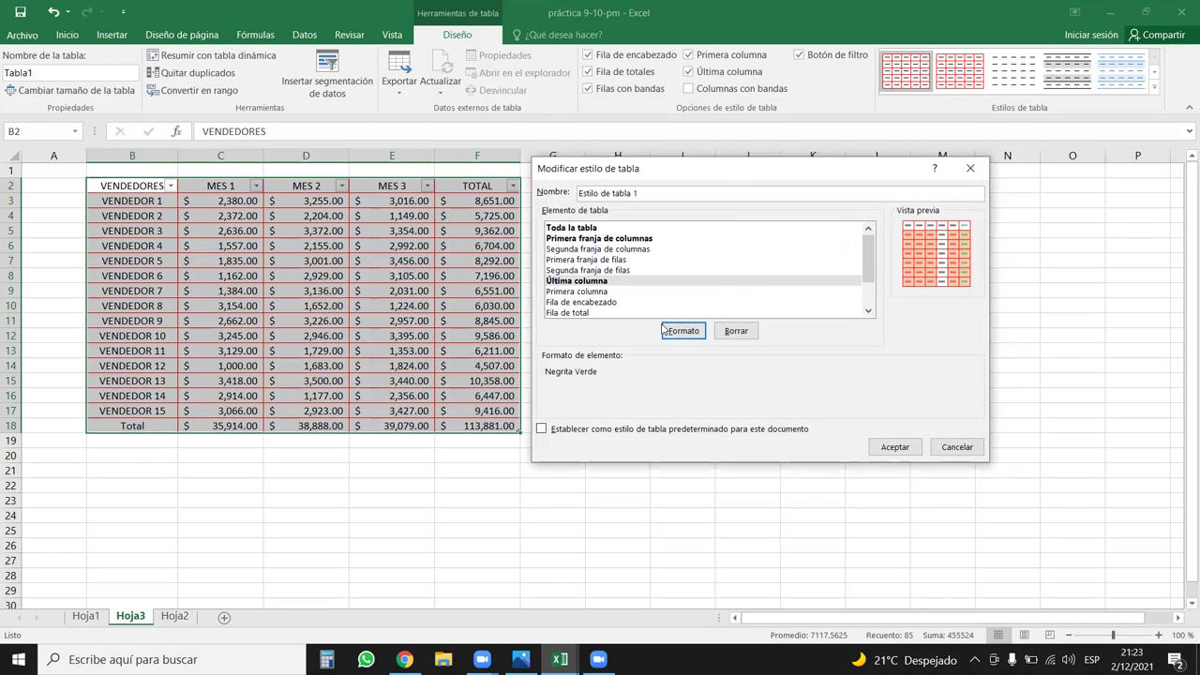
{"action": "left_click", "coordinate": [894, 446]}
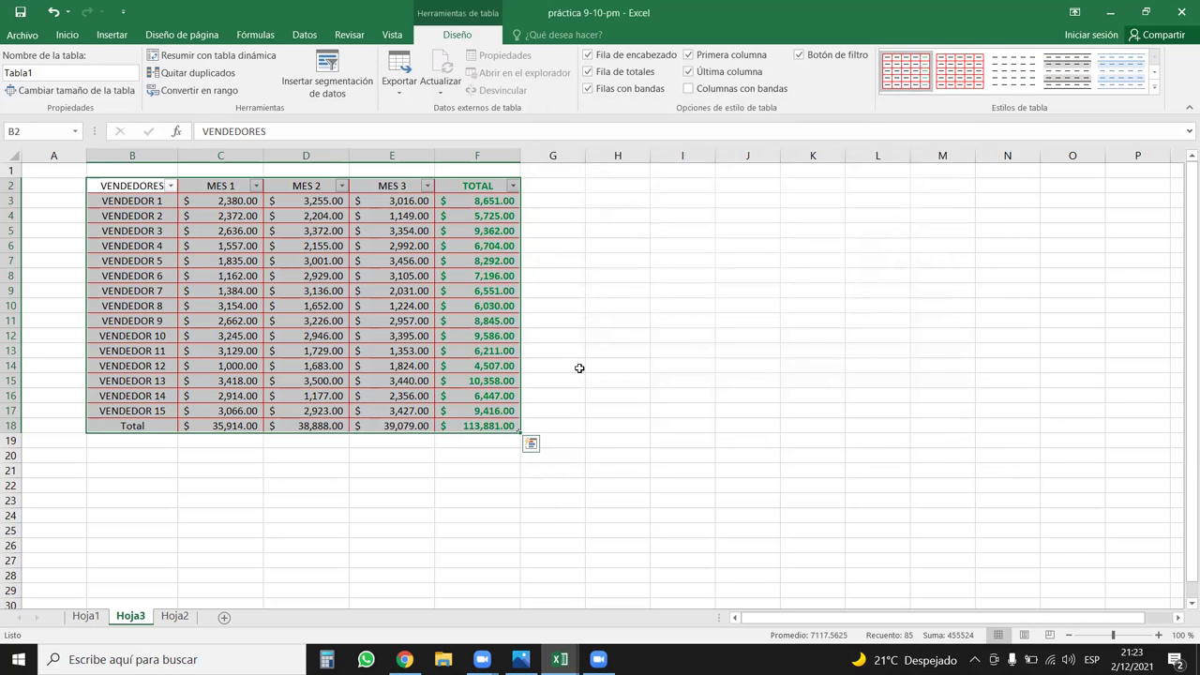
{"action": "left_click", "coordinate": [634, 320]}
Select the TOTAL column cells, then open Estilo de tabla 1 for editing
{"action": "left_click_drag", "start_coordinate": [478, 185], "coordinate": [467, 425]}
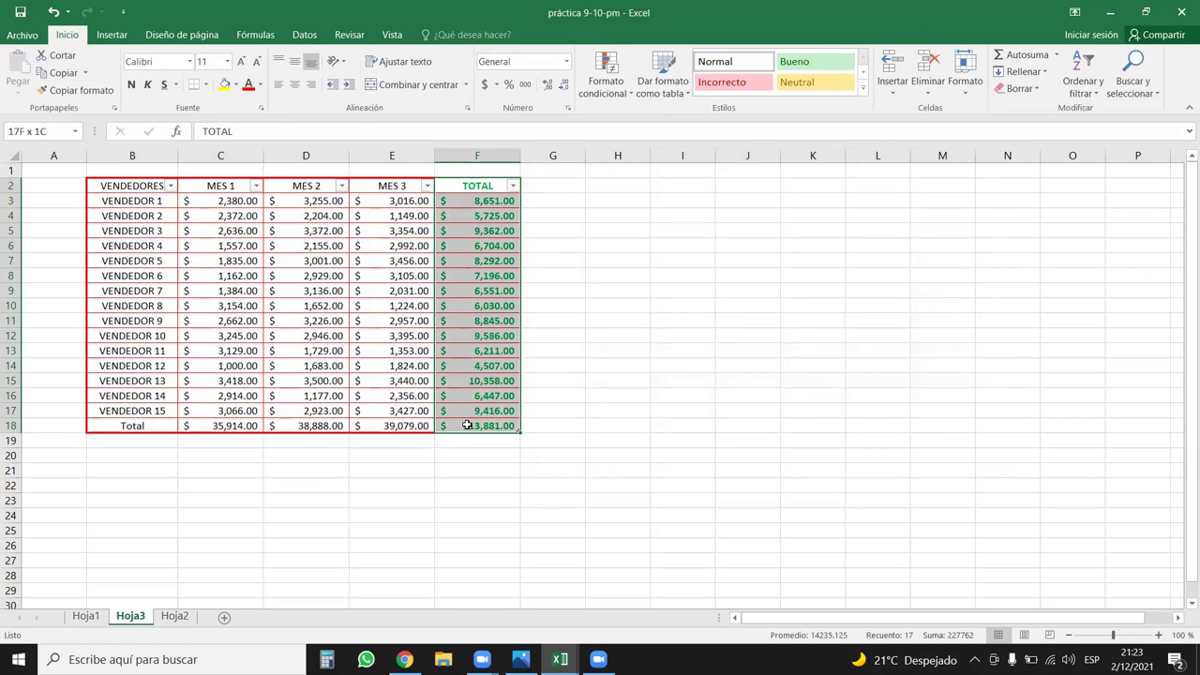
{"action": "left_click", "coordinate": [221, 260]}
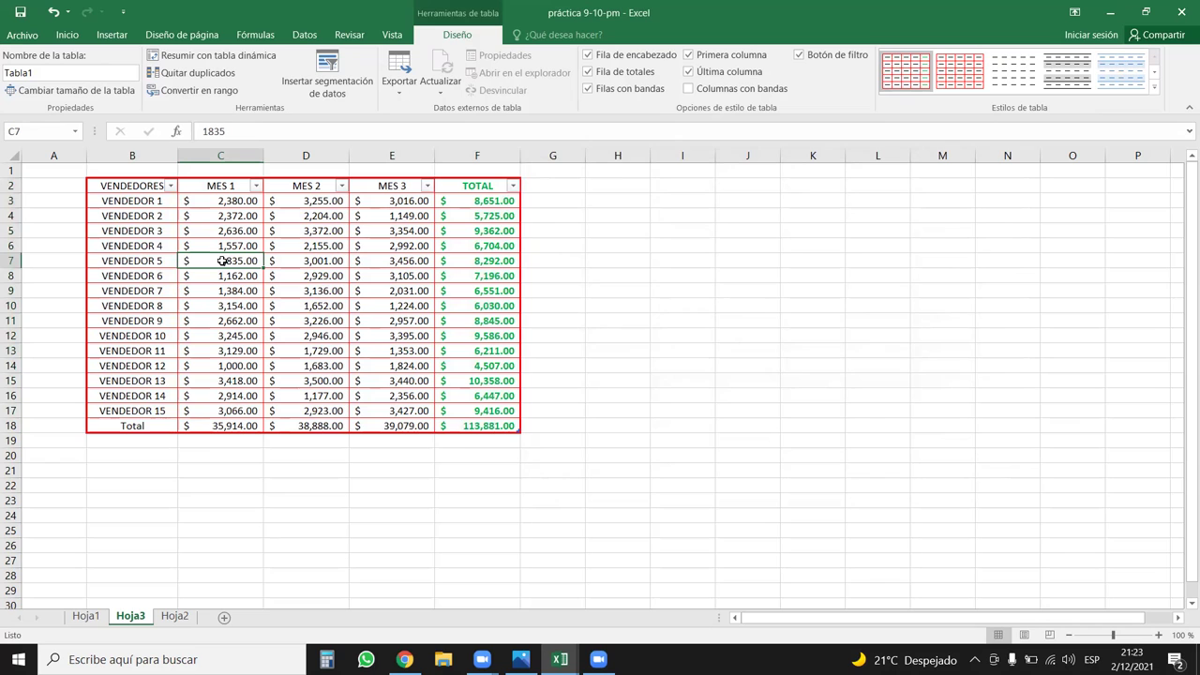
{"action": "right_click", "coordinate": [906, 80]}
{"action": "left_click", "coordinate": [692, 127]}
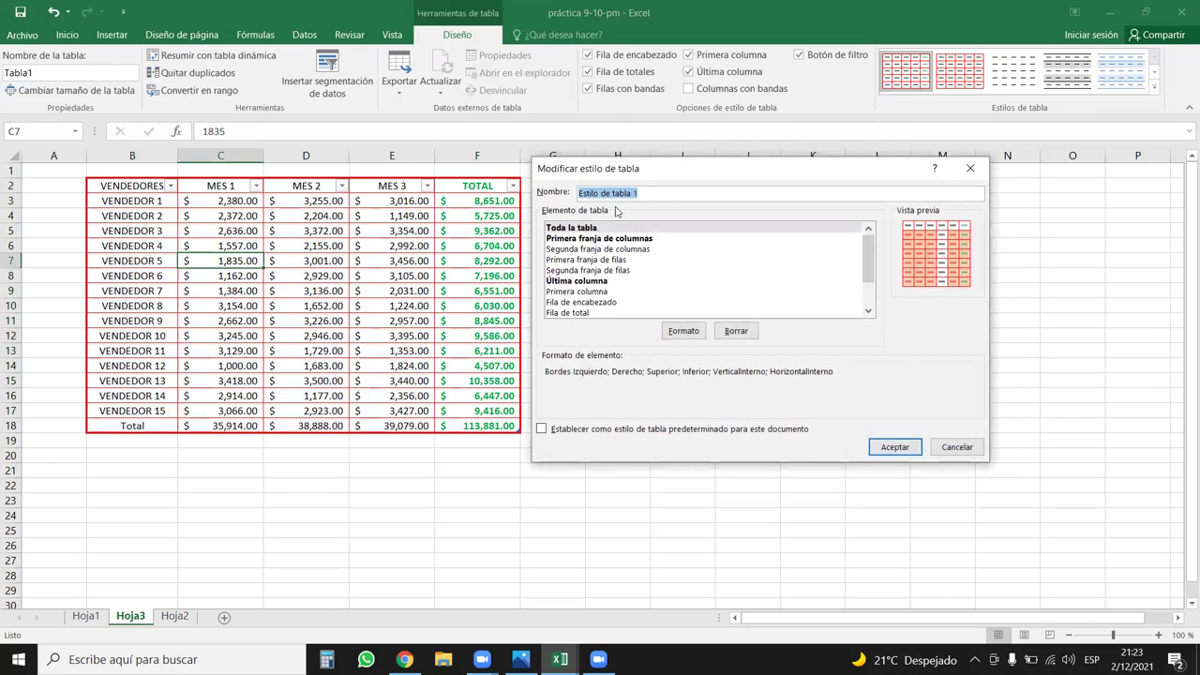
{"action": "left_click", "coordinate": [605, 240]}
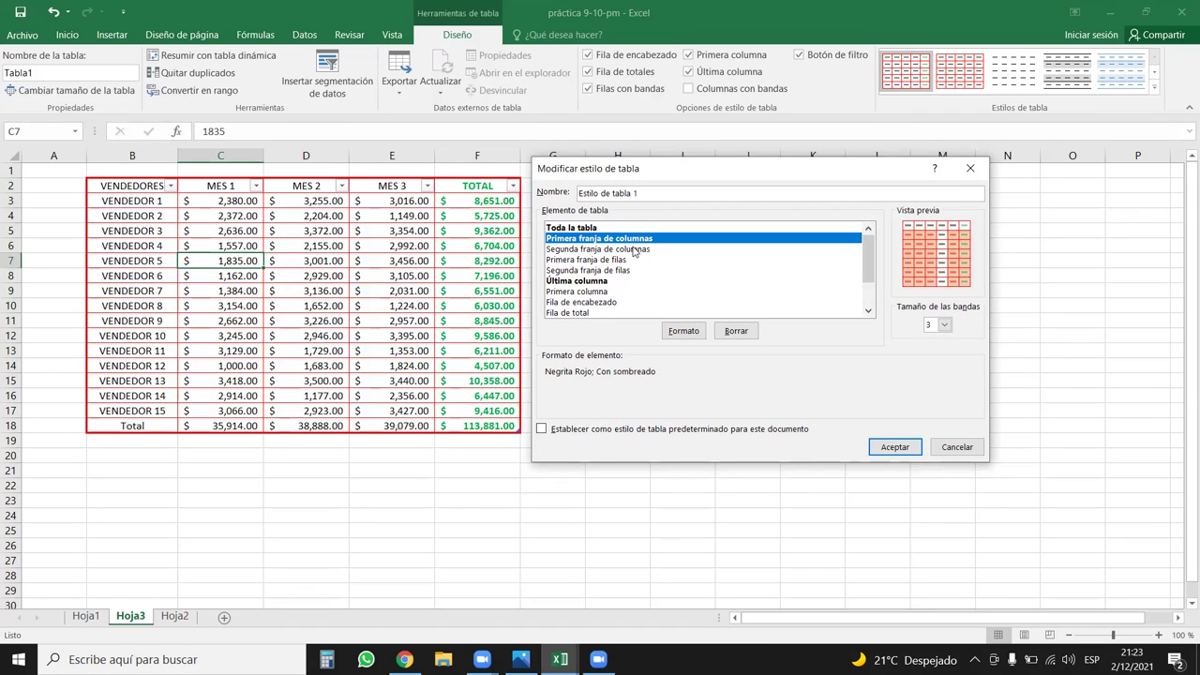
Set the Primera columna element to bold green text and save the style
{"action": "left_click", "coordinate": [594, 293]}
{"action": "left_click", "coordinate": [667, 334]}
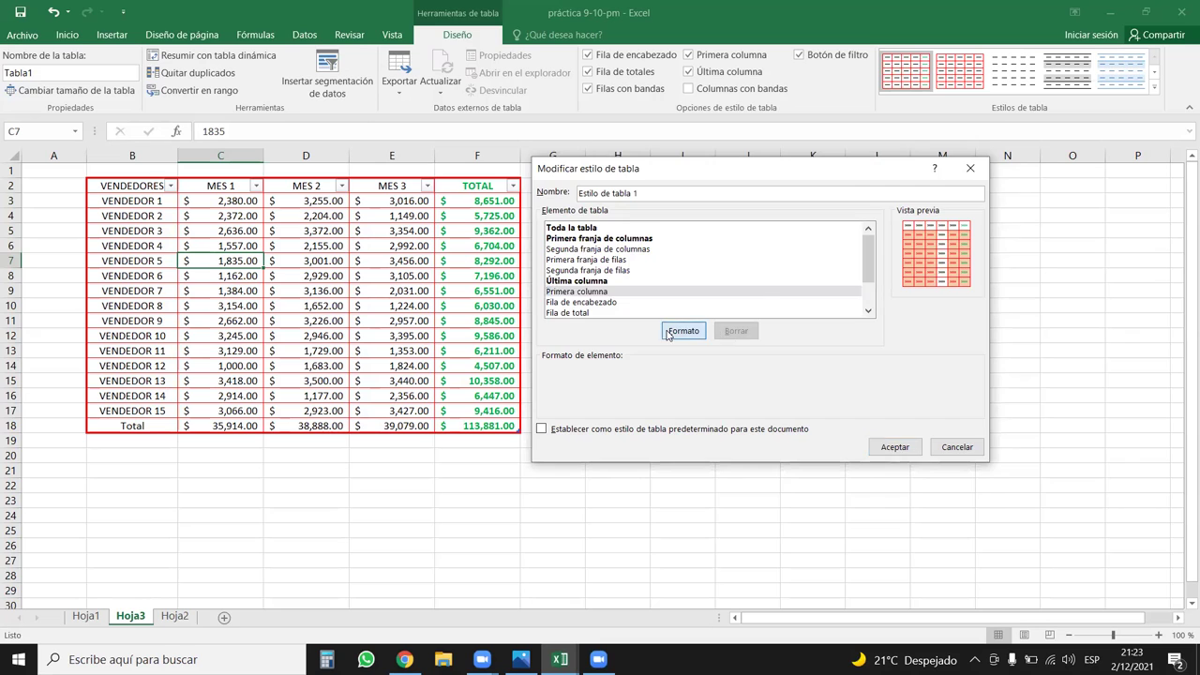
{"action": "left_click", "coordinate": [851, 272]}
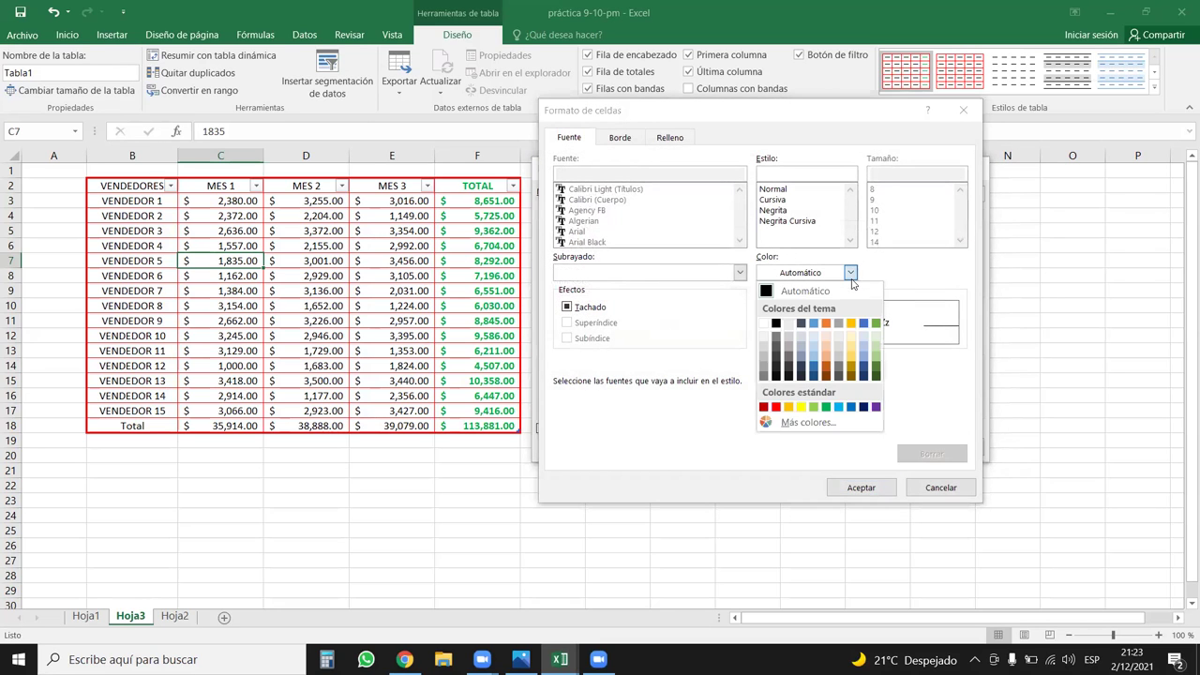
{"action": "left_click", "coordinate": [826, 406]}
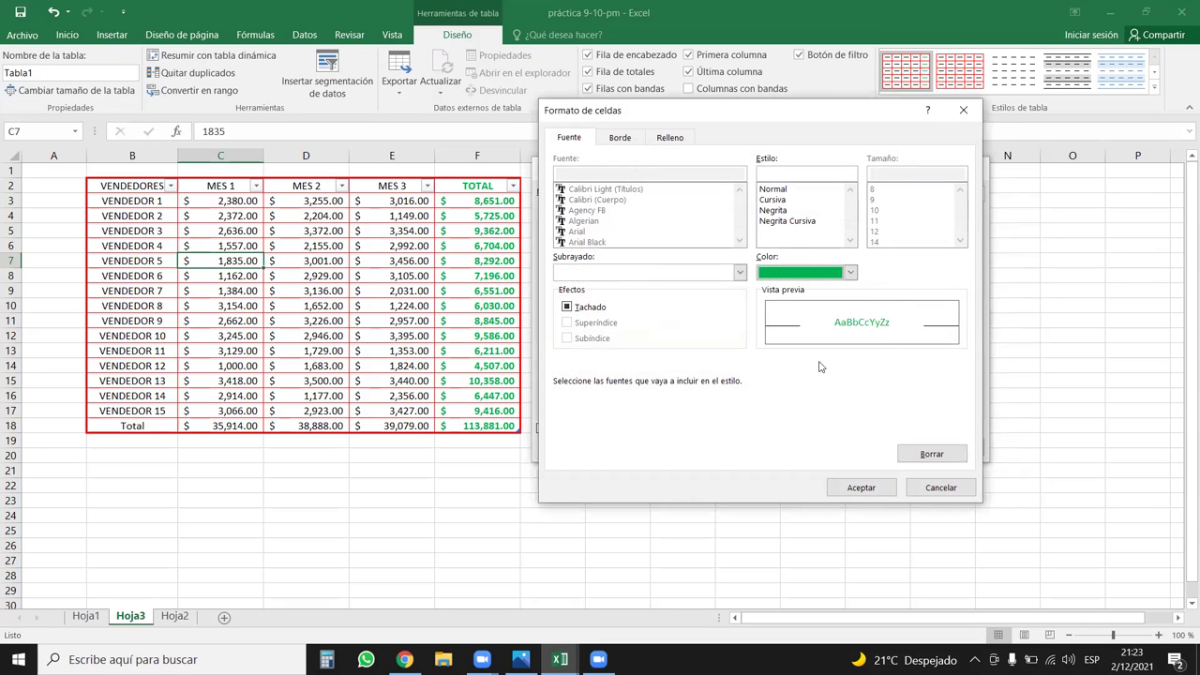
{"action": "left_click", "coordinate": [777, 210]}
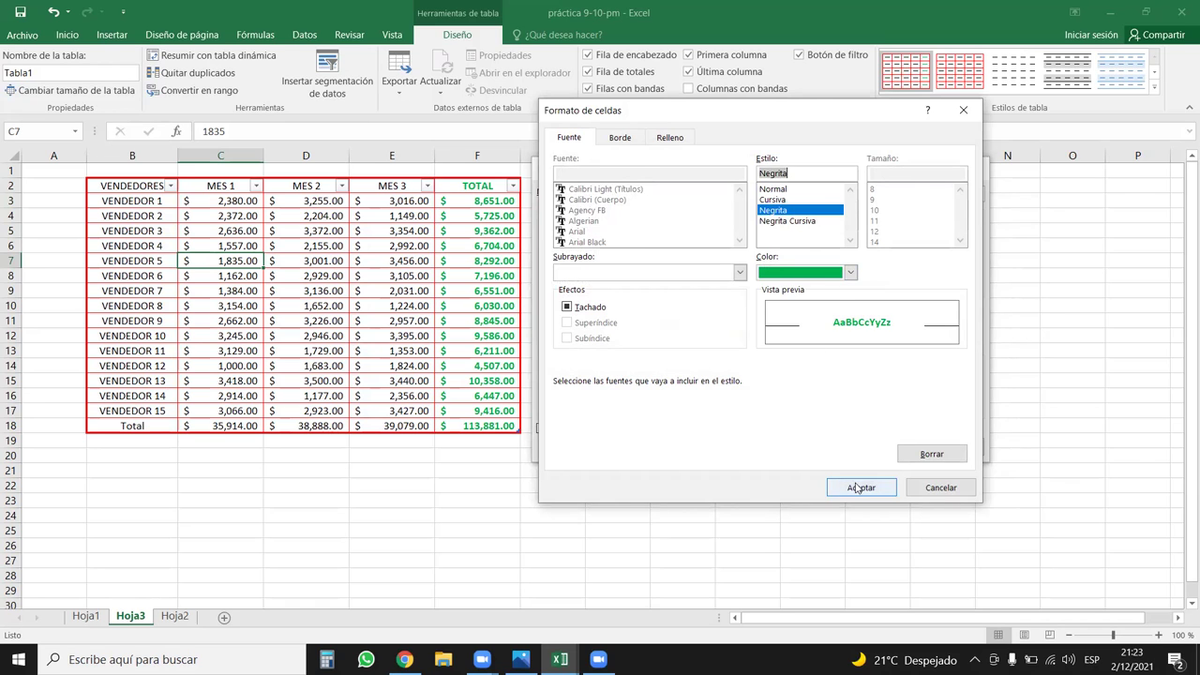
{"action": "left_click", "coordinate": [848, 487]}
{"action": "left_click", "coordinate": [873, 446]}
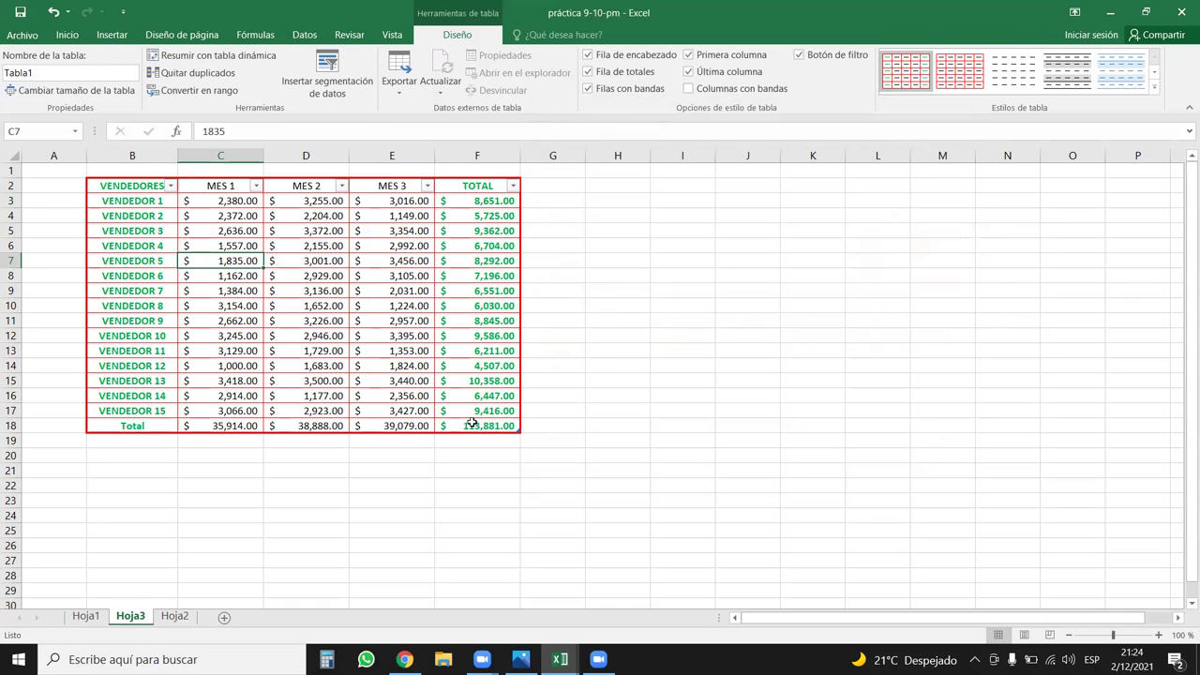
Clear all formatting from the sales table B2:F18 with Borrar formatos
{"action": "left_click_drag", "start_coordinate": [472, 427], "coordinate": [86, 187]}
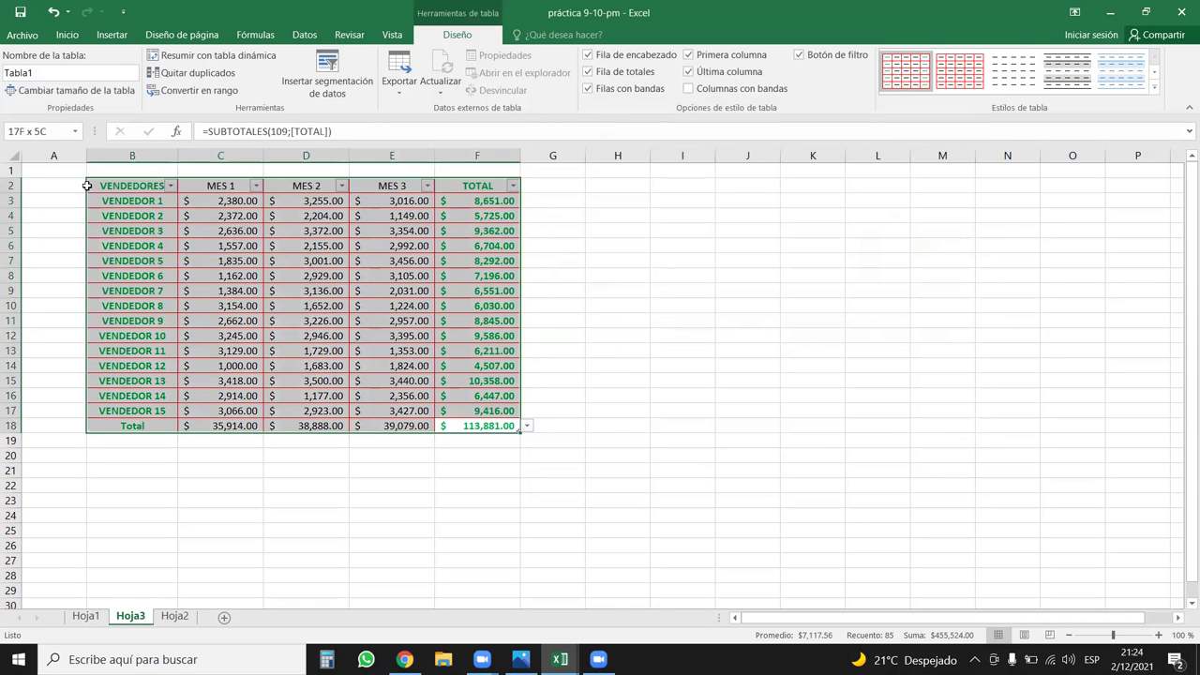
{"action": "left_click", "coordinate": [67, 35]}
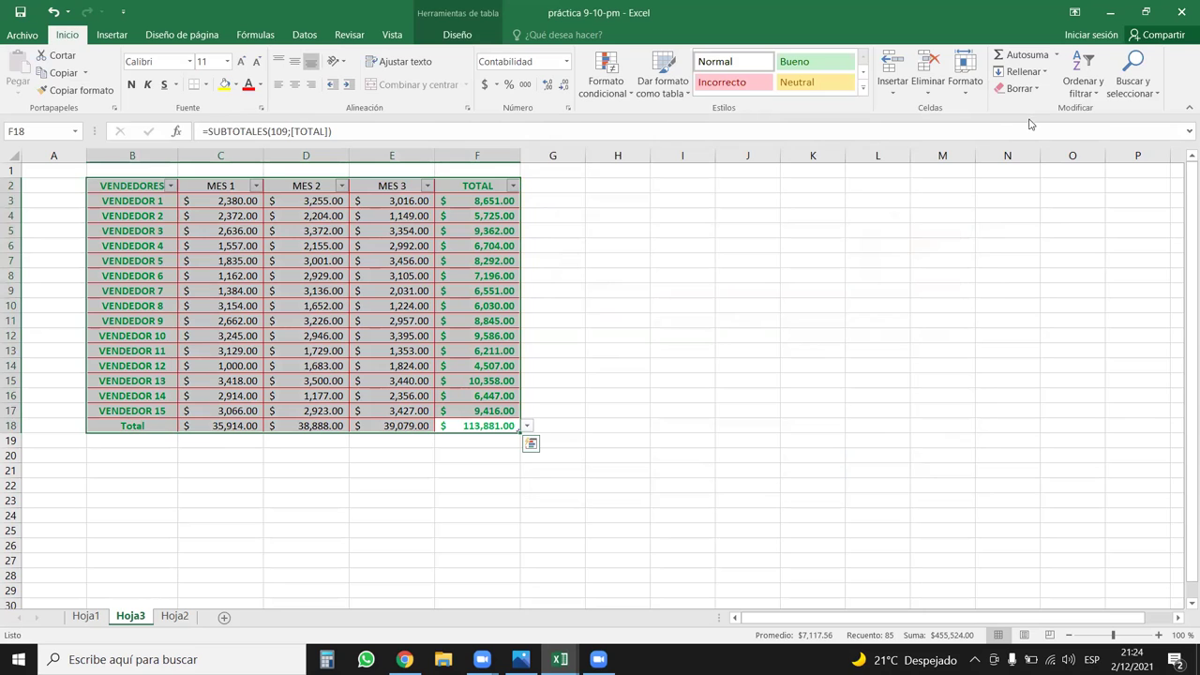
{"action": "left_click", "coordinate": [1020, 88]}
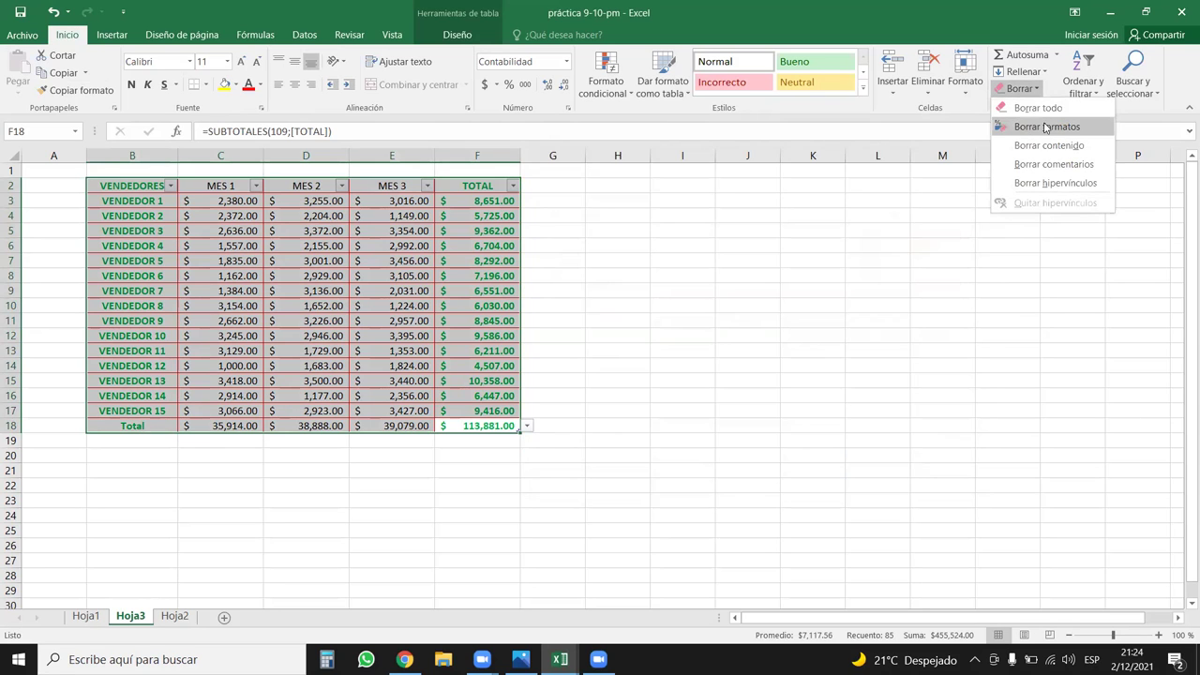
{"action": "left_click", "coordinate": [1047, 127]}
{"action": "left_click", "coordinate": [596, 322]}
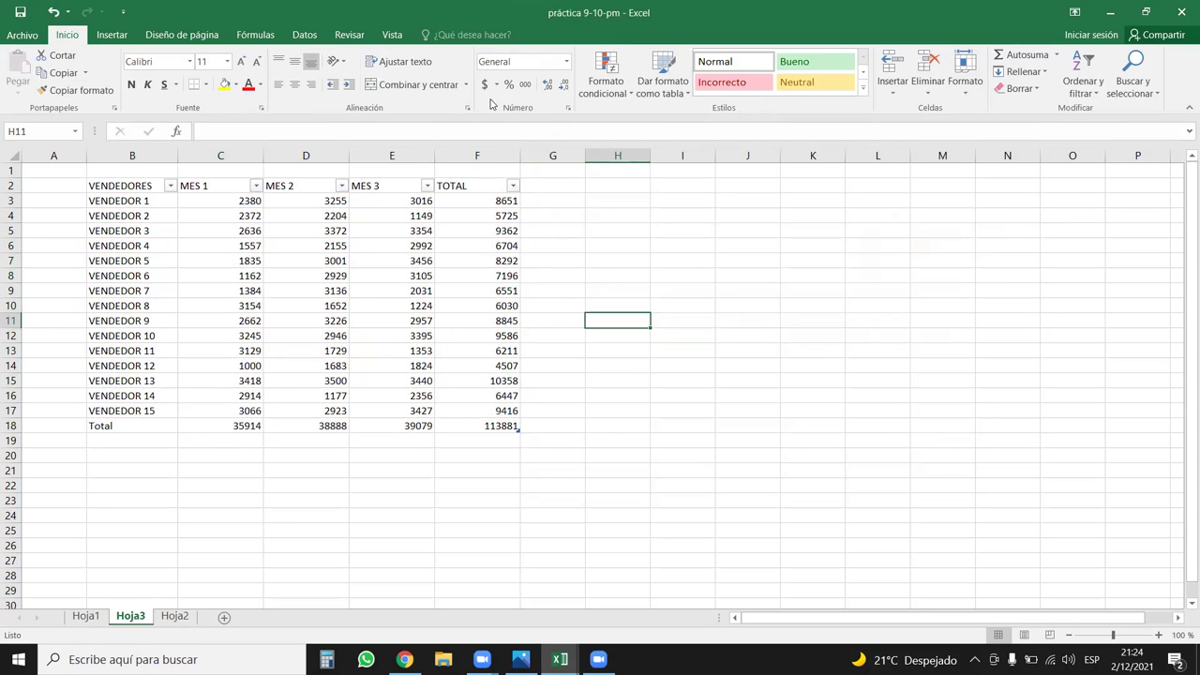
Reselect B2:F18 and view the Diseño table style gallery without changing anything
{"action": "left_click", "coordinate": [403, 290]}
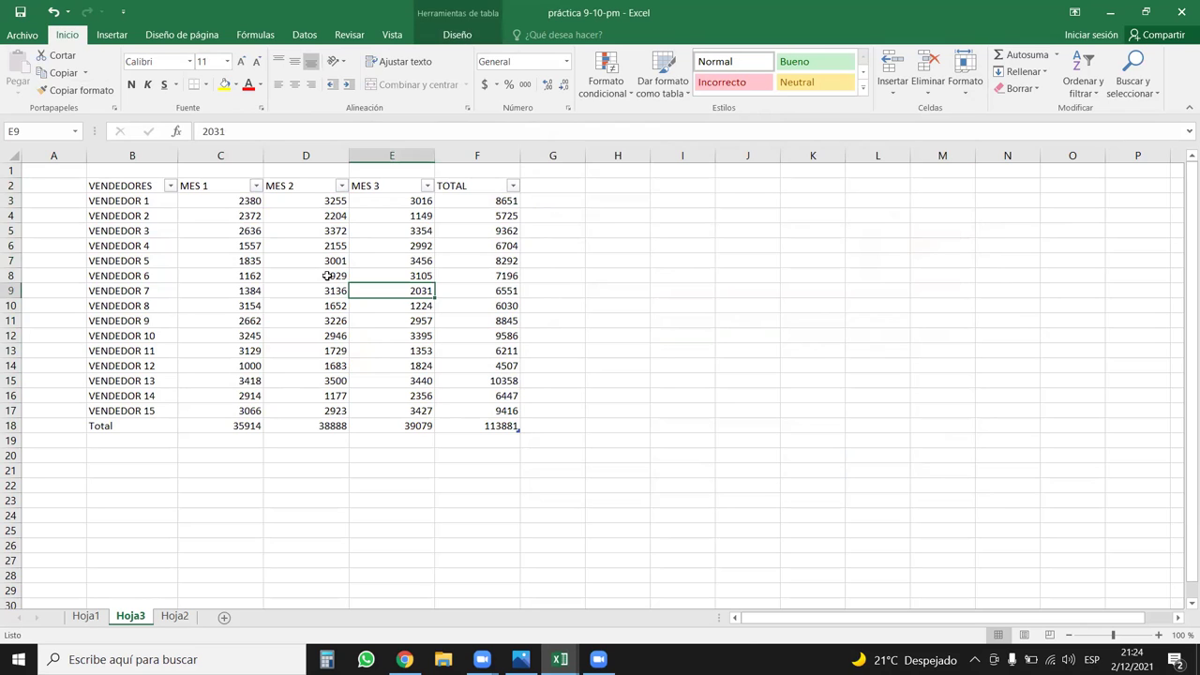
{"action": "left_click_drag", "start_coordinate": [135, 186], "coordinate": [465, 426]}
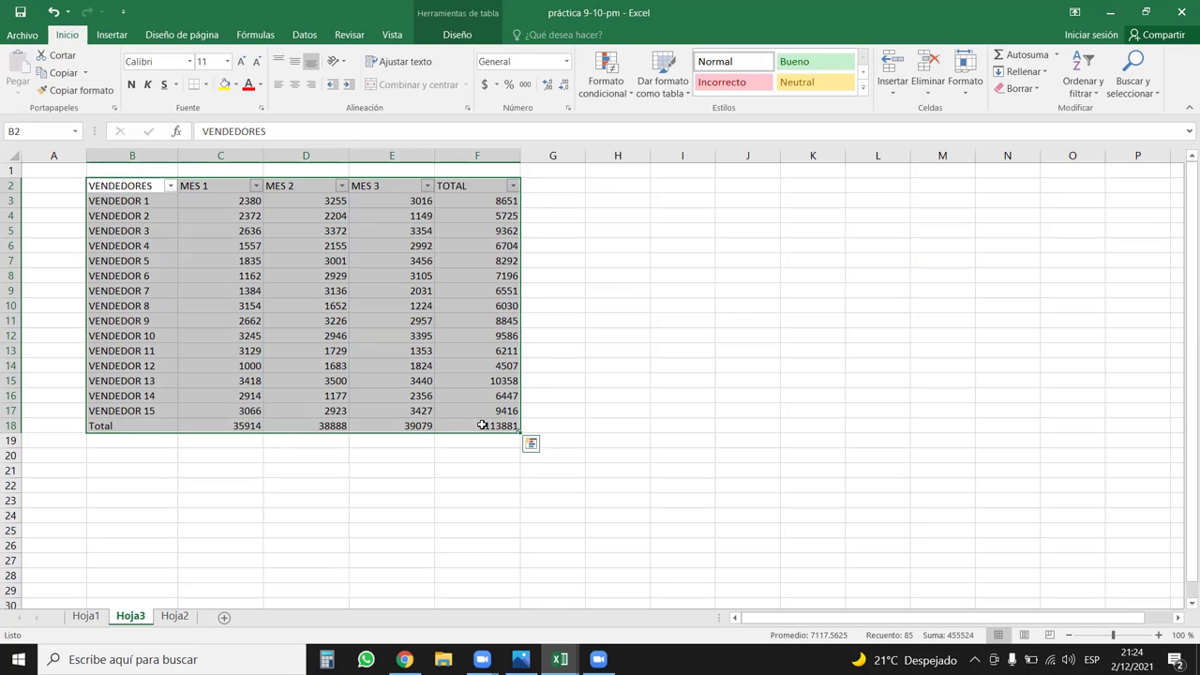
{"action": "left_click", "coordinate": [474, 39]}
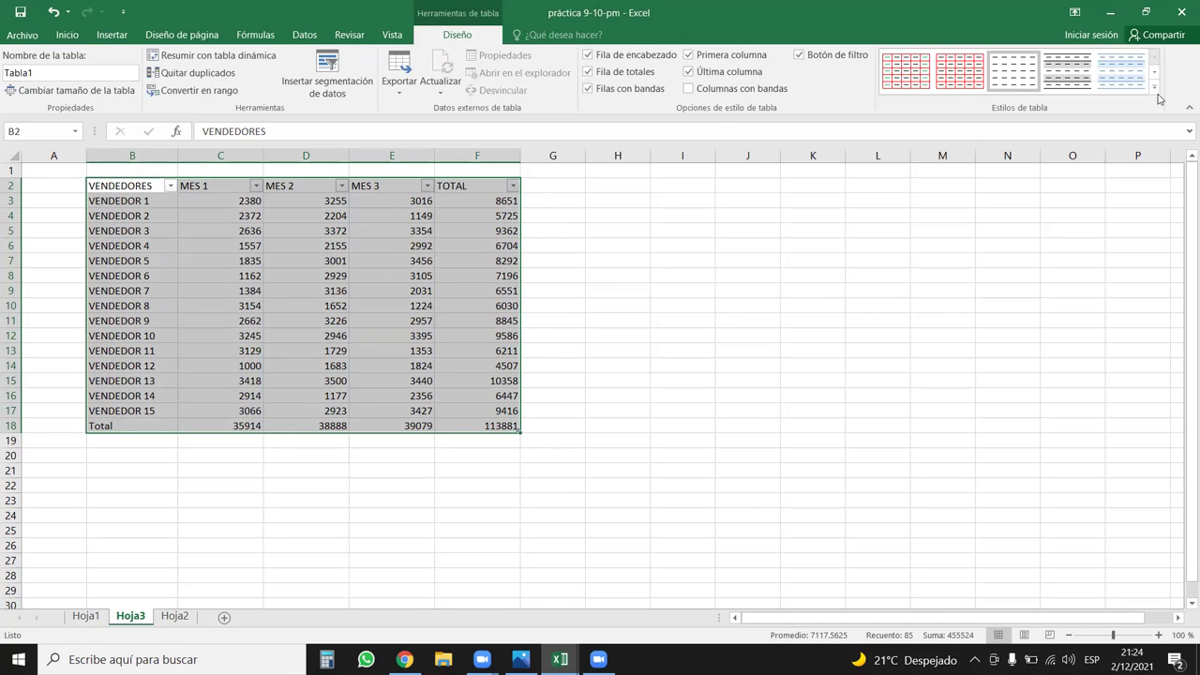
{"action": "left_click", "coordinate": [1154, 87]}
{"action": "left_click", "coordinate": [593, 363]}
Convert the table to a normal range, then recreate it as a table over B2:F18
{"action": "left_click", "coordinate": [199, 90]}
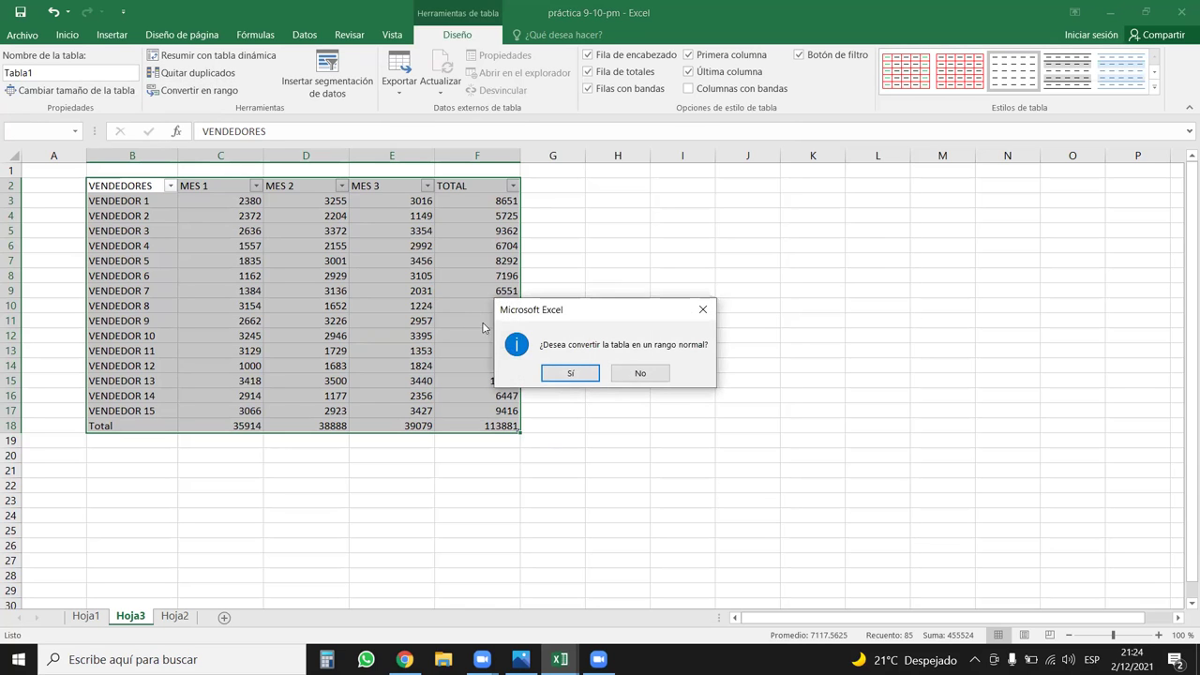
{"action": "left_click", "coordinate": [570, 373]}
{"action": "left_click", "coordinate": [695, 467]}
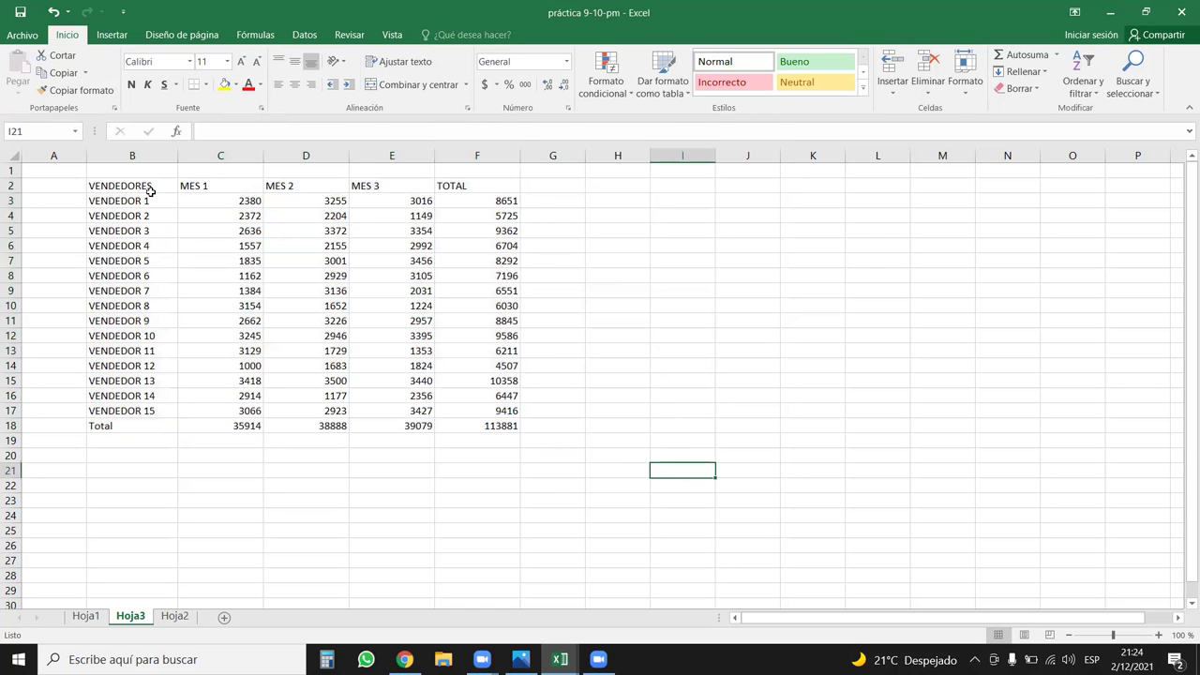
{"action": "left_click_drag", "start_coordinate": [150, 191], "coordinate": [514, 427]}
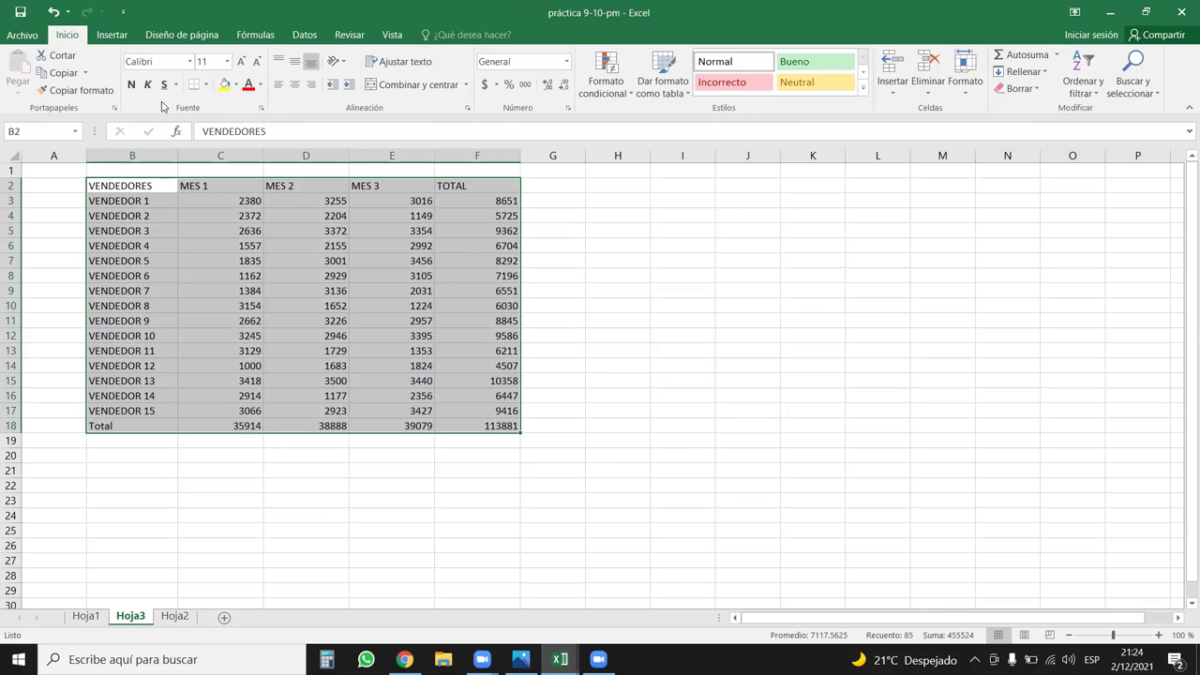
{"action": "left_click", "coordinate": [113, 35]}
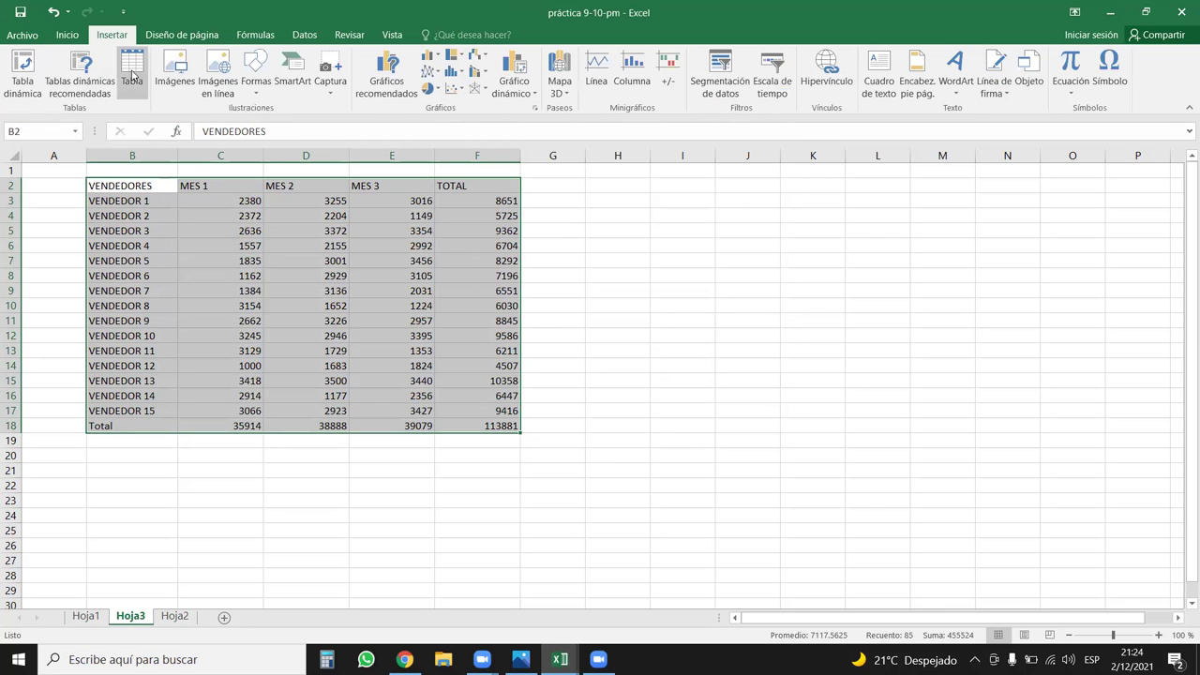
{"action": "left_click", "coordinate": [131, 70]}
{"action": "left_click", "coordinate": [720, 343]}
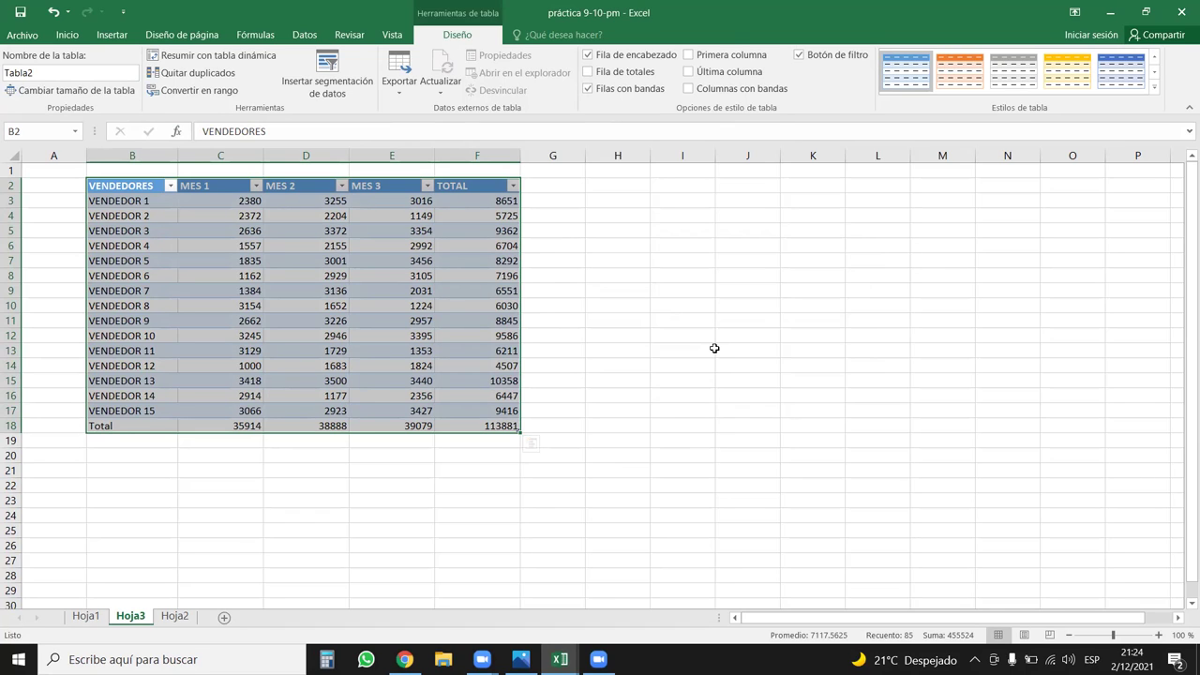
Apply the black-header, grey-banded table style and set it as the default
{"action": "left_click", "coordinate": [1154, 87]}
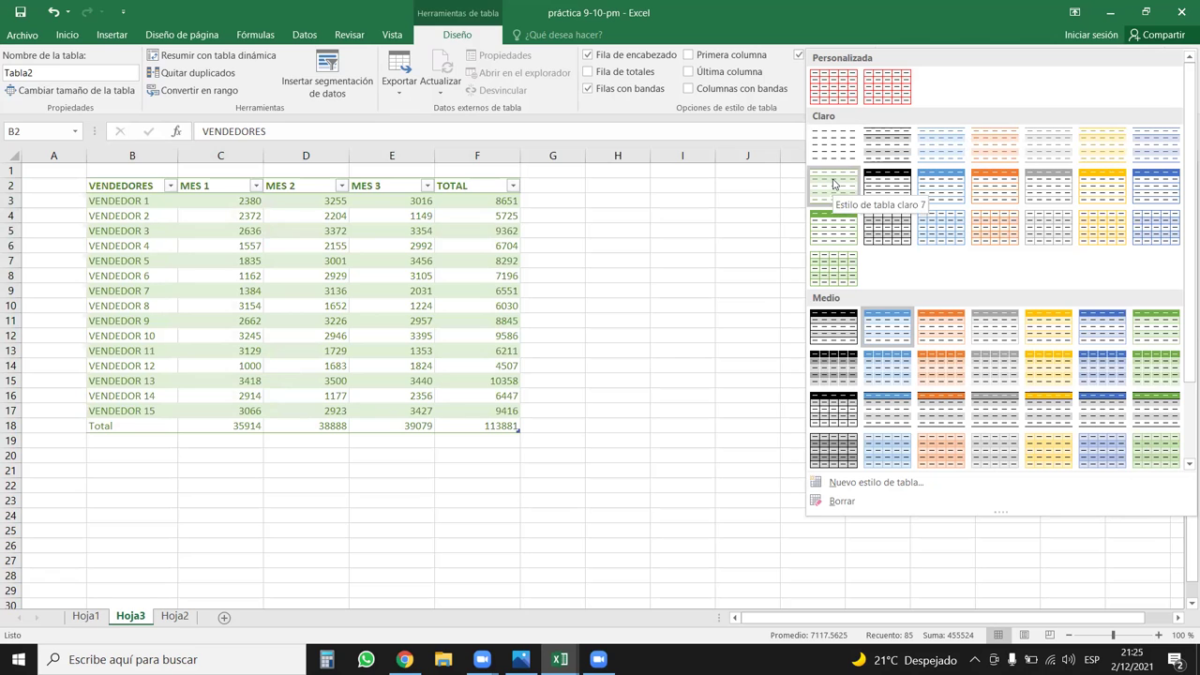
{"action": "left_click", "coordinate": [849, 411]}
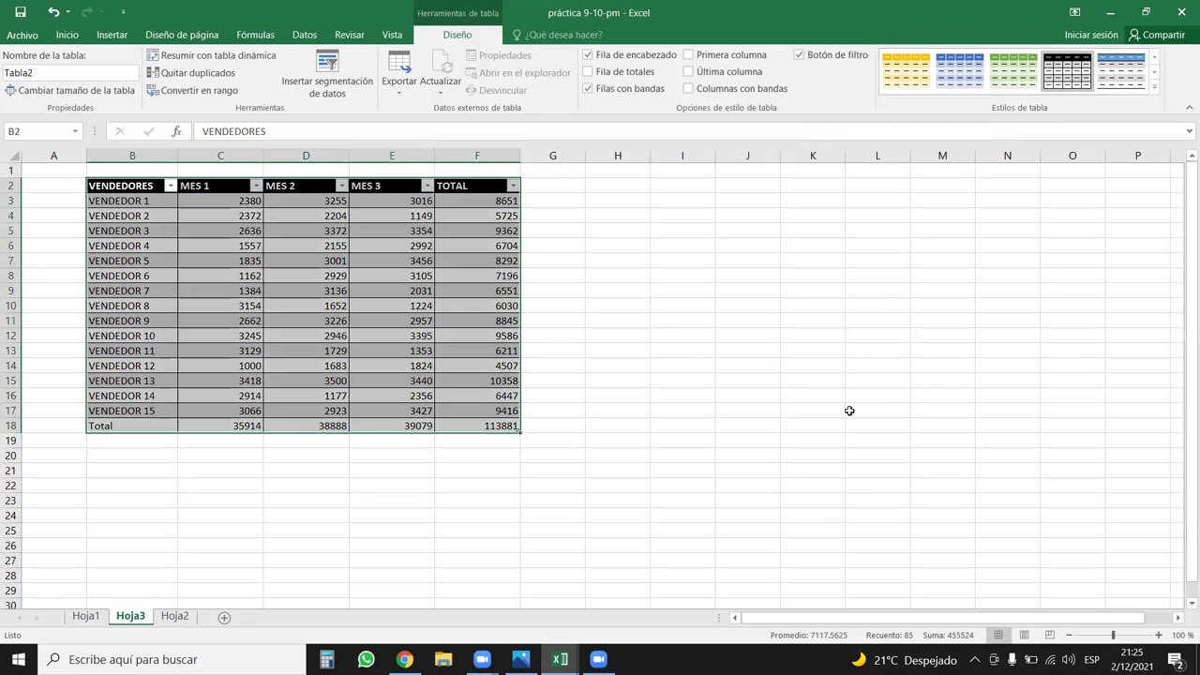
{"action": "right_click", "coordinate": [1065, 76]}
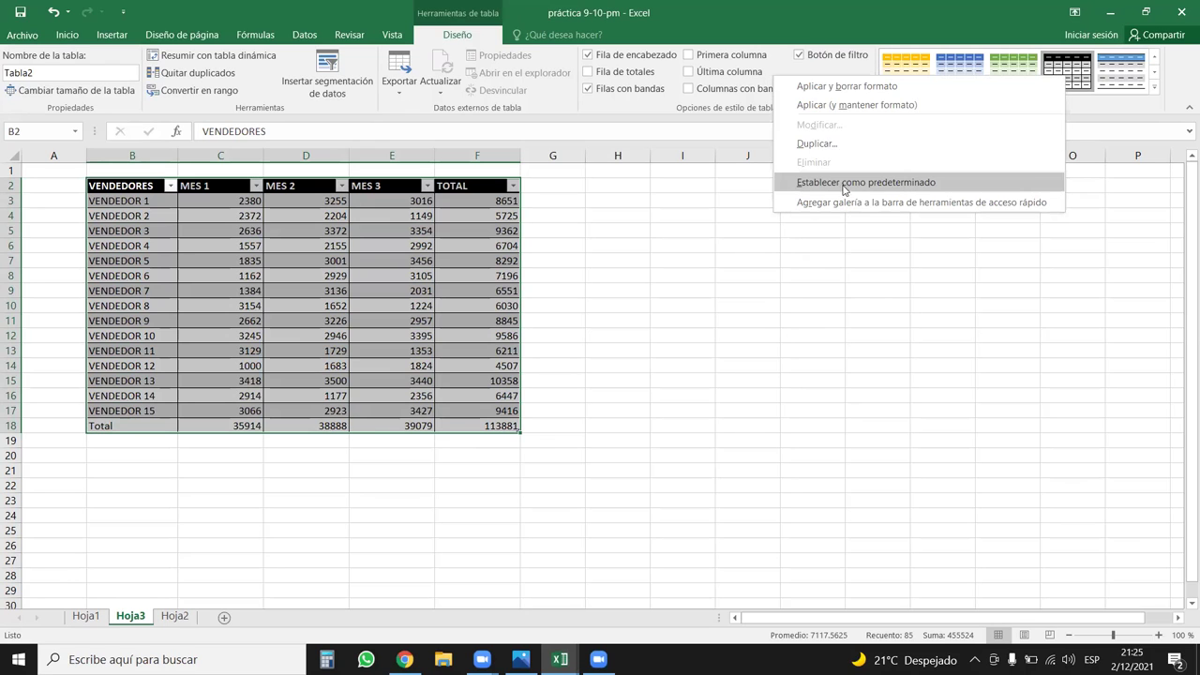
{"action": "left_click", "coordinate": [878, 184]}
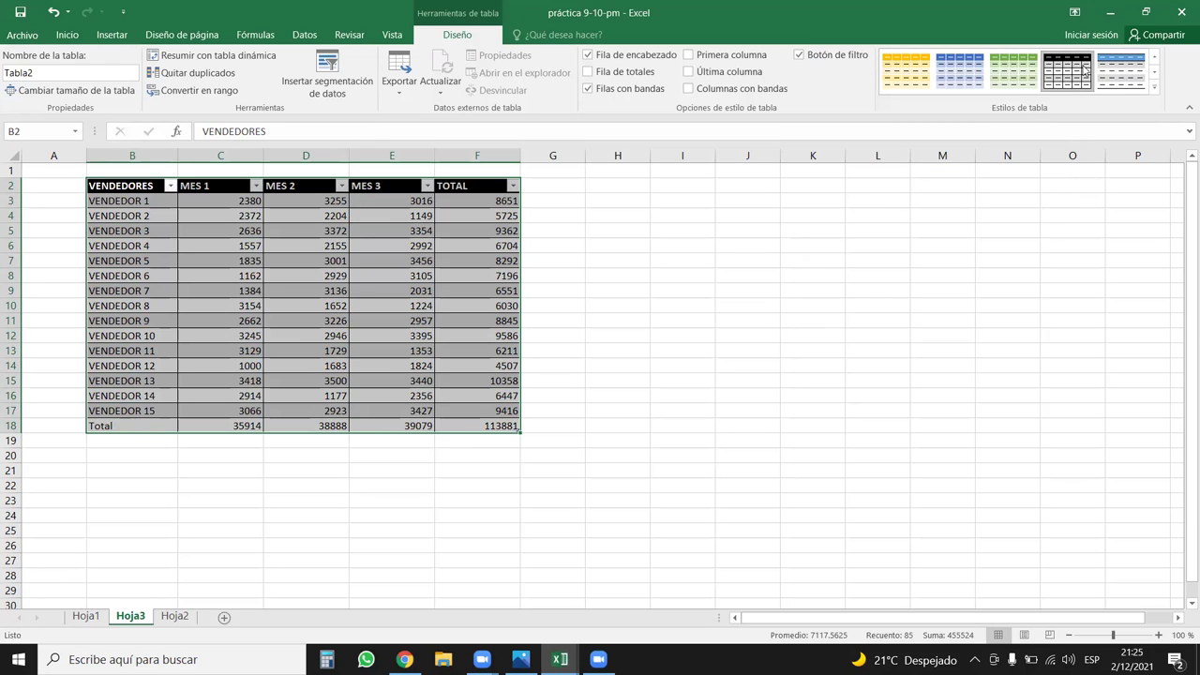
{"action": "left_click", "coordinate": [673, 255]}
{"action": "left_click_drag", "start_coordinate": [141, 185], "coordinate": [422, 413]}
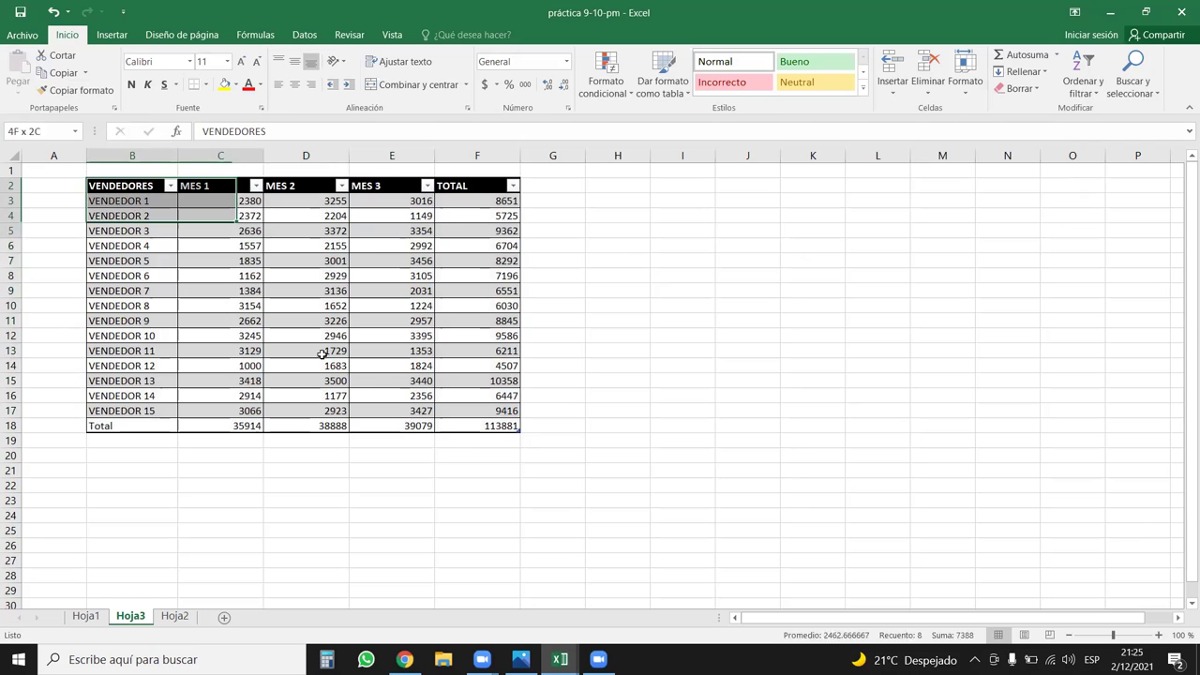
On Hoja1, turn the sales data B3:F17 into a table
{"action": "left_click", "coordinate": [85, 616]}
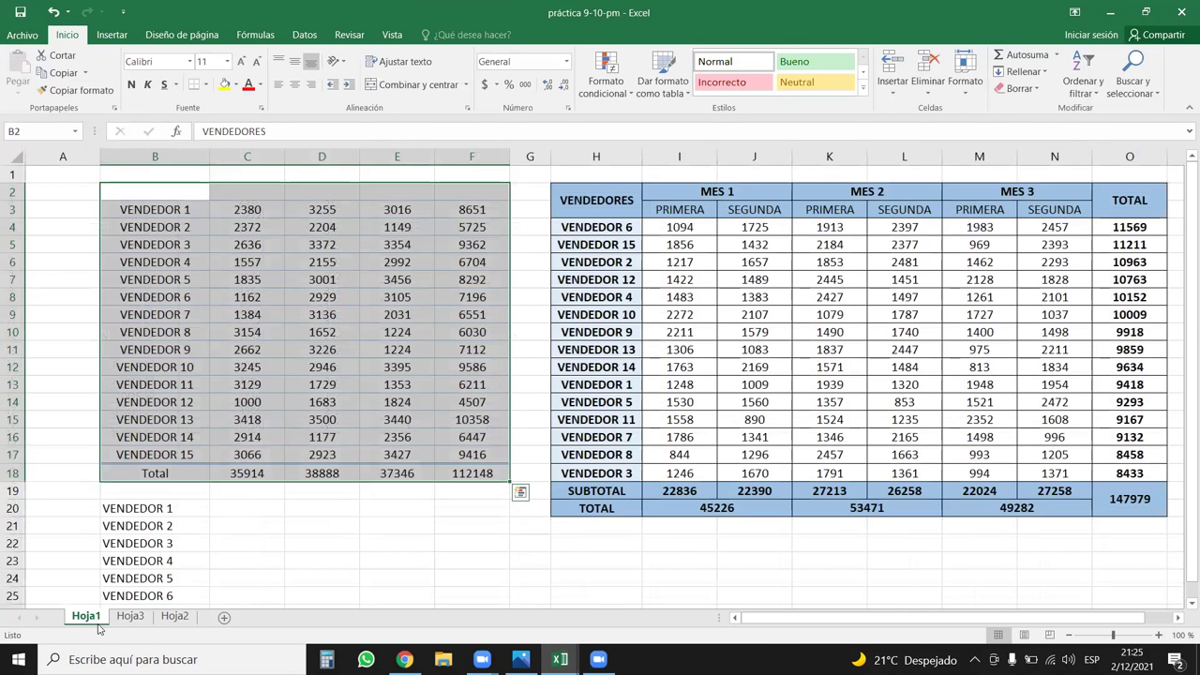
{"action": "left_click_drag", "start_coordinate": [174, 220], "coordinate": [473, 454]}
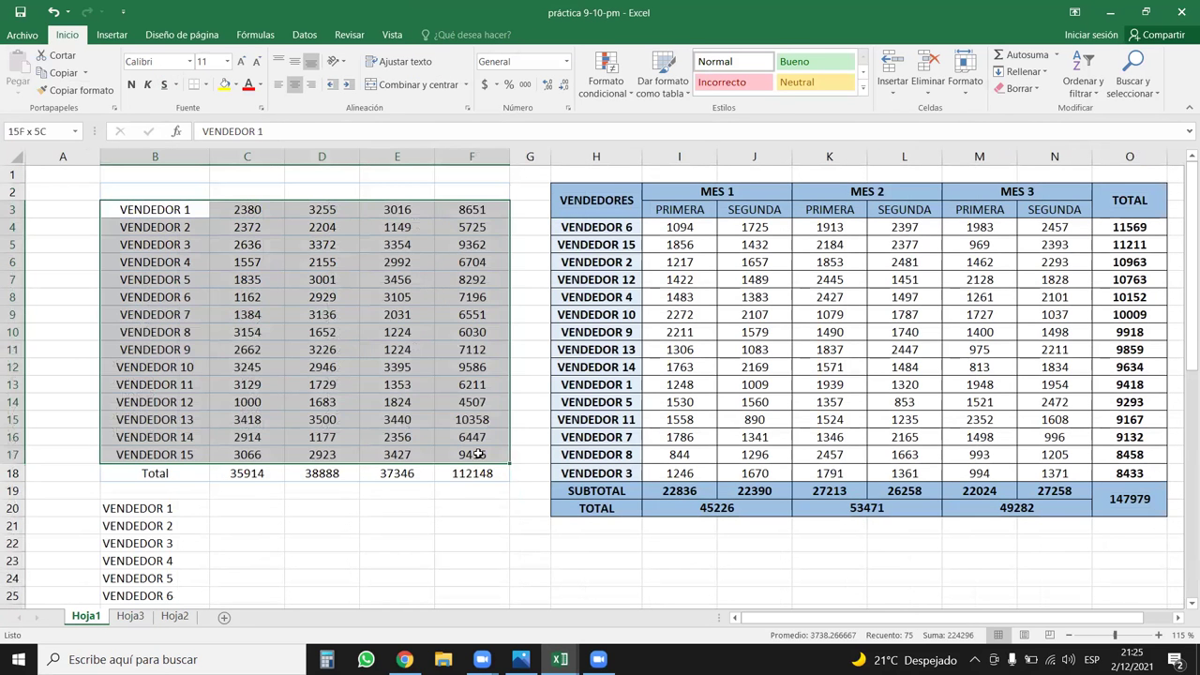
{"action": "left_click", "coordinate": [111, 35]}
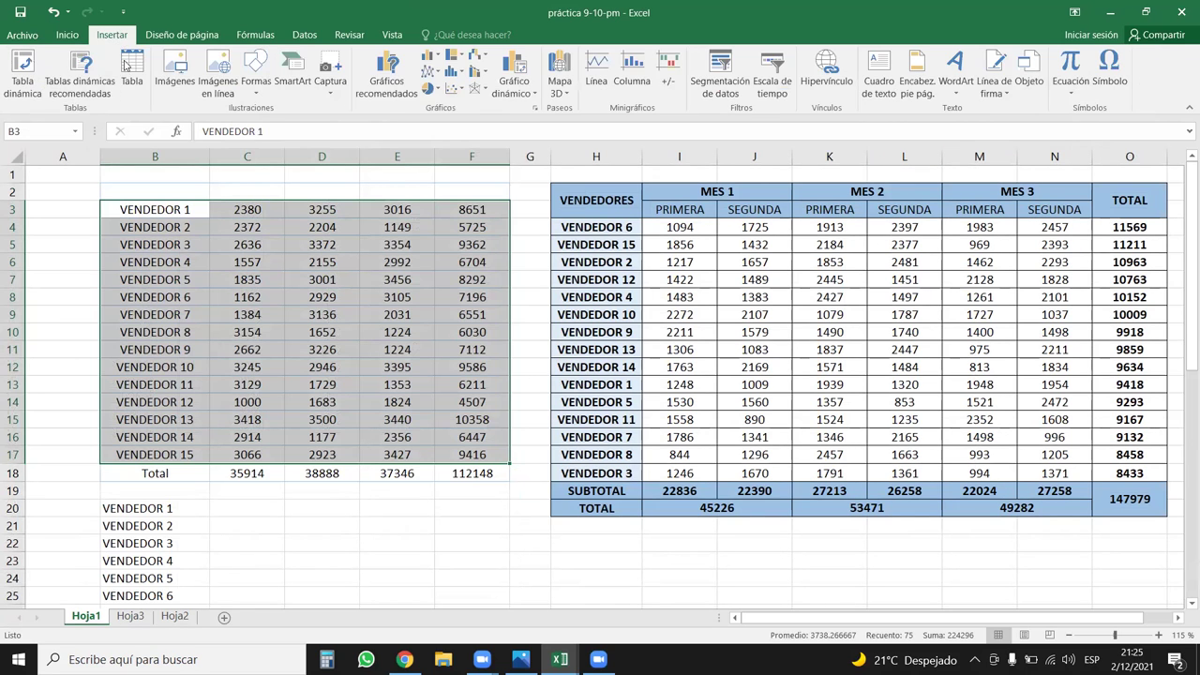
{"action": "left_click", "coordinate": [132, 75]}
{"action": "left_click", "coordinate": [746, 342]}
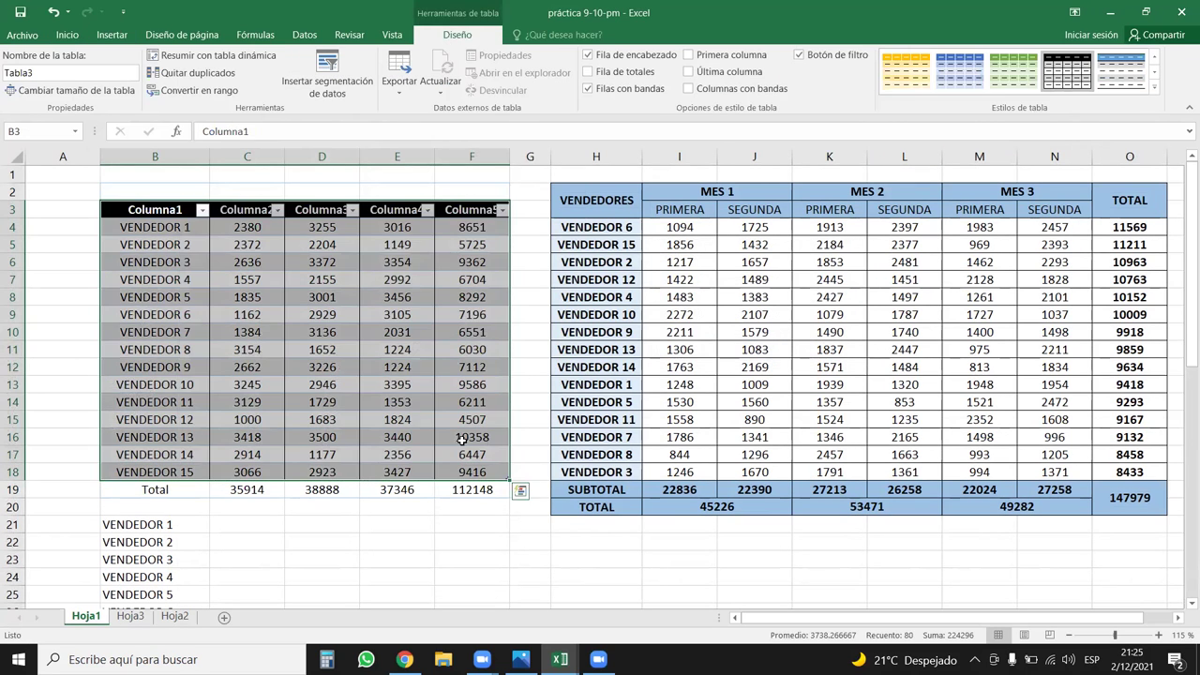
{"action": "left_click", "coordinate": [247, 437]}
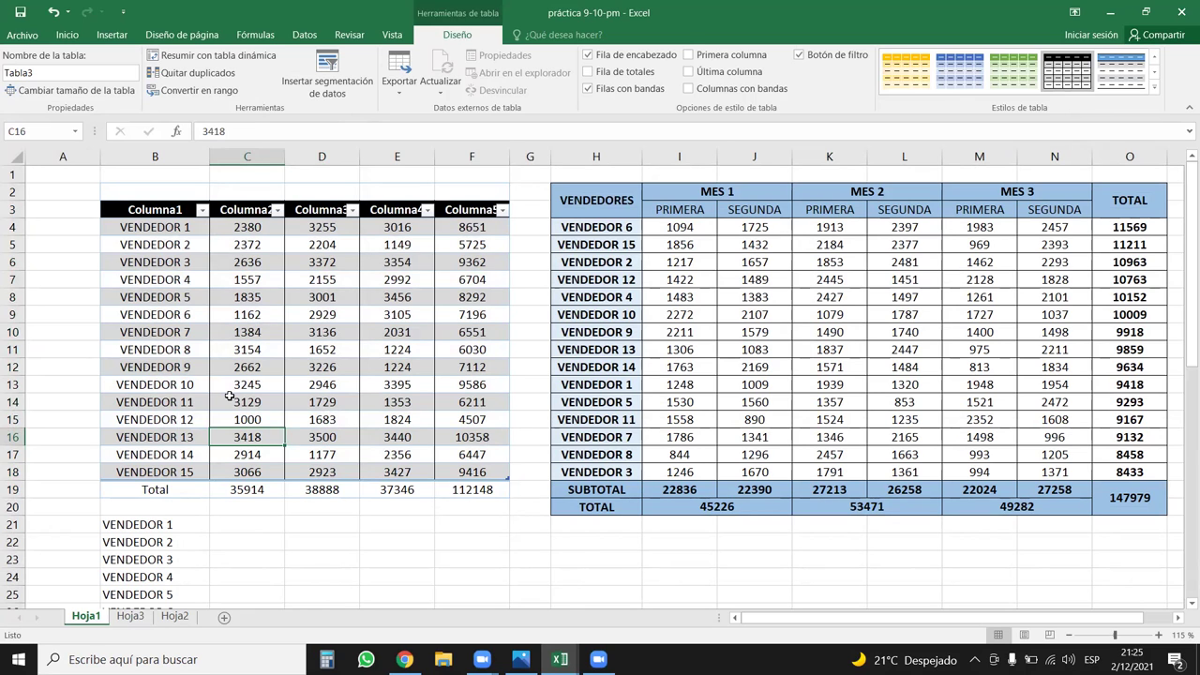
Apply the orange Medio table style and set it as the default style
{"action": "left_click", "coordinate": [412, 304]}
{"action": "left_click_drag", "start_coordinate": [184, 214], "coordinate": [507, 480]}
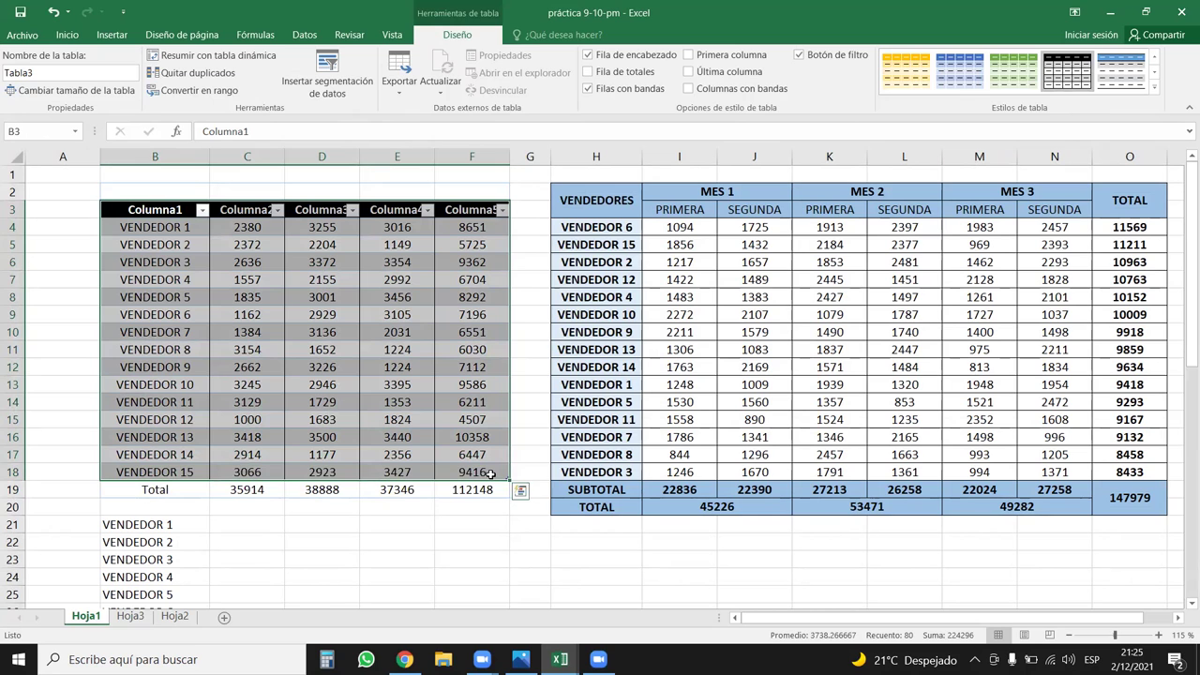
{"action": "left_click", "coordinate": [1154, 85]}
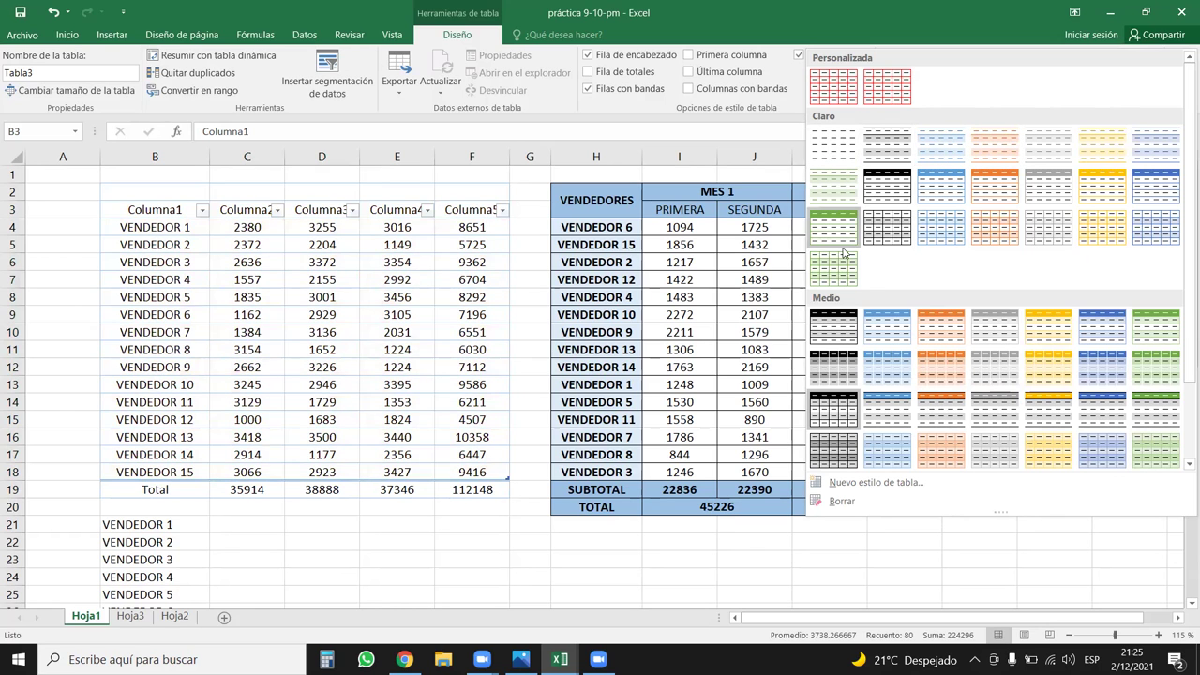
{"action": "scroll", "coordinate": [862, 438], "scroll_direction": "down", "scroll_amount": 2}
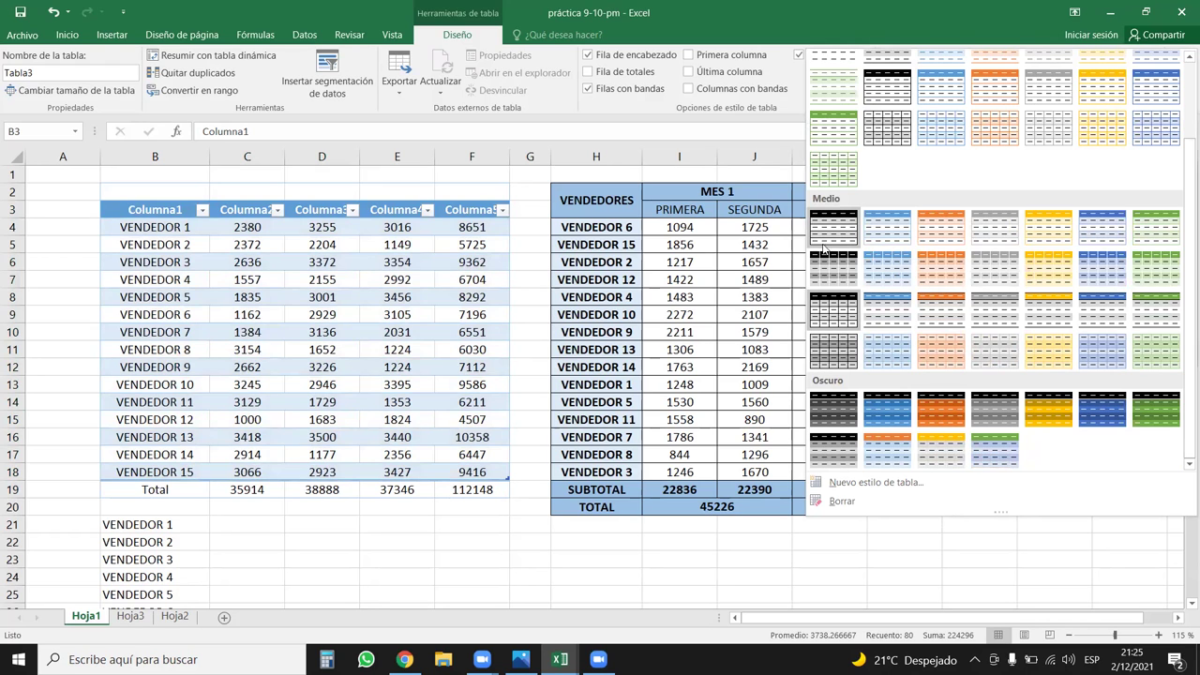
{"action": "left_click", "coordinate": [950, 231]}
{"action": "right_click", "coordinate": [958, 67]}
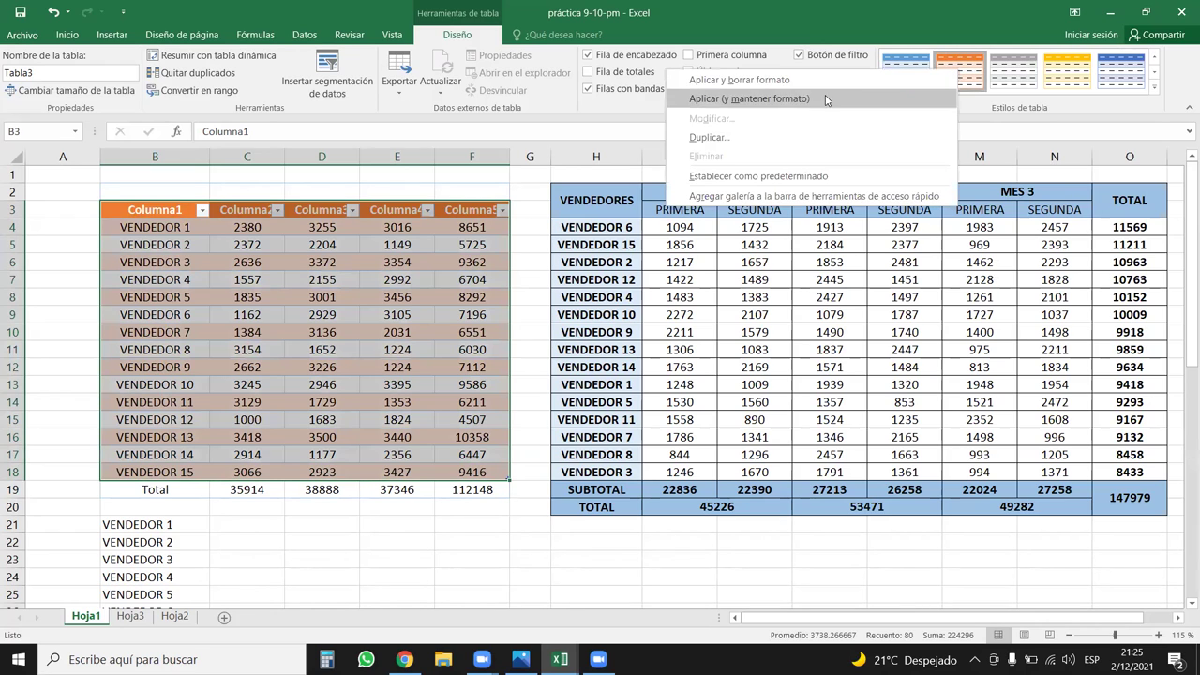
{"action": "left_click", "coordinate": [748, 178]}
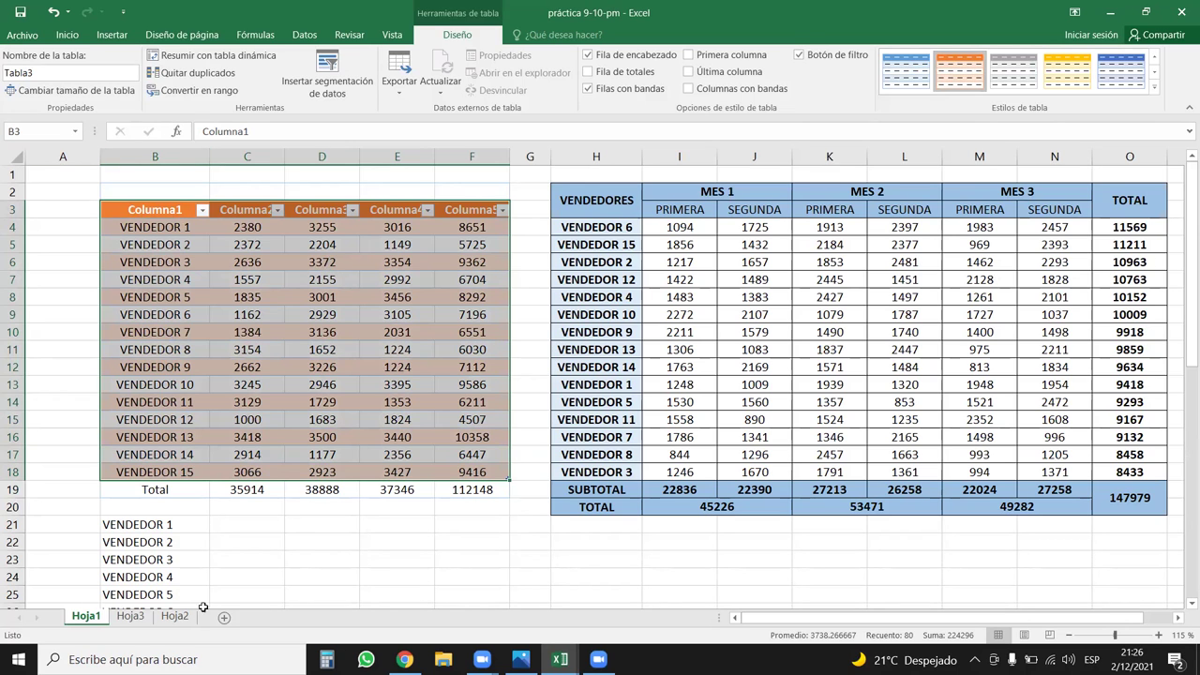
Make Hoja2's A1:C63 sales log a table in the orange default style, then return to Hoja1
{"action": "left_click", "coordinate": [173, 617]}
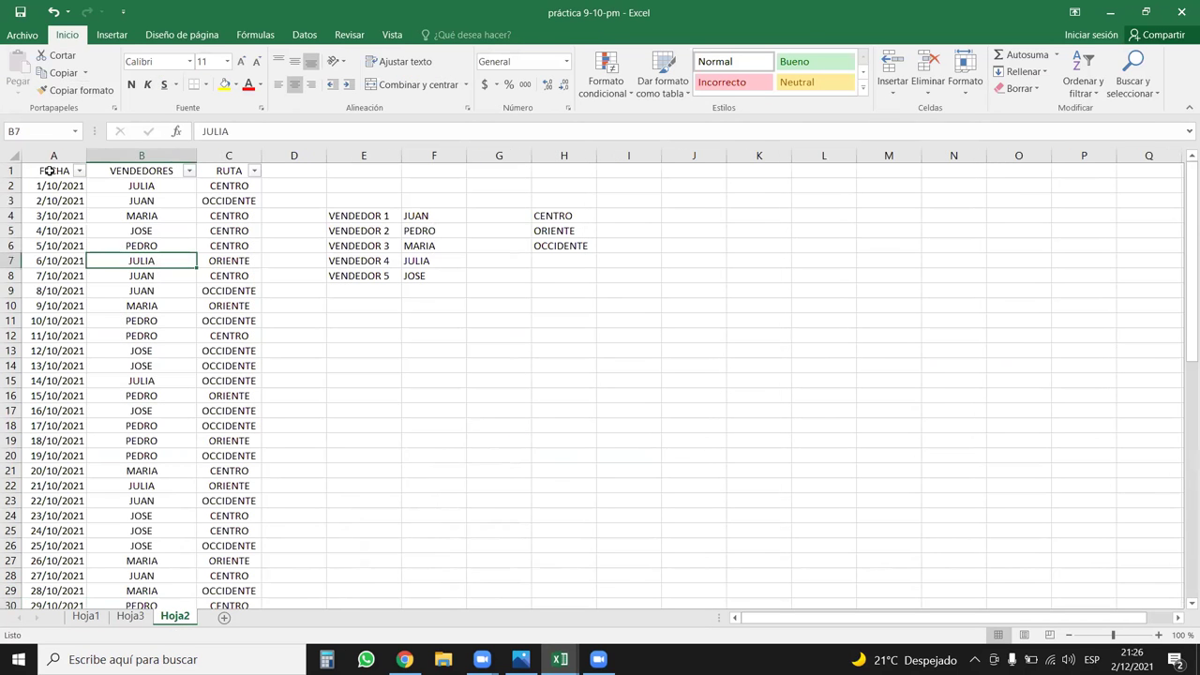
{"action": "left_click", "coordinate": [112, 34]}
{"action": "left_click", "coordinate": [132, 70]}
{"action": "left_click", "coordinate": [754, 345]}
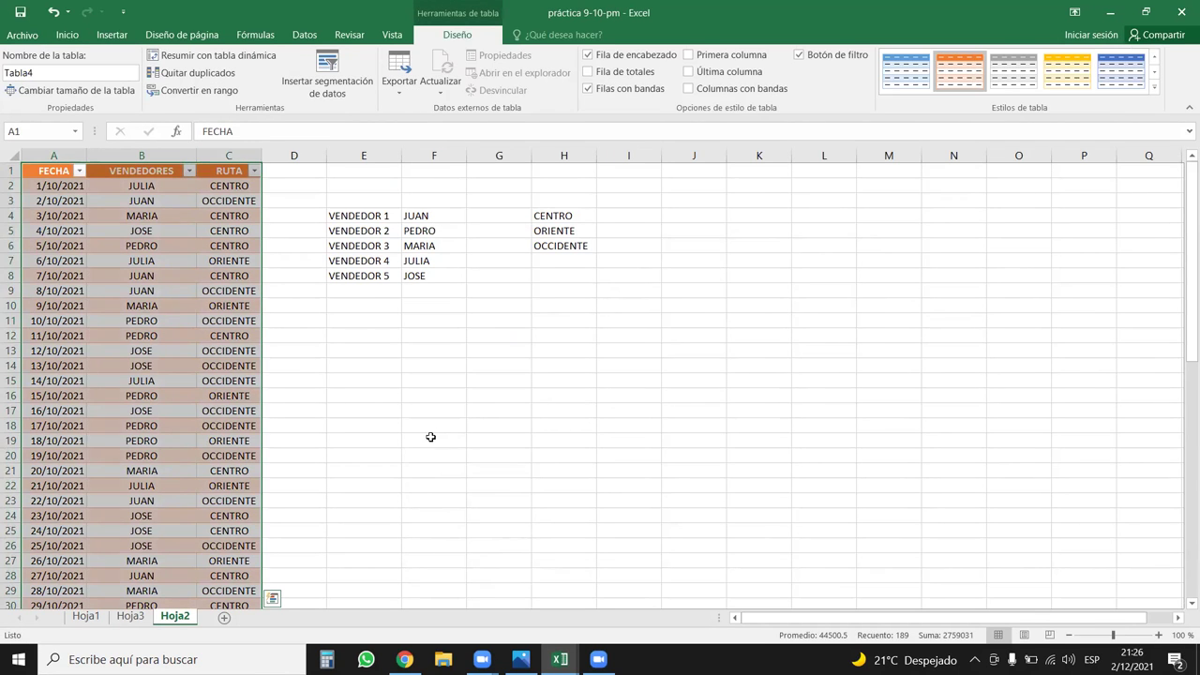
{"action": "left_click", "coordinate": [33, 245]}
{"action": "key", "text": "ctrl+Page_Up"}
{"action": "key", "text": "ctrl+Page_Up"}
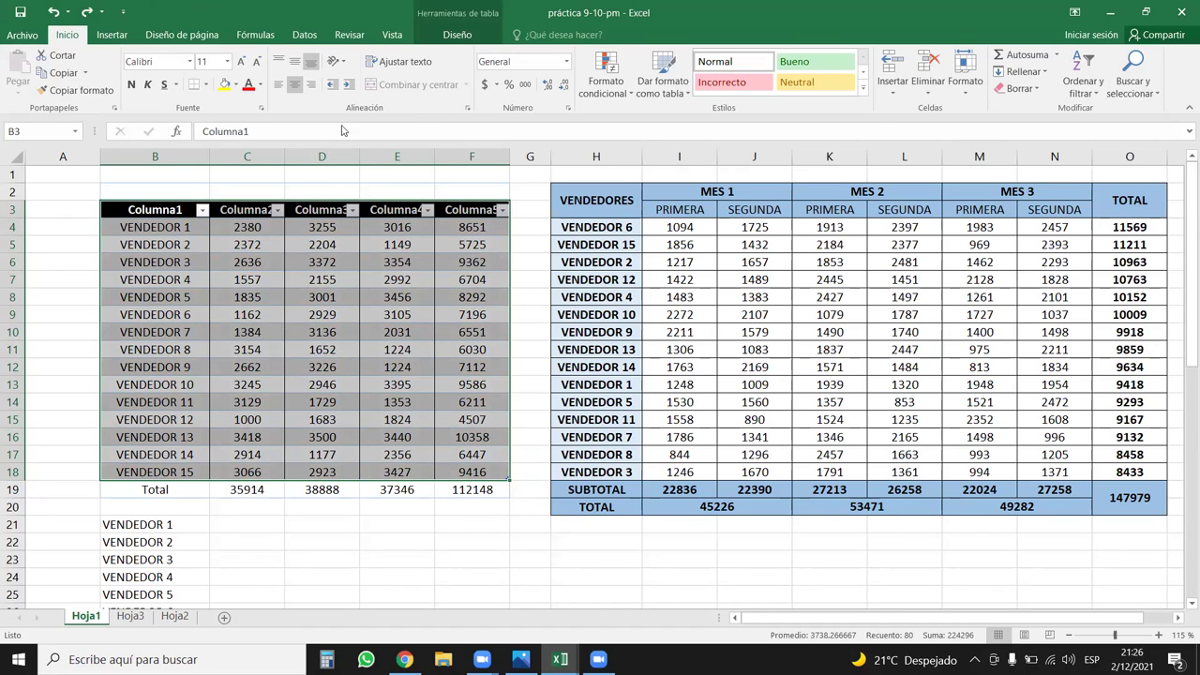
Apply the blue Medio table style to the Hoja1 sales table
{"action": "left_click", "coordinate": [613, 73]}
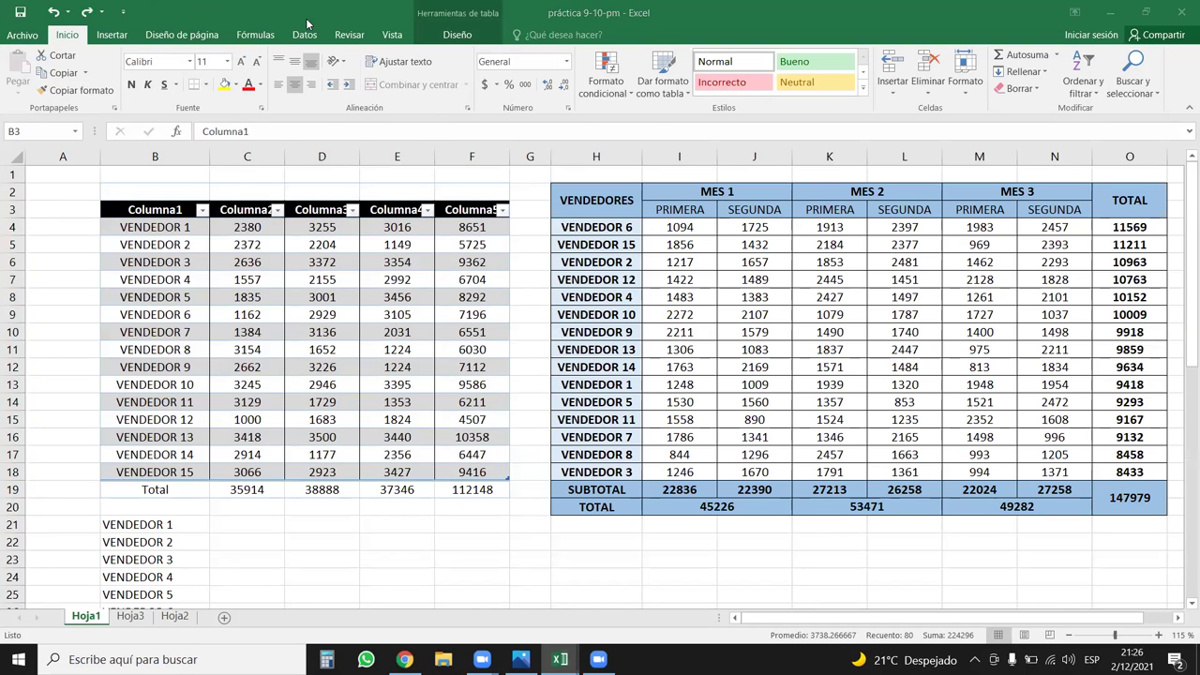
{"action": "left_click", "coordinate": [457, 34]}
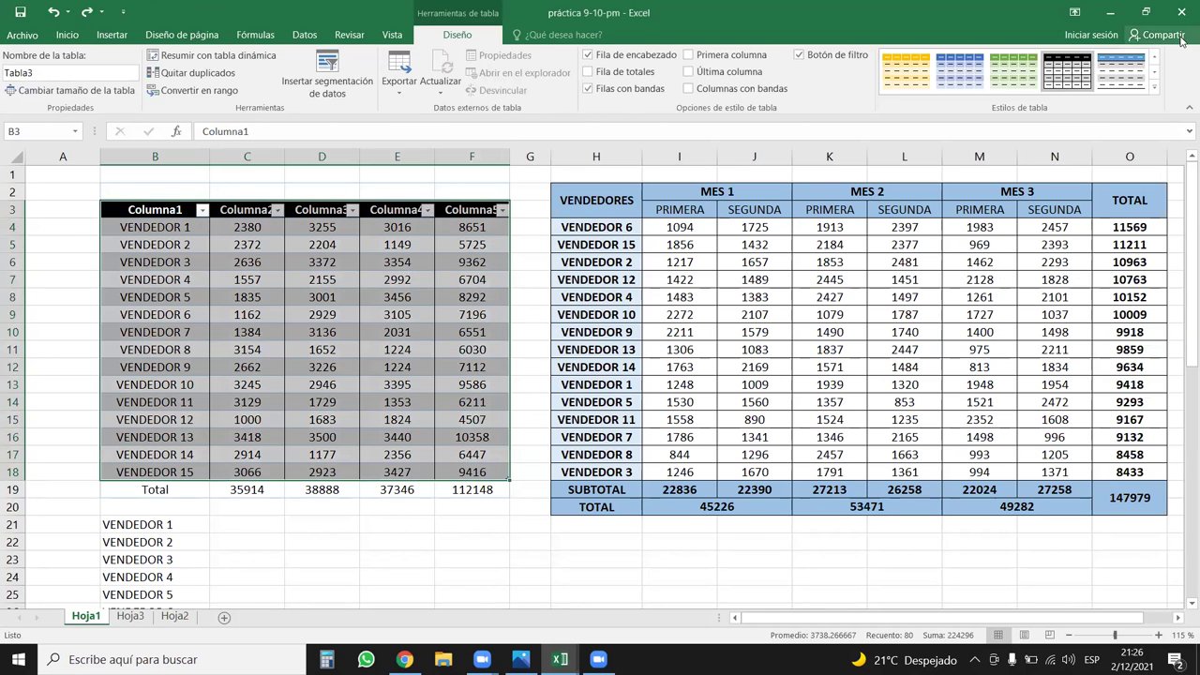
{"action": "left_click", "coordinate": [1161, 90]}
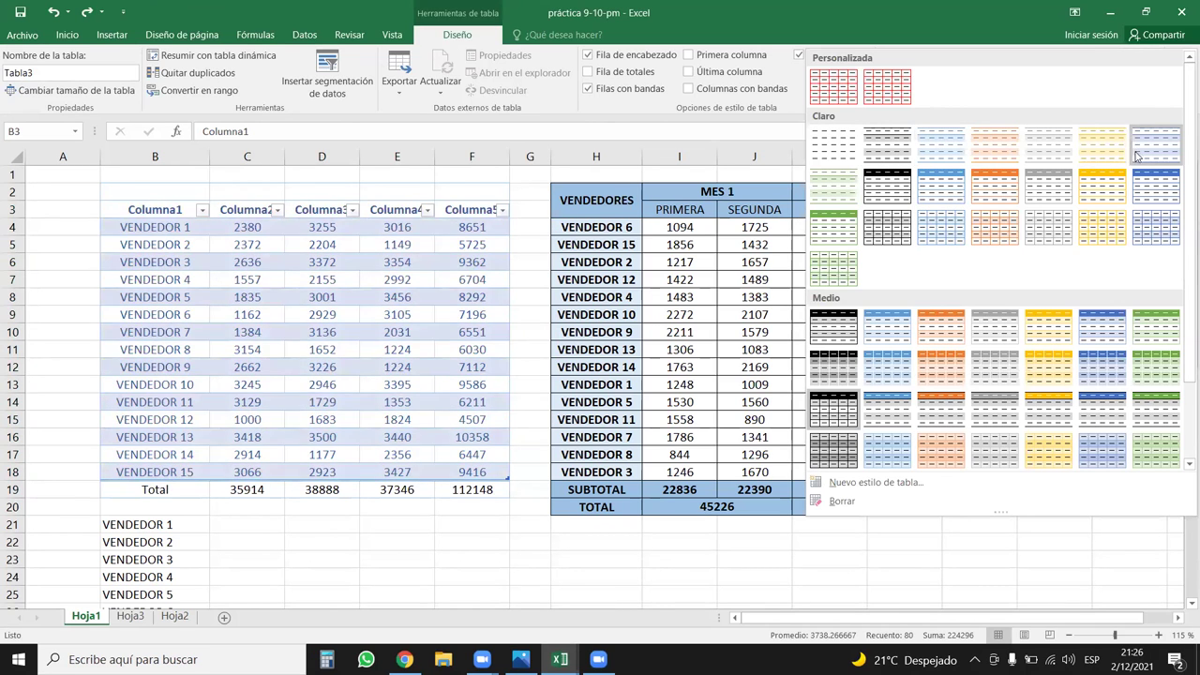
{"action": "left_click", "coordinate": [893, 327]}
Set the blue Medio style as the default table style
{"action": "right_click", "coordinate": [921, 82]}
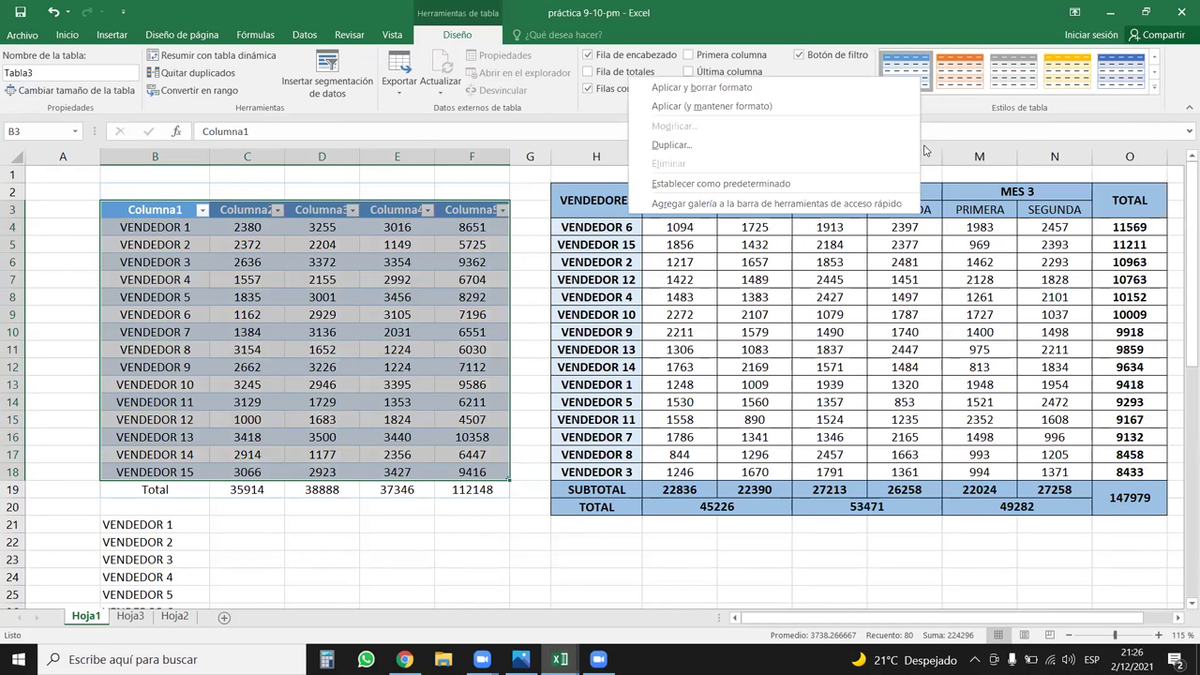
{"action": "left_click", "coordinate": [560, 232]}
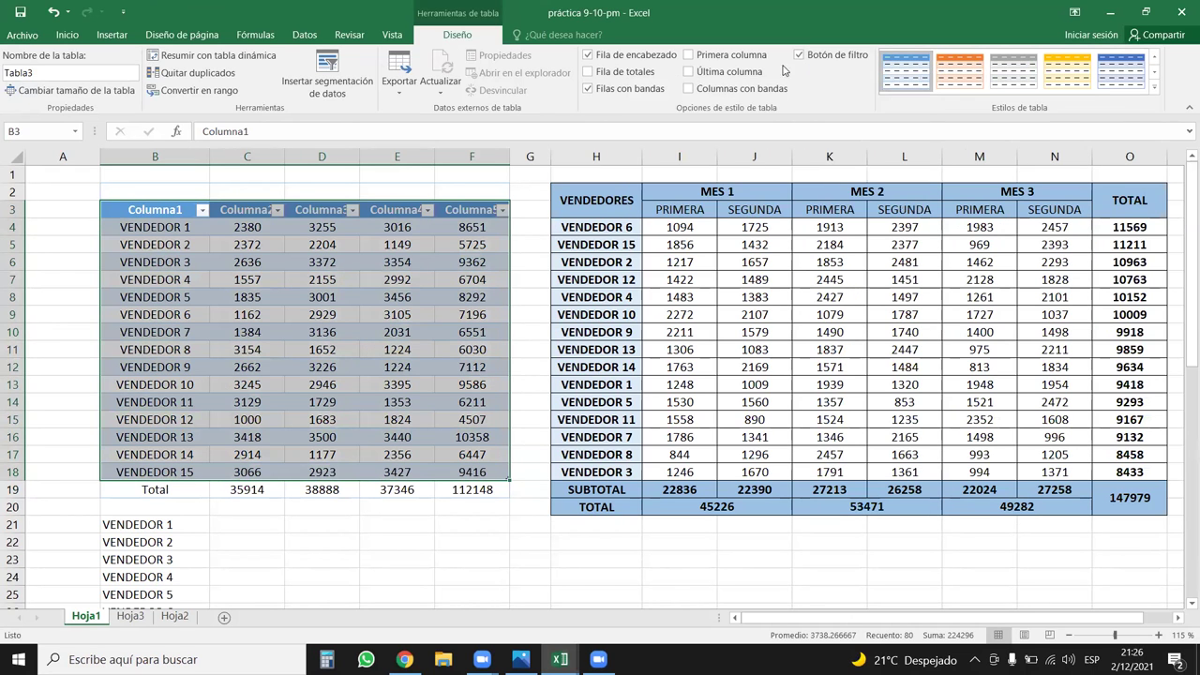
{"action": "left_click", "coordinate": [1154, 87]}
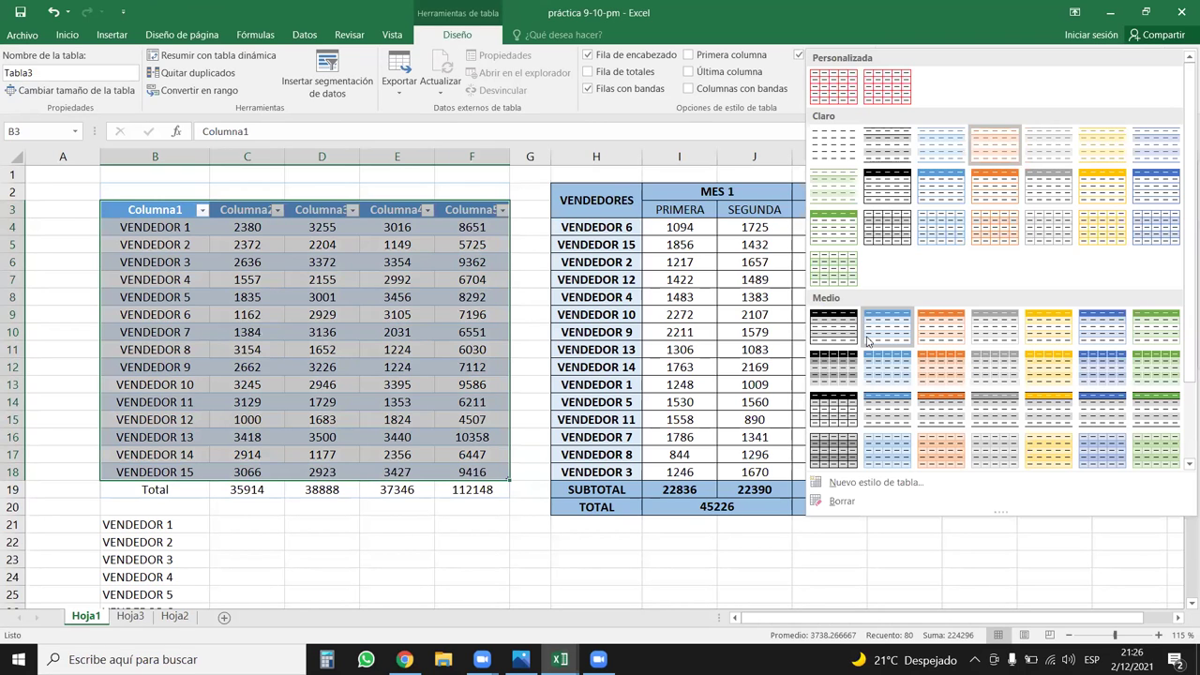
{"action": "right_click", "coordinate": [883, 325]}
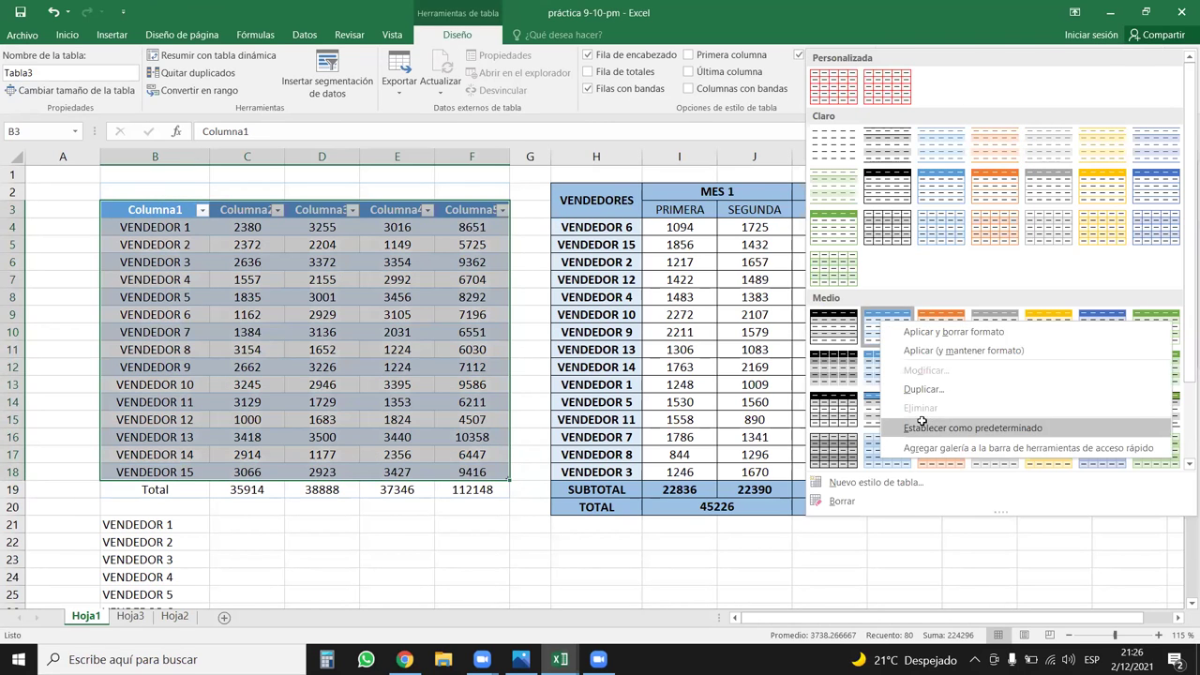
{"action": "left_click", "coordinate": [934, 426]}
{"action": "left_click", "coordinate": [307, 240]}
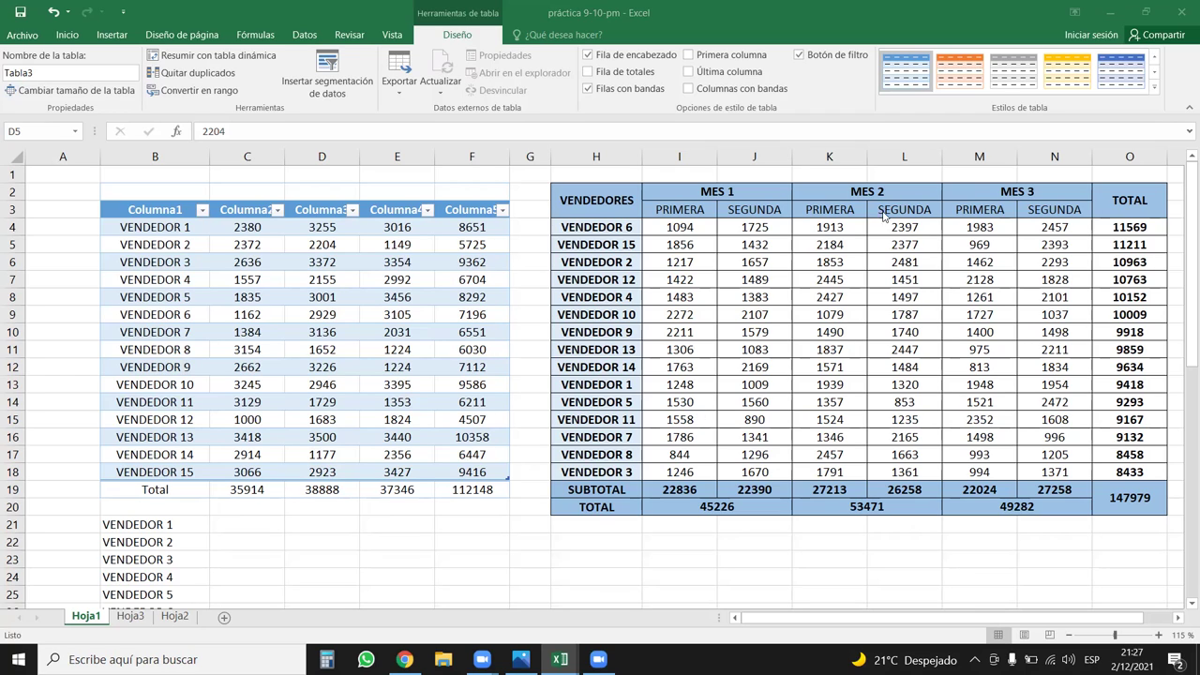
Switch to the Ejercicio buscar y reemplazar workbook's bus table, then back to práctica 9-10-pm
{"action": "left_click", "coordinate": [412, 263]}
{"action": "mouse_move", "coordinate": [560, 659]}
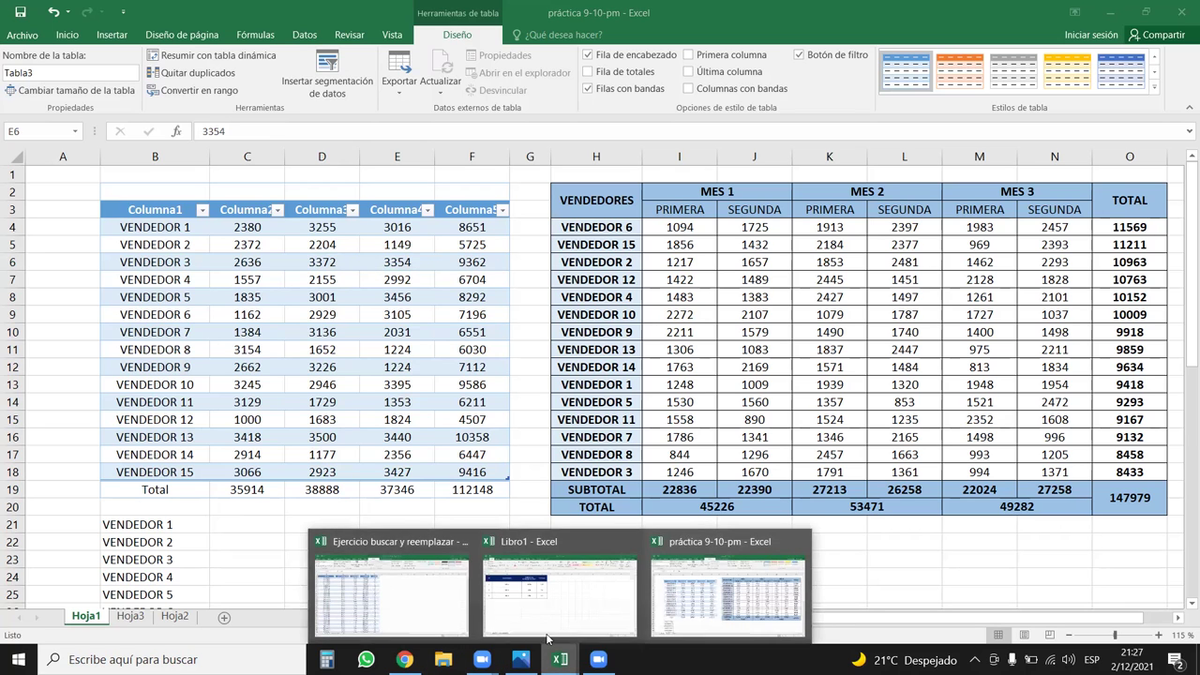
{"action": "left_click", "coordinate": [396, 581]}
{"action": "left_click", "coordinate": [88, 218]}
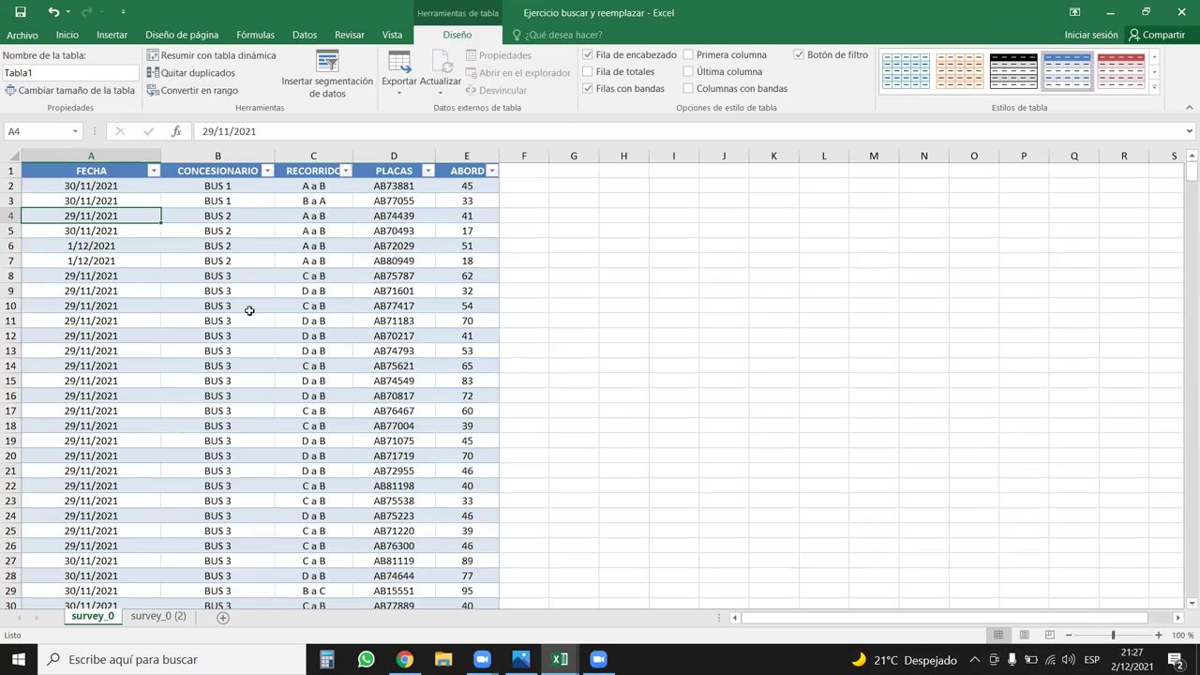
{"action": "key", "text": "ctrl+Tab"}
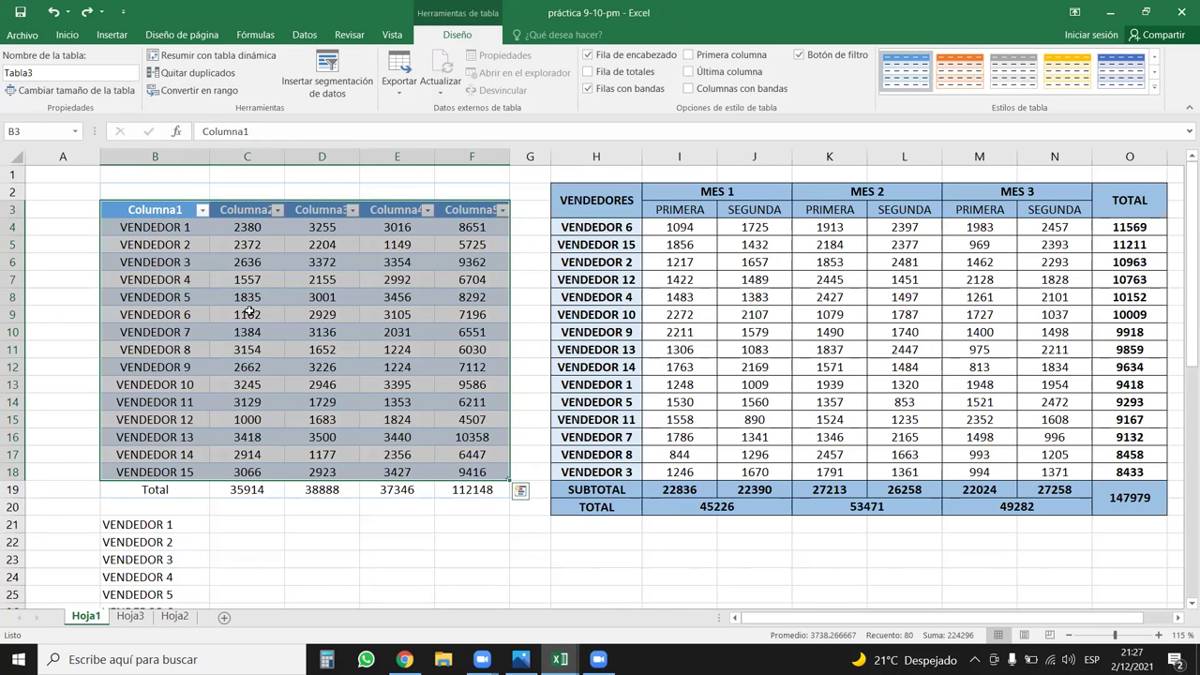
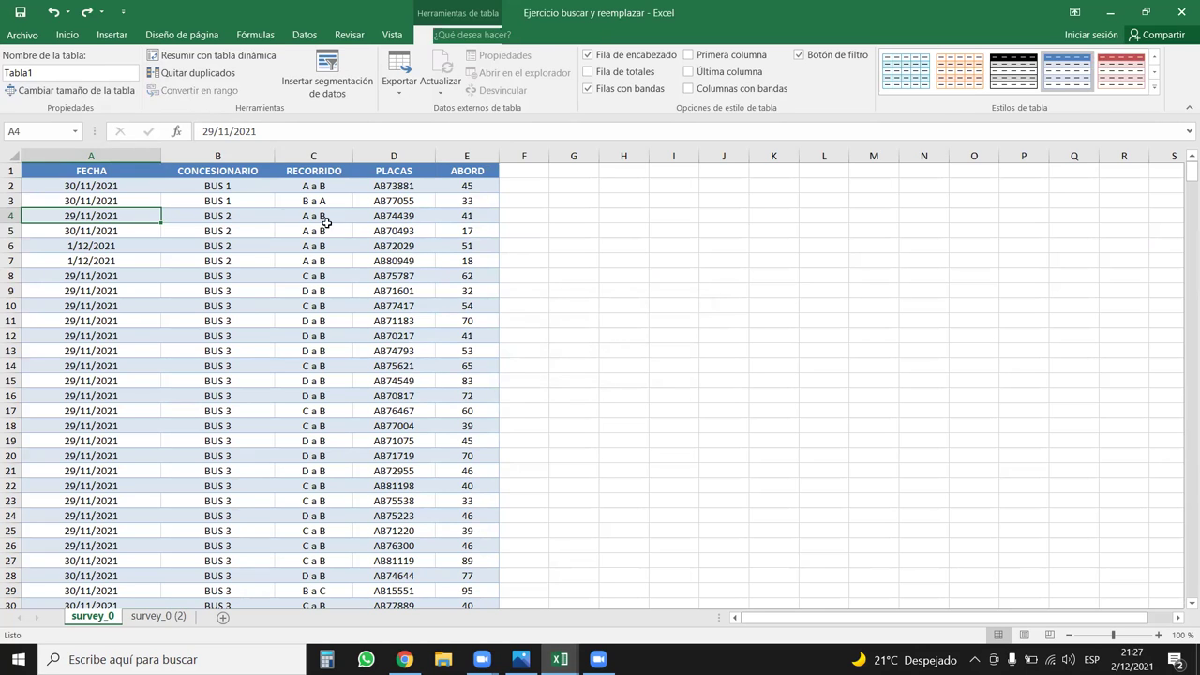
Select the survey data A1:E132 and undo the cleared formats to restore the FECHA dates
{"action": "left_click", "coordinate": [139, 165]}
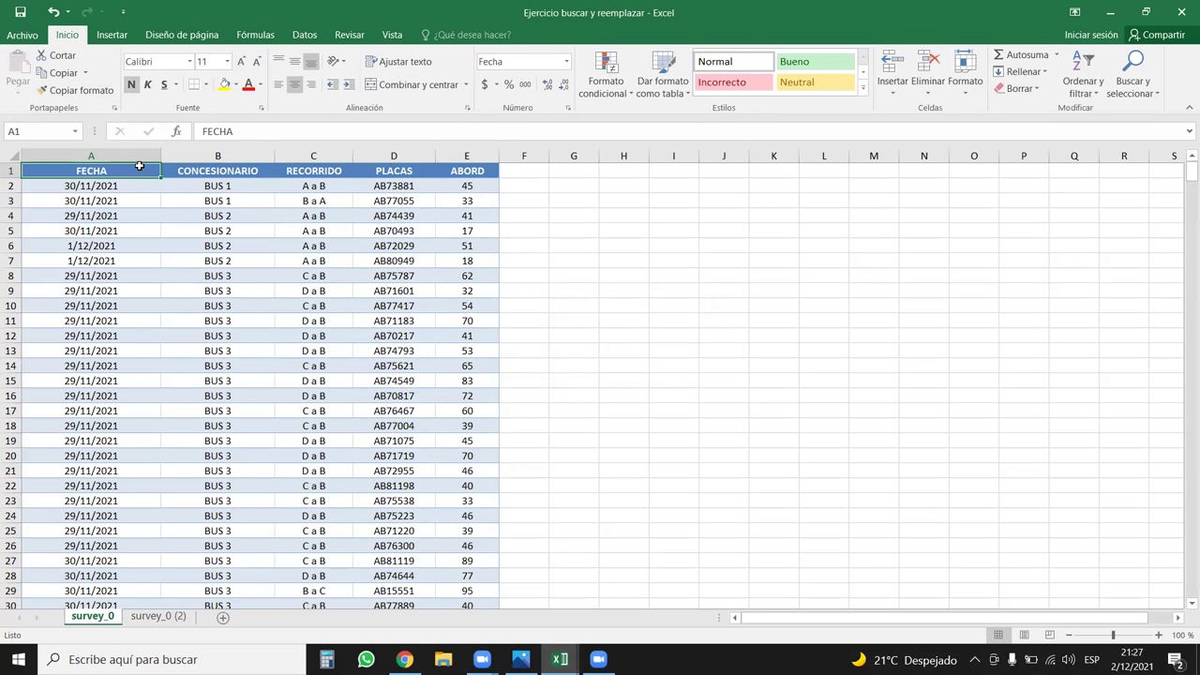
{"action": "key", "text": "ctrl+shift+Right"}
{"action": "key", "text": "ctrl+shift+Down"}
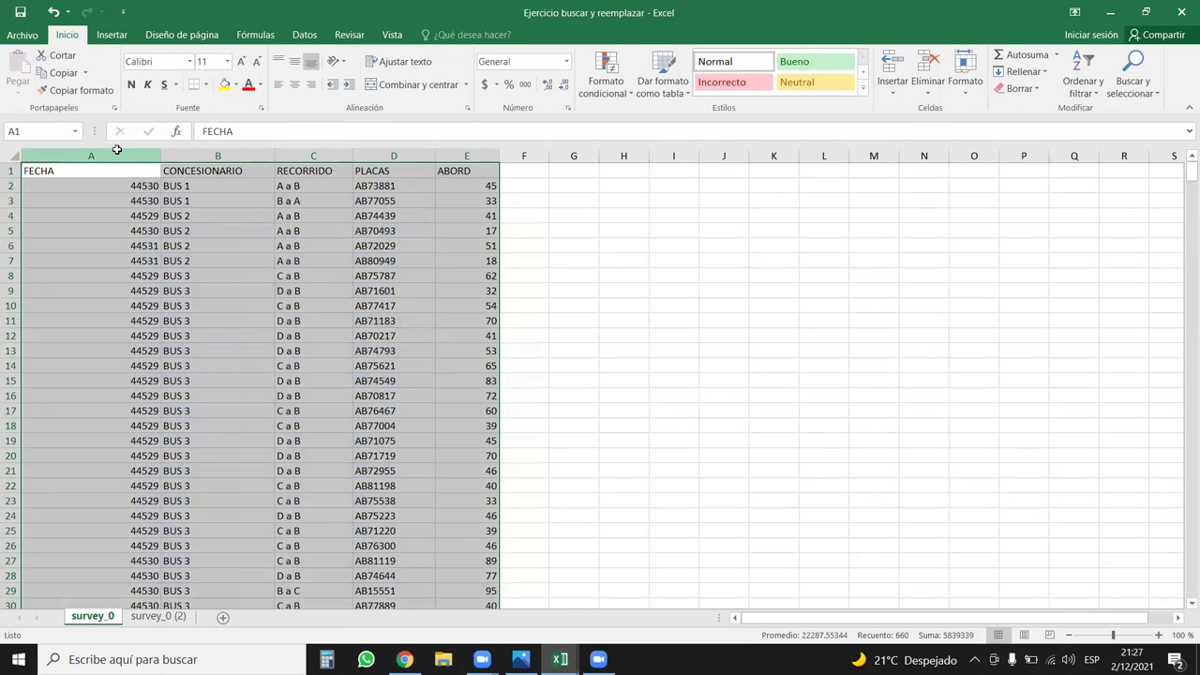
{"action": "left_click", "coordinate": [117, 150]}
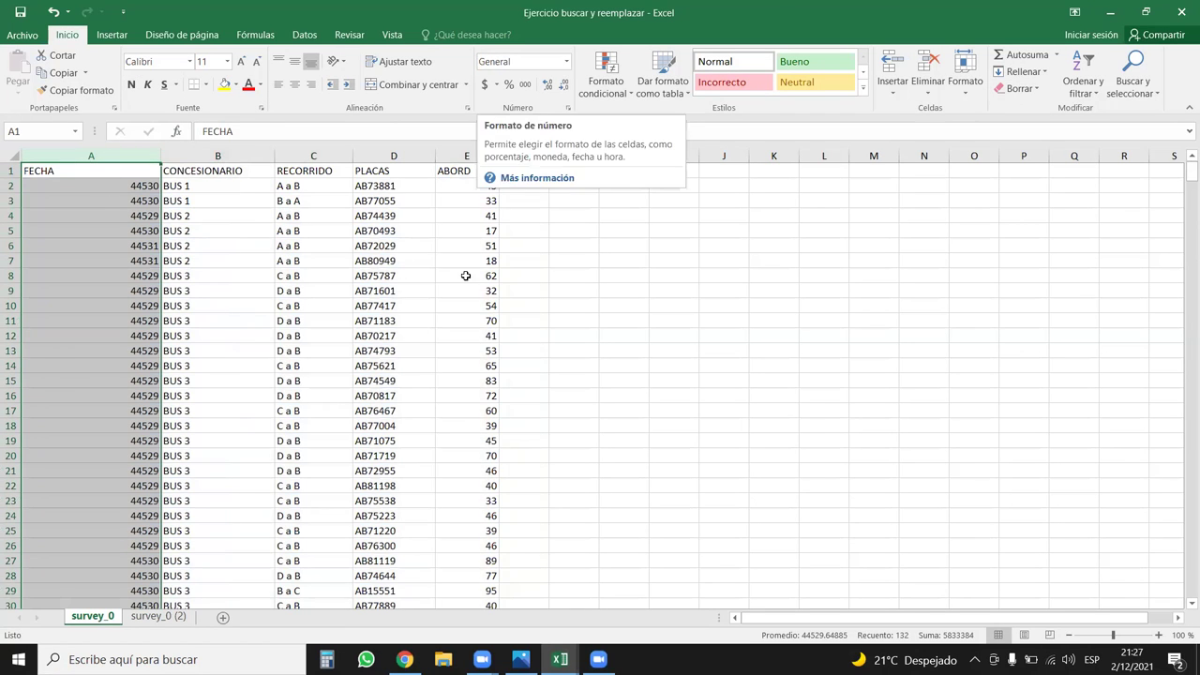
{"action": "key", "text": "ctrl+z"}
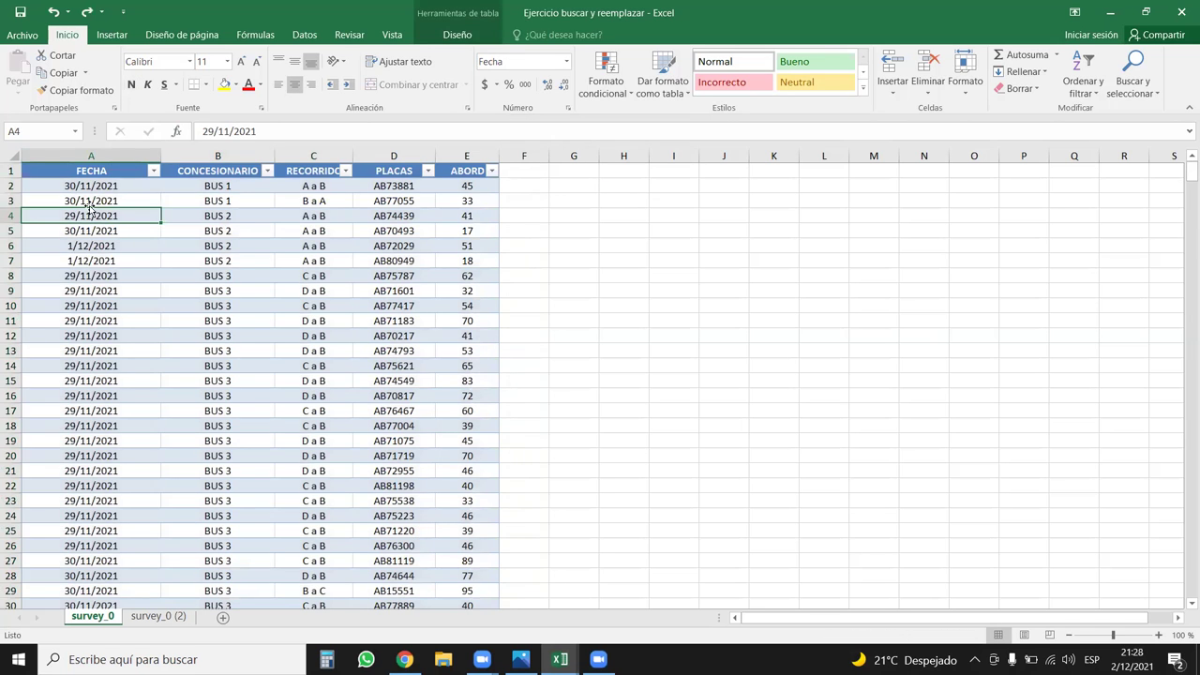
Apply the plain table style with a white header to the survey table
{"action": "left_click", "coordinate": [108, 161]}
{"action": "key", "text": "shift+Right"}
{"action": "key", "text": "shift+Right"}
{"action": "key", "text": "shift+Right"}
{"action": "key", "text": "shift+Right"}
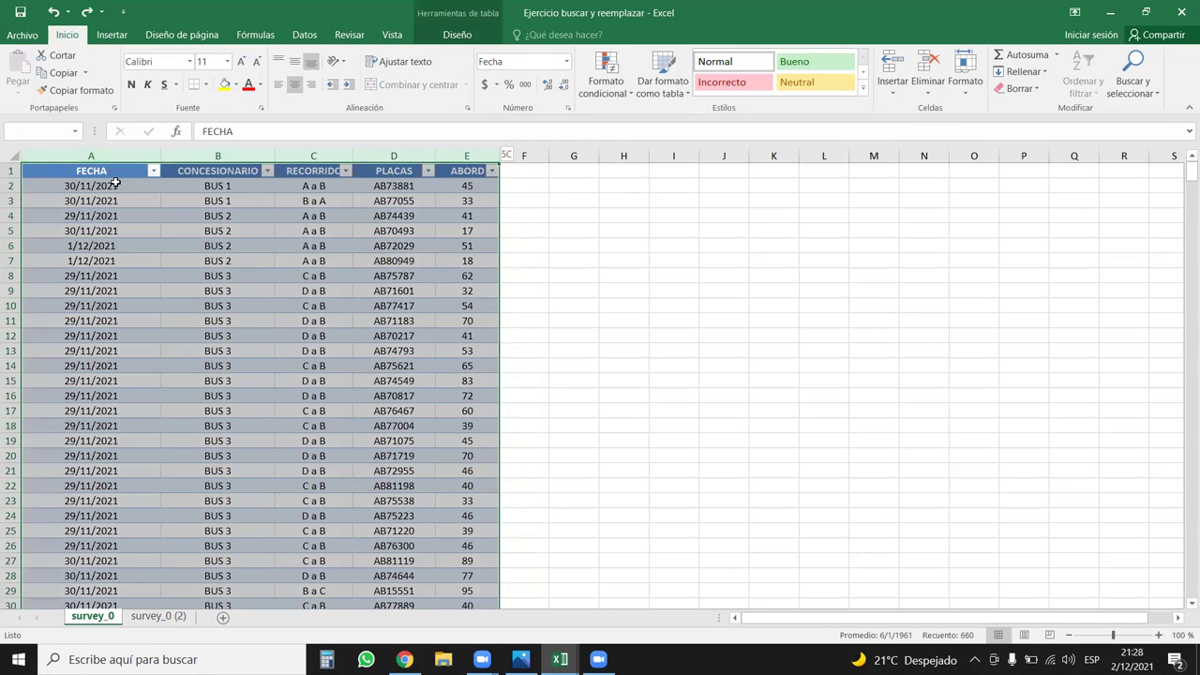
{"action": "left_click", "coordinate": [457, 34]}
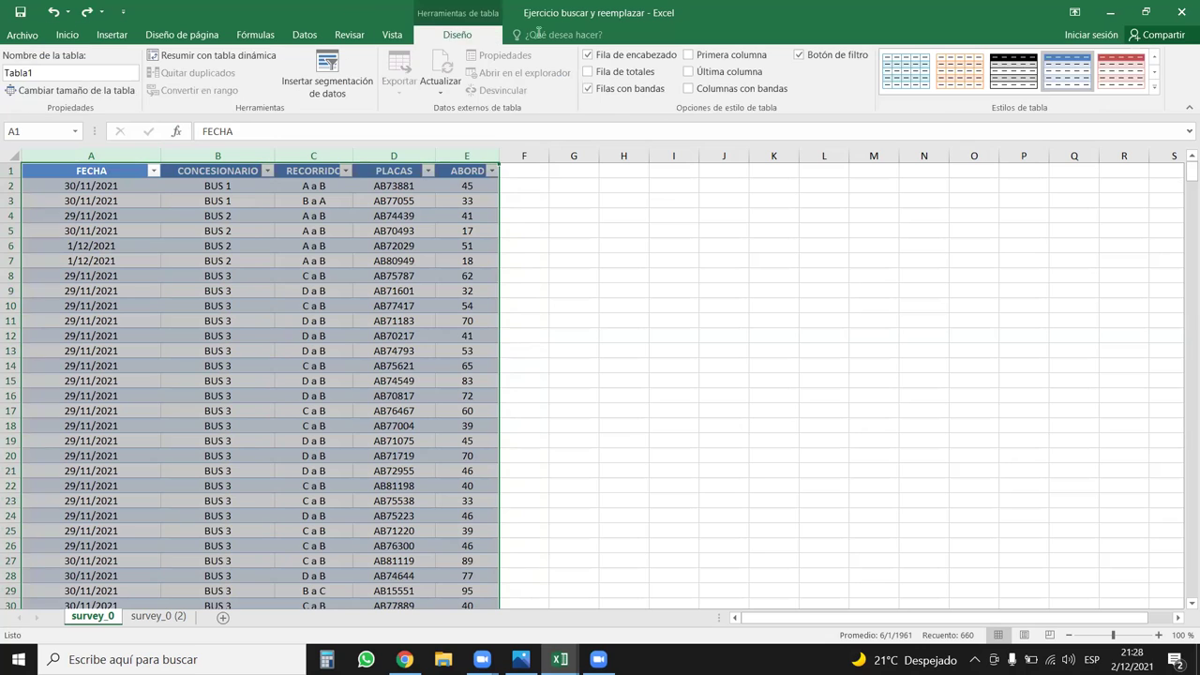
{"action": "left_click", "coordinate": [1153, 58]}
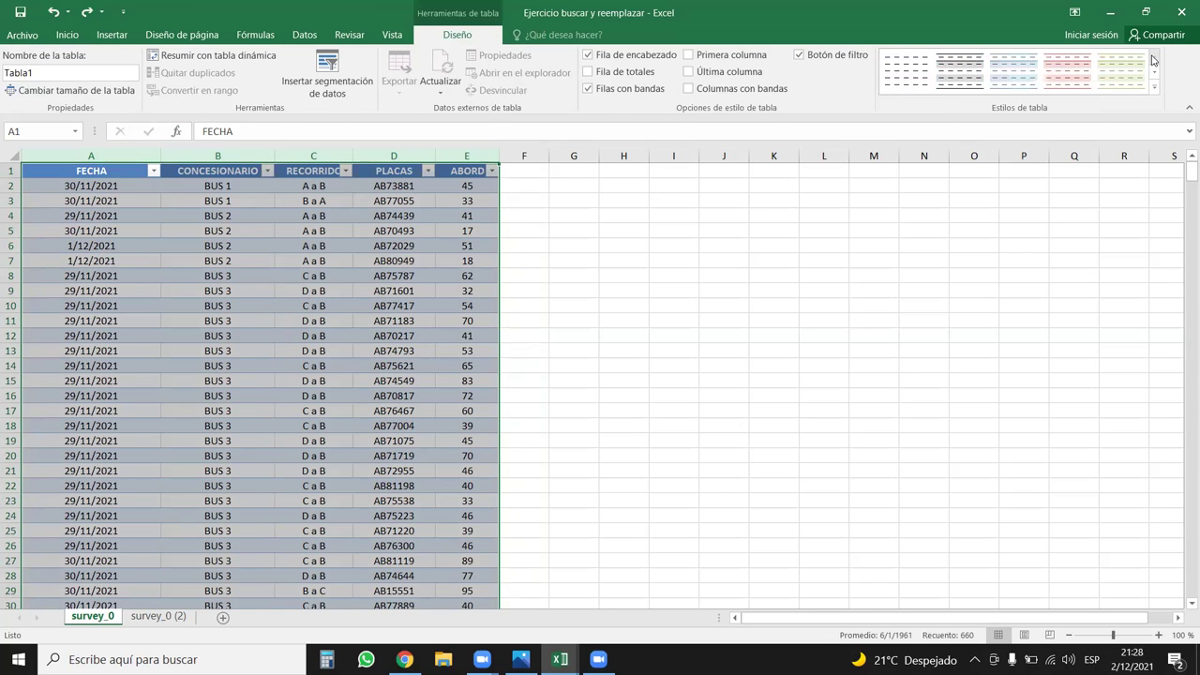
{"action": "left_click", "coordinate": [906, 72]}
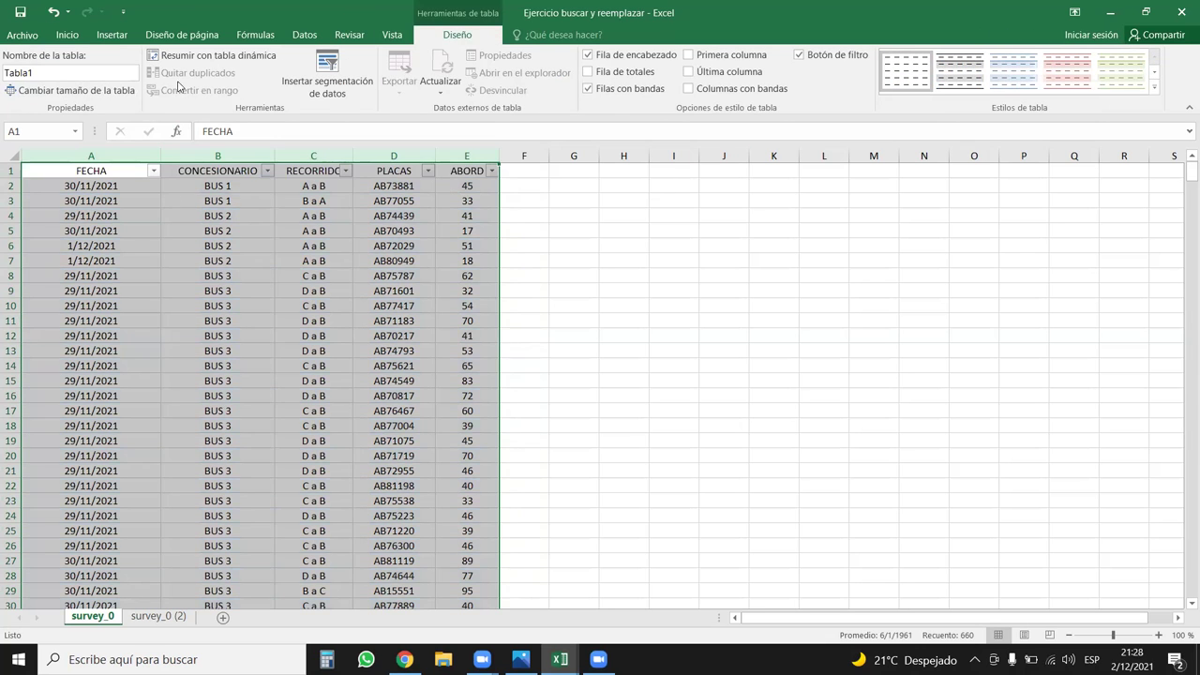
Convert the survey table to a normal range and reselect the data A1:E132
{"action": "left_click", "coordinate": [210, 274]}
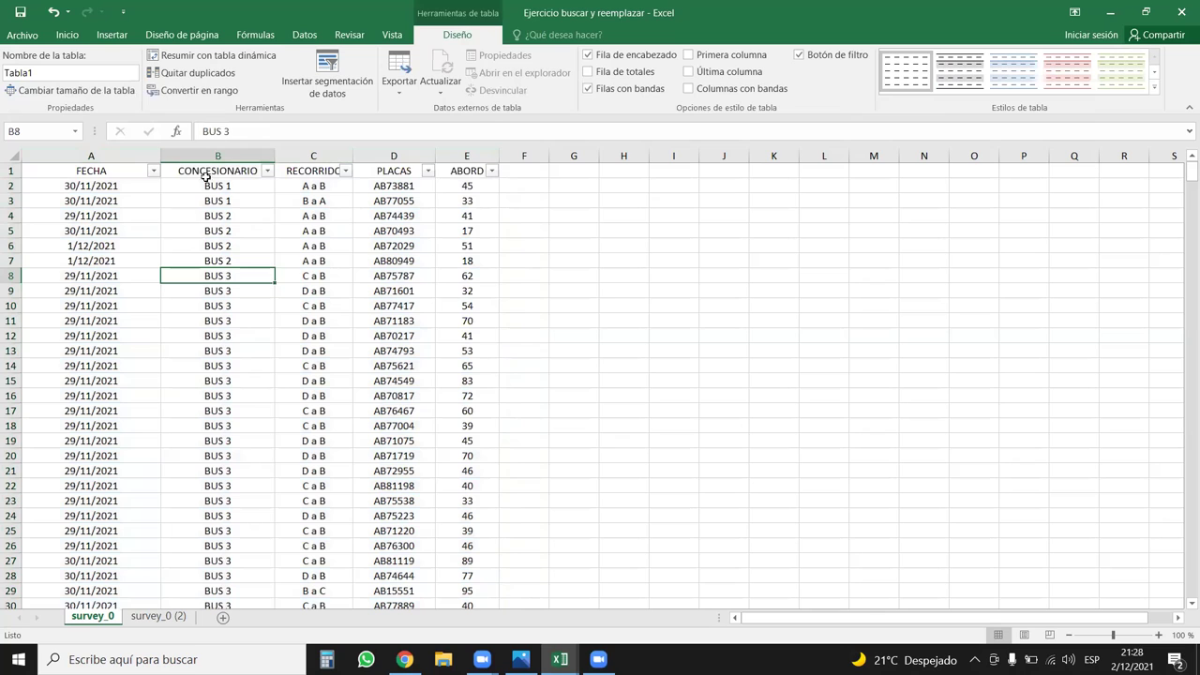
{"action": "left_click", "coordinate": [197, 91]}
{"action": "left_click", "coordinate": [568, 371]}
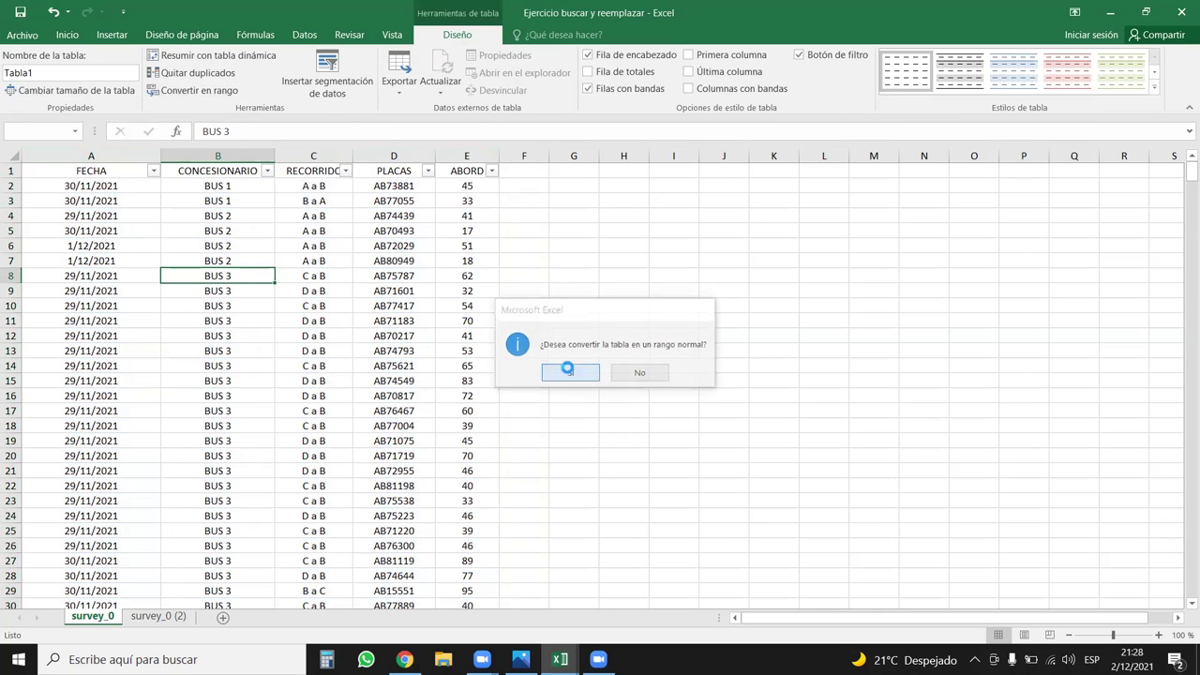
{"action": "left_click", "coordinate": [286, 353]}
{"action": "left_click", "coordinate": [130, 171]}
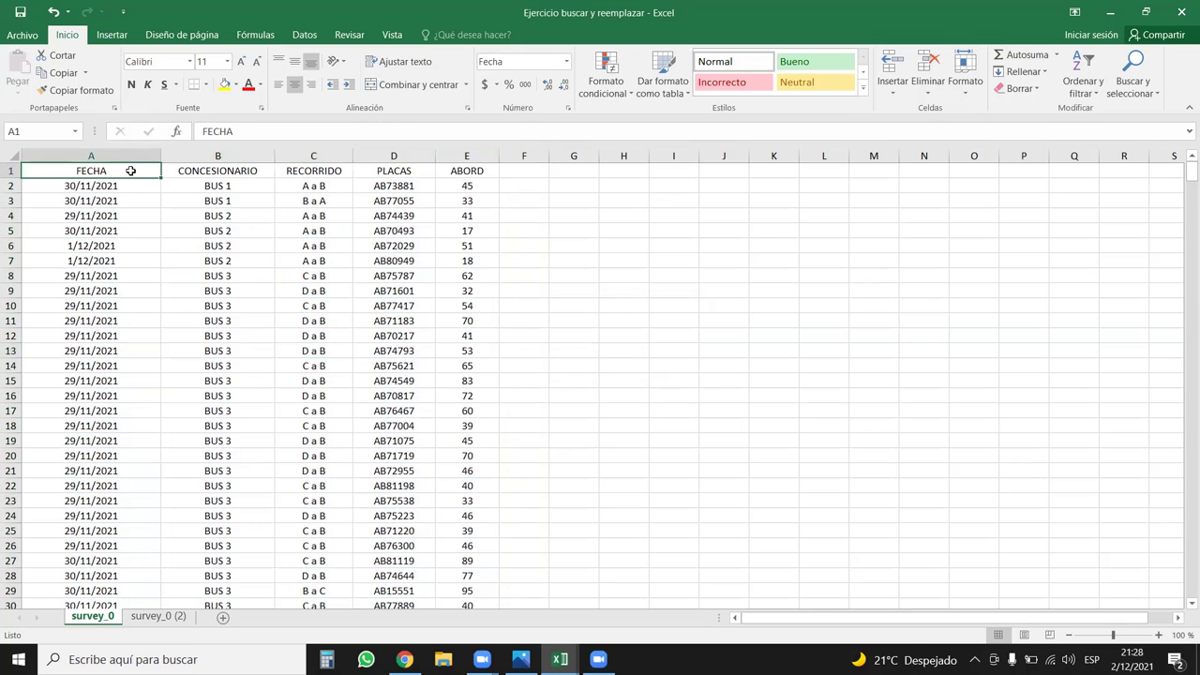
{"action": "key", "text": "ctrl+Right"}
{"action": "key", "text": "ctrl+shift+Down"}
{"action": "key", "text": "ctrl+shift+Left"}
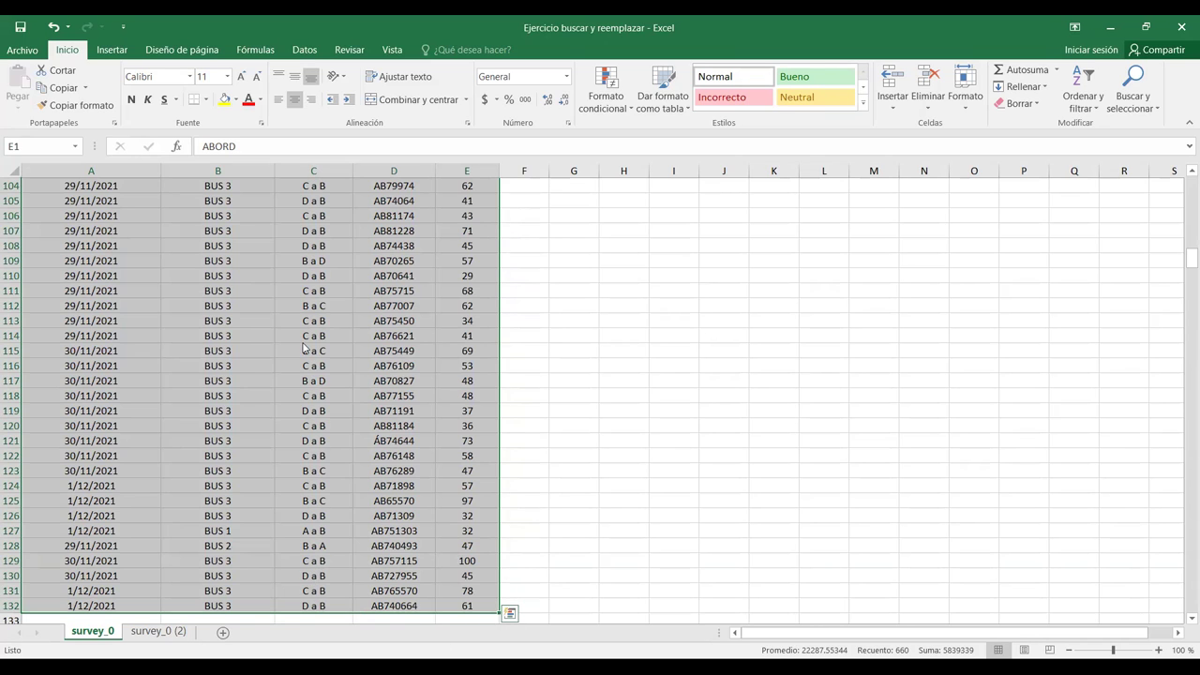
{"action": "key", "text": "ctrl+b"}
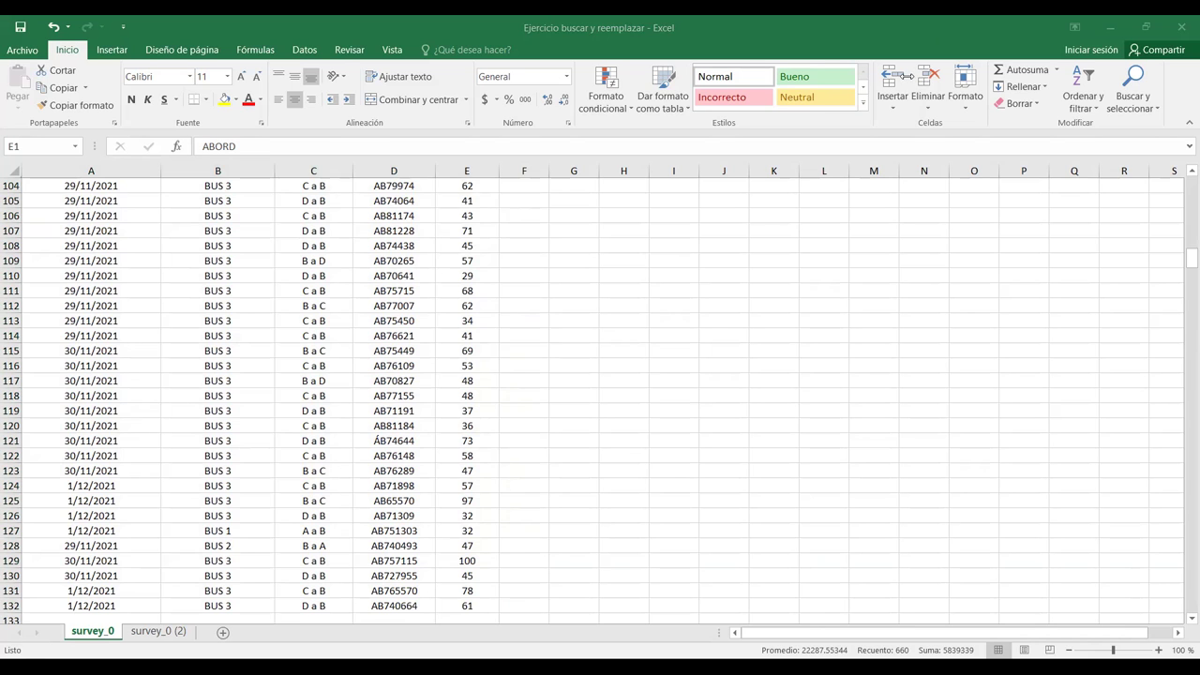
{"action": "left_click", "coordinate": [302, 217]}
{"action": "left_click", "coordinate": [225, 306]}
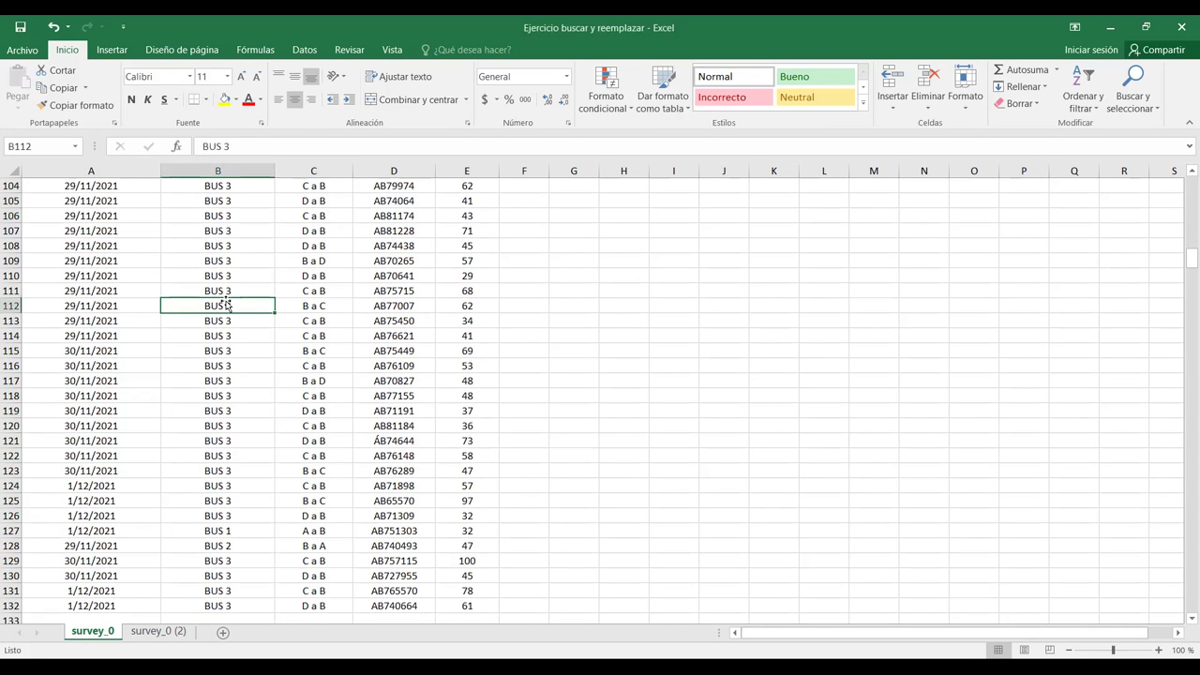
{"action": "scroll", "coordinate": [225, 303], "scroll_direction": "up", "scroll_amount": 3}
{"action": "scroll", "coordinate": [225, 303], "scroll_direction": "up", "scroll_amount": 3}
{"action": "scroll", "coordinate": [225, 303], "scroll_direction": "up", "scroll_amount": 2}
{"action": "scroll", "coordinate": [222, 296], "scroll_direction": "up", "scroll_amount": 4}
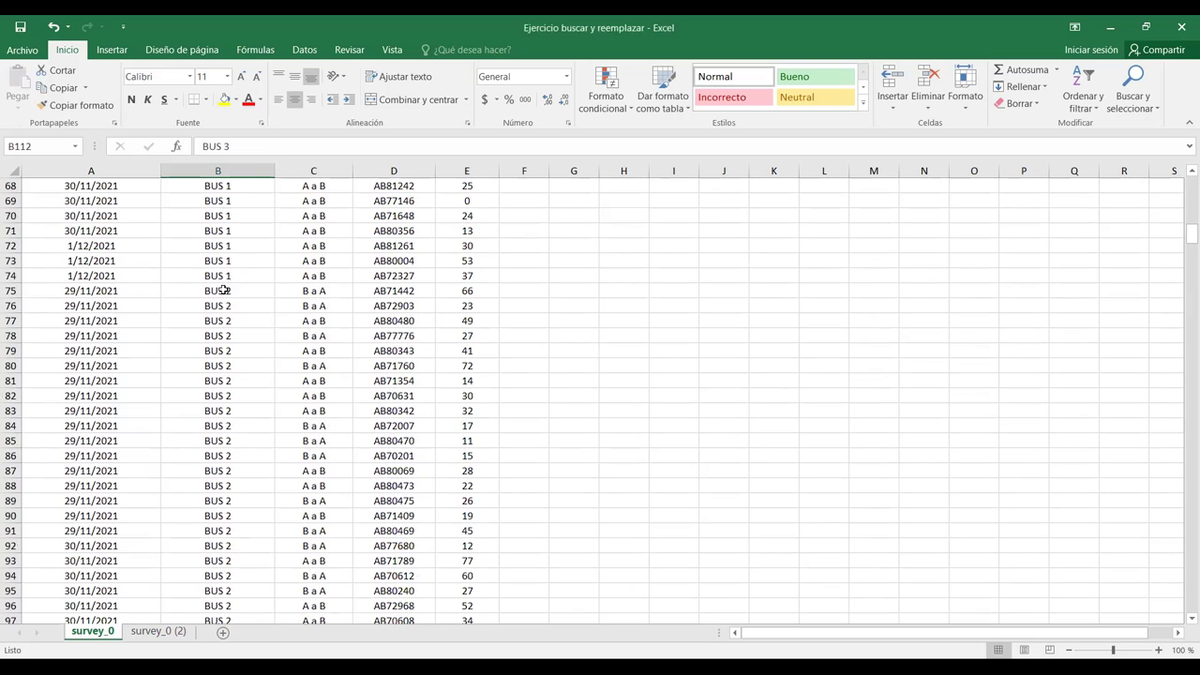
{"action": "left_click_drag", "start_coordinate": [219, 292], "coordinate": [220, 282]}
{"action": "scroll", "coordinate": [220, 280], "scroll_direction": "up", "scroll_amount": 12}
{"action": "scroll", "coordinate": [219, 275], "scroll_direction": "up", "scroll_amount": 11}
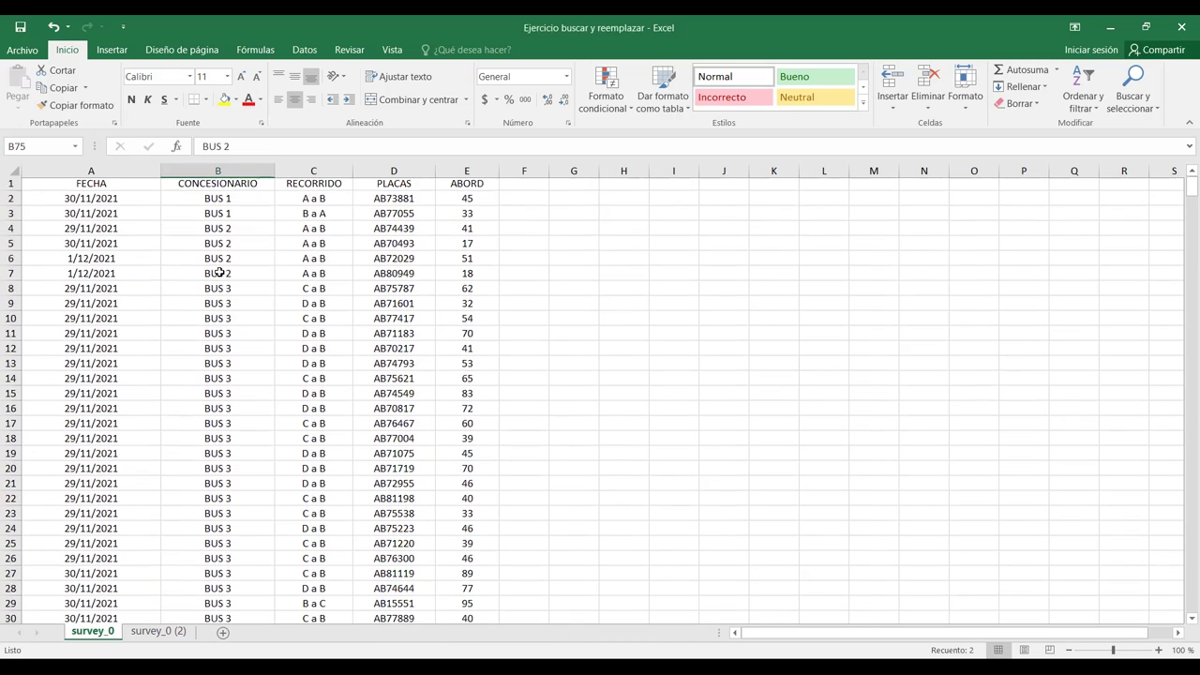
{"action": "left_click_drag", "start_coordinate": [131, 197], "coordinate": [493, 184]}
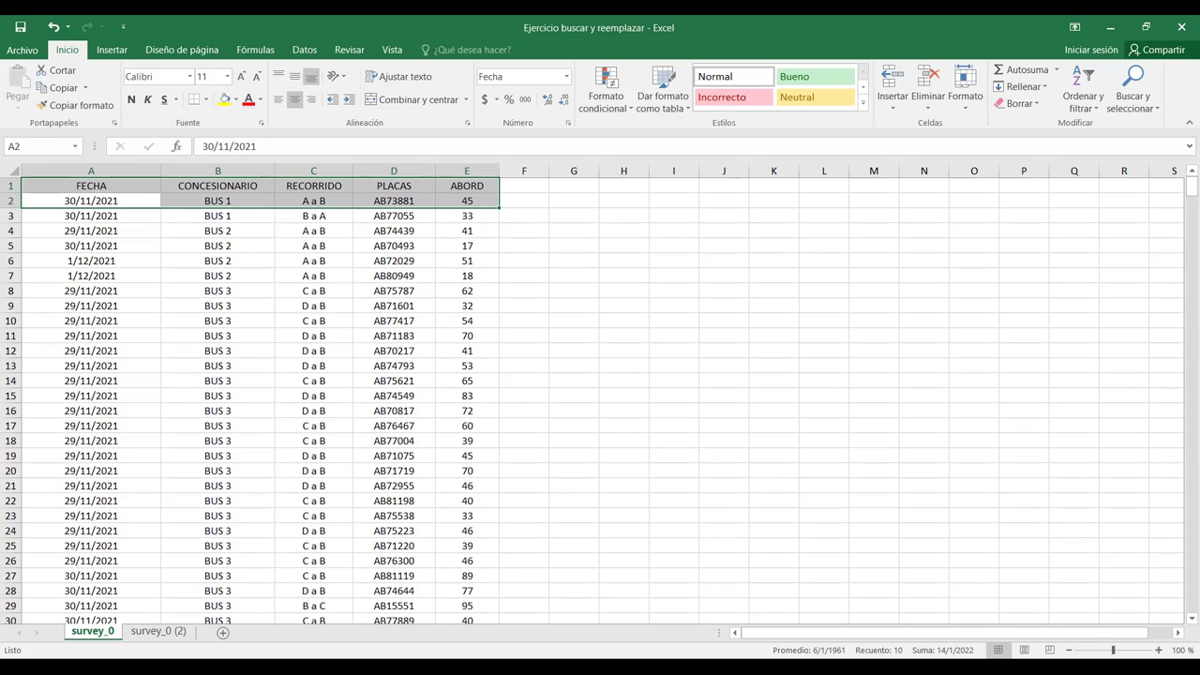
Switch away from the maximized survey workbook window
{"action": "key", "text": "ctrl+b"}
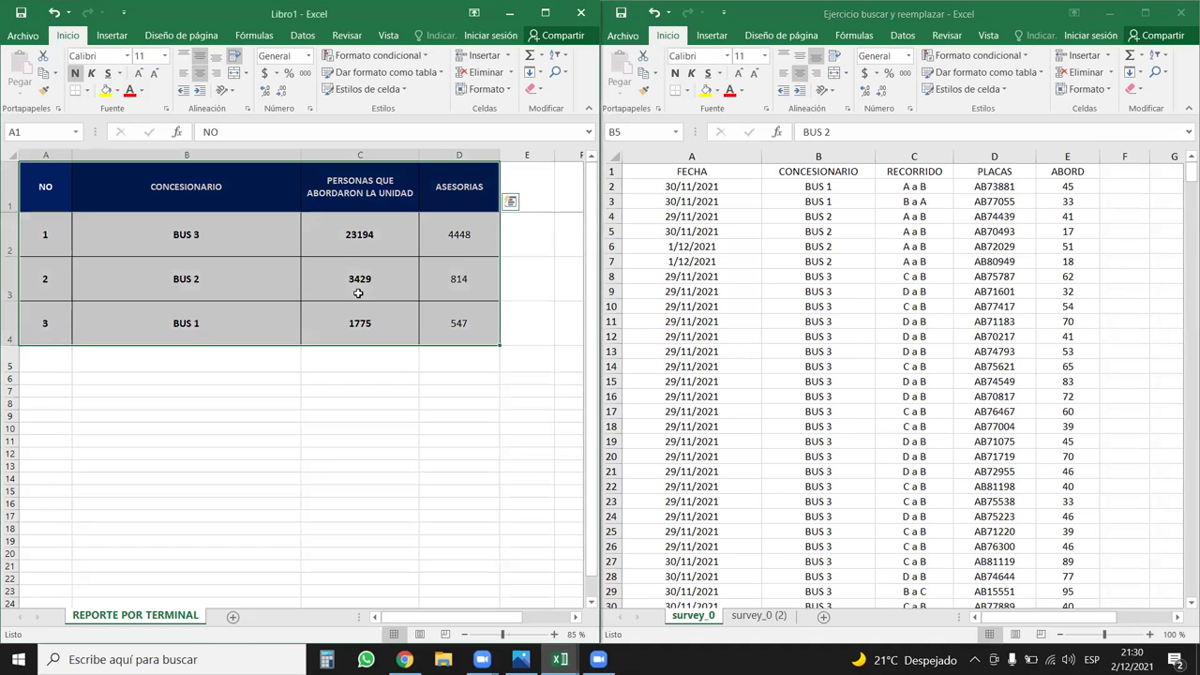
Compare the report's CONCESIONARIO and persons-boarded columns against the survey's CONCESIONARIO and ABORD columns
{"action": "left_click", "coordinate": [297, 467]}
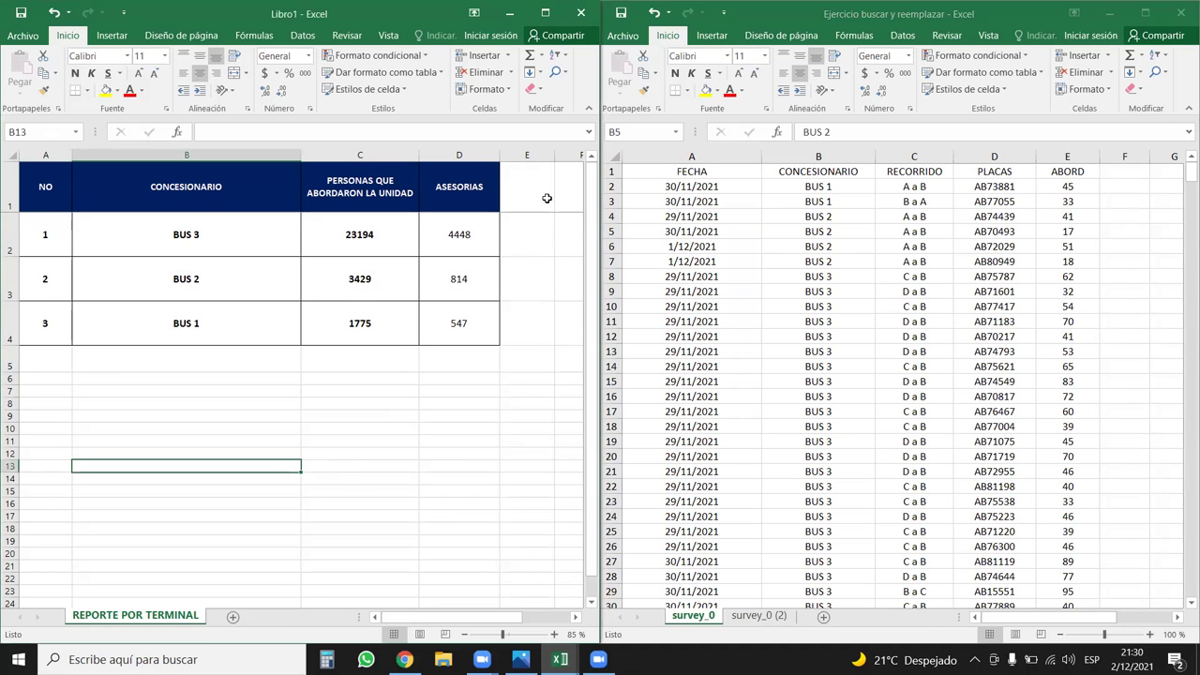
{"action": "left_click", "coordinate": [818, 156]}
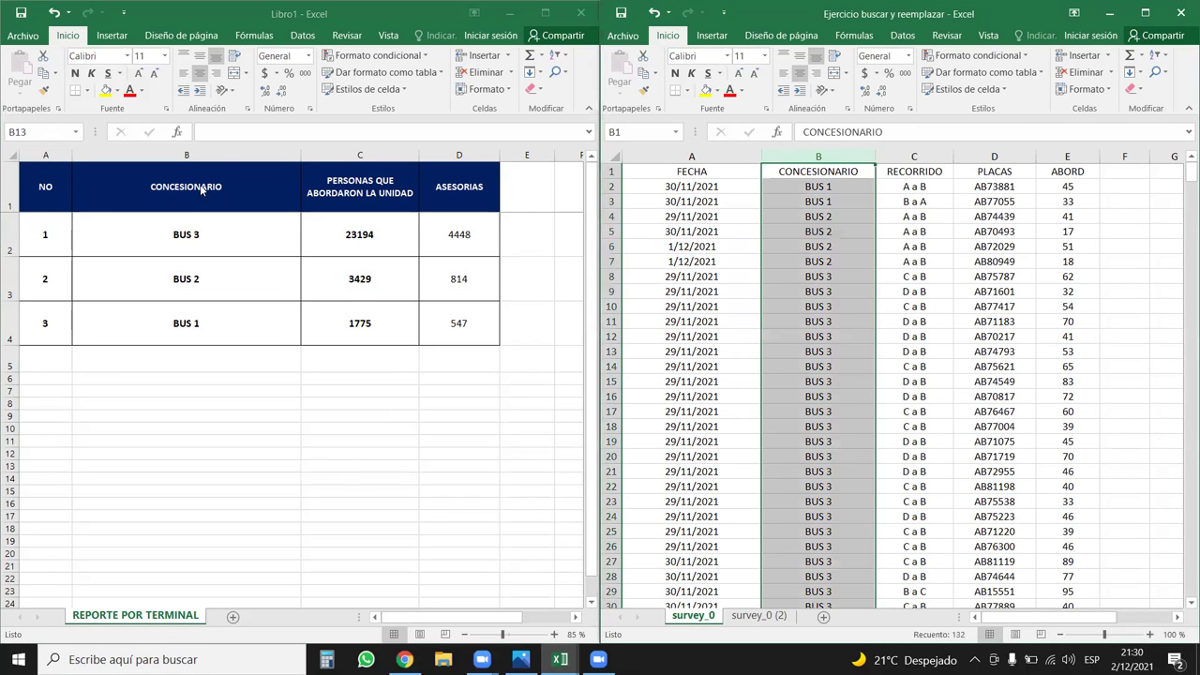
{"action": "left_click", "coordinate": [225, 153]}
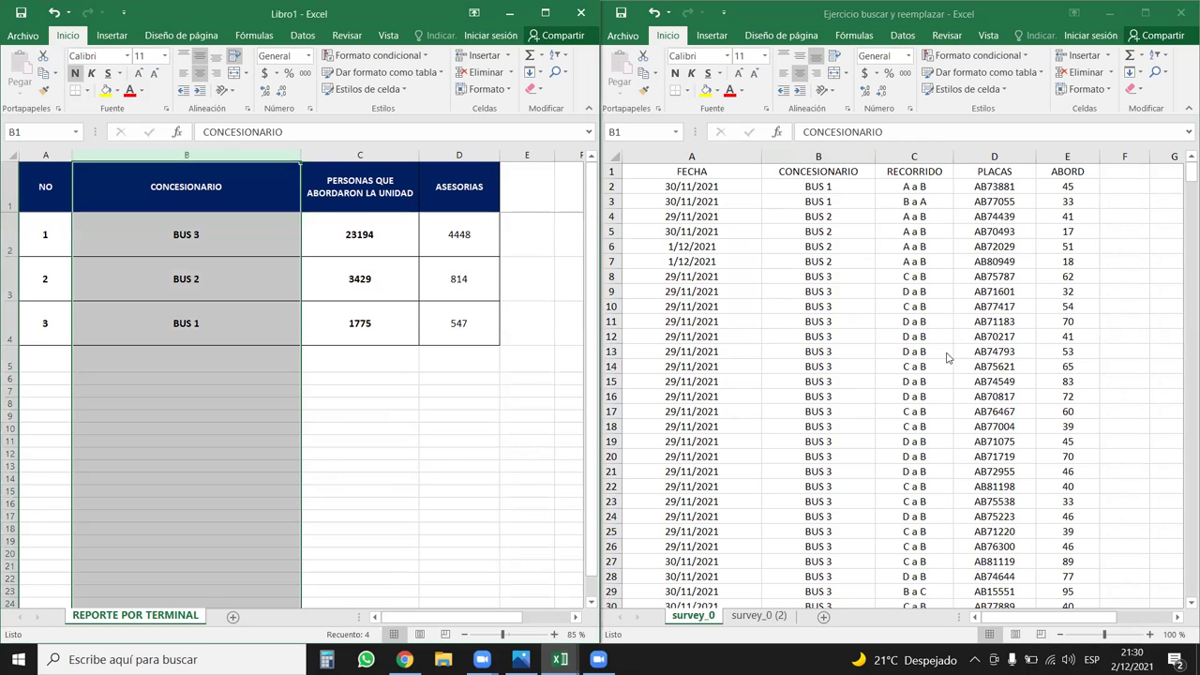
{"action": "left_click", "coordinate": [960, 266]}
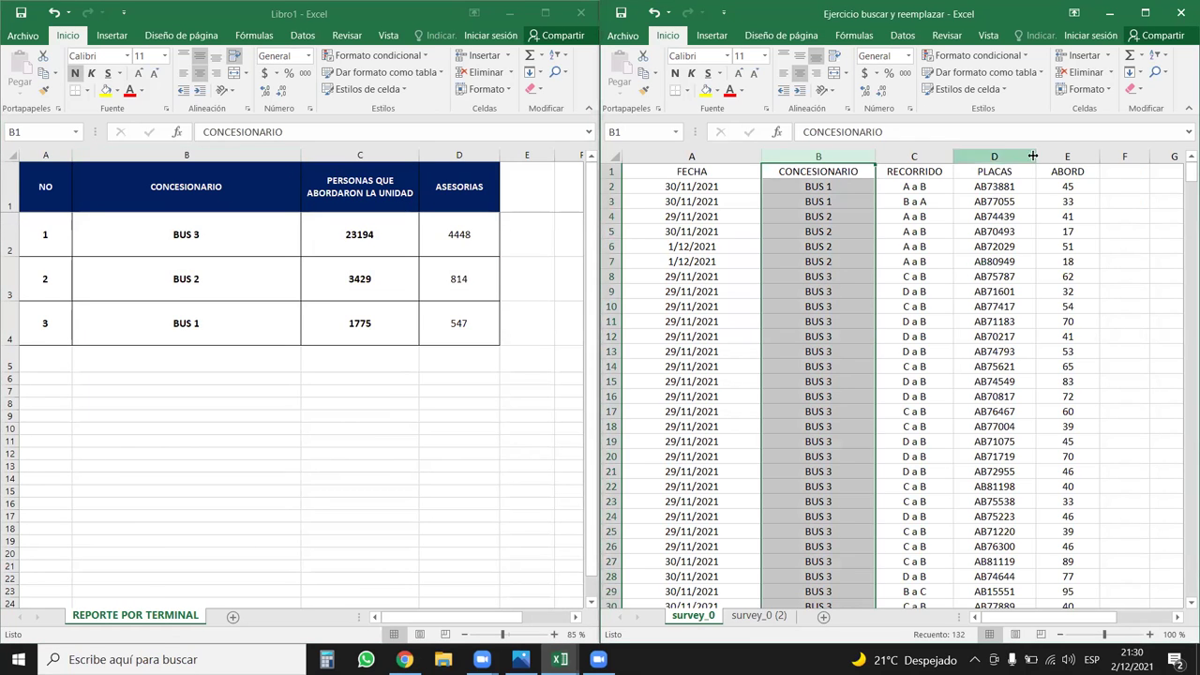
{"action": "left_click", "coordinate": [1068, 158]}
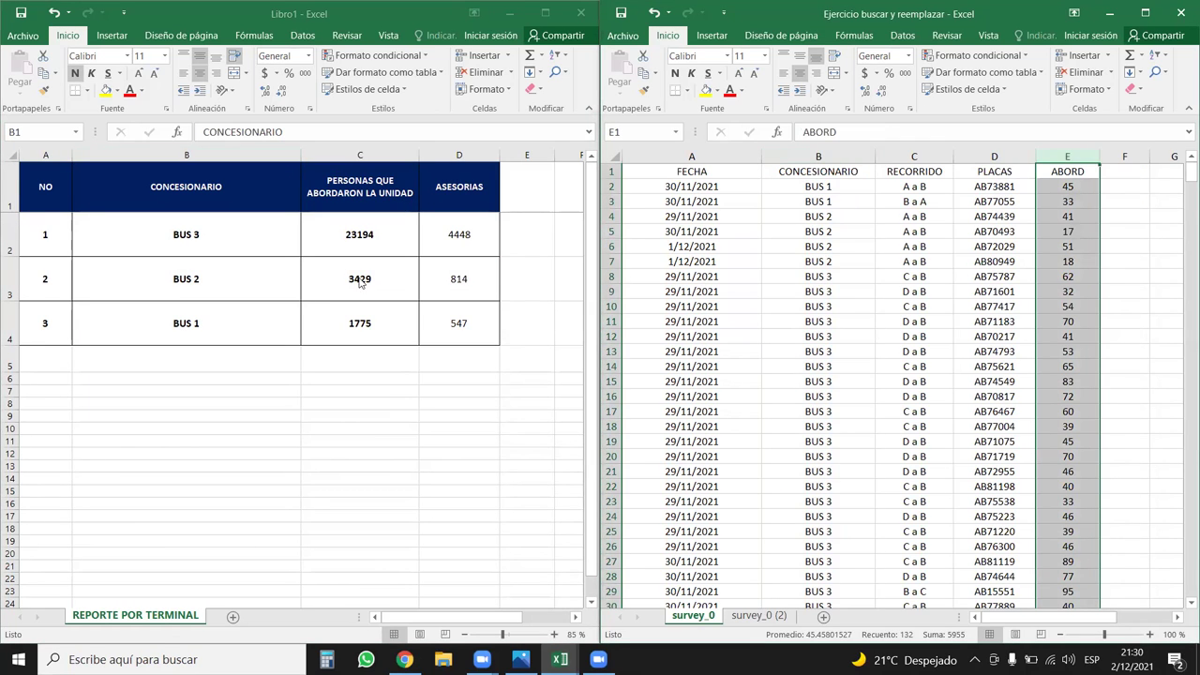
{"action": "left_click", "coordinate": [408, 156]}
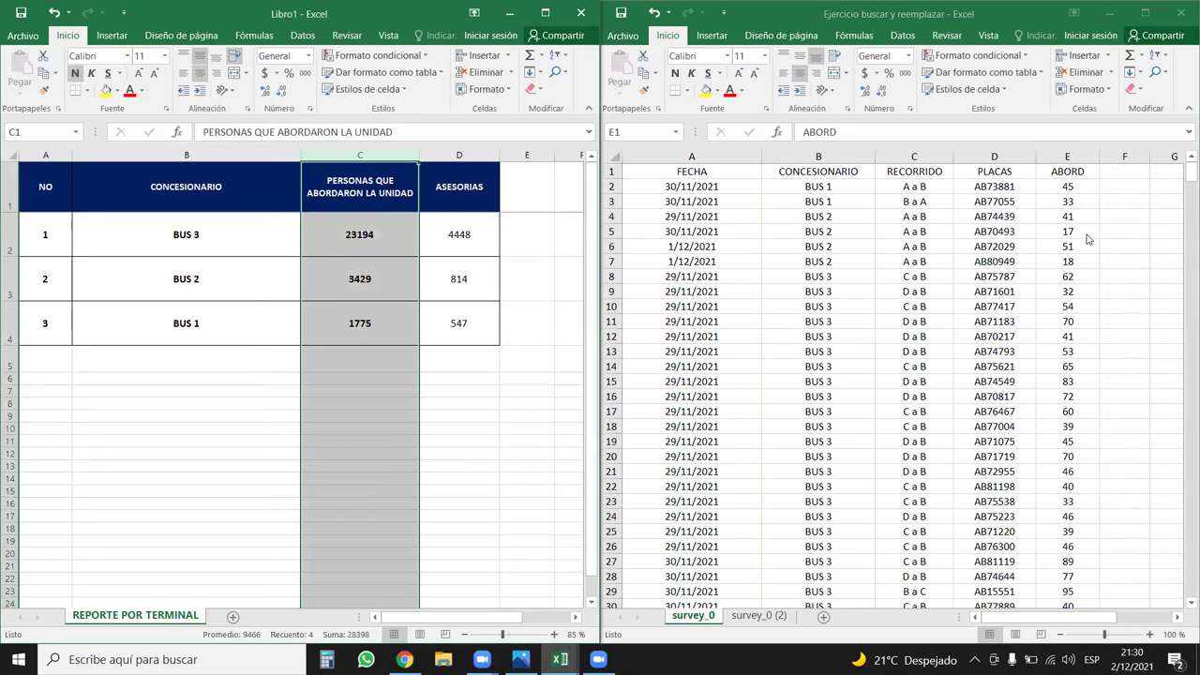
Select the report's column D and first two data rows, then the survey's columns A and B
{"action": "left_click", "coordinate": [1087, 237]}
{"action": "left_click", "coordinate": [930, 274]}
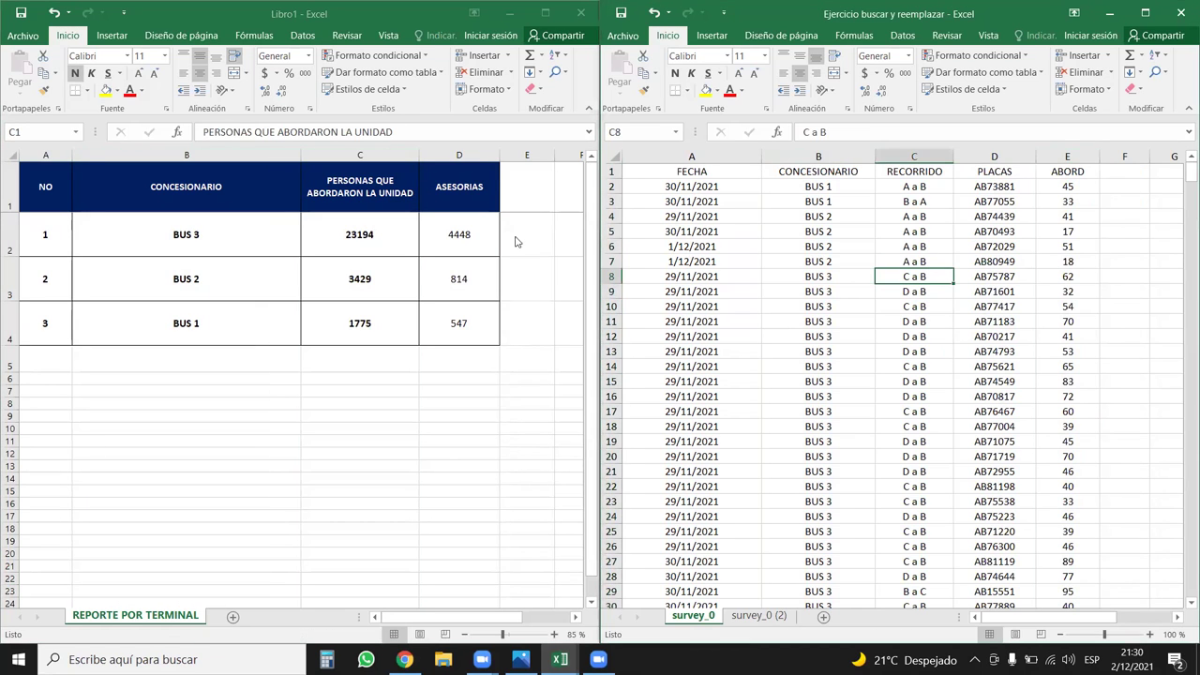
{"action": "left_click", "coordinate": [477, 154]}
{"action": "left_click_drag", "start_coordinate": [460, 239], "coordinate": [56, 279]}
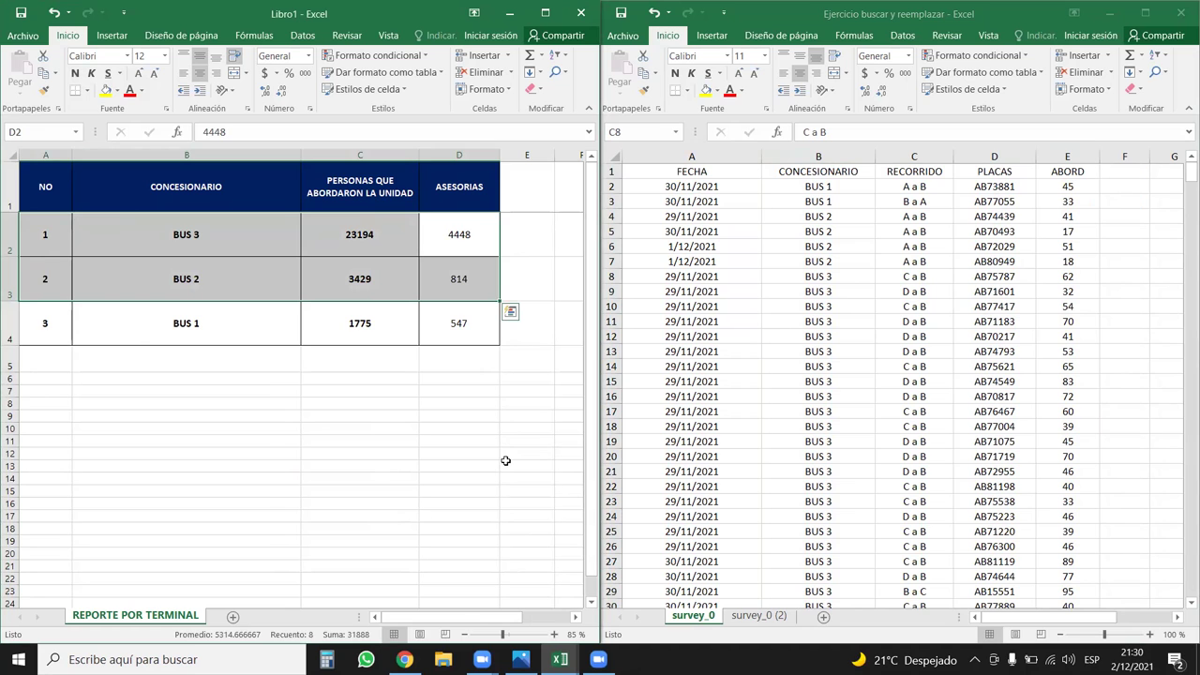
{"action": "left_click_drag", "start_coordinate": [712, 156], "coordinate": [1069, 157]}
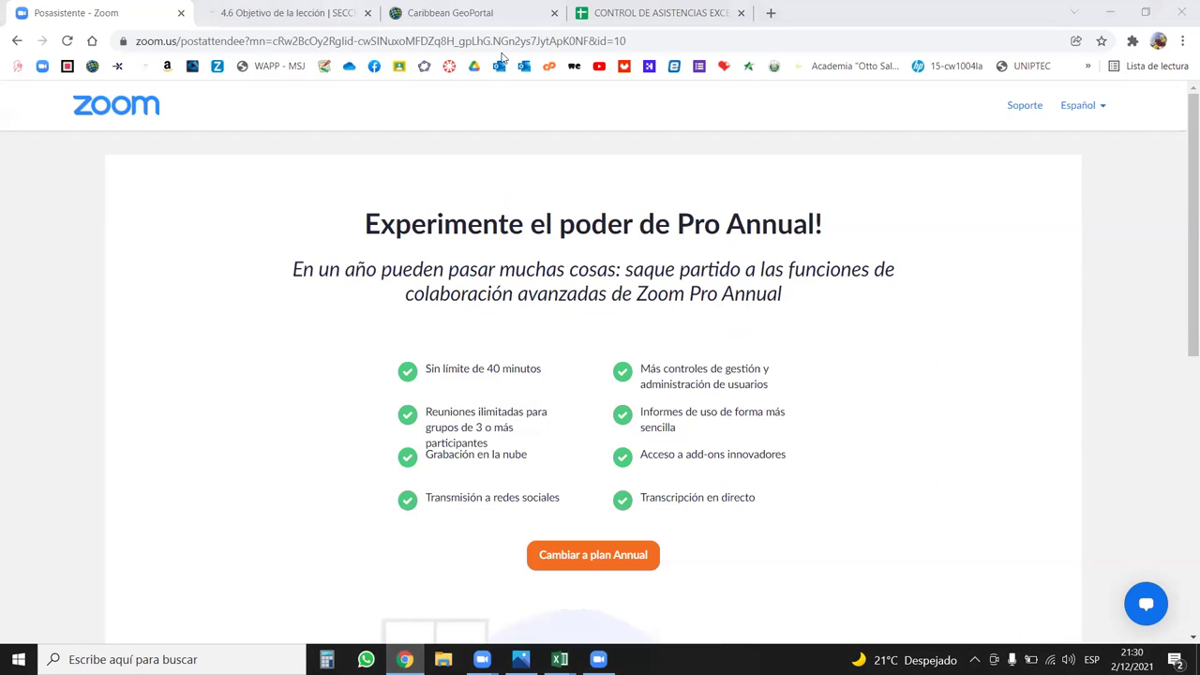
Launch Survey123 from the Caribbean GeoPortal and open the SUP CHIVO BUS survey
{"action": "left_click", "coordinate": [469, 13]}
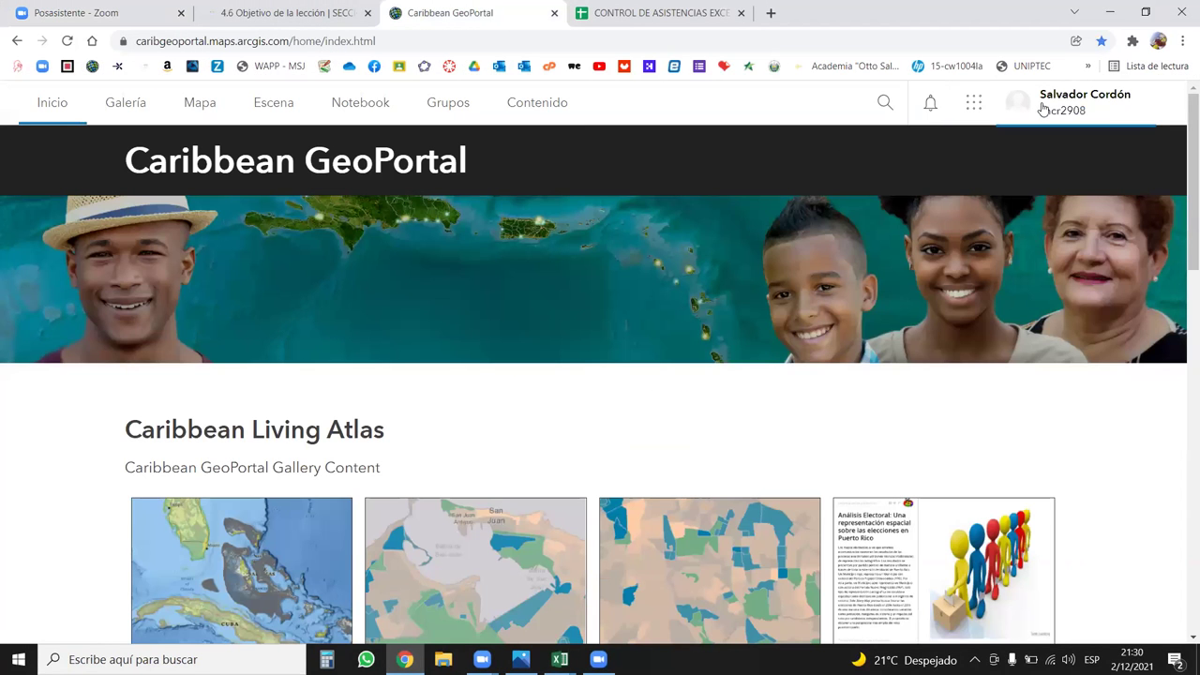
{"action": "left_click", "coordinate": [975, 104]}
{"action": "left_click", "coordinate": [924, 457]}
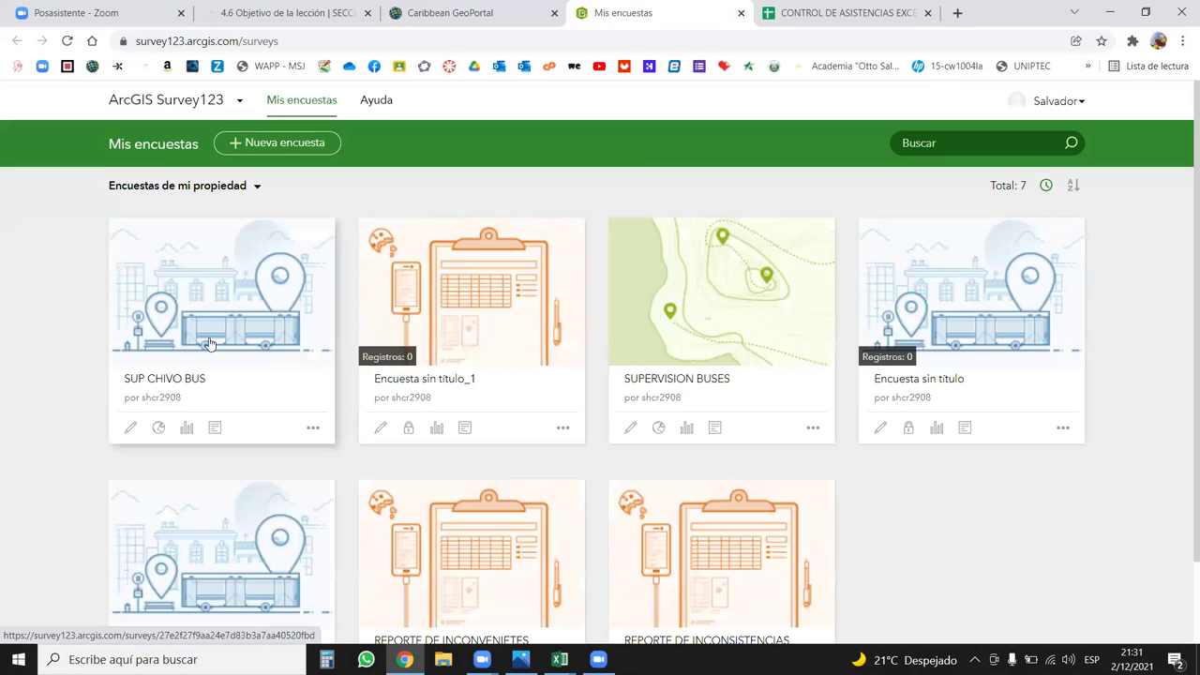
{"action": "left_click", "coordinate": [316, 356]}
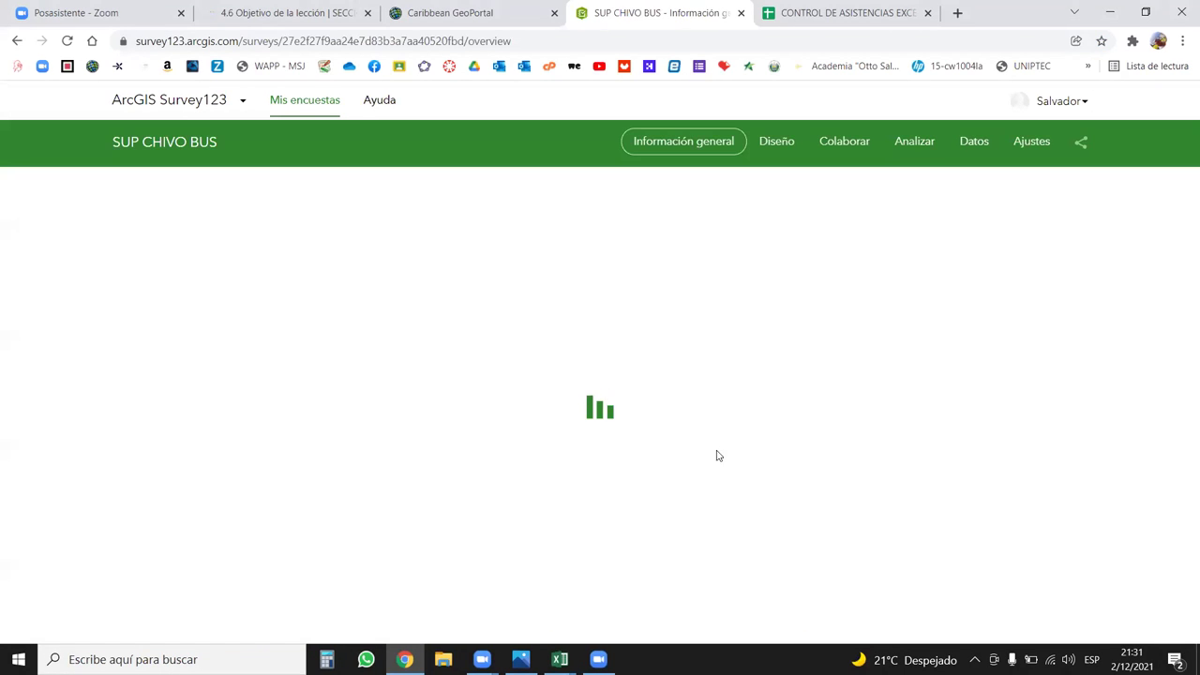
{"action": "scroll", "coordinate": [610, 478], "scroll_direction": "down", "scroll_amount": 1}
{"action": "scroll", "coordinate": [536, 461], "scroll_direction": "down", "scroll_amount": 3}
{"action": "scroll", "coordinate": [463, 317], "scroll_direction": "up", "scroll_amount": 4}
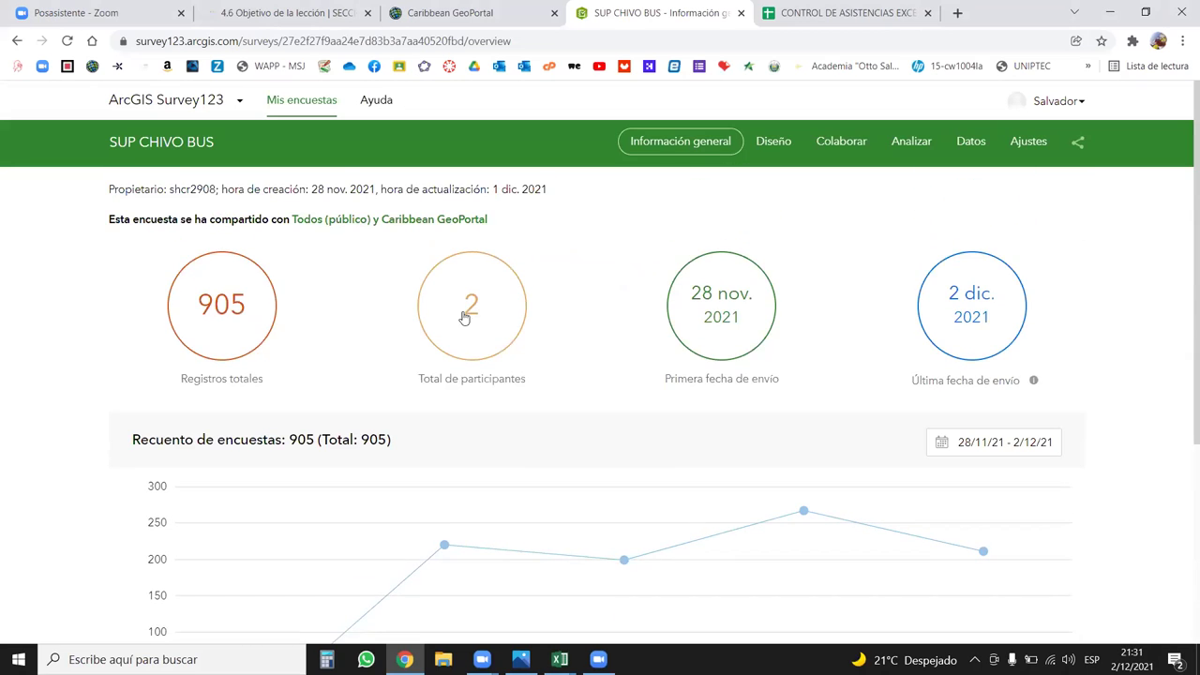
View the survey's 905 records and Exportar formats, then return to Excel's survey columns A–F
{"action": "left_click", "coordinate": [261, 322]}
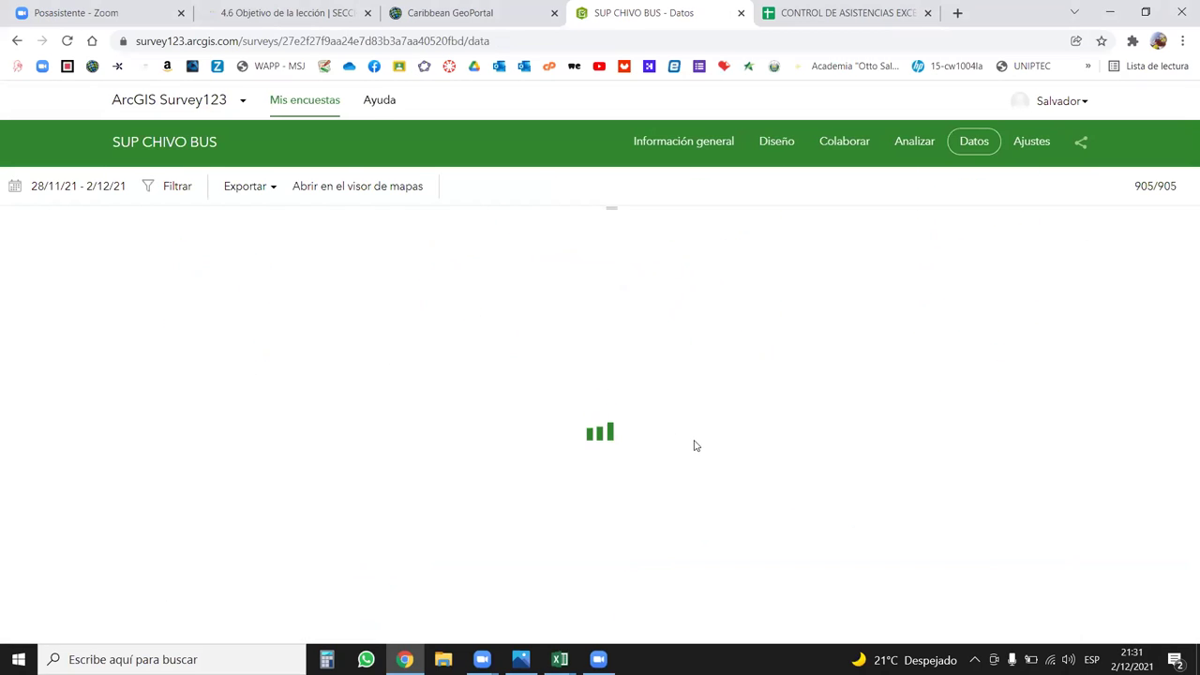
{"action": "scroll", "coordinate": [476, 433], "scroll_direction": "down", "scroll_amount": 1}
{"action": "scroll", "coordinate": [476, 433], "scroll_direction": "down", "scroll_amount": 3}
{"action": "scroll", "coordinate": [447, 447], "scroll_direction": "down", "scroll_amount": 2}
{"action": "scroll", "coordinate": [396, 401], "scroll_direction": "down", "scroll_amount": 2}
{"action": "left_click", "coordinate": [373, 187]}
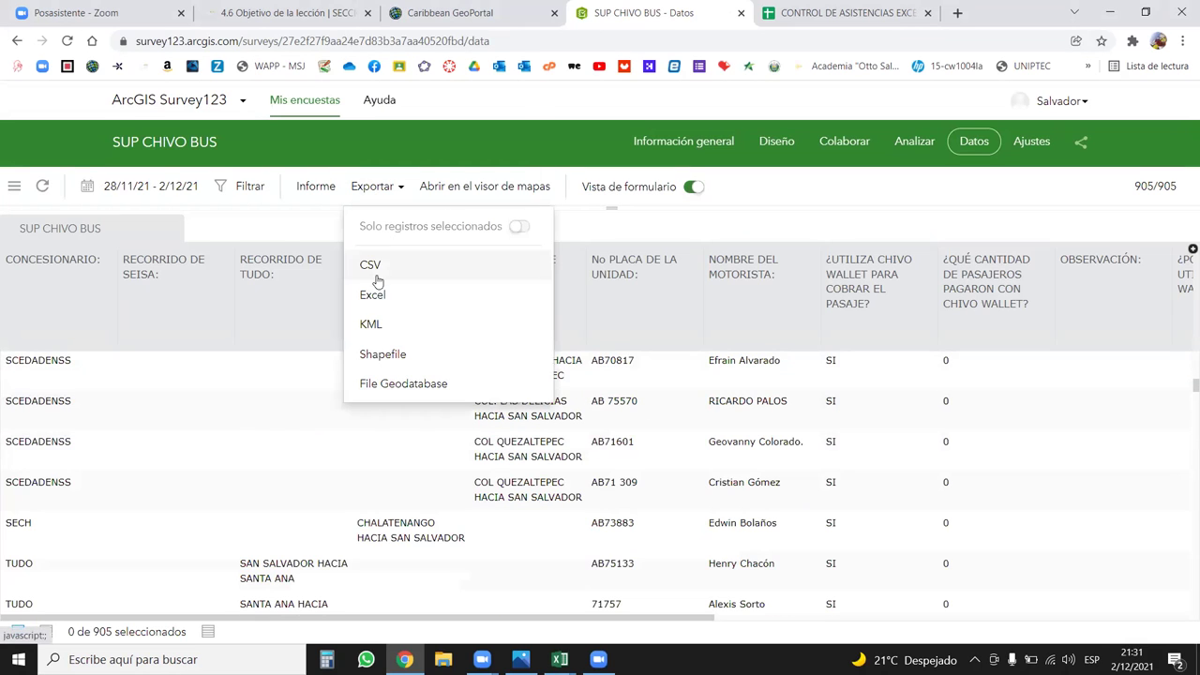
{"action": "left_click", "coordinate": [1111, 14]}
{"action": "mouse_move", "coordinate": [684, 156]}
{"action": "left_mouse_down"}
{"action": "mouse_move", "coordinate": [1122, 157]}
{"action": "mouse_move", "coordinate": [1079, 156]}
{"action": "left_mouse_up"}
Select the Libro1 report table A1:D4 and maximize its window with Win+Up
{"action": "left_click", "coordinate": [914, 307]}
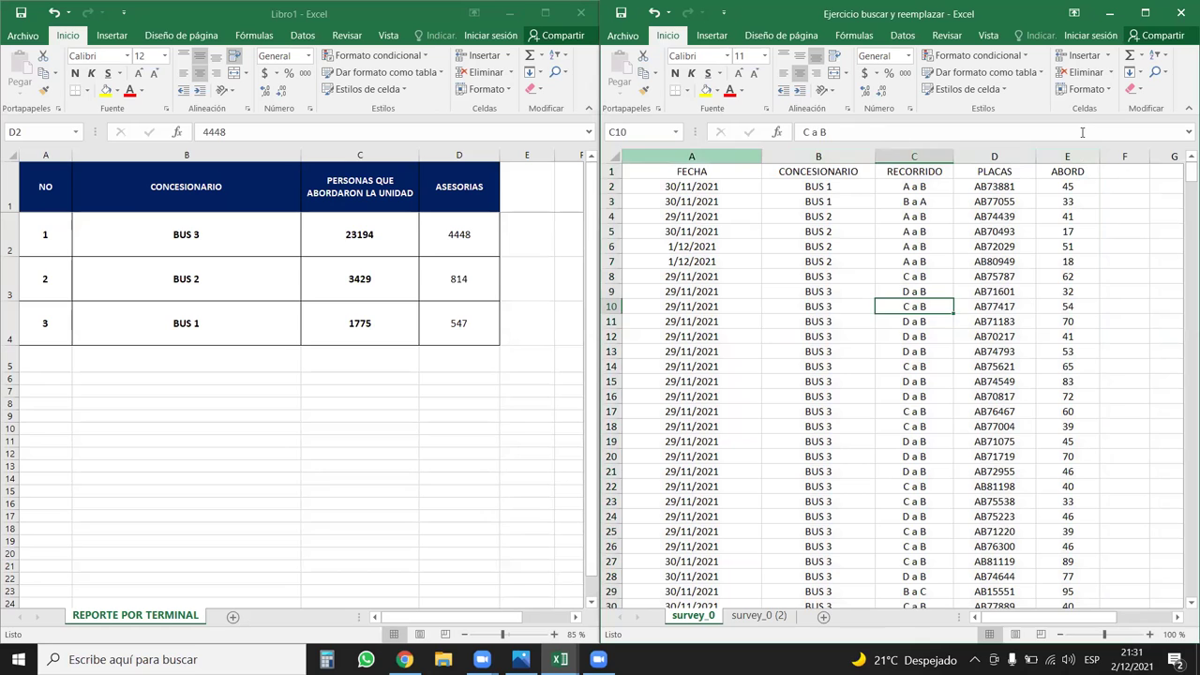
{"action": "left_click", "coordinate": [819, 322]}
{"action": "mouse_move", "coordinate": [469, 322]}
{"action": "left_mouse_down"}
{"action": "mouse_move", "coordinate": [43, 181]}
{"action": "mouse_move", "coordinate": [495, 324]}
{"action": "left_mouse_up"}
{"action": "left_click", "coordinate": [52, 184]}
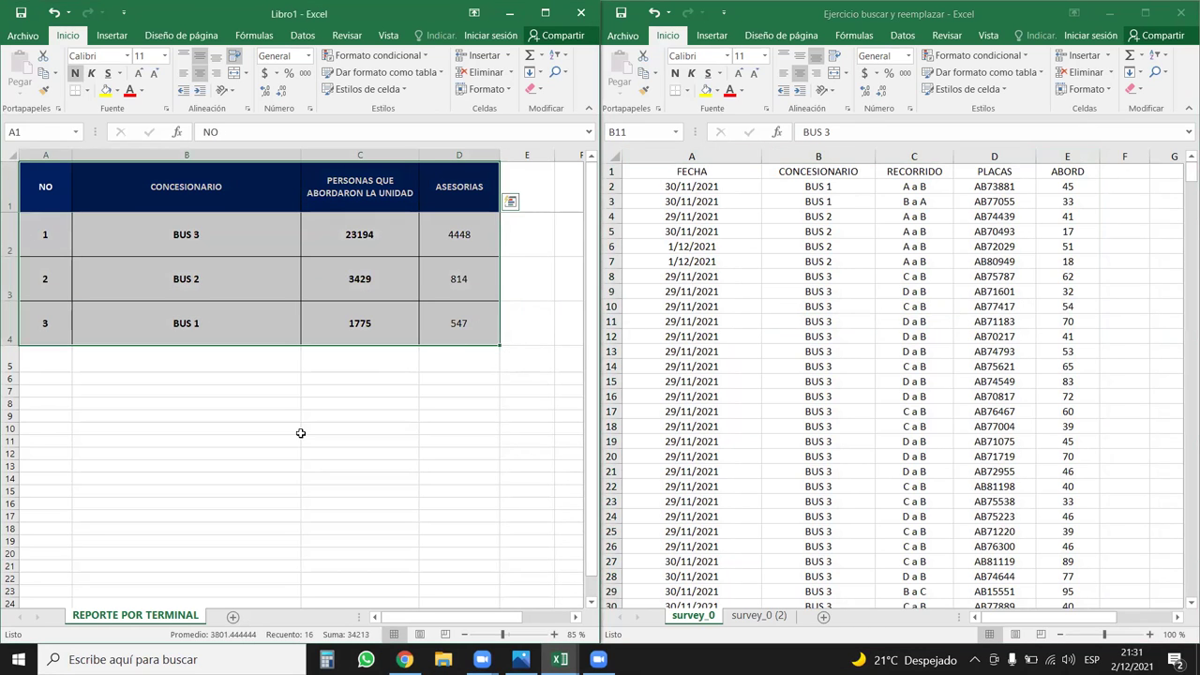
{"action": "left_click", "coordinate": [139, 227]}
{"action": "mouse_move", "coordinate": [65, 187]}
{"action": "left_mouse_down"}
{"action": "mouse_move", "coordinate": [455, 302]}
{"action": "mouse_move", "coordinate": [458, 323]}
{"action": "left_mouse_up"}
{"action": "key", "text": "super+Up"}
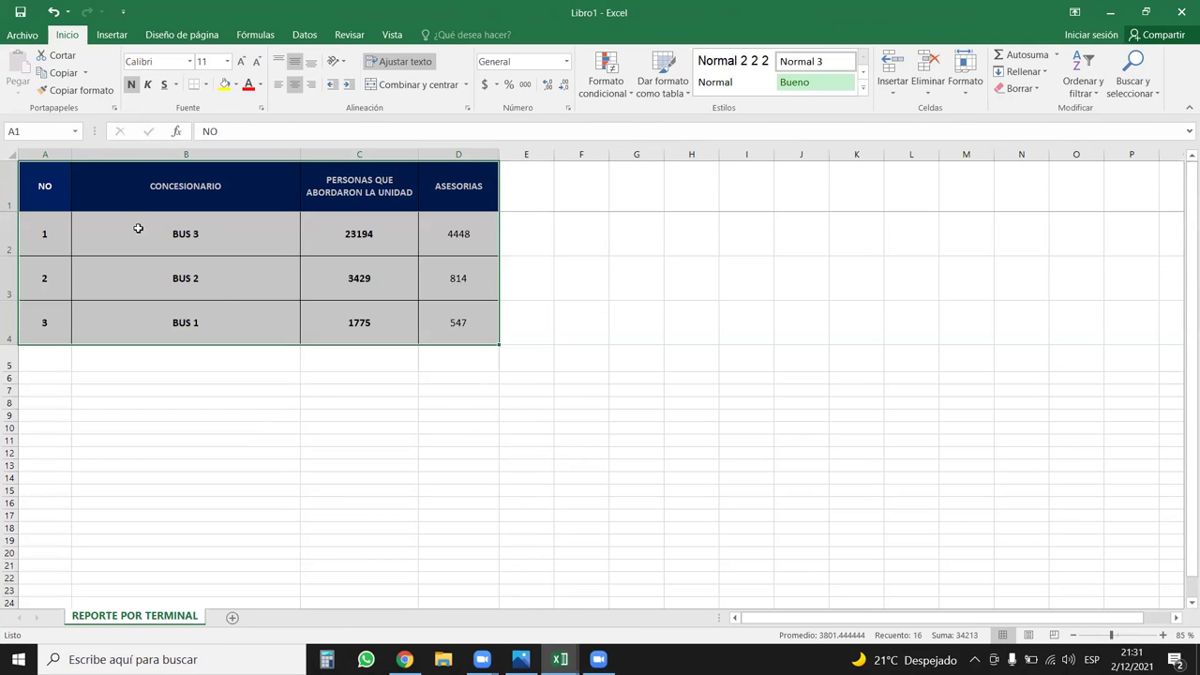
Shorten header row 1 and widen column C so the persons-boarded heading fits one line
{"action": "left_click", "coordinate": [11, 193]}
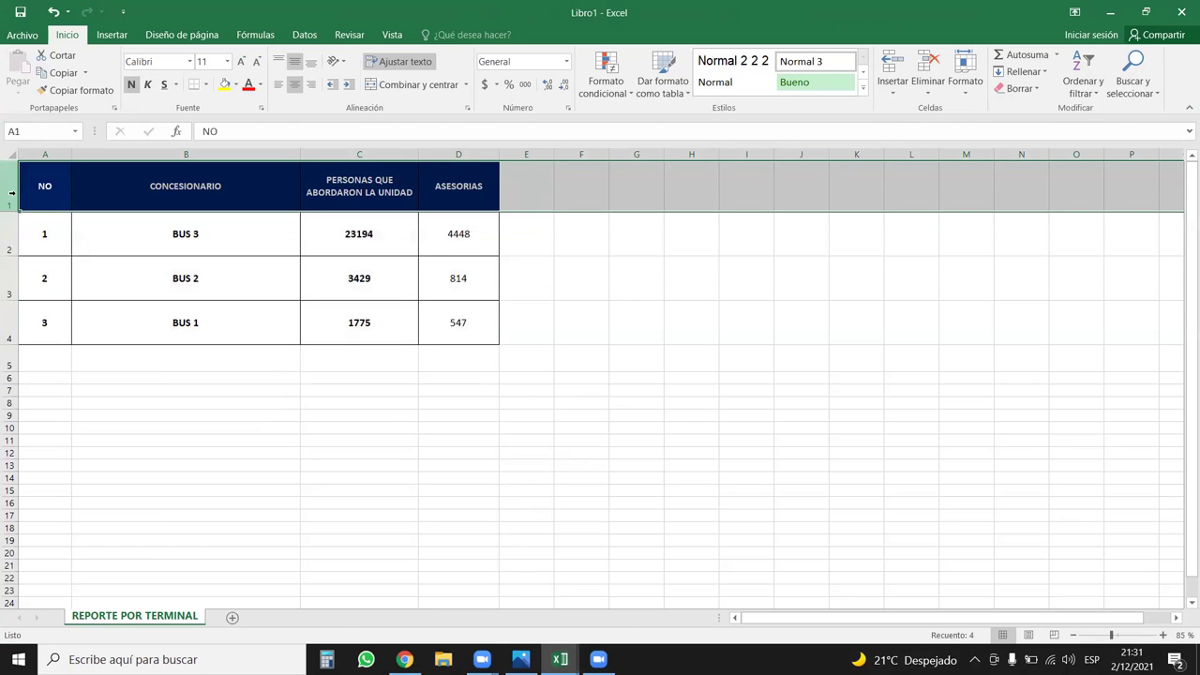
{"action": "left_click", "coordinate": [4, 184]}
{"action": "left_click", "coordinate": [5, 184]}
{"action": "left_click_drag", "start_coordinate": [11, 208], "coordinate": [11, 190]}
{"action": "left_click_drag", "start_coordinate": [421, 157], "coordinate": [543, 152]}
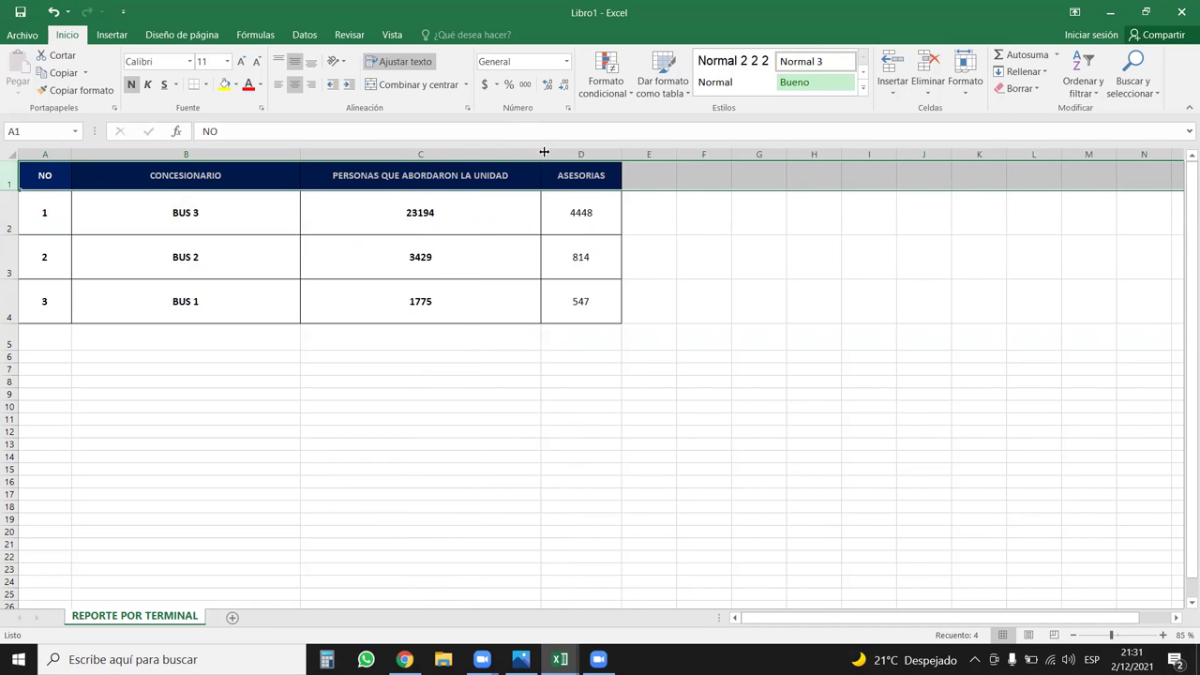
{"action": "left_click", "coordinate": [388, 428]}
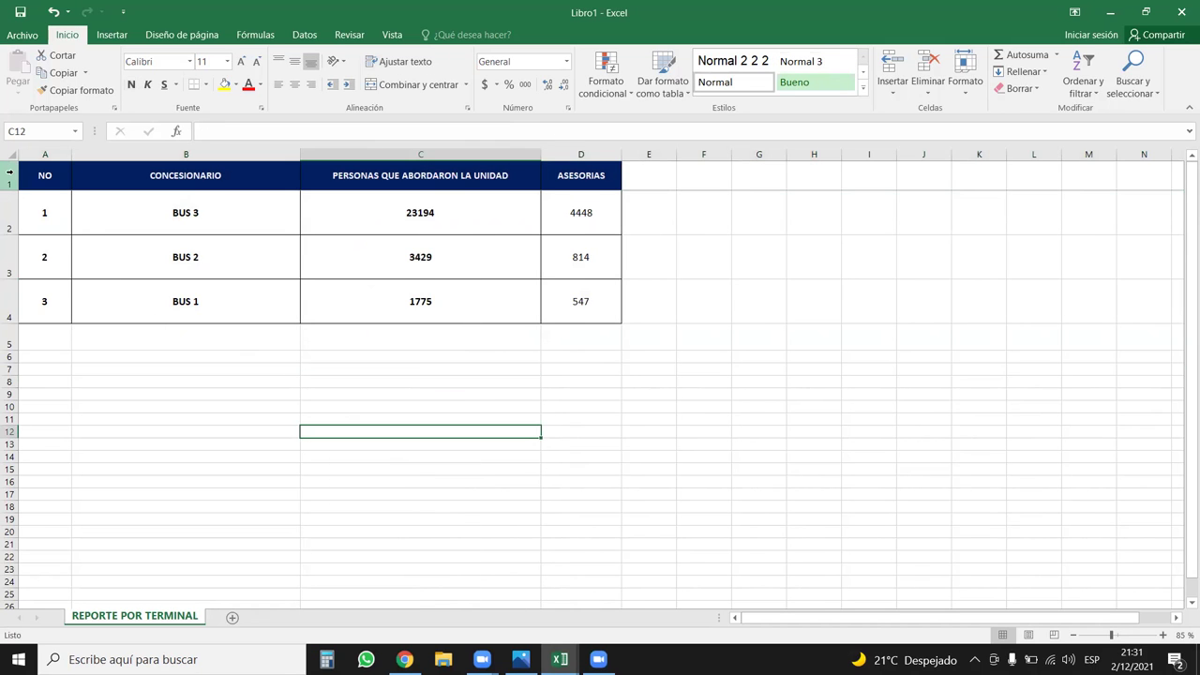
{"action": "left_click_drag", "start_coordinate": [28, 176], "coordinate": [570, 298]}
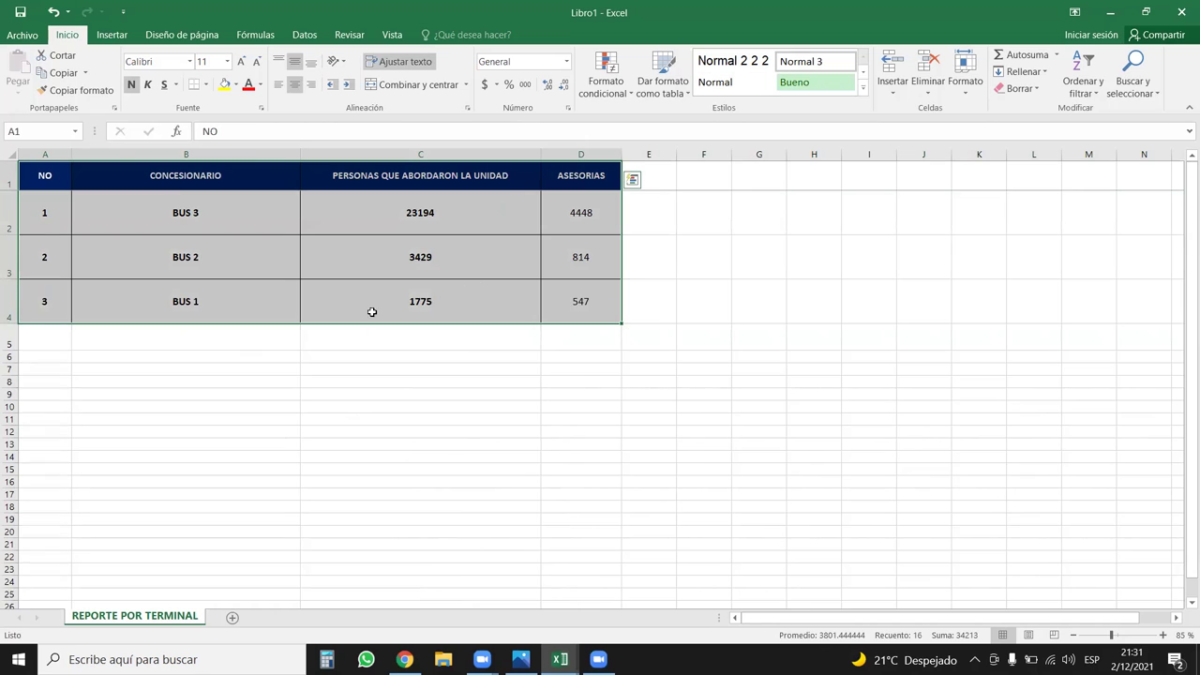
With A1:D4 as chart data, browse the Insertar tab's scatter and bubble chart types
{"action": "left_click", "coordinate": [112, 35]}
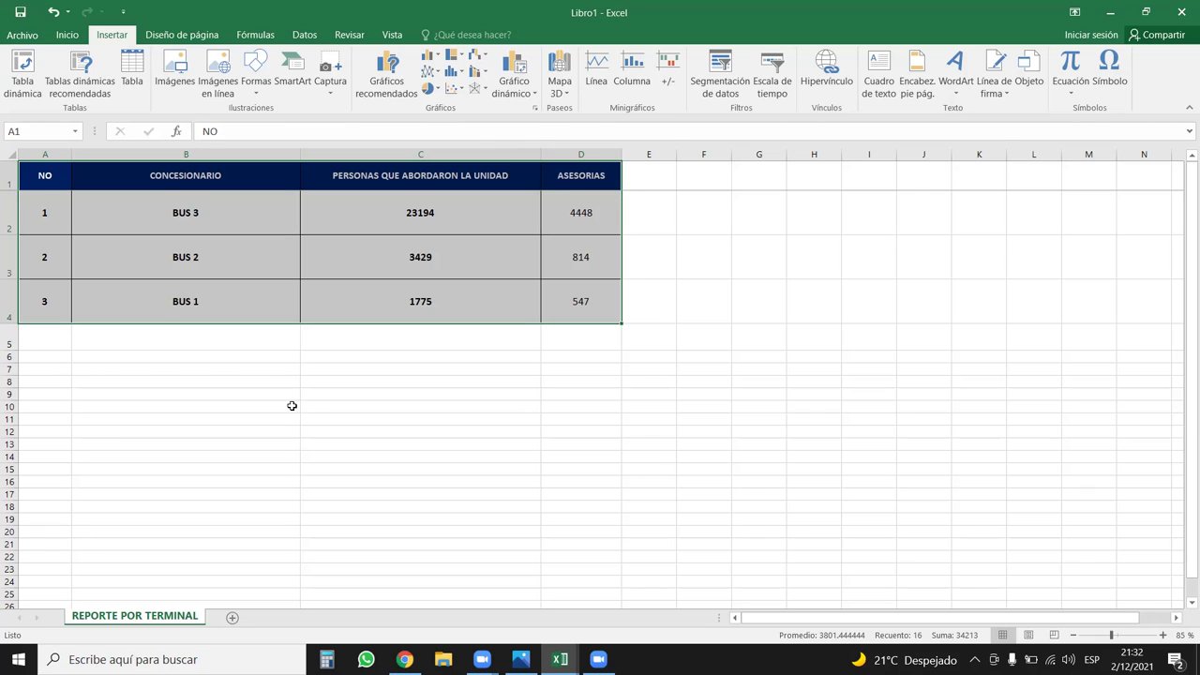
{"action": "left_click_drag", "start_coordinate": [558, 305], "coordinate": [3, 157]}
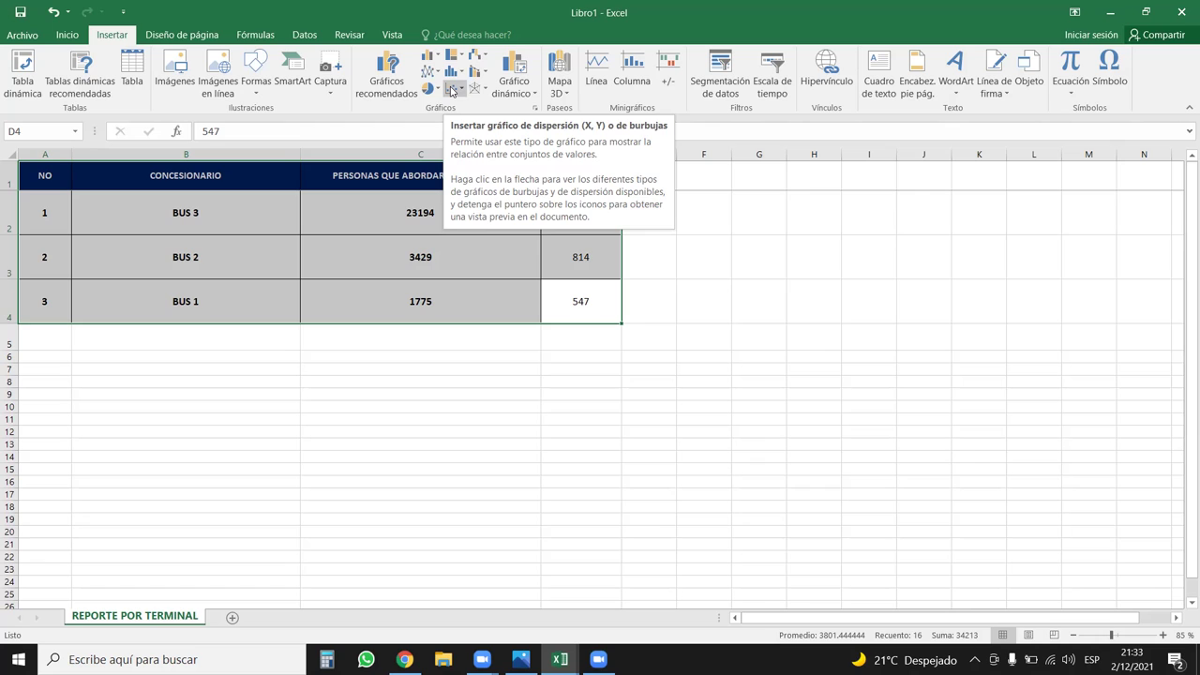
{"action": "left_click", "coordinate": [455, 90]}
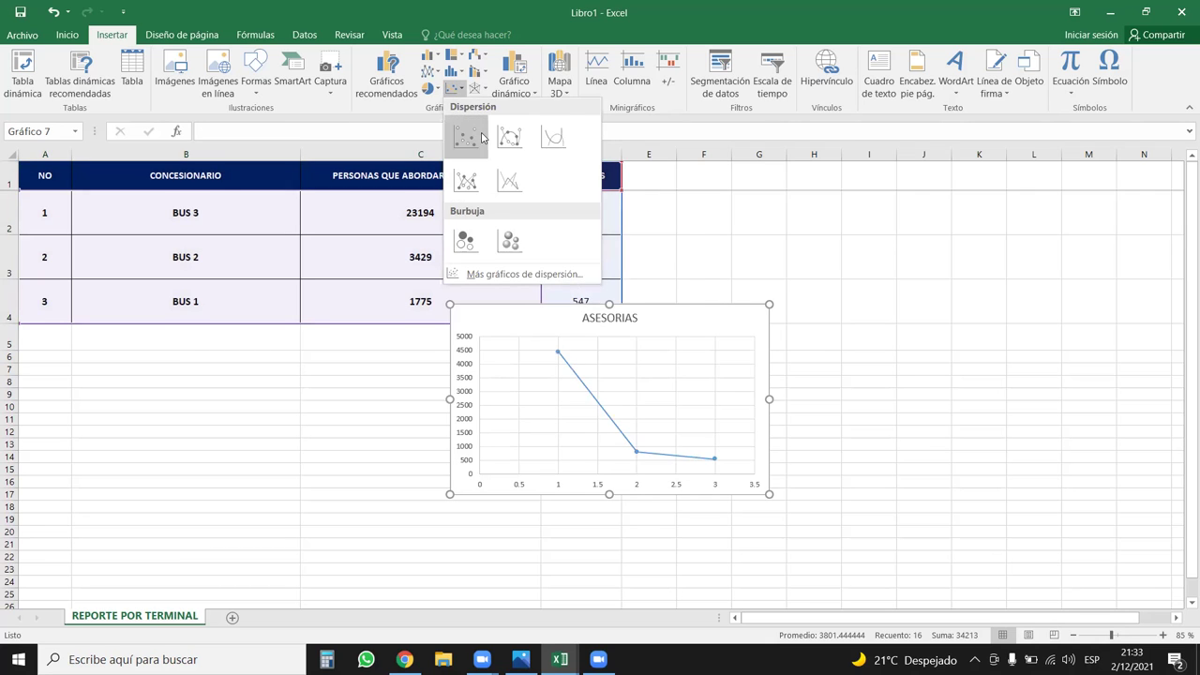
{"action": "left_click", "coordinate": [462, 77]}
{"action": "left_click", "coordinate": [462, 77]}
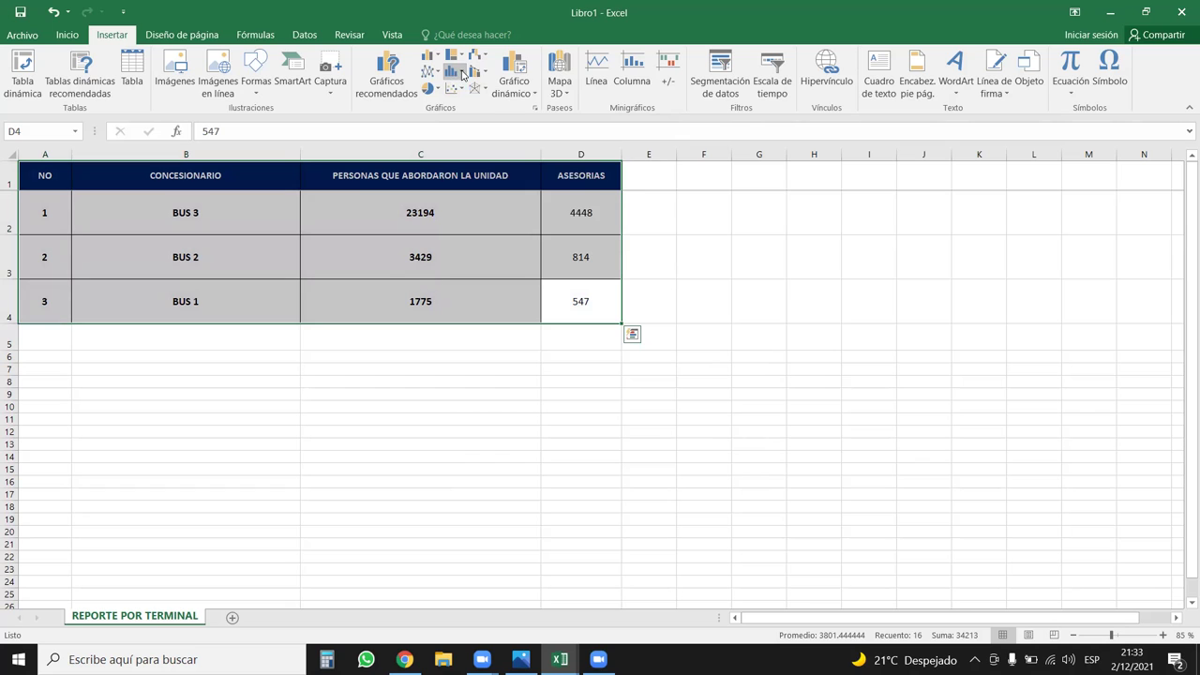
{"action": "left_click", "coordinate": [462, 78]}
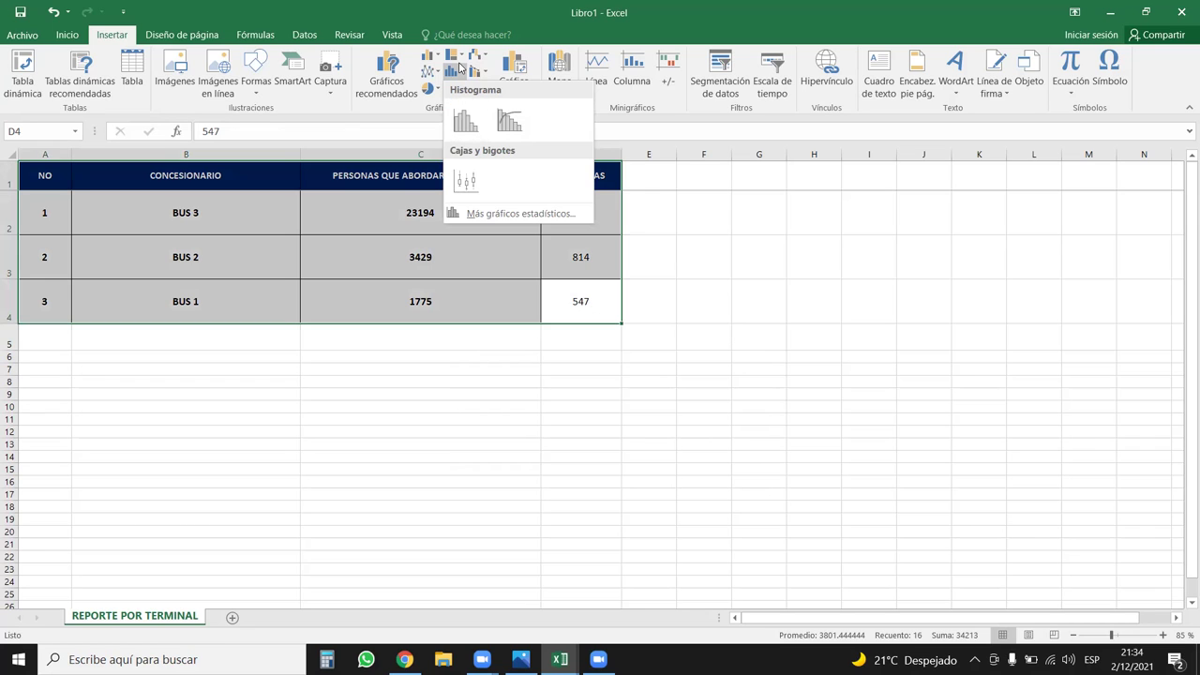
{"action": "left_click", "coordinate": [693, 127]}
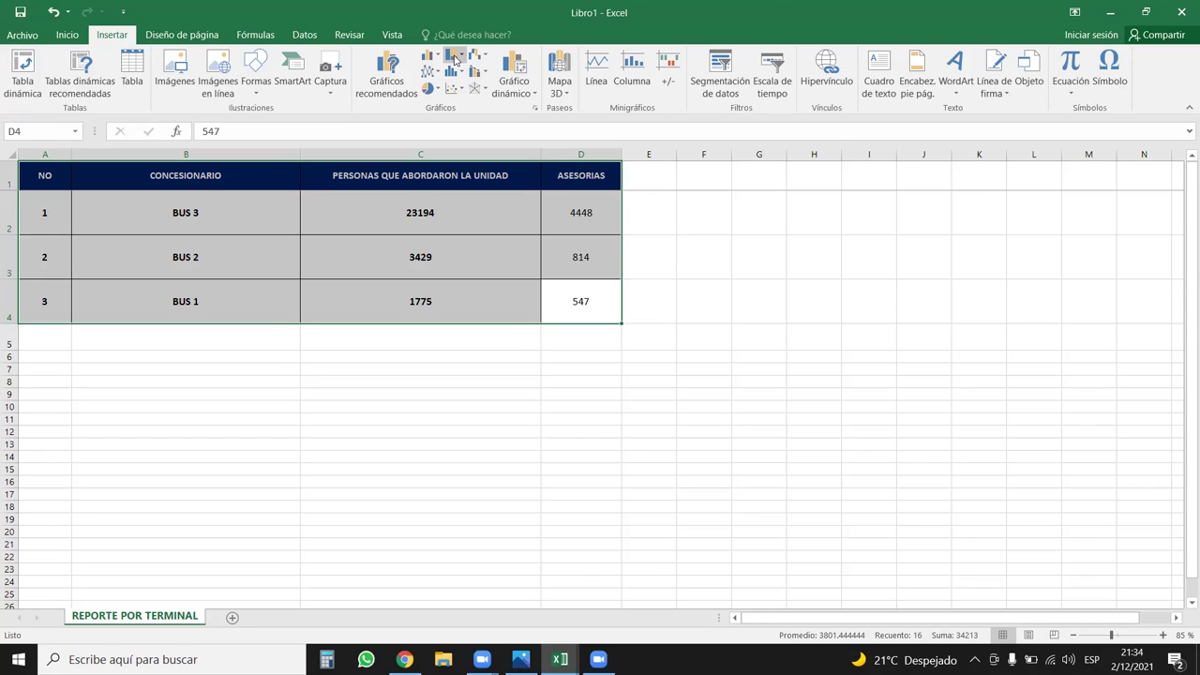
{"action": "left_click", "coordinate": [427, 305]}
{"action": "left_click", "coordinate": [454, 367]}
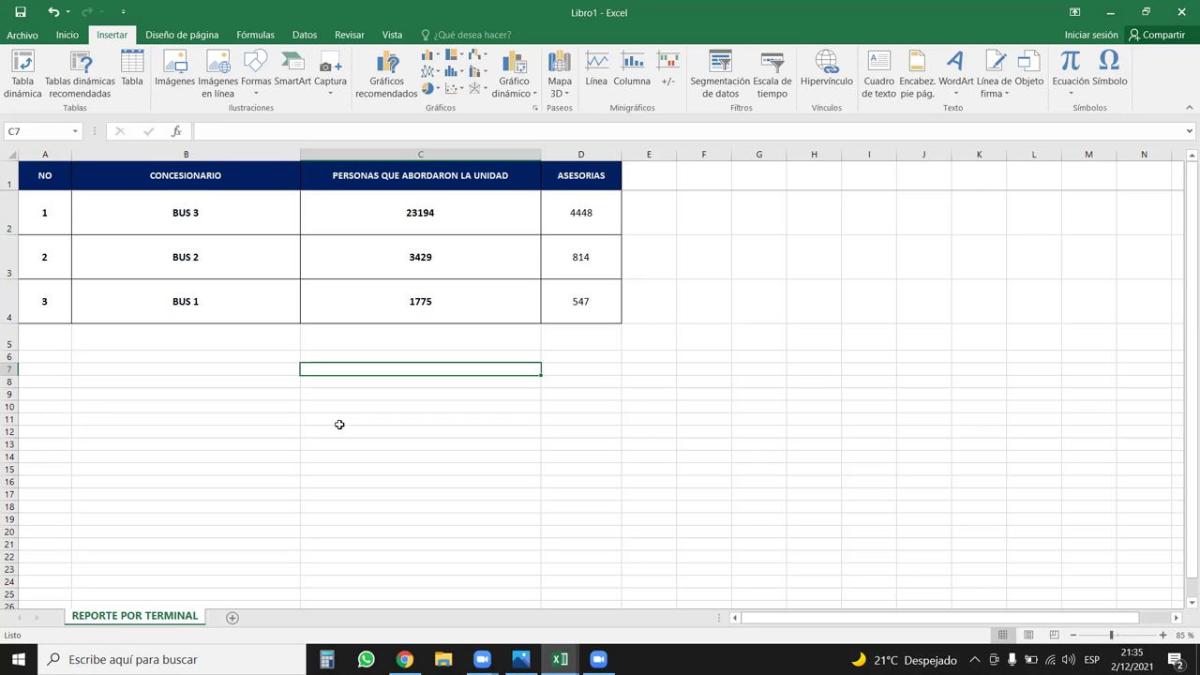
Select the bus names and boarding counts B1:C4, then Alt+Tab to the survey workbook
{"action": "left_click_drag", "start_coordinate": [208, 171], "coordinate": [235, 307]}
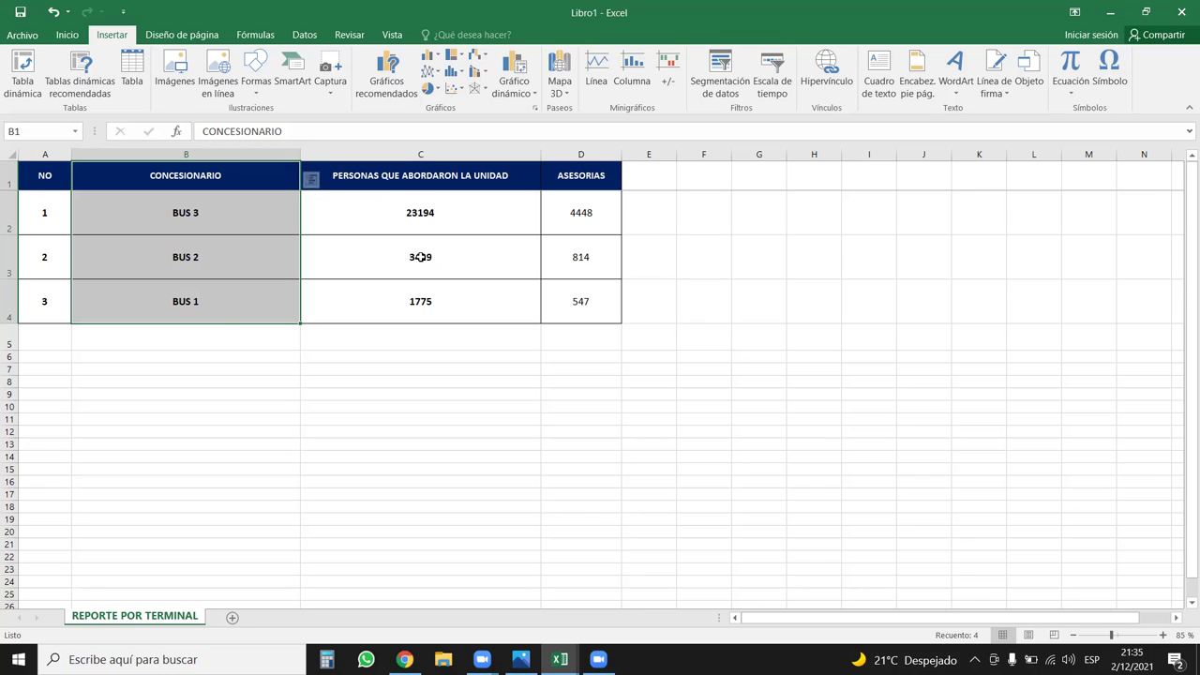
{"action": "mouse_move", "coordinate": [274, 175]}
{"action": "left_mouse_down"}
{"action": "mouse_move", "coordinate": [438, 210]}
{"action": "mouse_move", "coordinate": [450, 298]}
{"action": "left_mouse_up"}
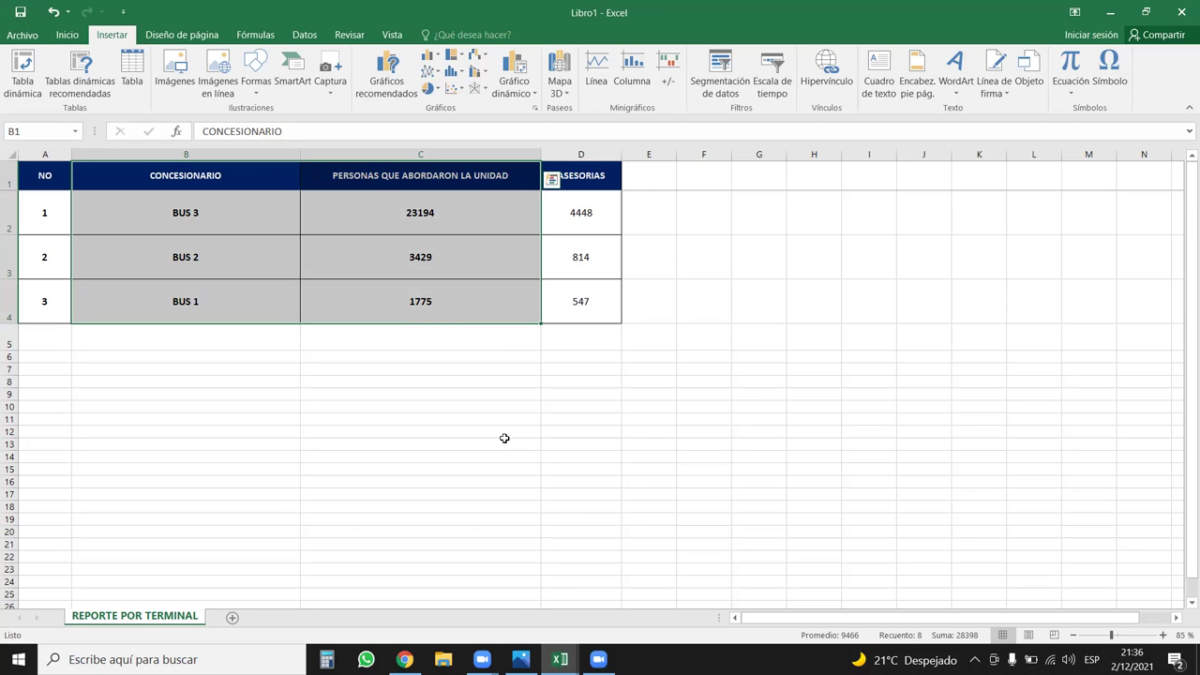
{"action": "key", "text": "alt+Tab"}
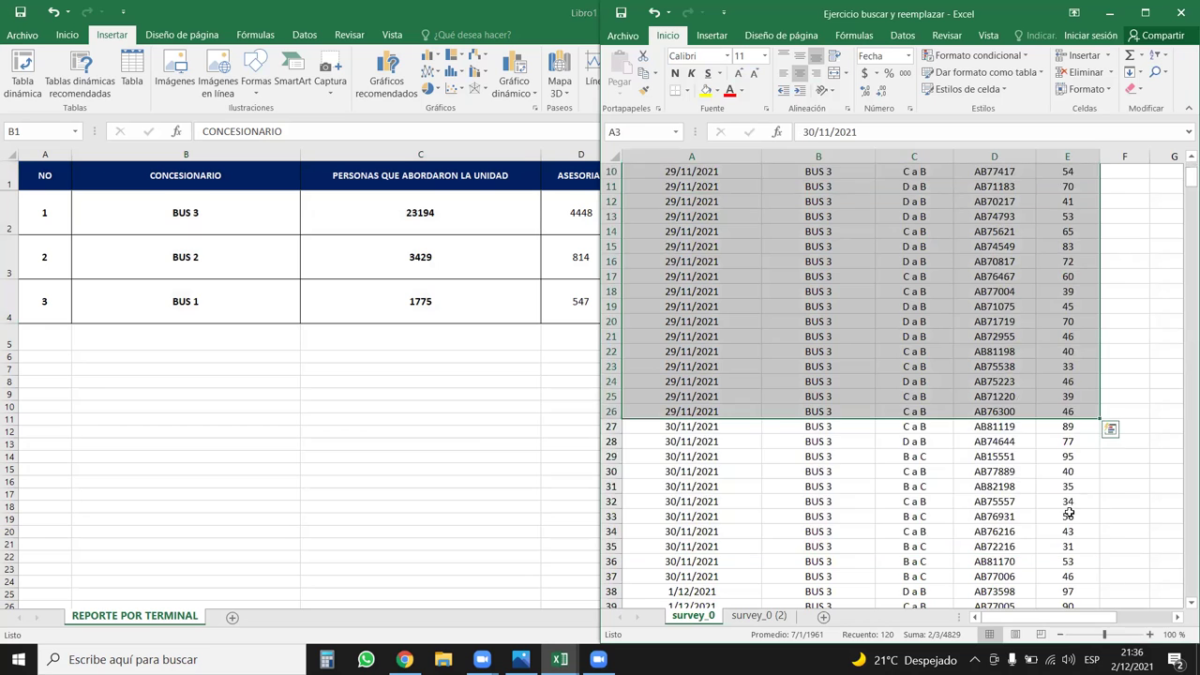
Maximize the Ejercicio buscar y reemplazar window and select the survey_0 date column
{"action": "left_click_drag", "start_coordinate": [1002, 502], "coordinate": [1068, 546]}
{"action": "left_click", "coordinate": [1160, 8]}
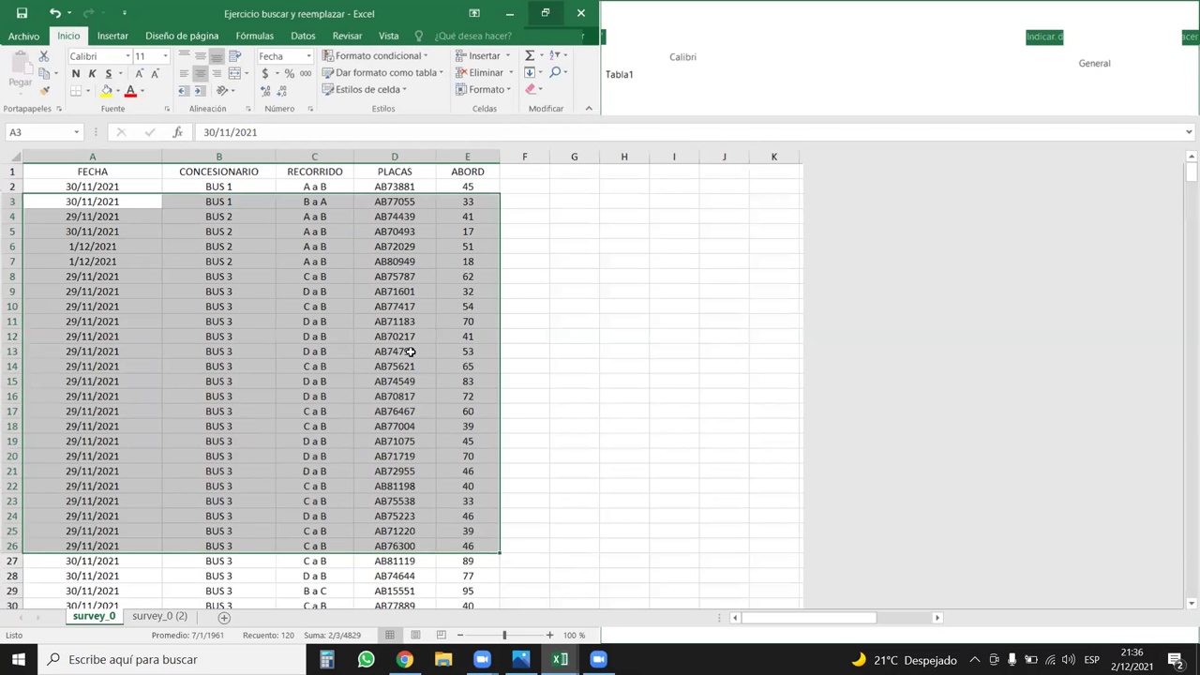
{"action": "left_click", "coordinate": [368, 354]}
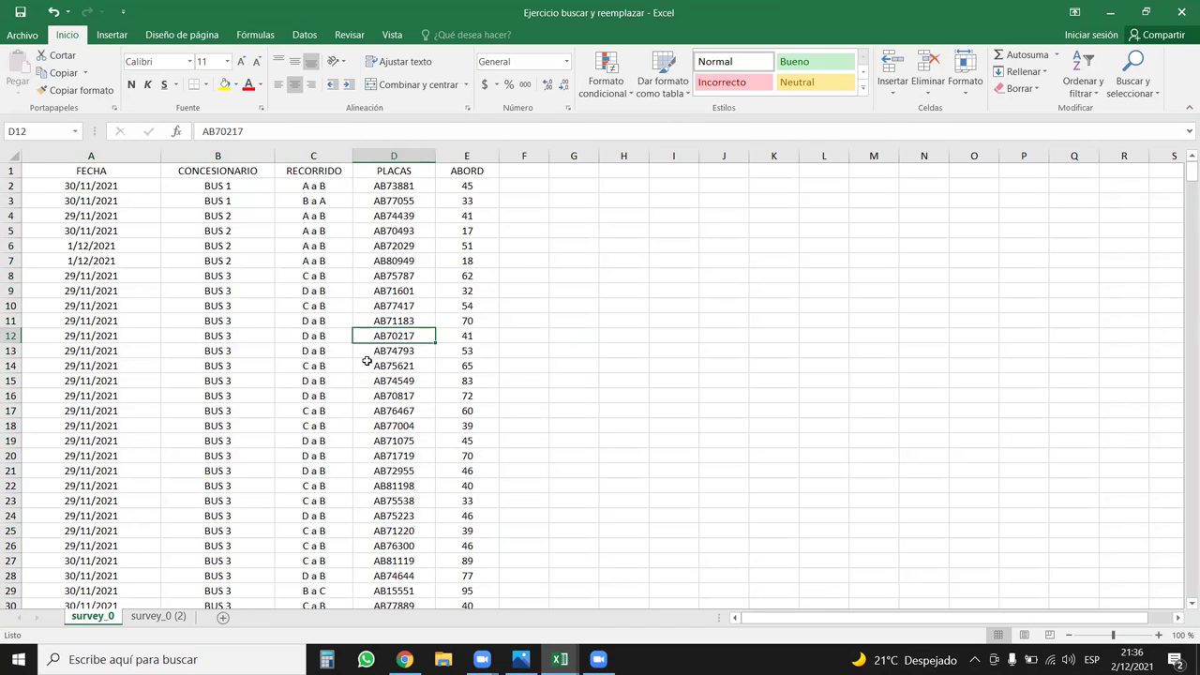
{"action": "key", "text": "ctrl+Up"}
{"action": "key", "text": "Down"}
{"action": "key", "text": "Left"}
{"action": "key", "text": "Left"}
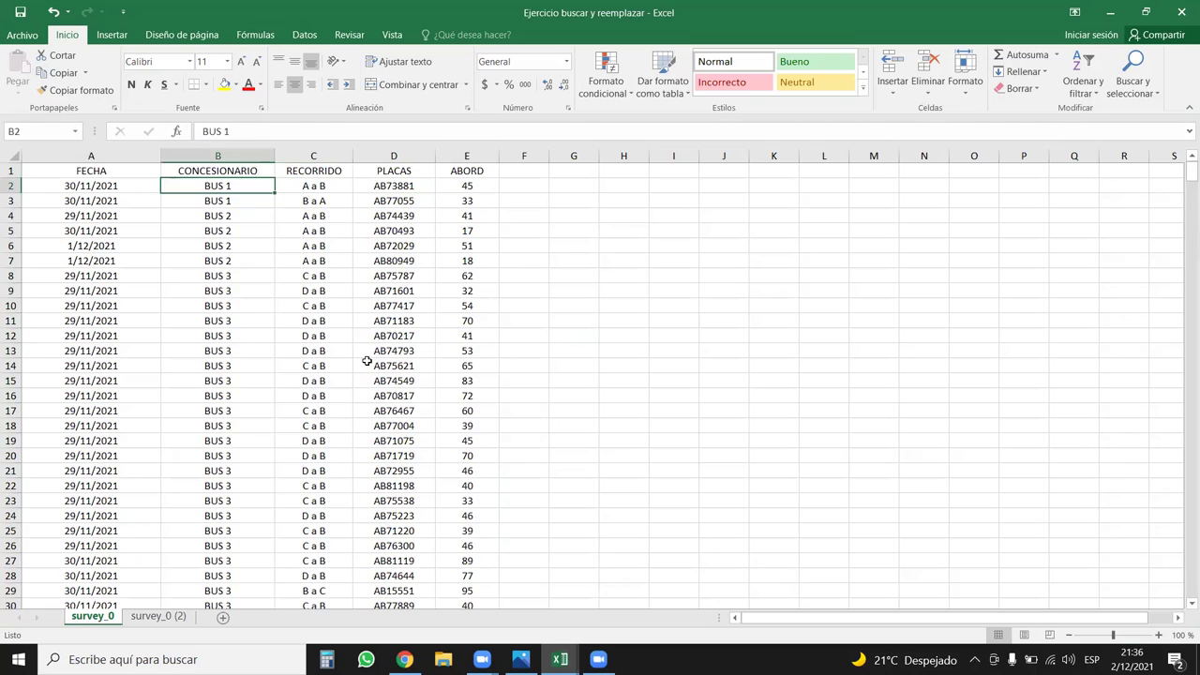
{"action": "key", "text": "Left"}
{"action": "key", "text": "ctrl+shift+Down"}
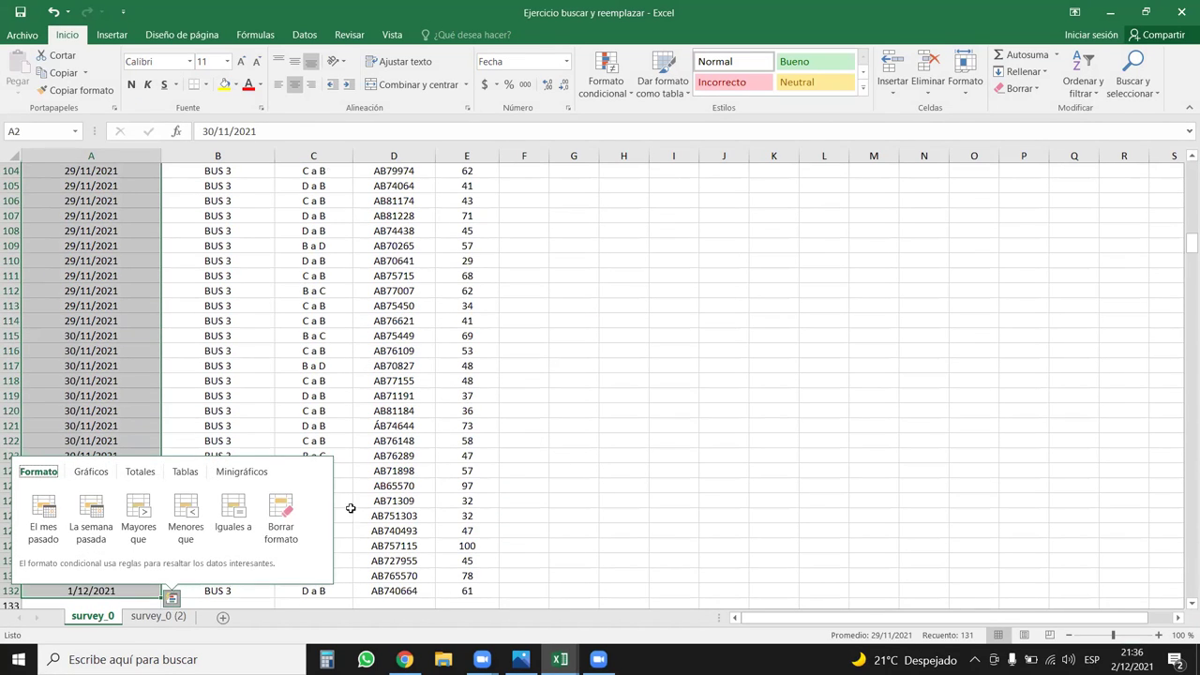
On the survey_0 (2) sheet, check the date column's extent and pick a CONCESIONARIO cell
{"action": "left_click", "coordinate": [145, 617]}
{"action": "left_click", "coordinate": [116, 555]}
{"action": "key", "text": "Down"}
{"action": "key", "text": "Down"}
{"action": "key", "text": "ctrl+shift+Up"}
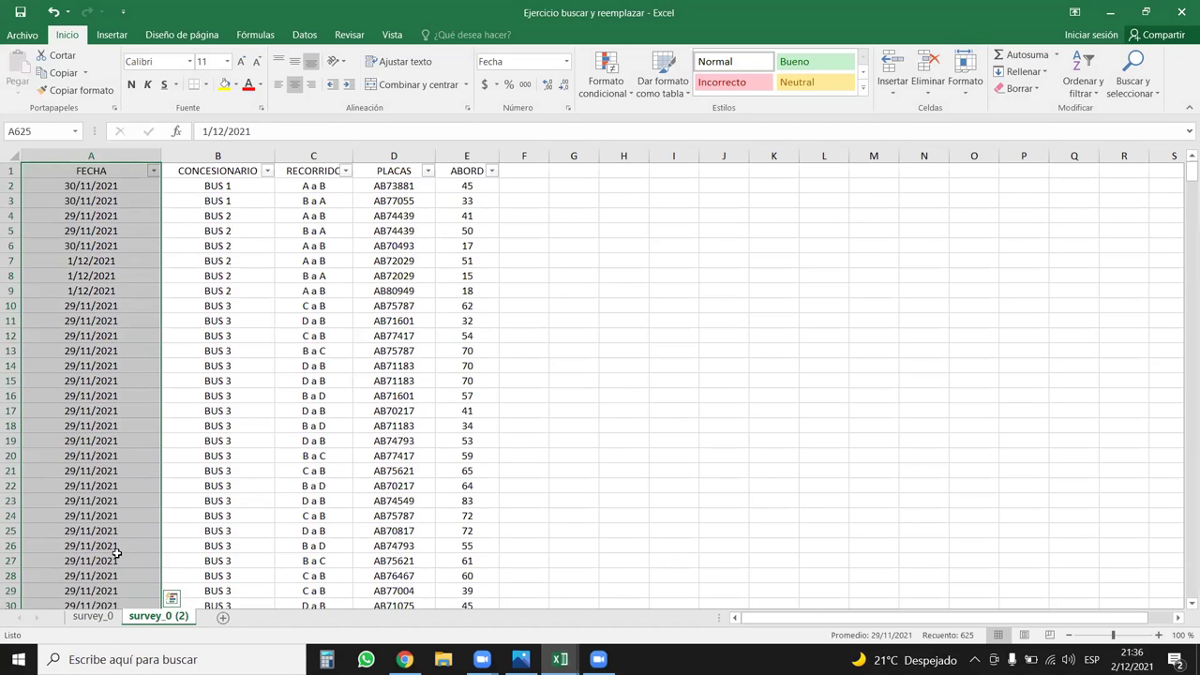
{"action": "key", "text": "Down"}
{"action": "key", "text": "ctrl+Home"}
{"action": "key", "text": "Down"}
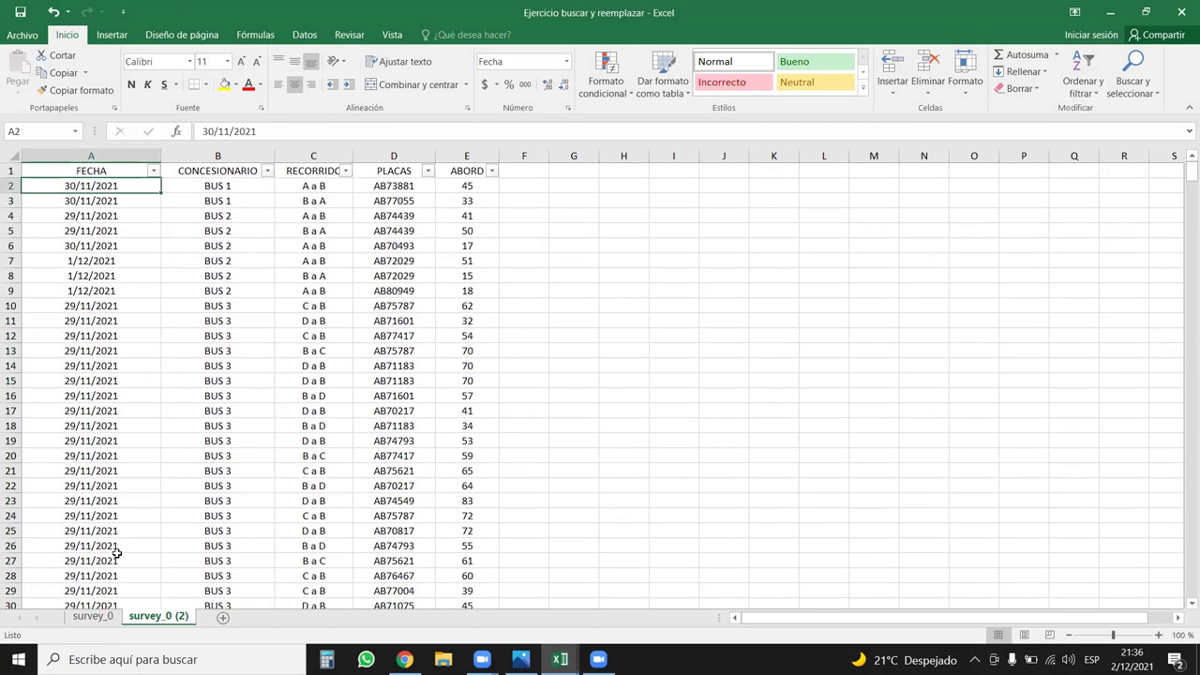
{"action": "left_click", "coordinate": [233, 212]}
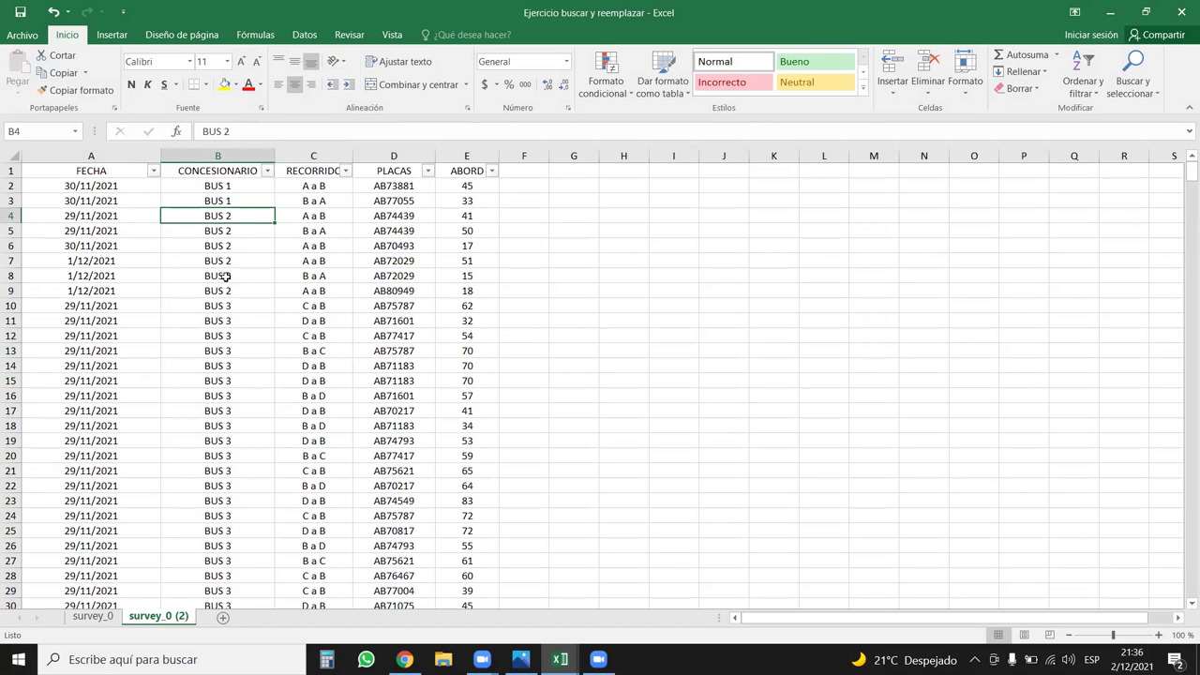
Insert a 2-D clustered column chart of the survey data, move it beside the data, then delete it
{"action": "left_click", "coordinate": [111, 38]}
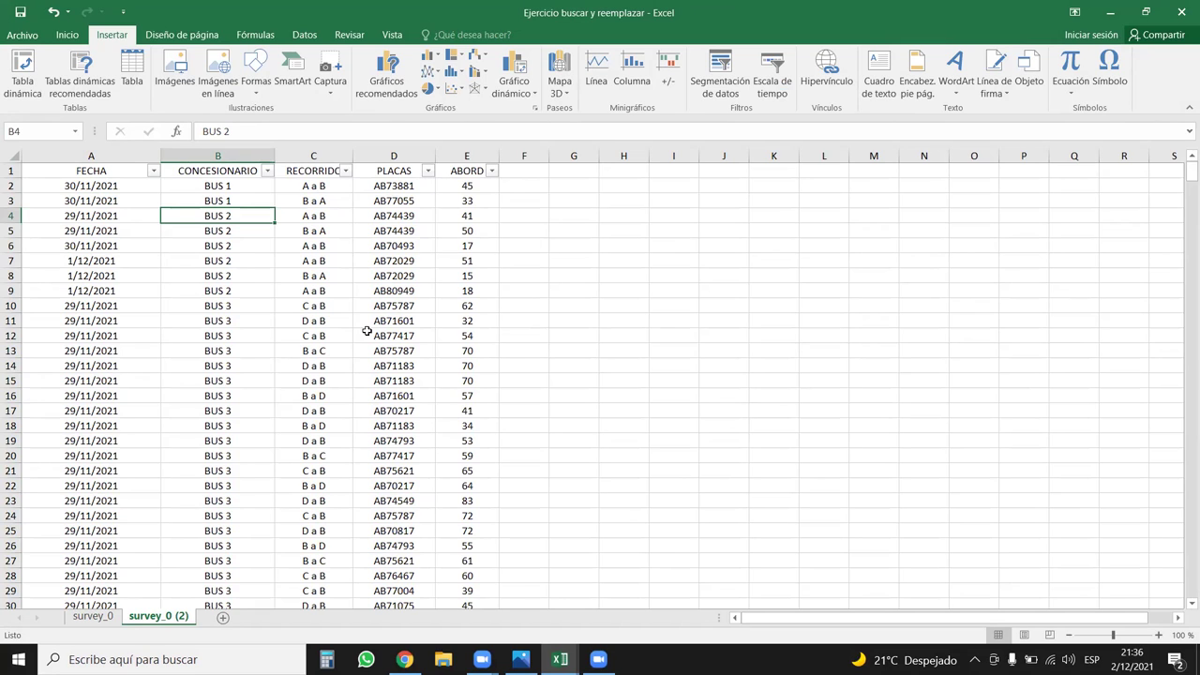
{"action": "left_click", "coordinate": [438, 59]}
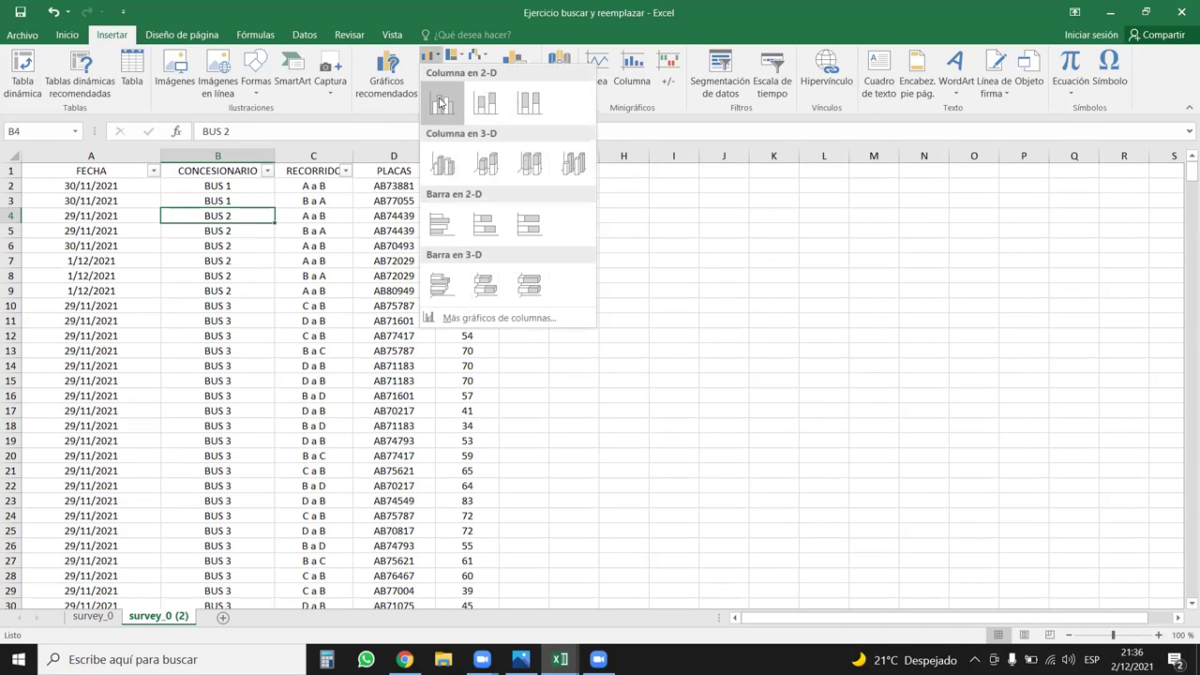
{"action": "left_click", "coordinate": [440, 104]}
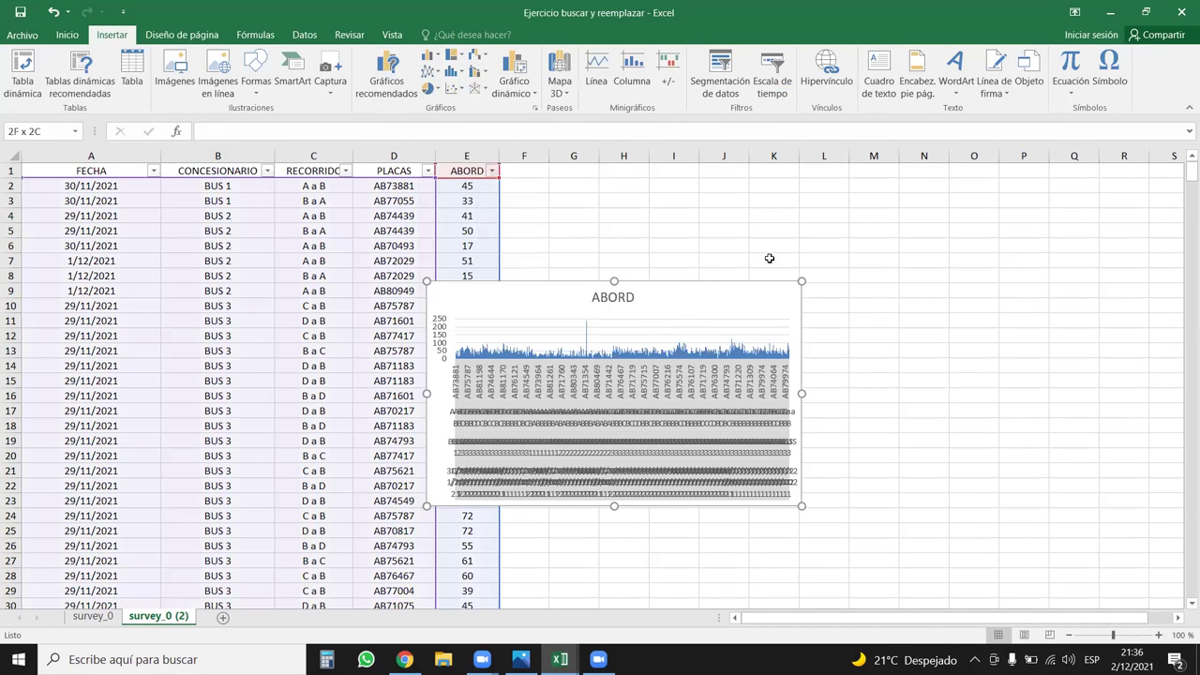
{"action": "mouse_move", "coordinate": [713, 300]}
{"action": "left_mouse_down"}
{"action": "mouse_move", "coordinate": [789, 201]}
{"action": "mouse_move", "coordinate": [816, 208]}
{"action": "left_mouse_up"}
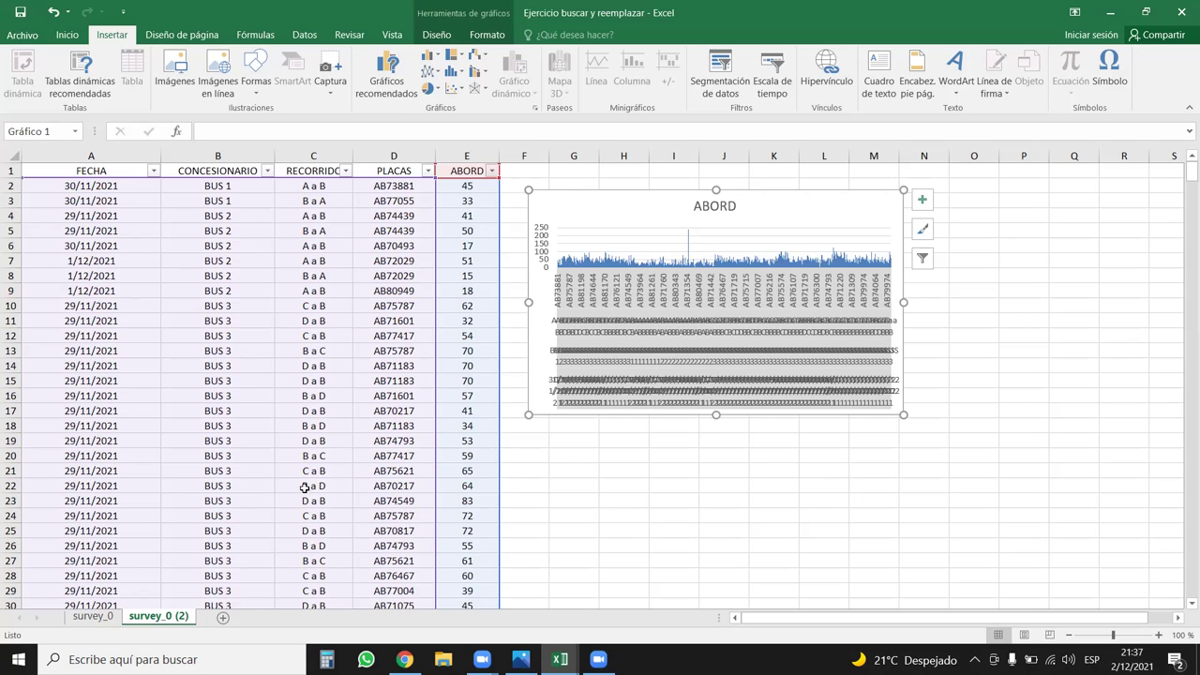
{"action": "double_click", "coordinate": [577, 227]}
{"action": "key", "text": "Delete"}
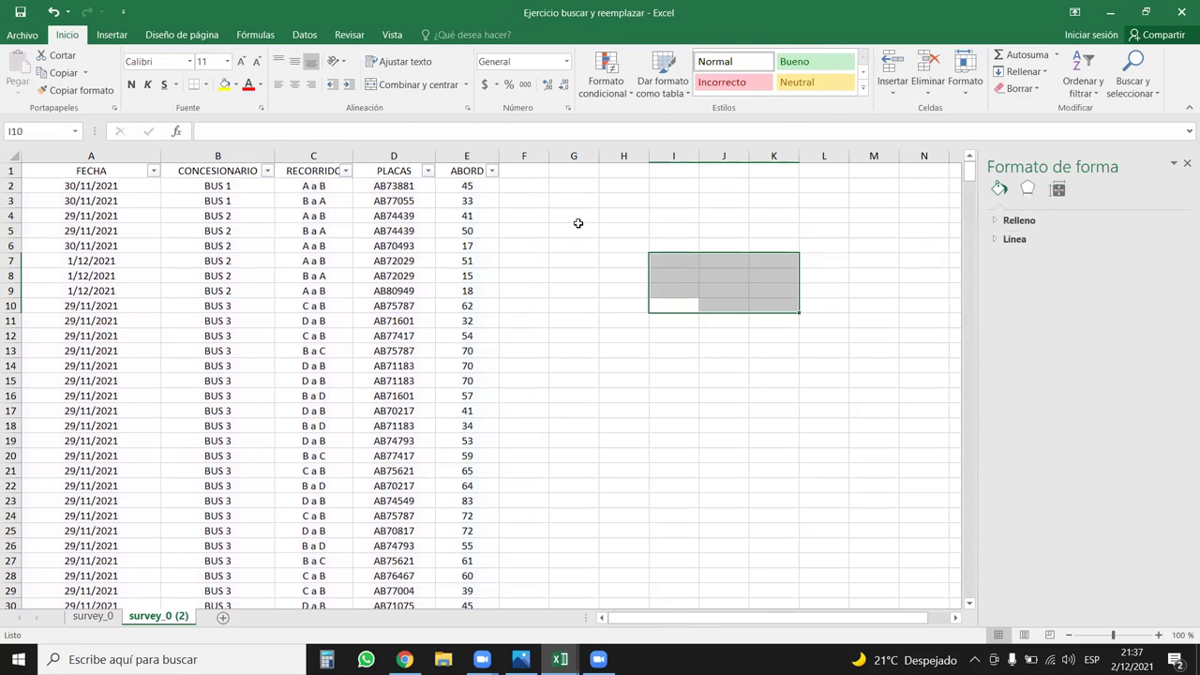
Clear the leftover chart remnant and bring the Libro1 workbook with the REPORTE POR TERMINAL table back to the front
{"action": "left_click", "coordinate": [371, 291]}
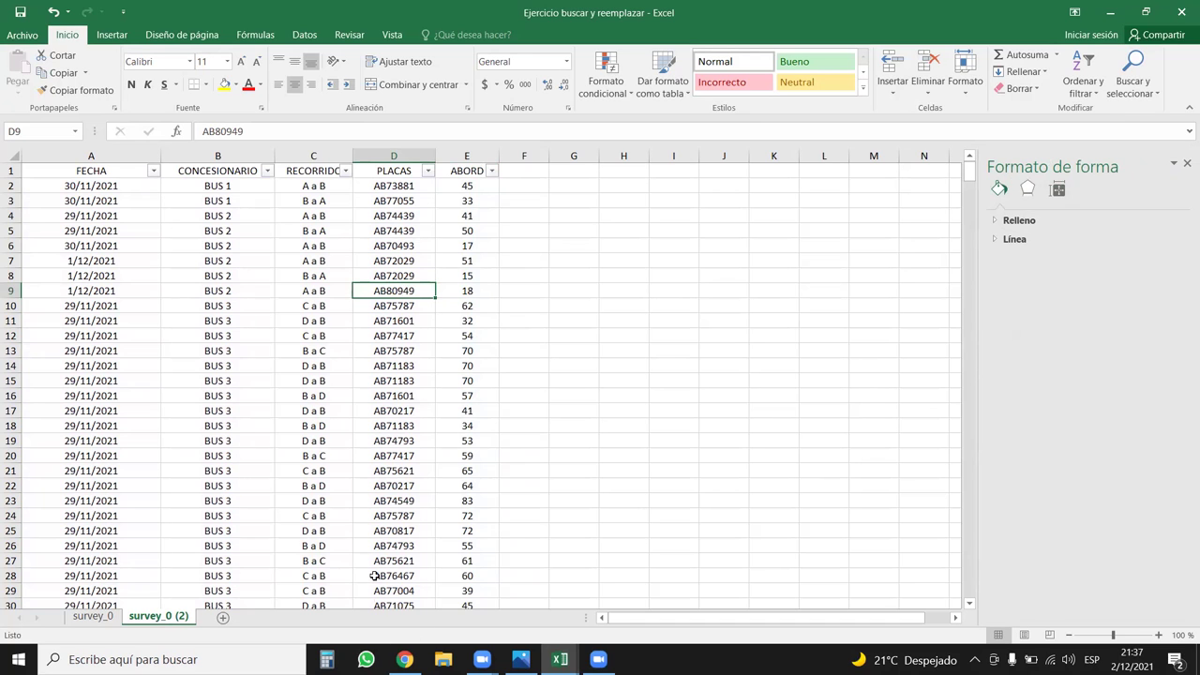
{"action": "left_click", "coordinate": [560, 659]}
{"action": "left_click", "coordinate": [555, 593]}
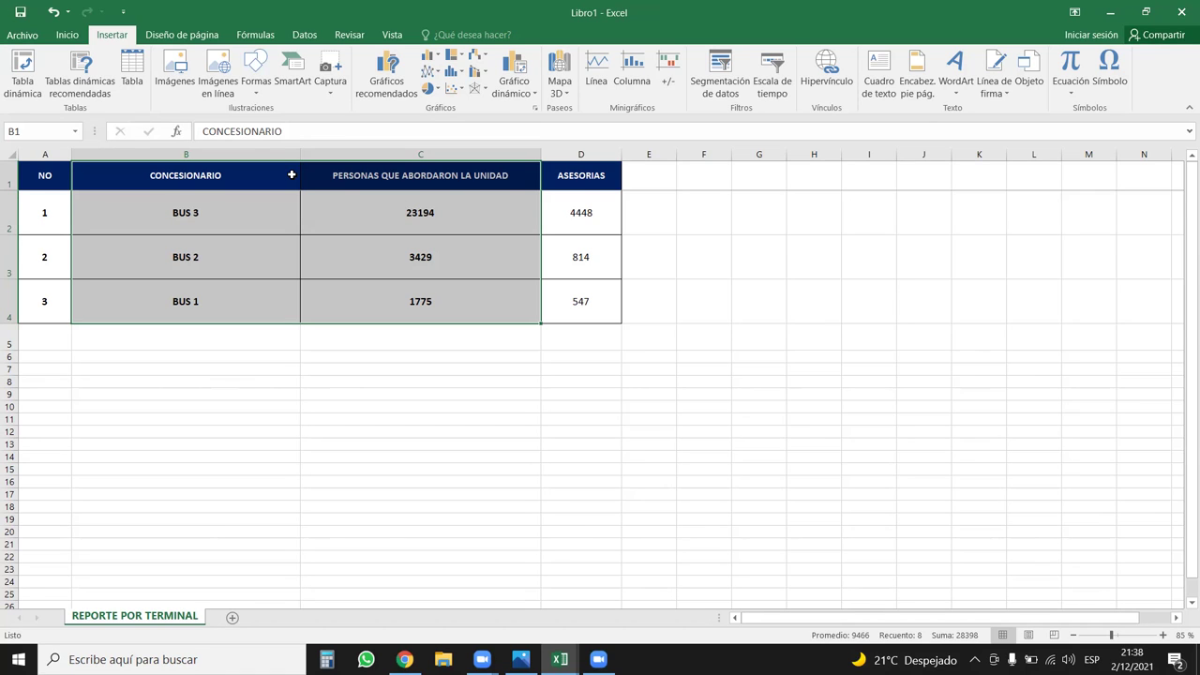
{"action": "left_click", "coordinate": [292, 174]}
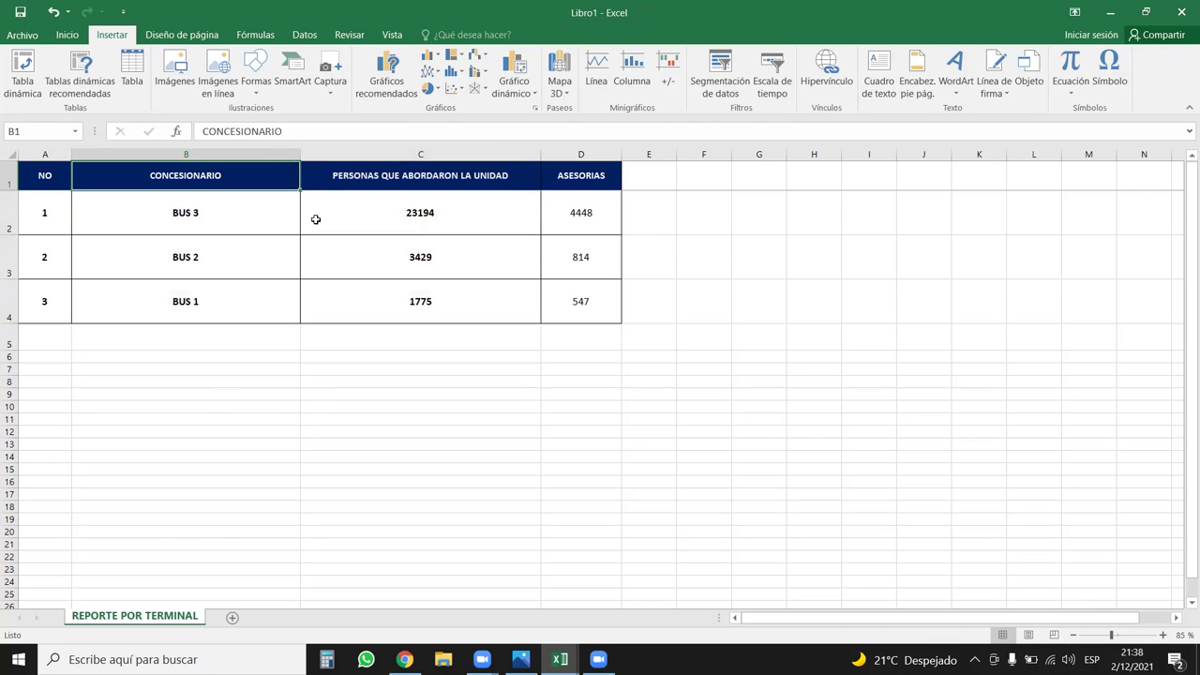
{"action": "key", "text": "alt+Tab"}
{"action": "key", "text": "alt+Tab"}
{"action": "key", "text": "alt+Tab"}
{"action": "key", "text": "alt+Tab"}
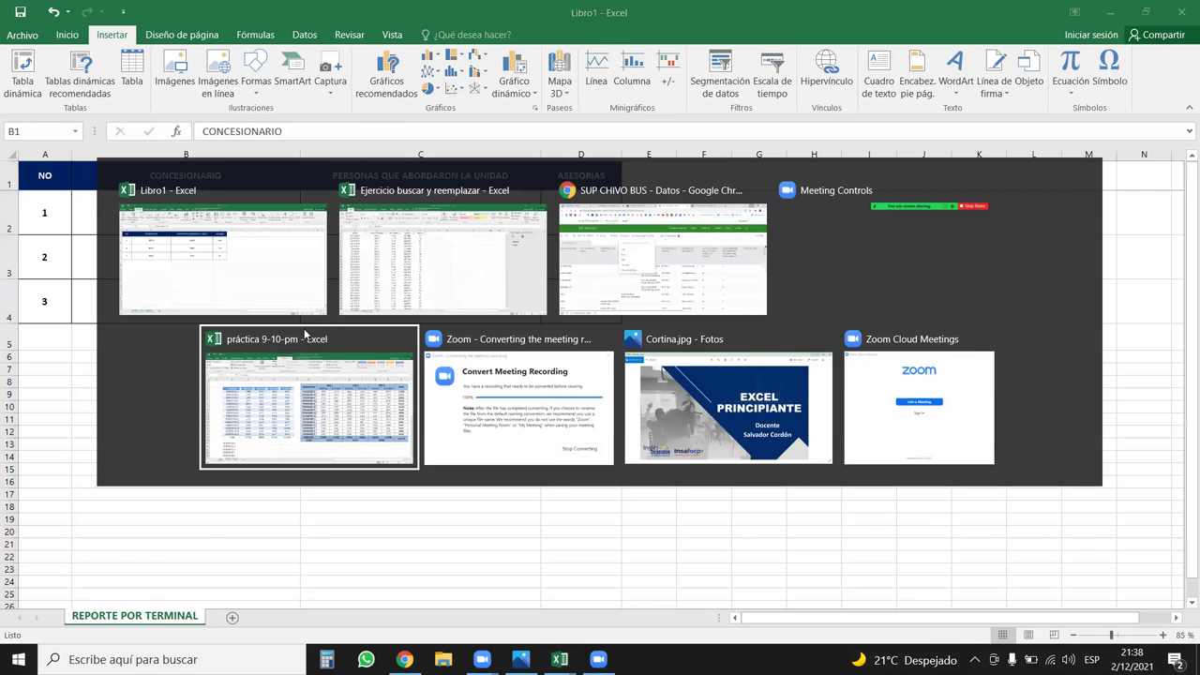
{"action": "key", "text": "alt+Tab"}
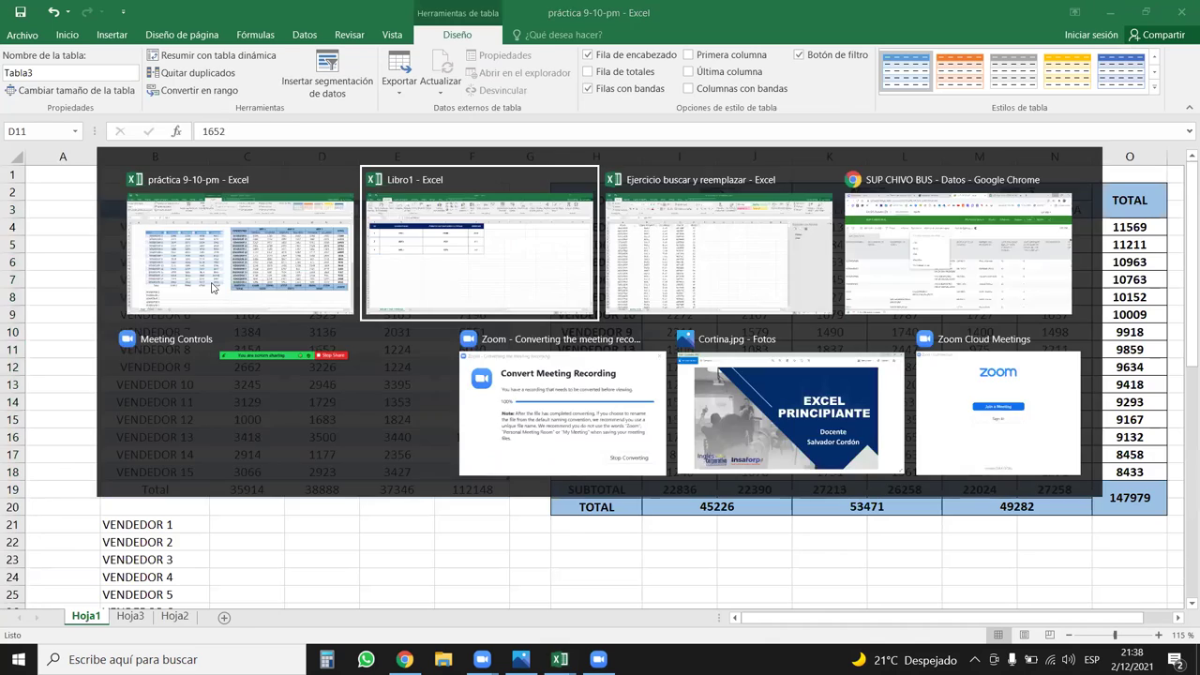
{"action": "left_click_drag", "start_coordinate": [265, 171], "coordinate": [381, 313]}
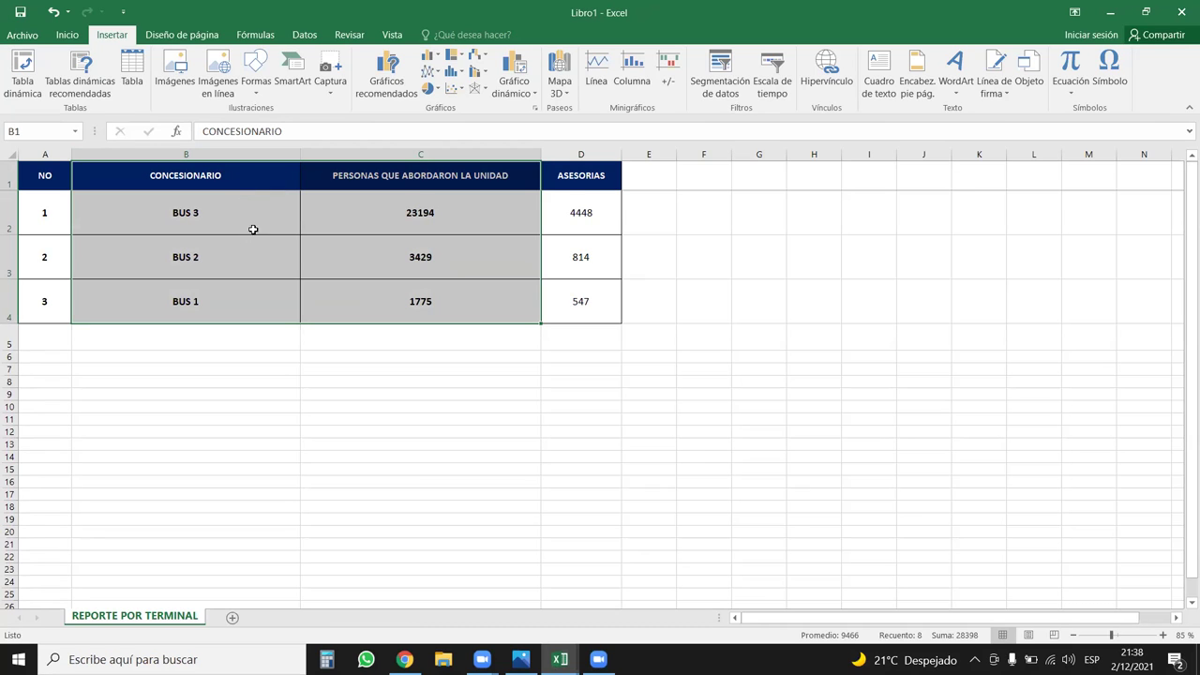
Insert a 2-D pie chart of B1:C4, move it below the table and enlarge it down to row 24
{"action": "left_click", "coordinate": [432, 88]}
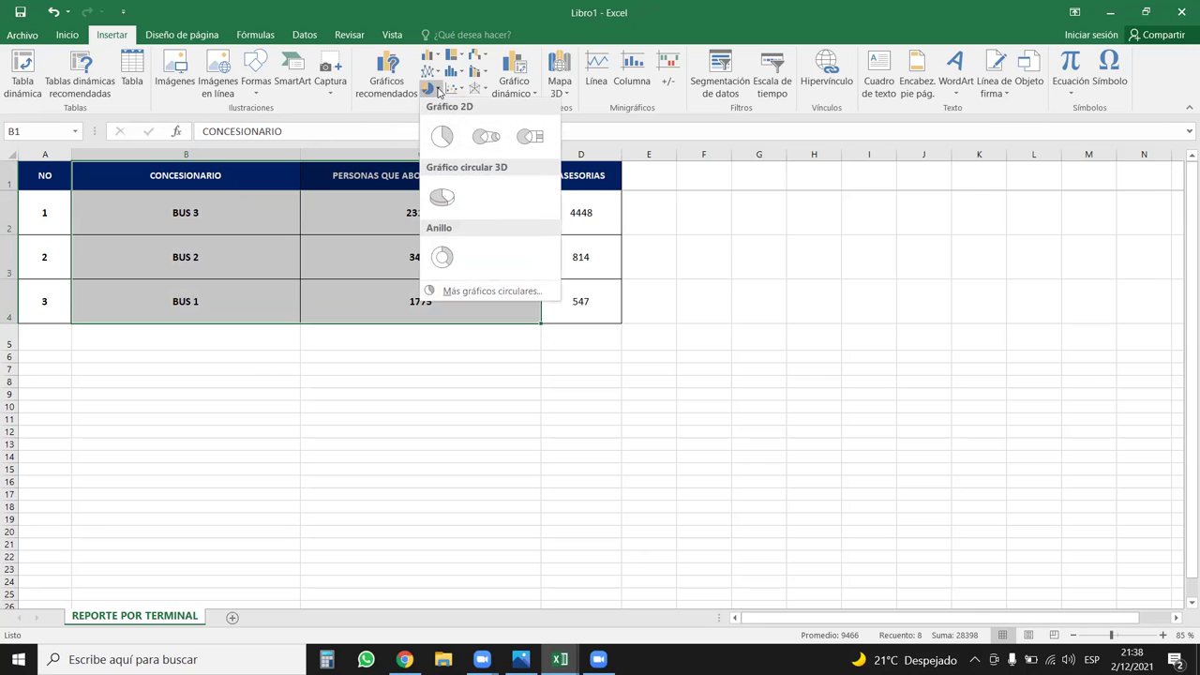
{"action": "left_click", "coordinate": [436, 138]}
{"action": "mouse_move", "coordinate": [720, 185]}
{"action": "left_mouse_down"}
{"action": "mouse_move", "coordinate": [695, 362]}
{"action": "mouse_move", "coordinate": [326, 364]}
{"action": "left_mouse_up"}
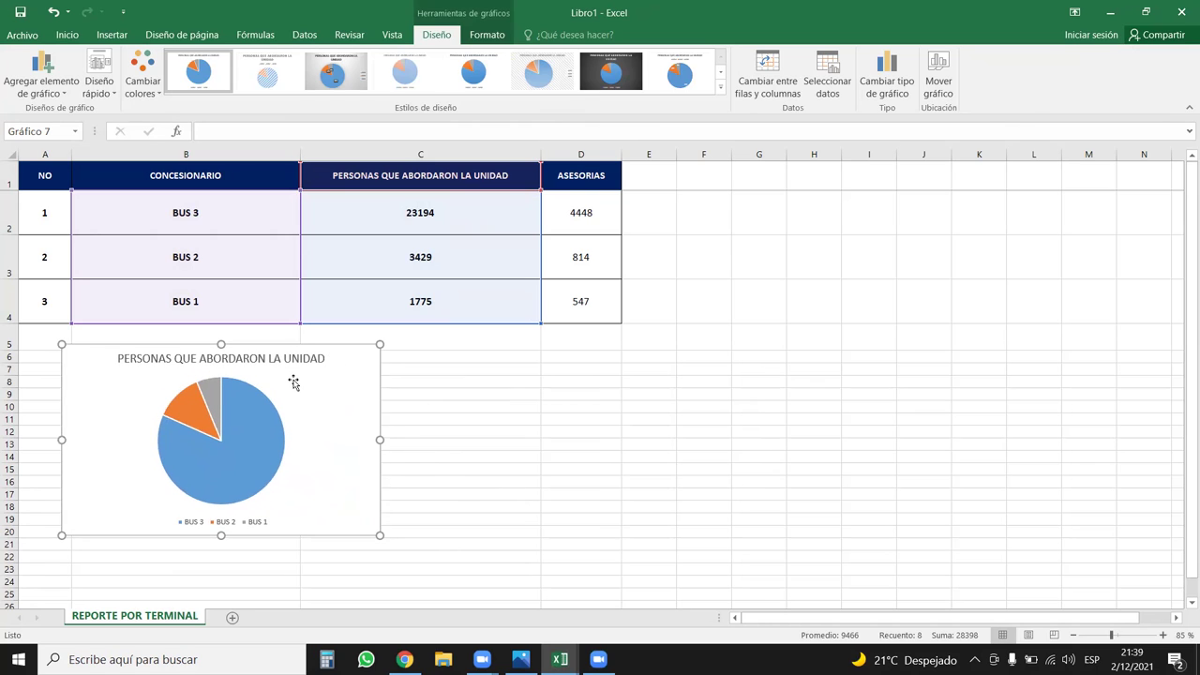
{"action": "mouse_move", "coordinate": [223, 426]}
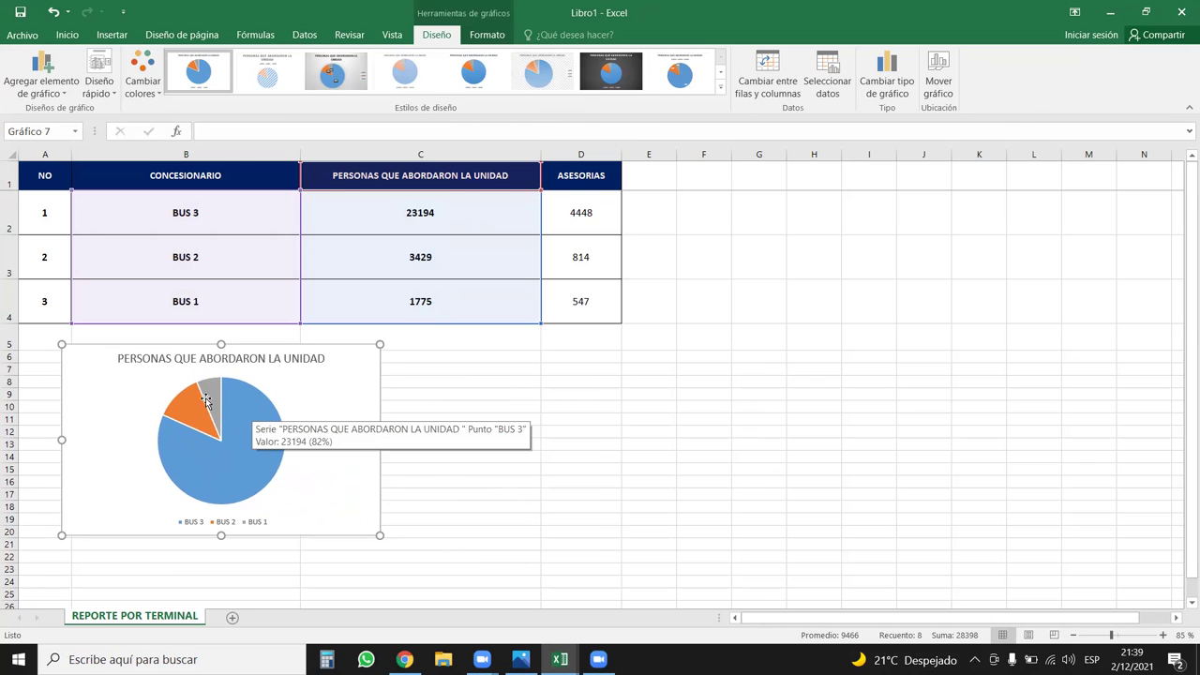
{"action": "mouse_move", "coordinate": [380, 535]}
{"action": "left_mouse_down"}
{"action": "mouse_move", "coordinate": [356, 586]}
{"action": "mouse_move", "coordinate": [334, 580]}
{"action": "left_mouse_up"}
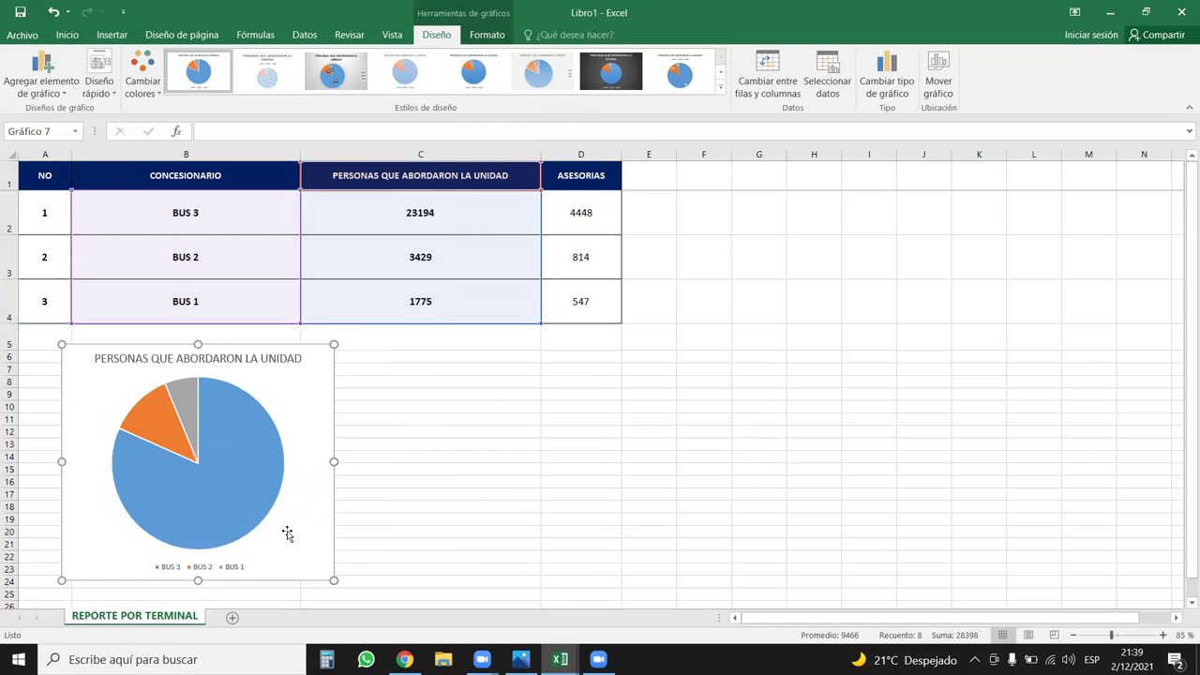
{"action": "left_click", "coordinate": [234, 568]}
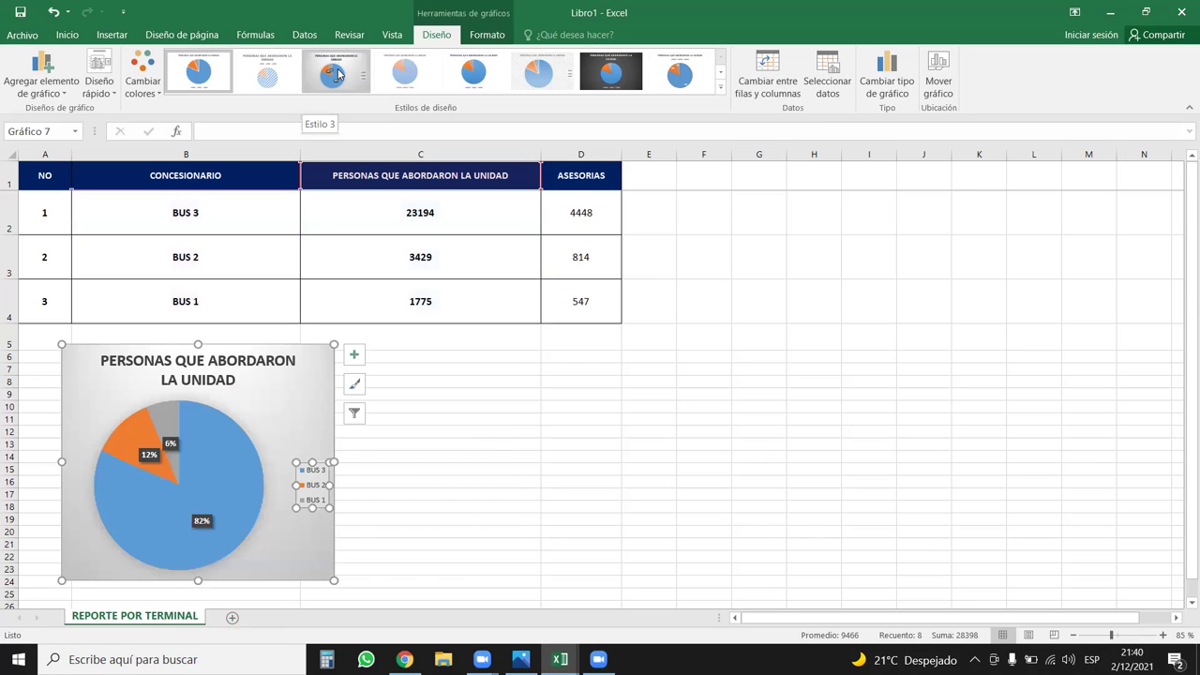
Apply the textured chart style from the gallery and shift the chart slightly up-left
{"action": "left_click", "coordinate": [720, 87]}
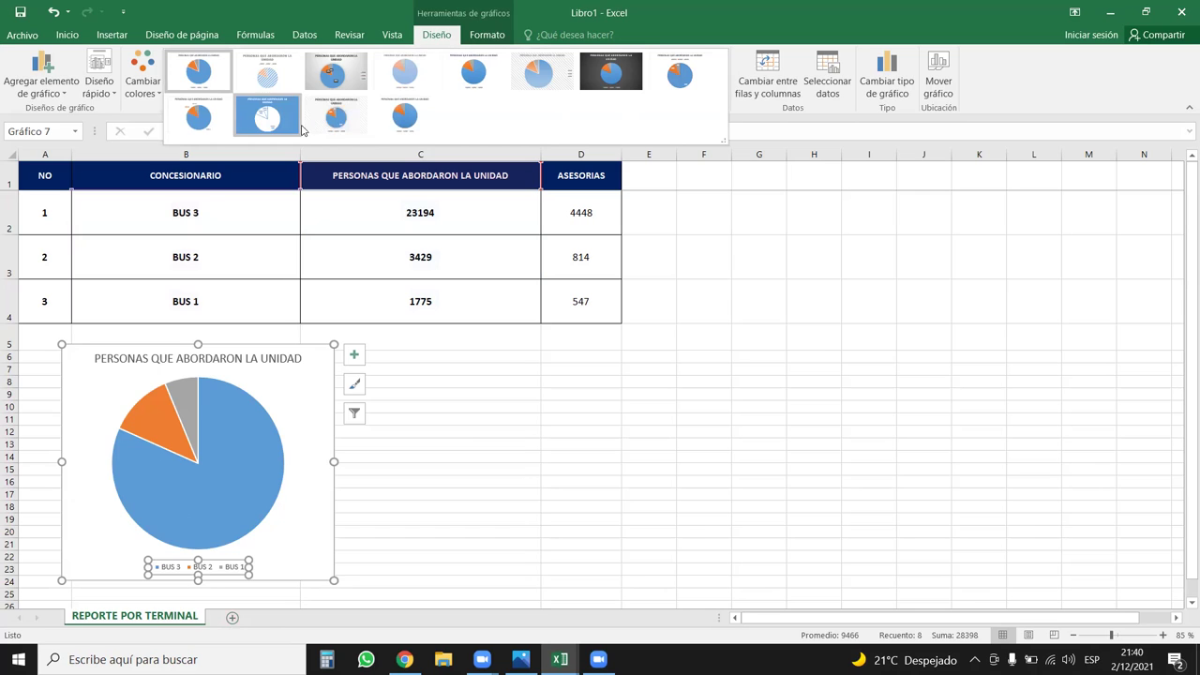
{"action": "left_click", "coordinate": [339, 118]}
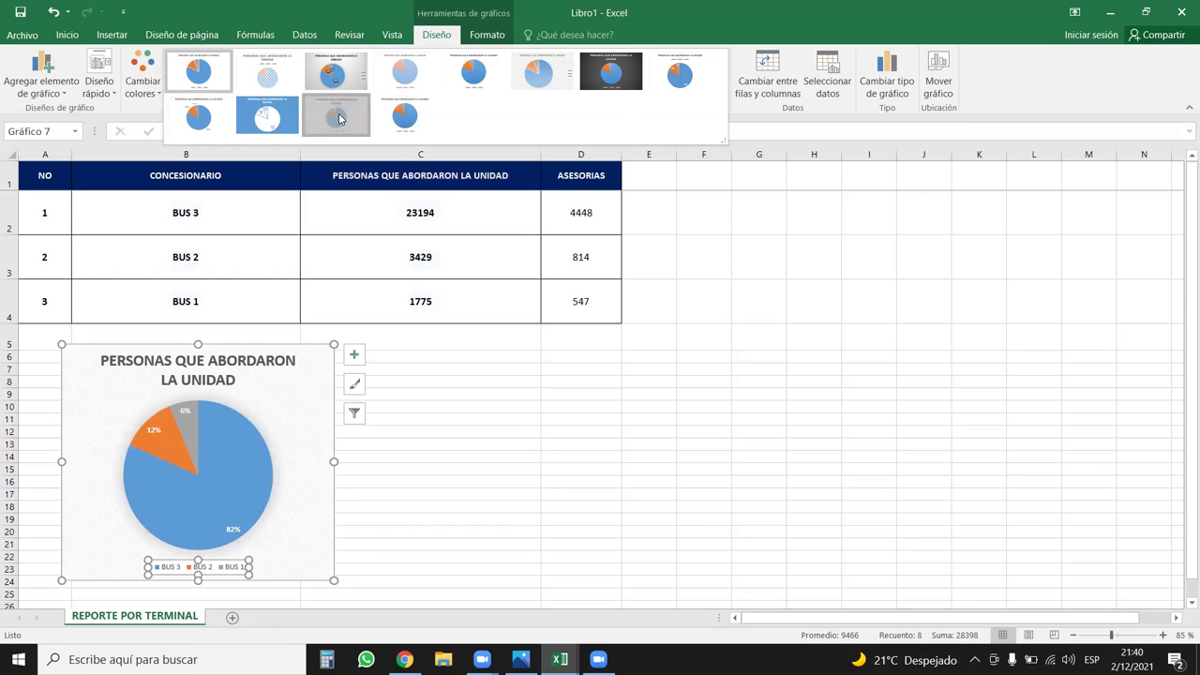
{"action": "left_click_drag", "start_coordinate": [313, 368], "coordinate": [286, 349]}
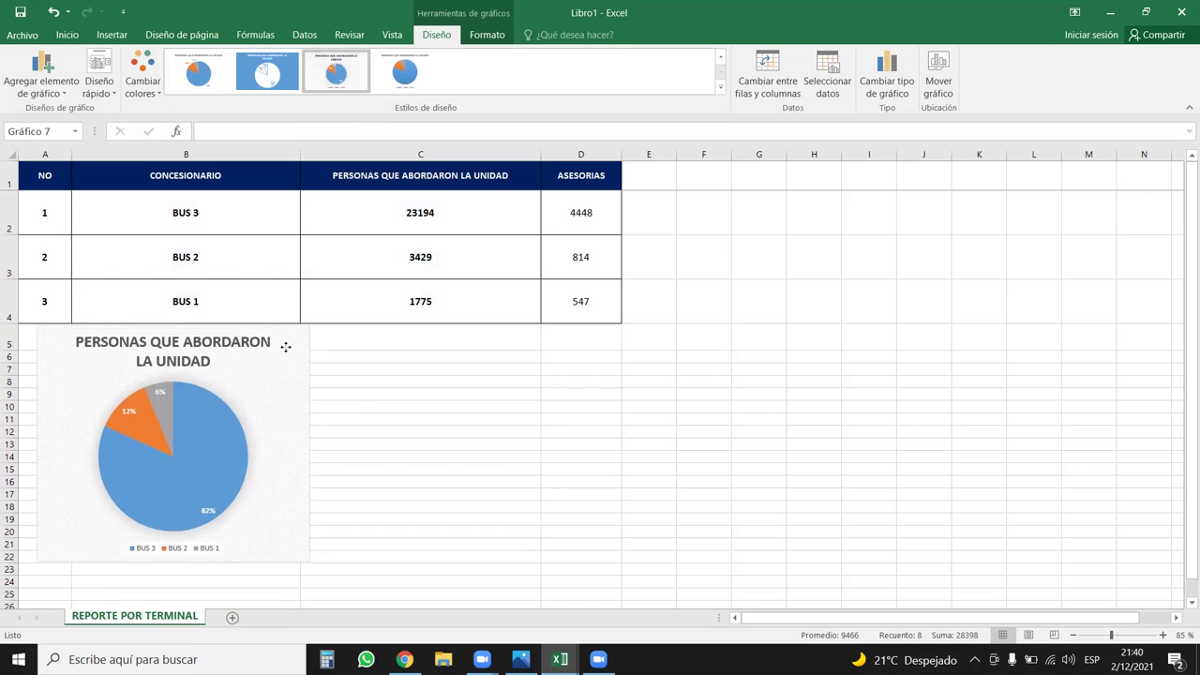
Nudge the 82% data label slightly to a new spot on its slice
{"action": "left_click", "coordinate": [198, 514]}
{"action": "left_click", "coordinate": [202, 509]}
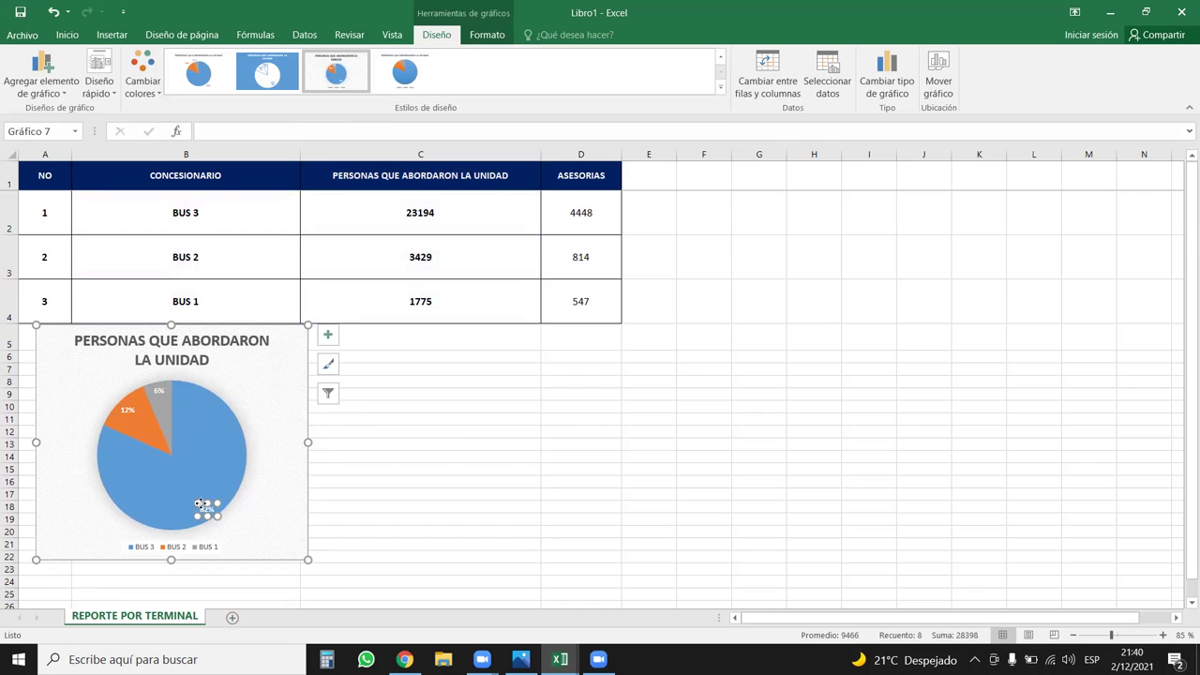
{"action": "left_click_drag", "start_coordinate": [200, 506], "coordinate": [180, 481]}
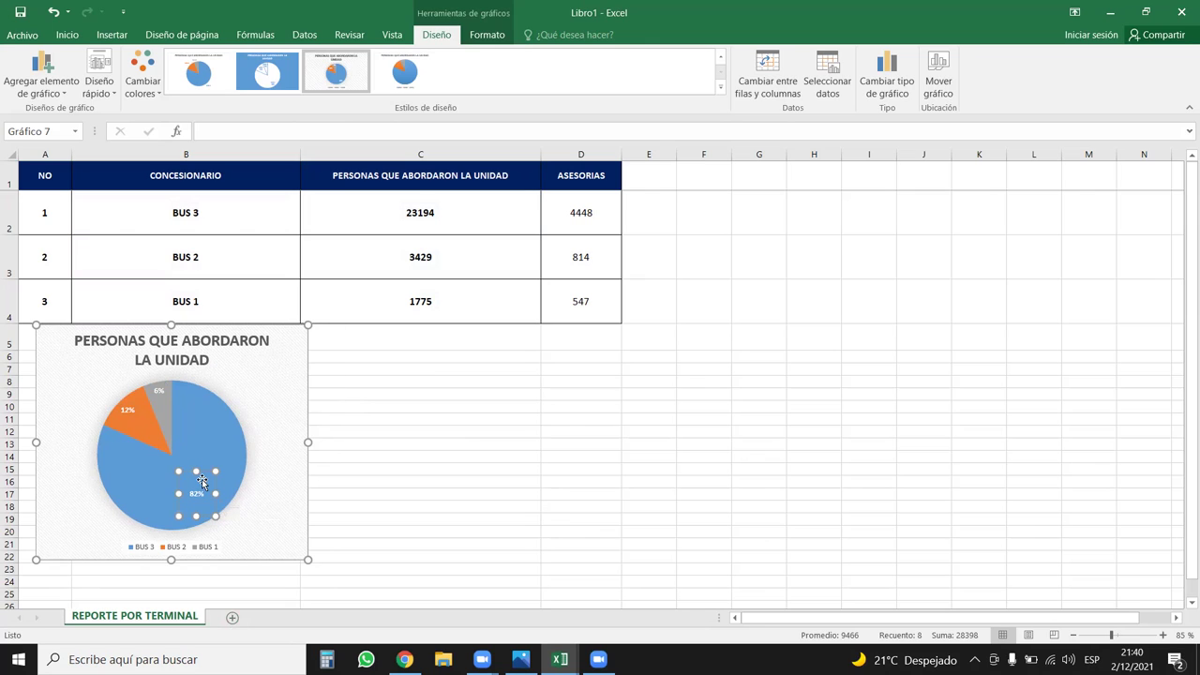
{"action": "left_click_drag", "start_coordinate": [203, 480], "coordinate": [209, 492]}
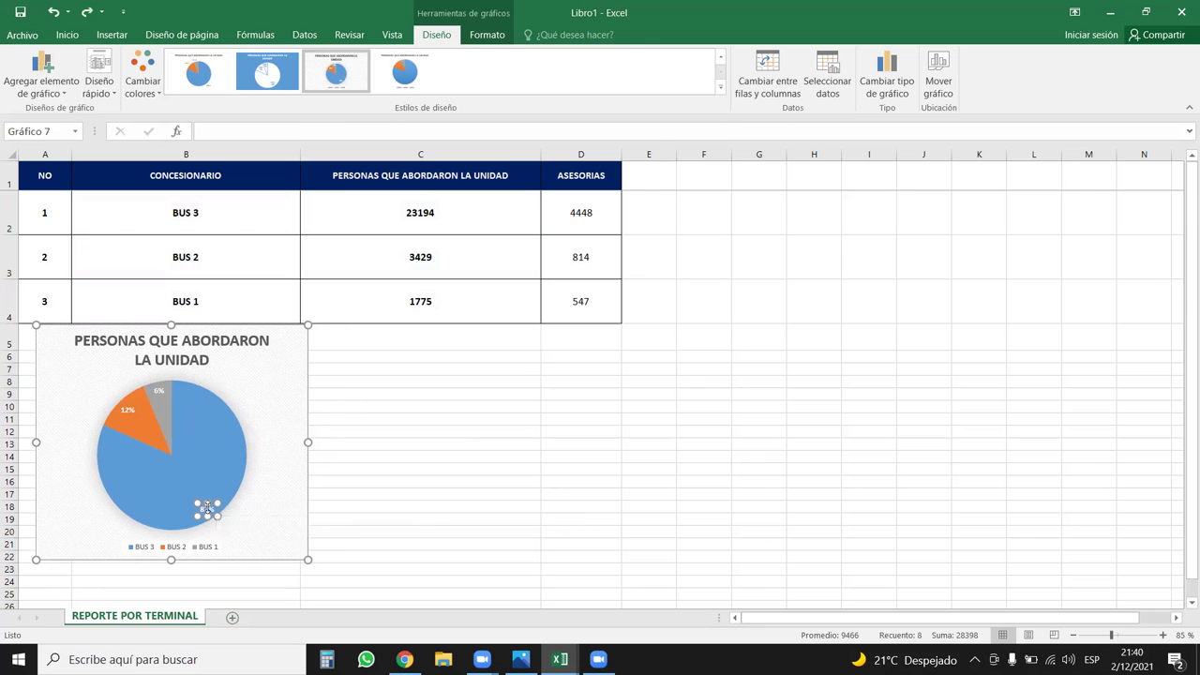
Enlarge only the 82% label's font, then undo the last size increase
{"action": "scroll", "coordinate": [220, 494], "scroll_direction": "up", "scroll_amount": 1, "text": "ctrl"}
{"action": "scroll", "coordinate": [220, 494], "scroll_direction": "up", "scroll_amount": 1, "text": "ctrl"}
{"action": "scroll", "coordinate": [287, 482], "scroll_direction": "up", "scroll_amount": 2, "text": "ctrl"}
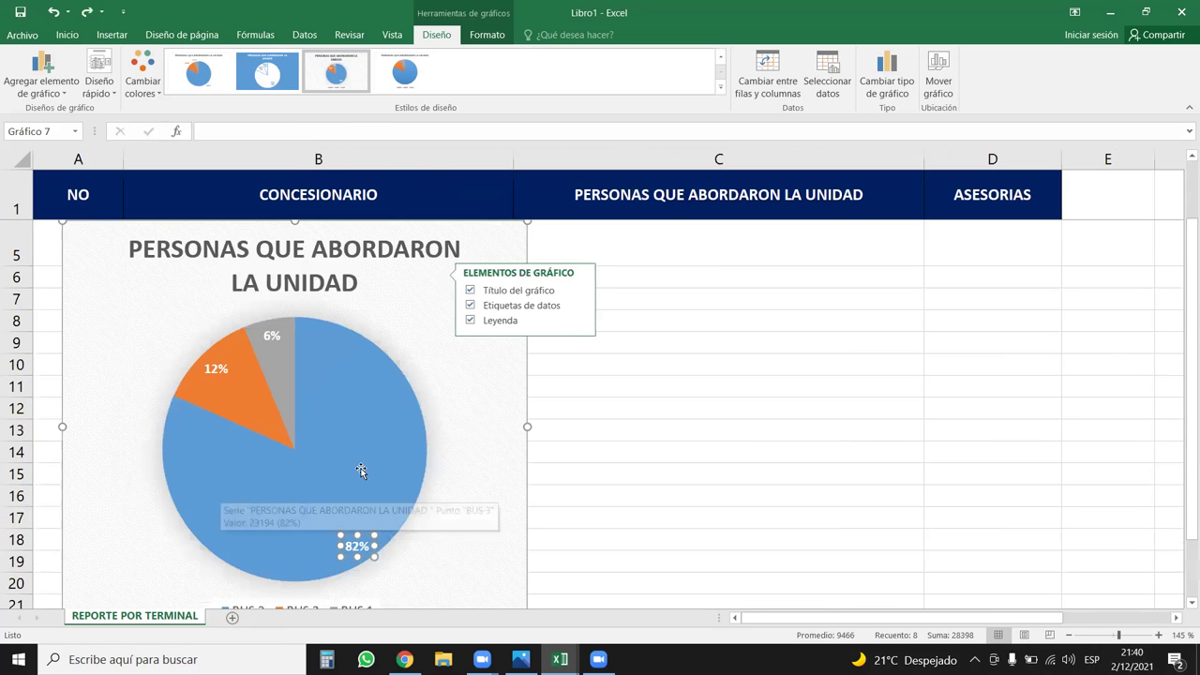
{"action": "left_click", "coordinate": [536, 521]}
{"action": "left_click", "coordinate": [361, 548]}
{"action": "left_click", "coordinate": [361, 546]}
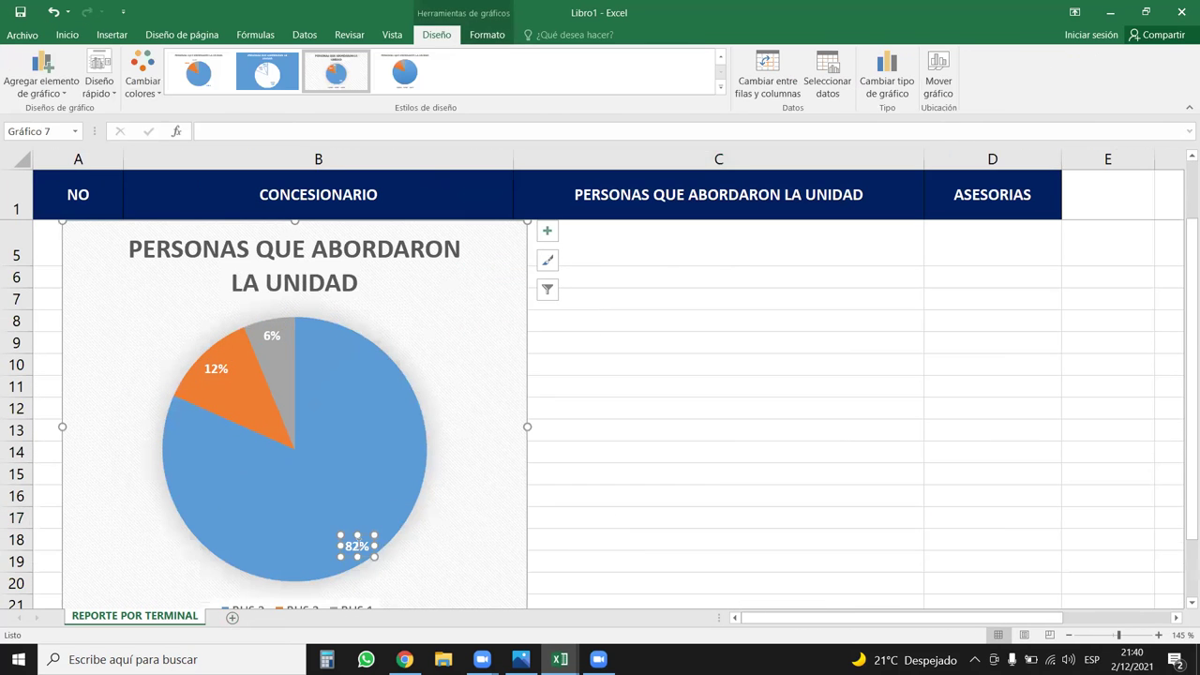
{"action": "left_click", "coordinate": [71, 35]}
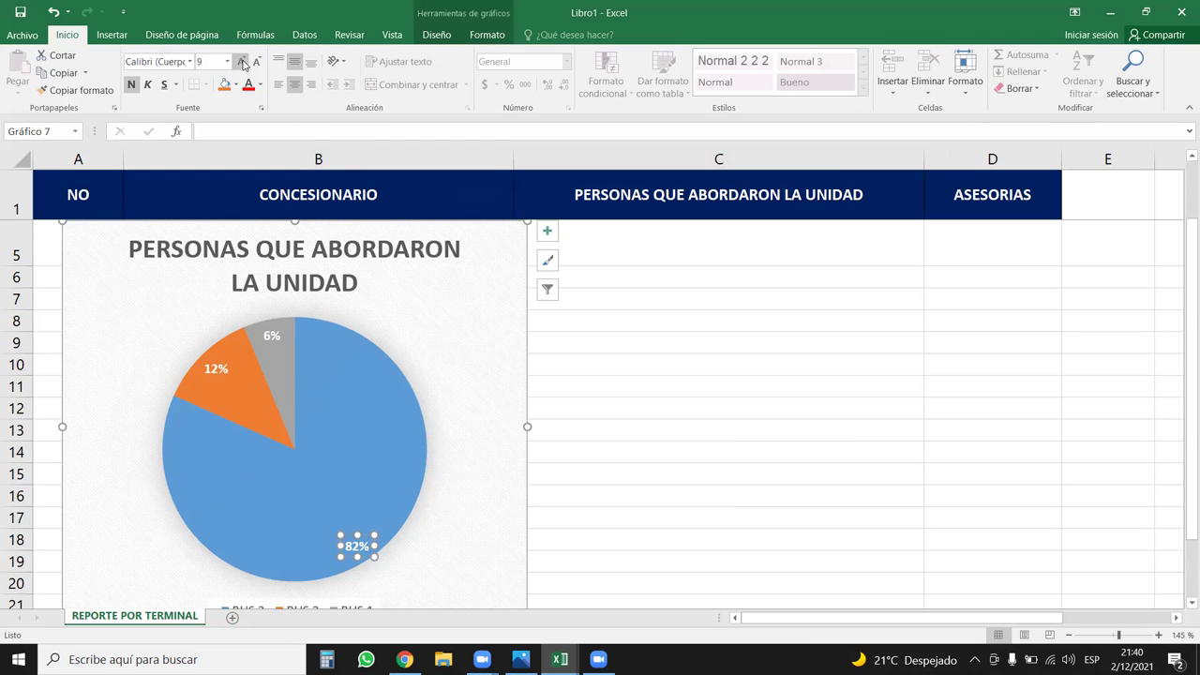
{"action": "left_click", "coordinate": [242, 61]}
{"action": "left_click", "coordinate": [242, 62]}
{"action": "left_click", "coordinate": [242, 62]}
{"action": "left_click", "coordinate": [675, 428]}
{"action": "key", "text": "Right"}
{"action": "key", "text": "ctrl+z"}
{"action": "key", "text": "ctrl+z"}
{"action": "key", "text": "ctrl+z"}
{"action": "scroll", "coordinate": [549, 526], "scroll_direction": "down", "scroll_amount": 1}
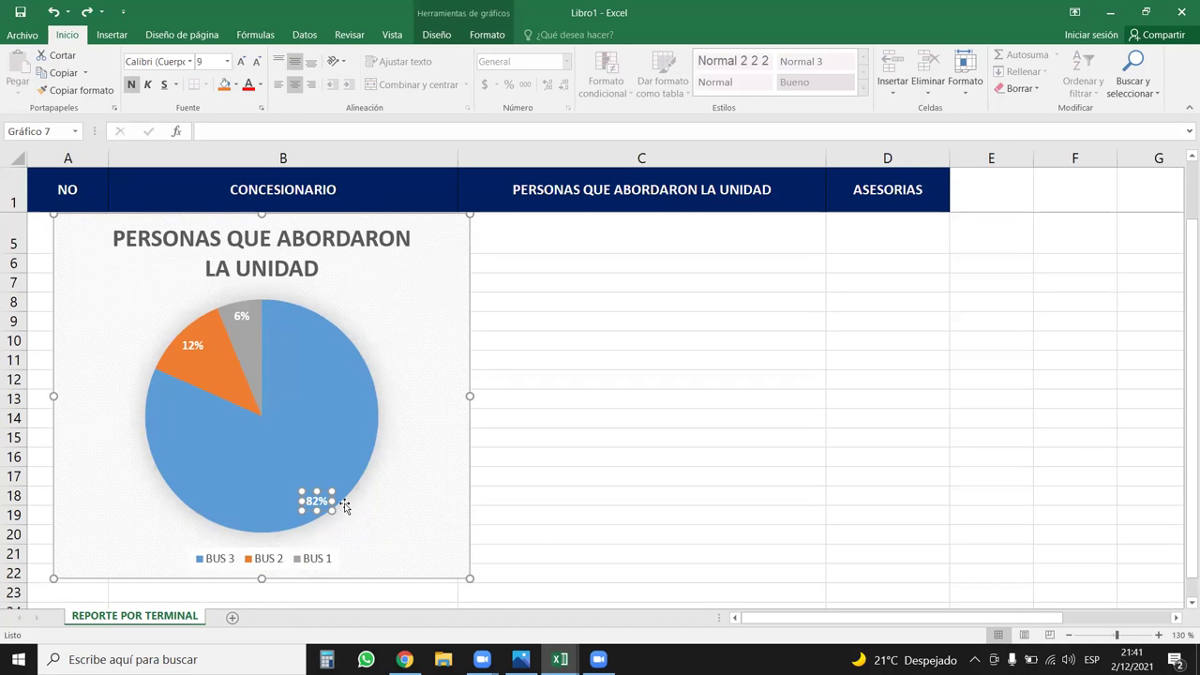
Set all the percentage labels to Arial Black at size 10.5
{"action": "left_click", "coordinate": [725, 496]}
{"action": "left_click", "coordinate": [316, 504]}
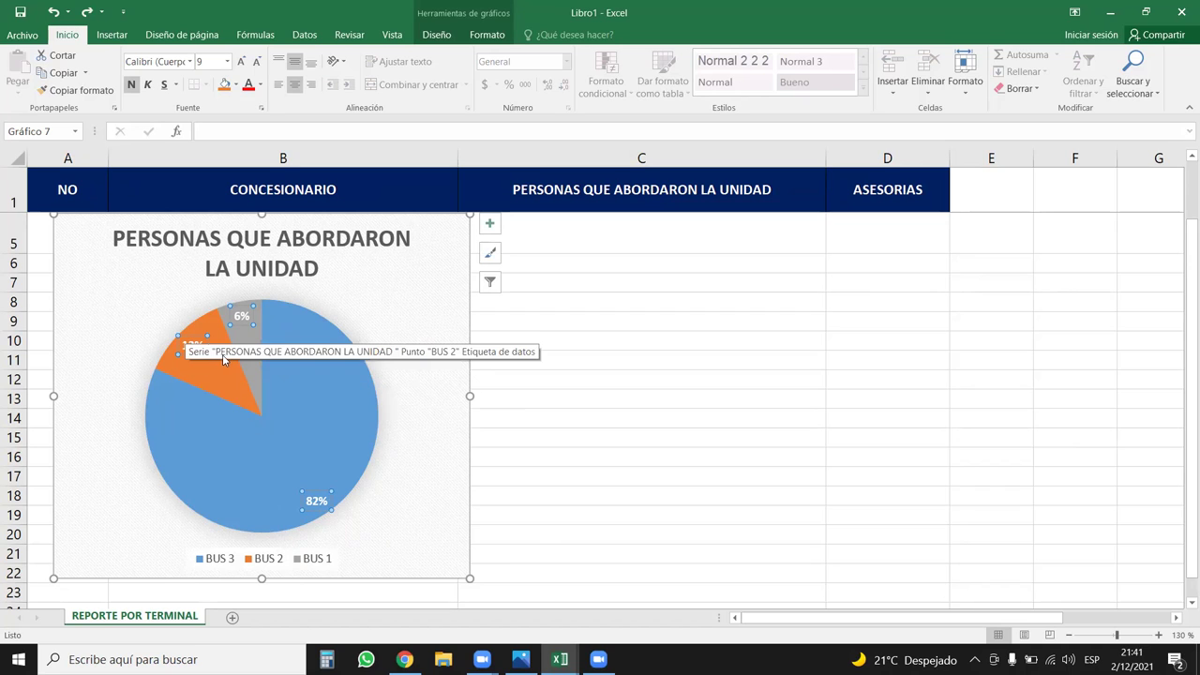
{"action": "mouse_move", "coordinate": [189, 395]}
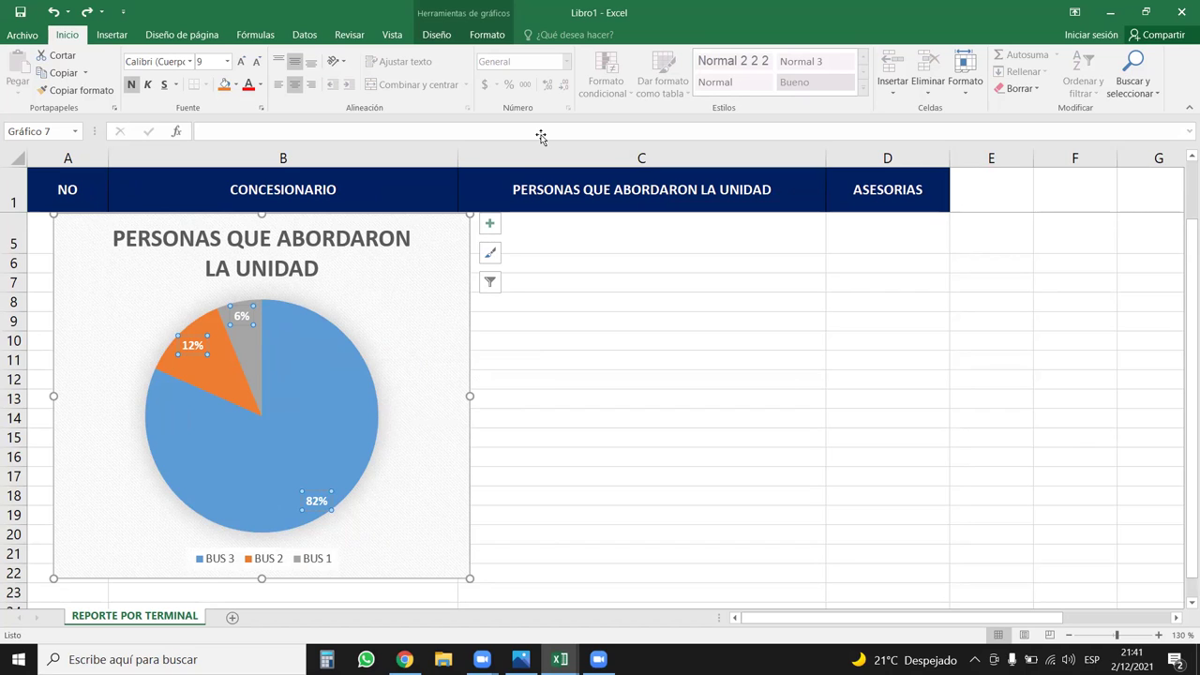
{"action": "left_click", "coordinate": [189, 60]}
{"action": "left_click", "coordinate": [178, 202]}
{"action": "left_click", "coordinate": [241, 61]}
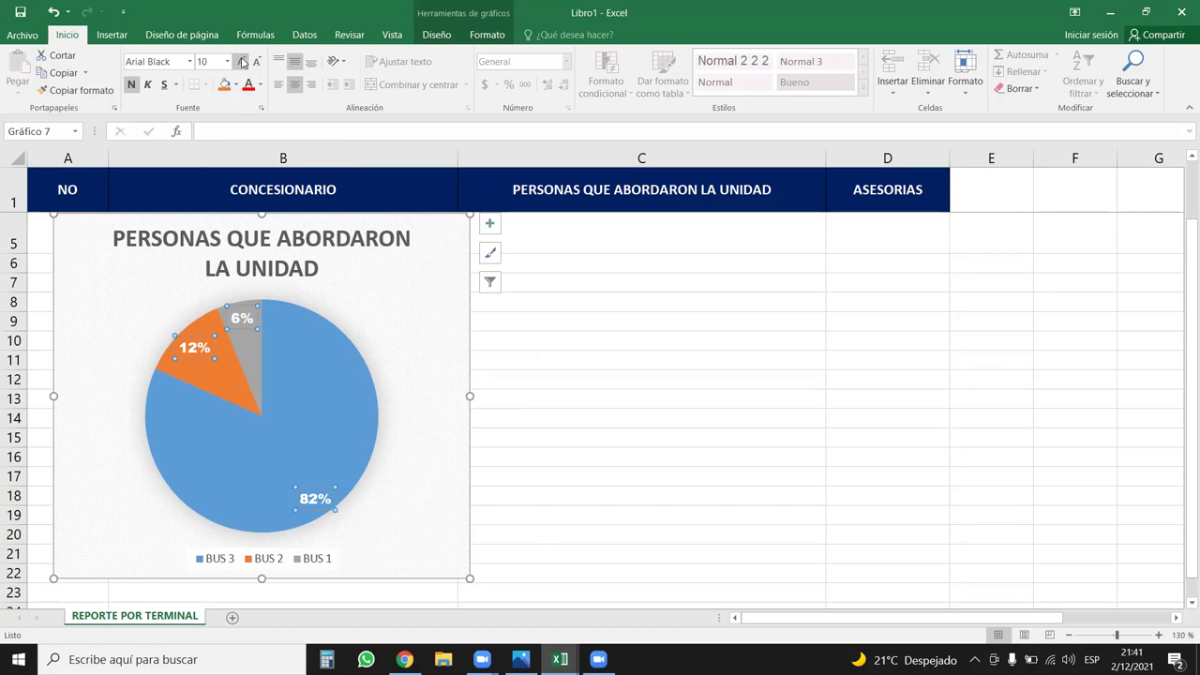
{"action": "left_click", "coordinate": [241, 61]}
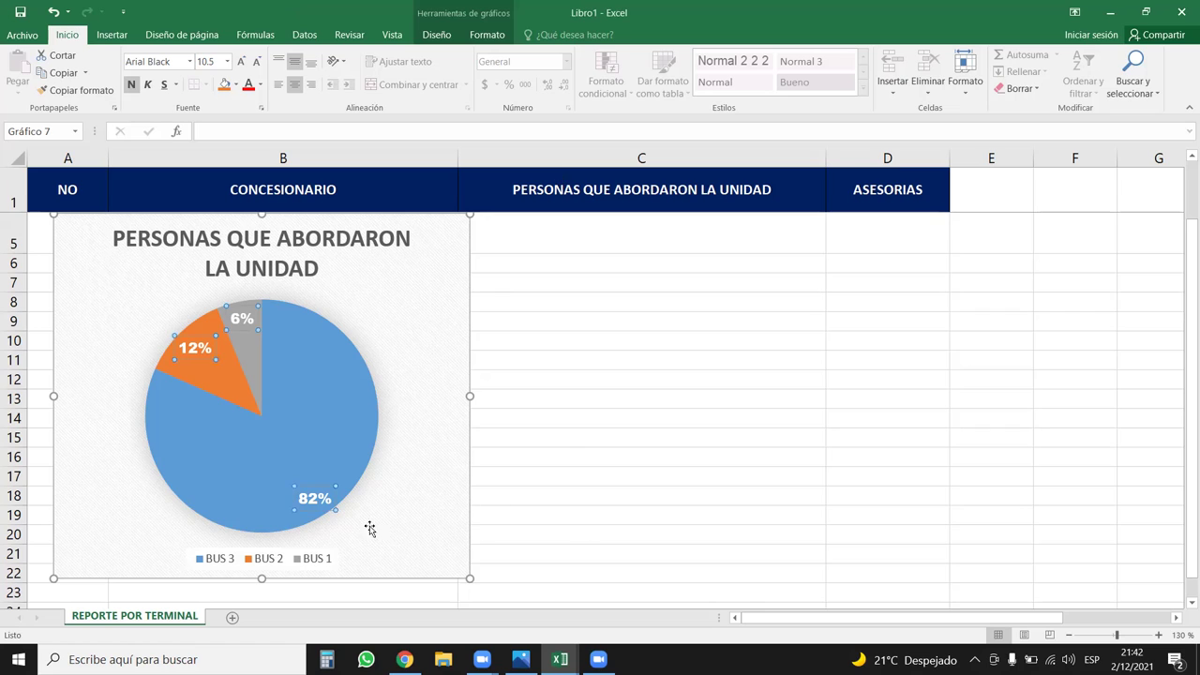
Raise the BUS 1–3 legend font three steps to size 12, then reselect the whole chart
{"action": "left_click", "coordinate": [306, 558]}
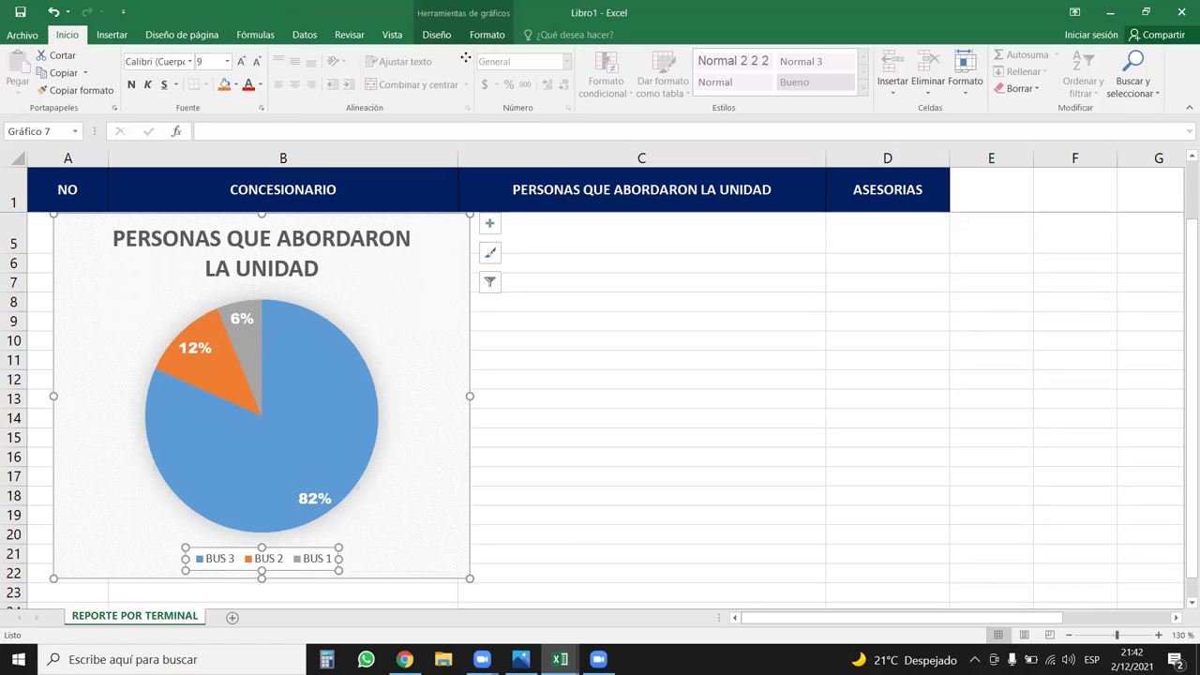
{"action": "left_click", "coordinate": [112, 35]}
{"action": "left_click", "coordinate": [66, 35]}
{"action": "left_click", "coordinate": [240, 62]}
{"action": "left_click", "coordinate": [240, 62]}
{"action": "left_click", "coordinate": [240, 62]}
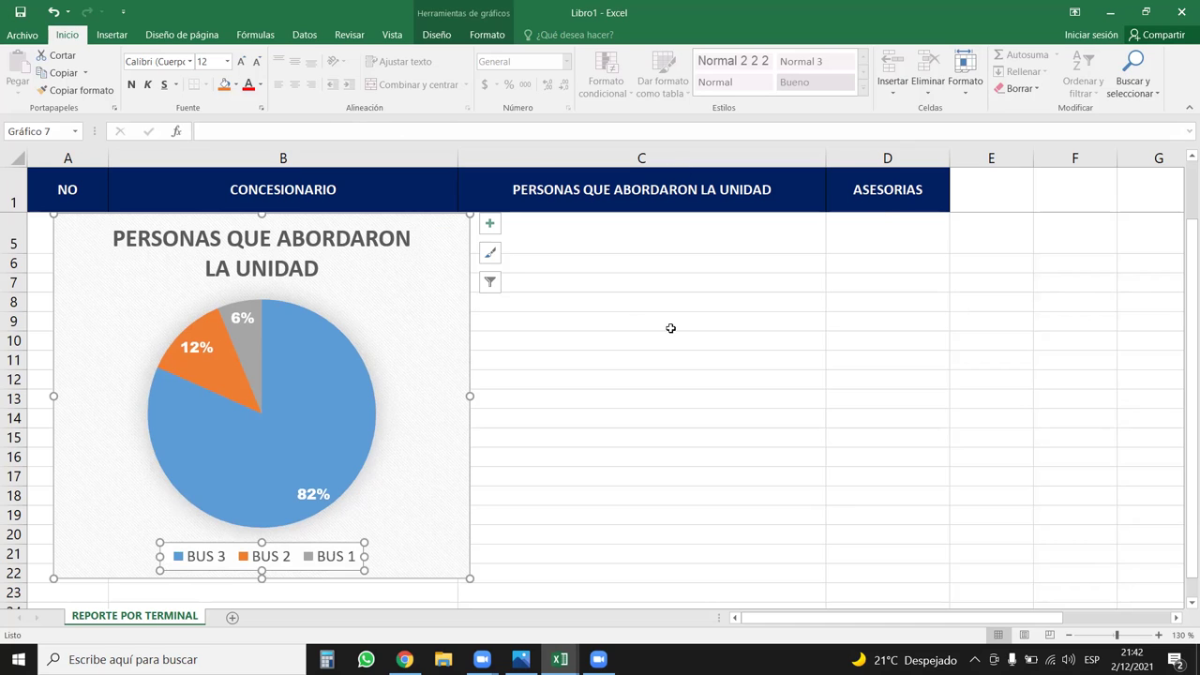
{"action": "left_click", "coordinate": [640, 357]}
{"action": "left_click", "coordinate": [437, 255]}
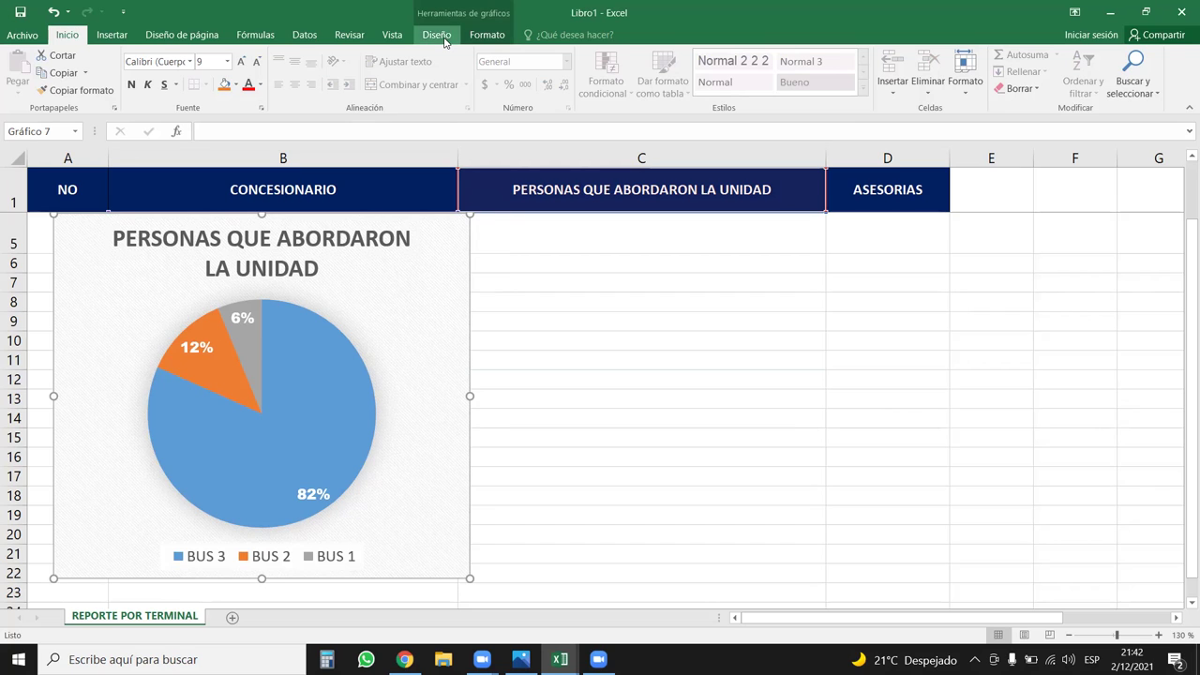
Apply the first Monocromático blue palette to the pie slices, leaving the chart style unchanged
{"action": "left_click", "coordinate": [445, 42]}
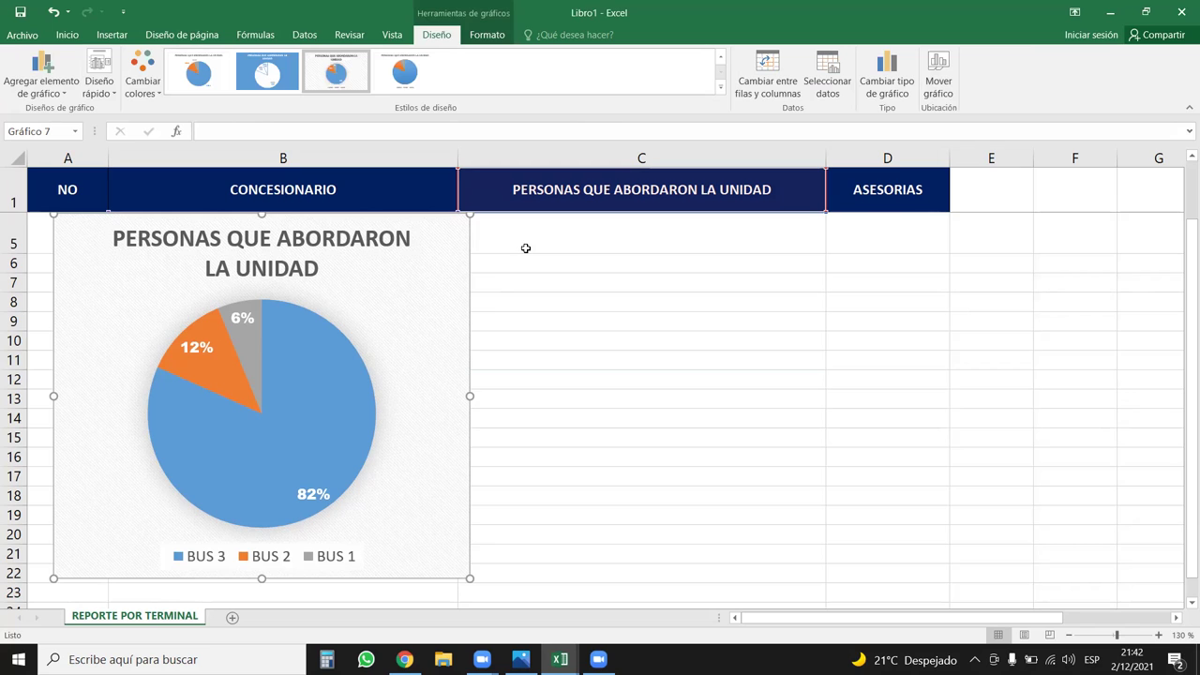
{"action": "left_click", "coordinate": [142, 77]}
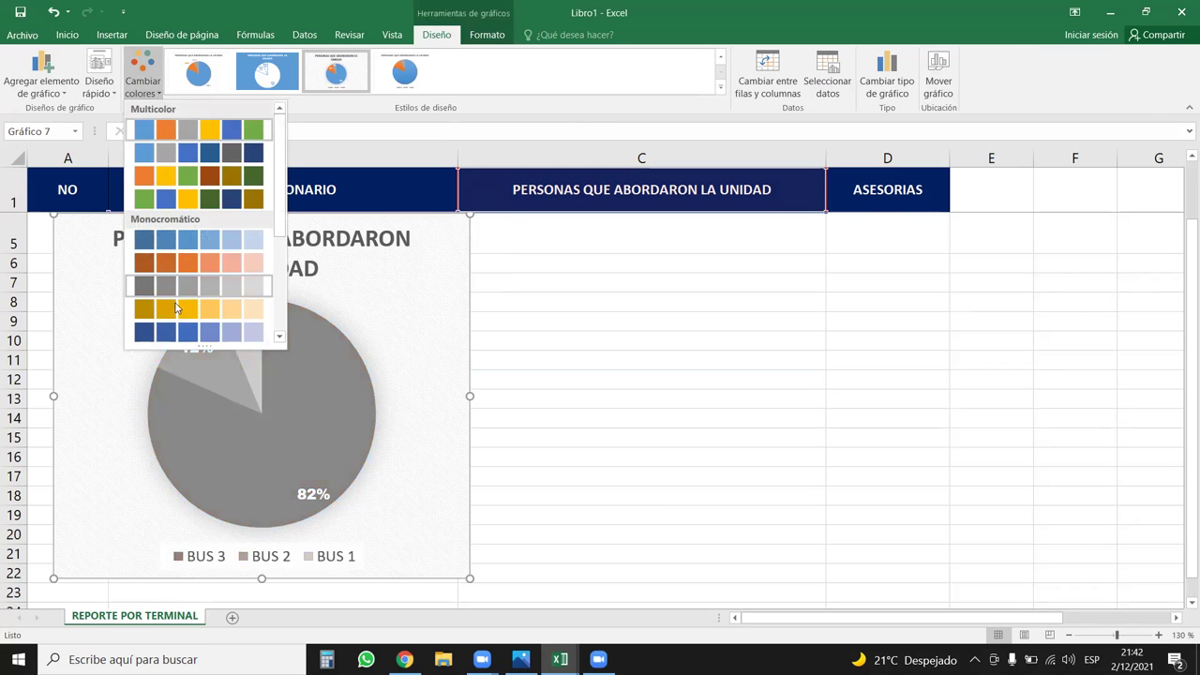
{"action": "left_click", "coordinate": [178, 246]}
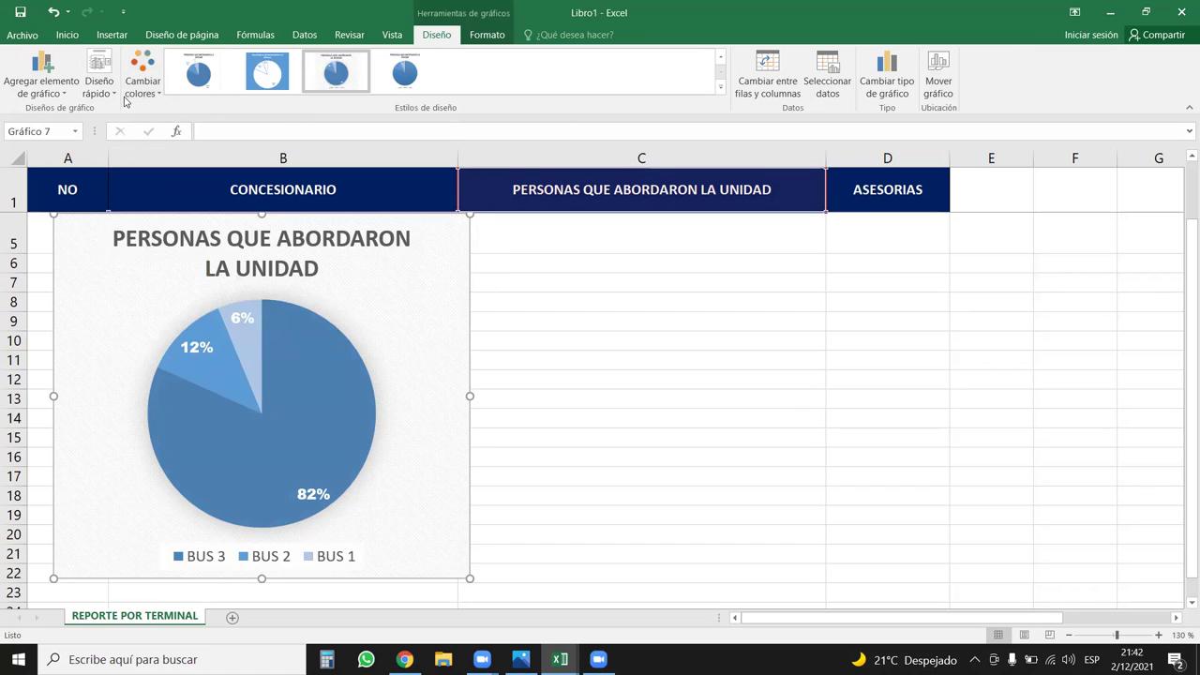
{"action": "left_click", "coordinate": [719, 90]}
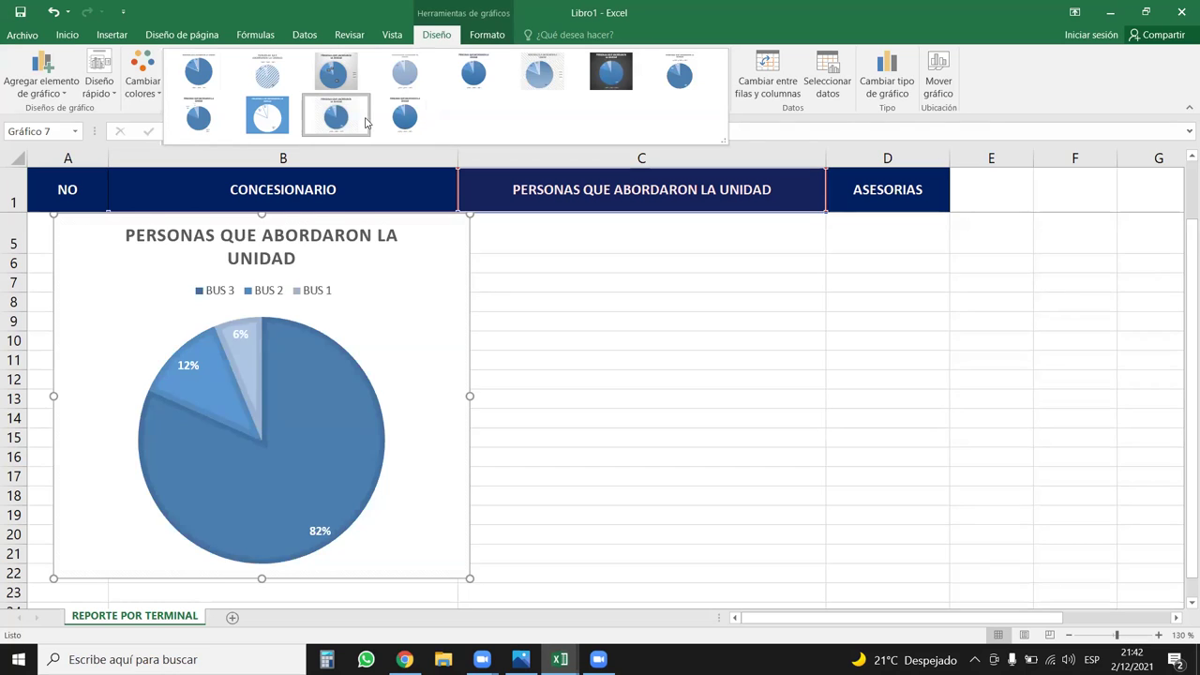
{"action": "left_click", "coordinate": [1060, 98]}
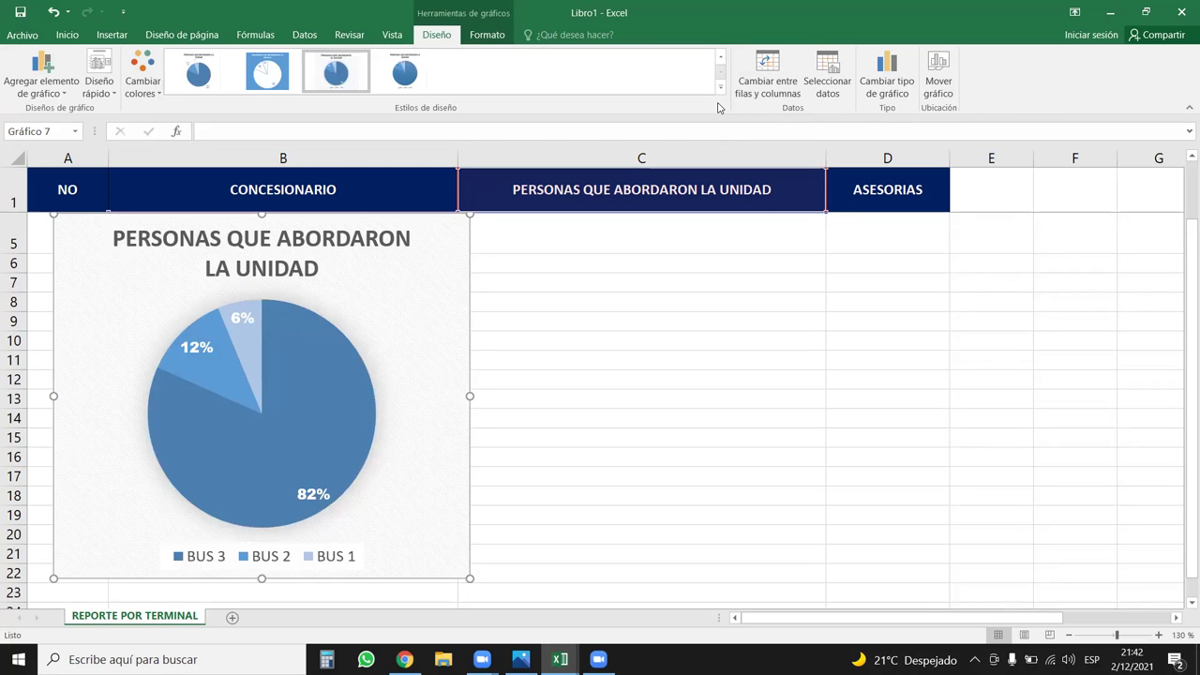
Apply the second Estilos de forma style for a white, outlined chart with black text
{"action": "left_click", "coordinate": [487, 34]}
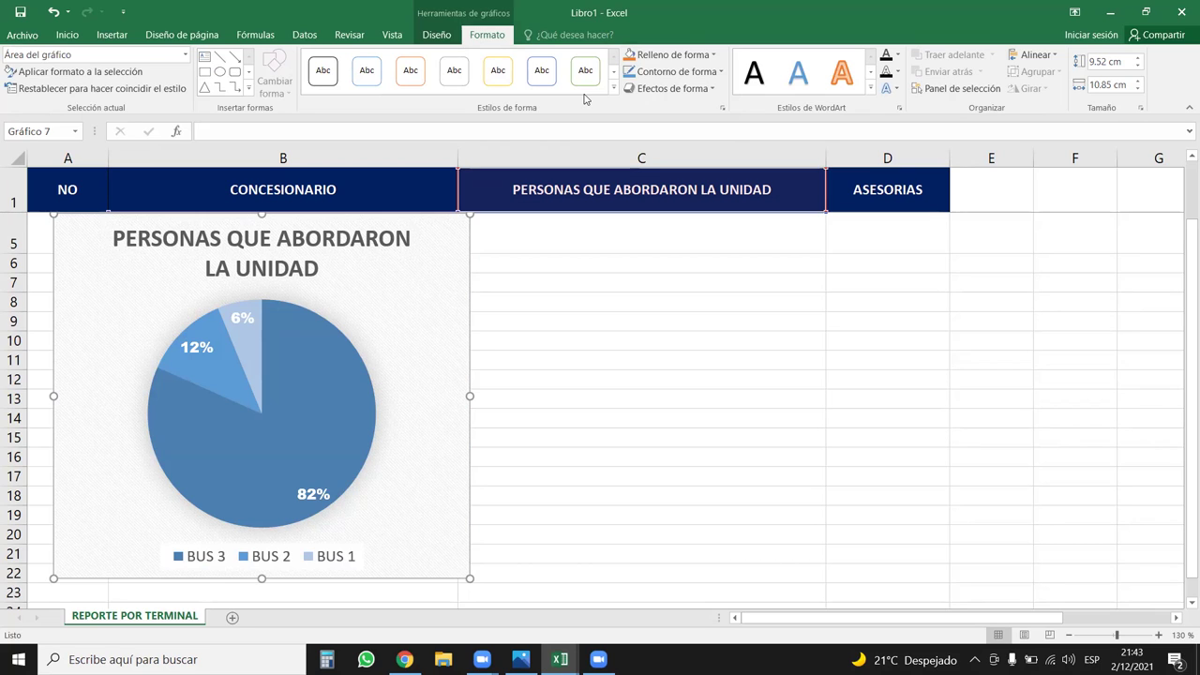
{"action": "left_click", "coordinate": [437, 34]}
{"action": "left_click", "coordinate": [488, 35]}
{"action": "mouse_move", "coordinate": [441, 240]}
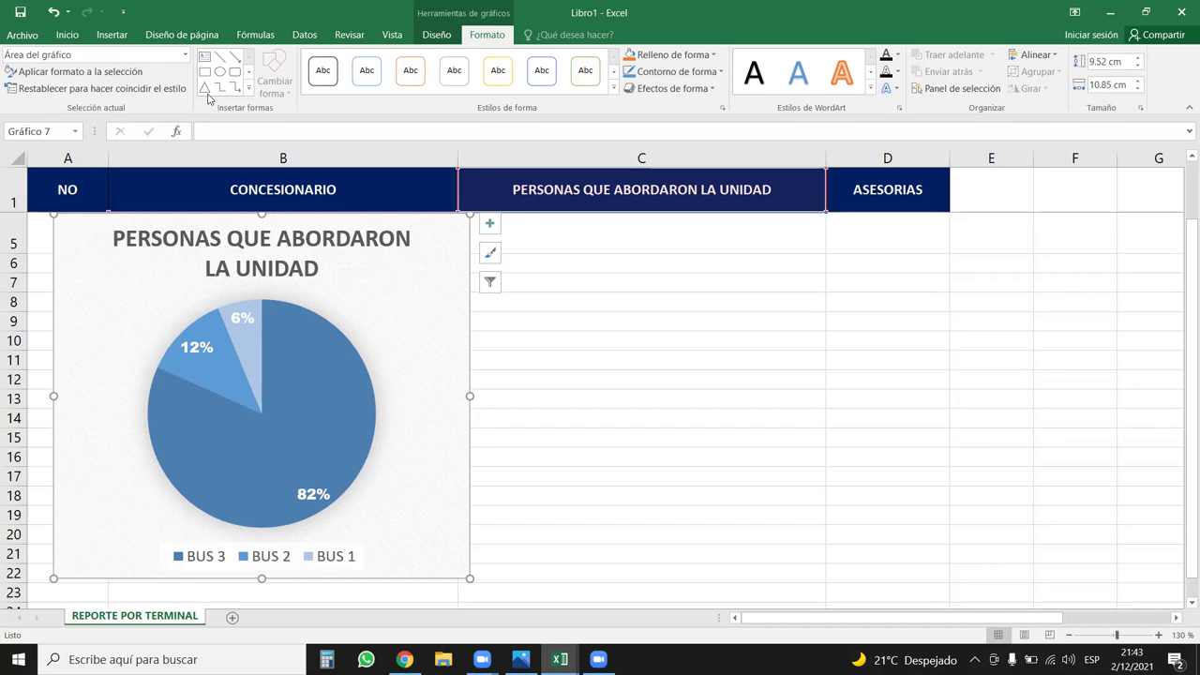
{"action": "left_click", "coordinate": [354, 80]}
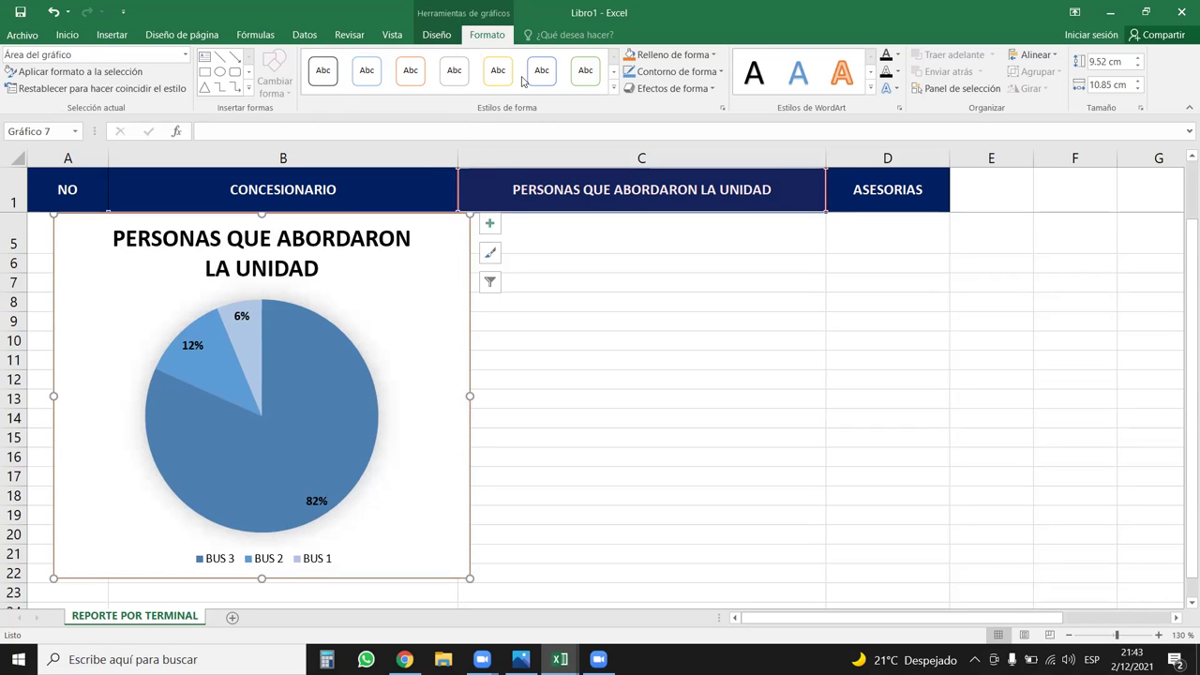
{"action": "left_click", "coordinate": [585, 387]}
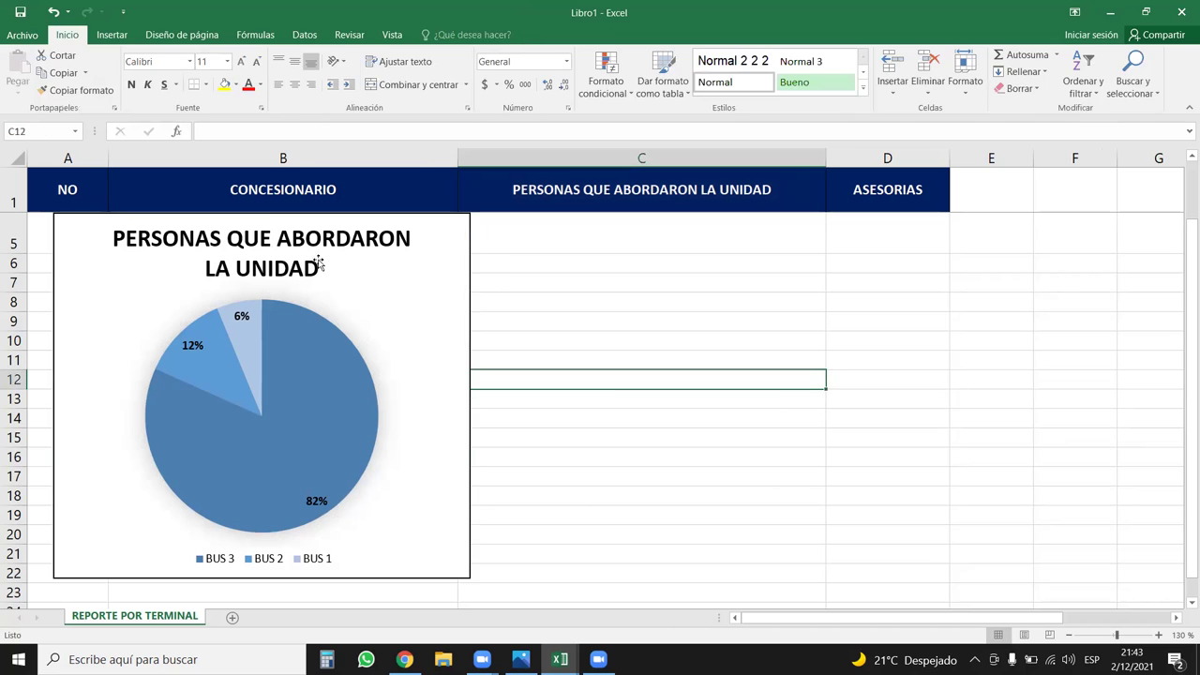
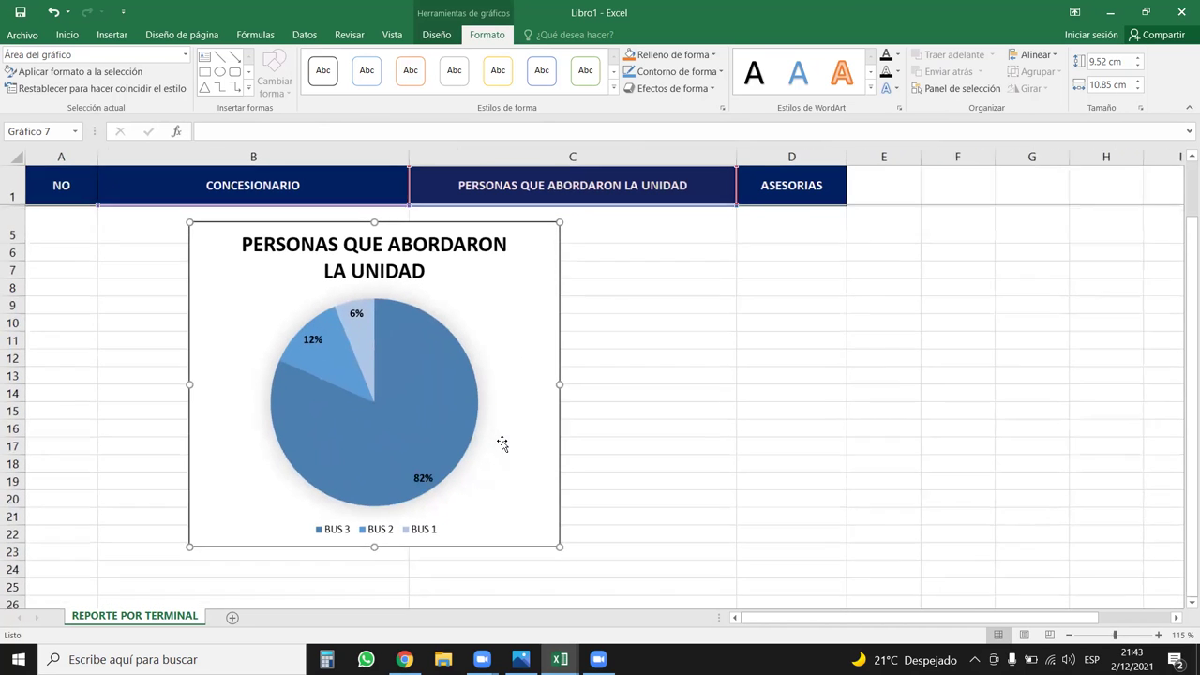
Select the PERSONAS QUE ABORDARON LA UNIDAD pie chart and browse its outline and fill colour palettes
{"action": "left_click", "coordinate": [675, 408]}
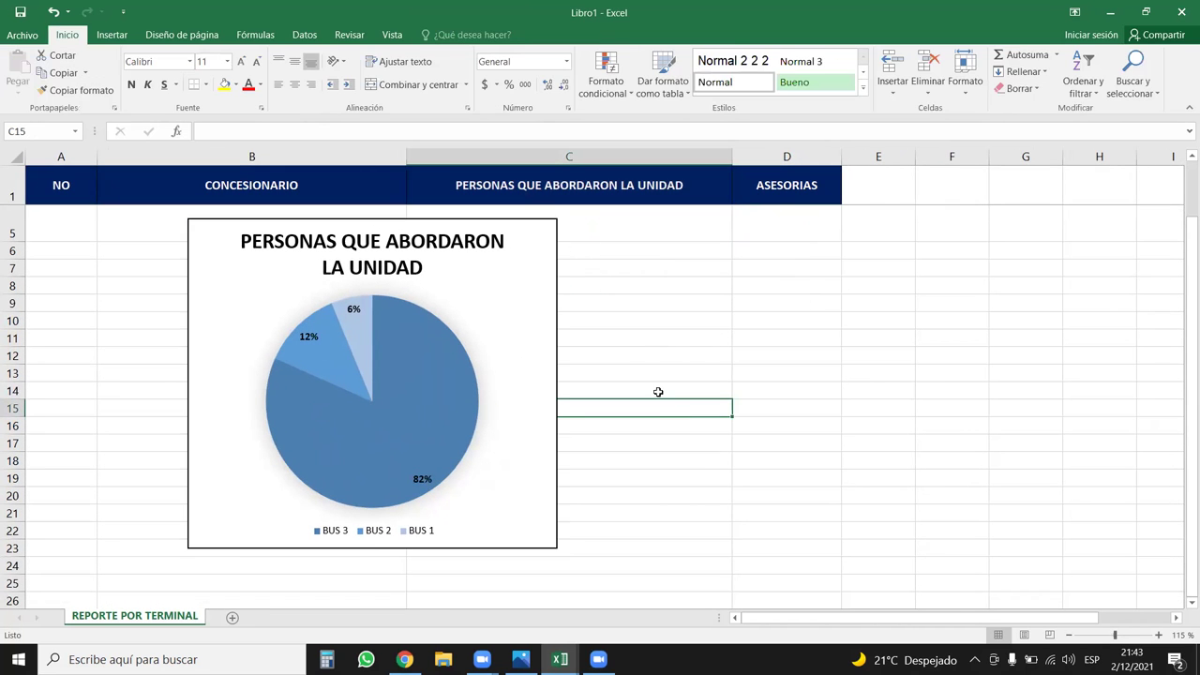
{"action": "left_click", "coordinate": [514, 232]}
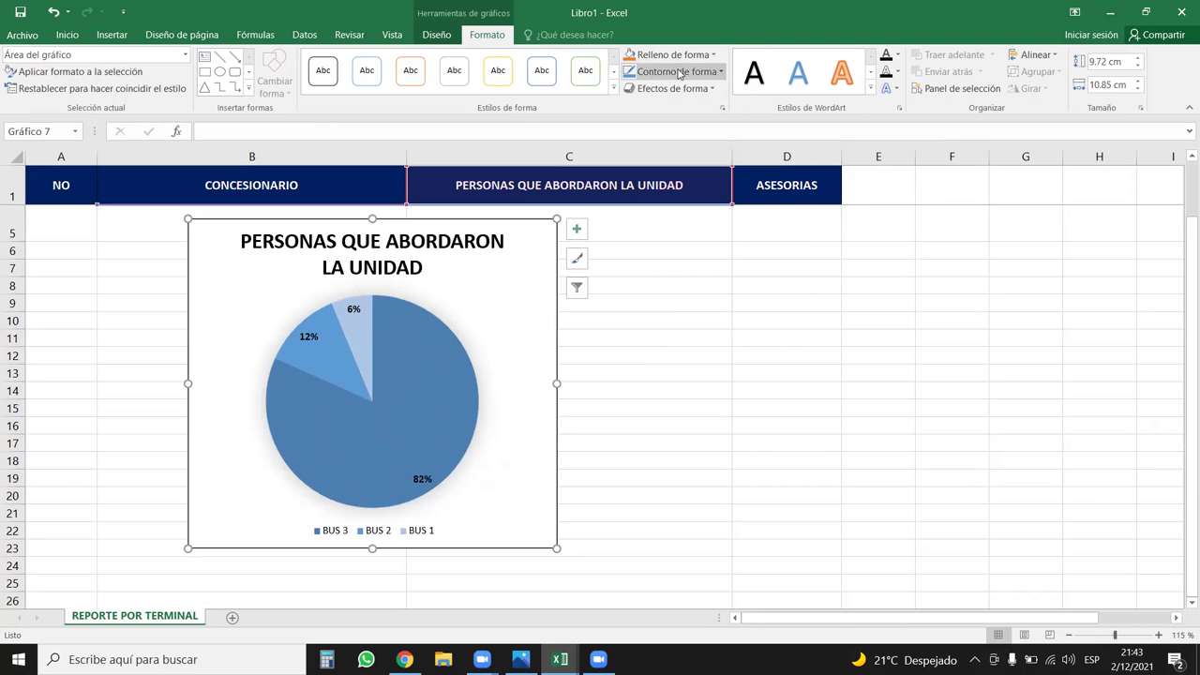
{"action": "left_click", "coordinate": [679, 73]}
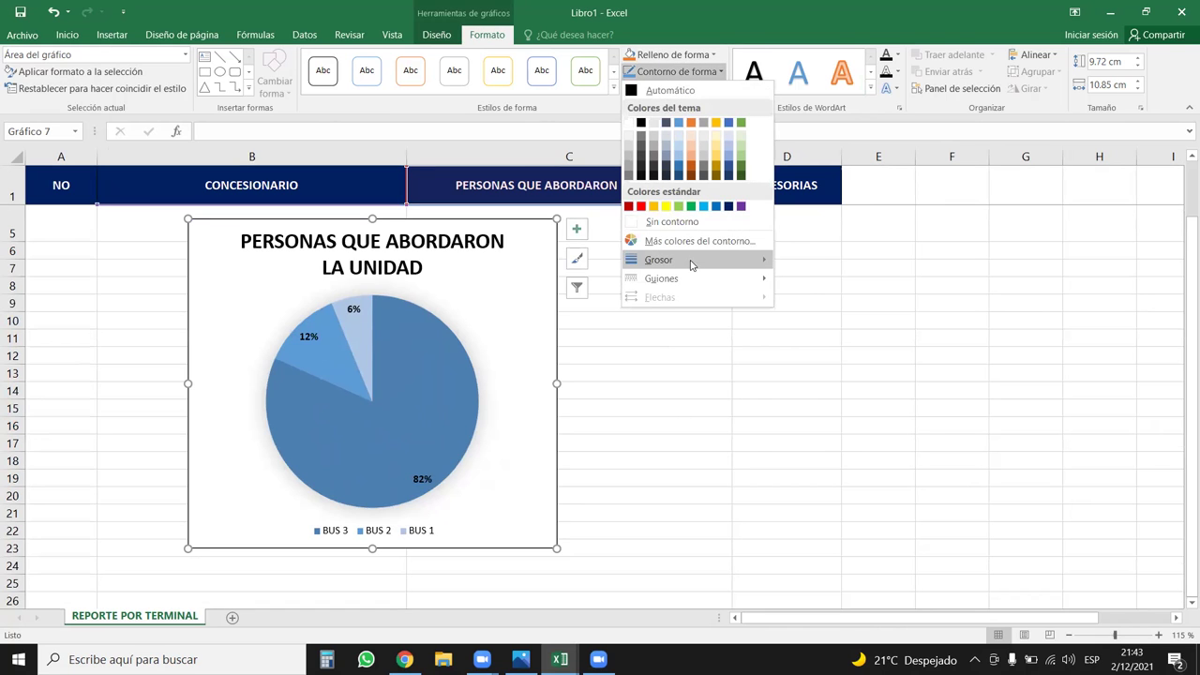
{"action": "left_click", "coordinate": [689, 152]}
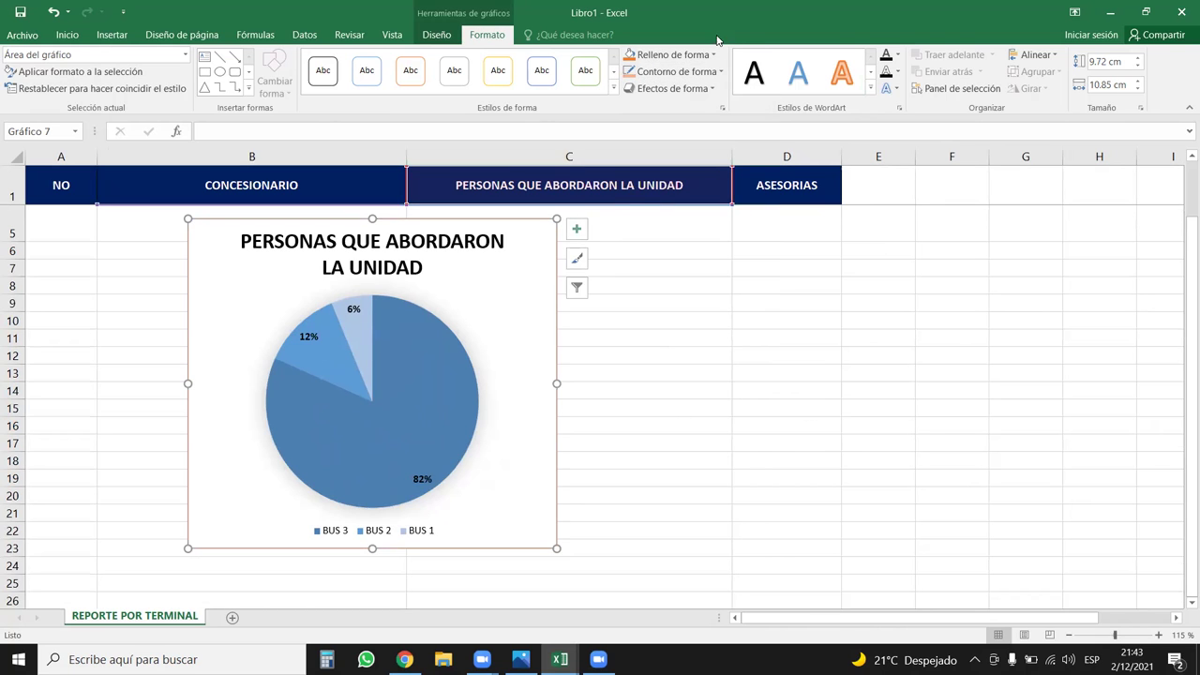
{"action": "left_click", "coordinate": [671, 54]}
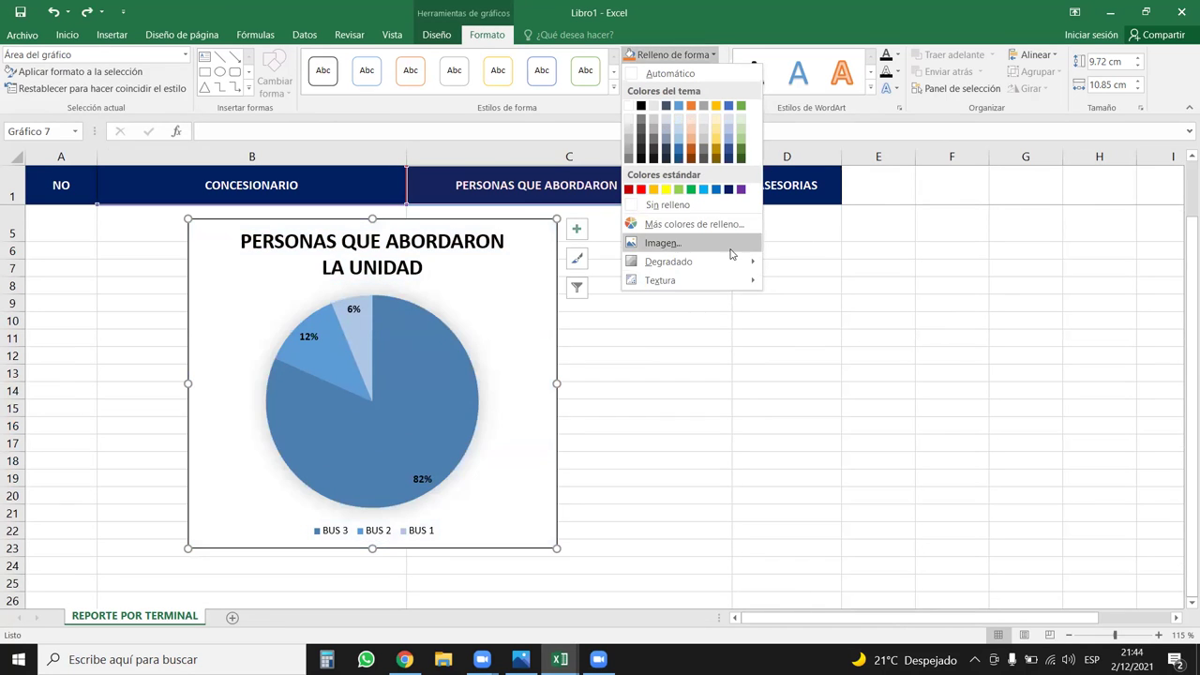
{"action": "mouse_move", "coordinate": [746, 263]}
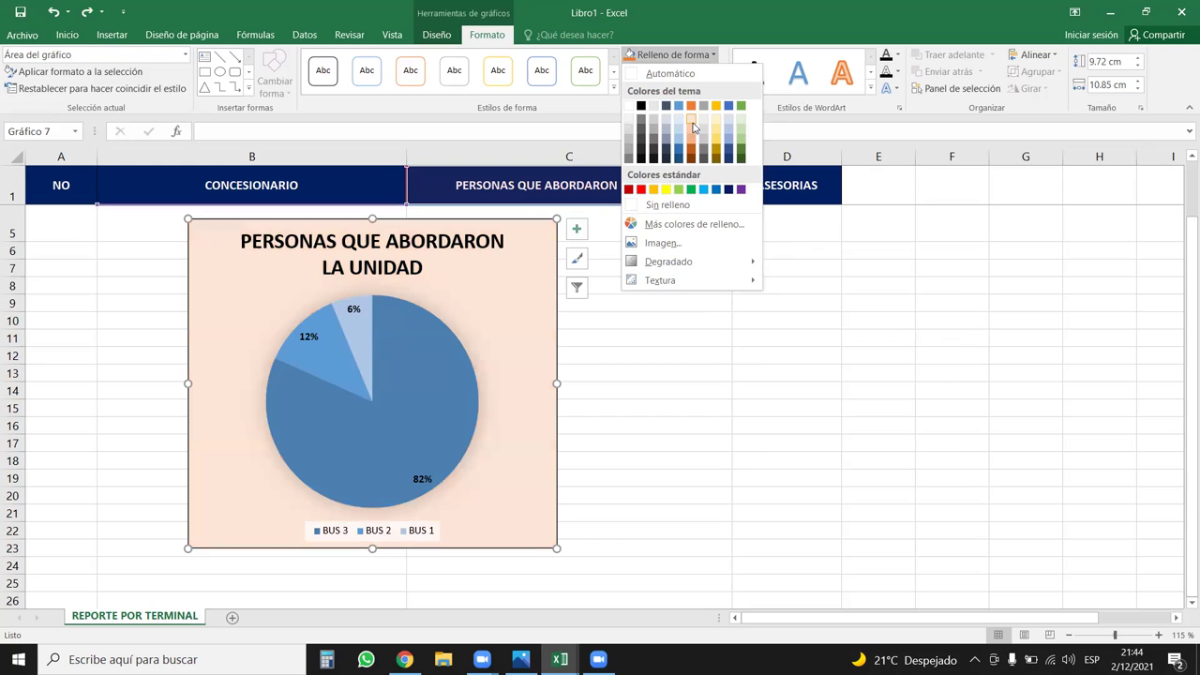
Fill the pie chart with light peach, try a gradient variation, then undo it
{"action": "left_click", "coordinate": [691, 116]}
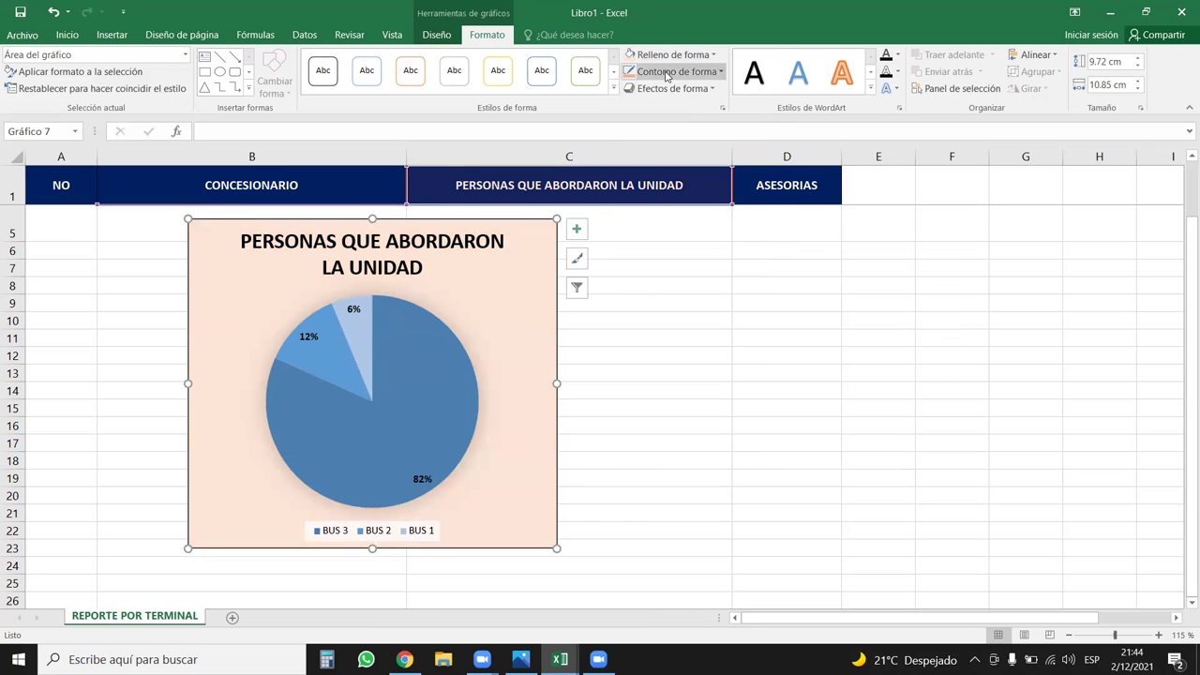
{"action": "left_click", "coordinate": [677, 71]}
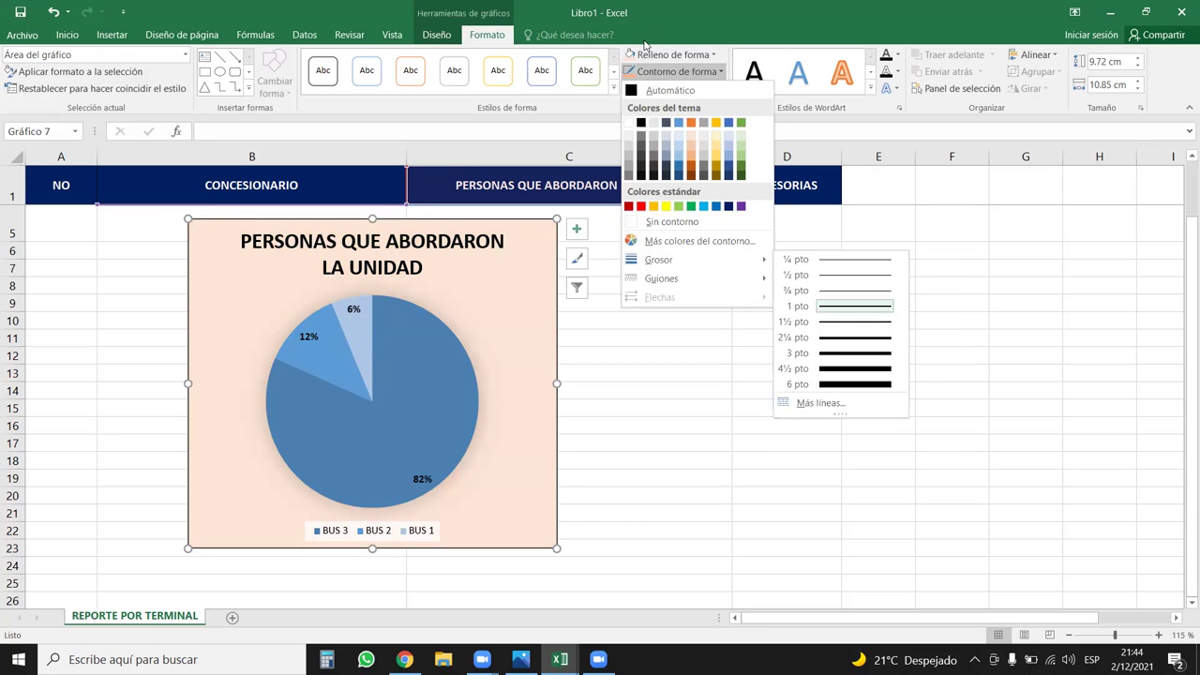
{"action": "left_click", "coordinate": [677, 56]}
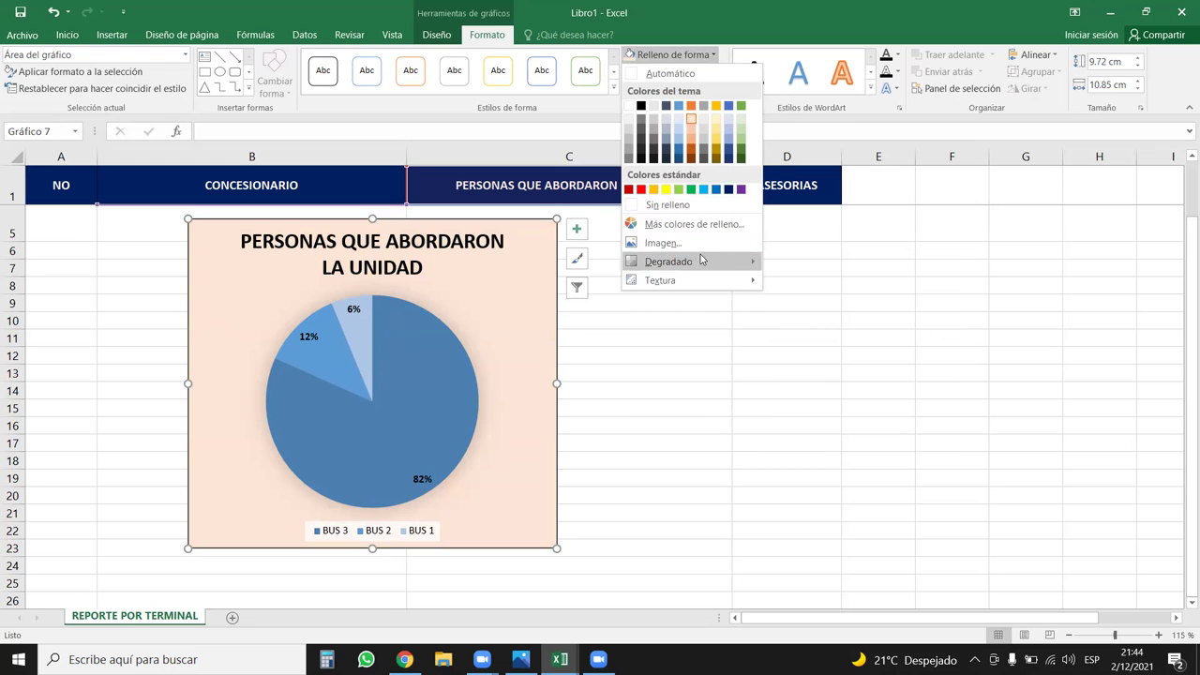
{"action": "mouse_move", "coordinate": [703, 262]}
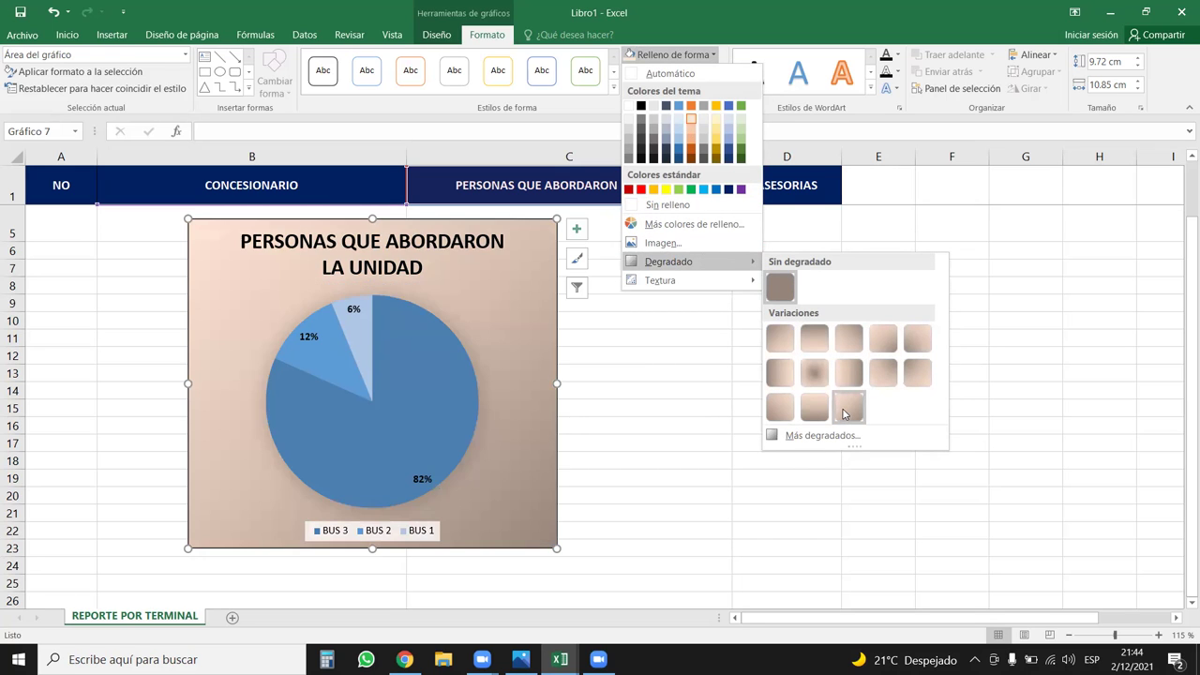
{"action": "left_click", "coordinate": [801, 408]}
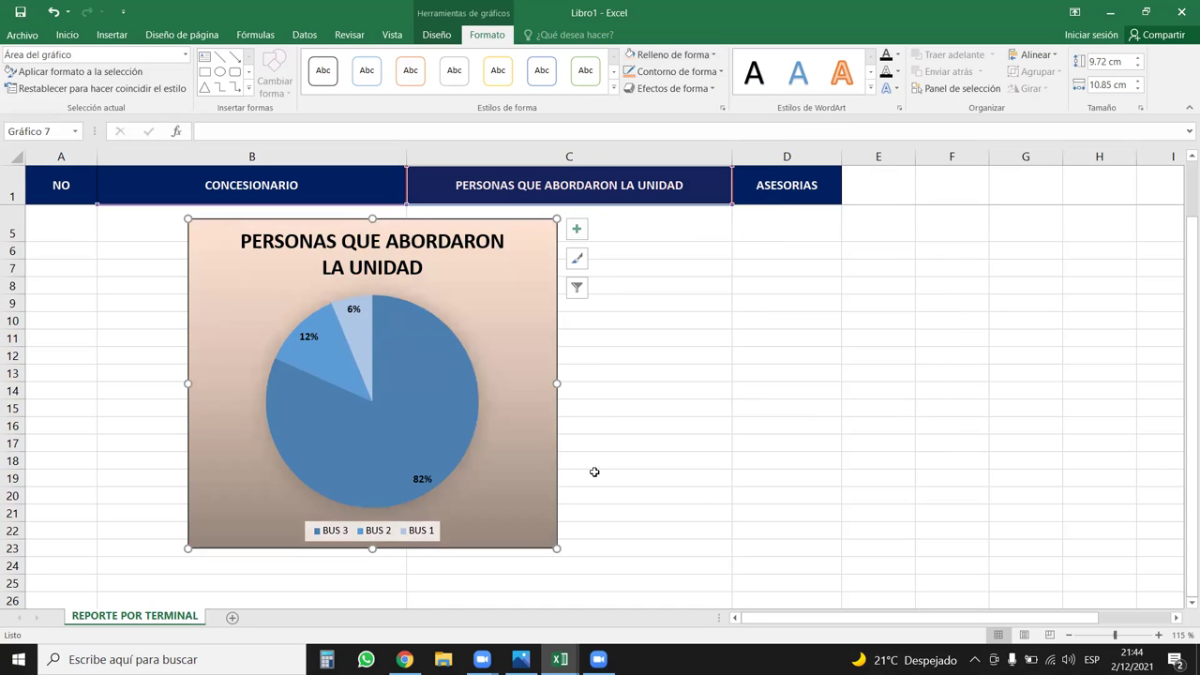
{"action": "key", "text": "ctrl+z"}
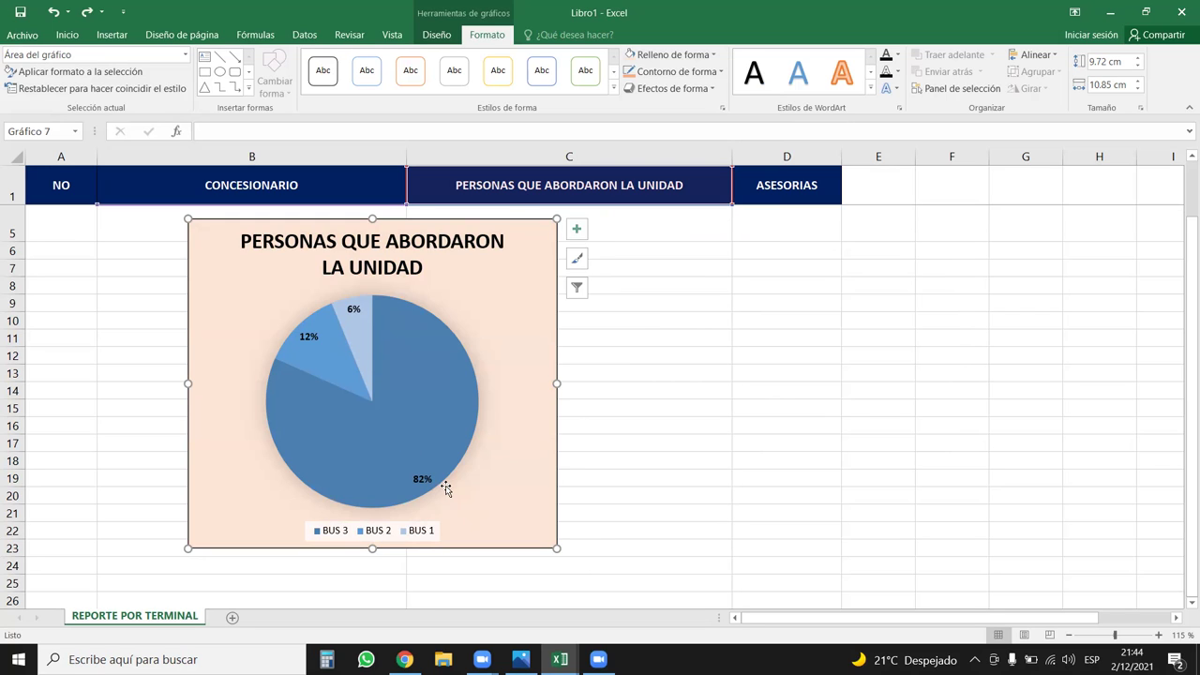
Select all the pie chart's percentage data labels (82%, 12%, 6%)
{"action": "left_click", "coordinate": [419, 476]}
{"action": "left_click", "coordinate": [424, 474]}
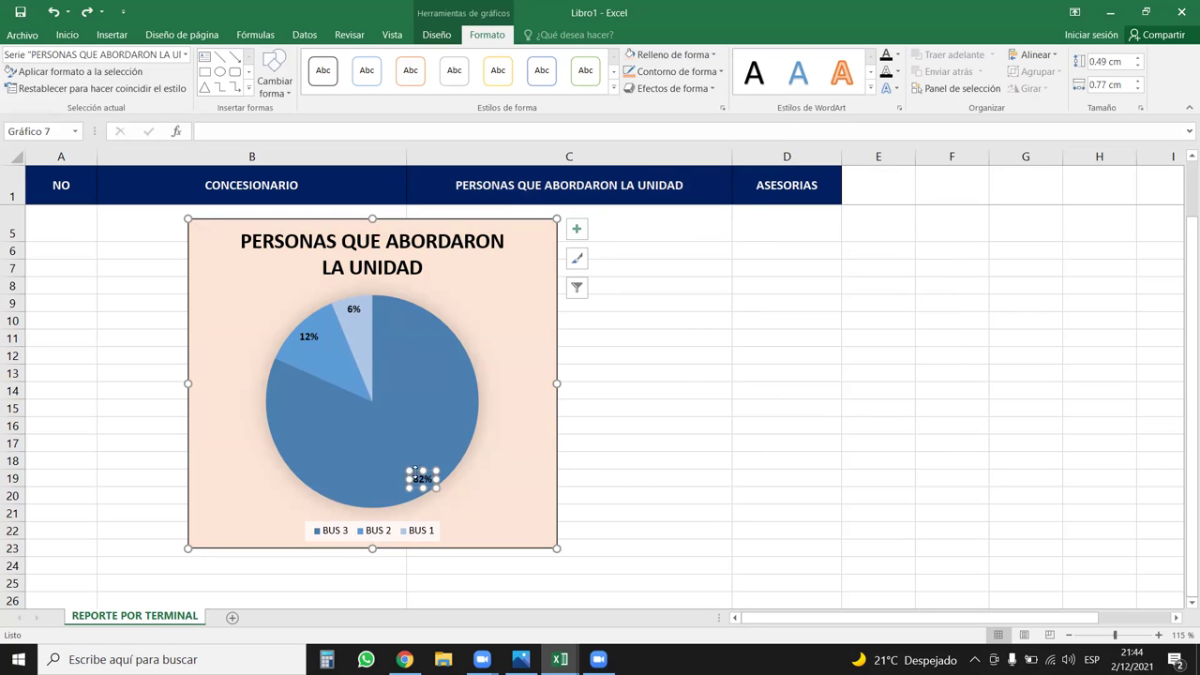
{"action": "left_click", "coordinate": [563, 453]}
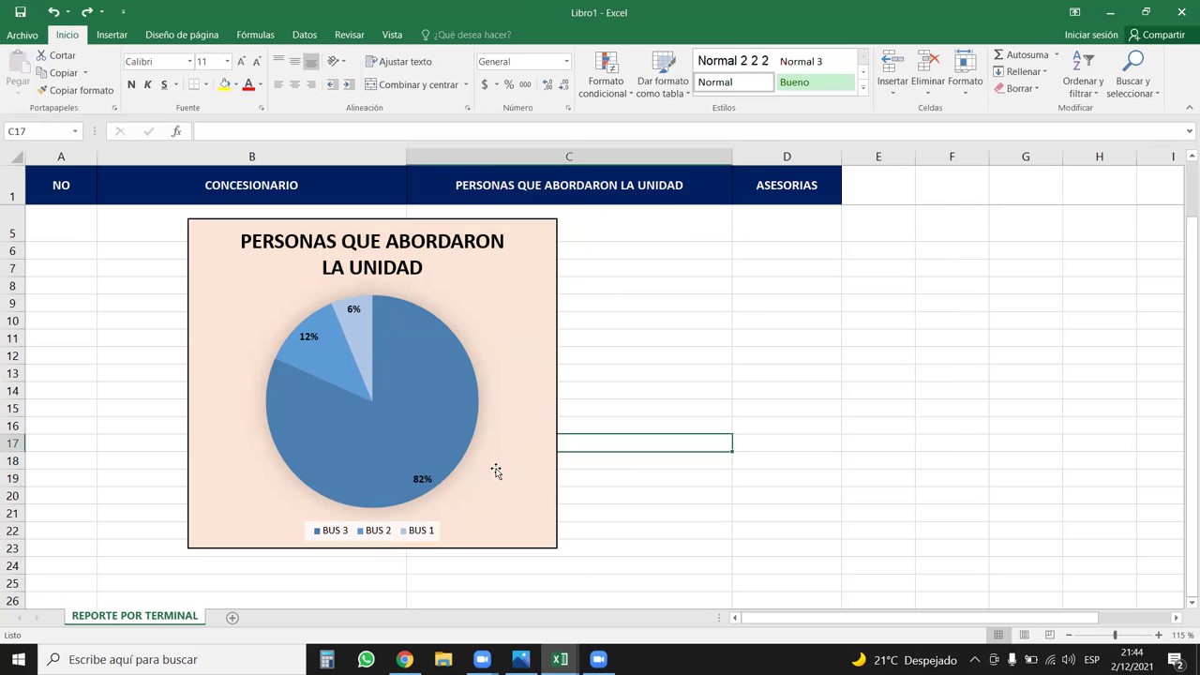
{"action": "left_click", "coordinate": [423, 479]}
{"action": "left_click", "coordinate": [419, 479]}
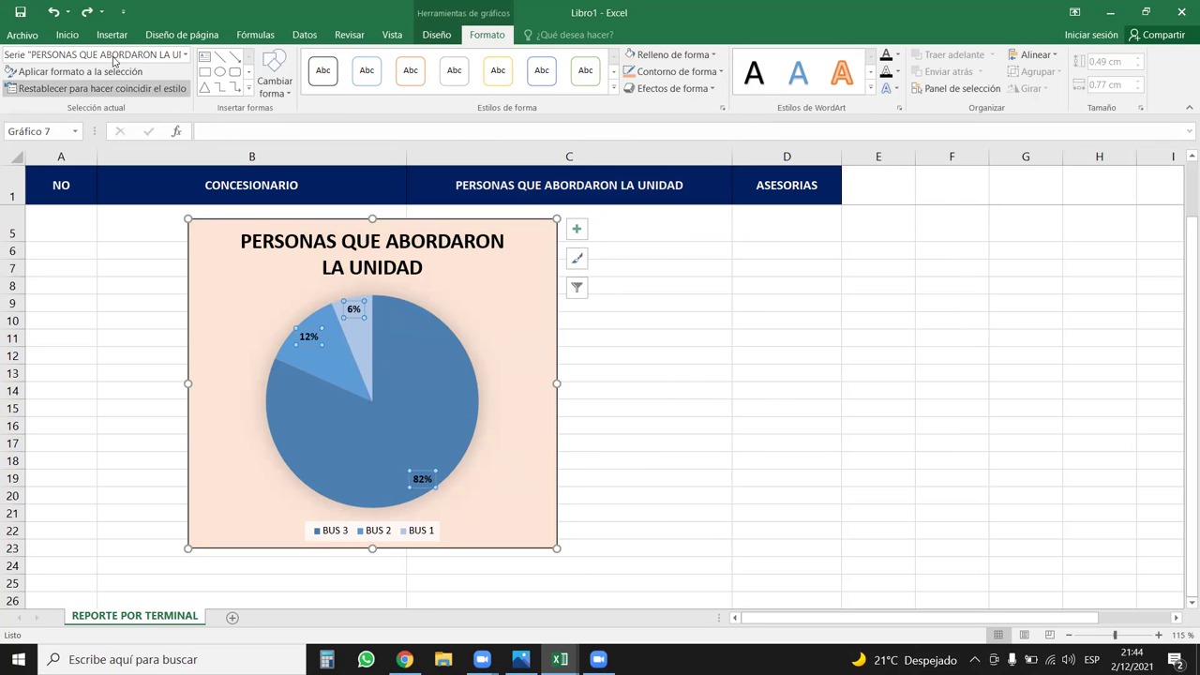
Increase the data labels' font size step by step to 18 points
{"action": "left_click", "coordinate": [70, 34]}
{"action": "left_click", "coordinate": [242, 62]}
{"action": "left_click", "coordinate": [242, 62]}
{"action": "left_click", "coordinate": [241, 62]}
{"action": "left_click", "coordinate": [241, 62]}
{"action": "left_click", "coordinate": [242, 62]}
{"action": "left_click", "coordinate": [242, 62]}
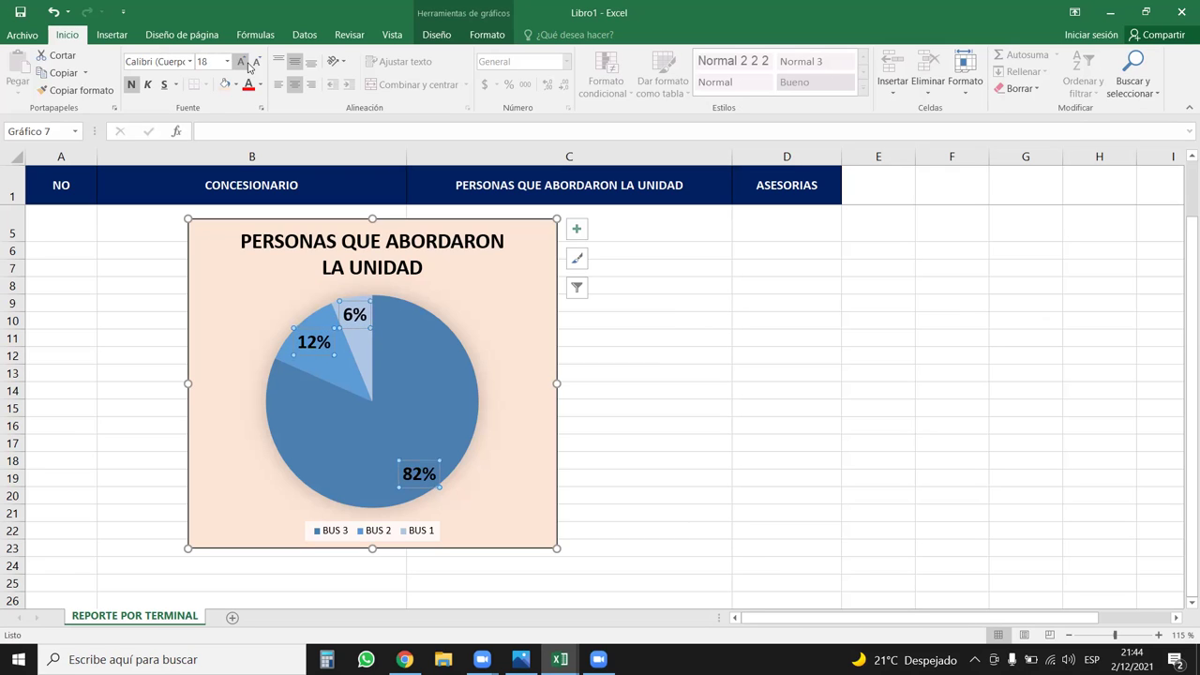
{"action": "left_click", "coordinate": [744, 356]}
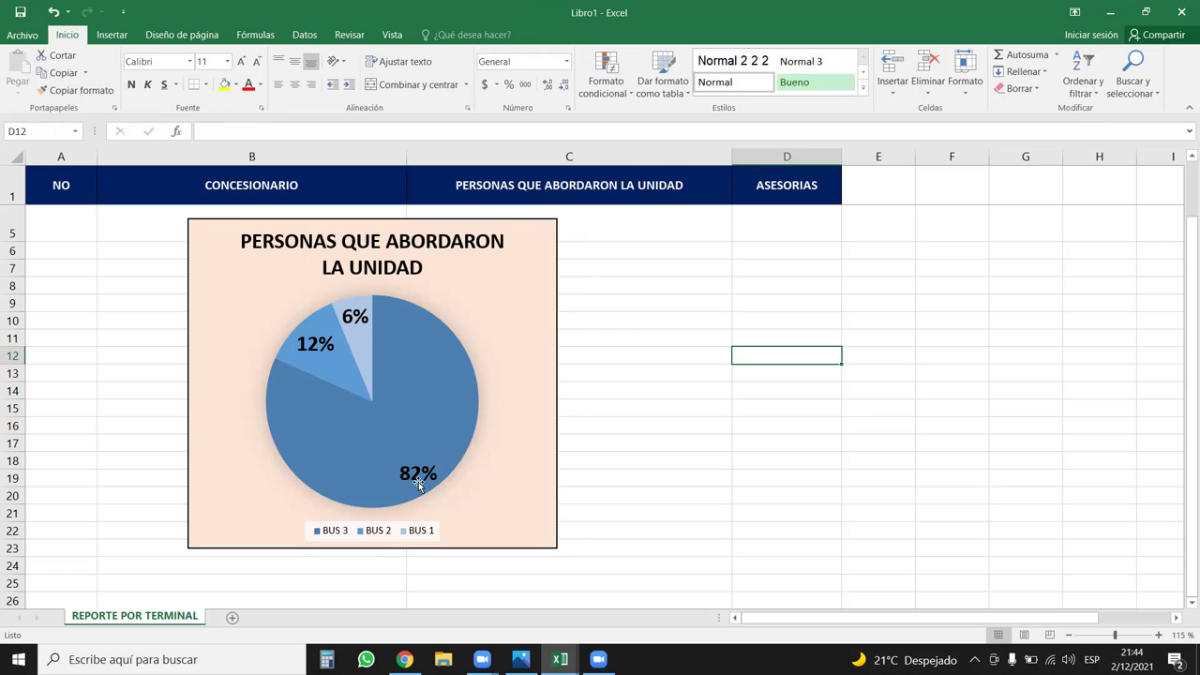
{"action": "mouse_move", "coordinate": [427, 361]}
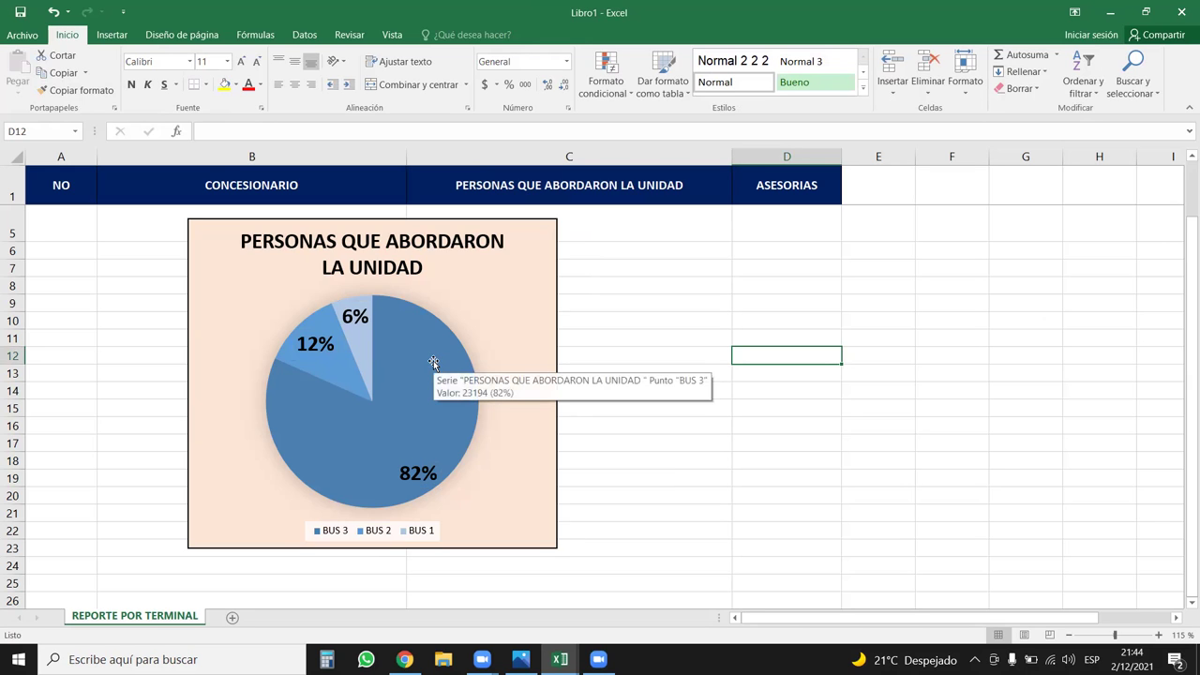
{"action": "left_click", "coordinate": [355, 387]}
{"action": "left_click", "coordinate": [340, 372]}
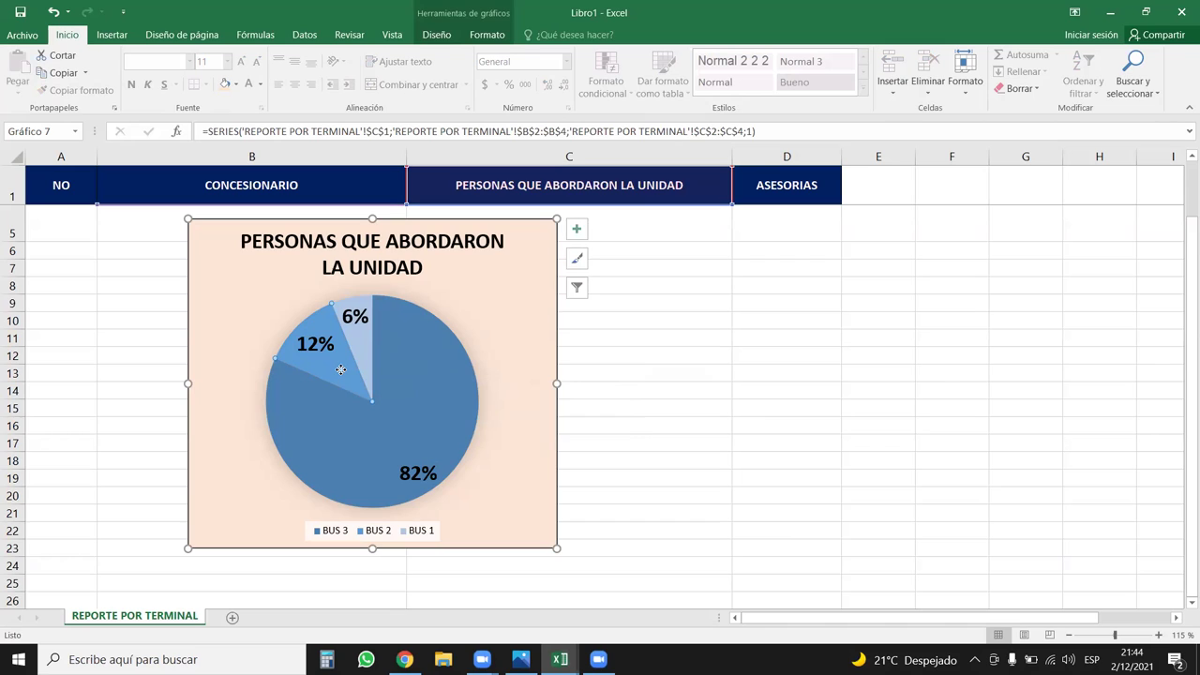
{"action": "mouse_move", "coordinate": [340, 369]}
{"action": "left_mouse_down"}
{"action": "mouse_move", "coordinate": [328, 348]}
{"action": "mouse_move", "coordinate": [361, 332]}
{"action": "left_mouse_up"}
{"action": "left_click_drag", "start_coordinate": [455, 358], "coordinate": [460, 375]}
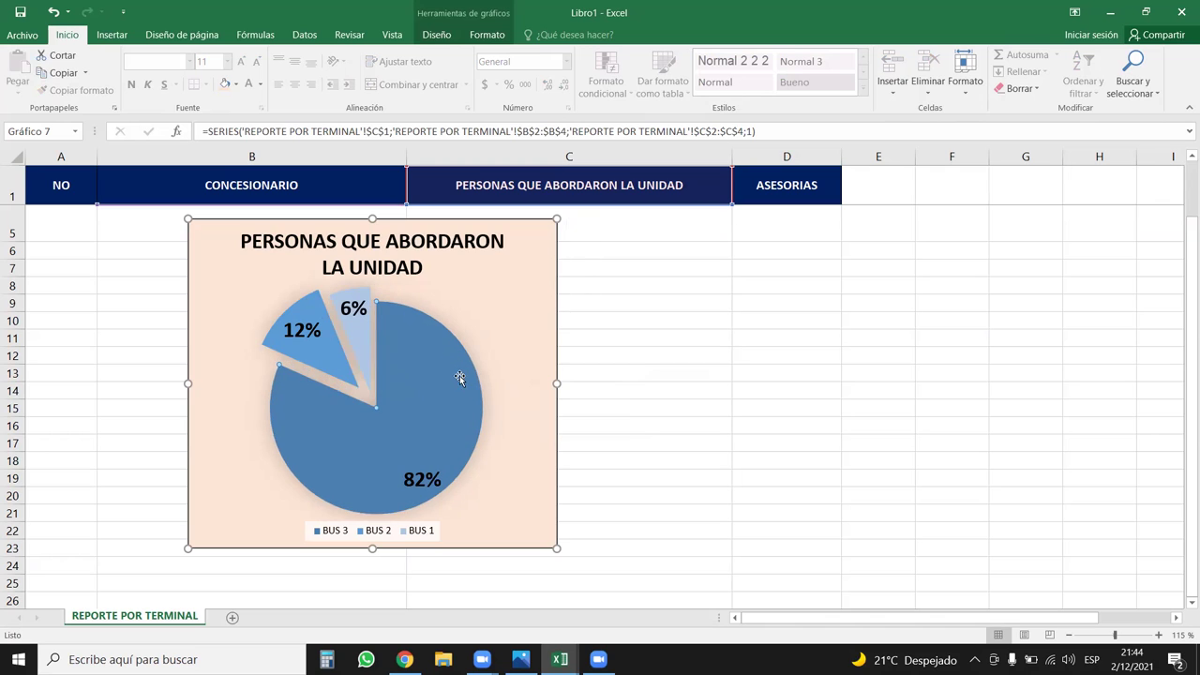
{"action": "left_click", "coordinate": [741, 408]}
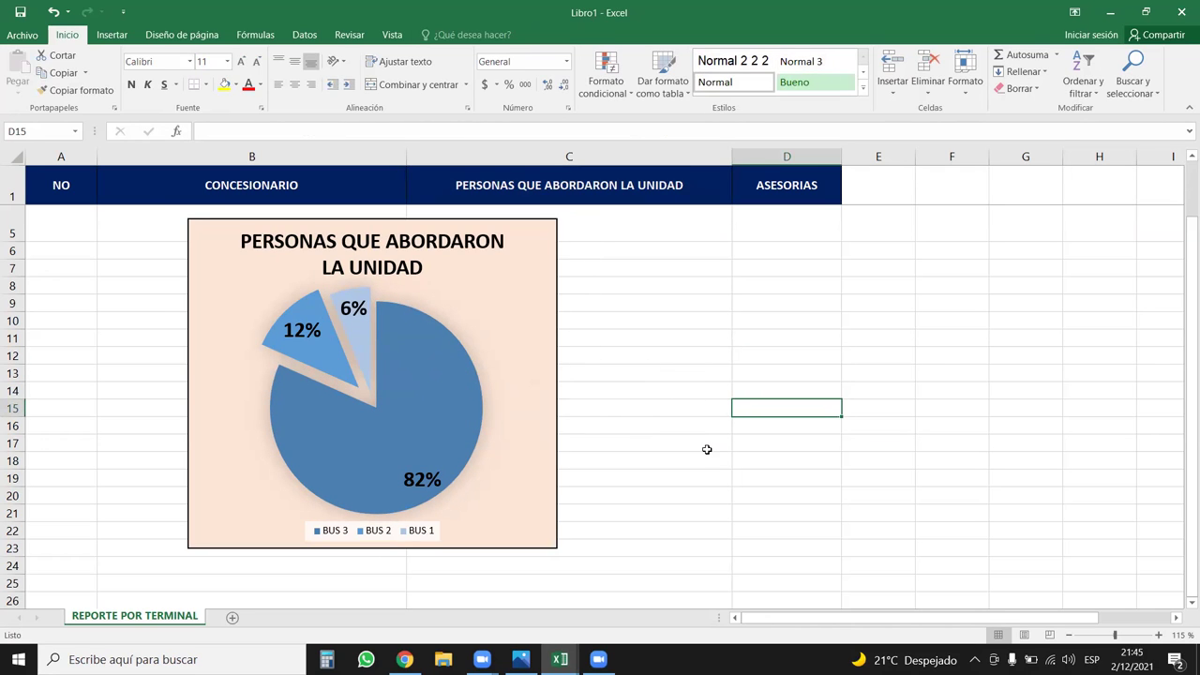
{"action": "left_click", "coordinate": [428, 479]}
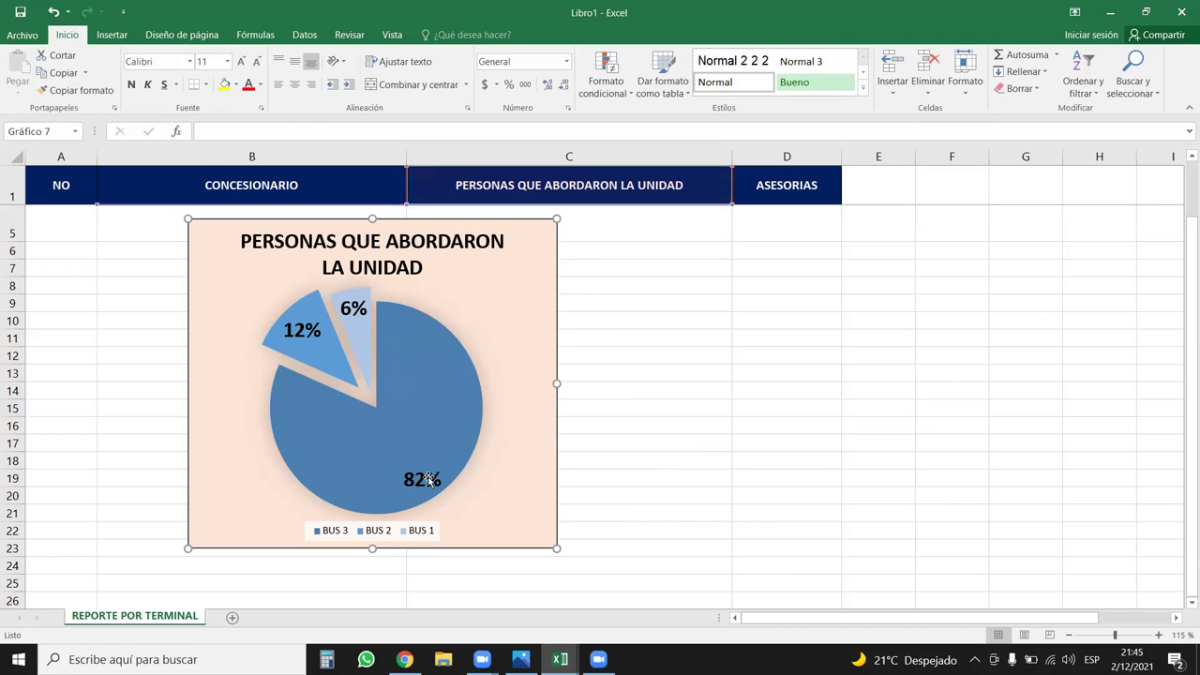
{"action": "left_click_drag", "start_coordinate": [362, 362], "coordinate": [366, 392]}
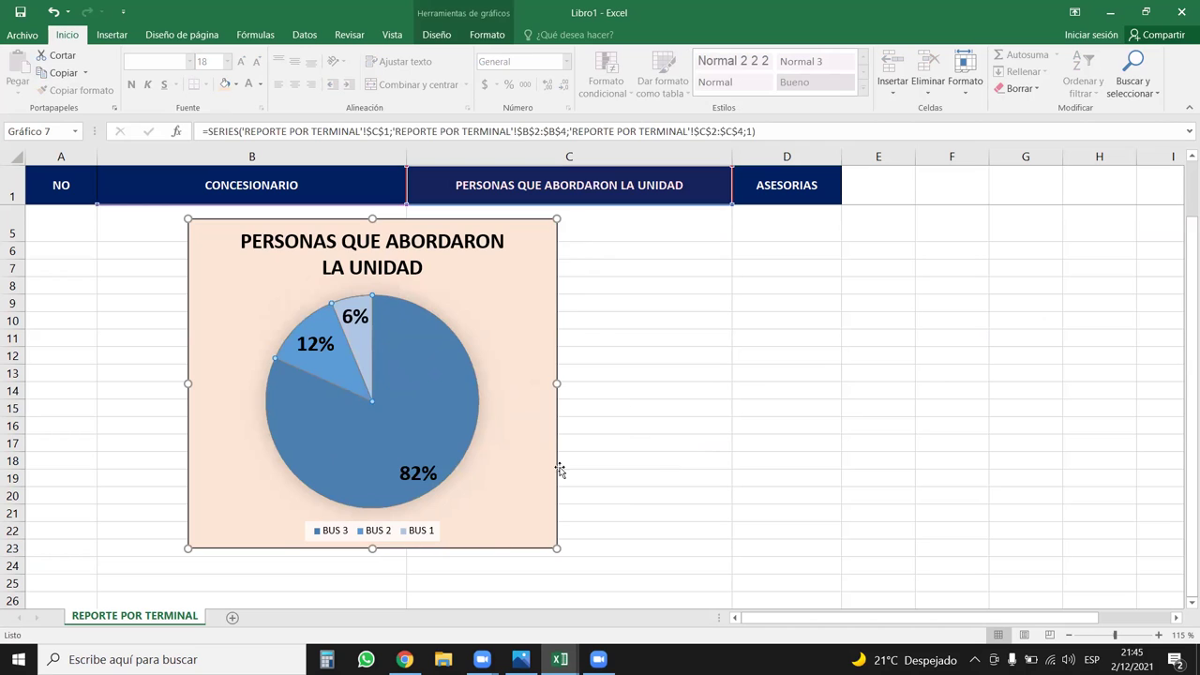
{"action": "left_click", "coordinate": [637, 394]}
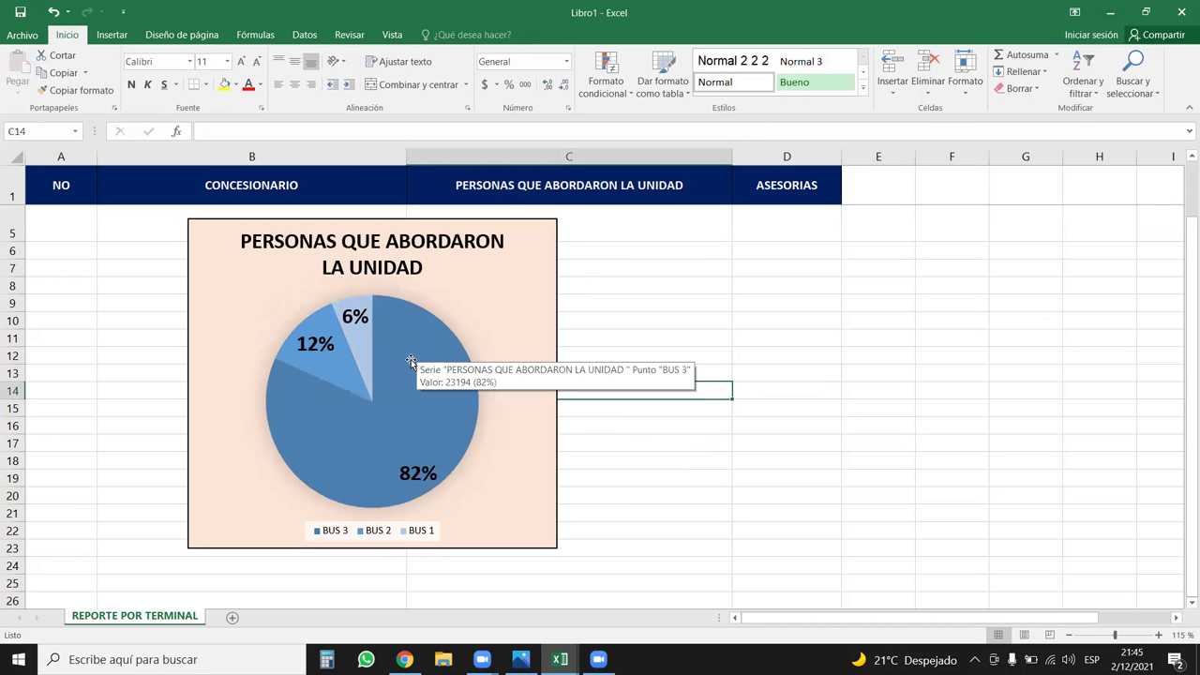
{"action": "left_click", "coordinate": [354, 348]}
{"action": "left_click_drag", "start_coordinate": [353, 348], "coordinate": [363, 329]}
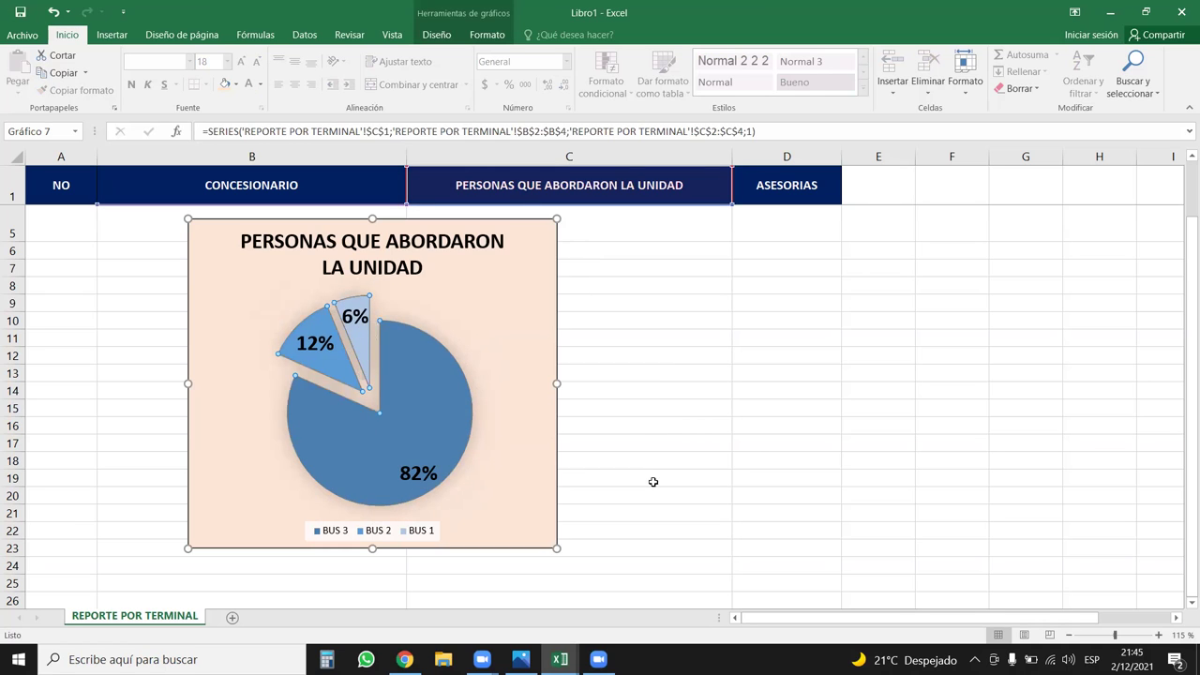
{"action": "key", "text": "ctrl+z"}
{"action": "left_click", "coordinate": [527, 334]}
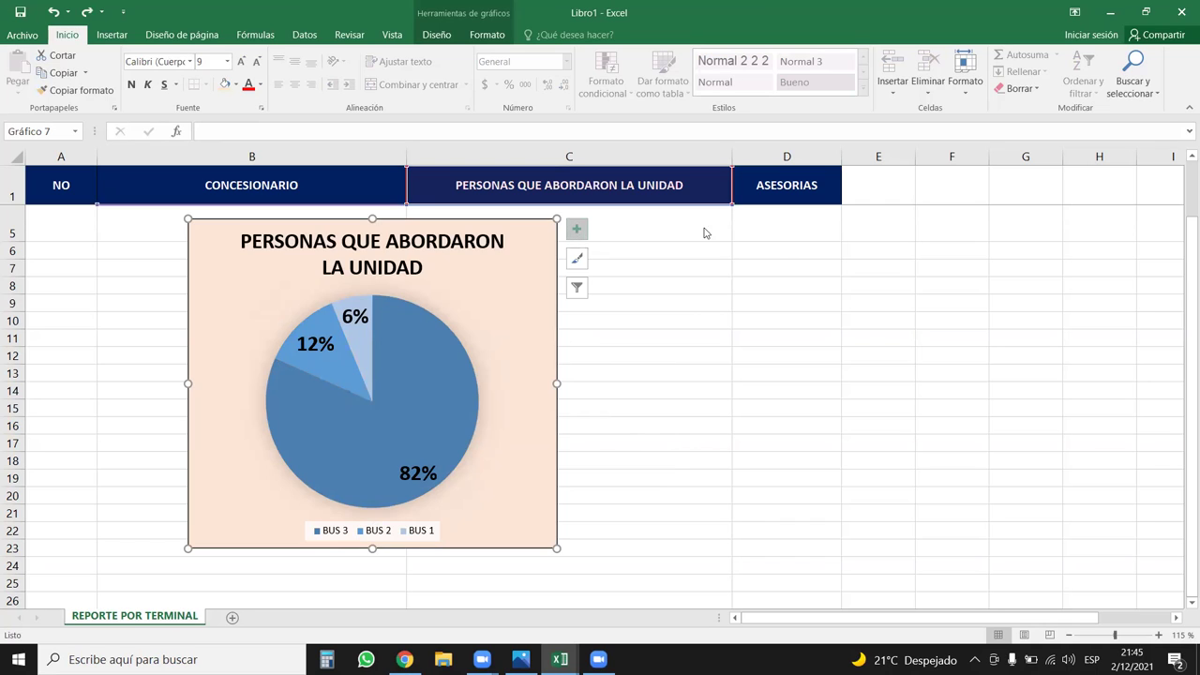
Review the pie chart's elements, style and filter options, then deselect it and return to the table
{"action": "left_click", "coordinate": [577, 229]}
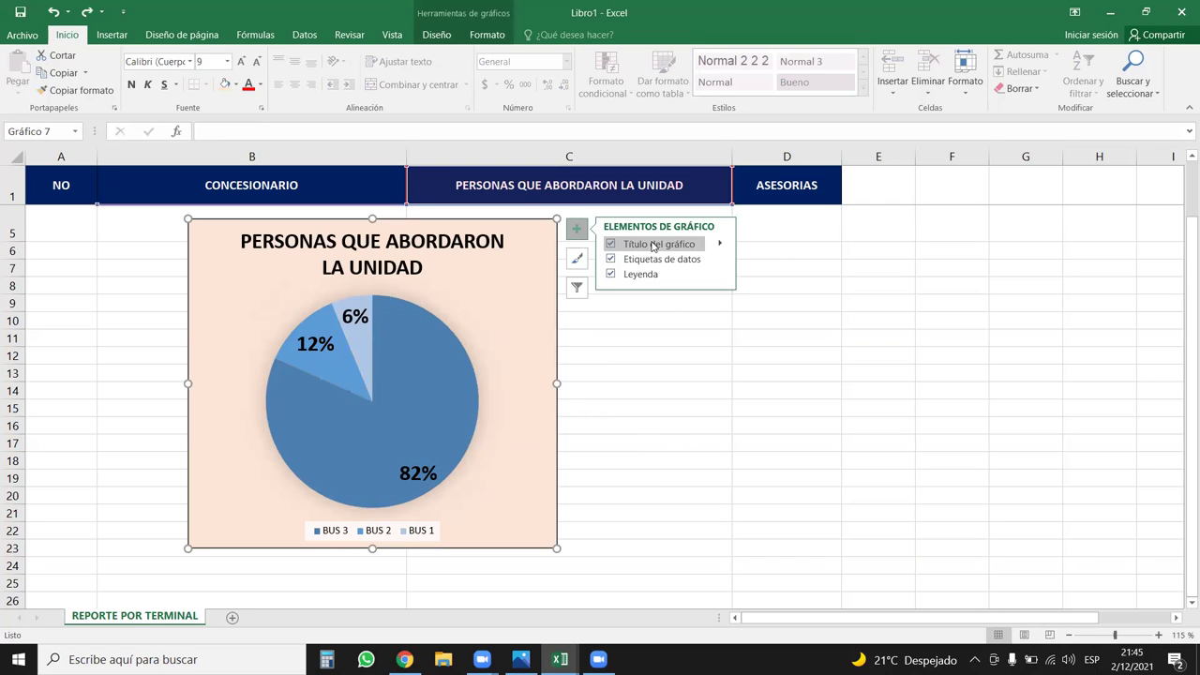
{"action": "left_click", "coordinate": [578, 259]}
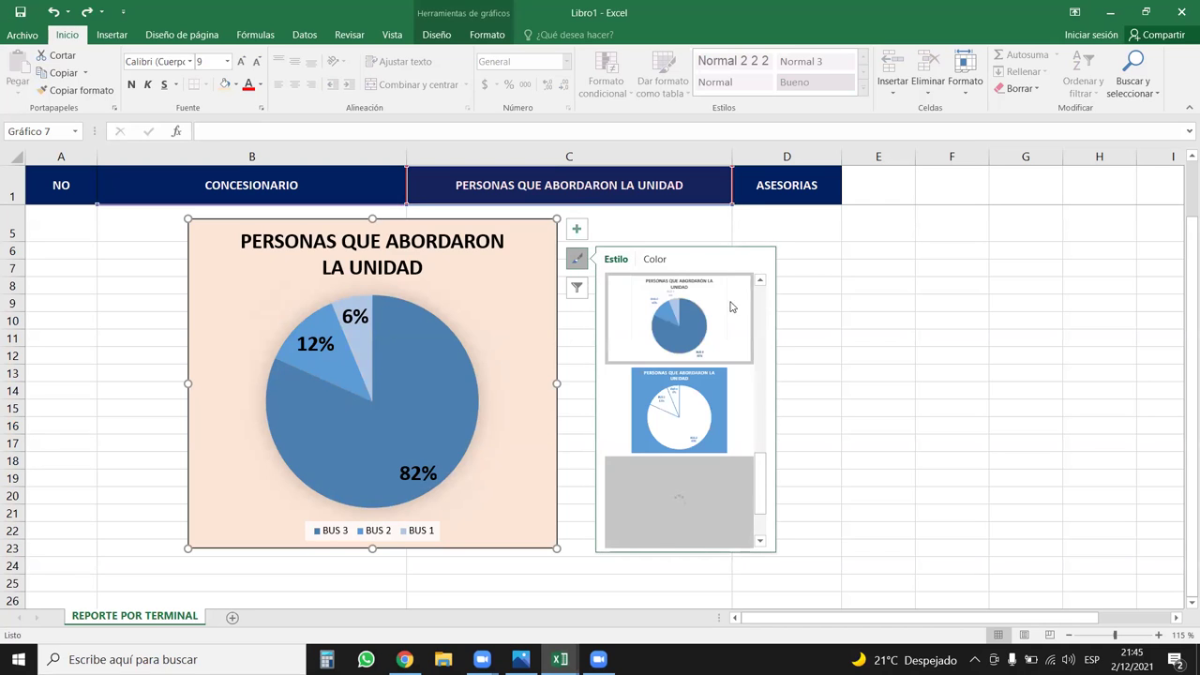
{"action": "left_click", "coordinate": [577, 288]}
{"action": "left_click", "coordinate": [857, 302]}
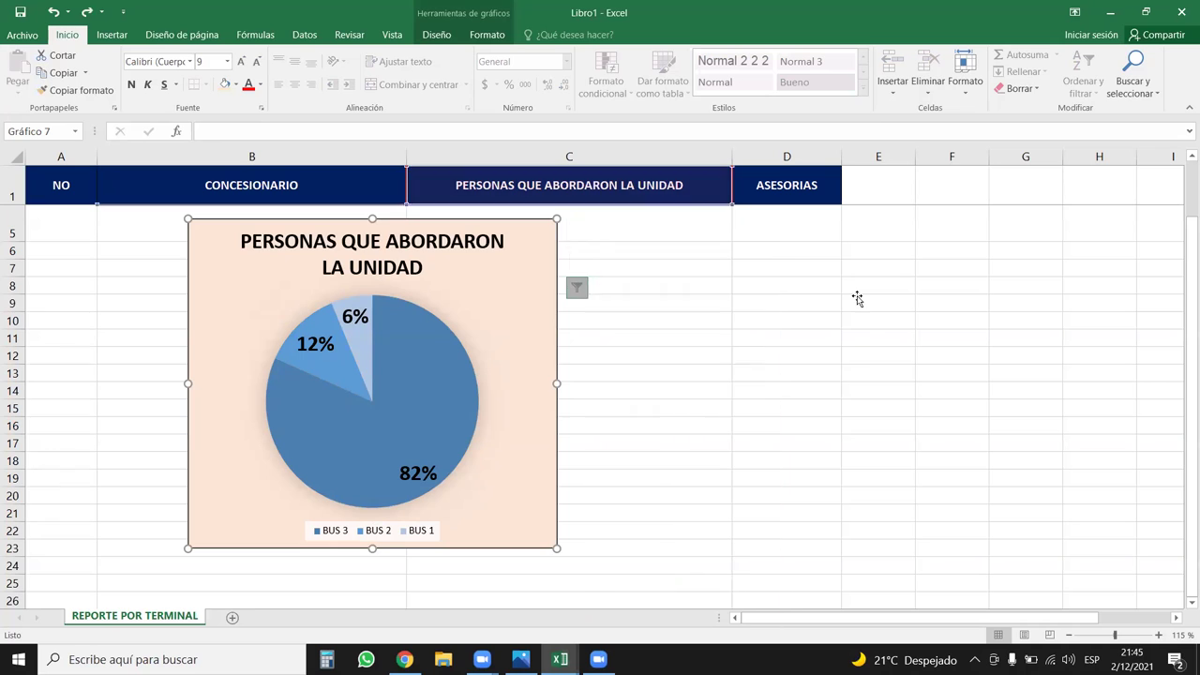
{"action": "scroll", "coordinate": [528, 322], "scroll_direction": "up", "scroll_amount": 1}
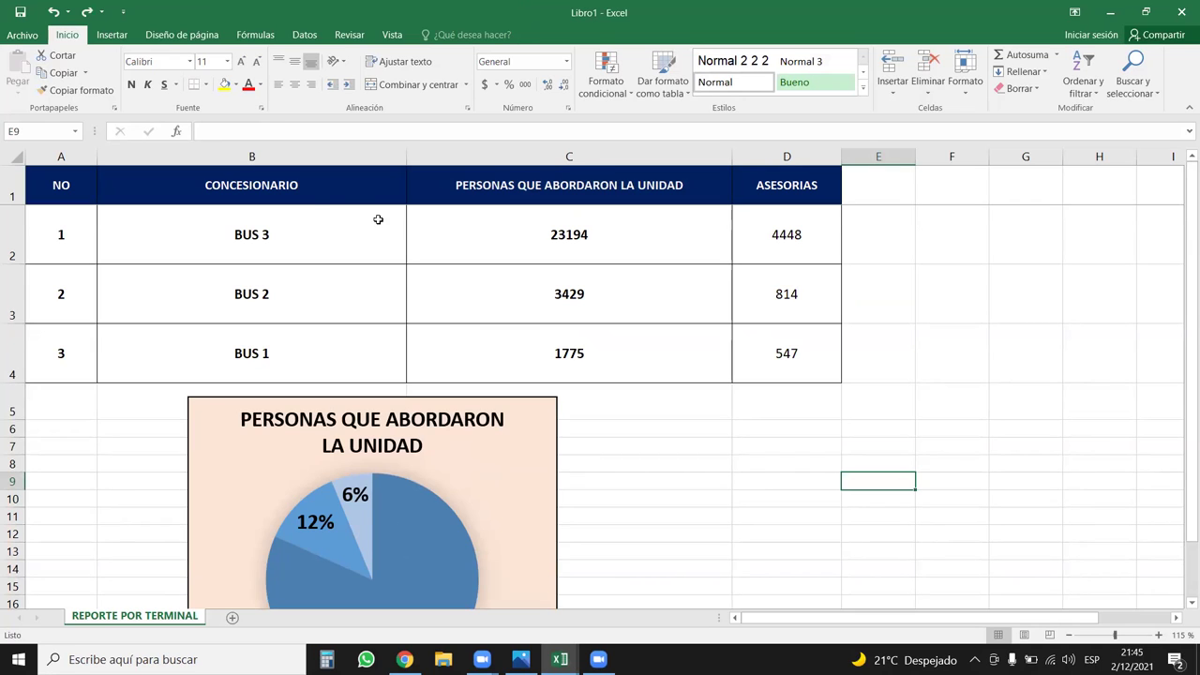
Insert a clustered column chart of ASESORIAS per bus from B1:B4 and D1:D4
{"action": "left_click_drag", "start_coordinate": [327, 191], "coordinate": [260, 348]}
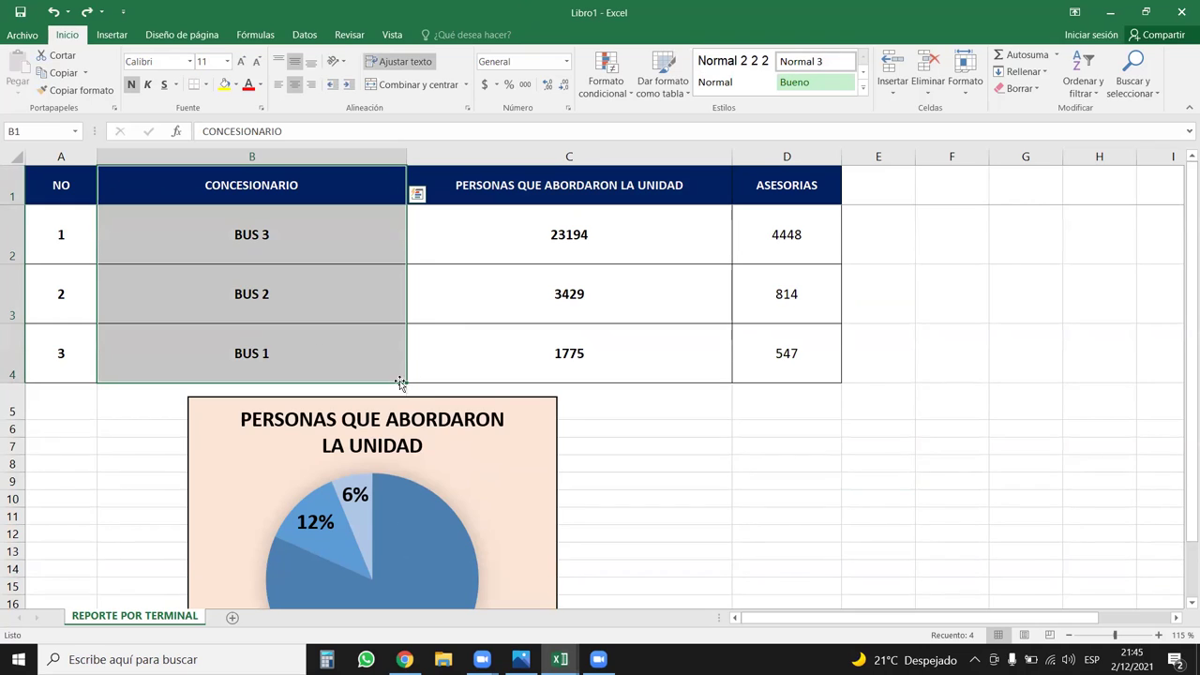
{"action": "left_click_drag", "start_coordinate": [807, 184], "coordinate": [800, 340], "text": "ctrl"}
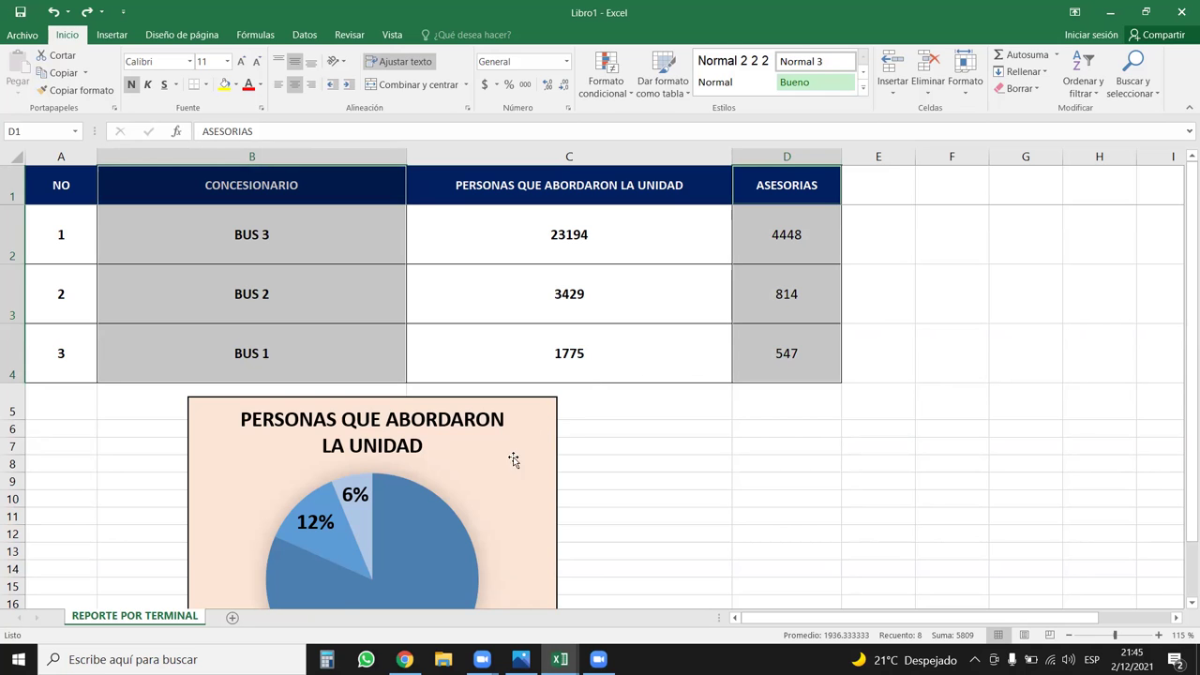
{"action": "scroll", "coordinate": [459, 441], "scroll_direction": "down", "scroll_amount": 4}
{"action": "scroll", "coordinate": [373, 393], "scroll_direction": "up", "scroll_amount": 2}
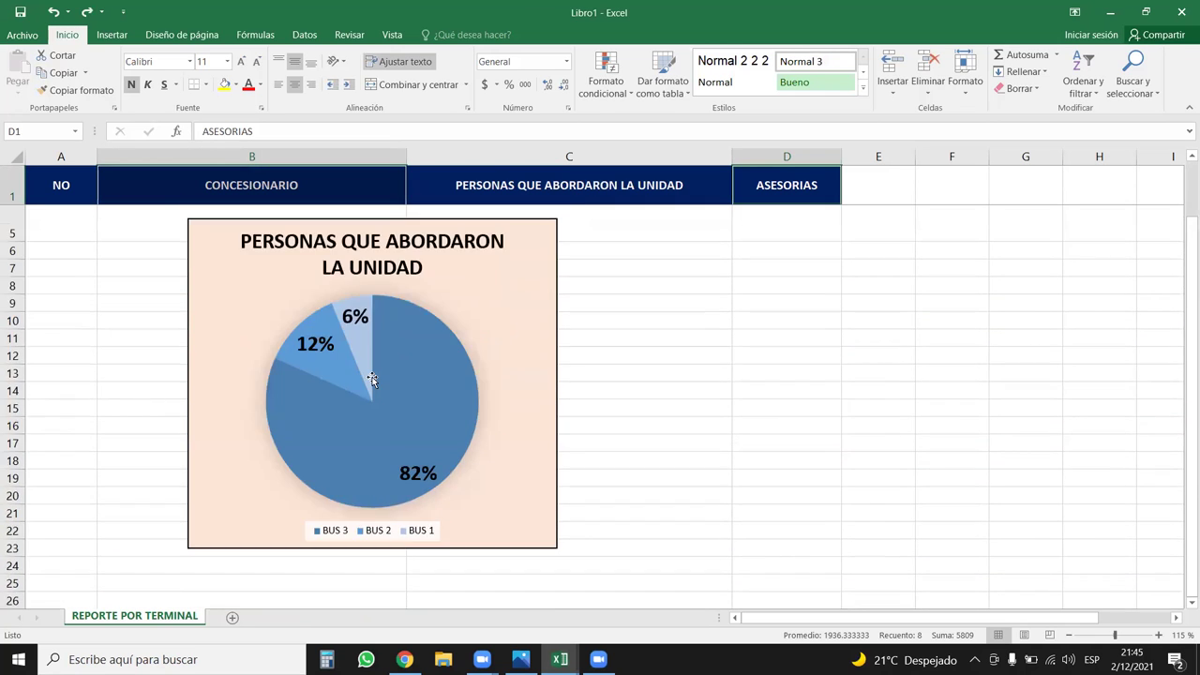
{"action": "scroll", "coordinate": [372, 377], "scroll_direction": "up", "scroll_amount": 2}
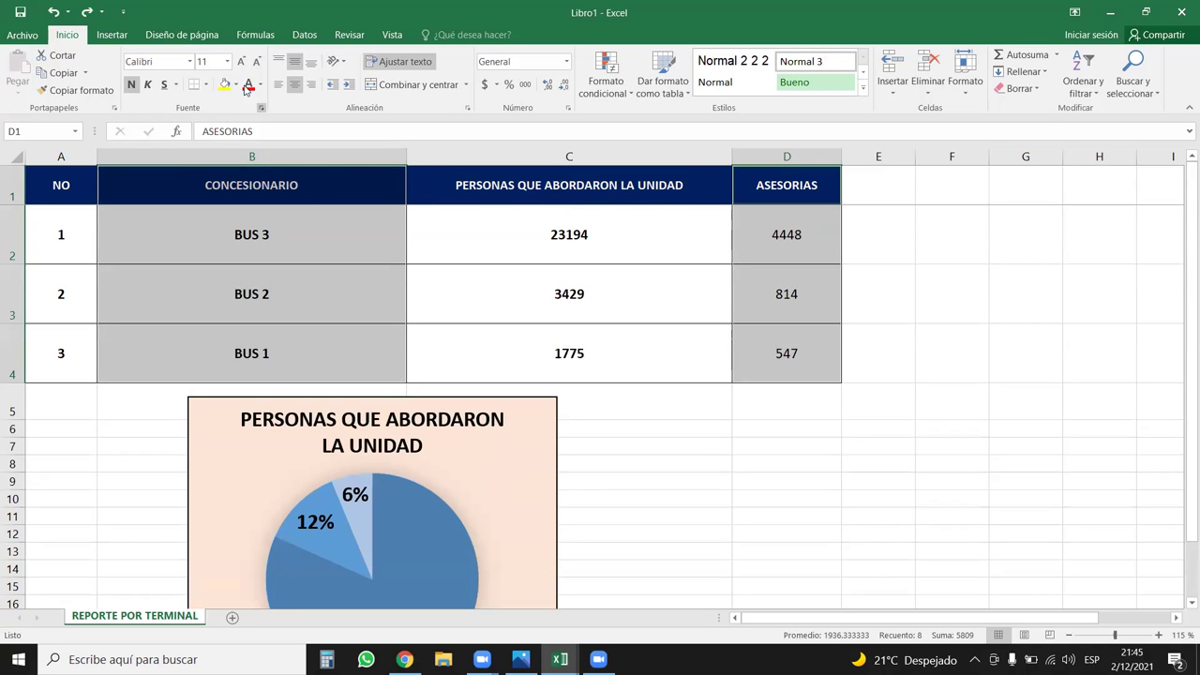
{"action": "left_click", "coordinate": [109, 36]}
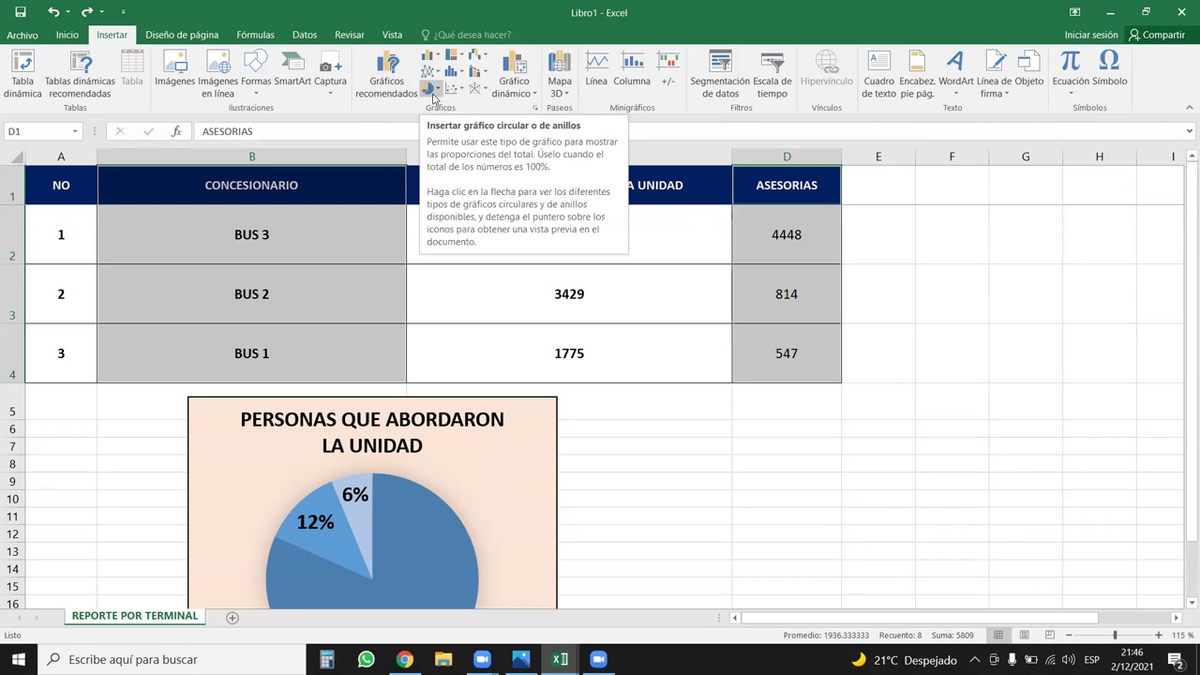
{"action": "left_click", "coordinate": [429, 56]}
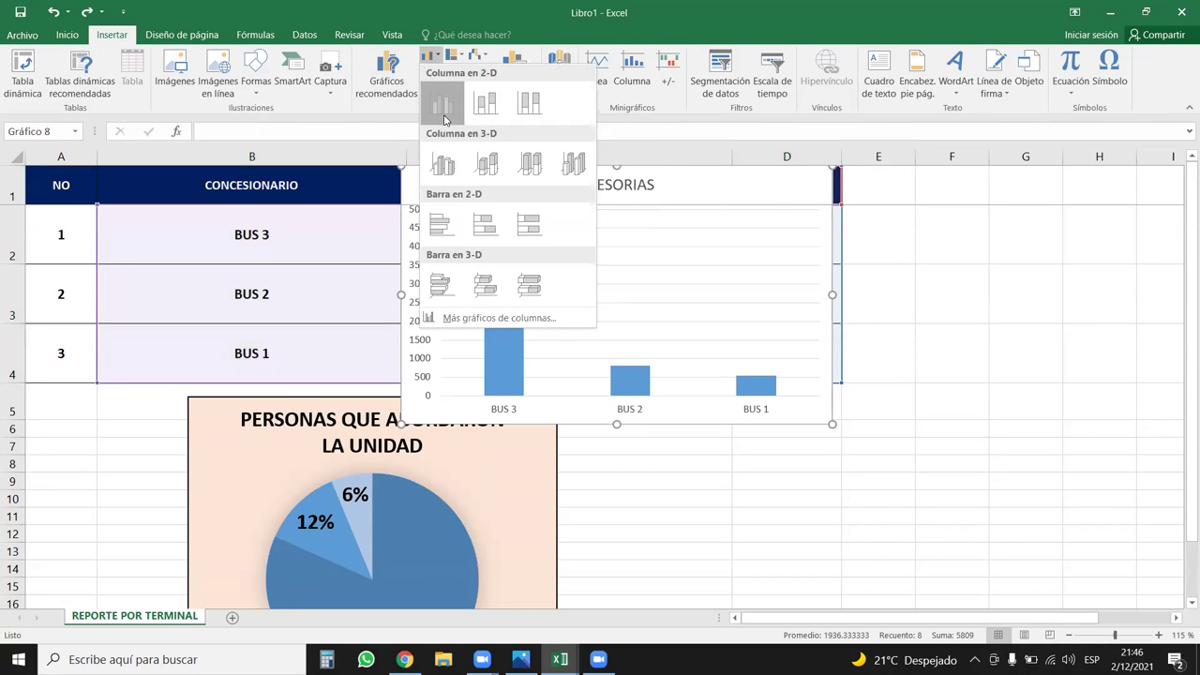
{"action": "left_click", "coordinate": [442, 105]}
Enlarge the ASESORIAS chart and place it beside the pie chart below the table
{"action": "left_click_drag", "start_coordinate": [682, 187], "coordinate": [855, 416]}
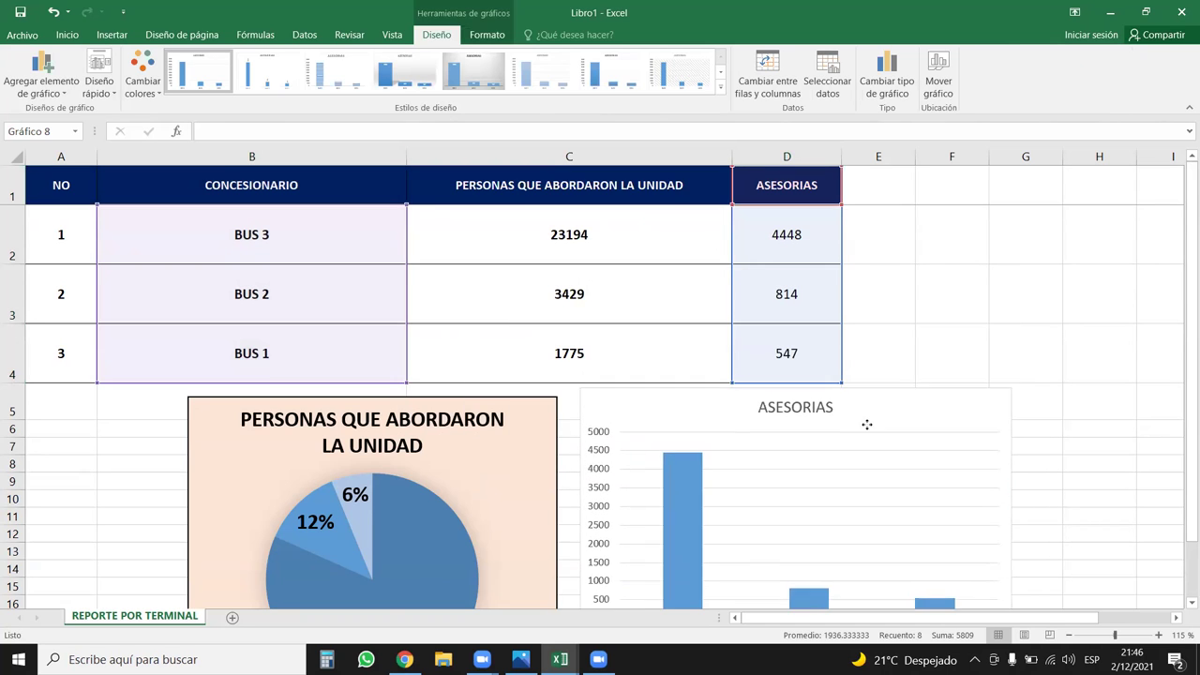
{"action": "scroll", "coordinate": [853, 375], "scroll_direction": "down", "scroll_amount": 5}
{"action": "scroll", "coordinate": [844, 356], "scroll_direction": "up", "scroll_amount": 5}
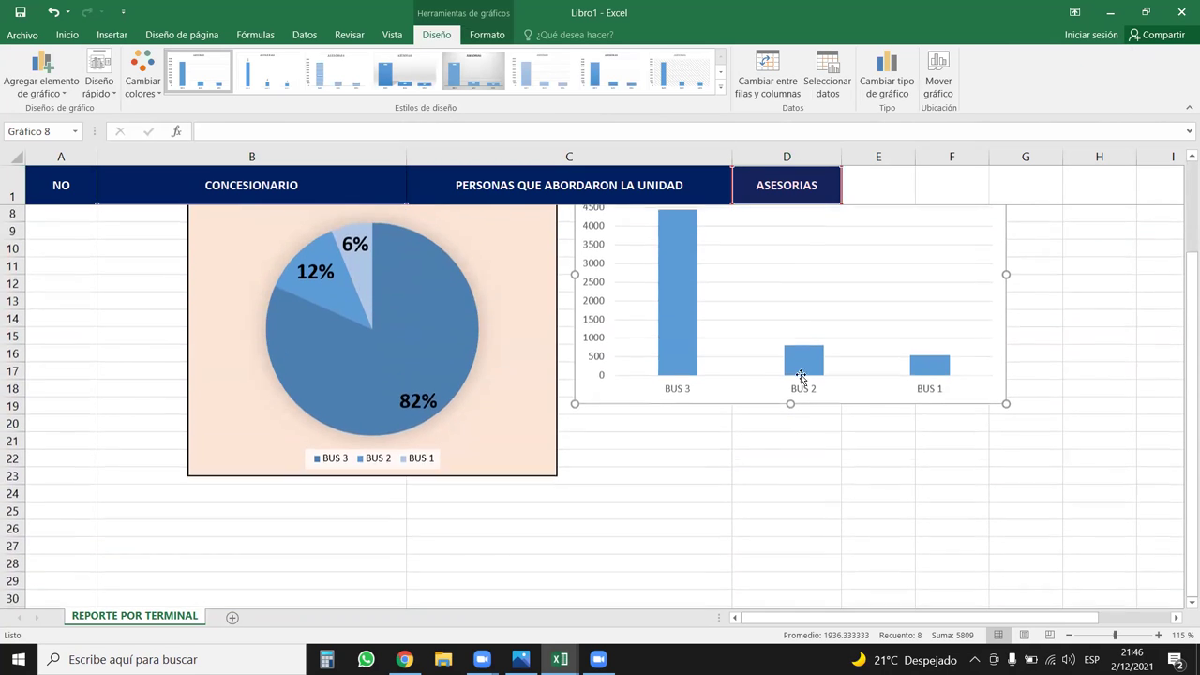
{"action": "scroll", "coordinate": [830, 340], "scroll_direction": "down", "scroll_amount": 1}
{"action": "scroll", "coordinate": [841, 346], "scroll_direction": "down", "scroll_amount": 1}
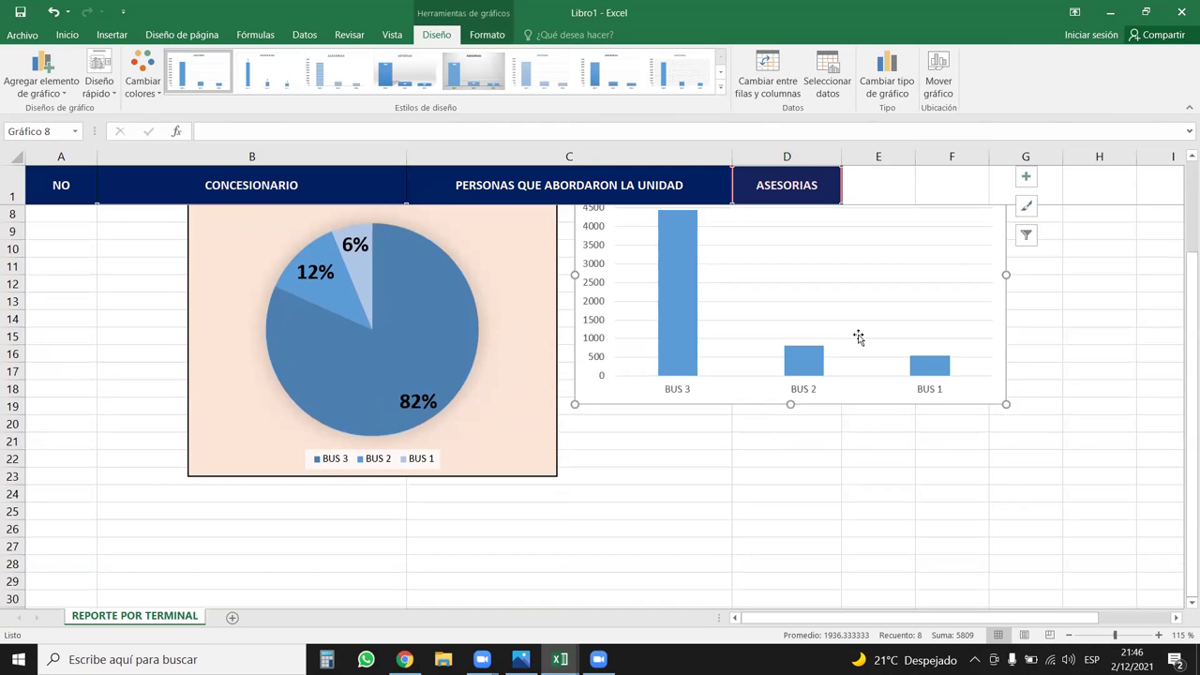
{"action": "scroll", "coordinate": [856, 338], "scroll_direction": "up", "scroll_amount": 1}
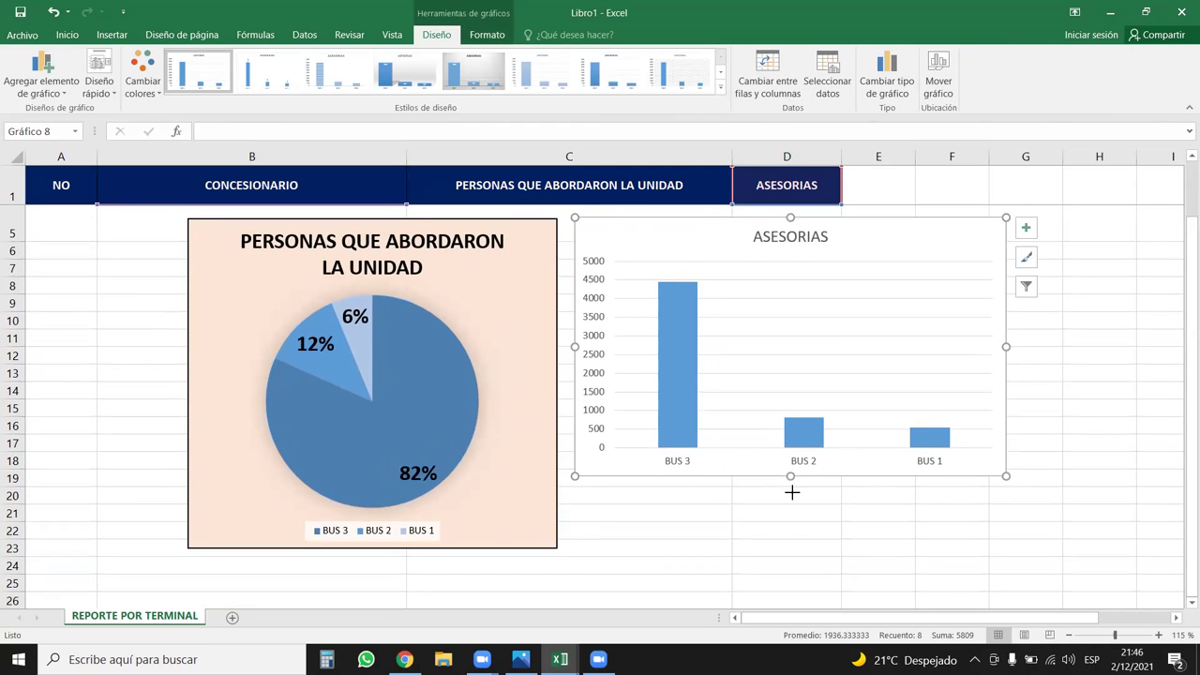
{"action": "left_click_drag", "start_coordinate": [792, 493], "coordinate": [793, 549]}
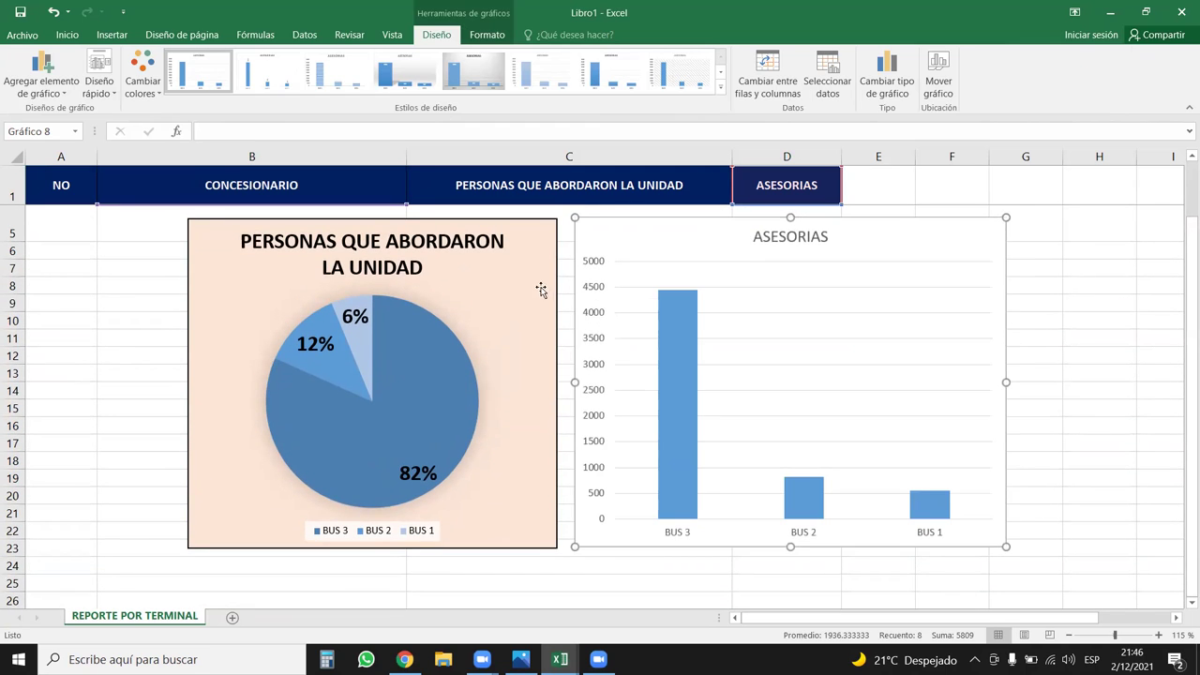
{"action": "left_click_drag", "start_coordinate": [541, 291], "coordinate": [379, 286]}
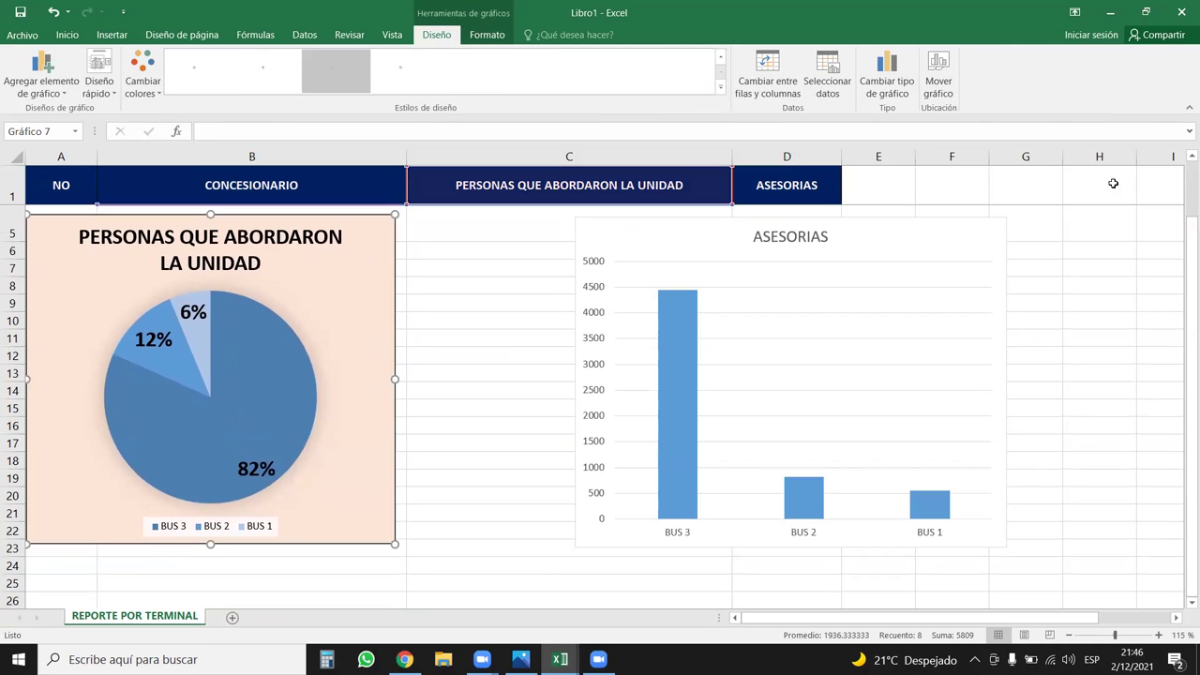
{"action": "left_click_drag", "start_coordinate": [943, 240], "coordinate": [780, 239]}
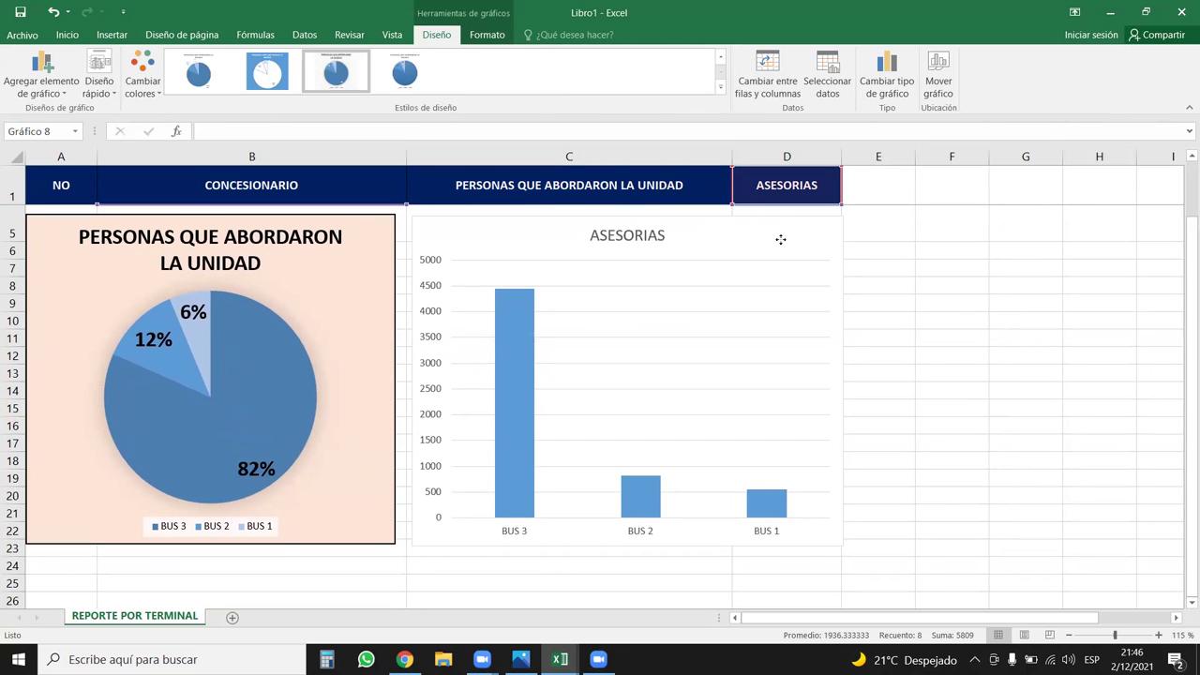
Select the ASESORIAS title text, then zoom the sheet out to 70% to show both charts
{"action": "left_click", "coordinate": [643, 236]}
{"action": "double_click", "coordinate": [656, 240]}
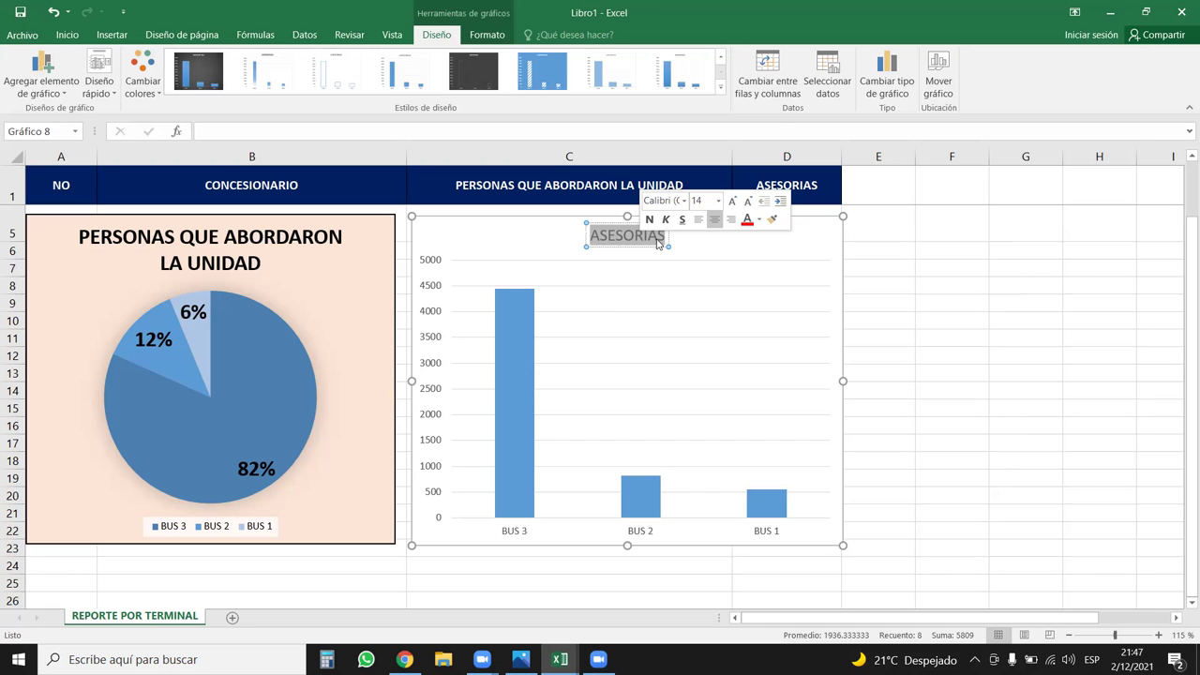
{"action": "scroll", "coordinate": [723, 281], "scroll_direction": "down", "scroll_amount": 2}
{"action": "scroll", "coordinate": [723, 299], "scroll_direction": "down", "scroll_amount": 1}
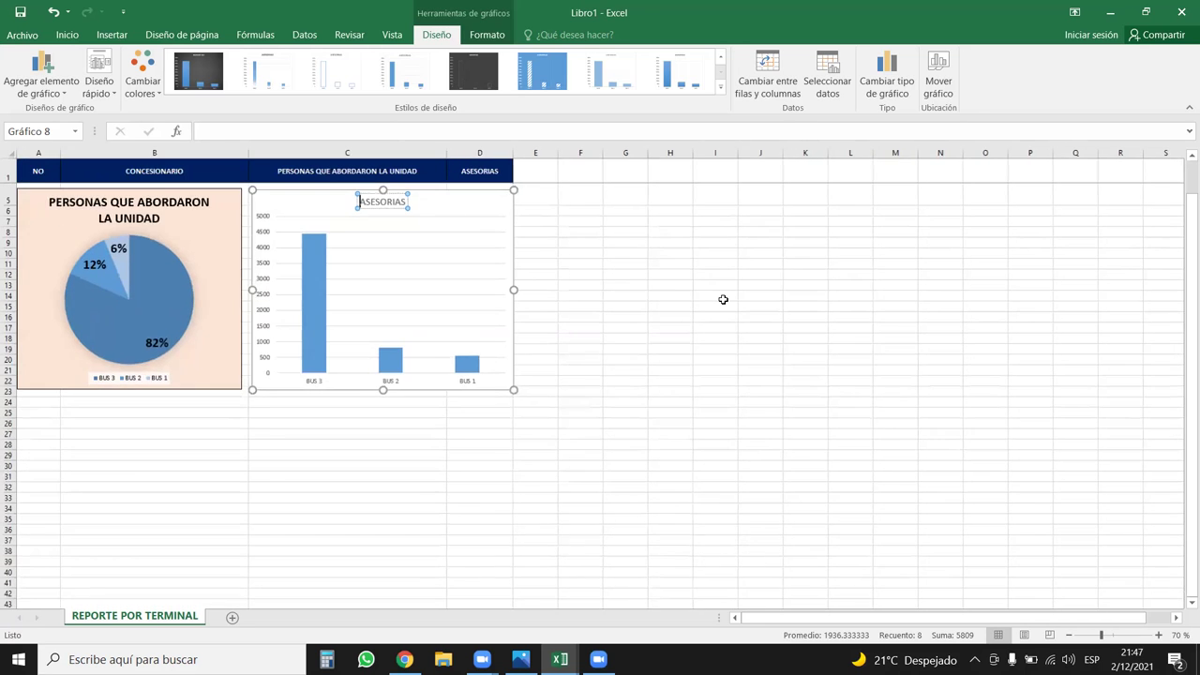
{"action": "scroll", "coordinate": [723, 300], "scroll_direction": "up", "scroll_amount": 1}
Select the whole bus table, B1:D4
{"action": "left_click", "coordinate": [625, 362]}
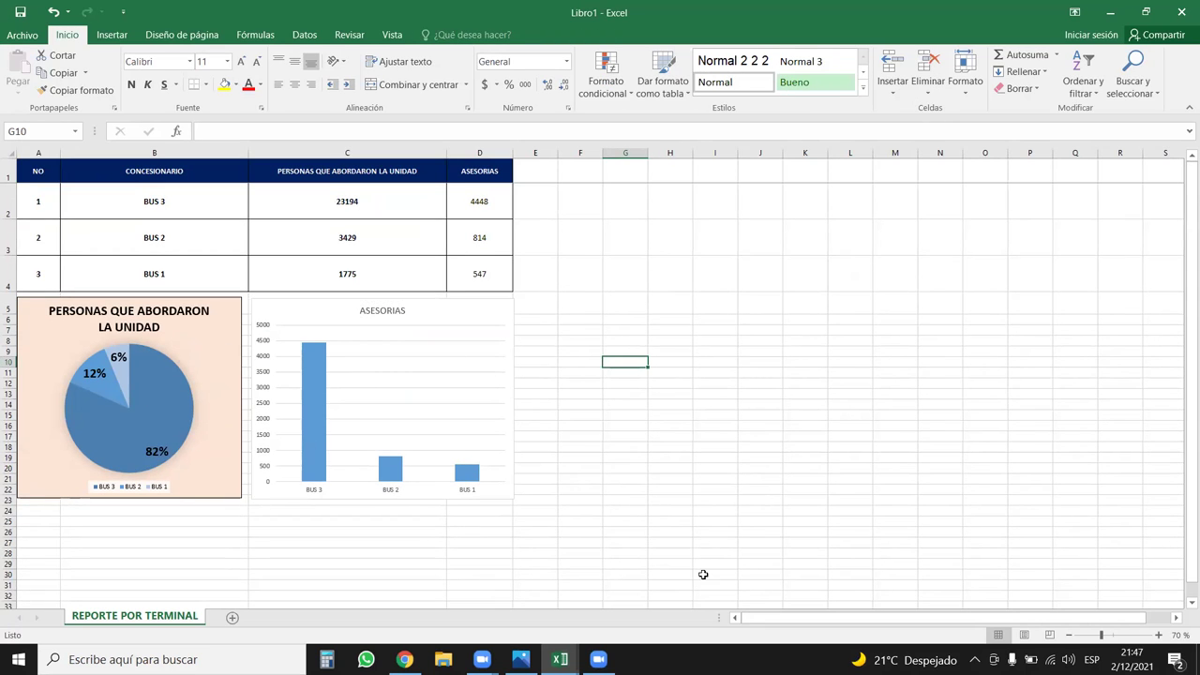
{"action": "left_click", "coordinate": [202, 177]}
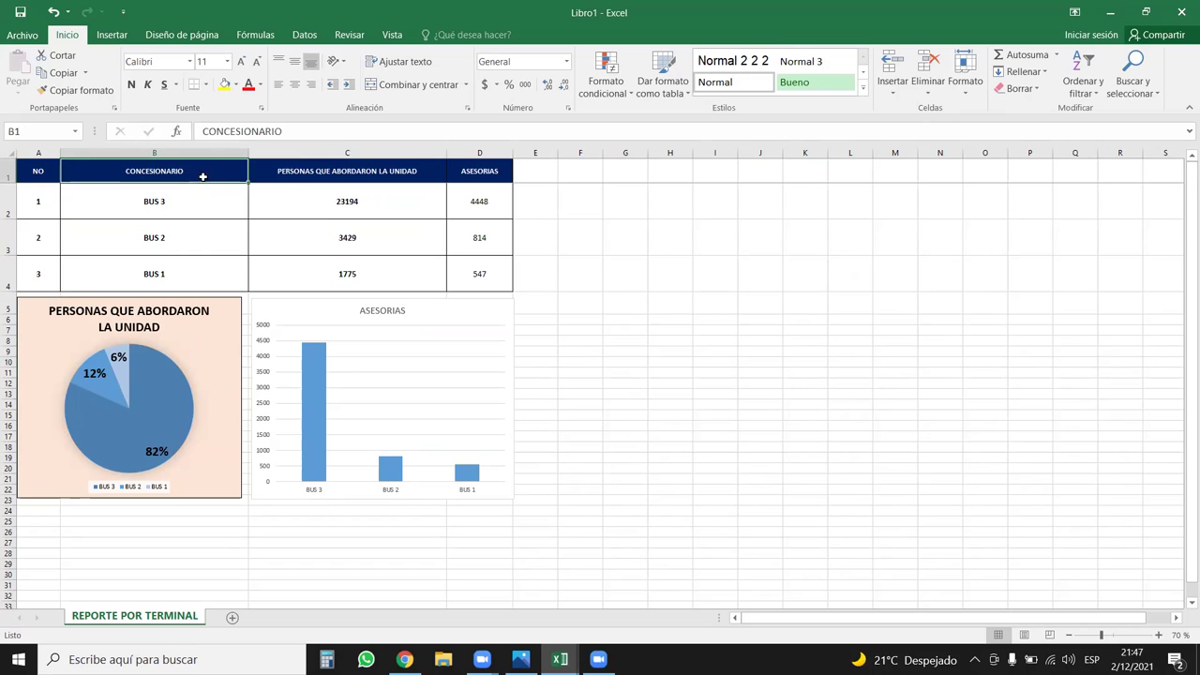
{"action": "left_click_drag", "start_coordinate": [202, 176], "coordinate": [488, 273]}
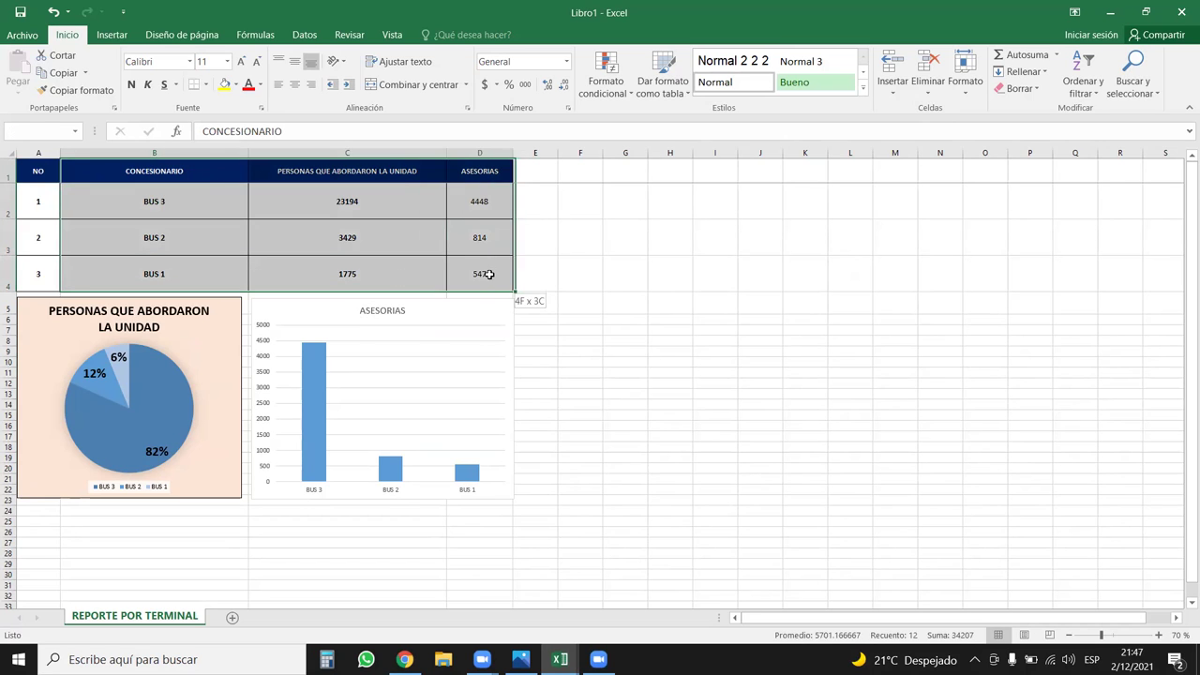
Insert a trial 2D pie chart and delete it, then bring up the Línea/Área chart choices
{"action": "left_click", "coordinate": [113, 36]}
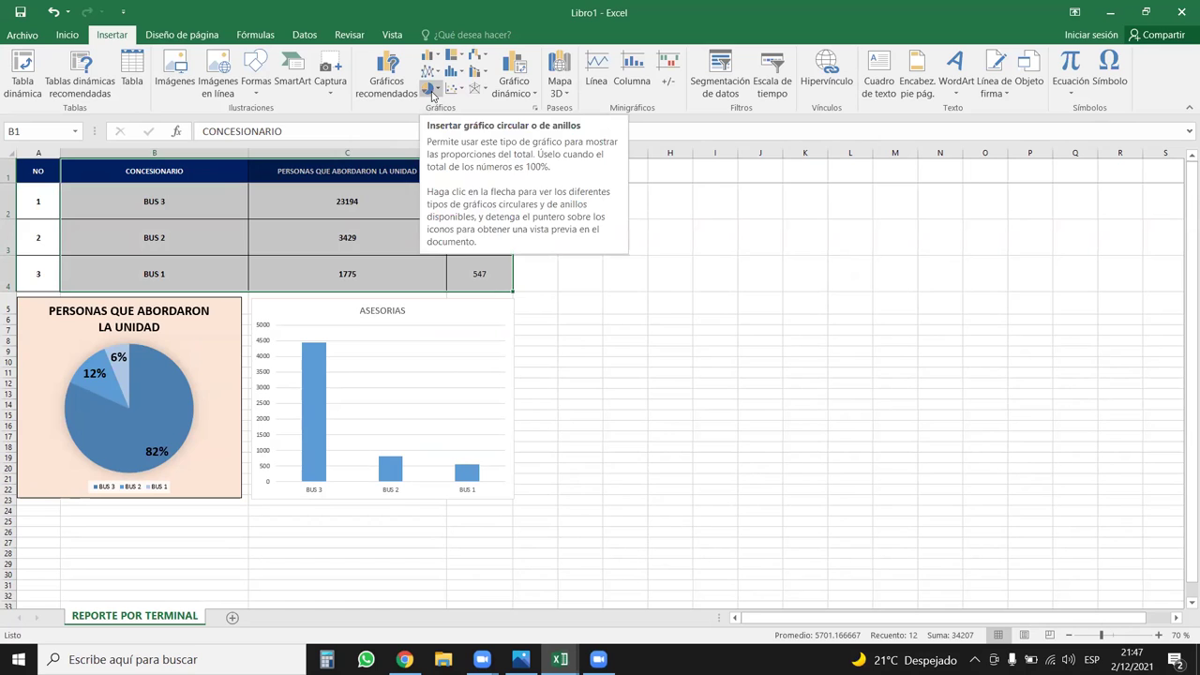
{"action": "left_click", "coordinate": [435, 92]}
{"action": "left_click", "coordinate": [440, 134]}
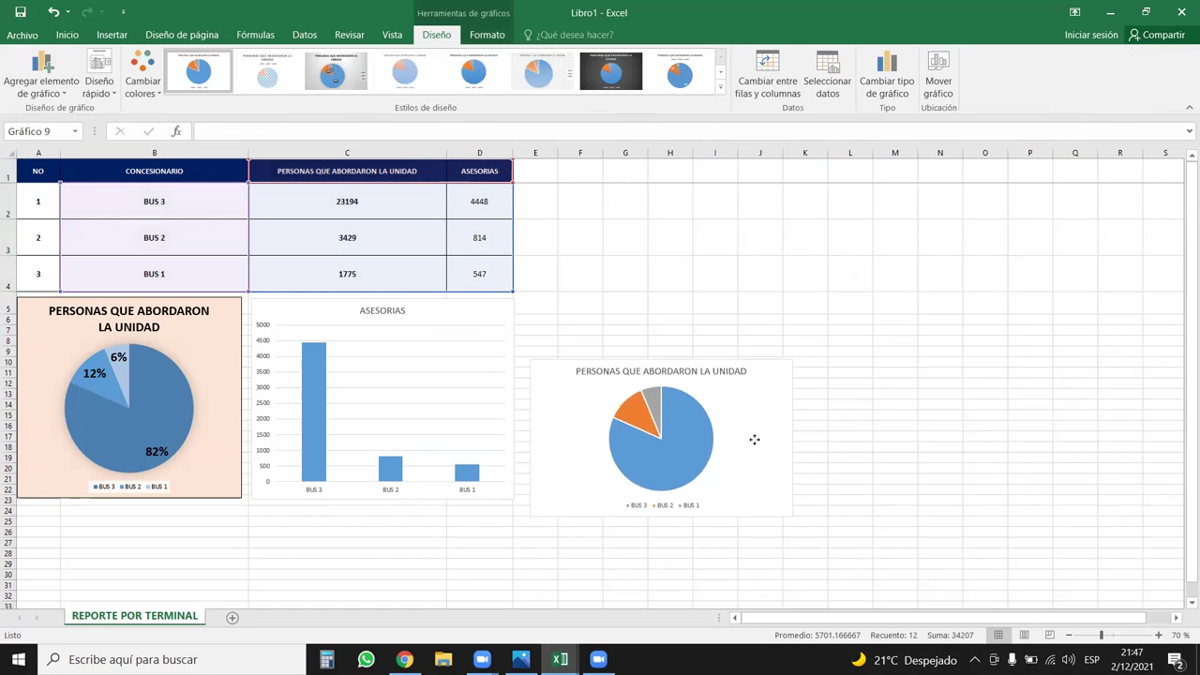
{"action": "left_click_drag", "start_coordinate": [754, 439], "coordinate": [757, 449]}
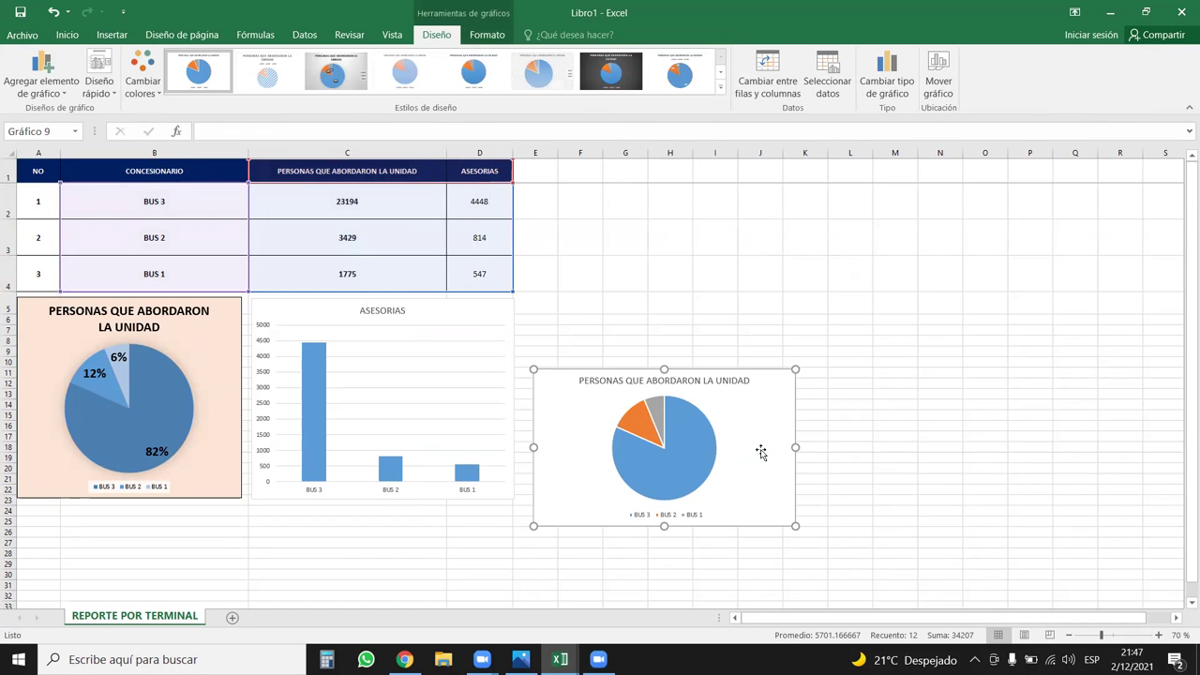
{"action": "key", "text": "Delete"}
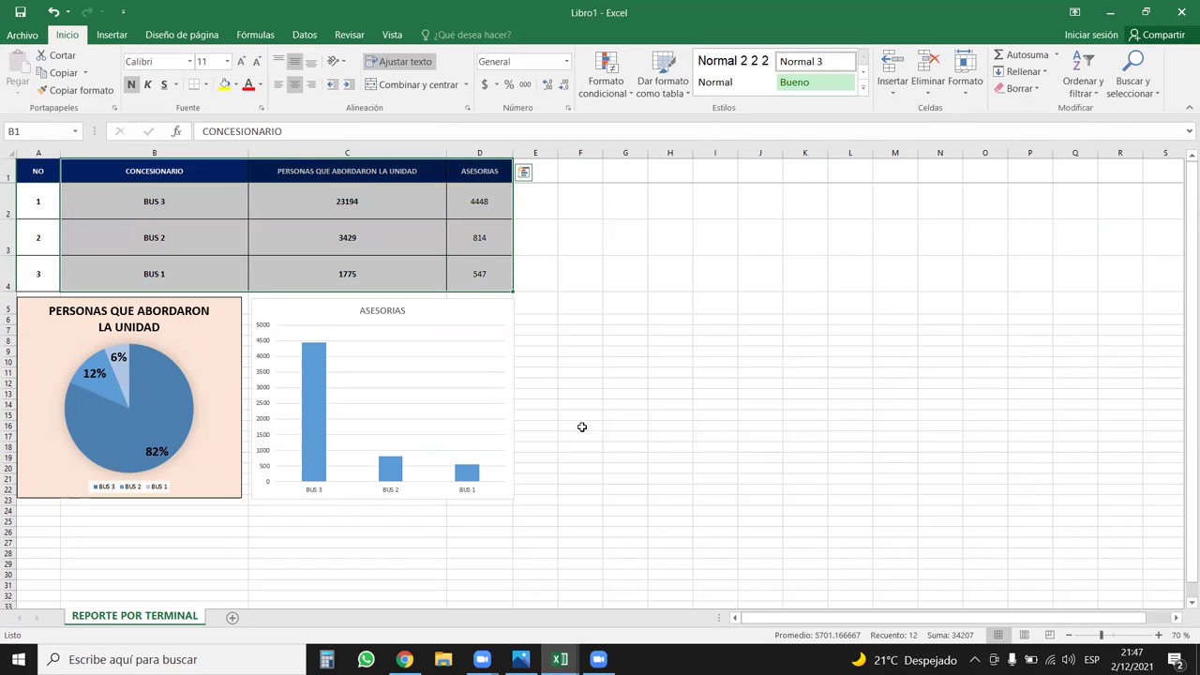
{"action": "left_click", "coordinate": [112, 35]}
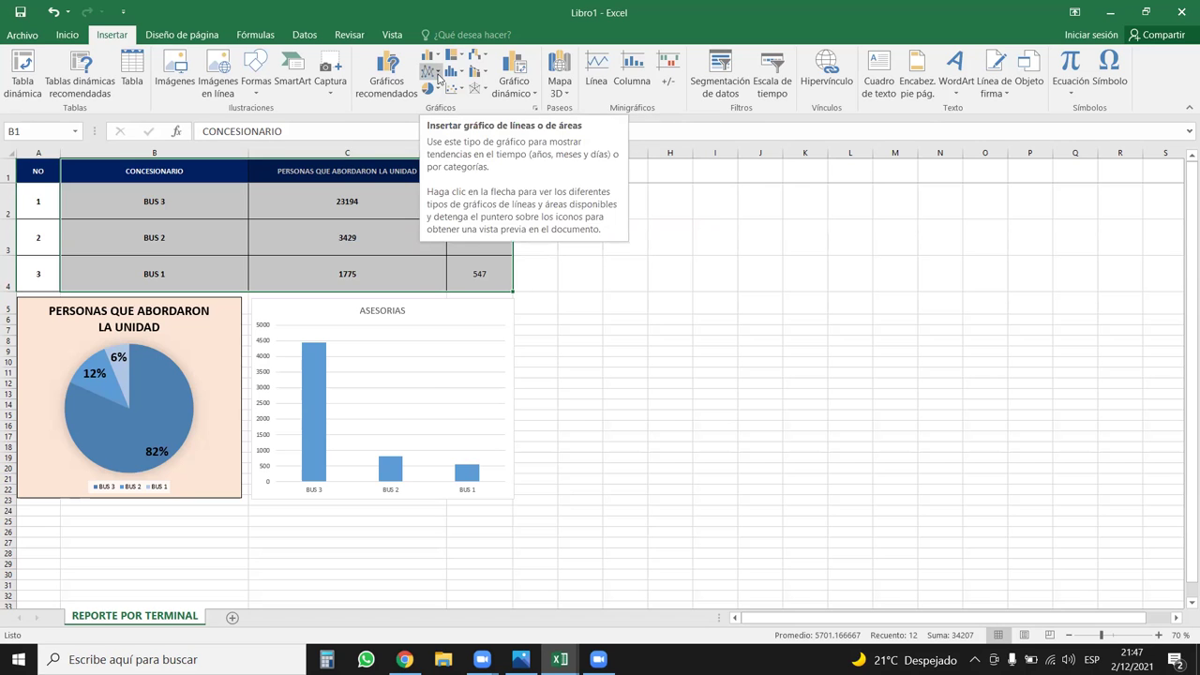
{"action": "left_click", "coordinate": [433, 73]}
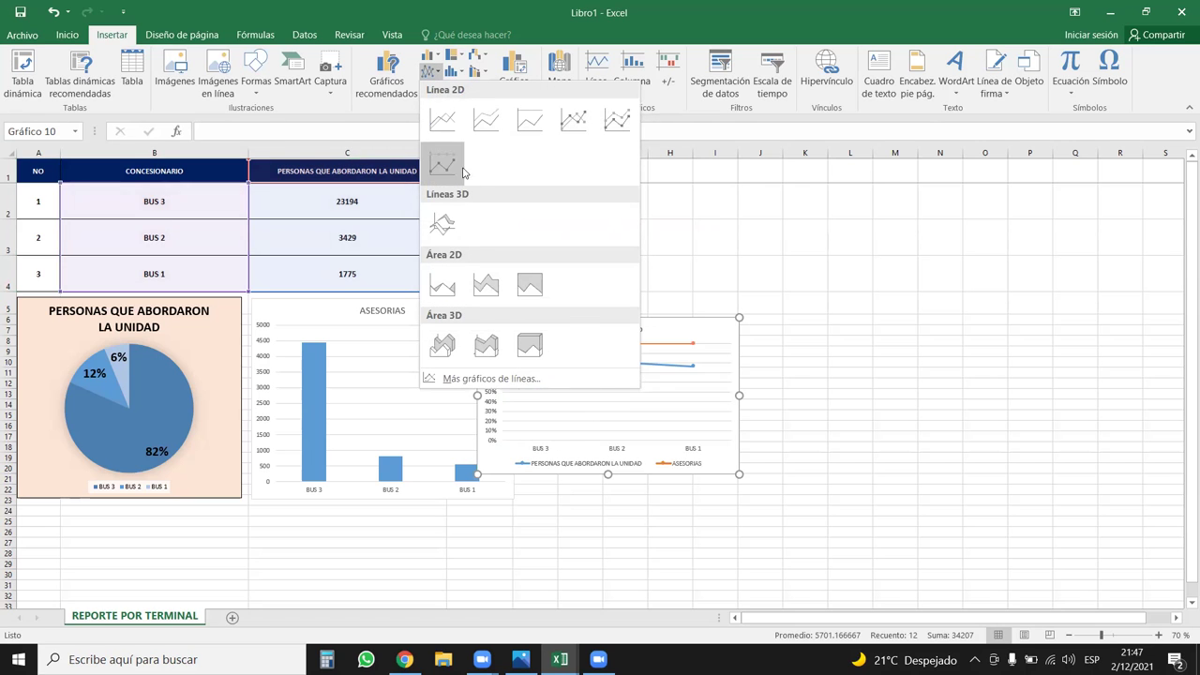
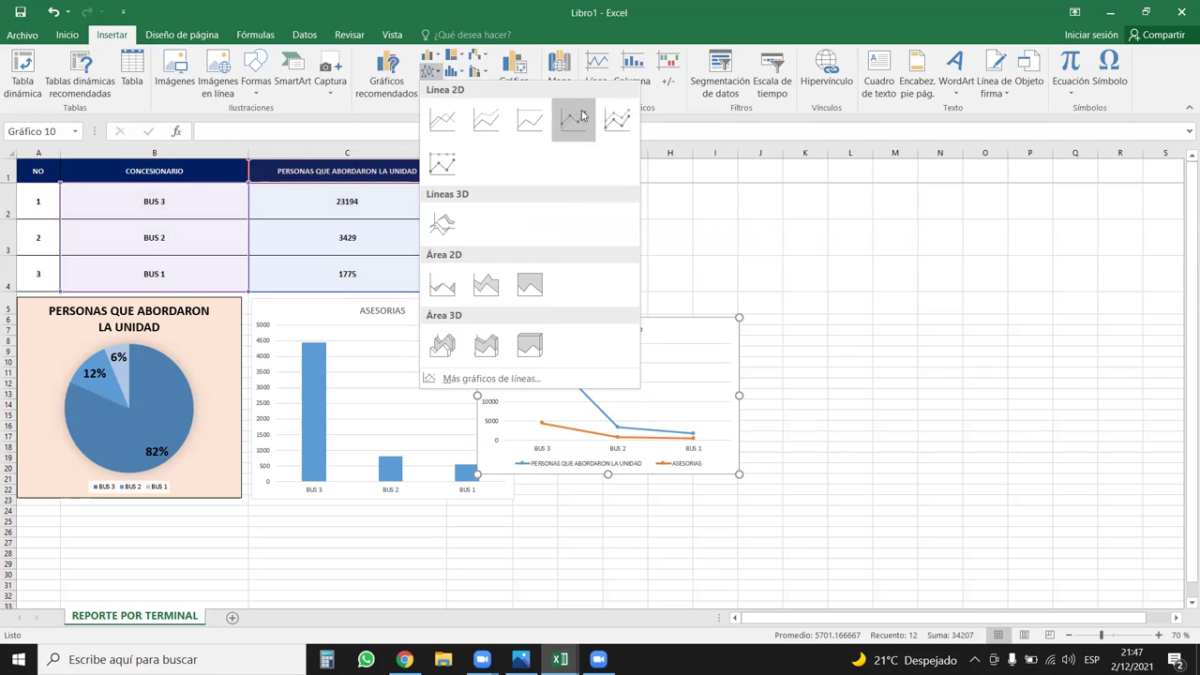
Change the chart to a 2-D clustered bar chart, then move and enlarge it beside the table
{"action": "left_click", "coordinate": [433, 54]}
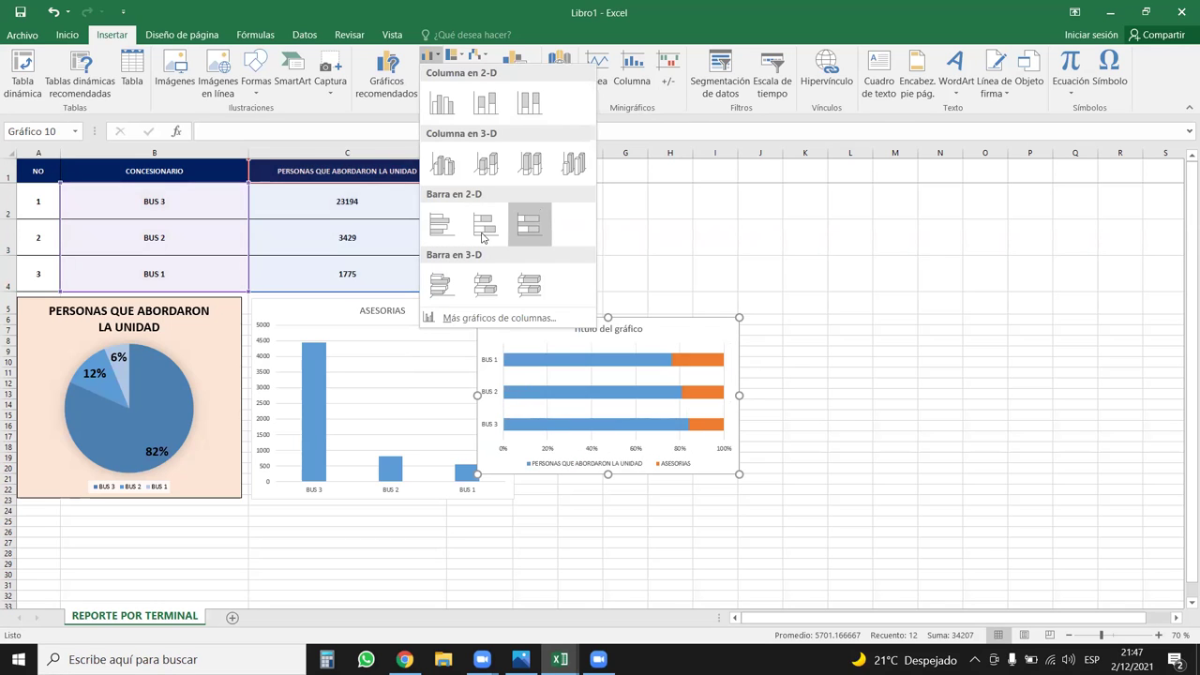
{"action": "left_click", "coordinate": [435, 237]}
{"action": "mouse_move", "coordinate": [537, 339]}
{"action": "left_mouse_down"}
{"action": "mouse_move", "coordinate": [586, 194]}
{"action": "mouse_move", "coordinate": [581, 210]}
{"action": "left_mouse_up"}
{"action": "left_click_drag", "start_coordinate": [785, 347], "coordinate": [961, 504]}
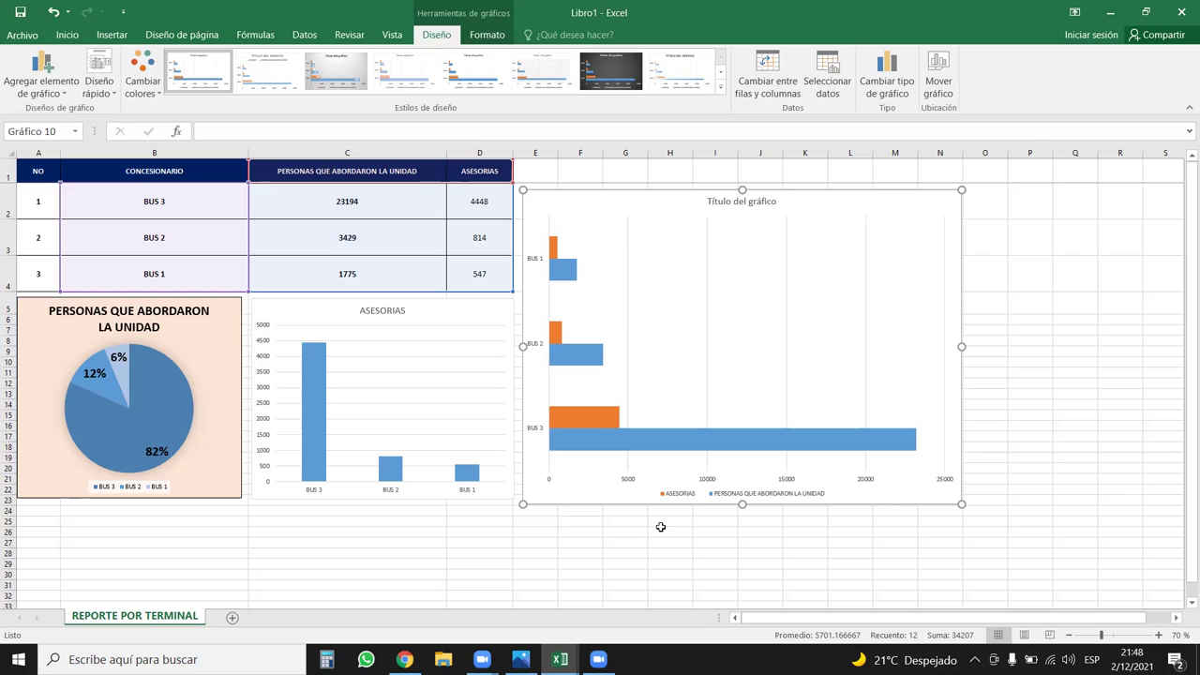
{"action": "left_click", "coordinate": [390, 199]}
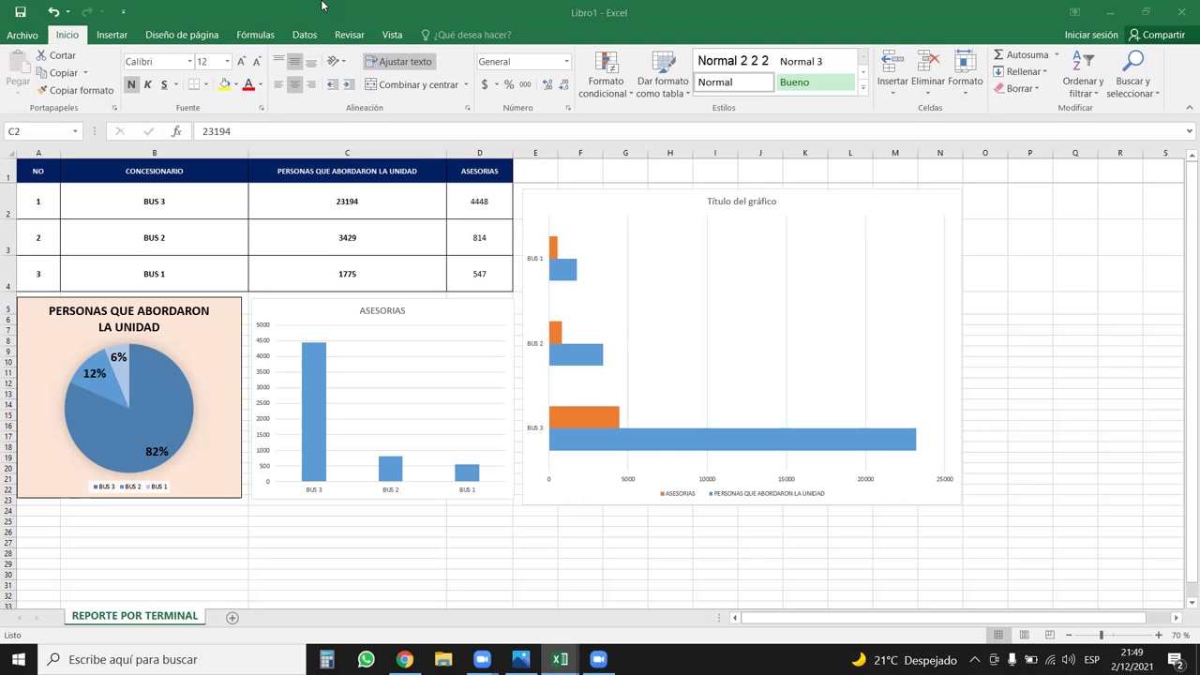
Replace the bar chart's placeholder title with 'ASESORIAS A PASAJEROS POR CONCESIONARIO' on one line
{"action": "left_click", "coordinate": [840, 211]}
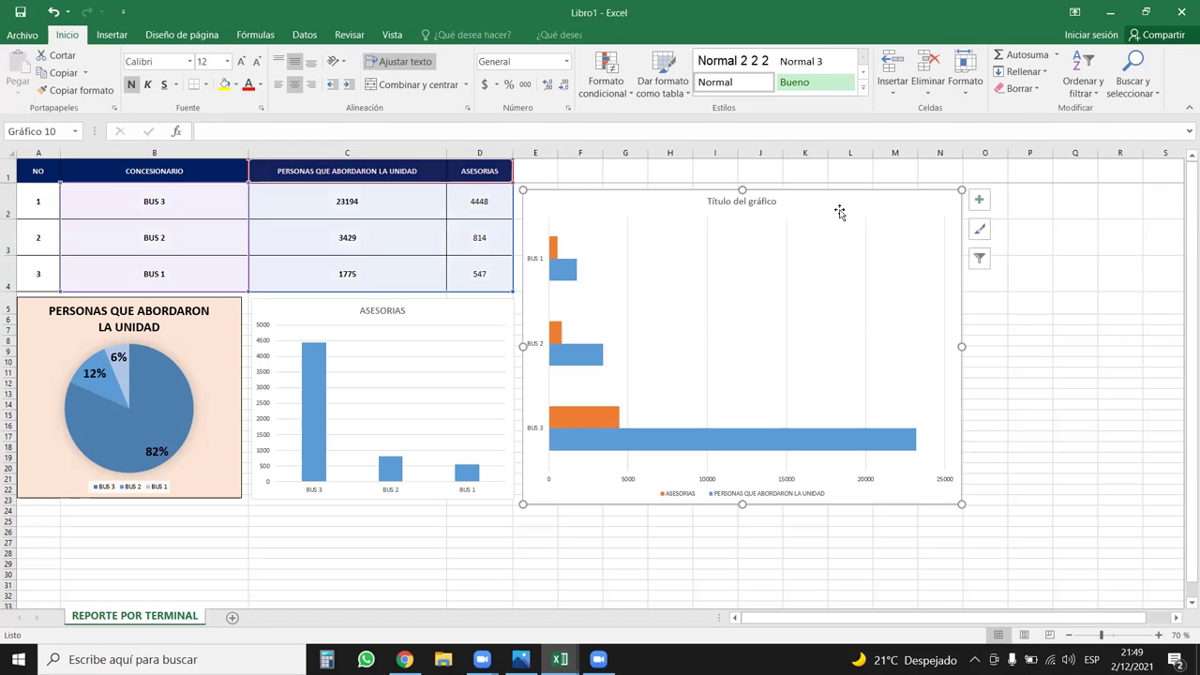
{"action": "left_click", "coordinate": [739, 200]}
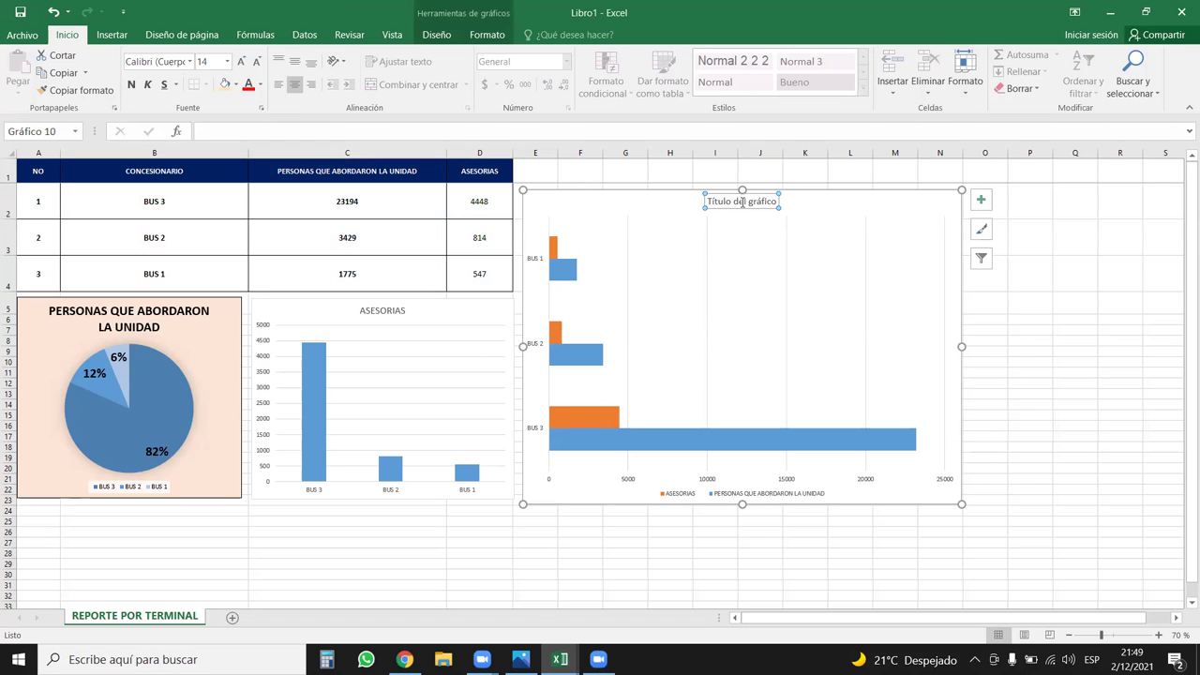
{"action": "double_click", "coordinate": [742, 201]}
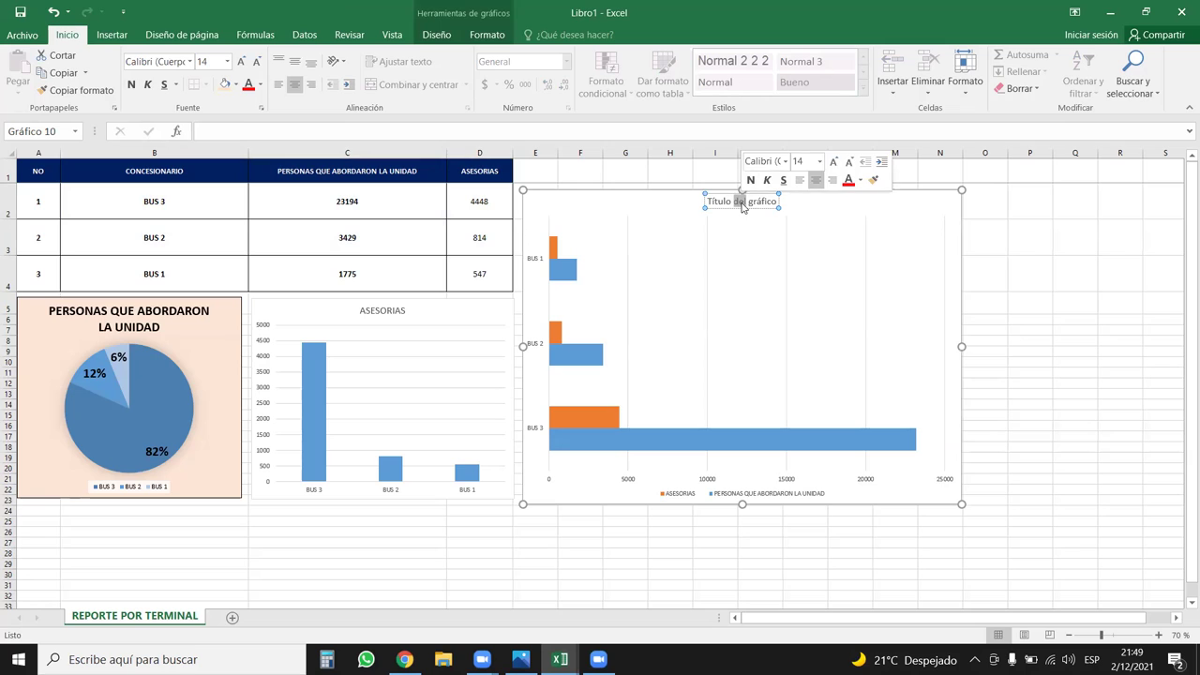
{"action": "key", "text": "Delete"}
{"action": "key", "text": "Delete"}
{"action": "key", "text": "Delete"}
{"action": "key", "text": "Delete"}
{"action": "key", "text": "Delete"}
{"action": "key", "text": "Delete"}
{"action": "key", "text": "Delete"}
{"action": "key", "text": "Delete"}
{"action": "key", "text": "Delete"}
{"action": "key", "text": "Delete"}
{"action": "key", "text": "BackSpace"}
{"action": "key", "text": "BackSpace"}
{"action": "key", "text": "BackSpace"}
{"action": "key", "text": "BackSpace"}
{"action": "key", "text": "BackSpace"}
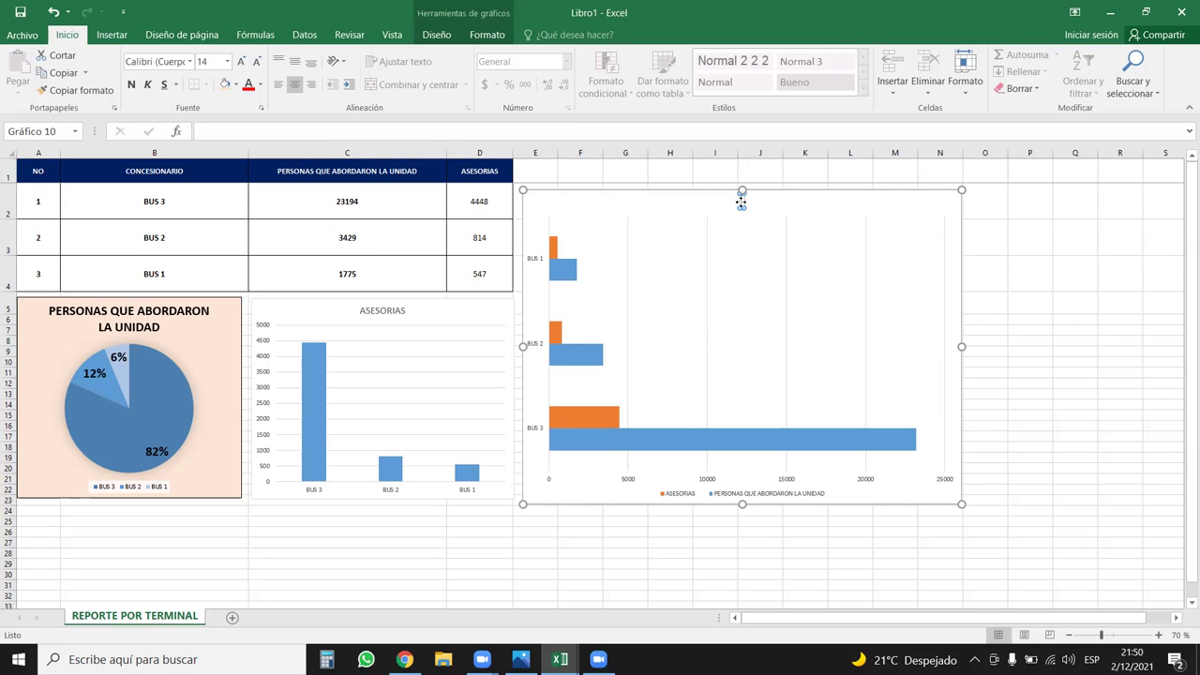
{"action": "type", "text": "ASESORIAS A PERSONAS"}
{"action": "key", "text": "BackSpace"}
{"action": "key", "text": "BackSpace"}
{"action": "key", "text": "BackSpace"}
{"action": "key", "text": "BackSpace"}
{"action": "key", "text": "BackSpace"}
{"action": "key", "text": "BackSpace"}
{"action": "key", "text": "BackSpace"}
{"action": "key", "text": "BackSpace"}
{"action": "type", "text": "A PASAJEROS"}
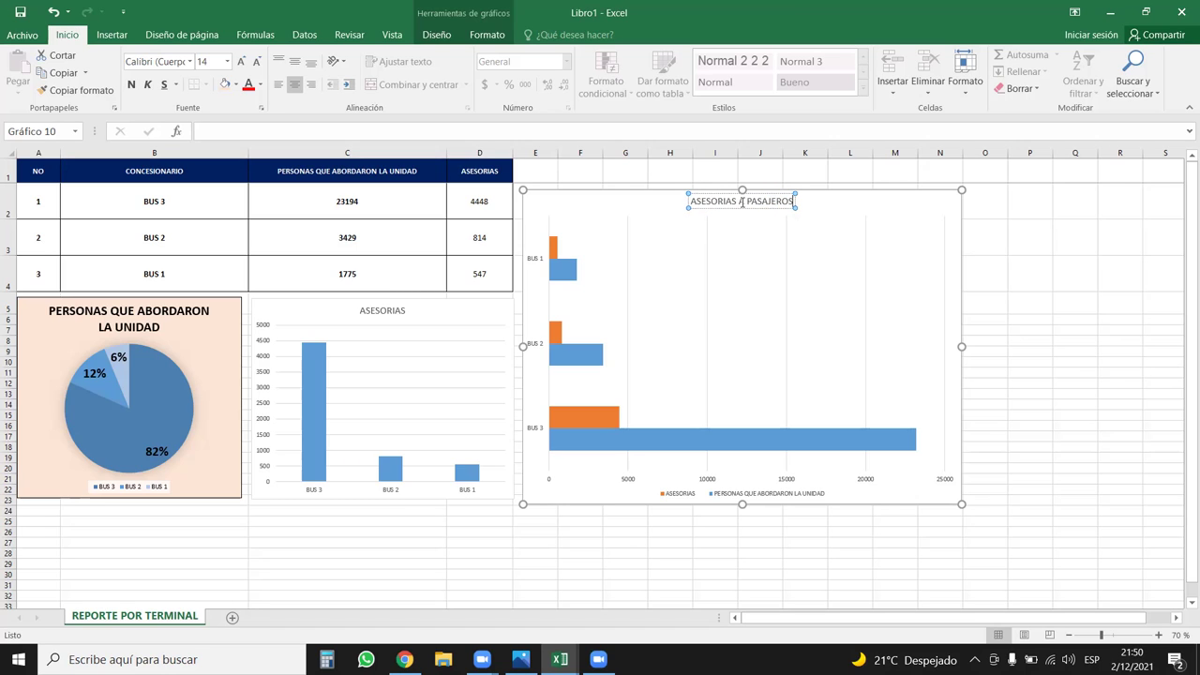
{"action": "type", "text": " POR CONCESIO"}
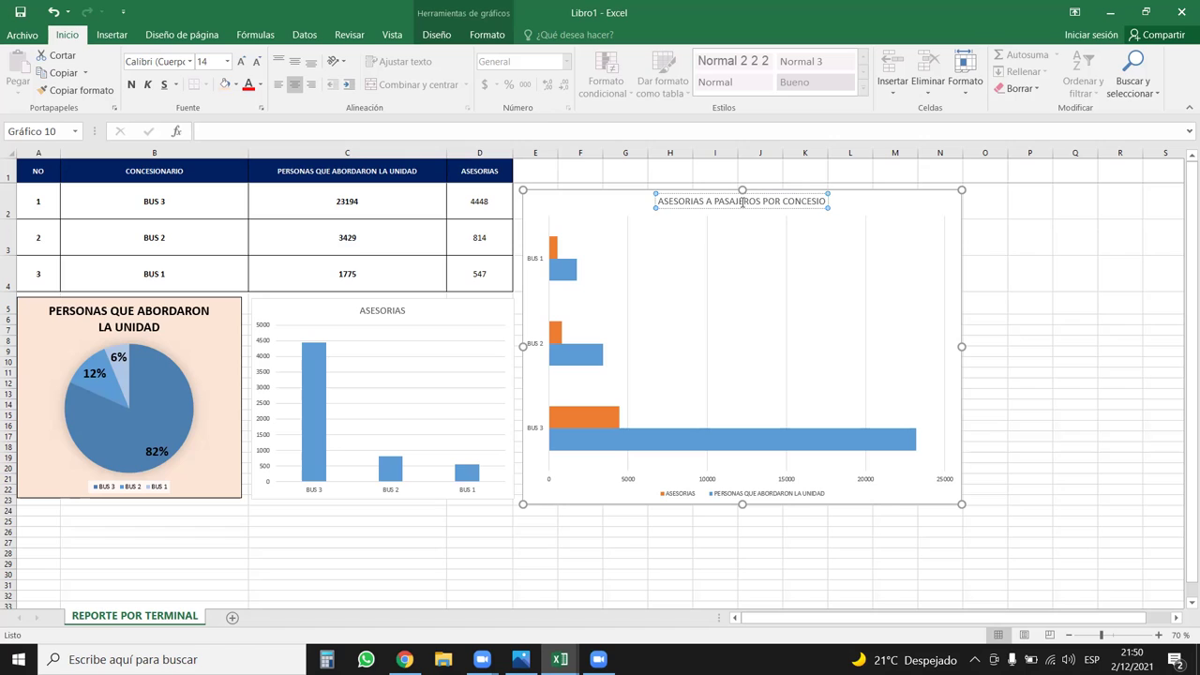
{"action": "type", "text": "NARIO"}
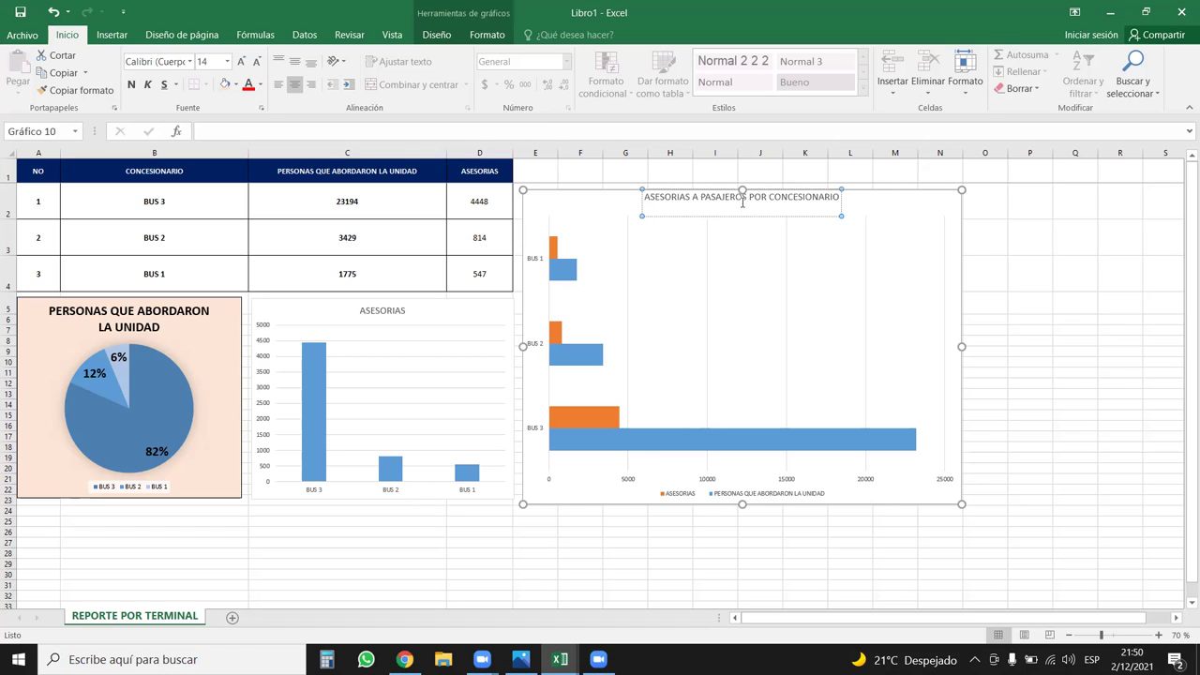
{"action": "key", "text": "BackSpace"}
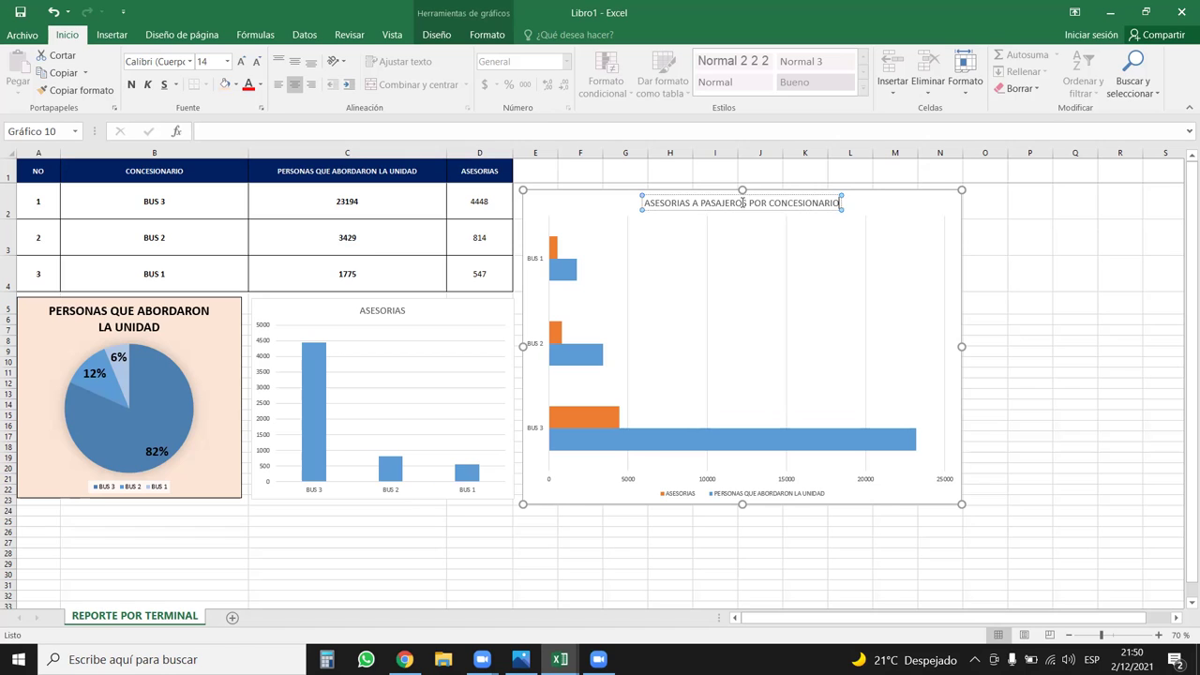
{"action": "left_click", "coordinate": [1001, 236]}
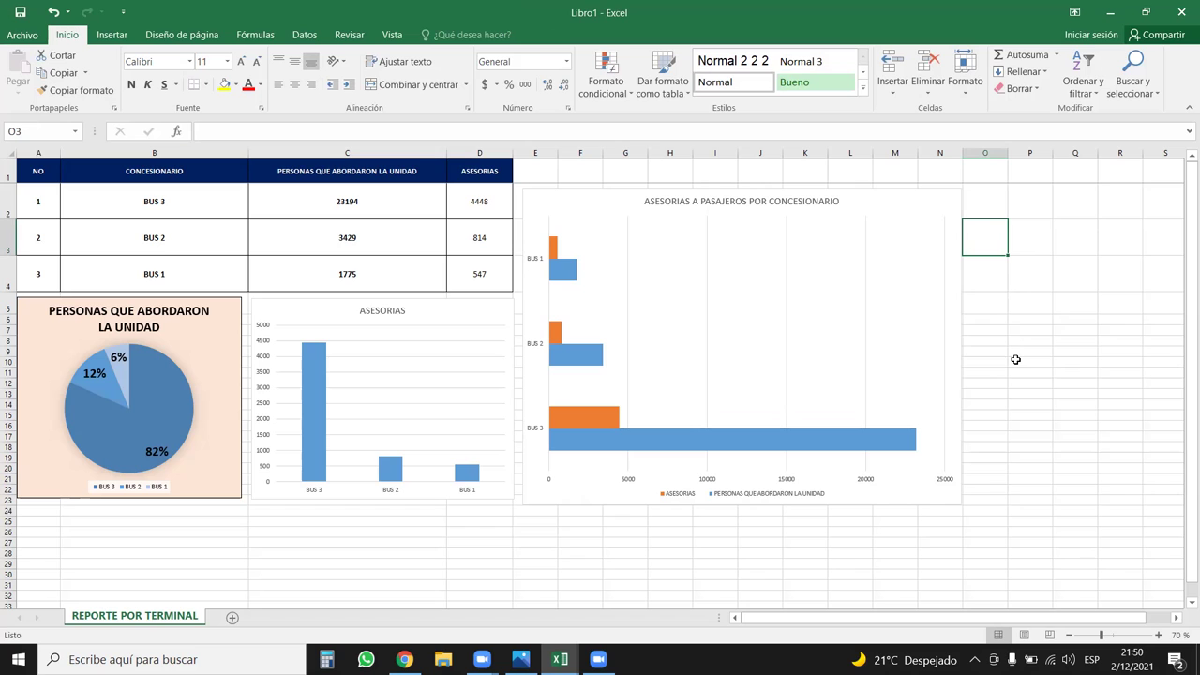
Select the bar chart and show its Chart Elements list
{"action": "left_click", "coordinate": [783, 202]}
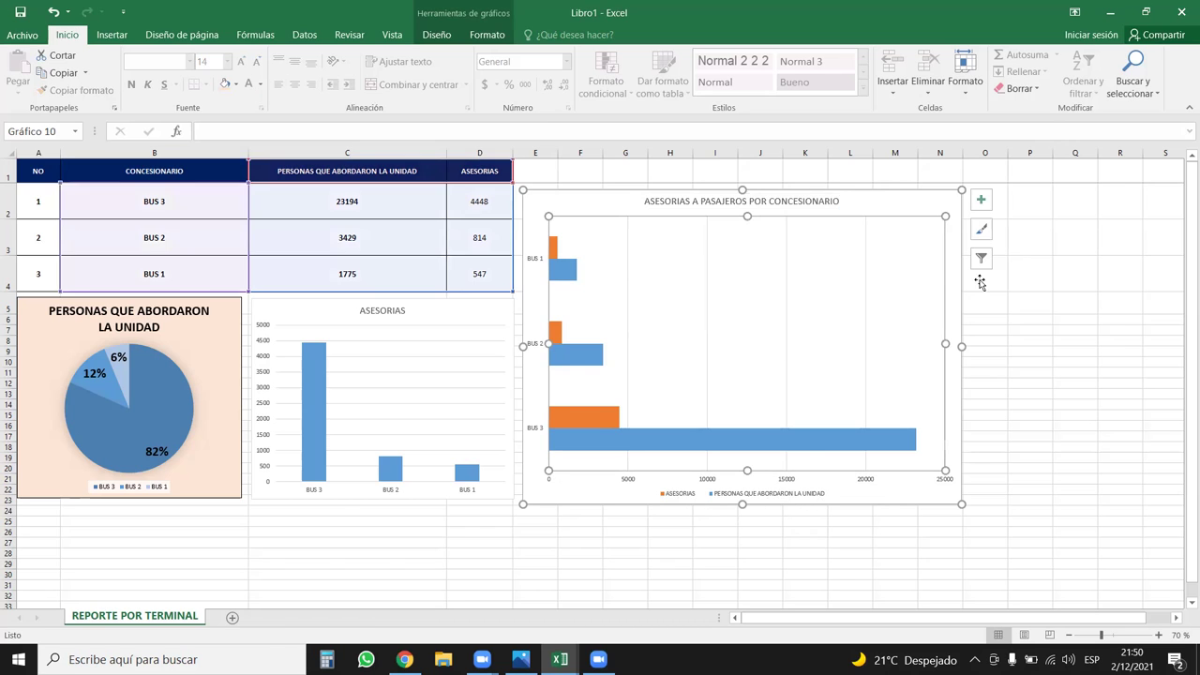
{"action": "left_click", "coordinate": [1048, 304]}
{"action": "left_click", "coordinate": [468, 309]}
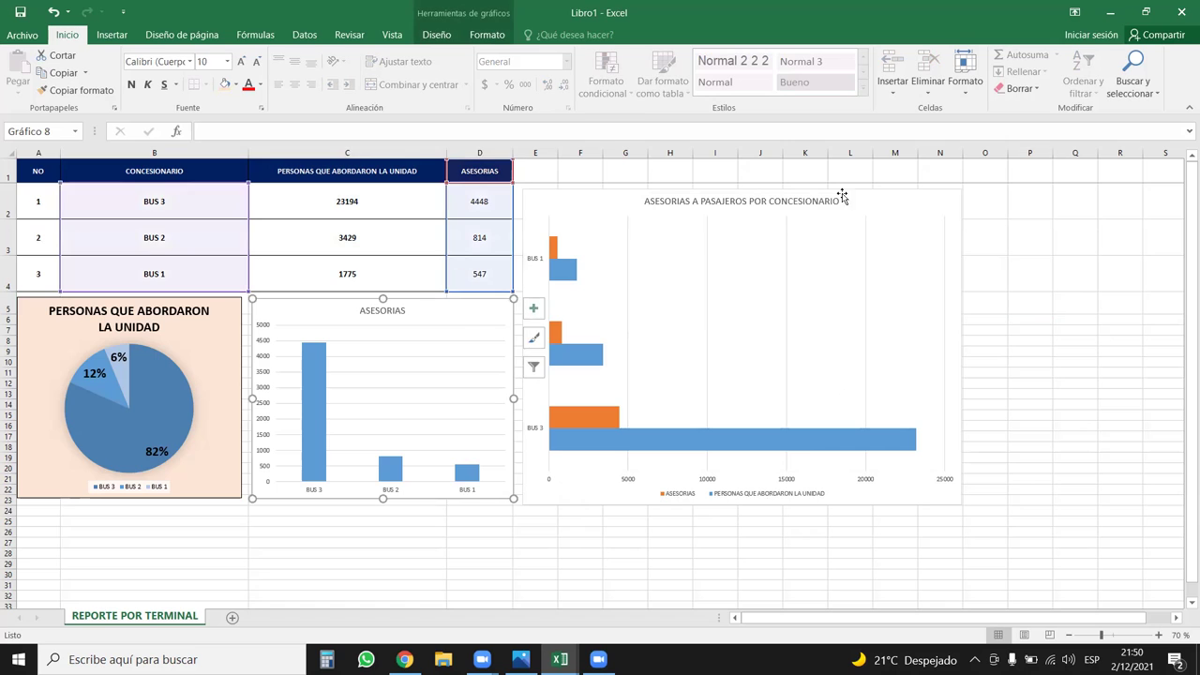
{"action": "left_click", "coordinate": [878, 203]}
{"action": "left_click", "coordinate": [979, 200]}
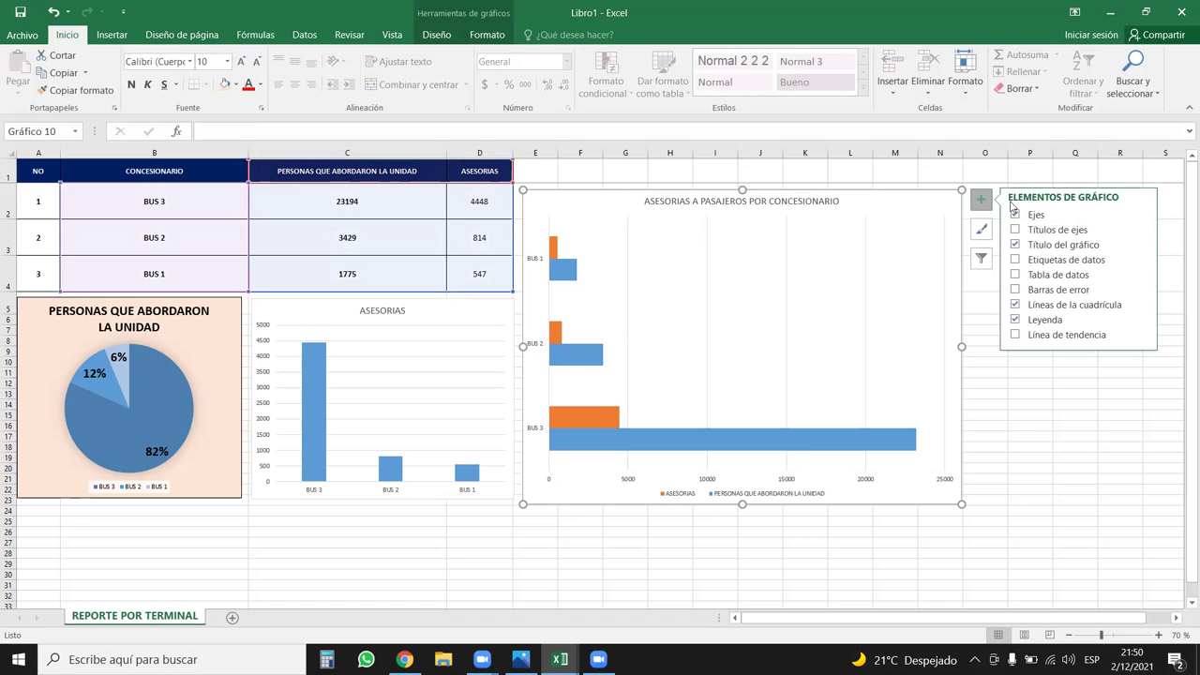
Try toggling the bar chart's axes and axis titles, leaving the axes visible
{"action": "left_click", "coordinate": [1140, 216]}
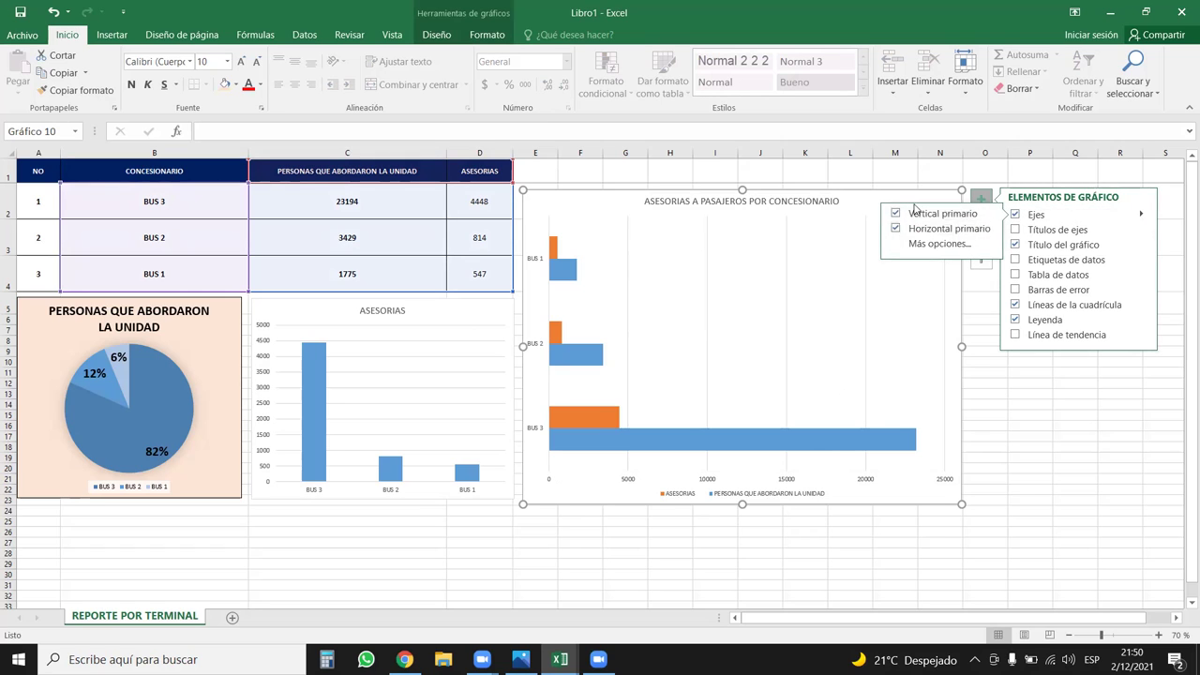
{"action": "left_click", "coordinate": [1016, 215]}
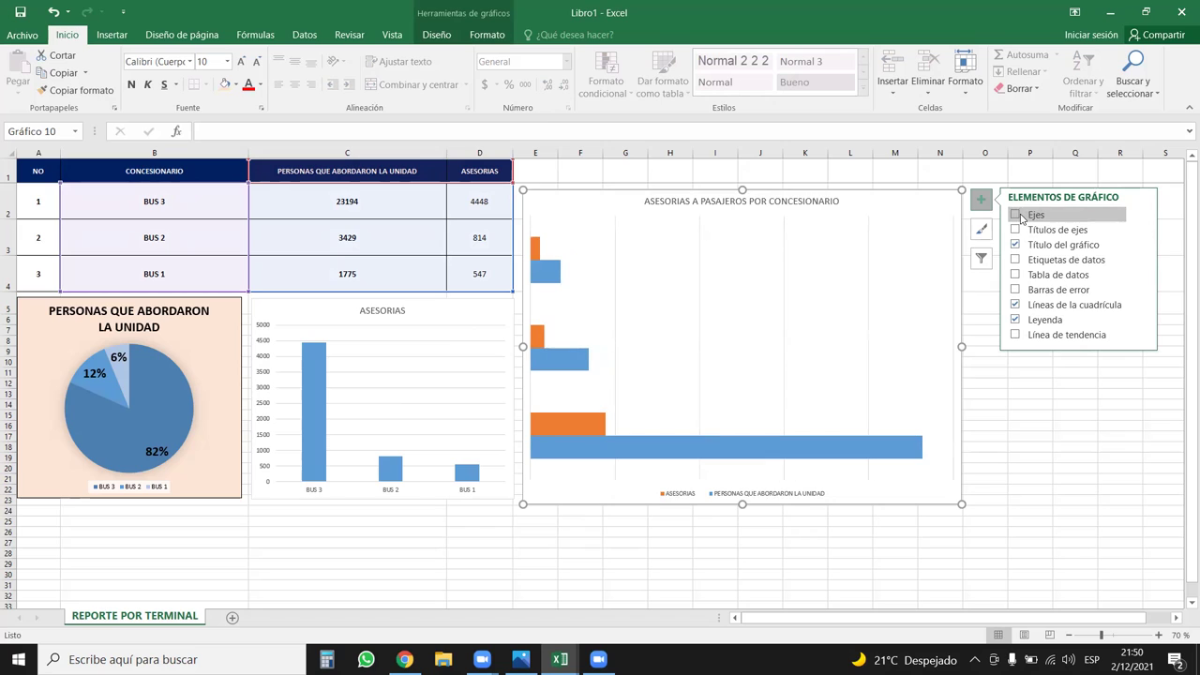
{"action": "left_click", "coordinate": [1015, 216]}
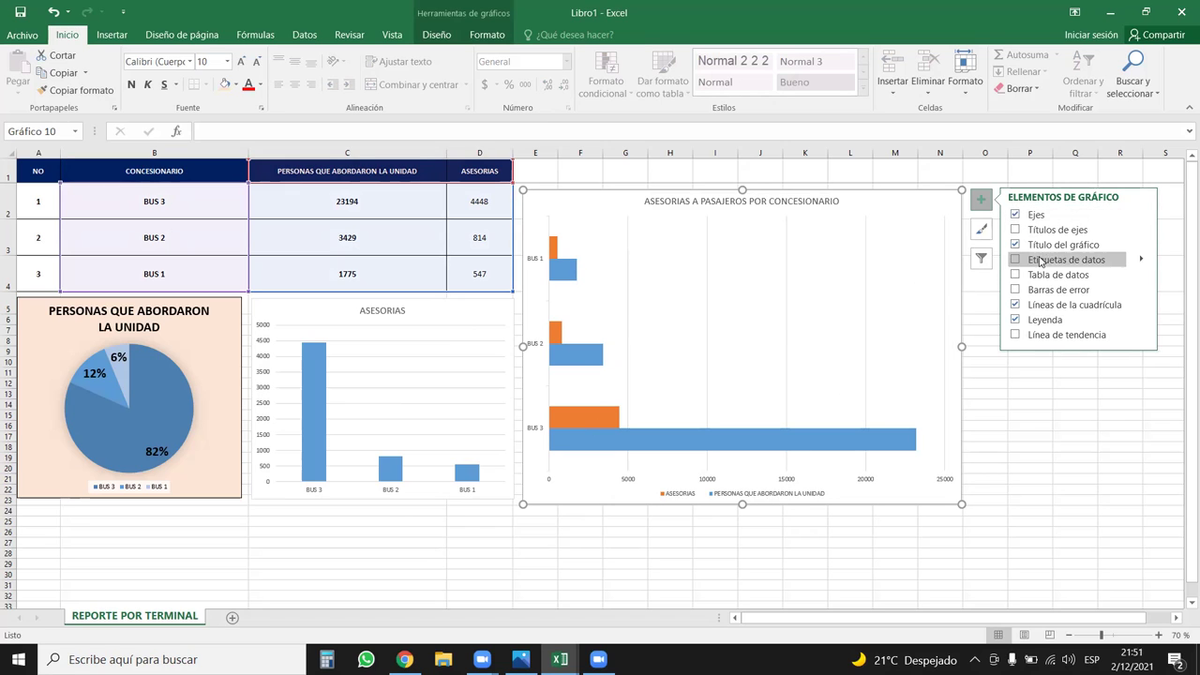
{"action": "left_click", "coordinate": [1015, 231]}
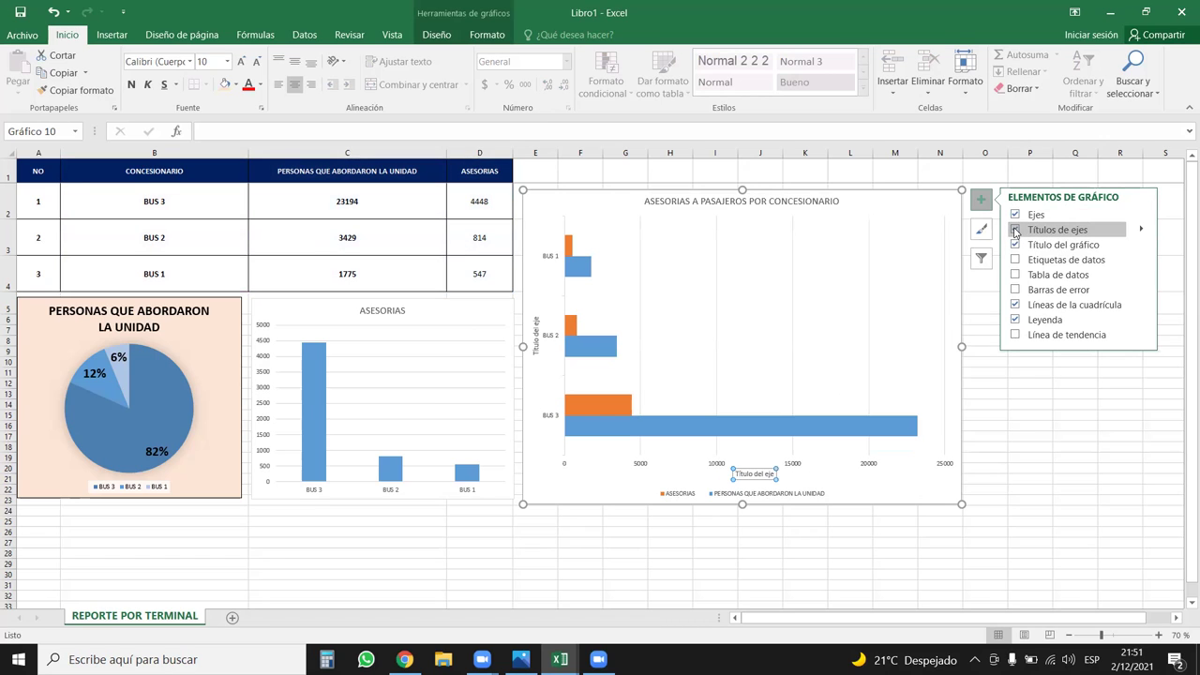
{"action": "left_click", "coordinate": [1015, 215]}
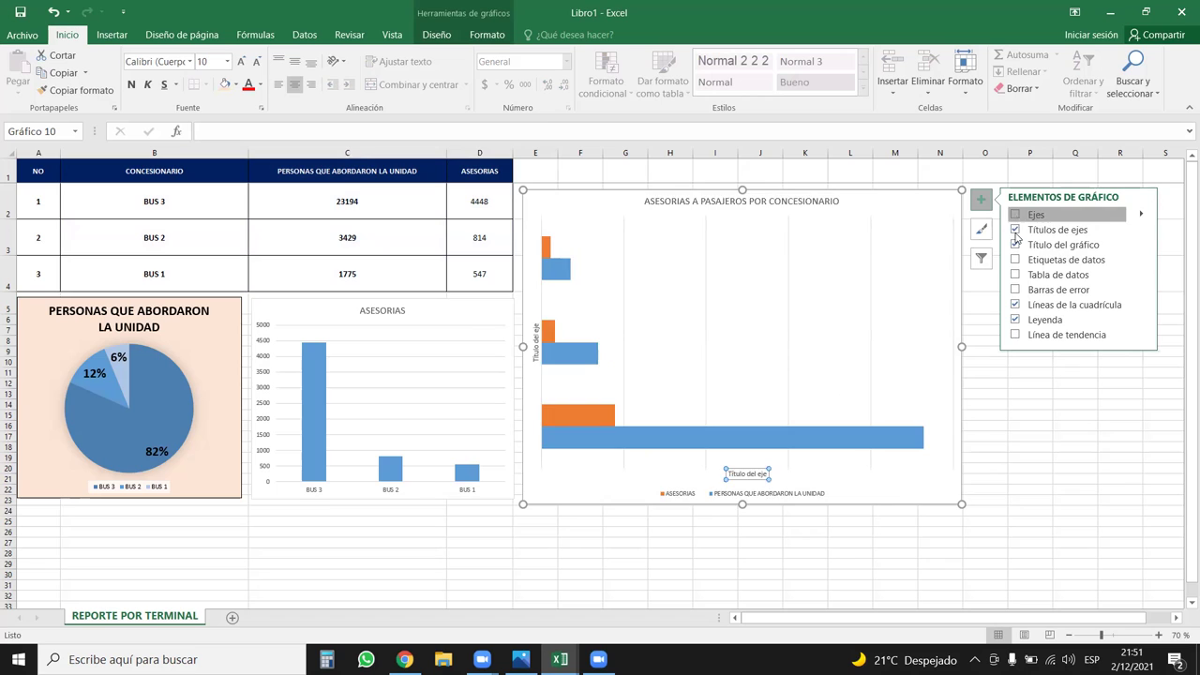
{"action": "left_click", "coordinate": [1015, 215]}
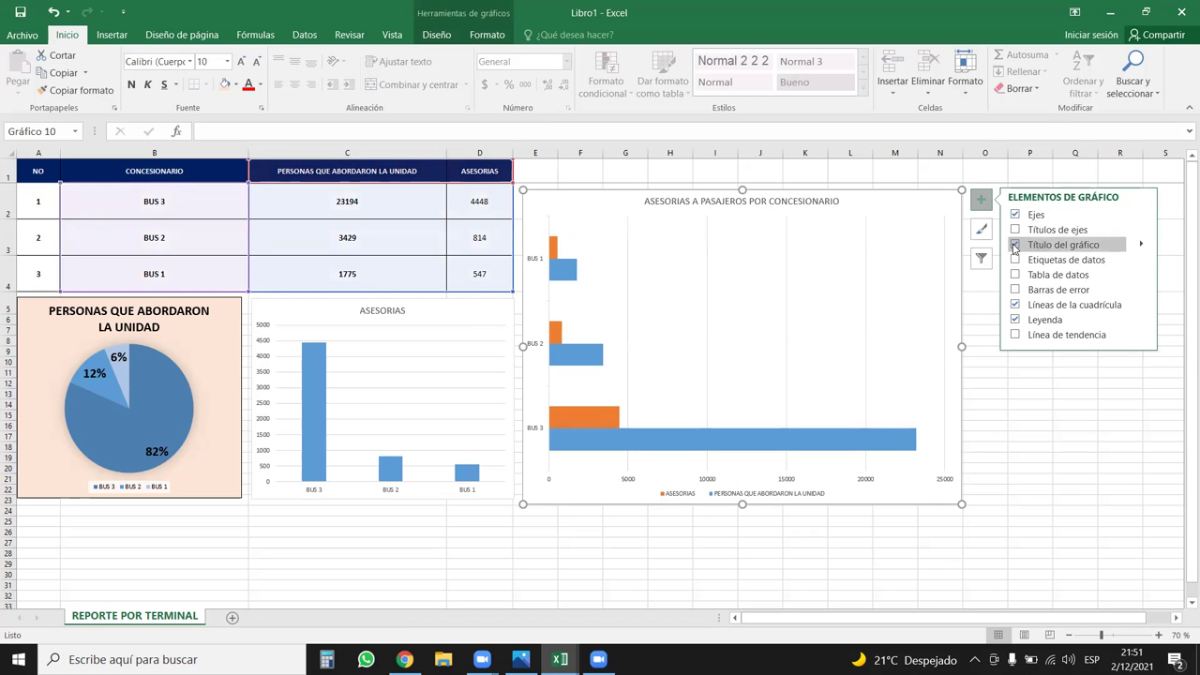
Restore the original chart title, keep the gridlines, and put the legend on the right
{"action": "left_click", "coordinate": [1015, 246]}
{"action": "left_click", "coordinate": [1015, 245]}
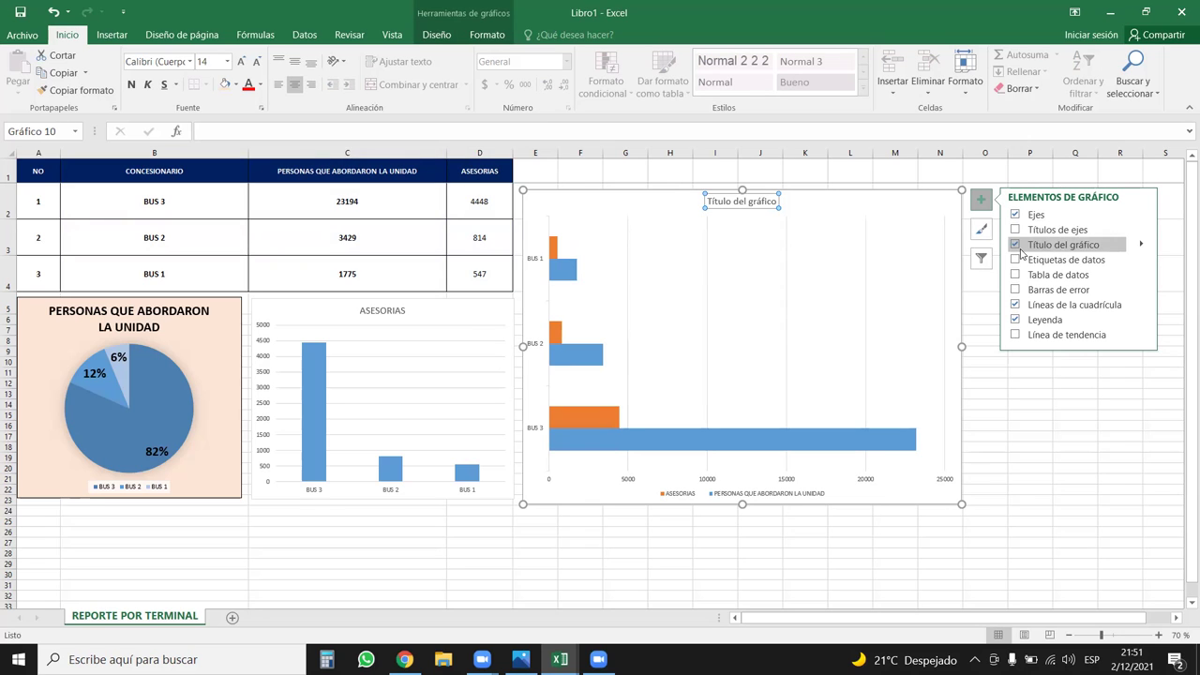
{"action": "key", "text": "ctrl+z"}
{"action": "key", "text": "ctrl+z"}
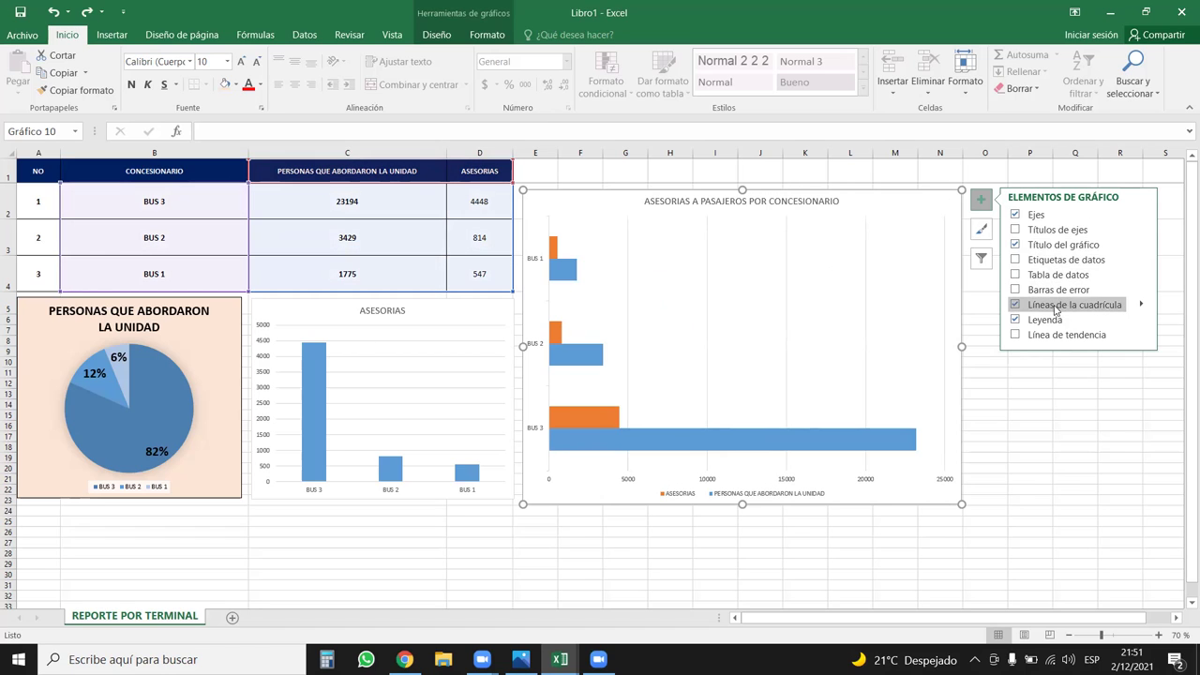
{"action": "left_click", "coordinate": [1016, 305]}
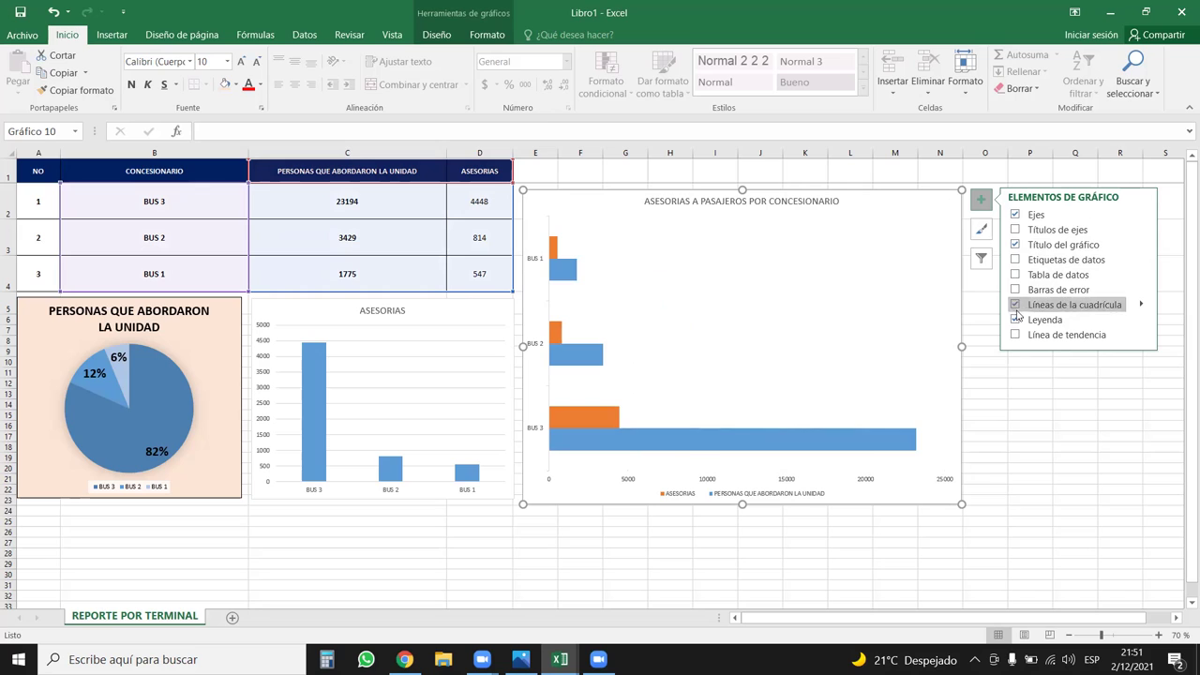
{"action": "left_click", "coordinate": [1016, 305]}
{"action": "left_click", "coordinate": [1016, 321]}
{"action": "left_click", "coordinate": [1016, 320]}
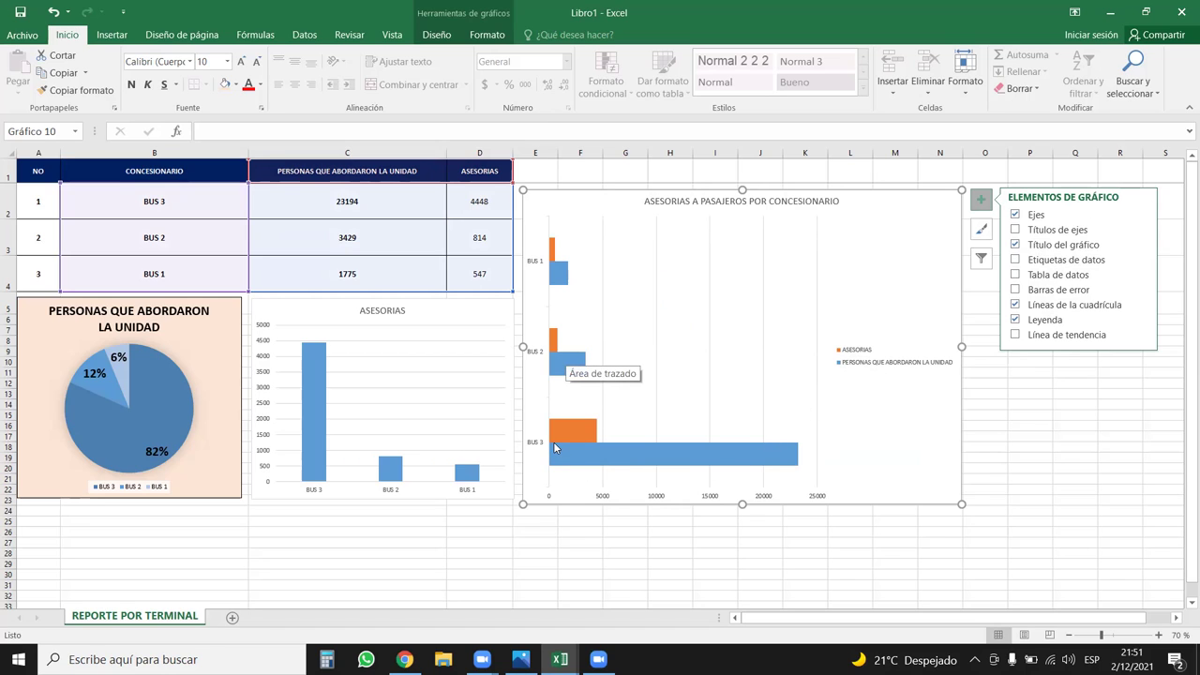
{"action": "mouse_move", "coordinate": [558, 459]}
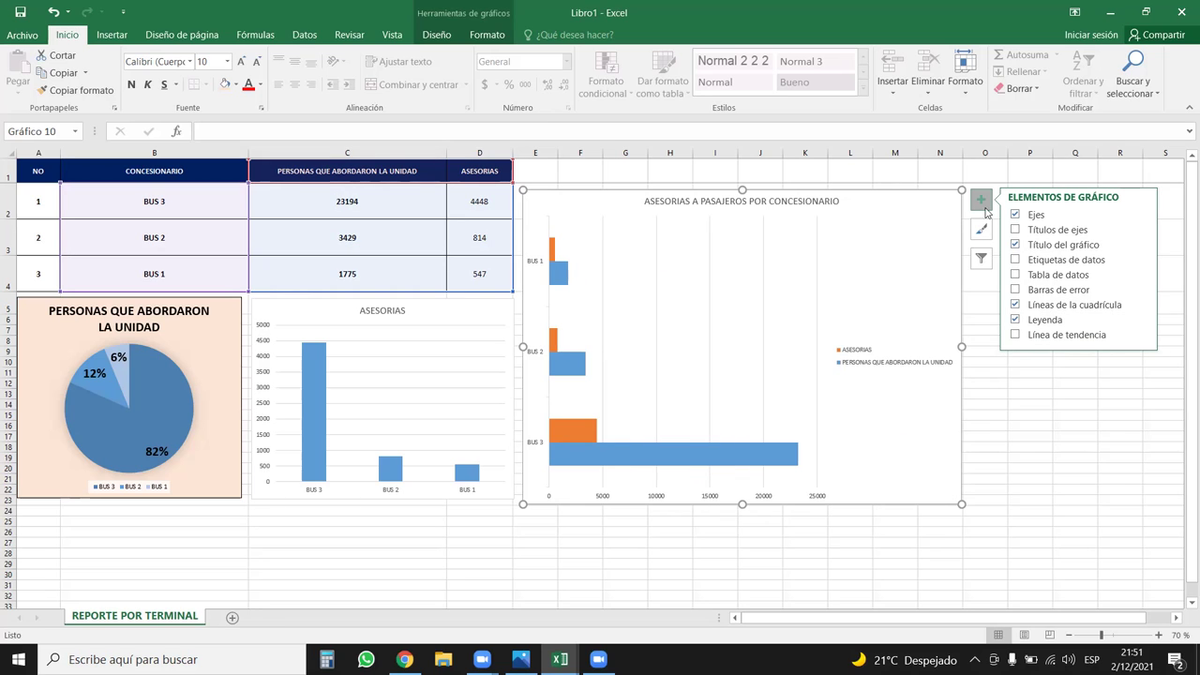
Apply the dark chart style and the grey-and-blue colour palette to the bar chart
{"action": "left_click", "coordinate": [982, 229]}
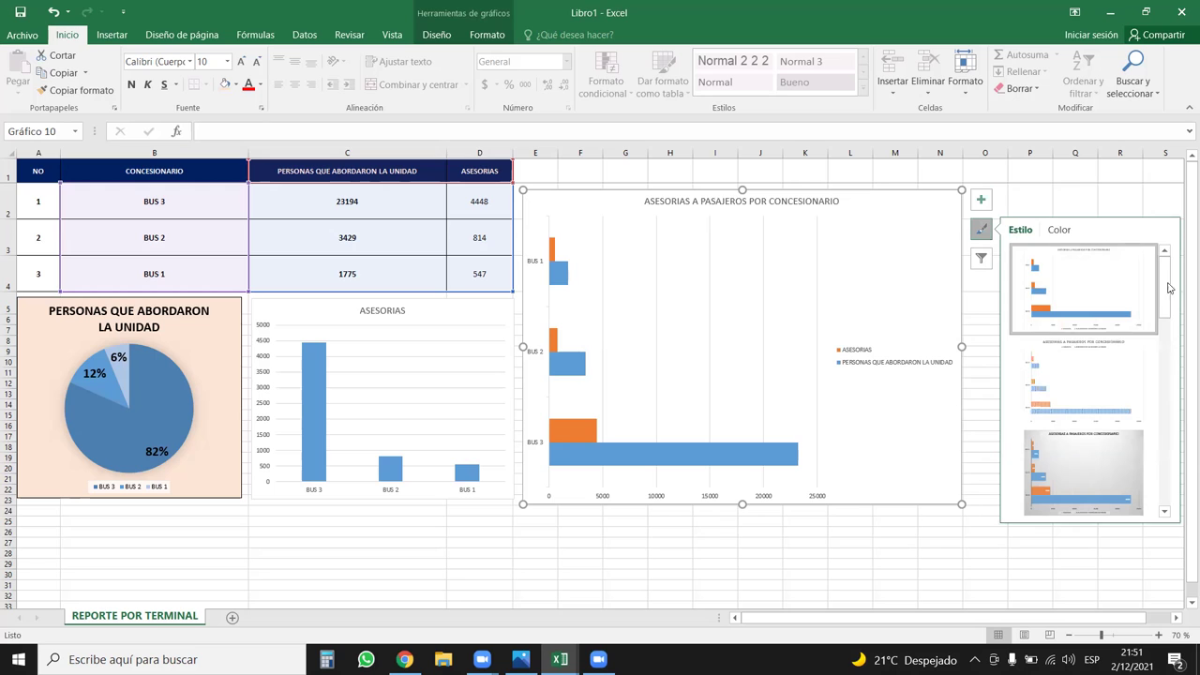
{"action": "scroll", "coordinate": [1098, 328], "scroll_direction": "down", "scroll_amount": 3}
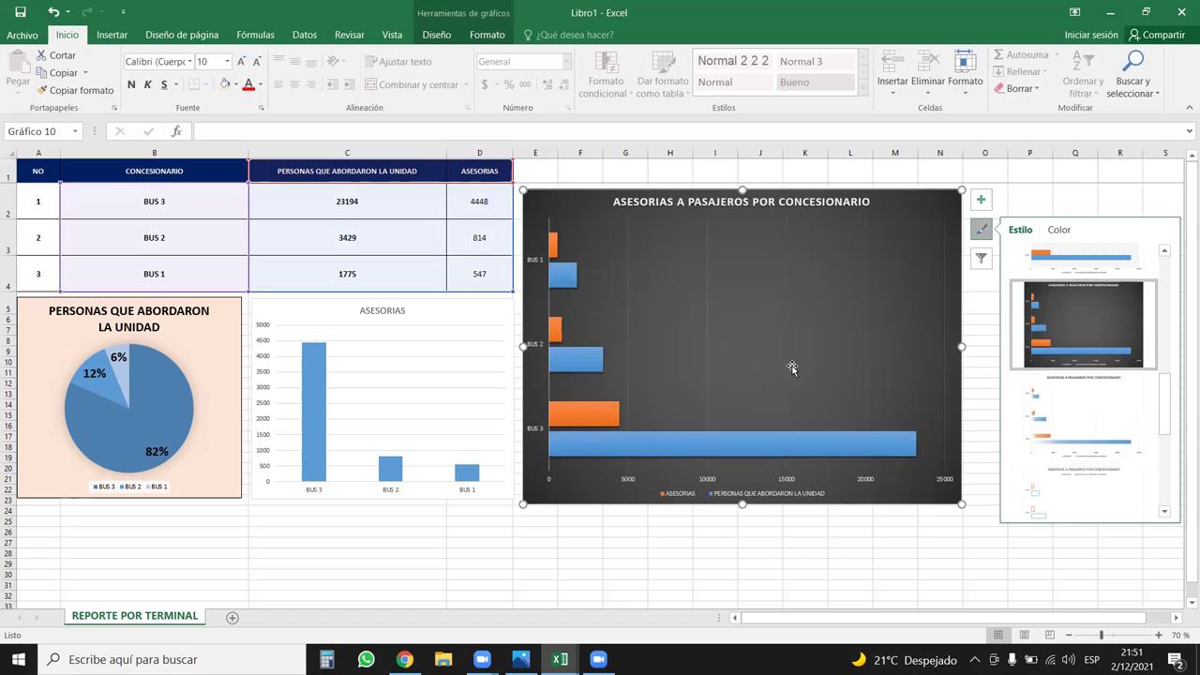
{"action": "left_click", "coordinate": [1062, 230]}
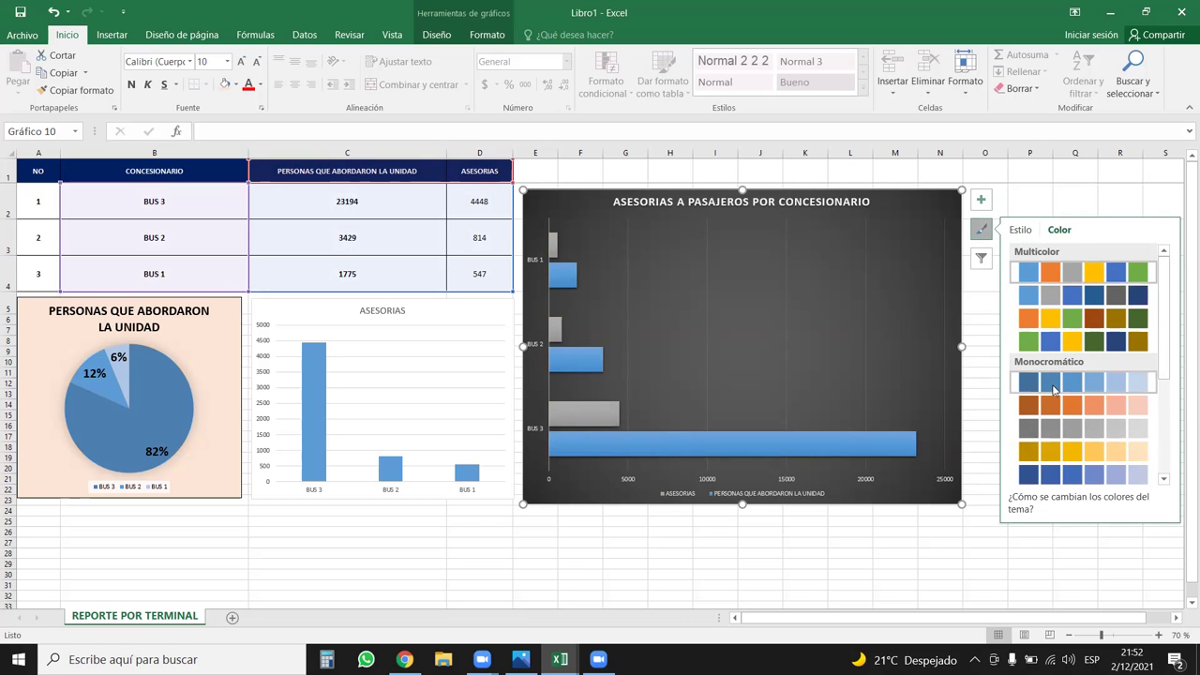
{"action": "left_click", "coordinate": [1060, 300]}
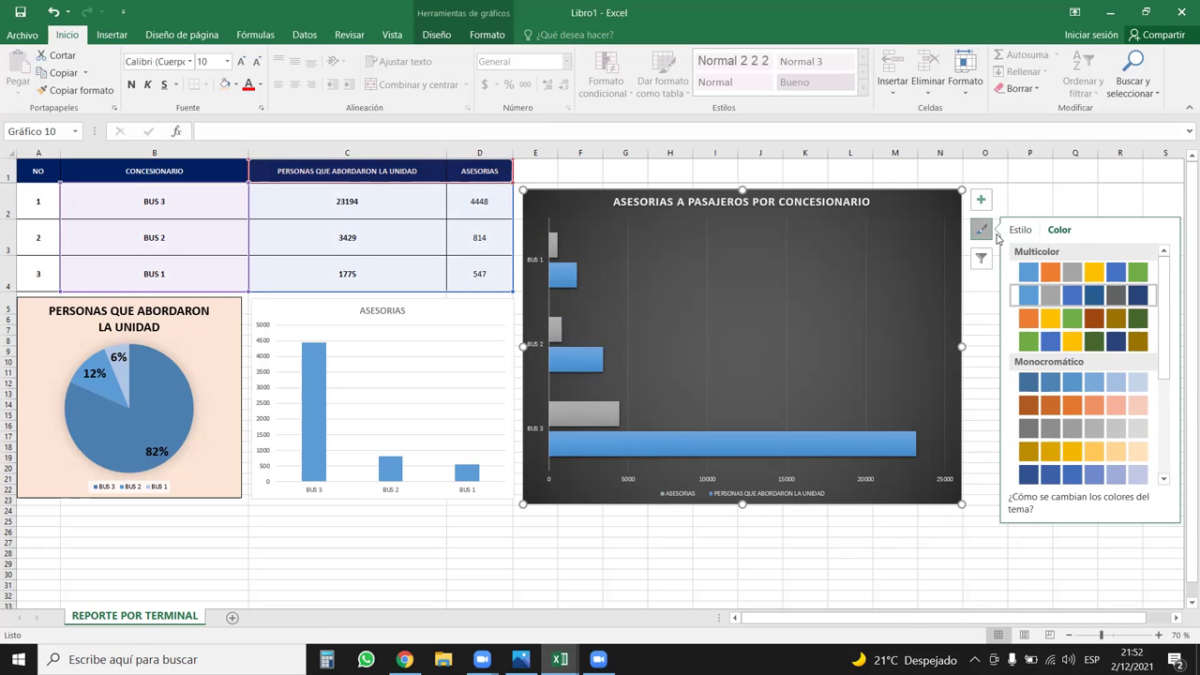
{"action": "left_click", "coordinate": [980, 259]}
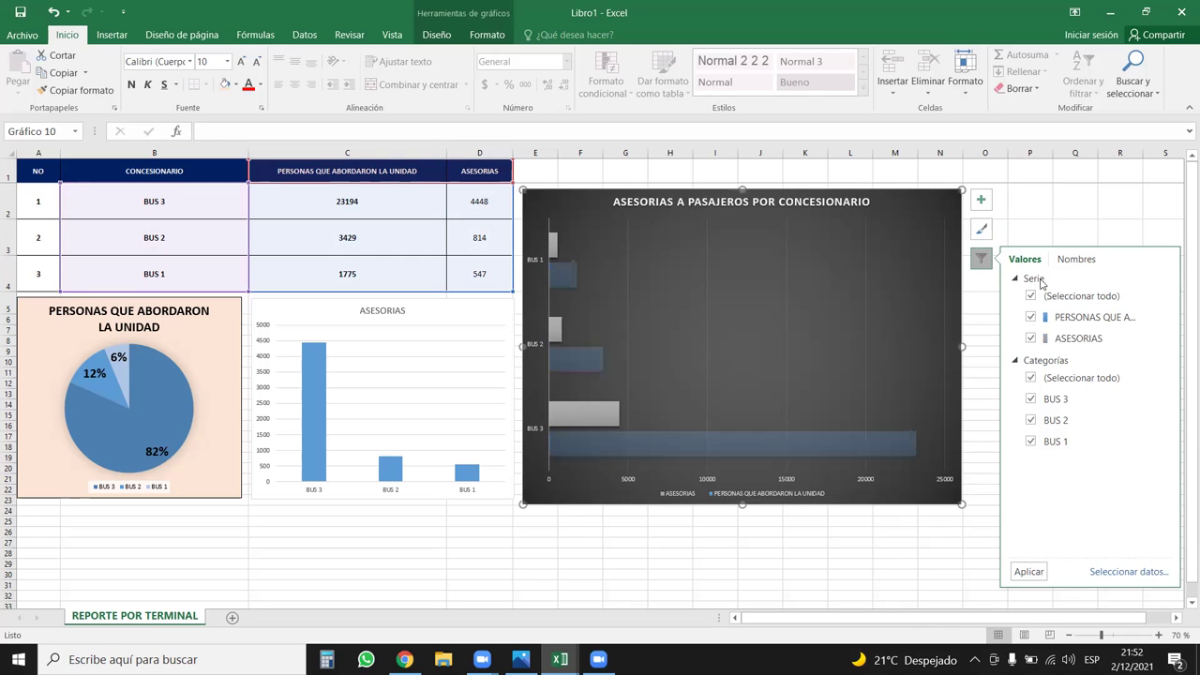
Nudge the bar chart slightly right and shrink it a little
{"action": "left_click", "coordinate": [1029, 201]}
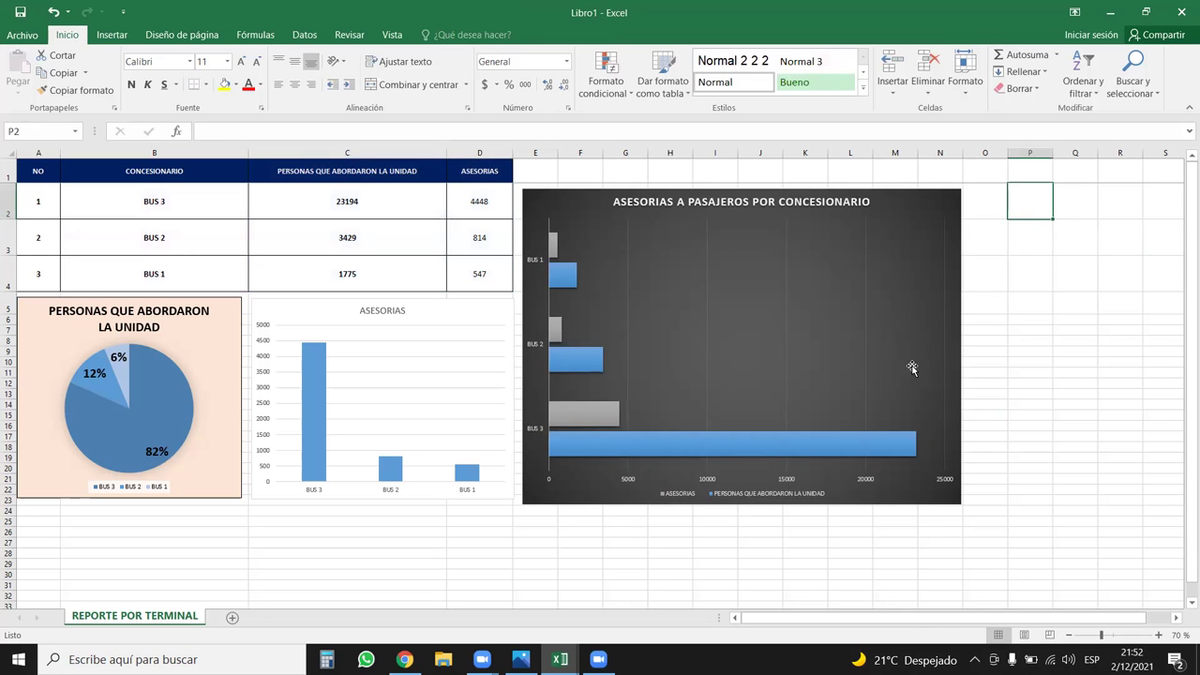
{"action": "left_click_drag", "start_coordinate": [903, 242], "coordinate": [916, 240]}
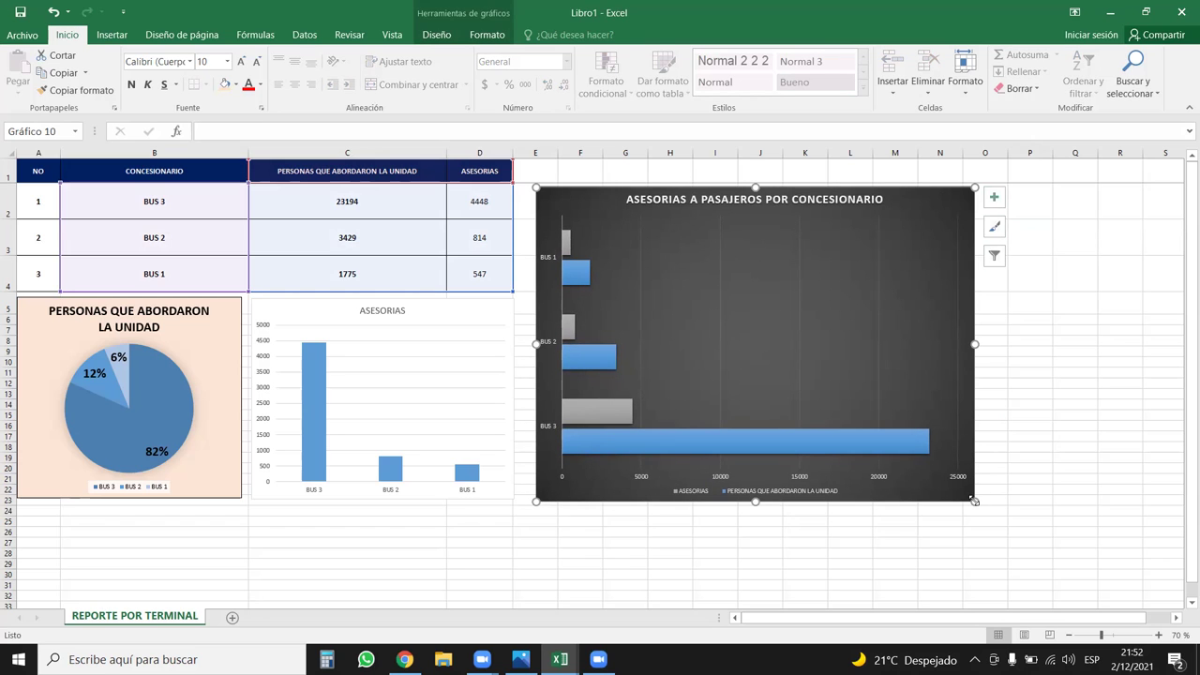
{"action": "left_click_drag", "start_coordinate": [962, 500], "coordinate": [948, 498]}
{"action": "left_click", "coordinate": [1048, 413]}
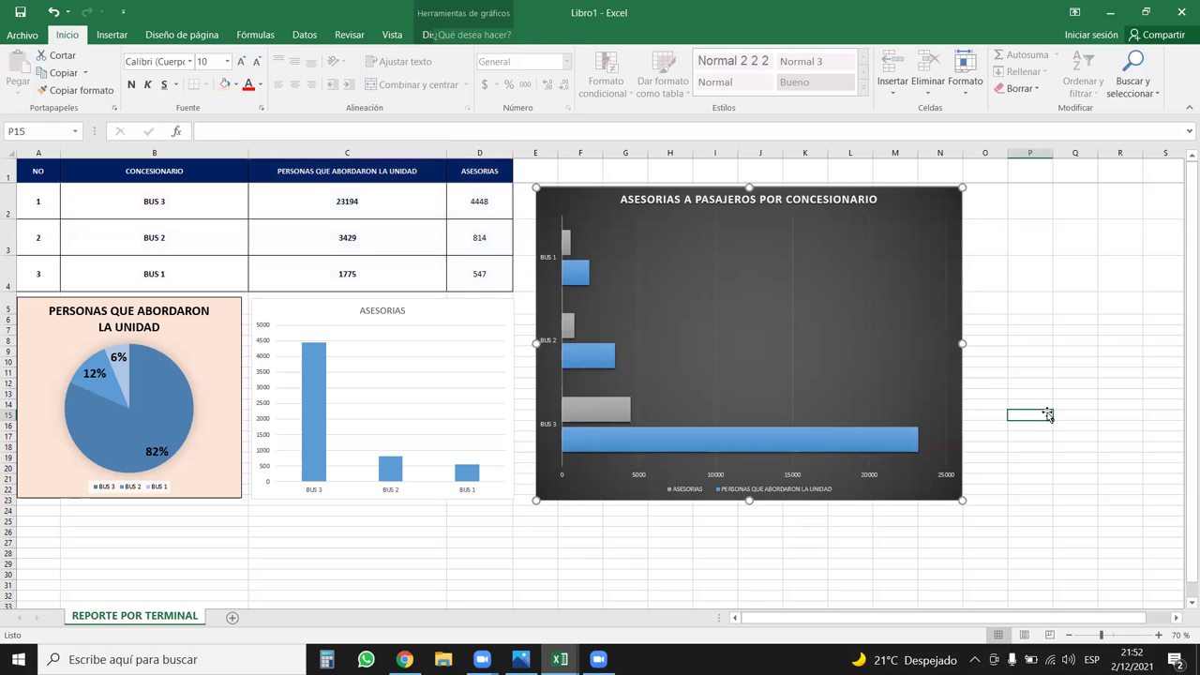
{"action": "left_click", "coordinate": [175, 305]}
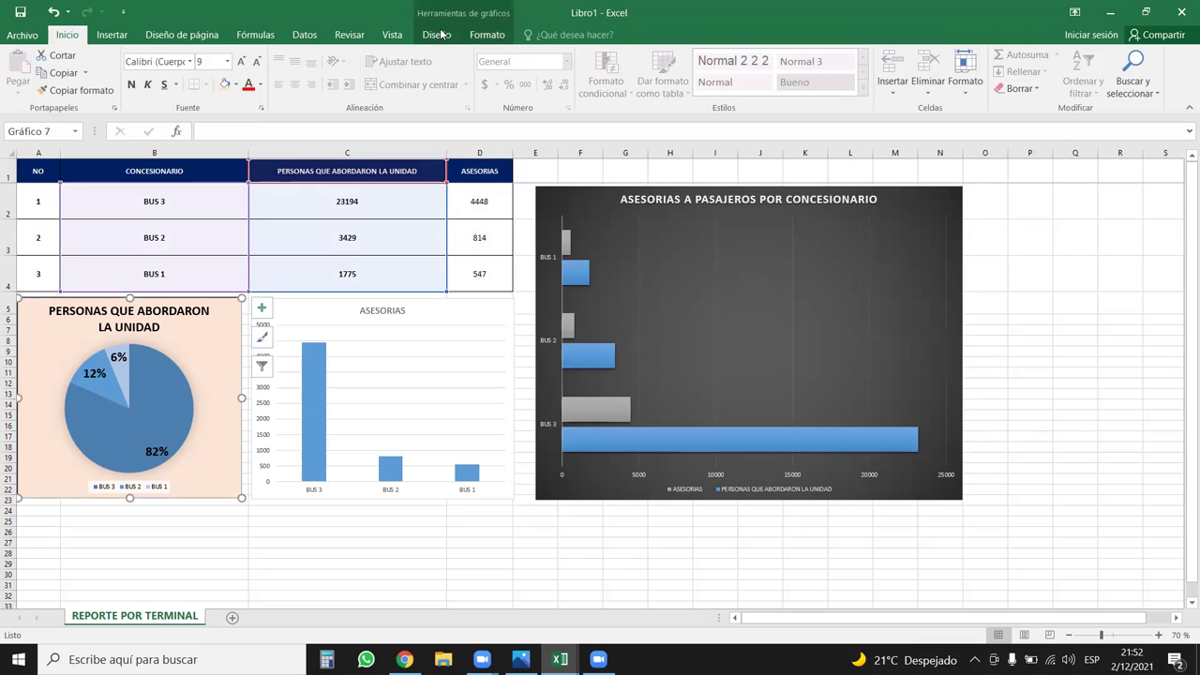
{"action": "left_click", "coordinate": [440, 34]}
{"action": "left_click", "coordinate": [345, 238]}
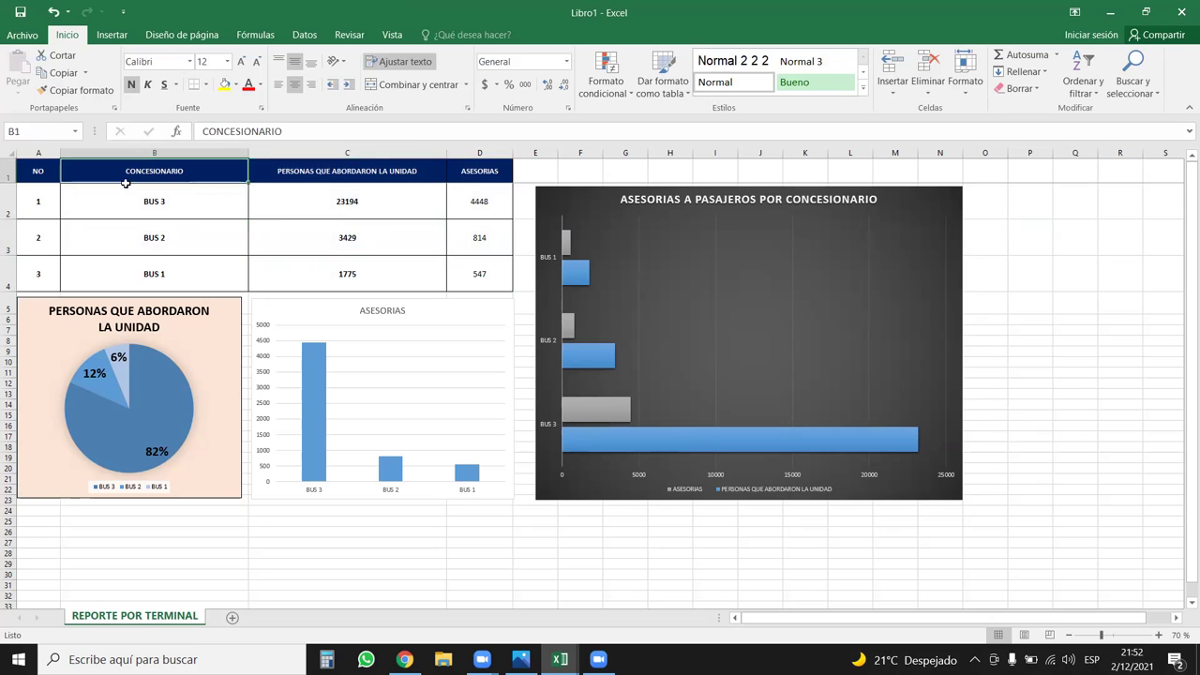
Convert the range A1:D4 into a formatted table with filter buttons
{"action": "left_click_drag", "start_coordinate": [45, 170], "coordinate": [458, 263]}
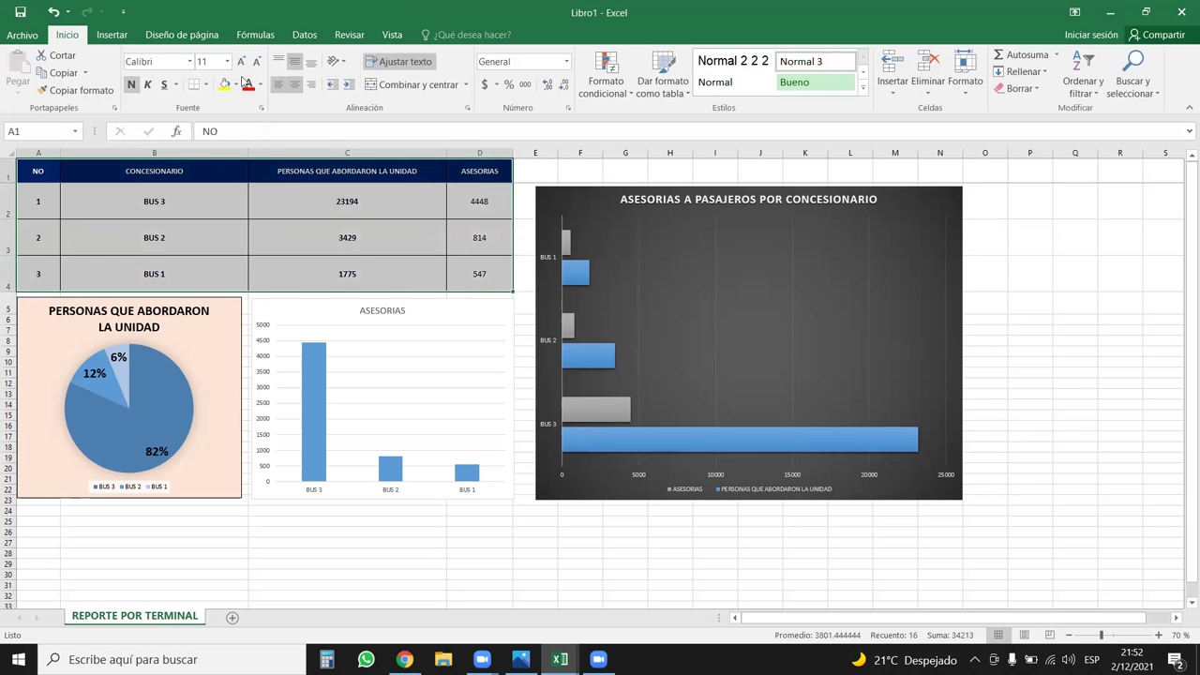
{"action": "left_click", "coordinate": [111, 35]}
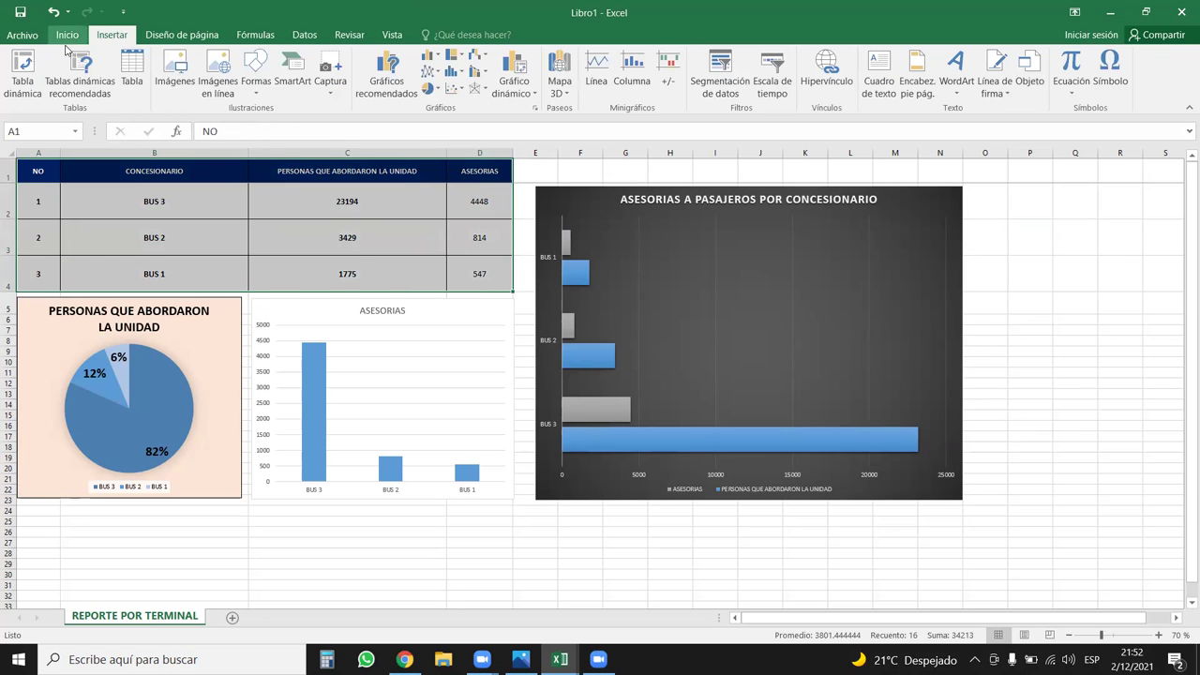
{"action": "left_click", "coordinate": [132, 67]}
{"action": "left_click", "coordinate": [747, 344]}
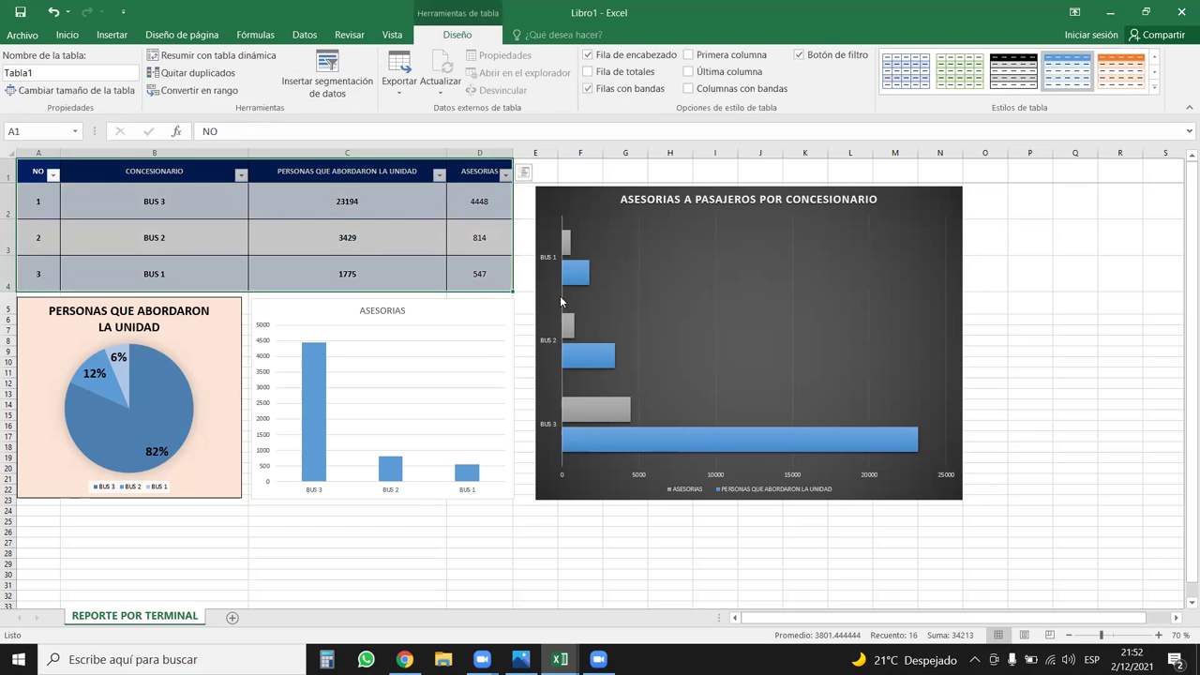
{"action": "left_click", "coordinate": [354, 201]}
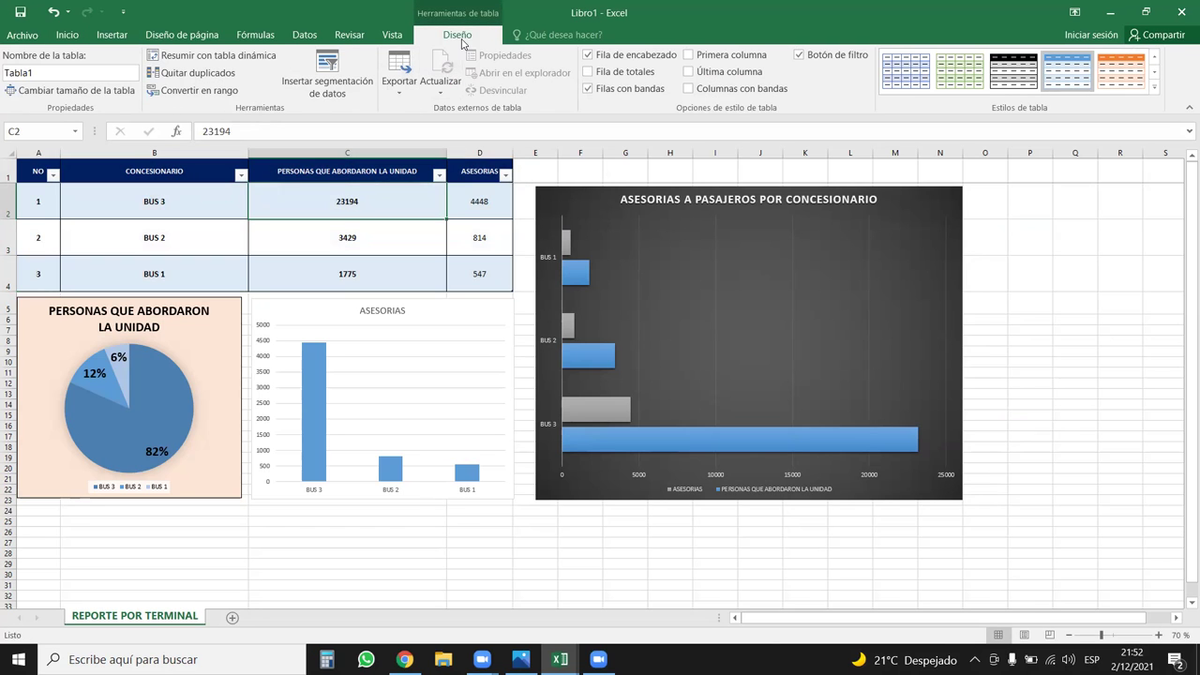
Insert a slicer for the table on the CONCESIONARIO field
{"action": "left_click", "coordinate": [334, 83]}
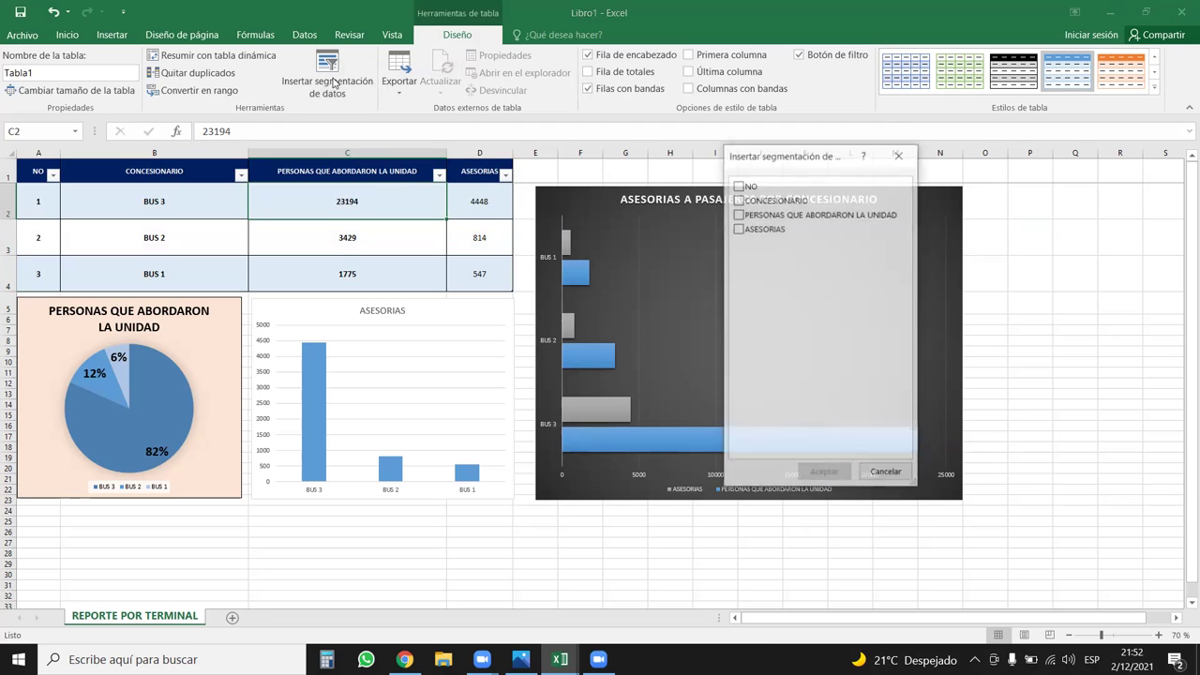
{"action": "left_click_drag", "start_coordinate": [793, 161], "coordinate": [1050, 164]}
{"action": "left_click", "coordinate": [1000, 204]}
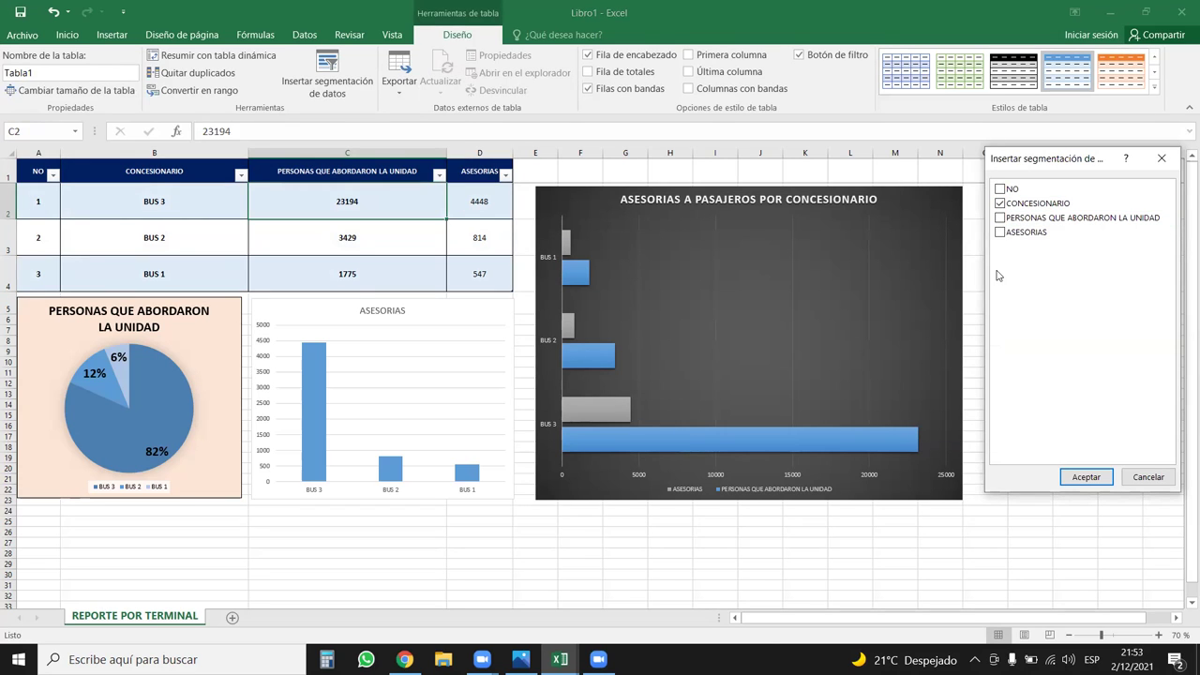
{"action": "left_click", "coordinate": [1084, 476]}
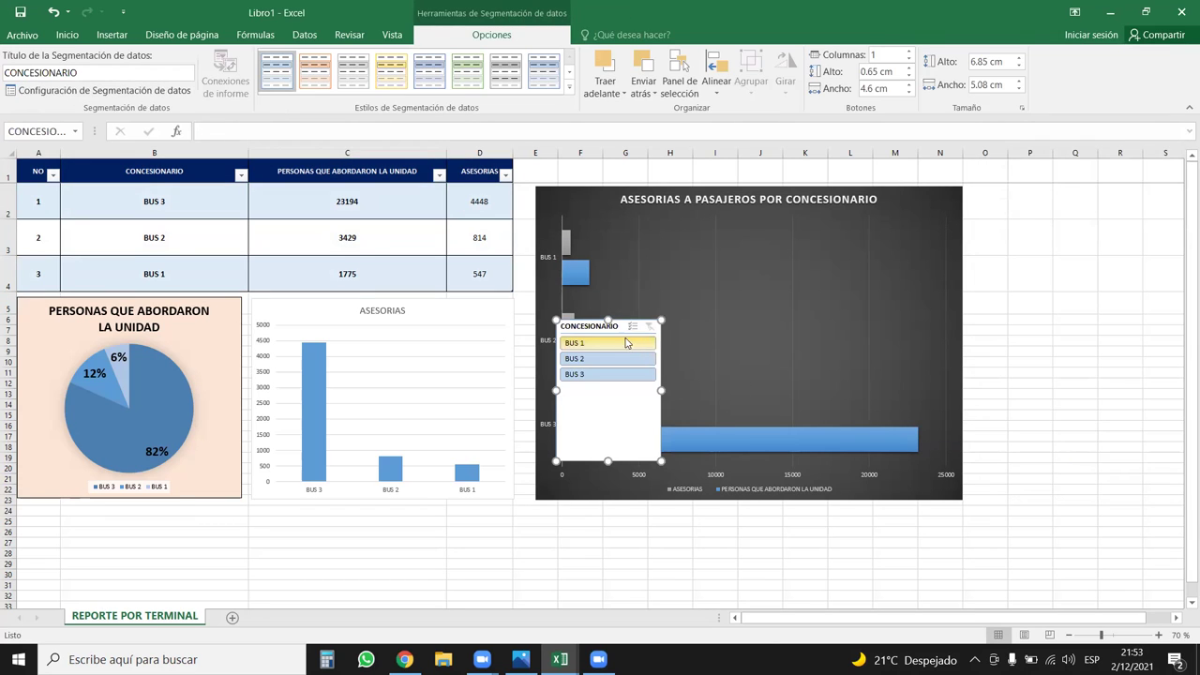
Size the slicer to fit its three bus buttons and place it beside the lowered bar chart
{"action": "left_click_drag", "start_coordinate": [627, 340], "coordinate": [646, 340]}
{"action": "left_click_drag", "start_coordinate": [780, 308], "coordinate": [1071, 192]}
{"action": "left_click", "coordinate": [1032, 202]}
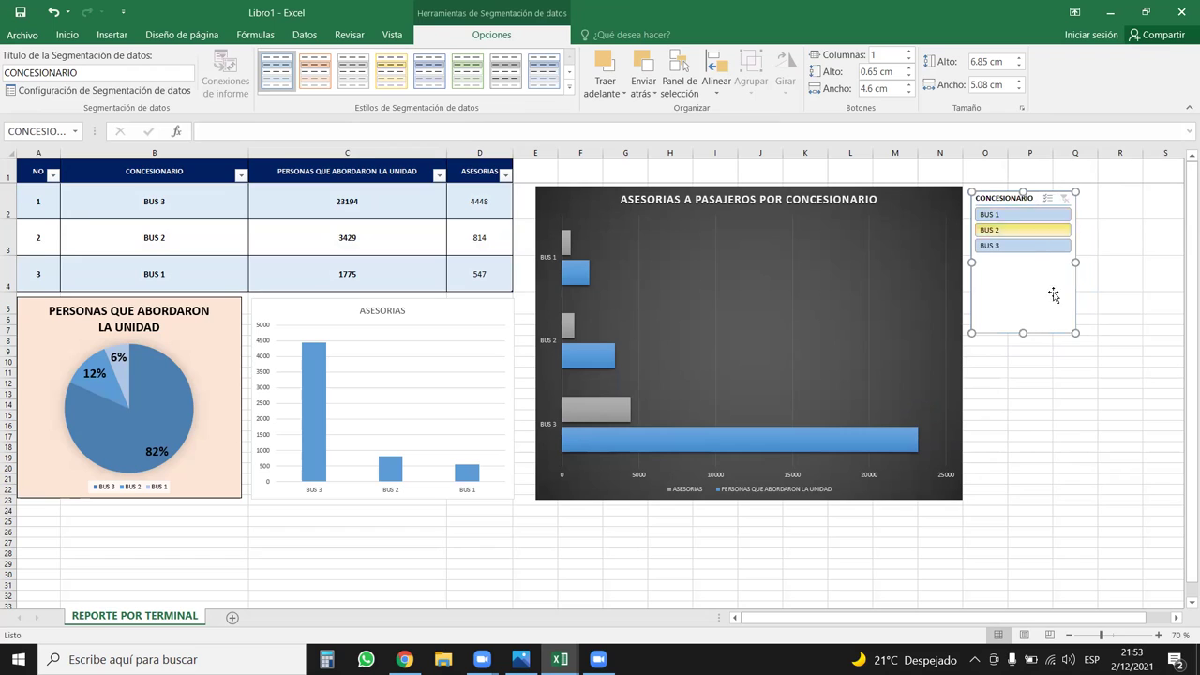
{"action": "left_click_drag", "start_coordinate": [1075, 332], "coordinate": [1121, 379]}
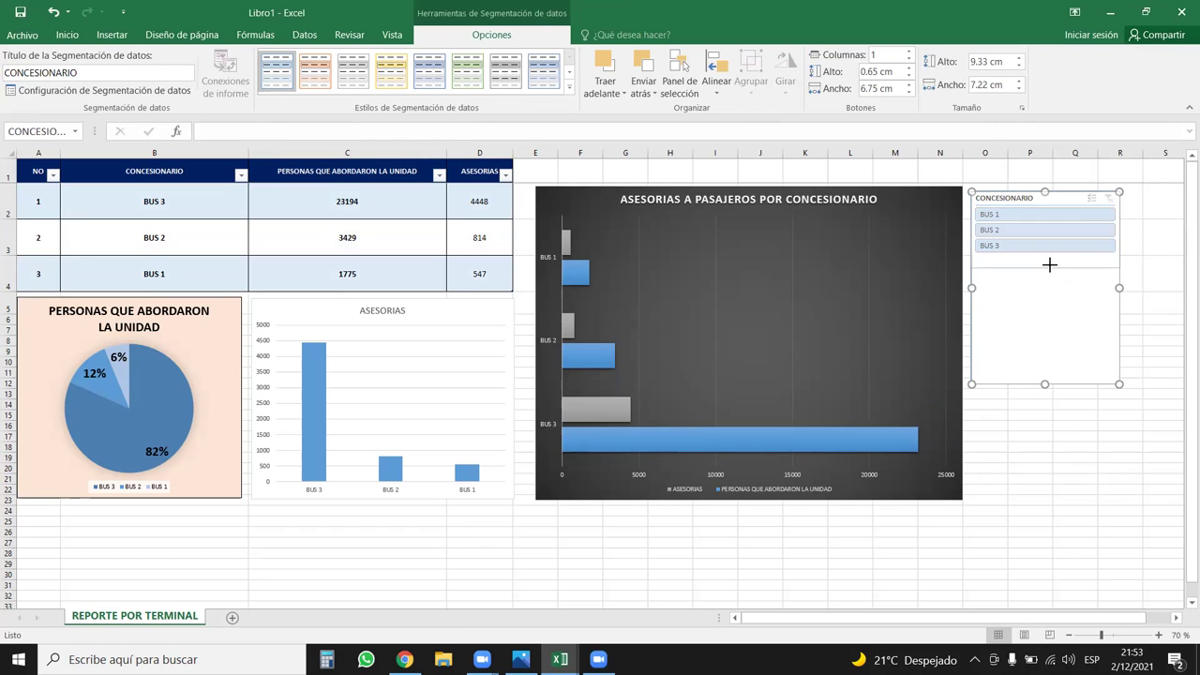
{"action": "left_click_drag", "start_coordinate": [1048, 322], "coordinate": [1050, 264]}
{"action": "left_click_drag", "start_coordinate": [1074, 199], "coordinate": [1066, 357]}
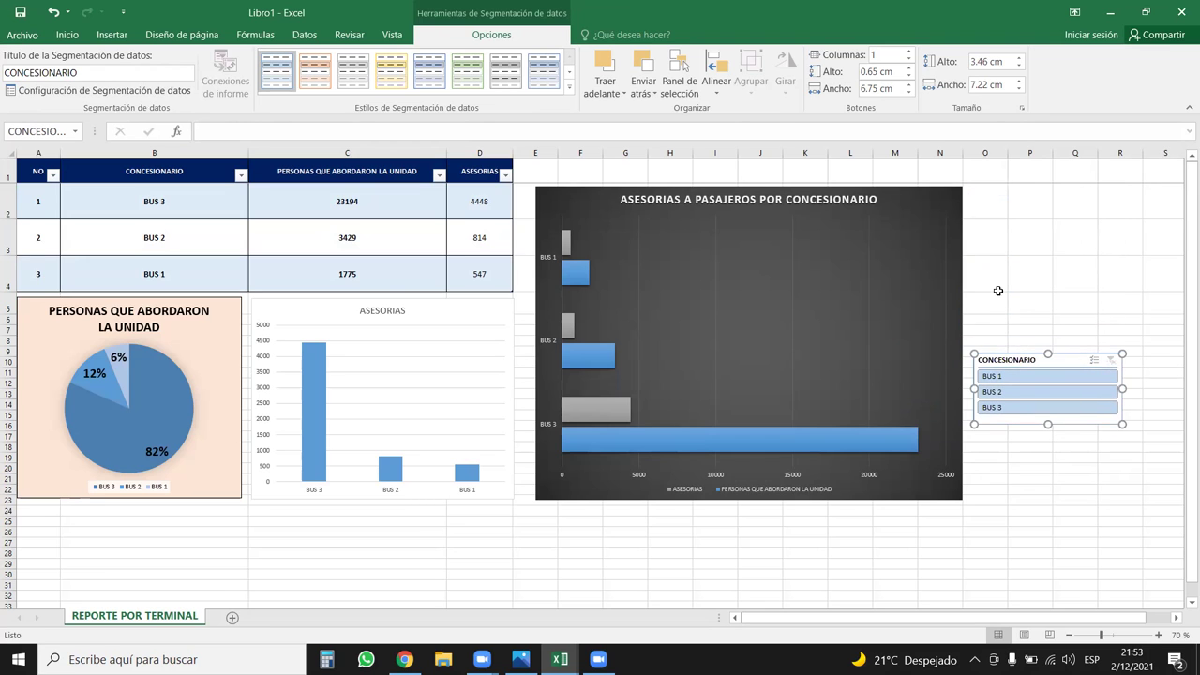
{"action": "left_click_drag", "start_coordinate": [896, 198], "coordinate": [887, 314]}
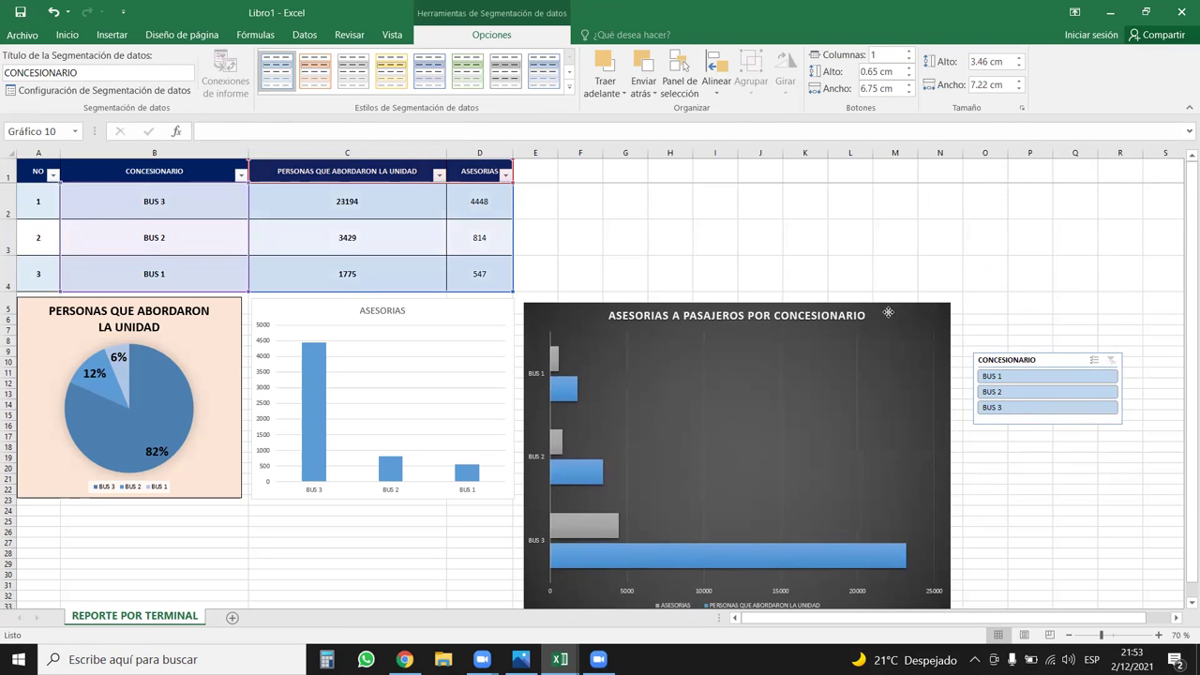
{"action": "left_click_drag", "start_coordinate": [1060, 360], "coordinate": [1052, 316]}
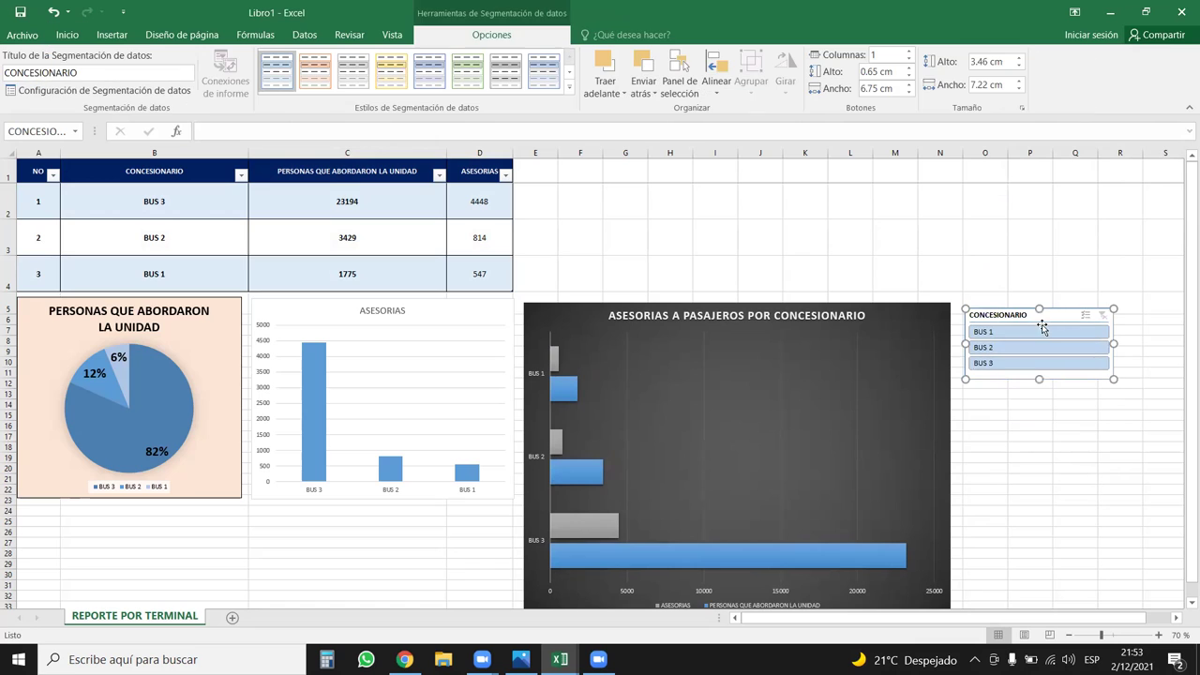
Test the slicer on each bus, then filter to BUS 1 and BUS 2 together
{"action": "left_click", "coordinate": [1005, 334]}
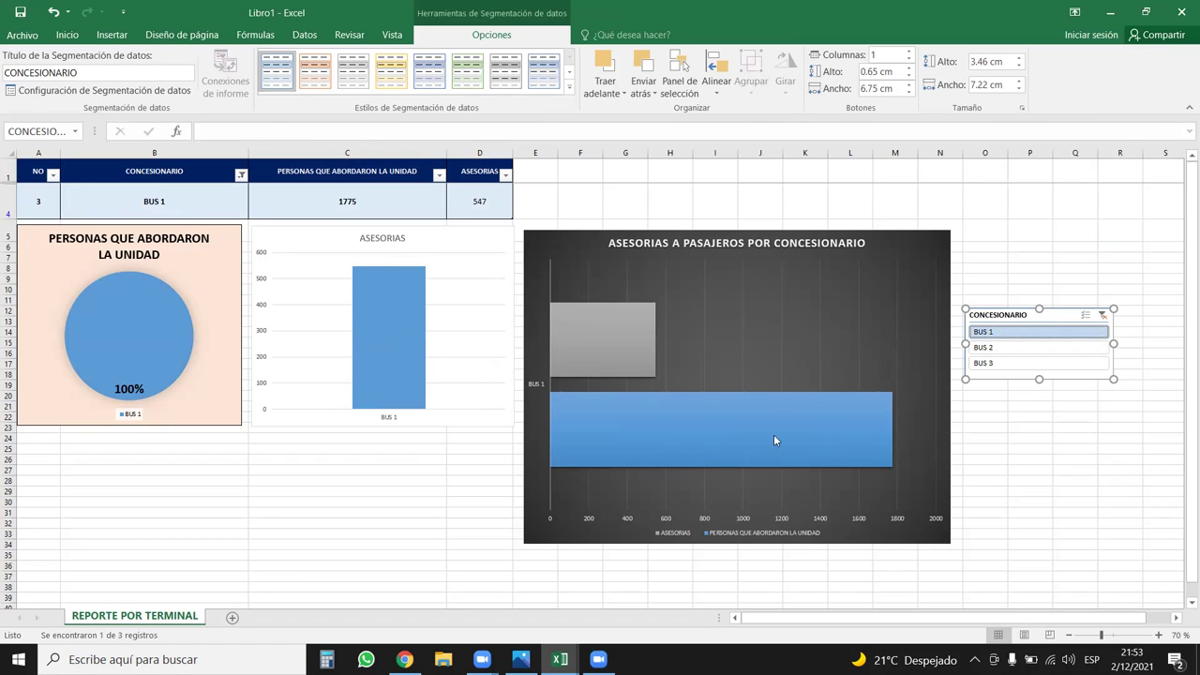
{"action": "left_click", "coordinate": [994, 347]}
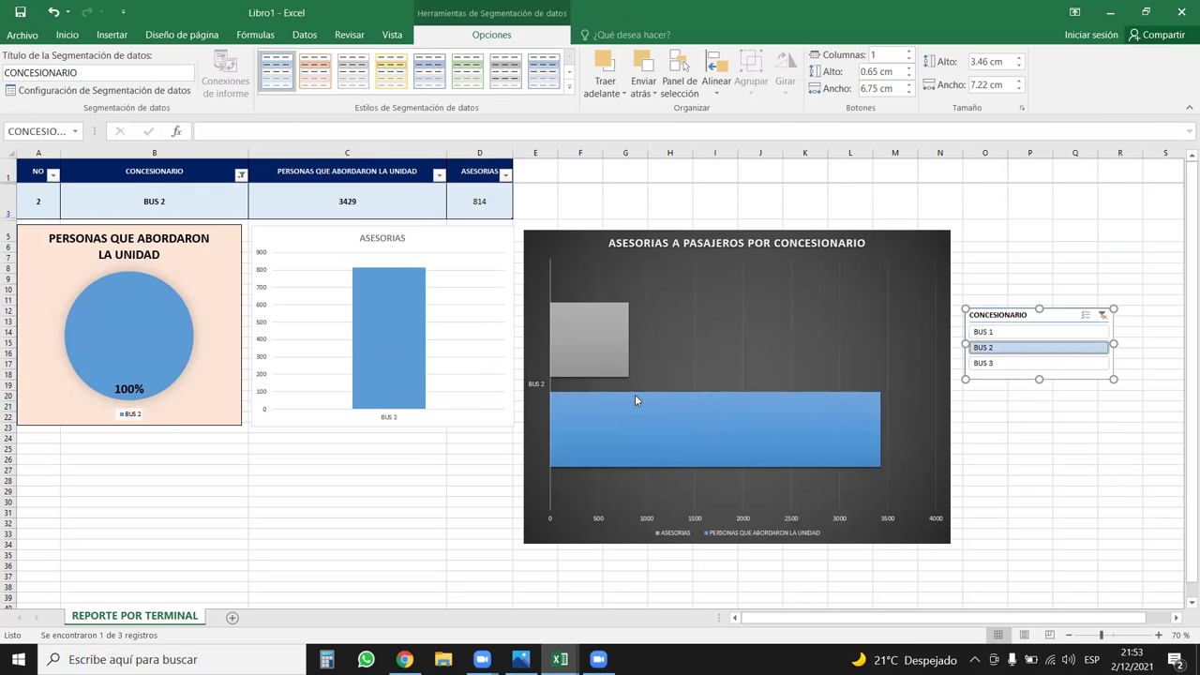
{"action": "left_click", "coordinate": [986, 364]}
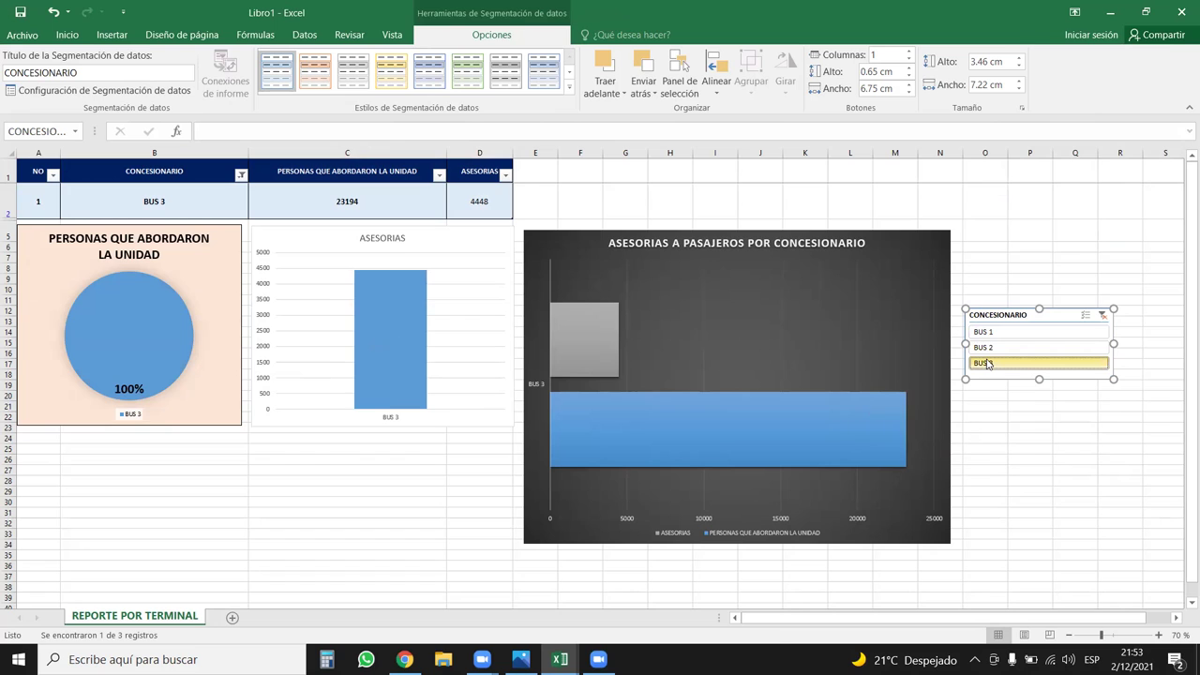
{"action": "left_click", "coordinate": [997, 349], "text": "ctrl"}
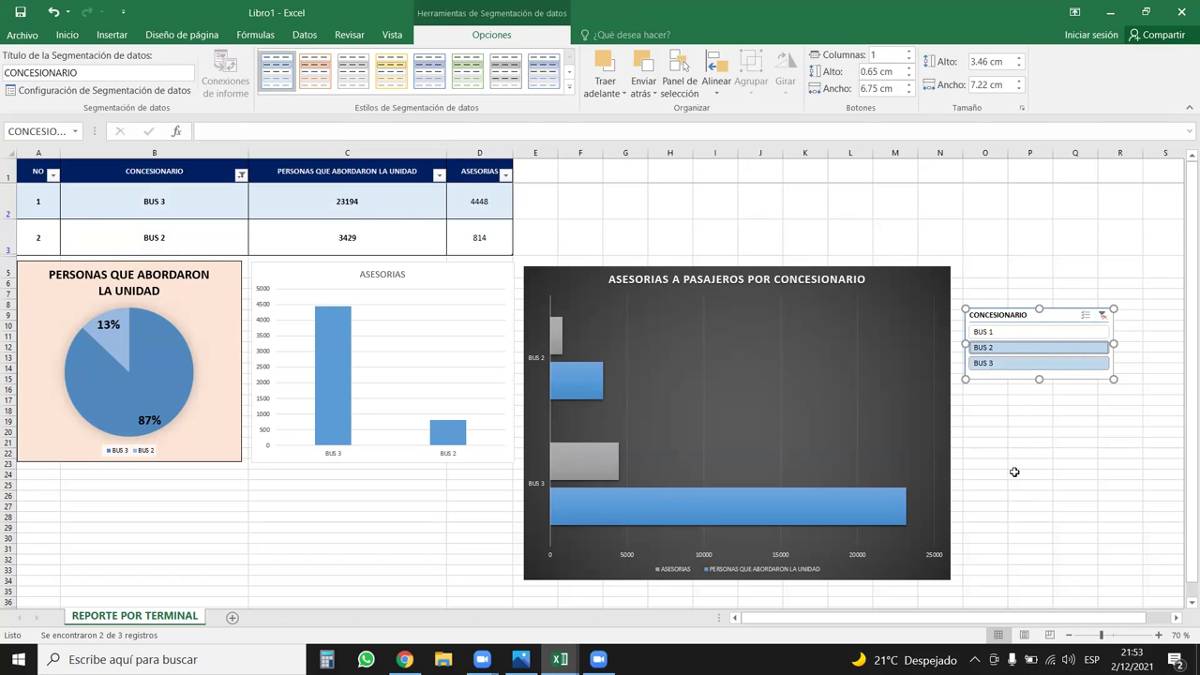
{"action": "left_click", "coordinate": [999, 331]}
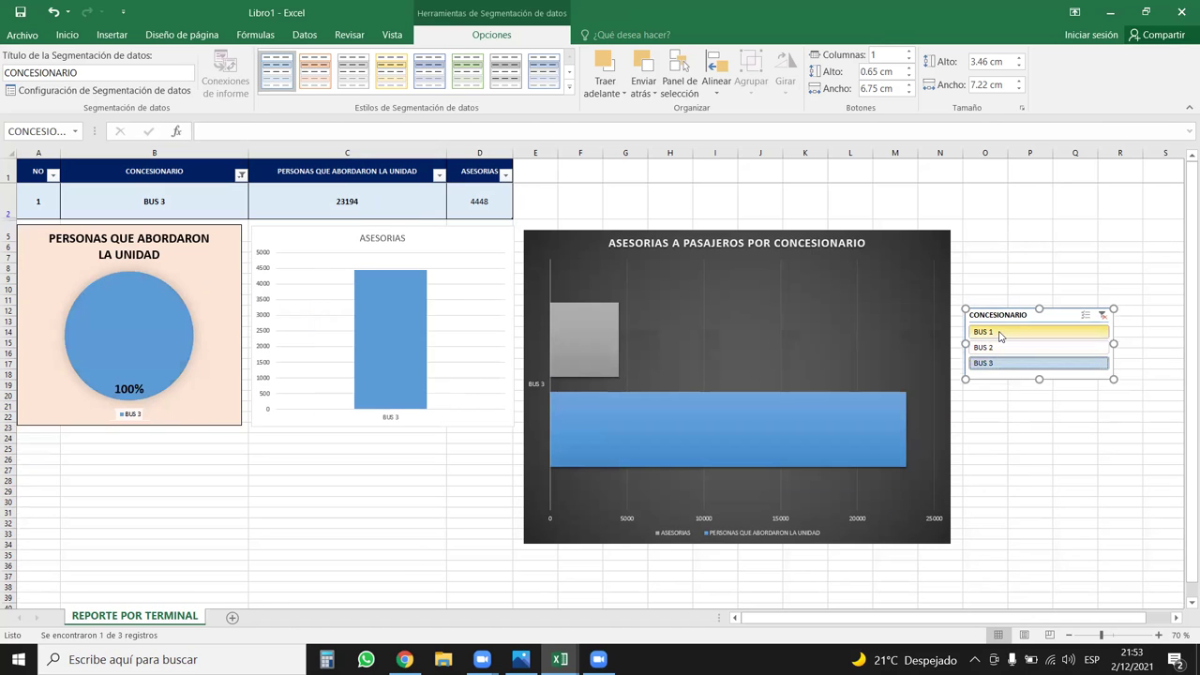
{"action": "left_click", "coordinate": [1003, 345]}
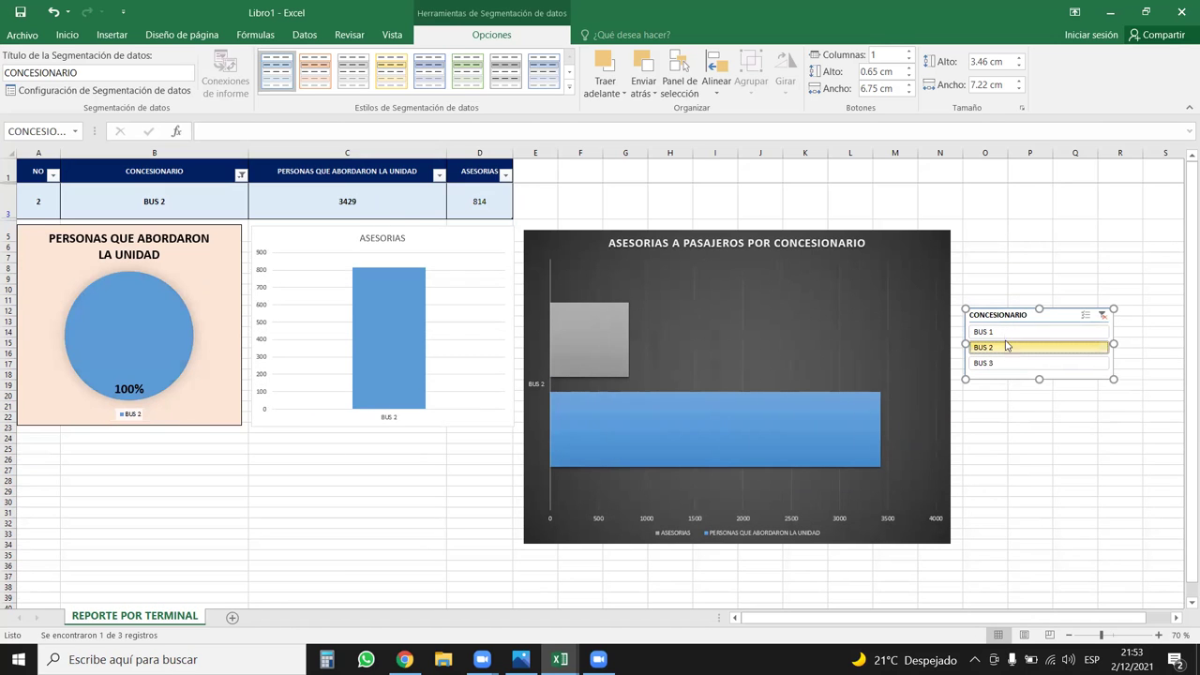
{"action": "left_click", "coordinate": [1006, 333], "text": "ctrl"}
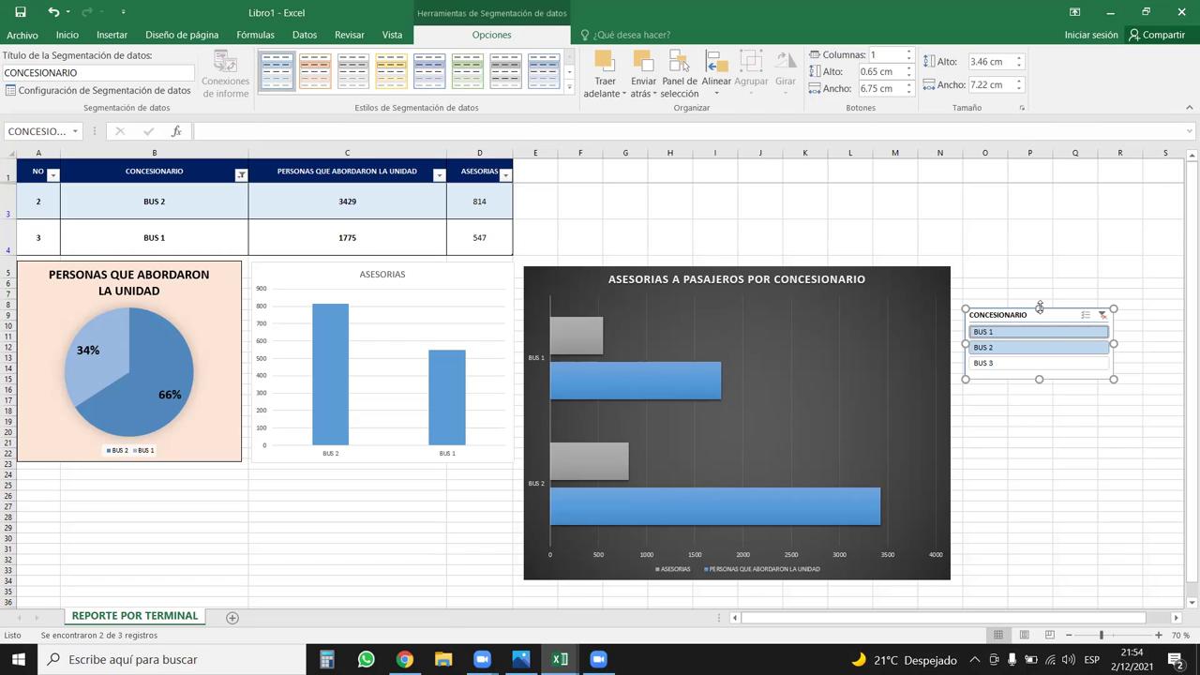
Nudge the slicer up, then return from the photo viewer to the Excel report
{"action": "left_click_drag", "start_coordinate": [1040, 307], "coordinate": [1049, 287]}
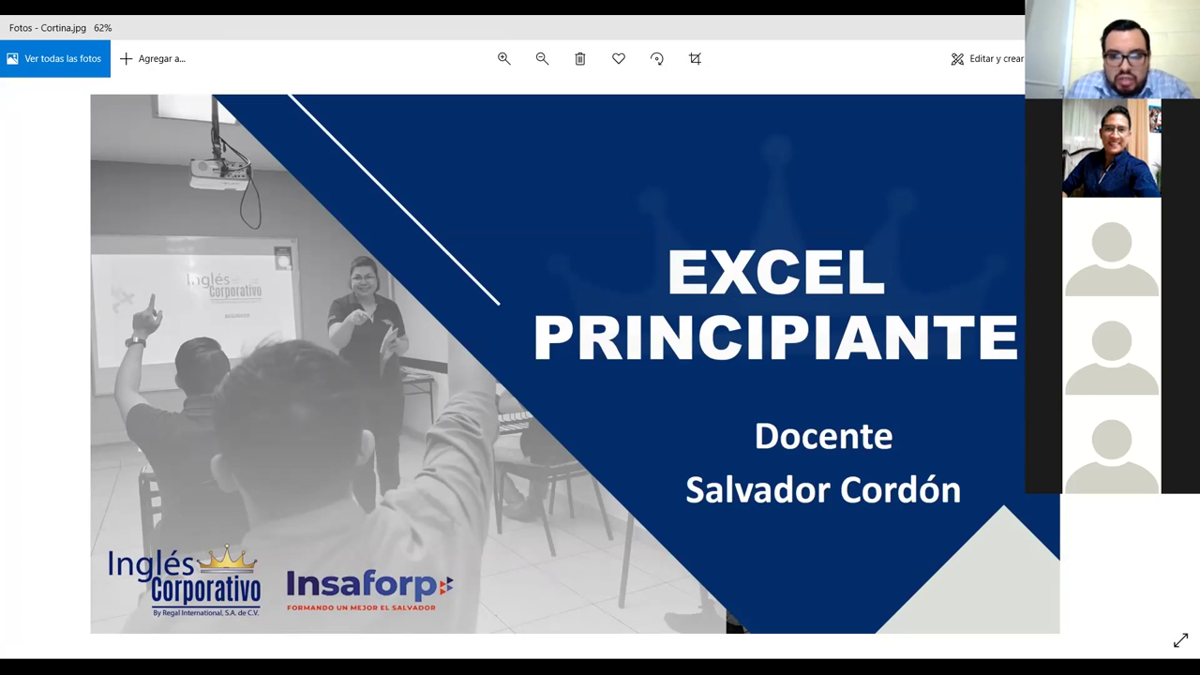
{"action": "key", "text": "alt+Tab"}
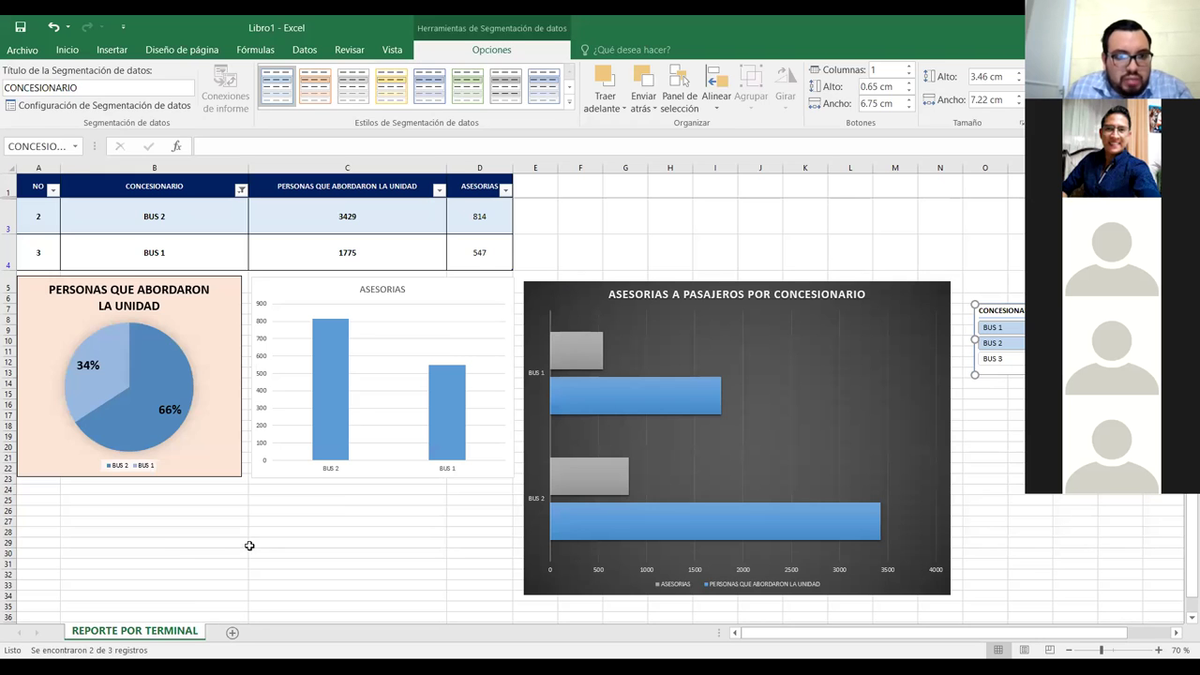
{"action": "left_click", "coordinate": [251, 543]}
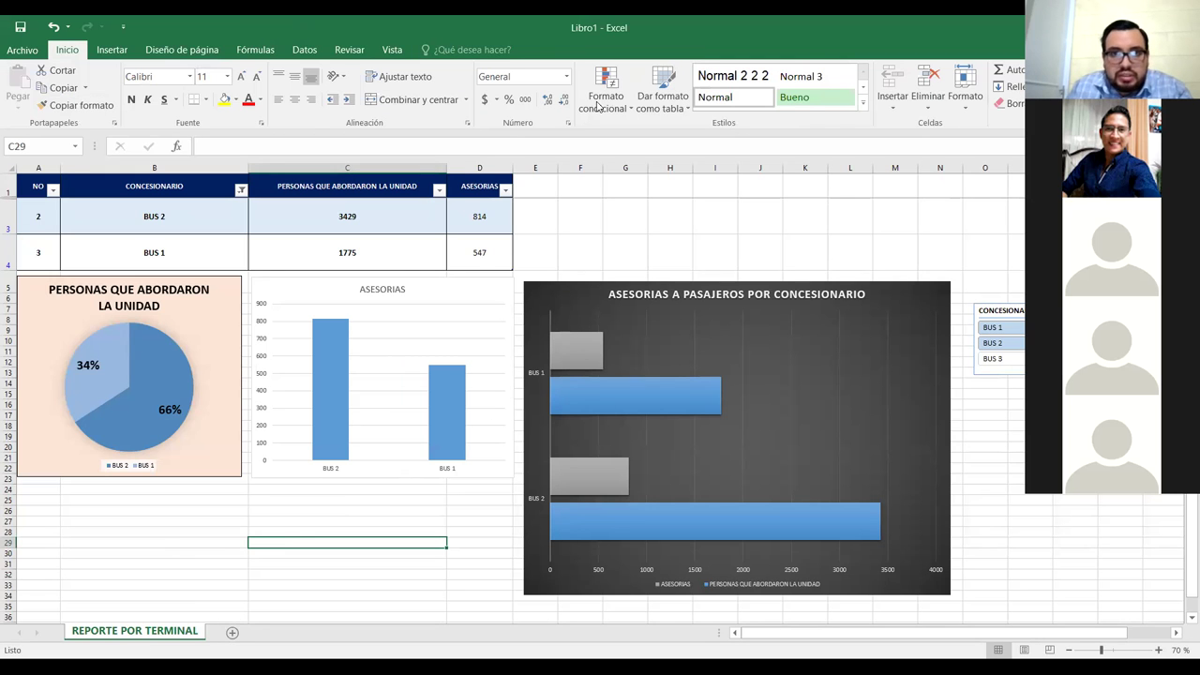